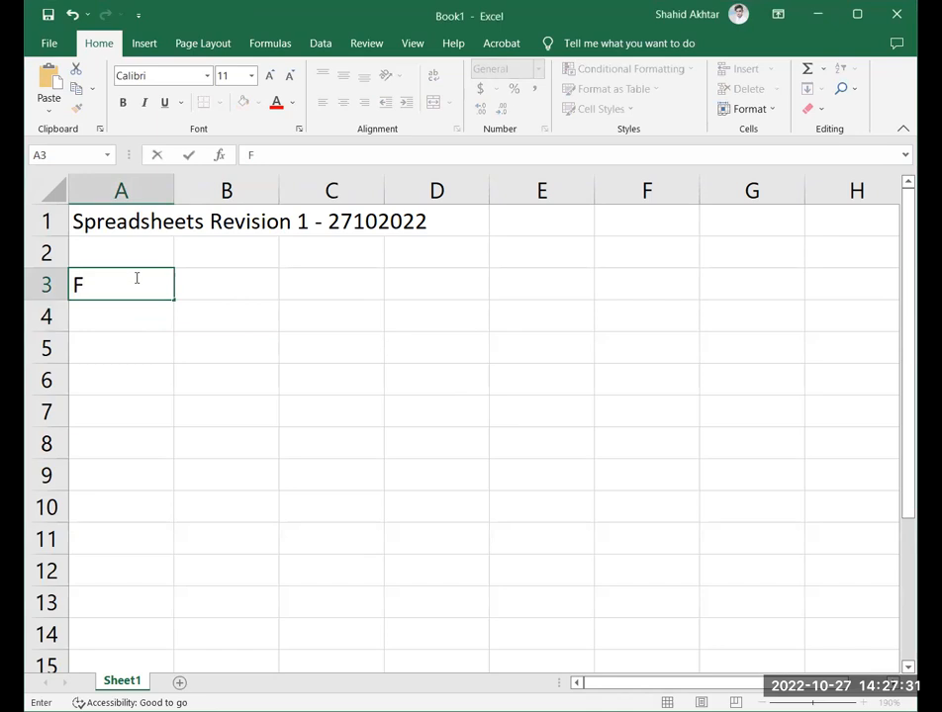
# Enter the function names Sumif in cell A3 and countif in cell A4.
pyautogui.write('Sum i')
pyautogui.press('BackSpace')
pyautogui.press('BackSpace')
pyautogui.write('if')
pyautogui.press('Return')
pyautogui.write('countif')
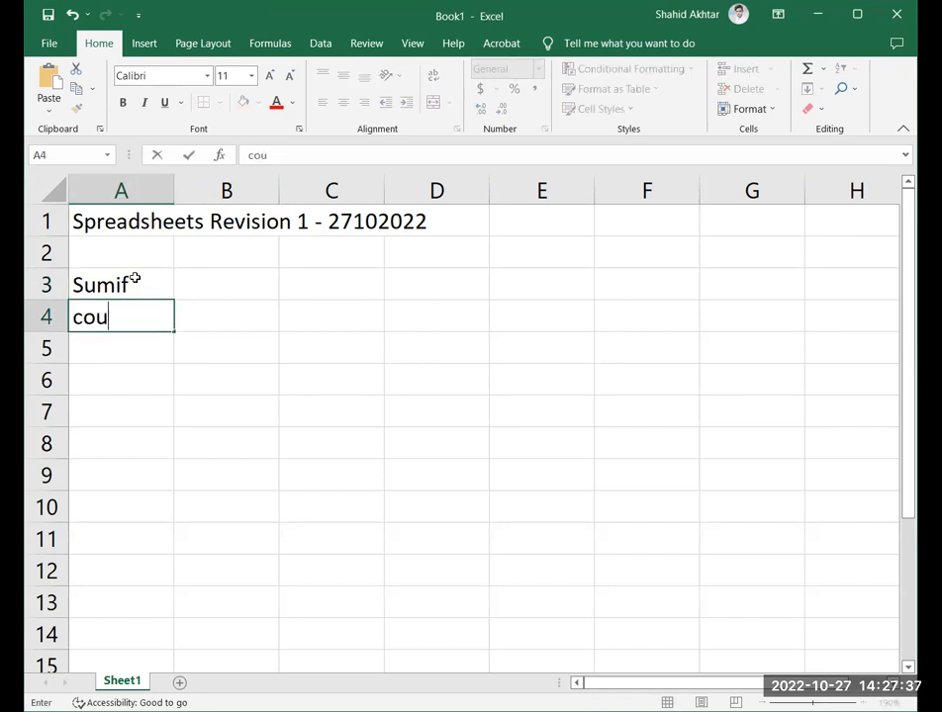
pyautogui.press('Return')
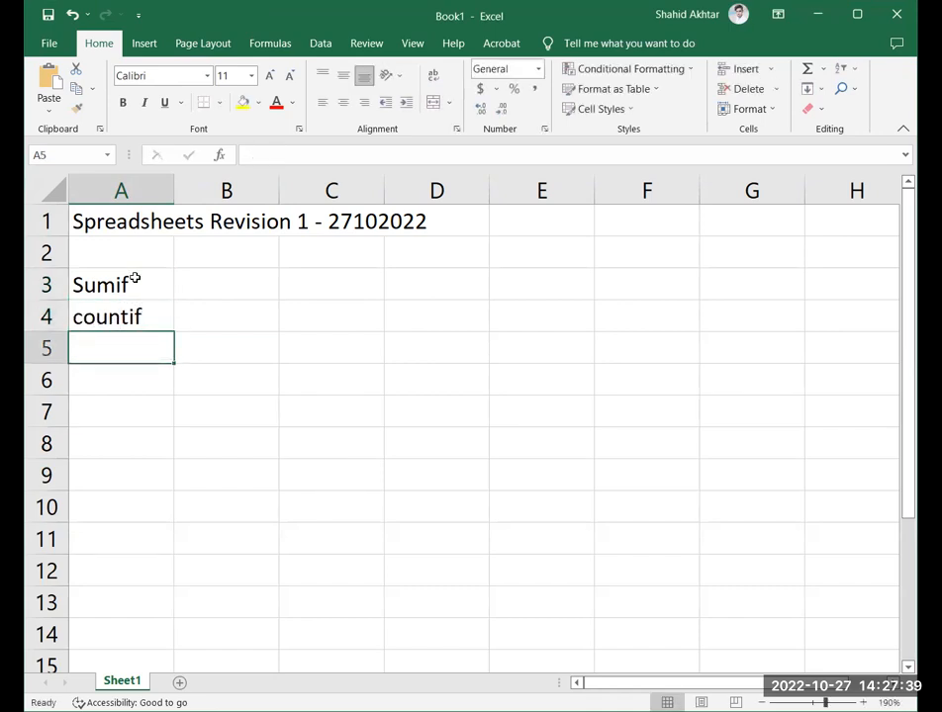
# Add vlookup, hlookup and xlookup to the topic list in cells A5 to A7.
pyautogui.write('vlookup')
pyautogui.press('Return')
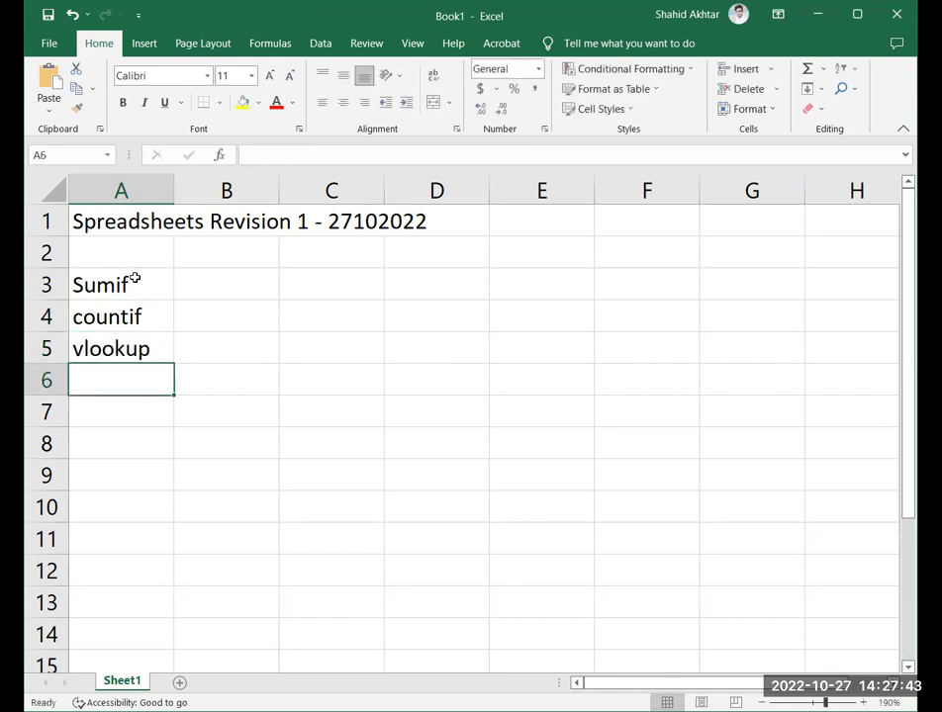
pyautogui.write('hlookup')
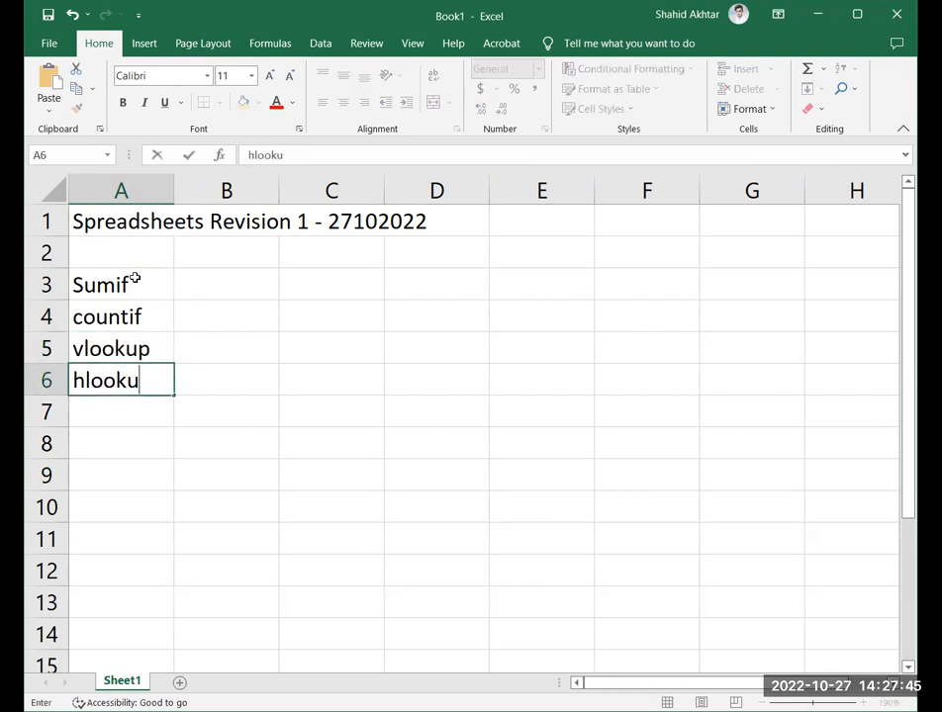
pyautogui.press('Return')
pyautogui.write('xloopu')
pyautogui.press('BackSpace')
pyautogui.press('BackSpace')
pyautogui.write('kup')
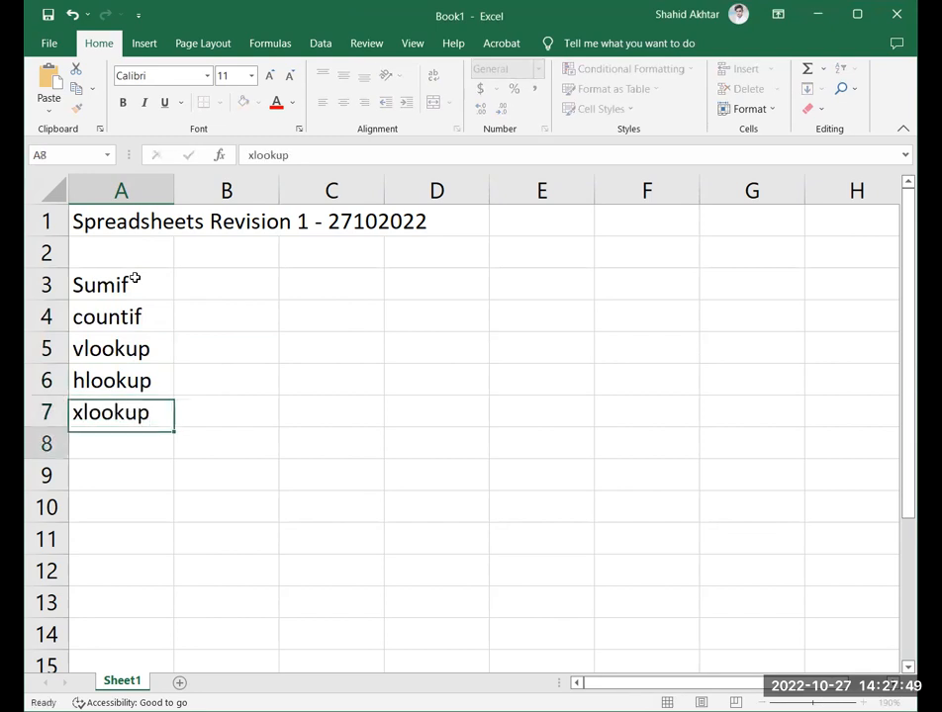
pyautogui.press('Return')
# Add the topics conditional formatting in cell A8 and filters in cell A9.
pyautogui.write('cond')
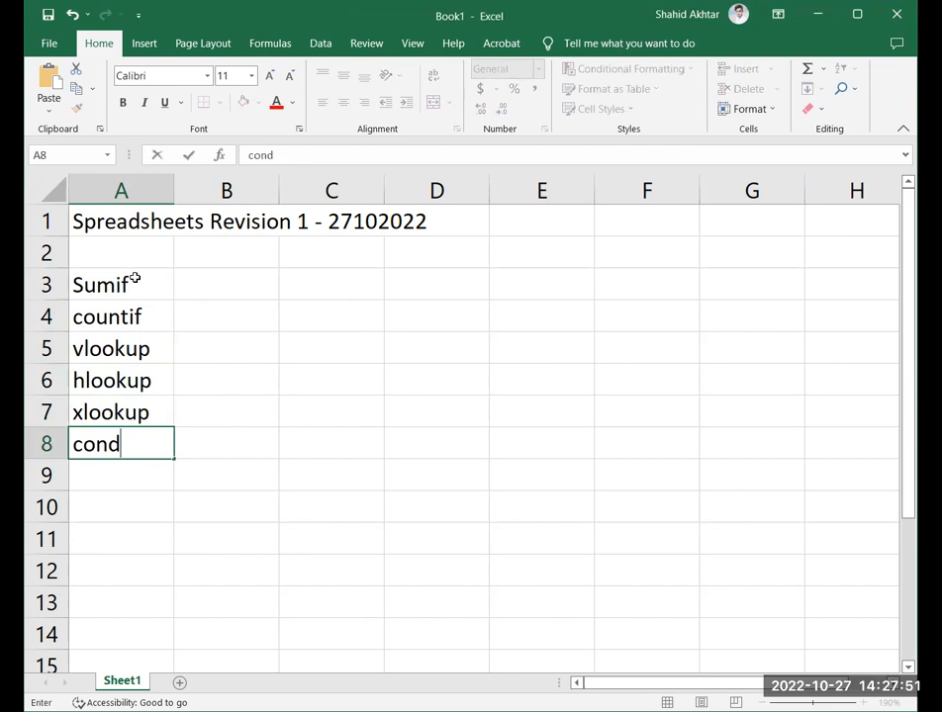
pyautogui.write('itional fro')
pyautogui.press('BackSpace')
pyautogui.press('BackSpace')
pyautogui.write('ormatit')
pyautogui.press('BackSpace')
pyautogui.press('BackSpace')
pyautogui.write('ting')
pyautogui.press('Return')
pyautogui.write('filters')
pyautogui.press('Up')
# Change the first topic in cell A3 to lowercase so it reads sumif.
pyautogui.press('Up')
pyautogui.press('Up')
pyautogui.press('Up')
pyautogui.press('Up')
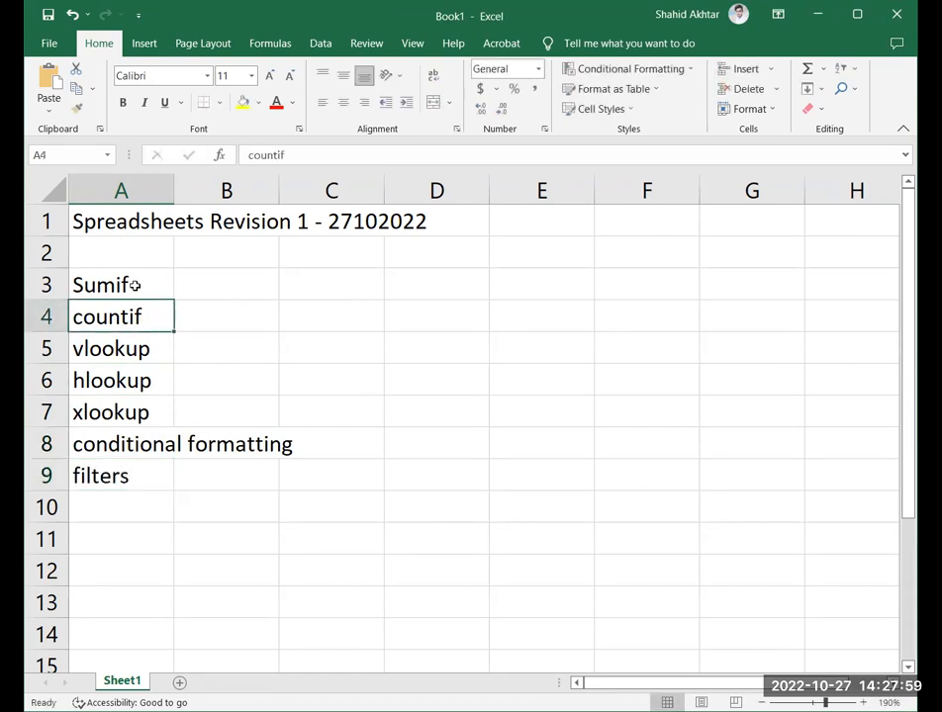
pyautogui.click(77, 284)
pyautogui.doubleClick(86, 287)
pyautogui.press('BackSpace')
pyautogui.write('s')
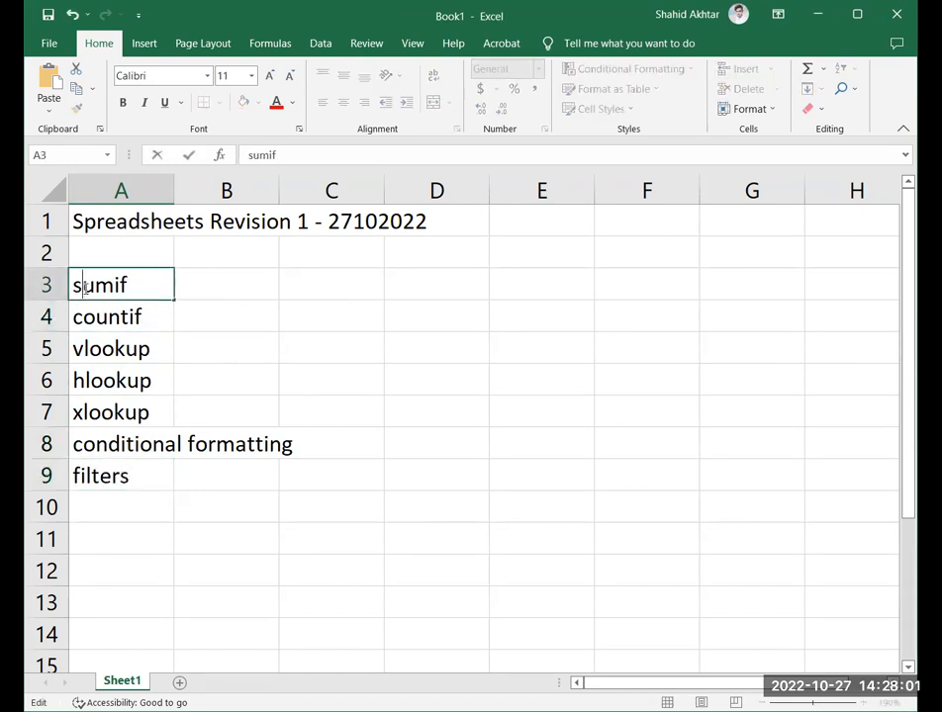
pyautogui.click(253, 341)
# Start a data table below the topic list with the heading Item id in cell A12.
pyautogui.scroll(-6, 253, 346)
pyautogui.scroll(-3, 255, 356)
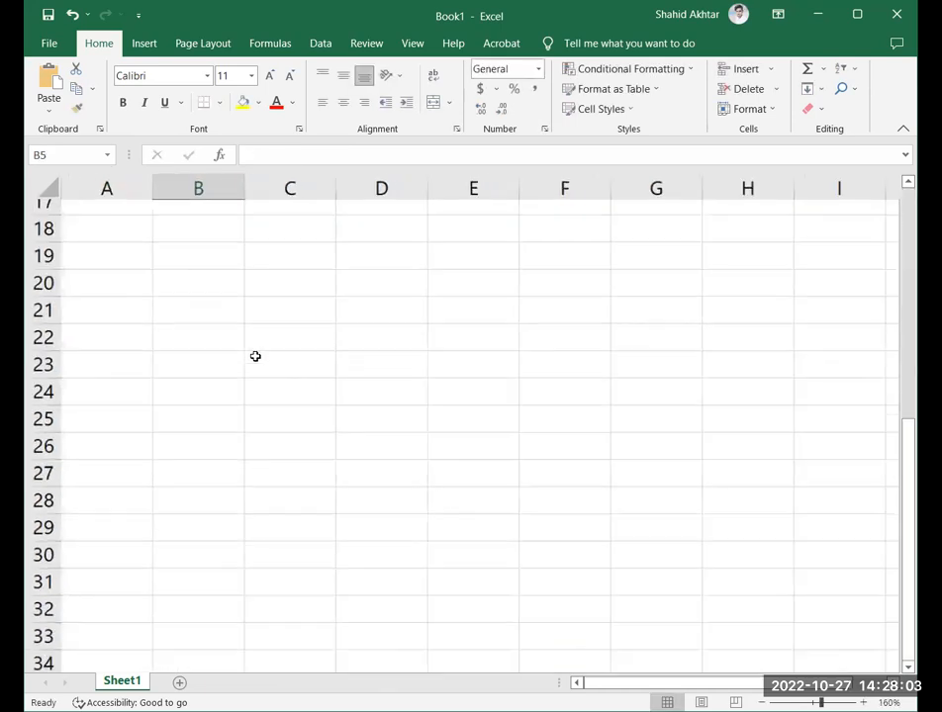
pyautogui.scroll(6, 237, 366)
pyautogui.click(117, 476)
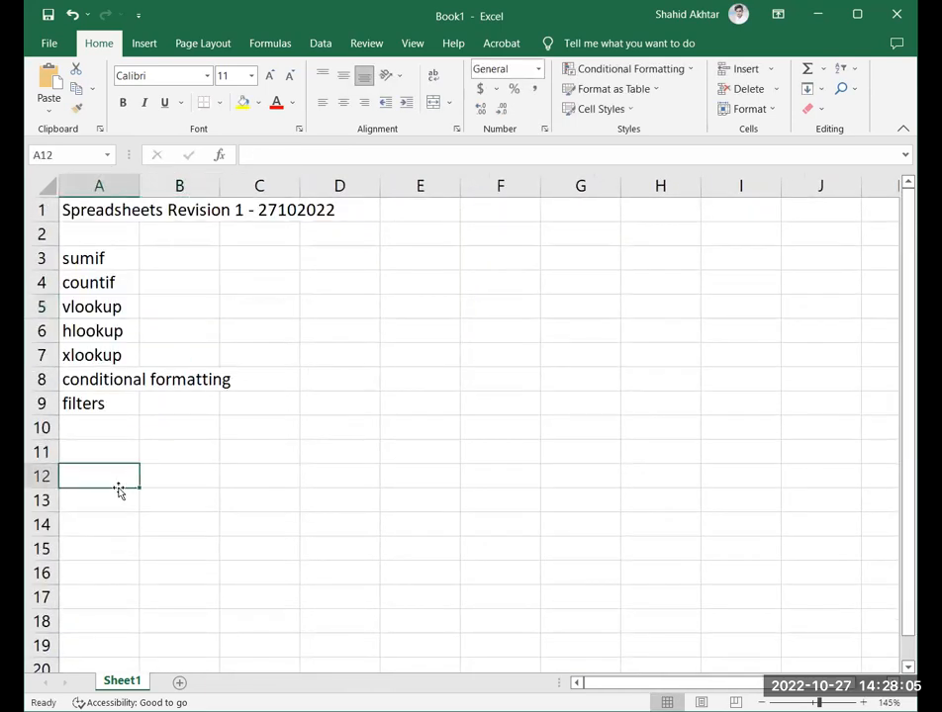
pyautogui.doubleClick(116, 475)
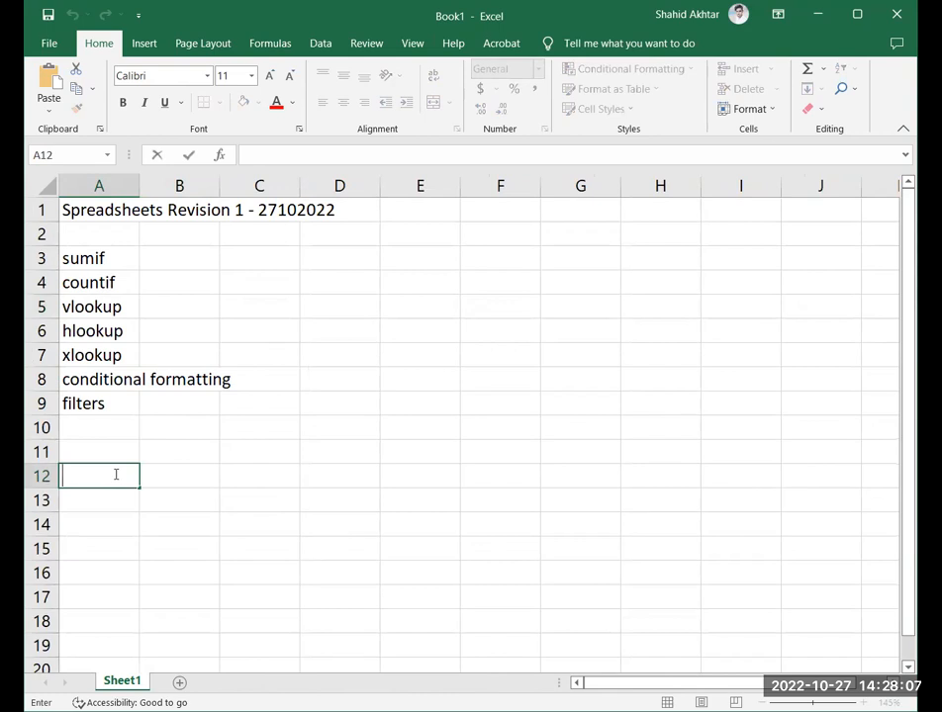
pyautogui.write('Item id')
pyautogui.click(185, 471)
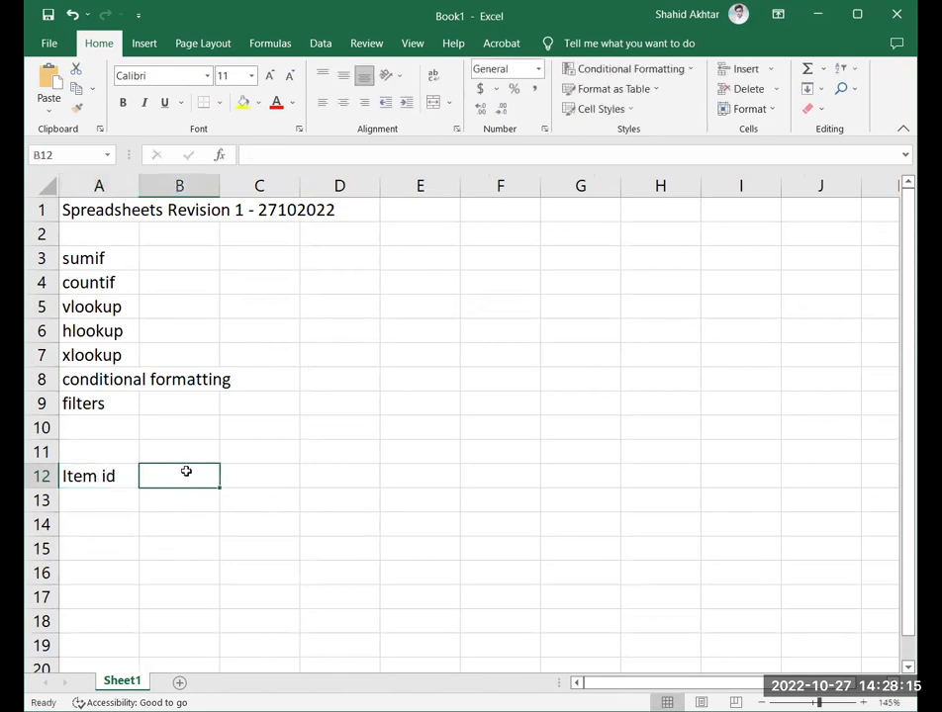
# Enter the column heading item name in cell B12.
pyautogui.doubleClick(186, 471)
pyautogui.write('N')
pyautogui.press('BackSpace')
pyautogui.press('BackSpace')
pyautogui.write('item name')
pyautogui.click(301, 472)
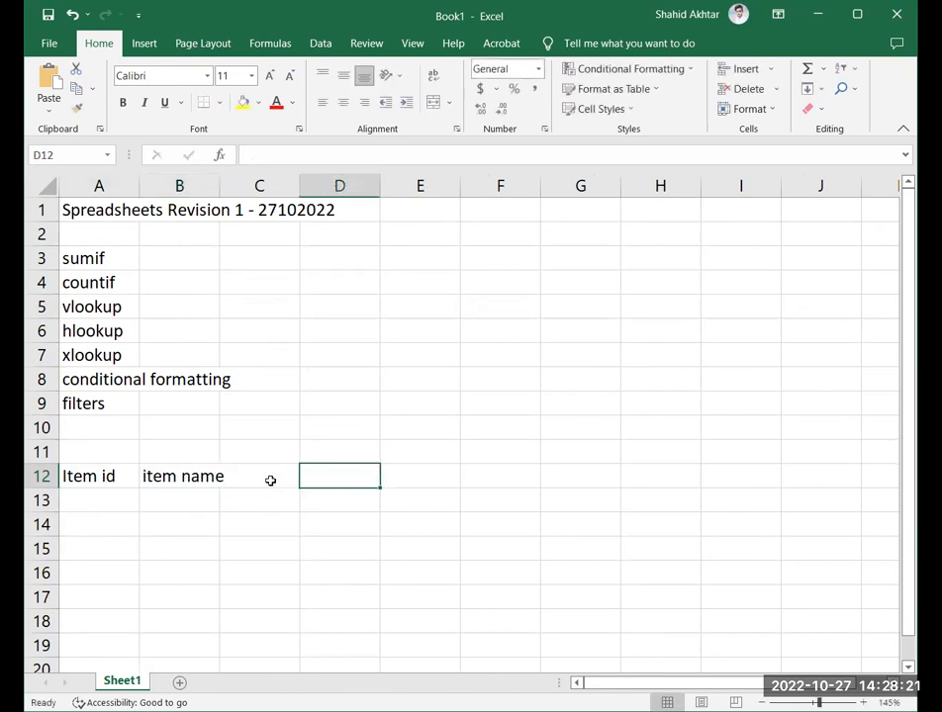
# Enter the column headings sales in cell C12 and region in cell D12.
pyautogui.click(270, 480)
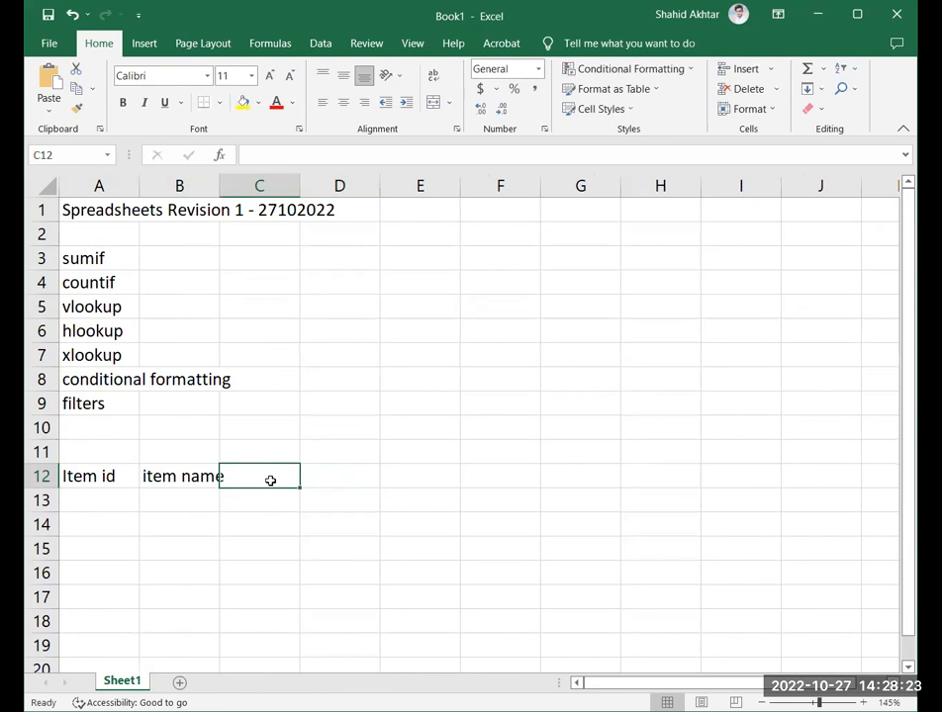
pyautogui.write('sa')
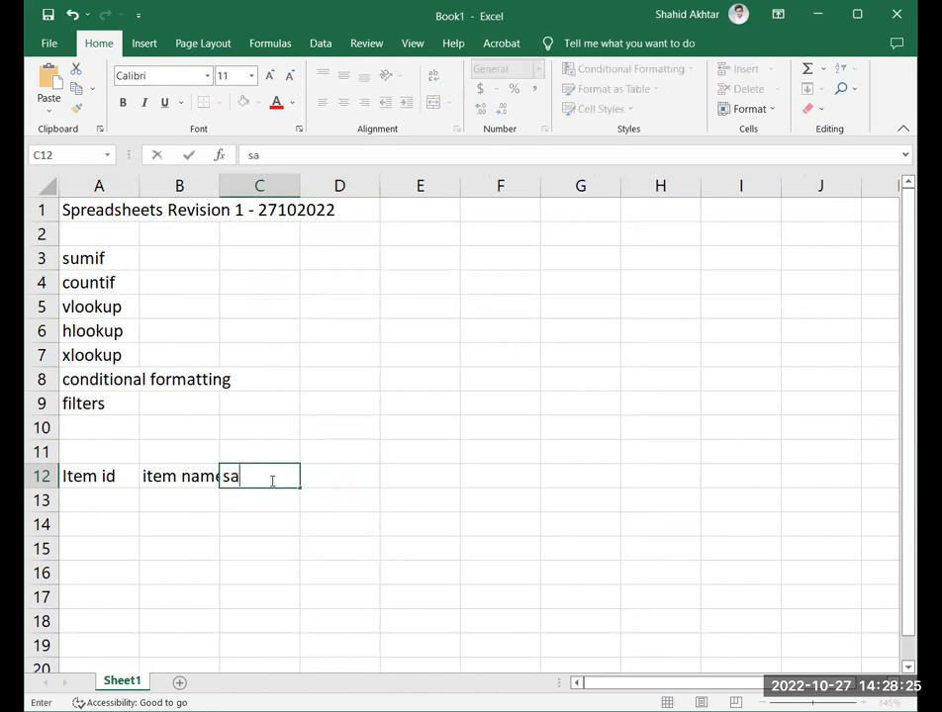
pyautogui.write('les')
pyautogui.press('Tab')
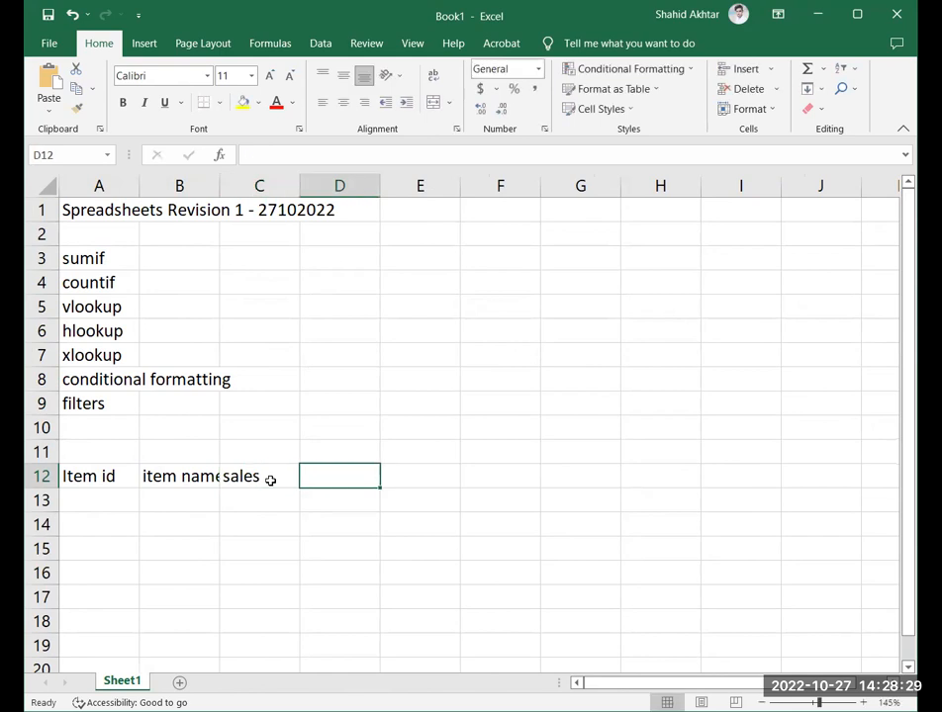
pyautogui.write('region')
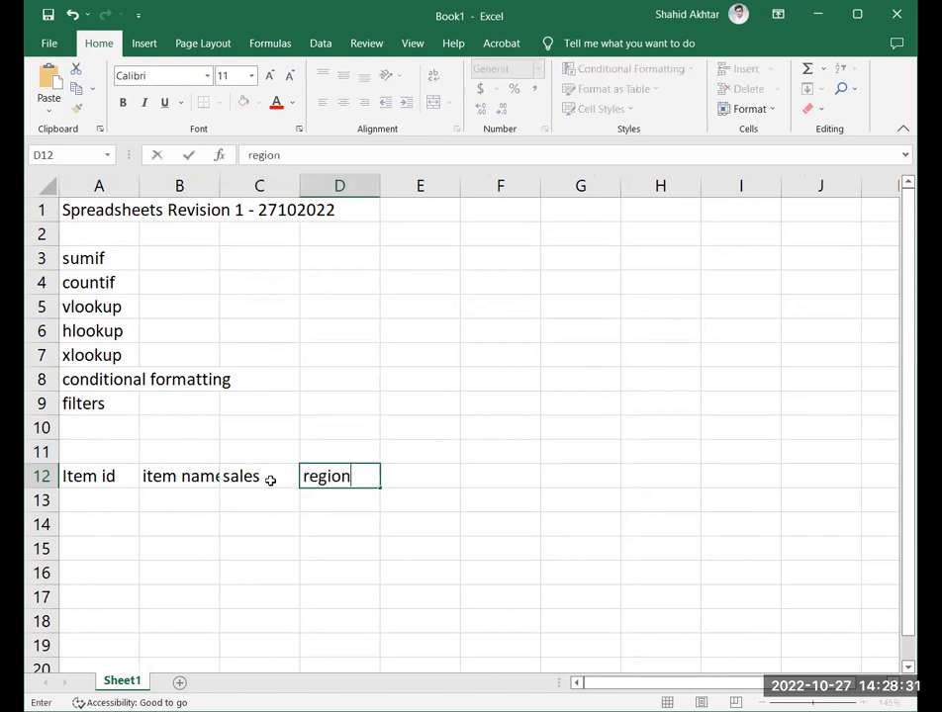
# Widen column B so its heading fits, and enter the heading Distributer in cell E12.
pyautogui.click(215, 474)
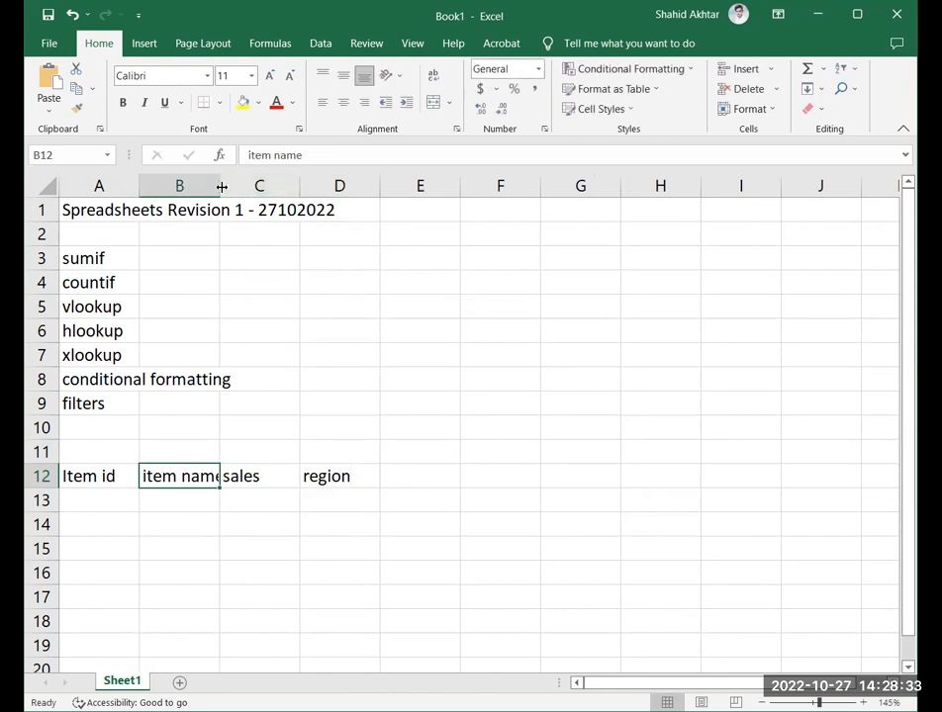
pyautogui.moveTo(255, 186); pyautogui.dragTo(257, 190)
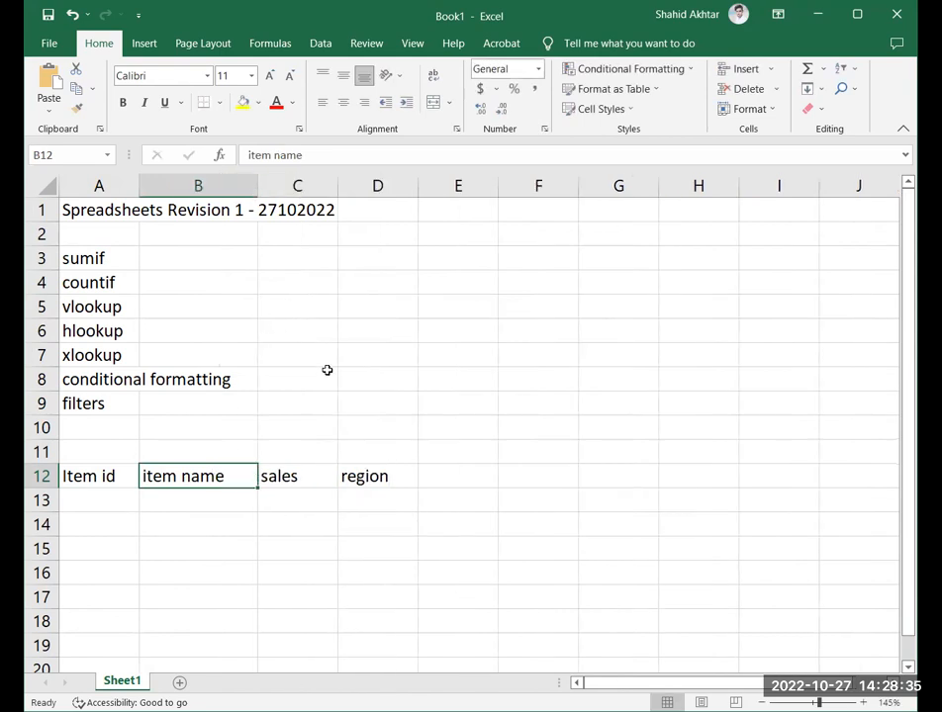
pyautogui.click(462, 473)
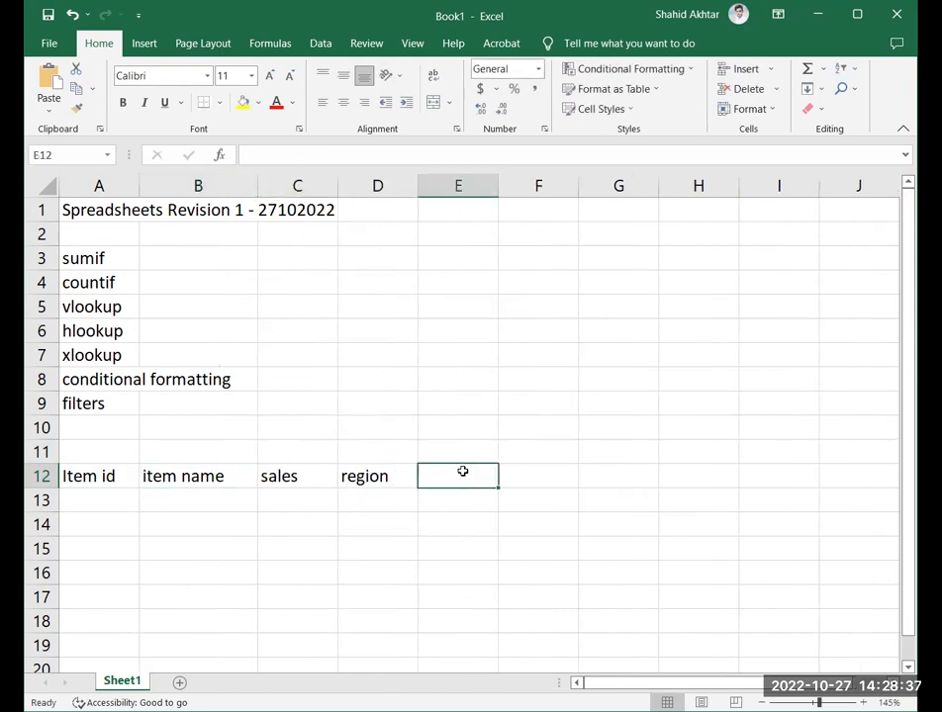
pyautogui.write('Distributer')
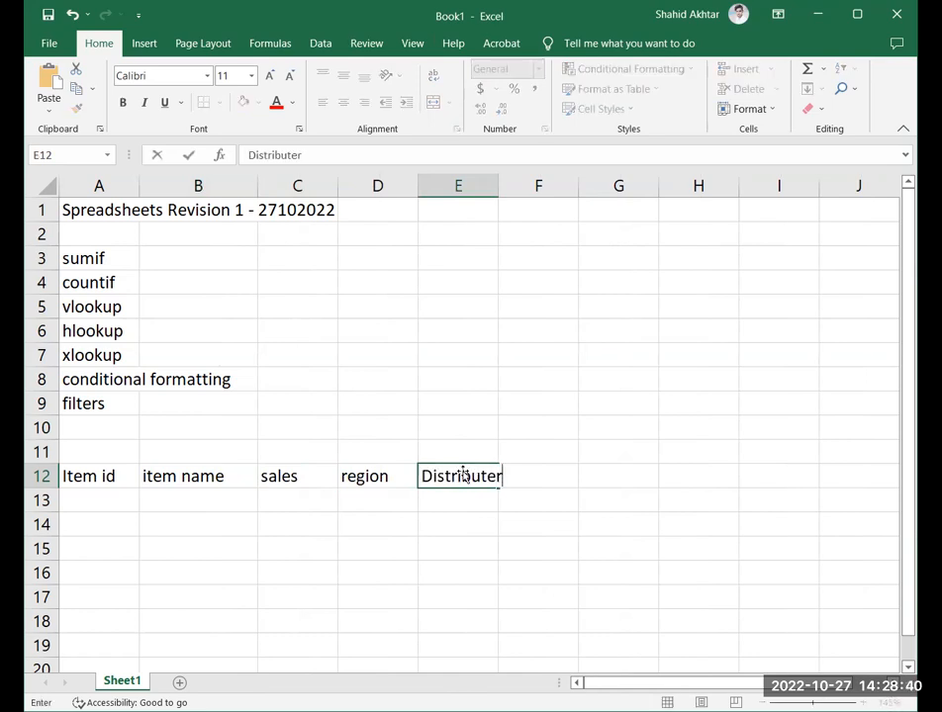
pyautogui.click(366, 499)
# Capitalise the first letter of the heading in cell B12 to read Item name.
pyautogui.doubleClick(168, 477)
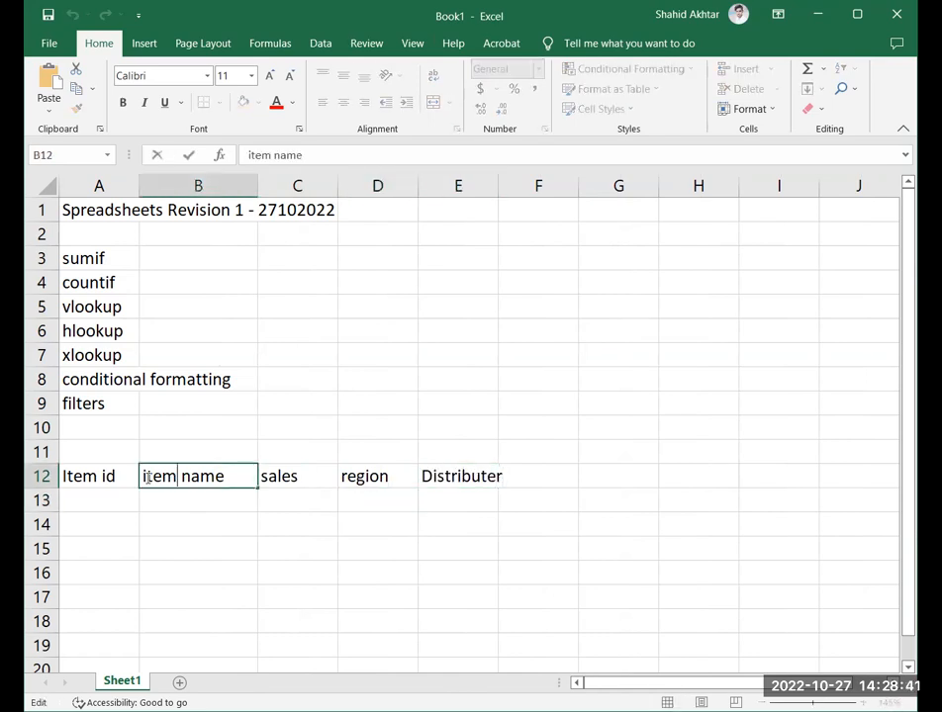
pyautogui.press('BackSpace')
pyautogui.write('U')
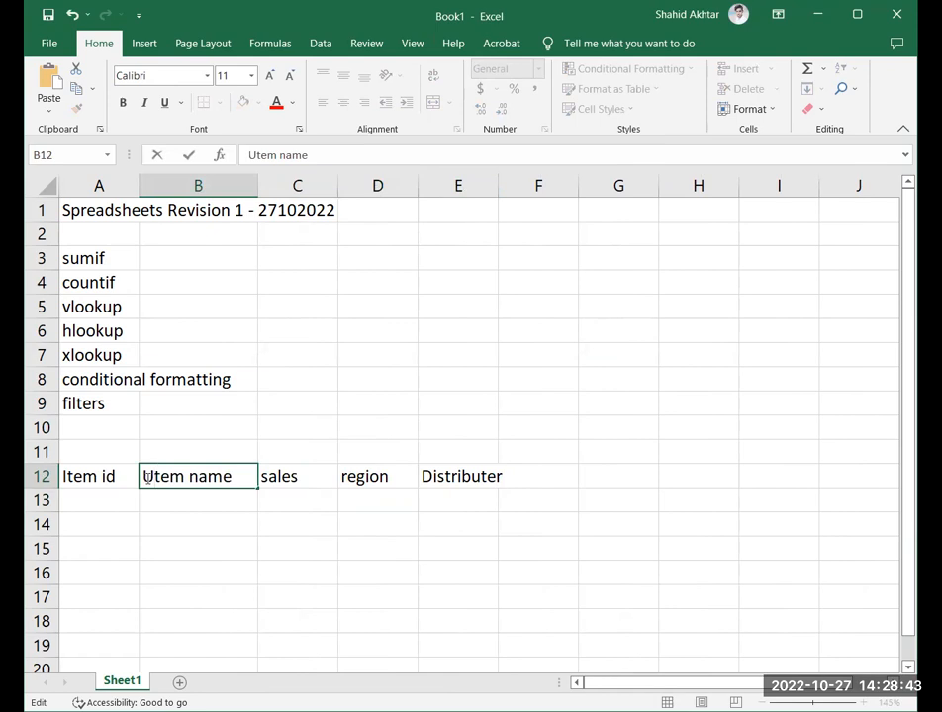
pyautogui.press('BackSpace')
pyautogui.write('I')
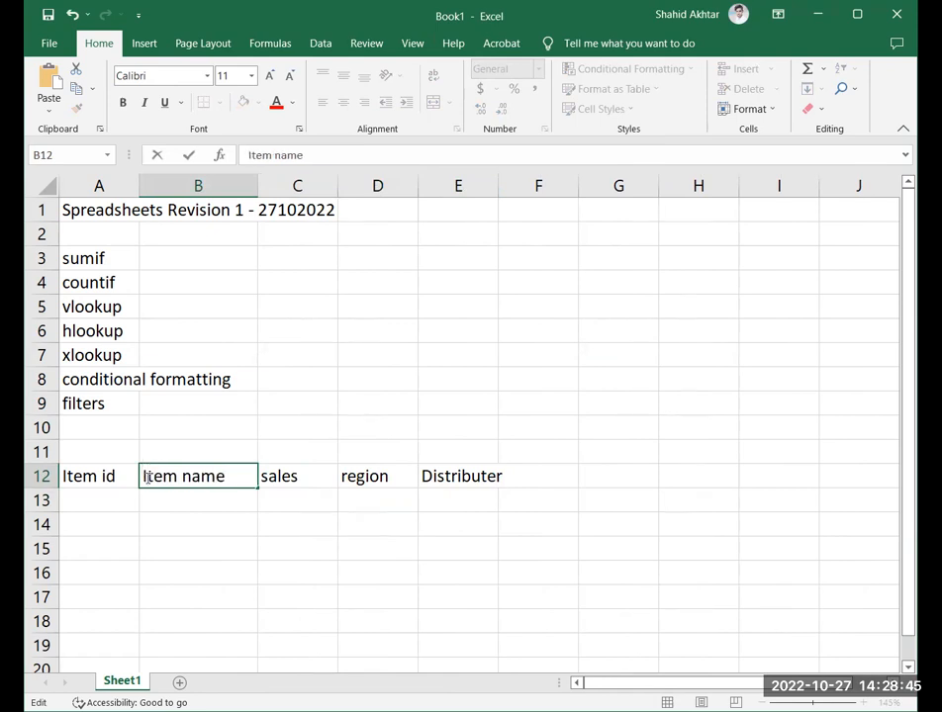
# Capitalise the headings in cells C12 and D12 to read Sales and Region.
pyautogui.doubleClick(280, 477)
pyautogui.click(265, 477)
pyautogui.press('BackSpace')
pyautogui.write('S')
pyautogui.click(355, 476)
pyautogui.doubleClick(353, 476)
pyautogui.press('BackSpace')
pyautogui.write('R')
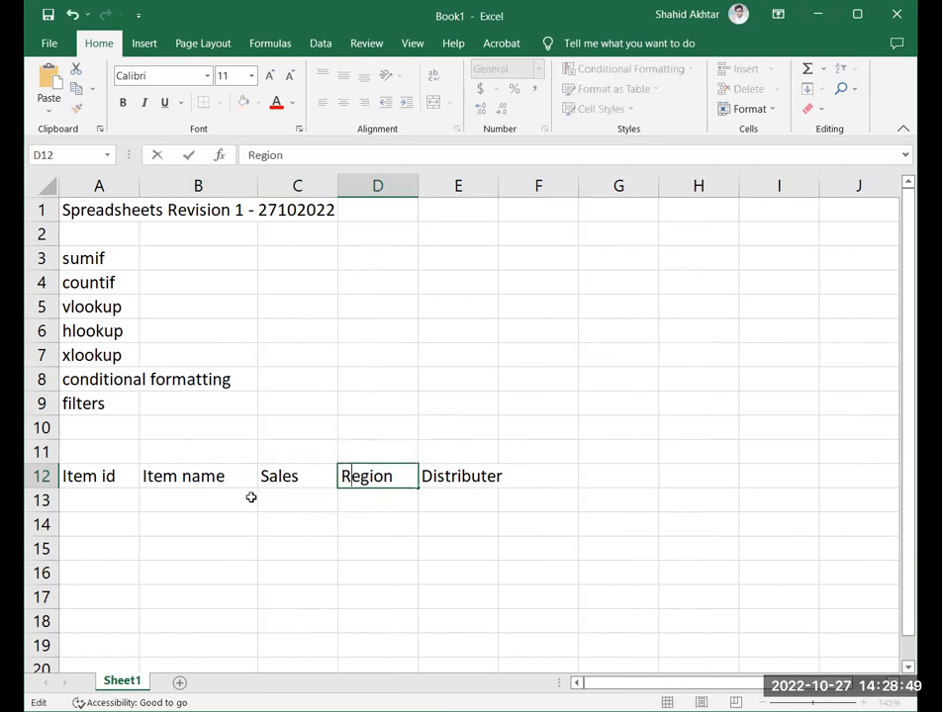
pyautogui.click(120, 500)
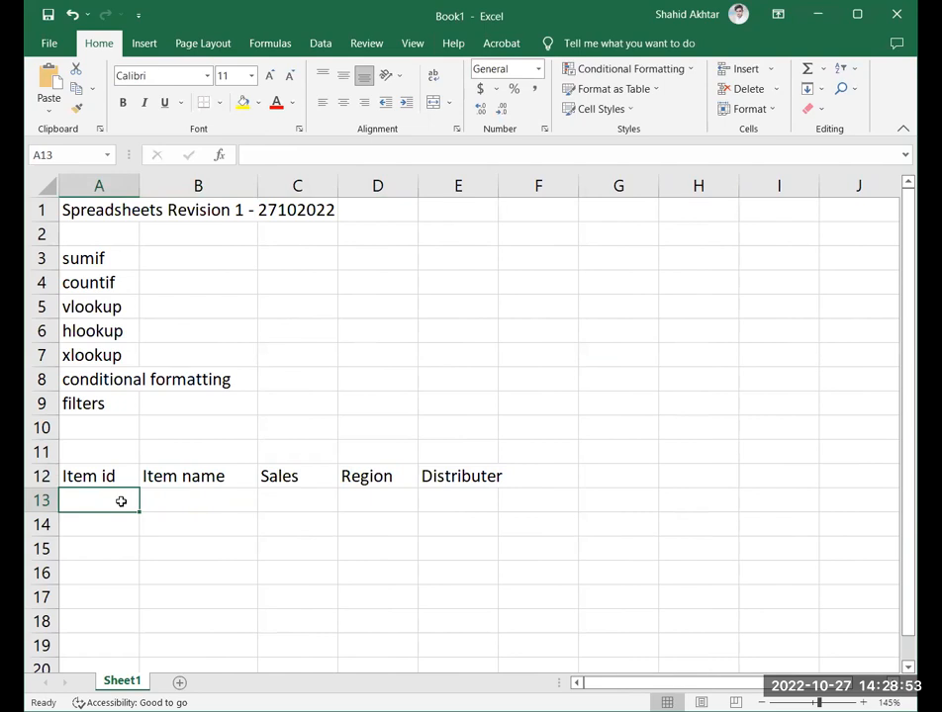
# Enter 1223 as the first item id in cell A13.
pyautogui.click(112, 477)
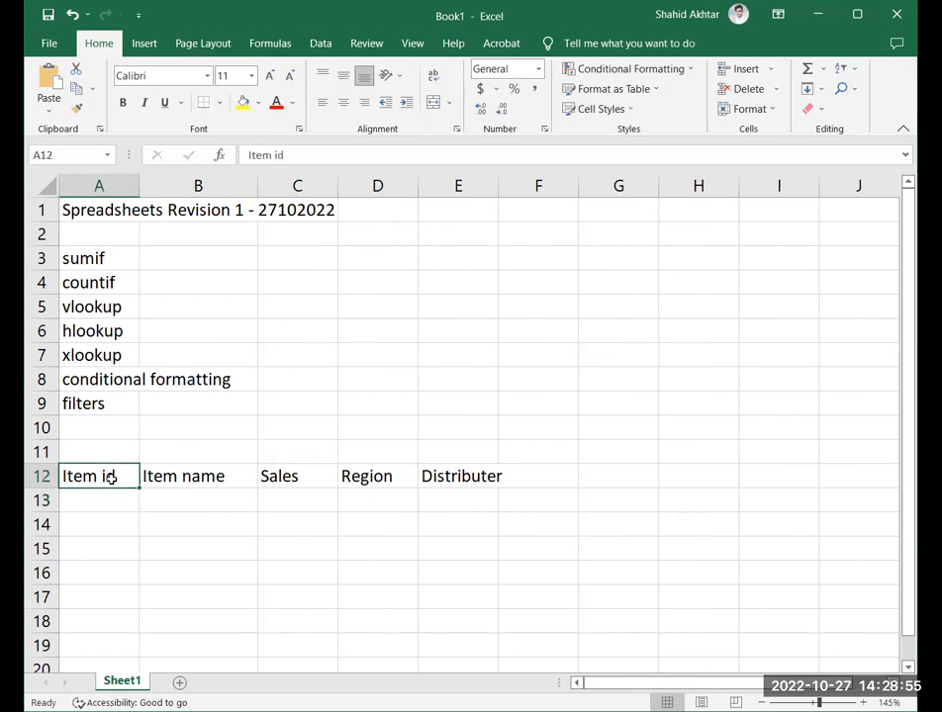
pyautogui.click(99, 503)
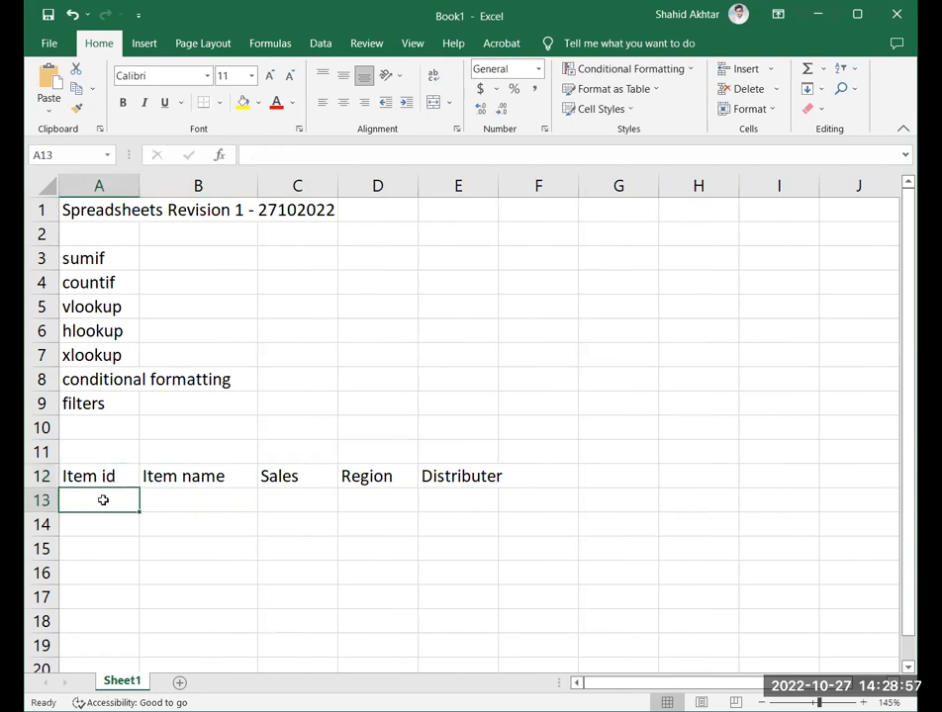
pyautogui.scroll(-2, 103, 499)
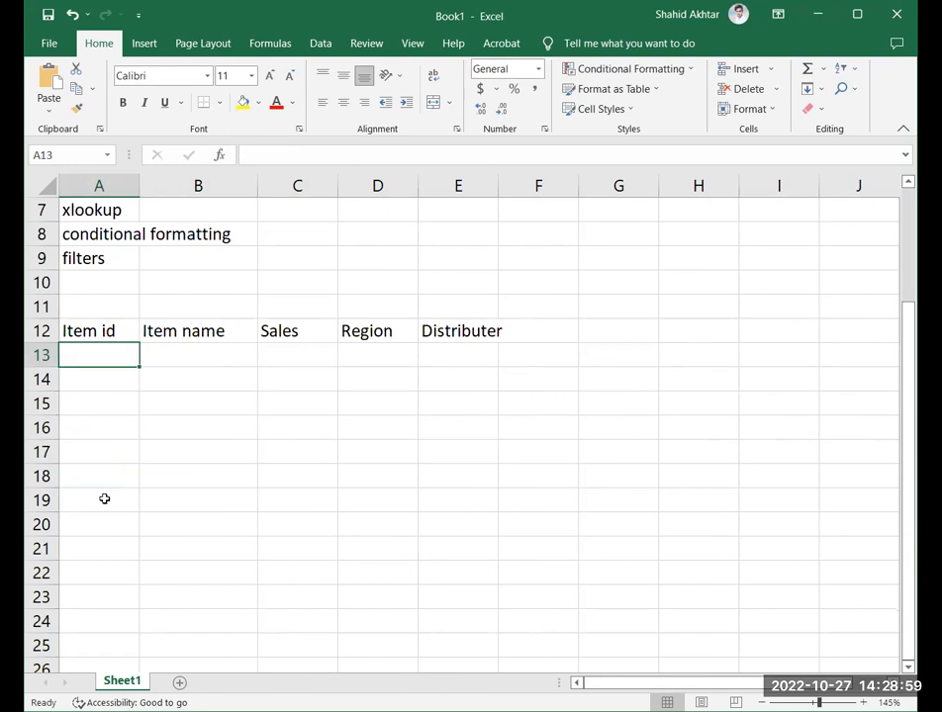
pyautogui.click(103, 380)
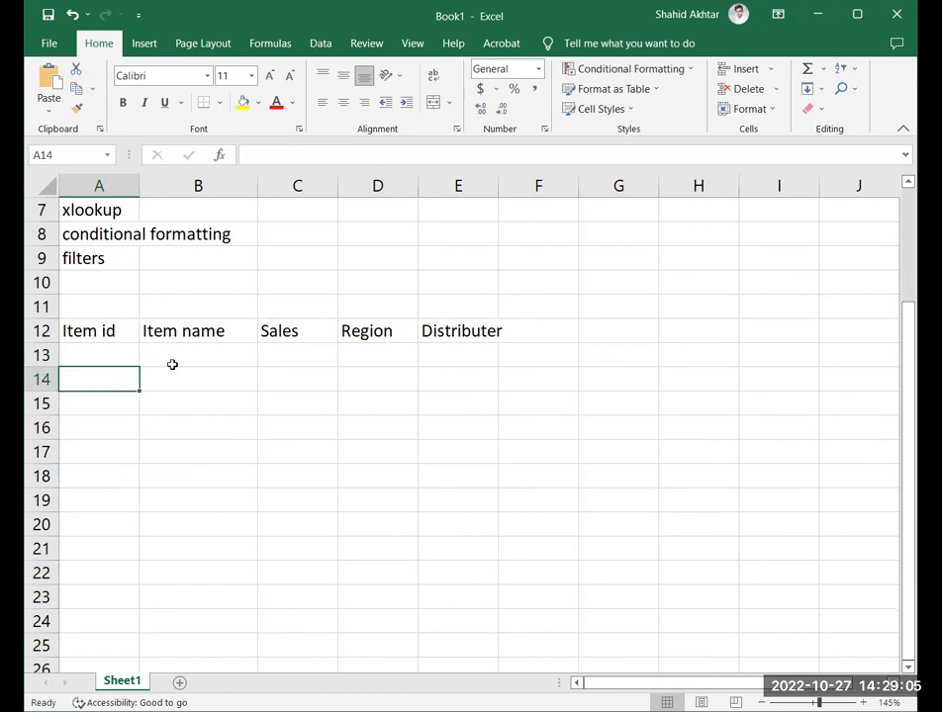
pyautogui.doubleClick(88, 360)
pyautogui.write('1223')
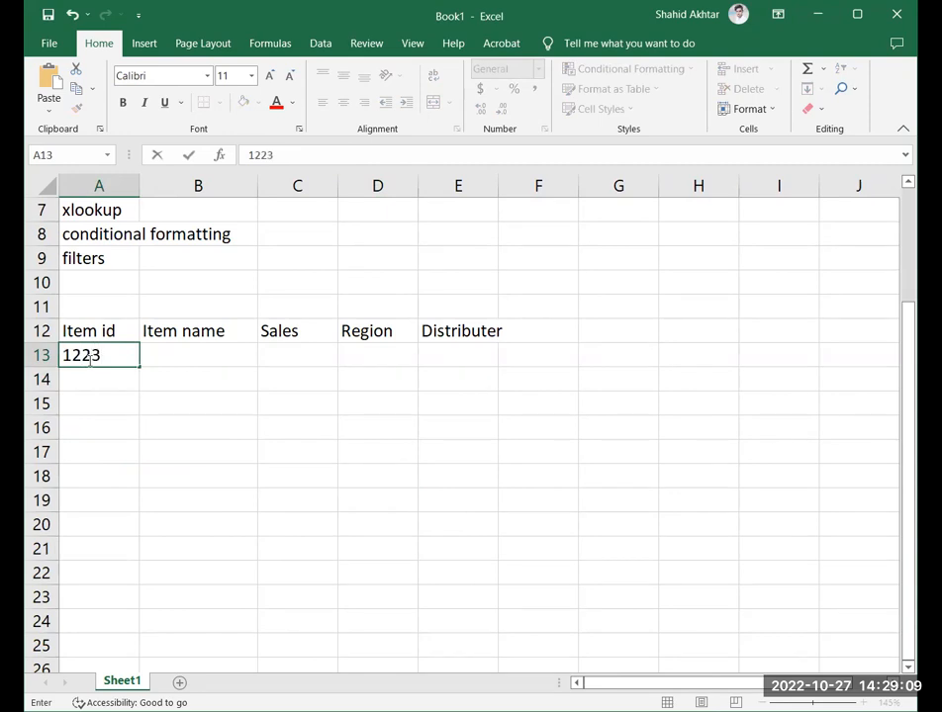
pyautogui.doubleClick(90, 360)
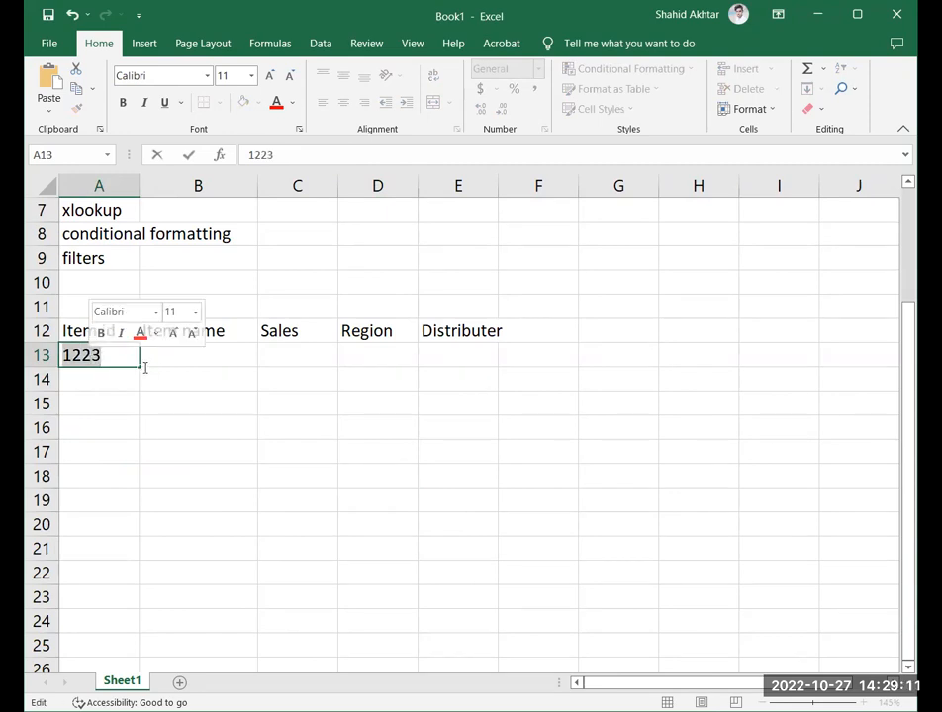
pyautogui.click(140, 363)
pyautogui.click(143, 376)
# Try filling the item id from cell A13 down to A17, and undo the fill.
pyautogui.click(134, 361)
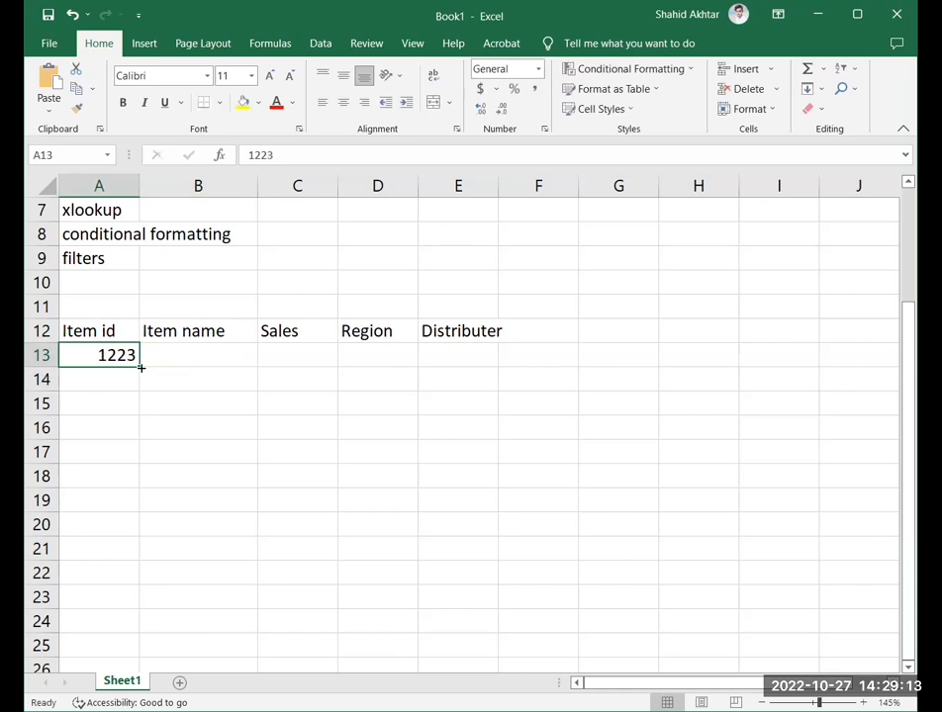
pyautogui.moveTo(139, 366); pyautogui.dragTo(137, 404)
pyautogui.moveTo(132, 461); pyautogui.dragTo(133, 460)
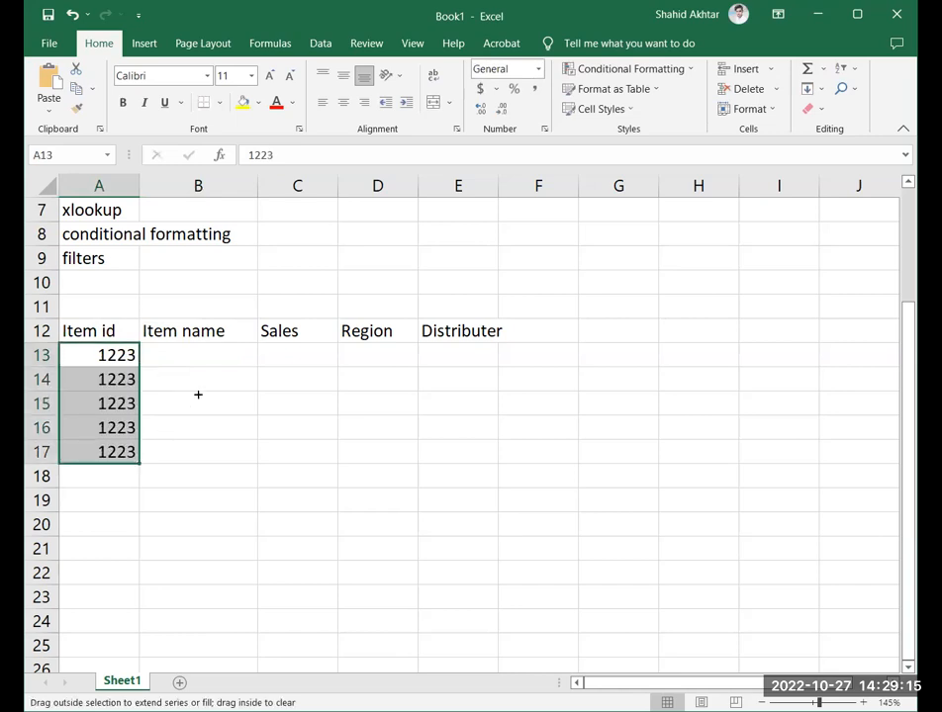
pyautogui.click(219, 355)
pyautogui.click(123, 379)
pyautogui.hotkey('ctrl', 'z')
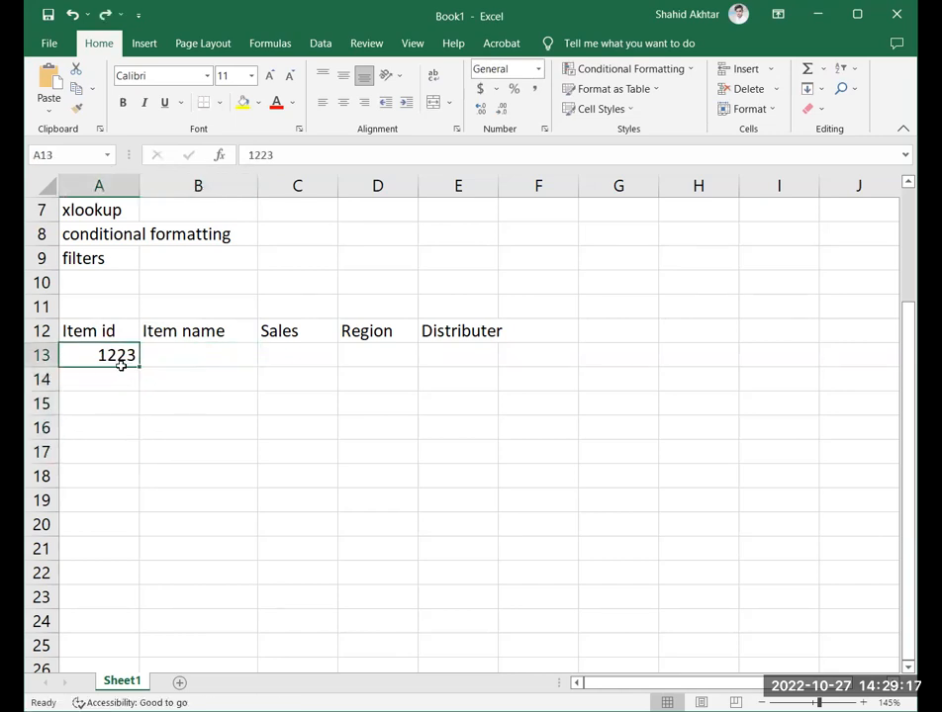
# Enter 1225 in cell A14 and extend the item id series from A13:A14 down to A18.
pyautogui.click(116, 374)
pyautogui.write('1225')
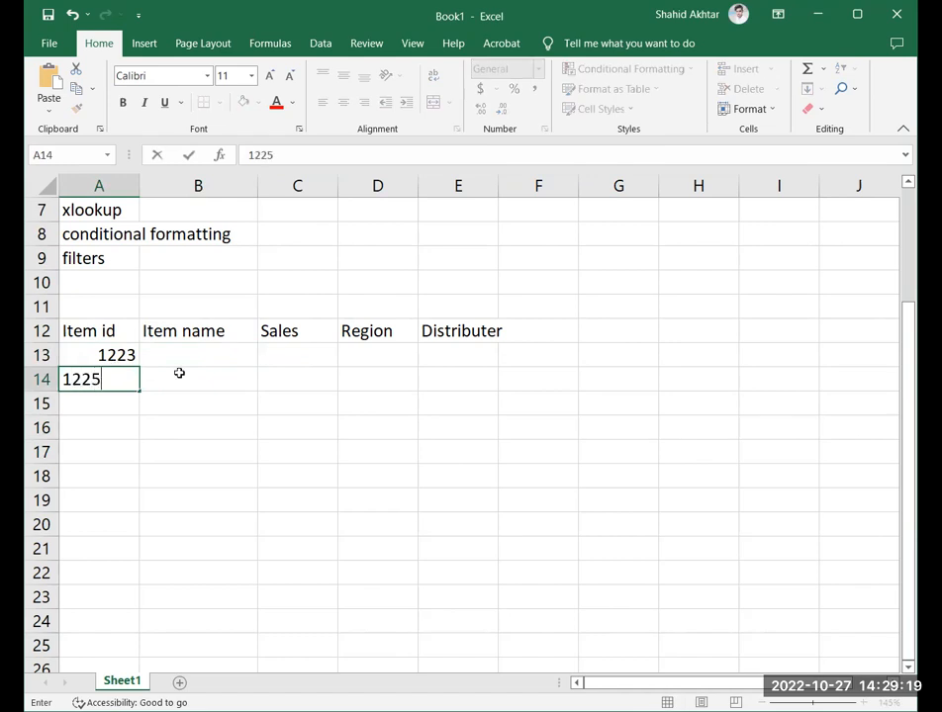
pyautogui.press('Tab')
pyautogui.click(137, 364)
pyautogui.click(135, 378)
pyautogui.moveTo(129, 360); pyautogui.dragTo(125, 481)
pyautogui.click(225, 452)
# Enter the item names Cat, Hat, Mat, Bat, Rat and Fan in cells B13 to B18.
pyautogui.click(213, 359)
pyautogui.doubleClick(213, 360)
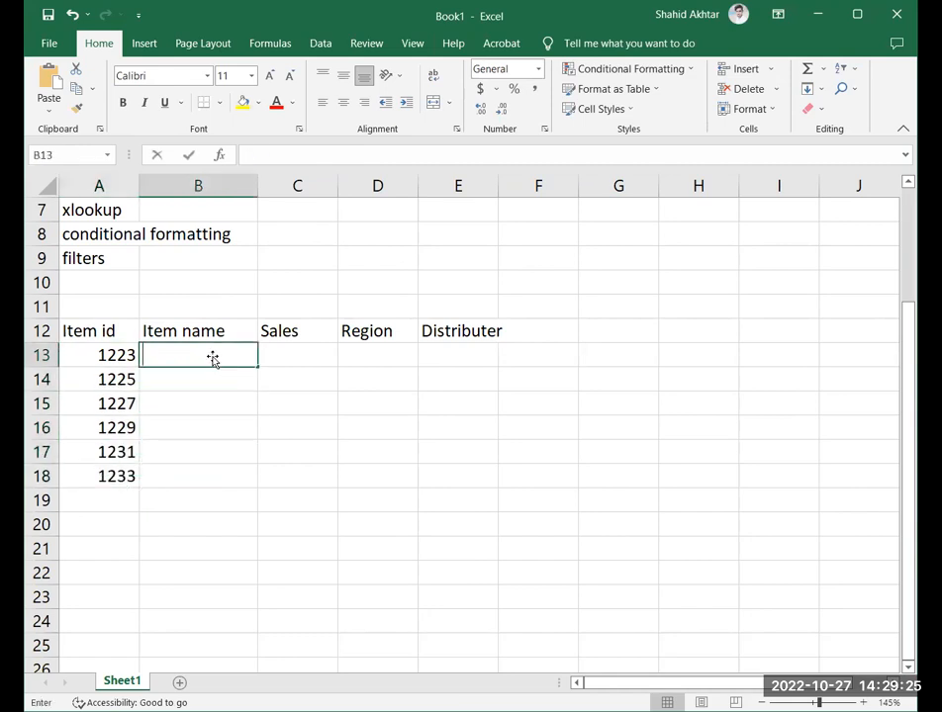
pyautogui.write('Cat')
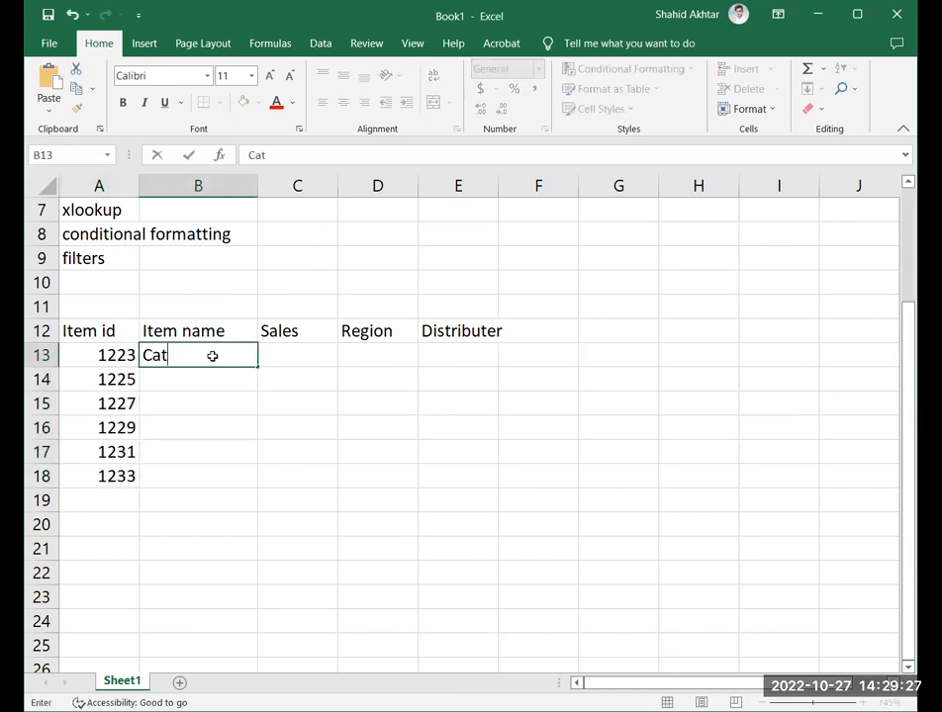
pyautogui.press('Return')
pyautogui.write('HAt')
pyautogui.press('Return')
pyautogui.write('Mat')
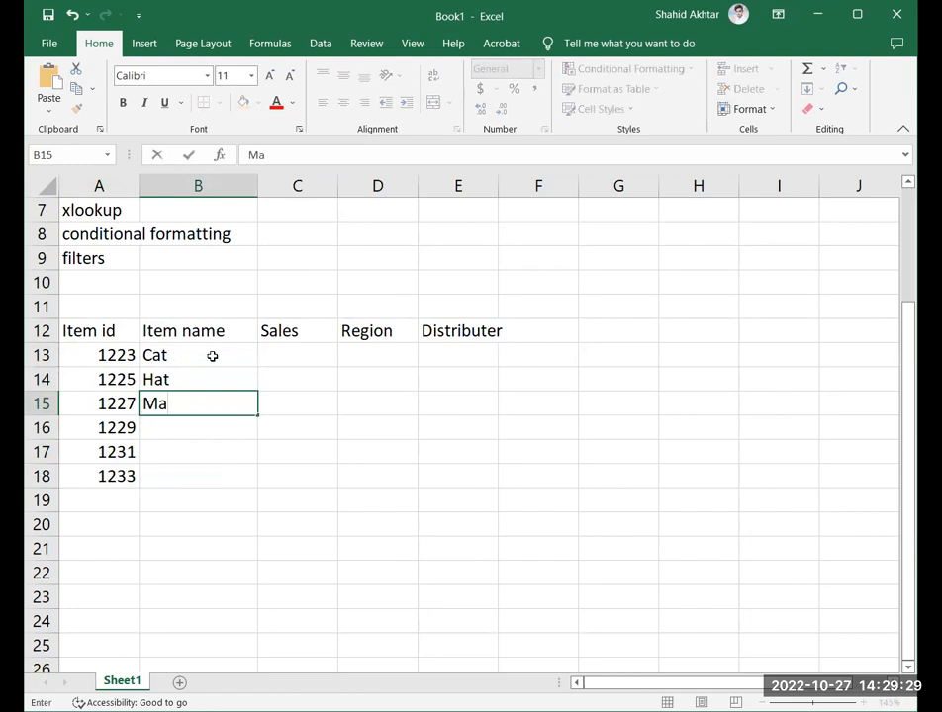
pyautogui.press('Return')
pyautogui.write('BAt')
pyautogui.press('Return')
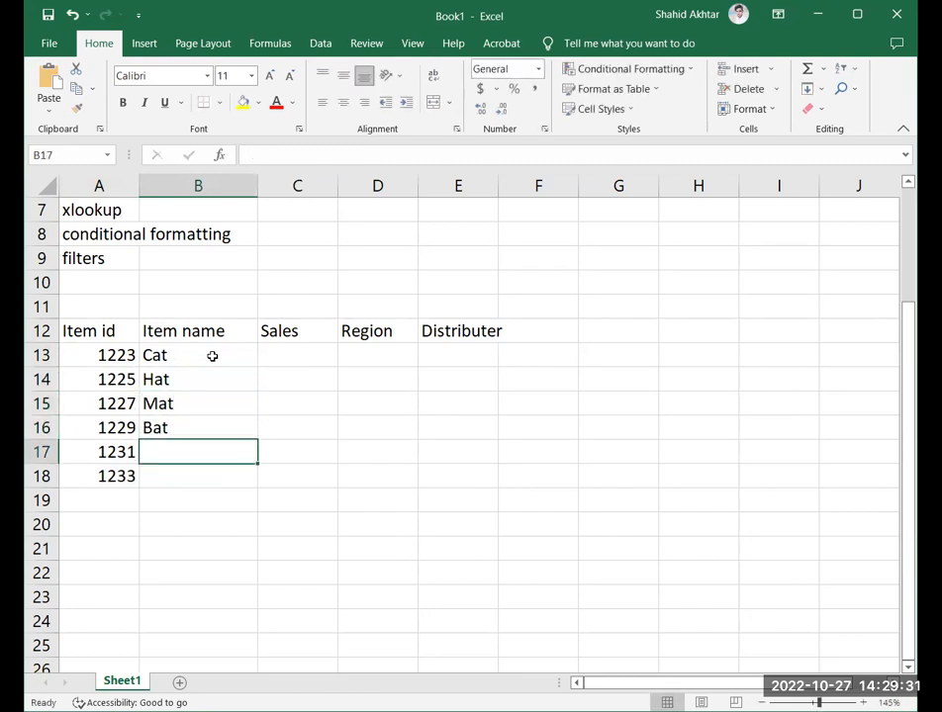
pyautogui.write('Rat')
pyautogui.press('Return')
pyautogui.write('Fan')
pyautogui.press('Return')
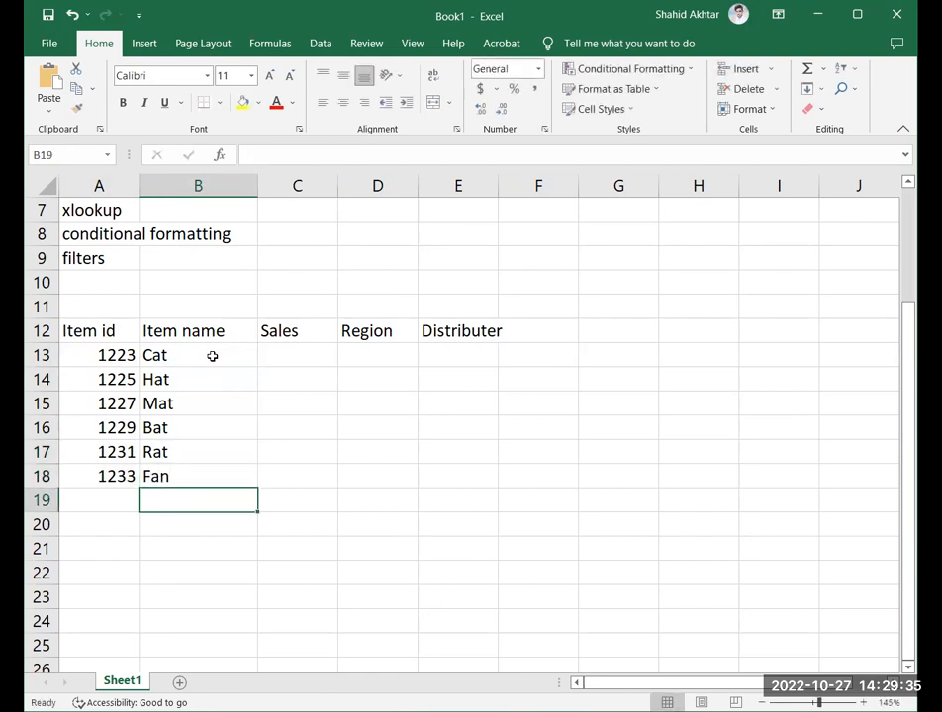
# Enter 500 as the sales figure in cell C13 and fill it down to C18.
pyautogui.click(273, 356)
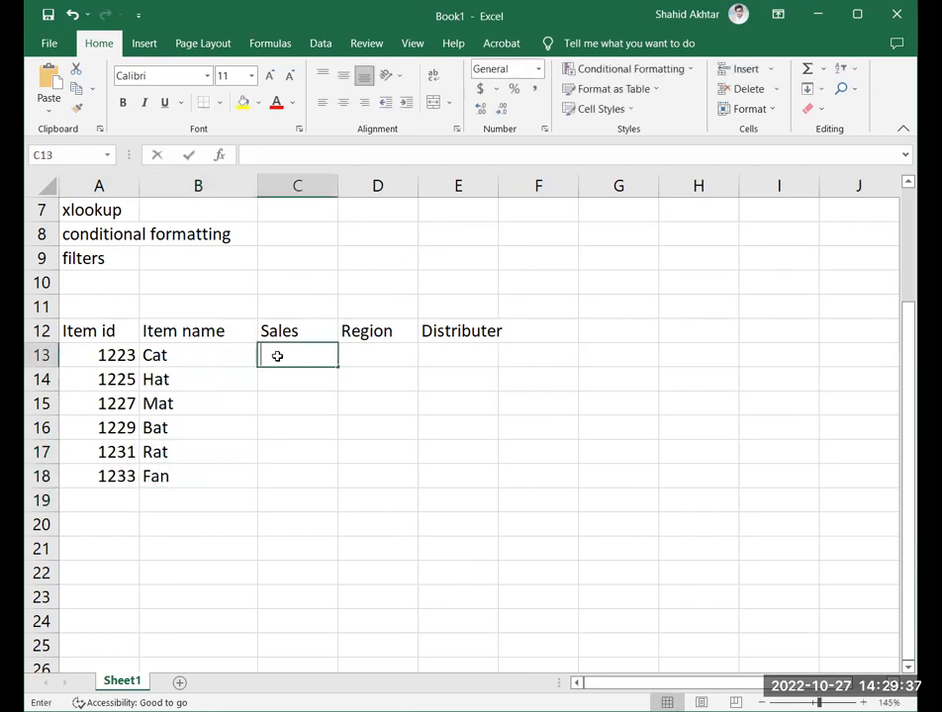
pyautogui.doubleClick(277, 356)
pyautogui.write('500')
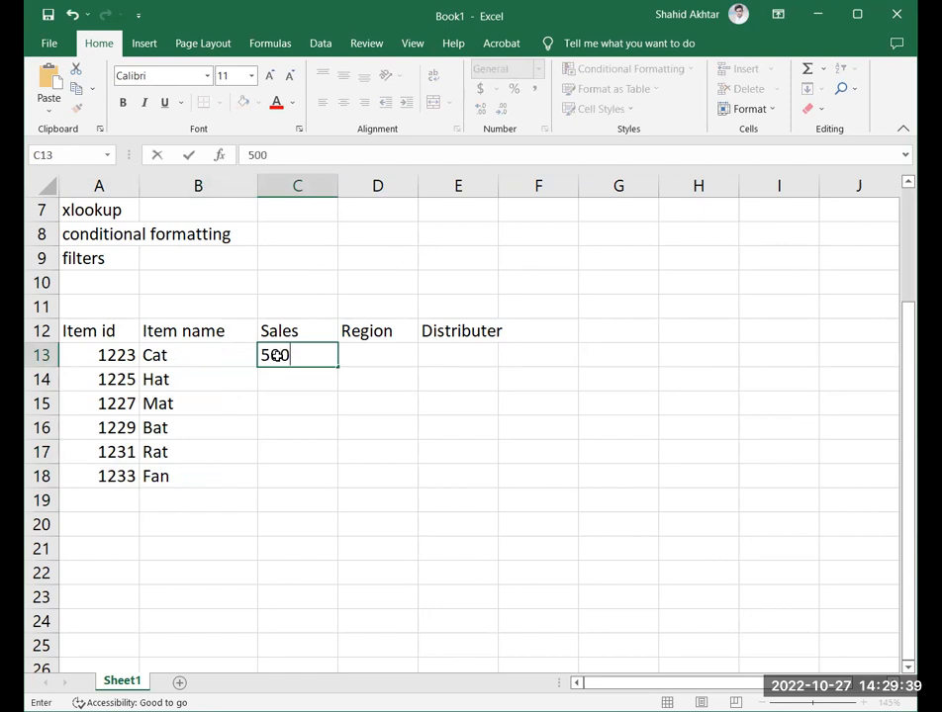
pyautogui.press('Return')
pyautogui.click(291, 354)
pyautogui.hotkey('ctrl', 'c')
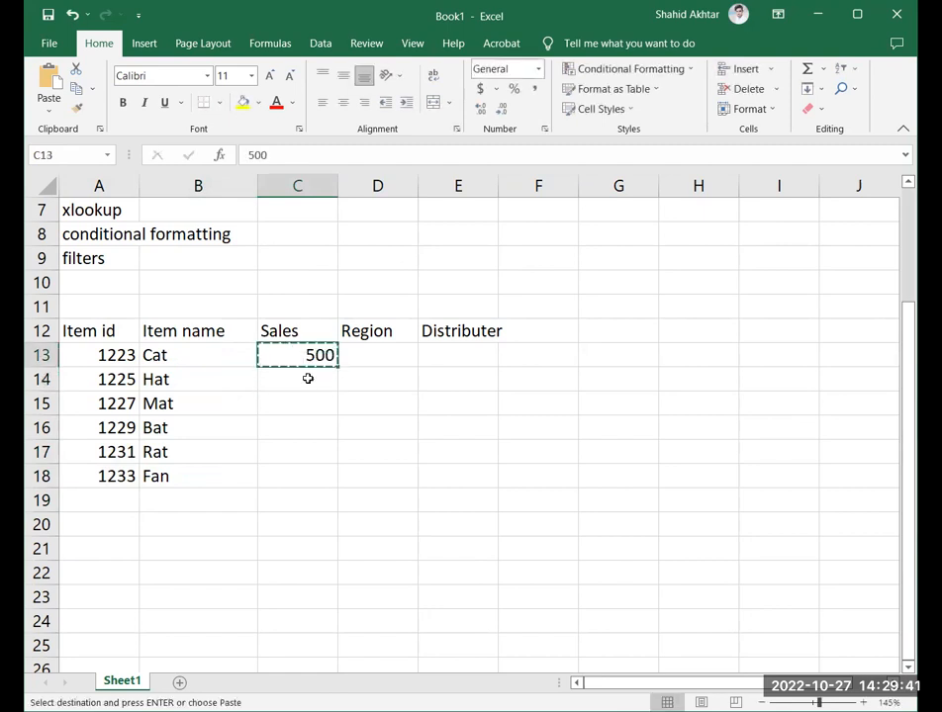
pyautogui.click(316, 380)
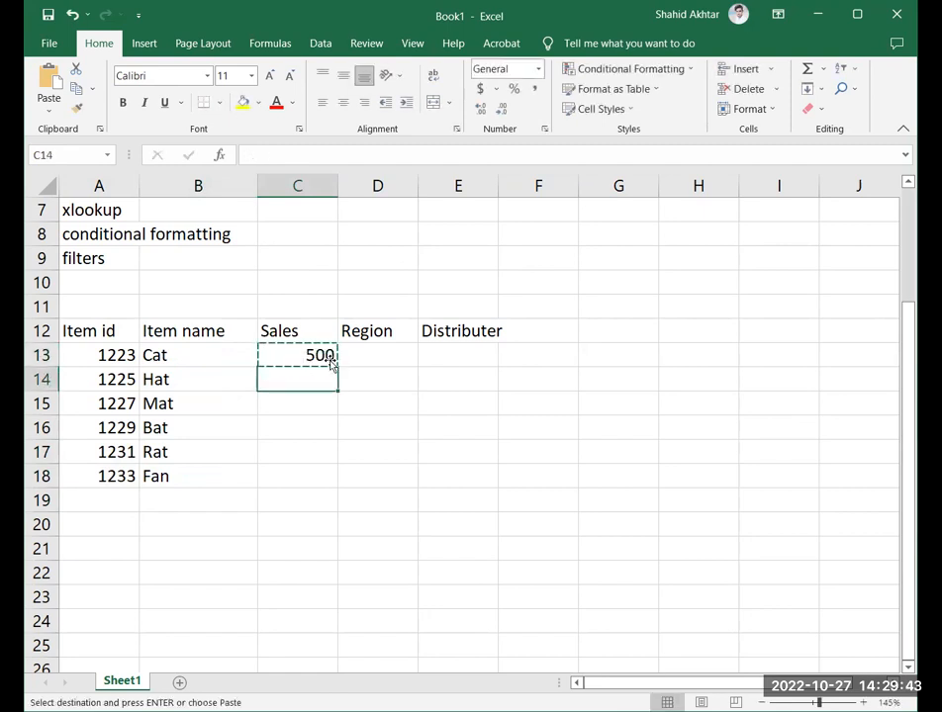
pyautogui.click(330, 358)
pyautogui.moveTo(335, 367); pyautogui.dragTo(330, 480)
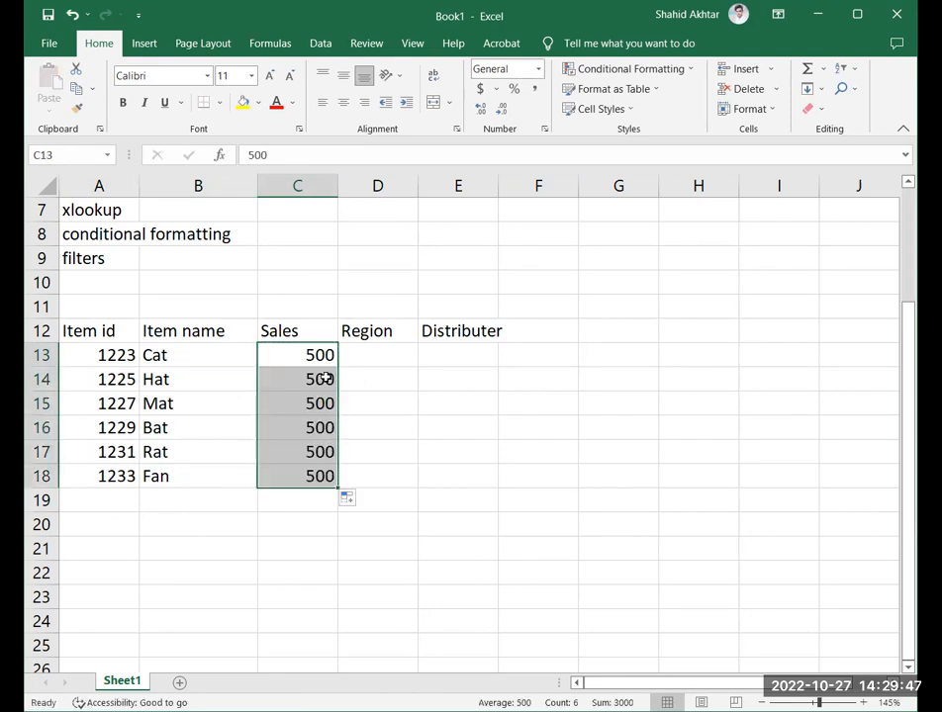
pyautogui.click(337, 380)
pyautogui.moveTo(127, 335); pyautogui.dragTo(469, 477)
pyautogui.click(289, 401)
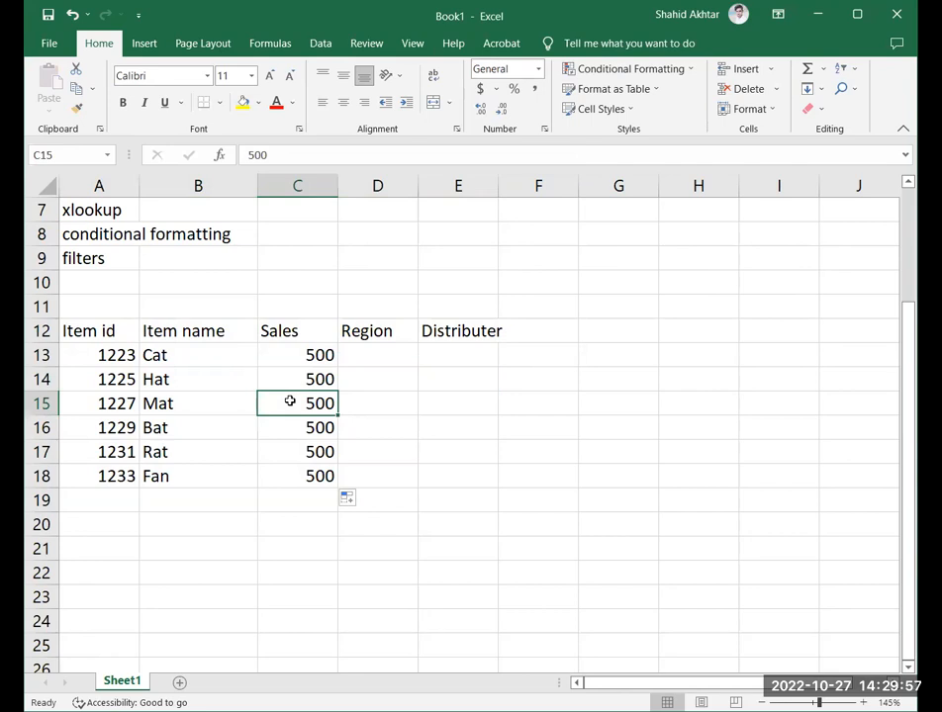
pyautogui.click(320, 359)
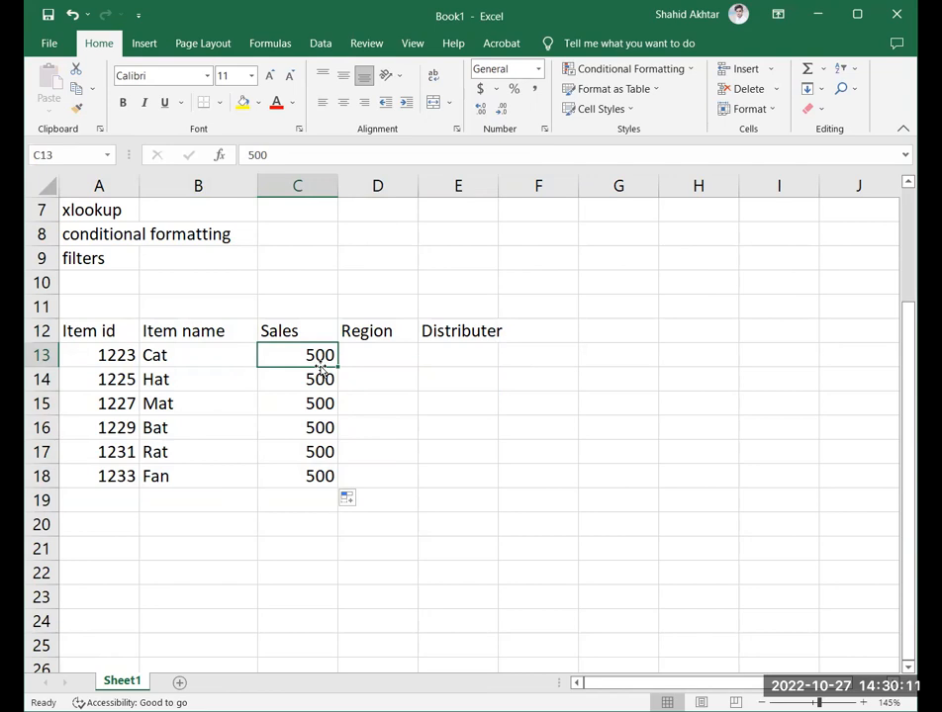
# Change the sales figures to 1100 for Hat in C14 and 100 for Bat in C16.
pyautogui.click(321, 388)
pyautogui.write('1100')
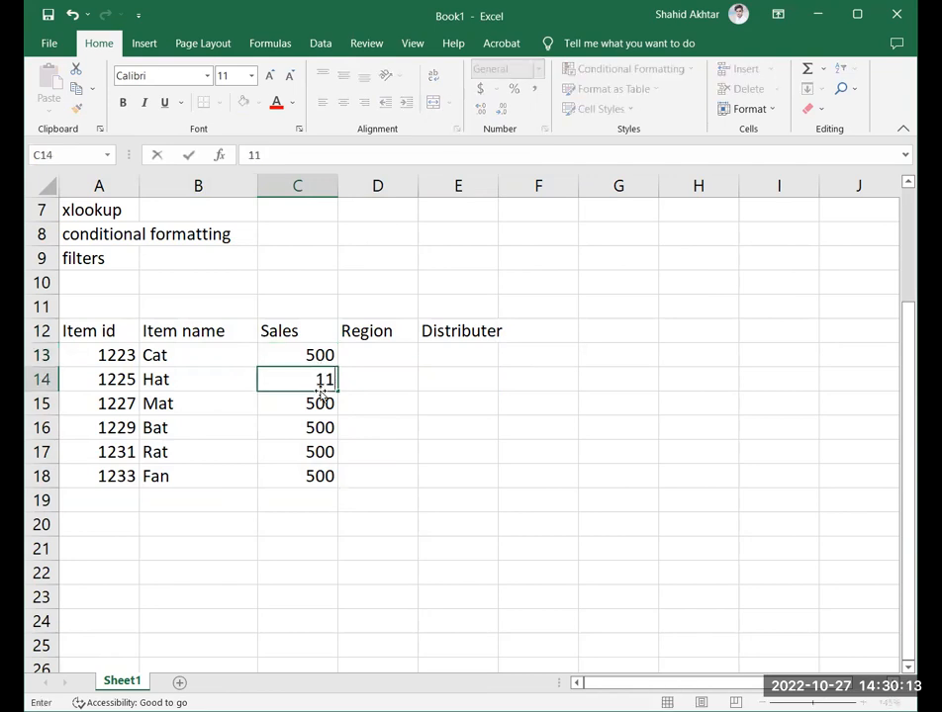
pyautogui.press('Return')
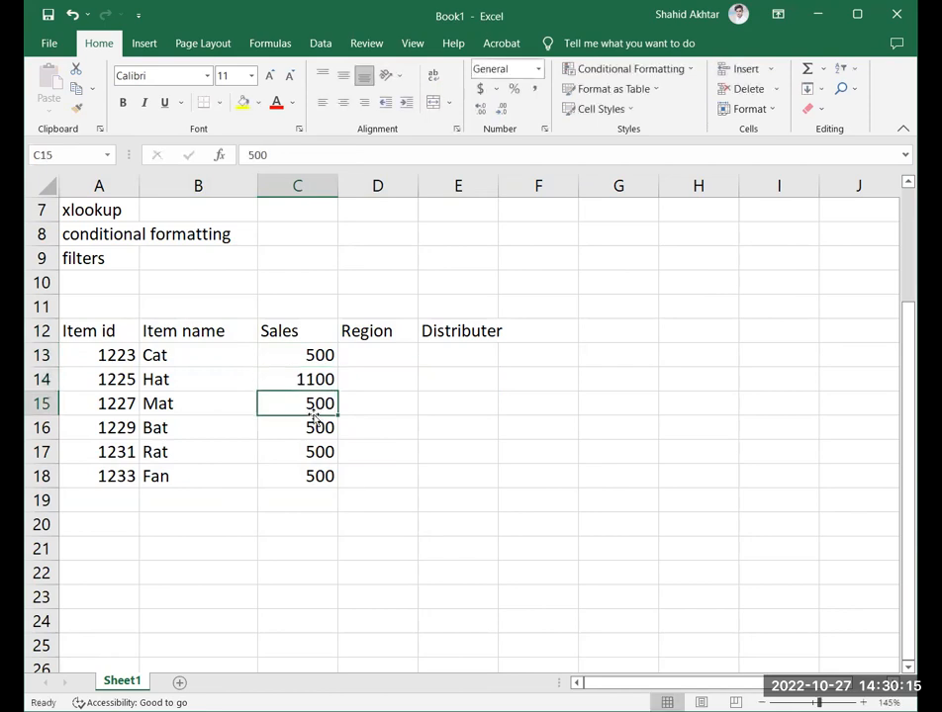
pyautogui.click(299, 435)
pyautogui.write('100')
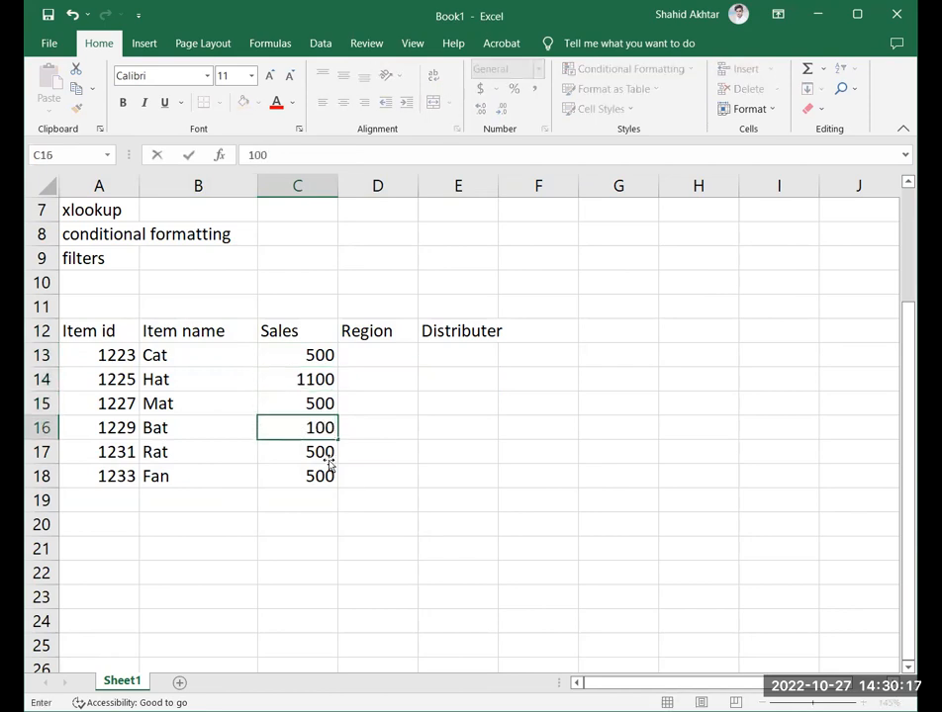
# Enter 10000 in cell C17, take it out again and paste it into C13 as the sales for Cat.
pyautogui.click(328, 455)
pyautogui.write('1000')
pyautogui.write('0')
pyautogui.doubleClick(303, 452)
pyautogui.press('BackSpace')
pyautogui.click(310, 357)
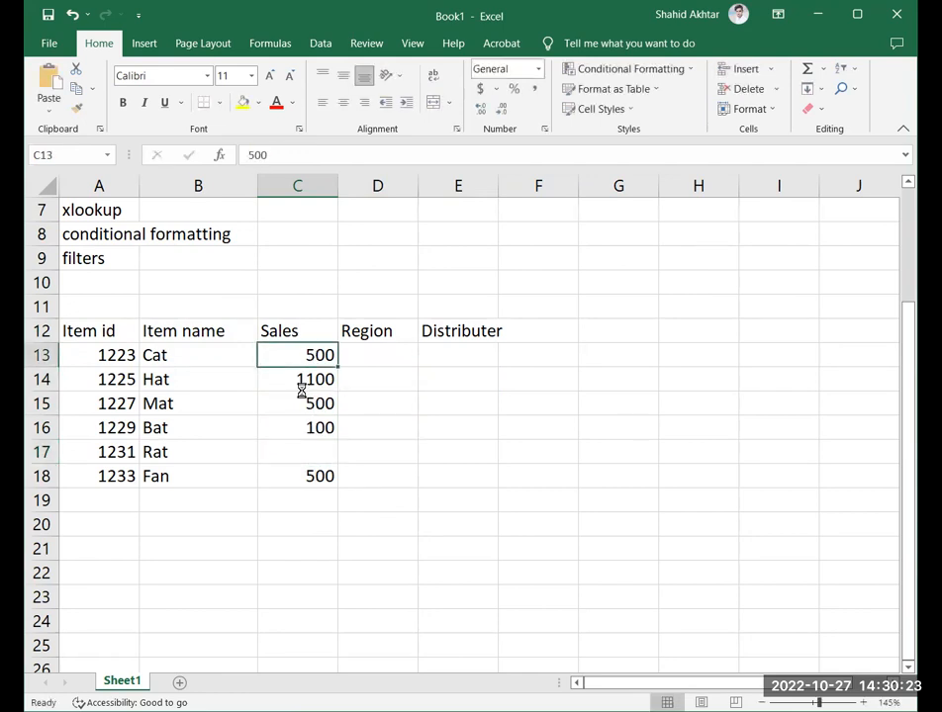
pyautogui.hotkey('ctrl', 'v')
# Enter 5 as the sales figure for Rat in cell C17.
pyautogui.click(320, 446)
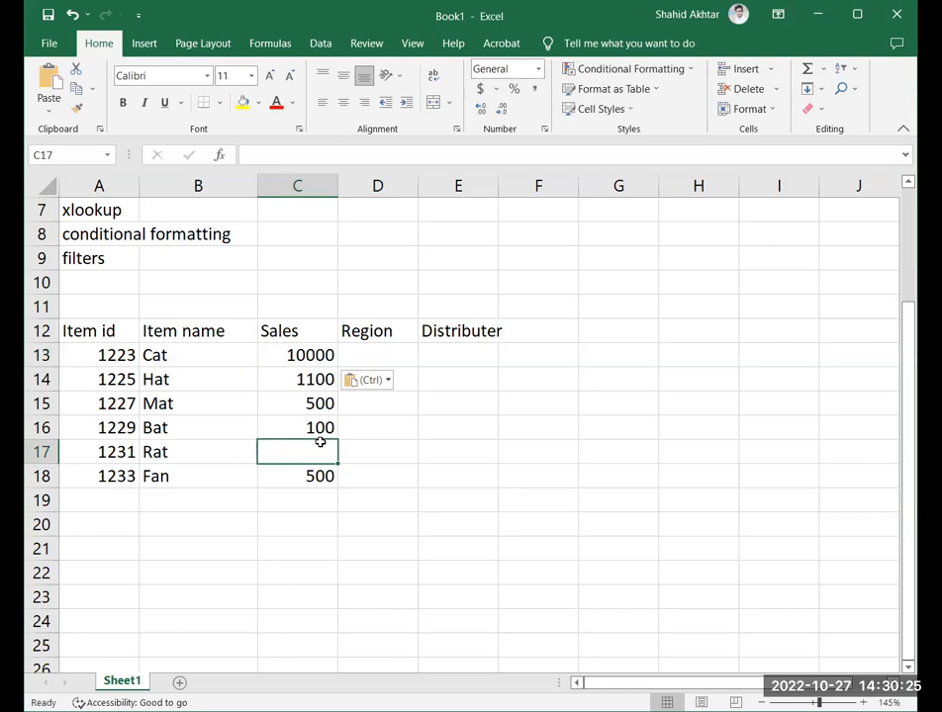
pyautogui.write('5')
pyautogui.click(400, 457)
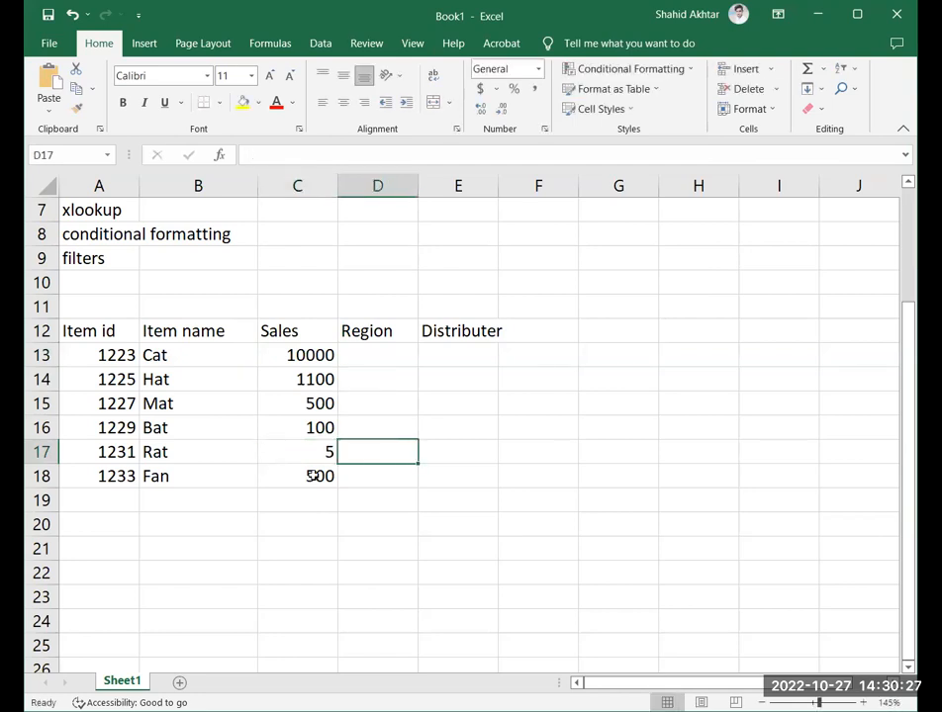
pyautogui.click(314, 380)
pyautogui.click(384, 374)
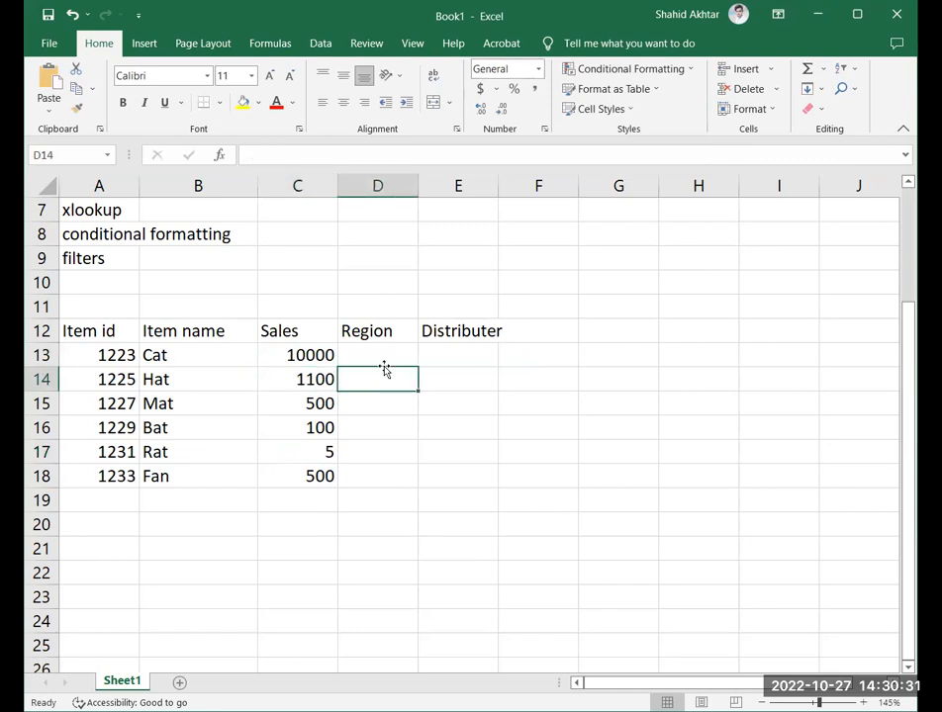
# Enter region A for Cat, Mat and Rat in cells D13, D15 and D17.
pyautogui.click(385, 357)
pyautogui.write('A')
pyautogui.hotkey('shift', 'Down')
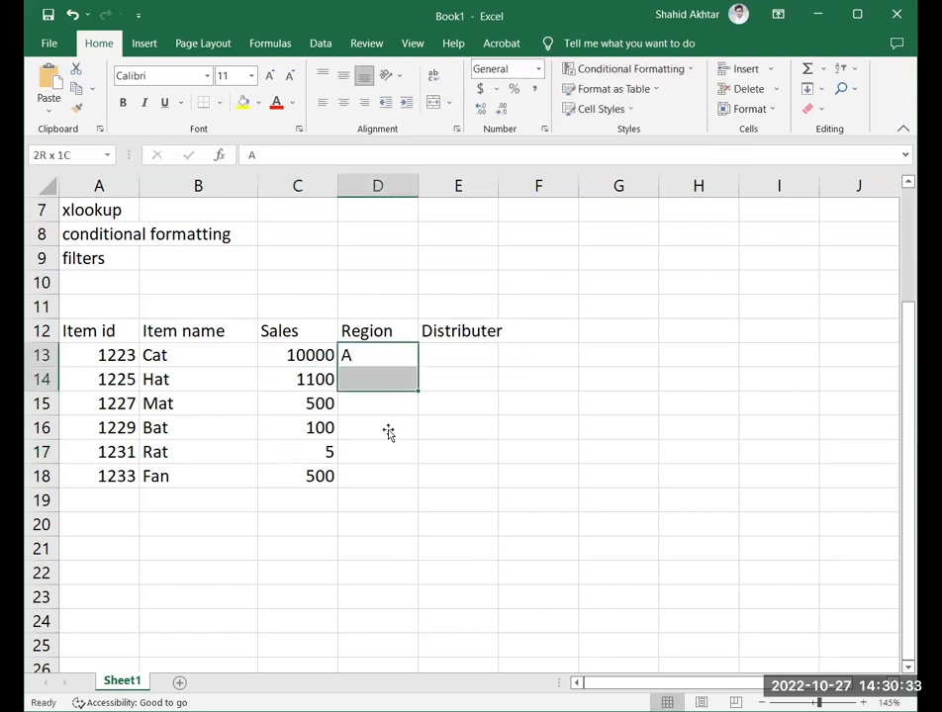
pyautogui.press('Down')
pyautogui.press('Down')
pyautogui.write('A')
pyautogui.press('Down')
pyautogui.press('Down')
pyautogui.write('A')
pyautogui.press('Down')
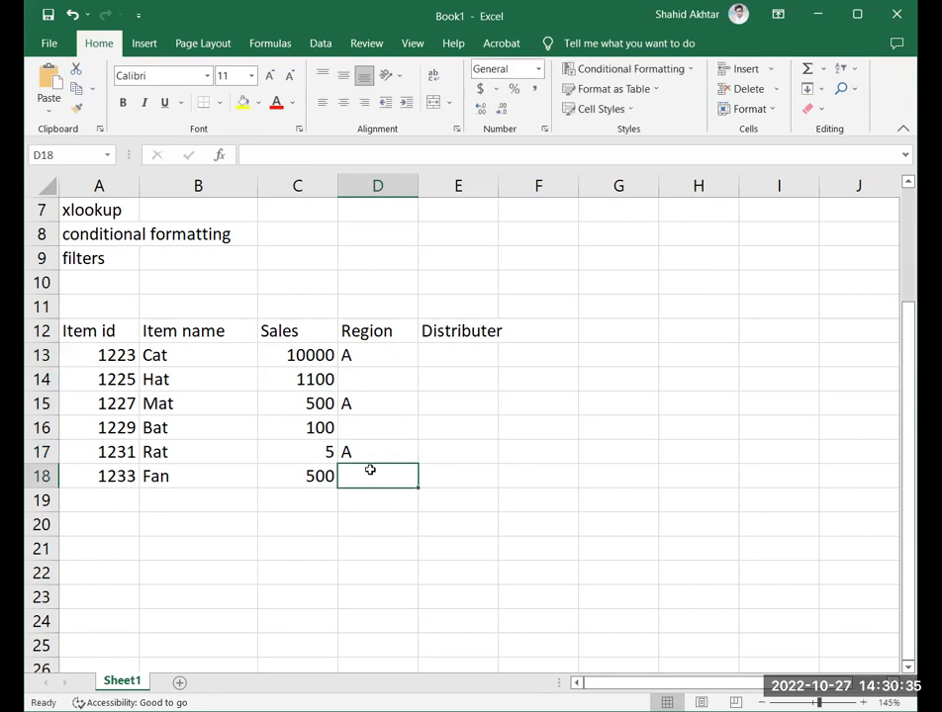
# Enter region B for Fan in D18 and region C for Bat and Hat in D16 and D14.
pyautogui.write('B')
pyautogui.click(368, 424)
pyautogui.write('C')
pyautogui.click(373, 377)
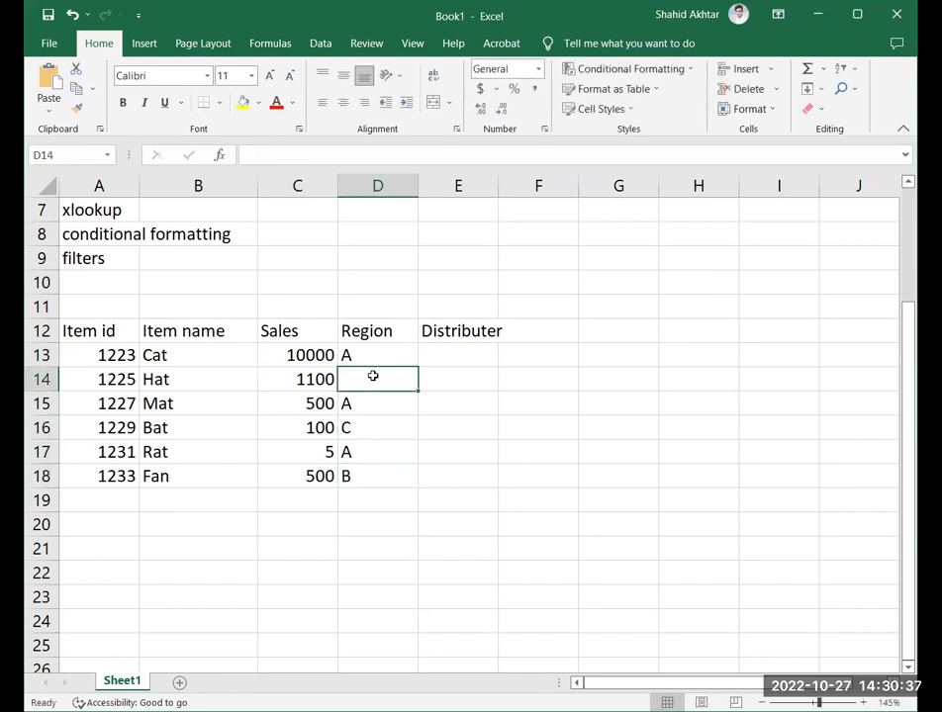
pyautogui.write('C')
# Delete the Distributer heading from cell E12.
pyautogui.click(481, 398)
pyautogui.click(476, 358)
pyautogui.click(475, 332)
pyautogui.press('Delete')
pyautogui.click(539, 408)
pyautogui.scroll(2, 444, 454)
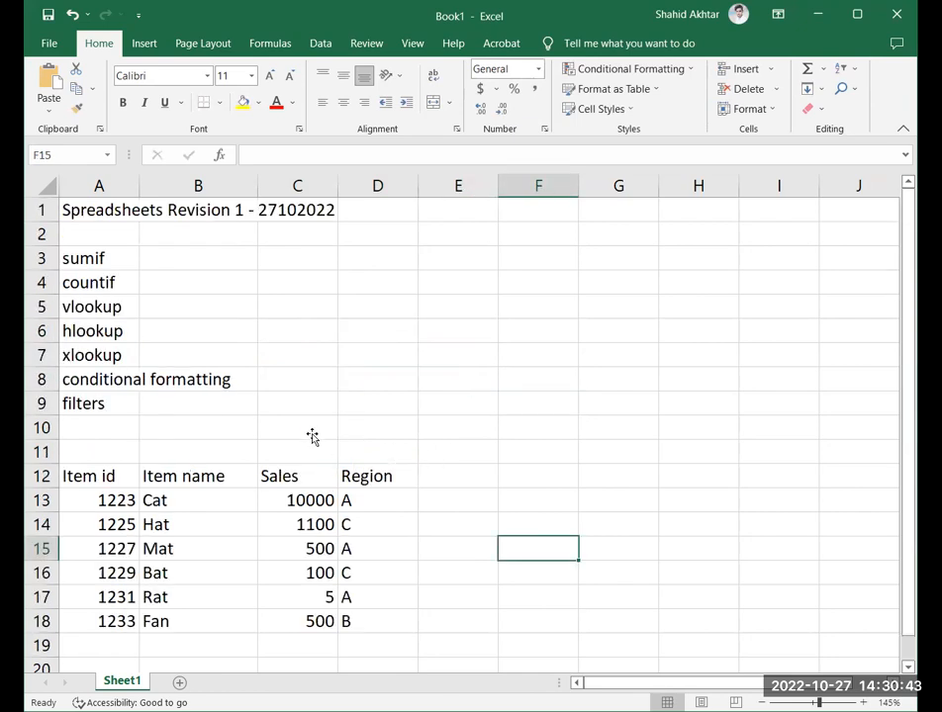
pyautogui.scroll(-1, 312, 437)
pyautogui.scroll(1, 311, 436)
pyautogui.scroll(-2, 311, 438)
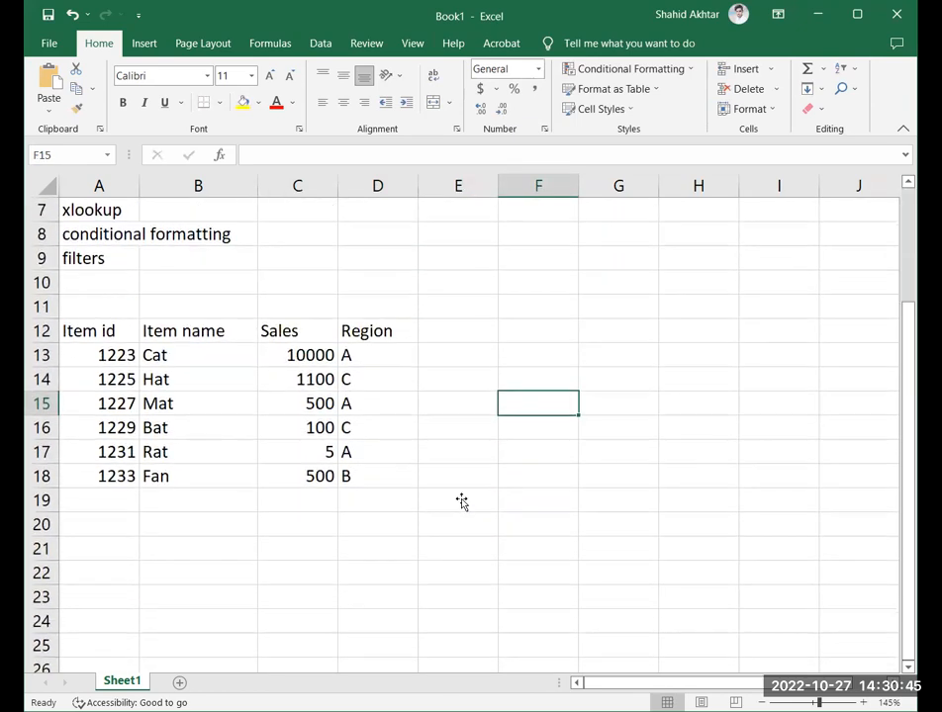
pyautogui.click(856, 245)
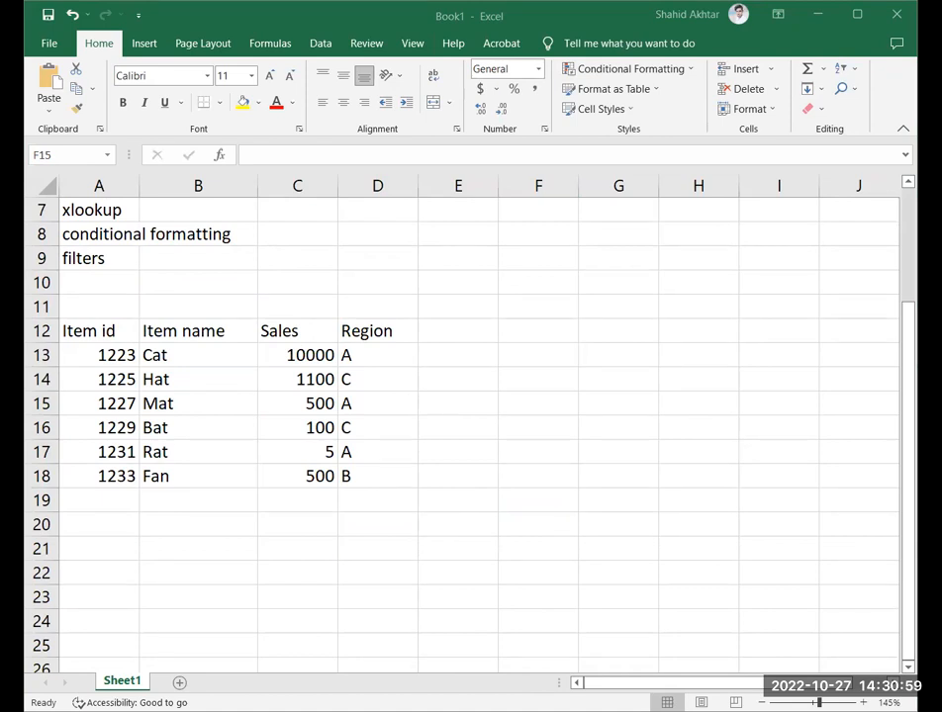
pyautogui.click(538, 331)
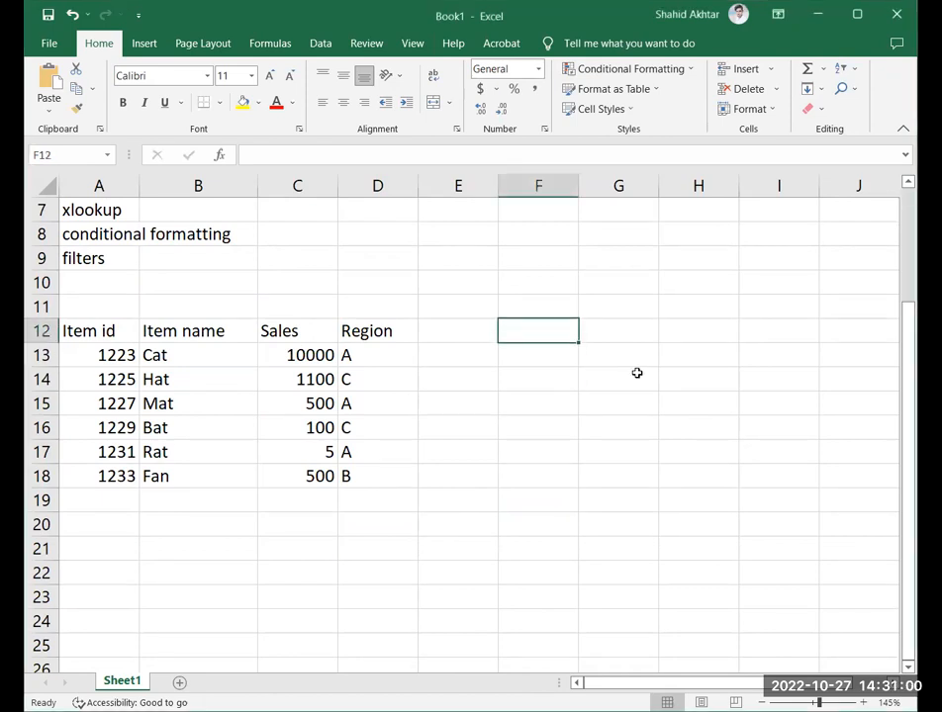
pyautogui.click(433, 538)
# Write the syntax note SUMIF(range, criteria) as text in cell G12.
pyautogui.click(603, 330)
pyautogui.write('Su')
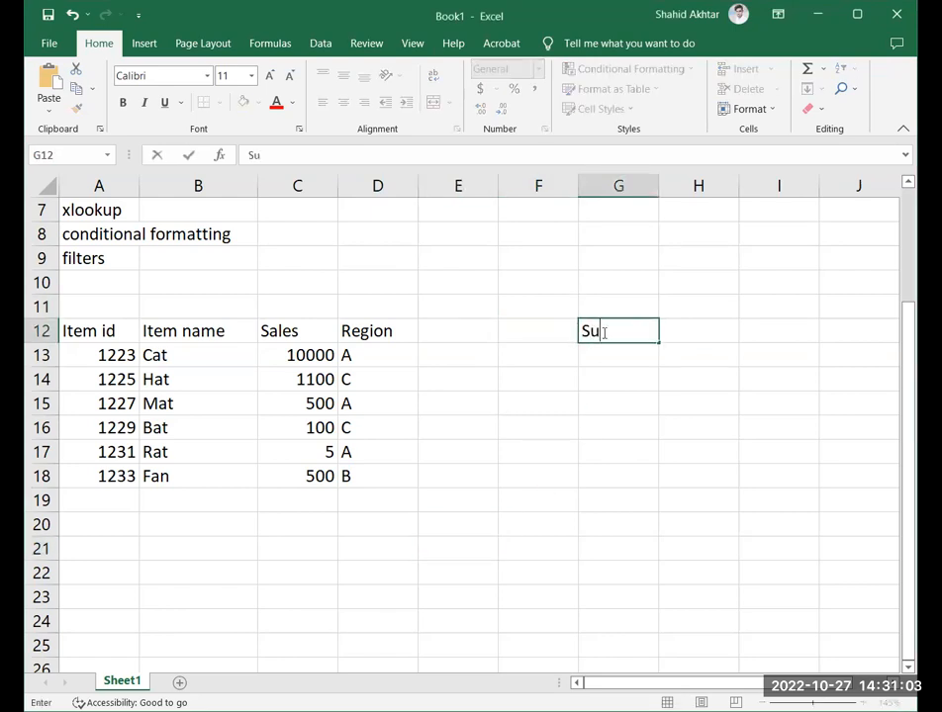
pyautogui.press('BackSpace')
pyautogui.write('UMIF(')
pyautogui.write('range, ')
pyautogui.write('criteri')
pyautogui.write('a')
pyautogui.write(',')
pyautogui.press('BackSpace')
pyautogui.press('BackSpace')
pyautogui.write(')')
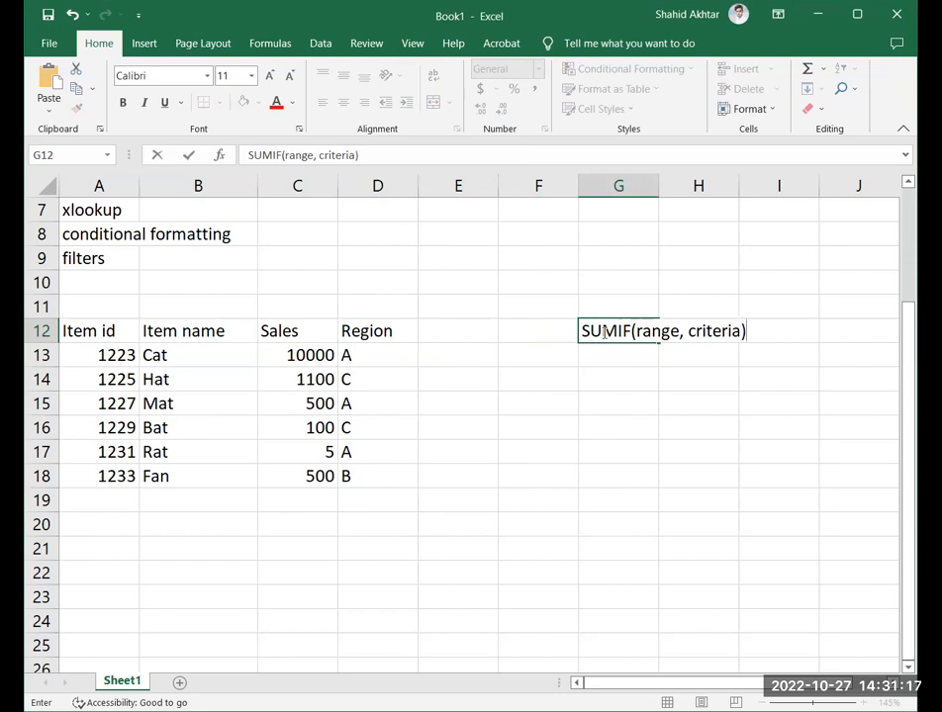
pyautogui.click(653, 398)
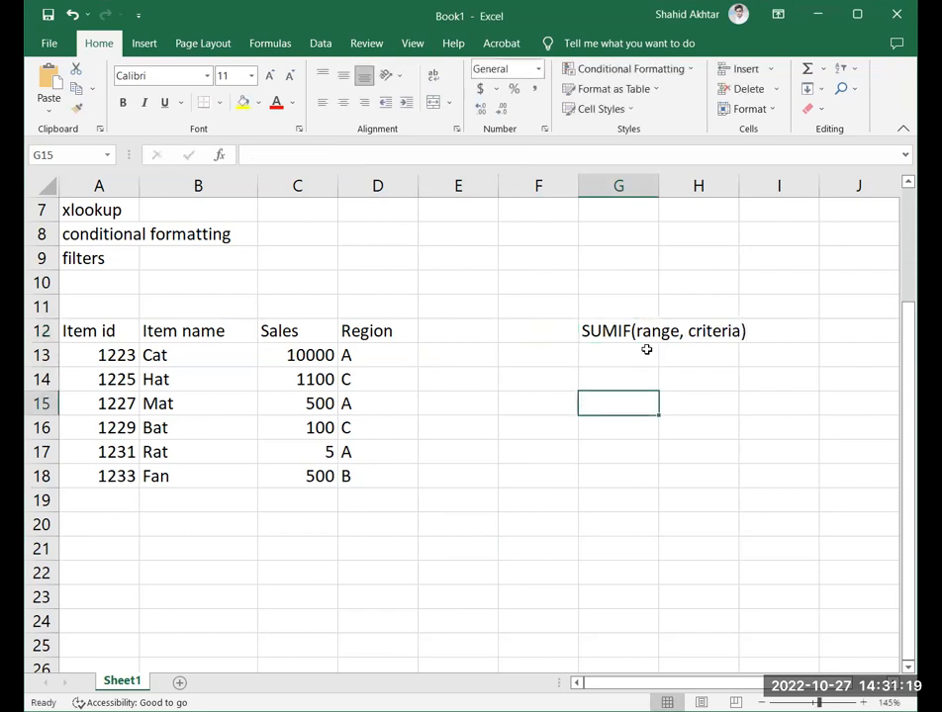
pyautogui.click(636, 335)
pyautogui.click(638, 352)
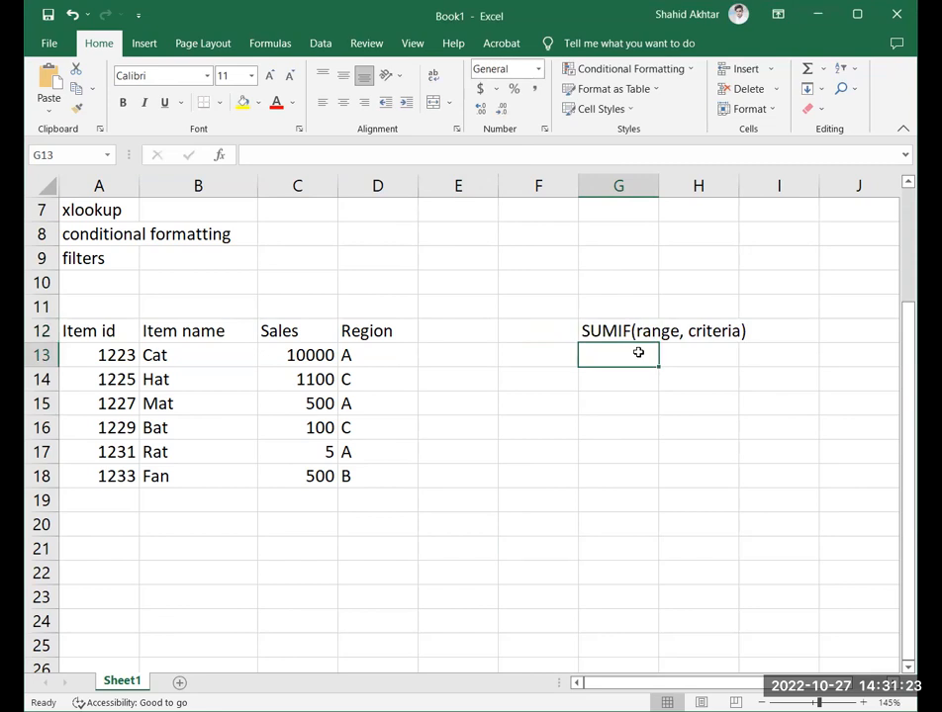
pyautogui.click(761, 378)
# Enter the heading Criteria in cell G14, correcting its spelling, and add Smaller below it in G15.
pyautogui.click(610, 385)
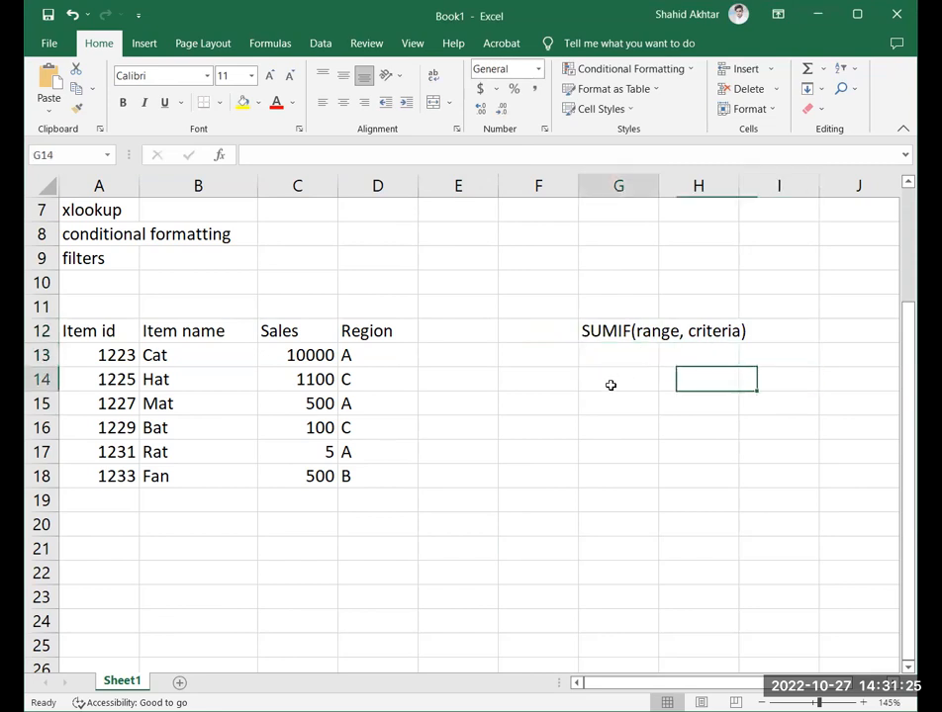
pyautogui.write('Critera')
pyautogui.press('Return')
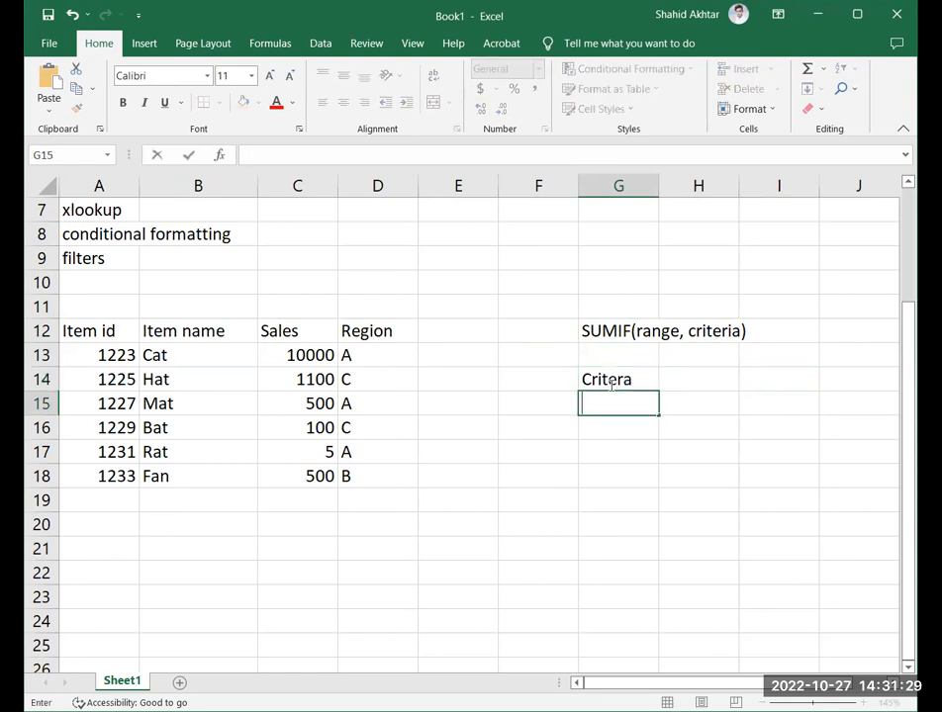
pyautogui.click(610, 385)
pyautogui.doubleClick(624, 384)
pyautogui.write('e')
pyautogui.press('Return')
pyautogui.click(628, 380)
pyautogui.doubleClick(633, 382)
pyautogui.moveTo(644, 382); pyautogui.dragTo(625, 382)
pyautogui.write('ia')
pyautogui.press('Return')
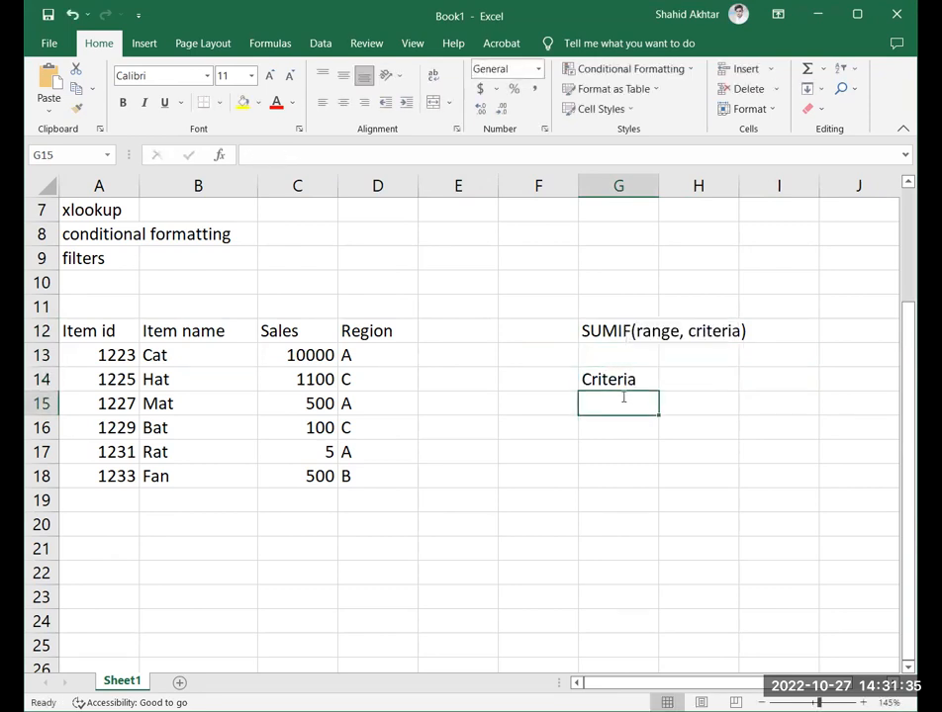
pyautogui.write('Smaller')
pyautogui.press('Return')
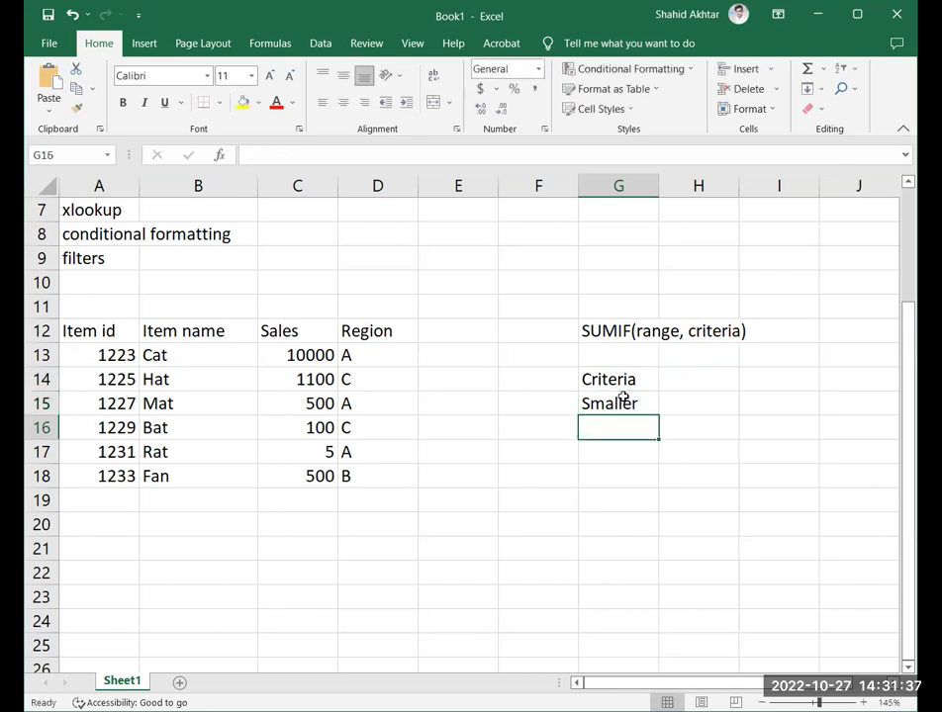
# Add Greater in G16 and Equal in G17 below Smaller in the criteria list.
pyautogui.write('Greater')
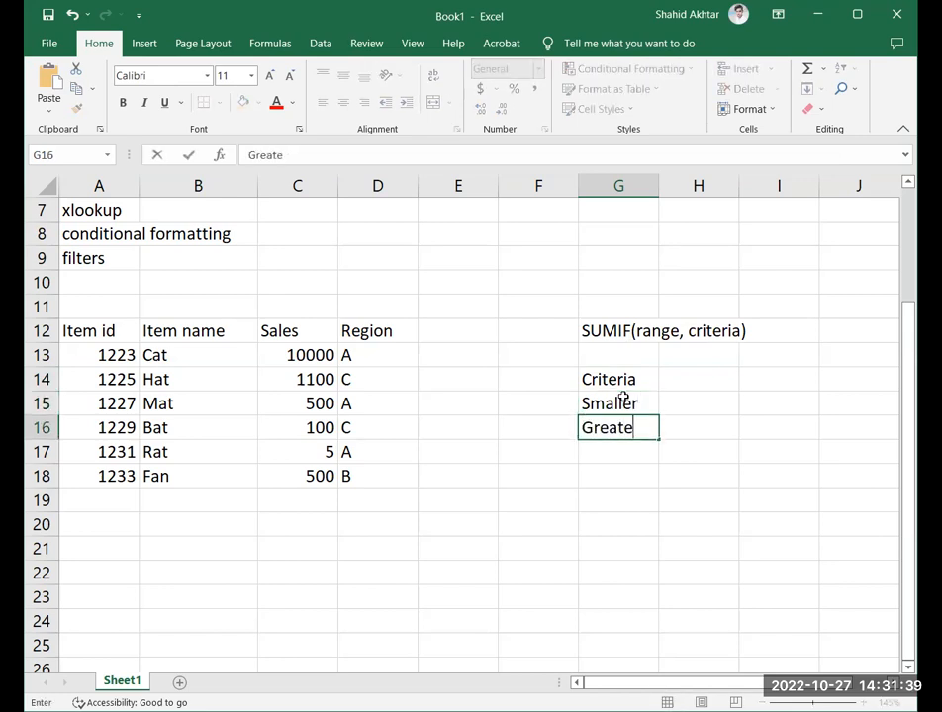
pyautogui.press('Return')
pyautogui.write('Equal')
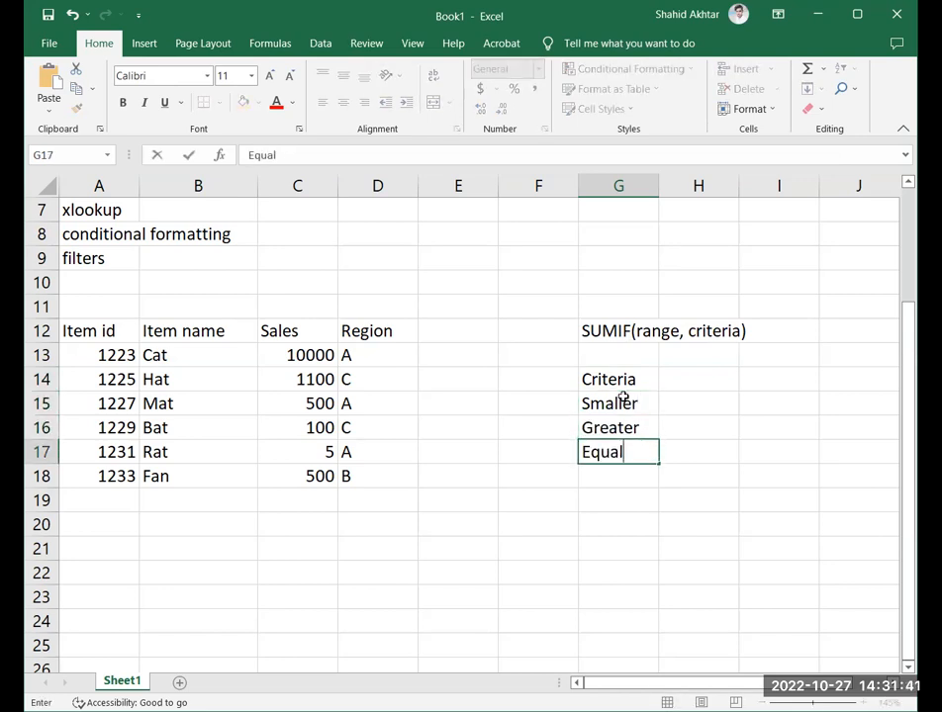
pyautogui.click(657, 409)
pyautogui.click(684, 410)
pyautogui.click(623, 479)
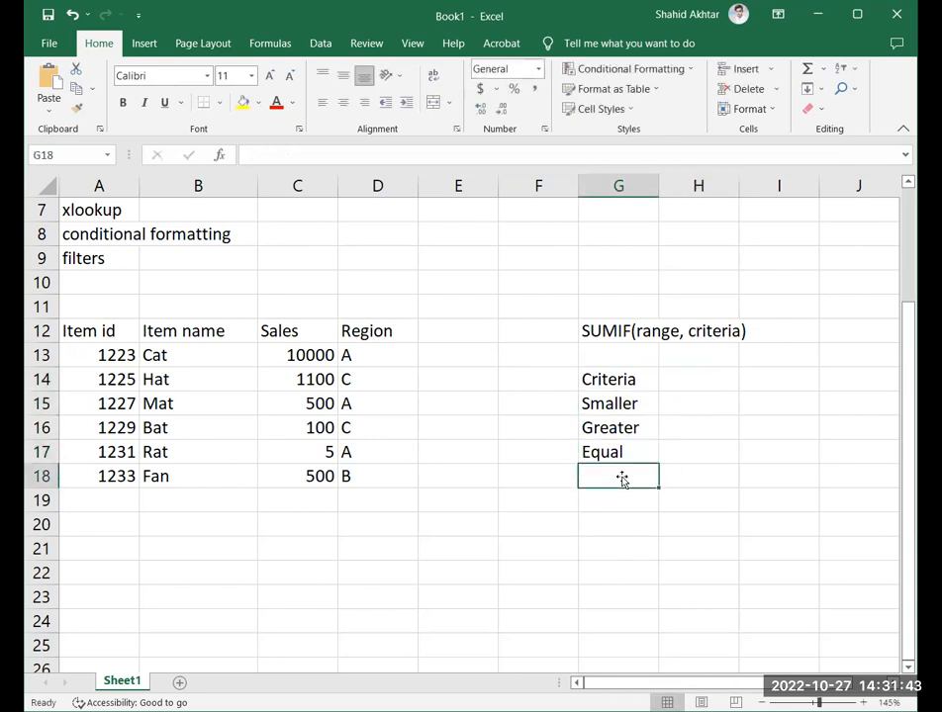
pyautogui.doubleClick(623, 478)
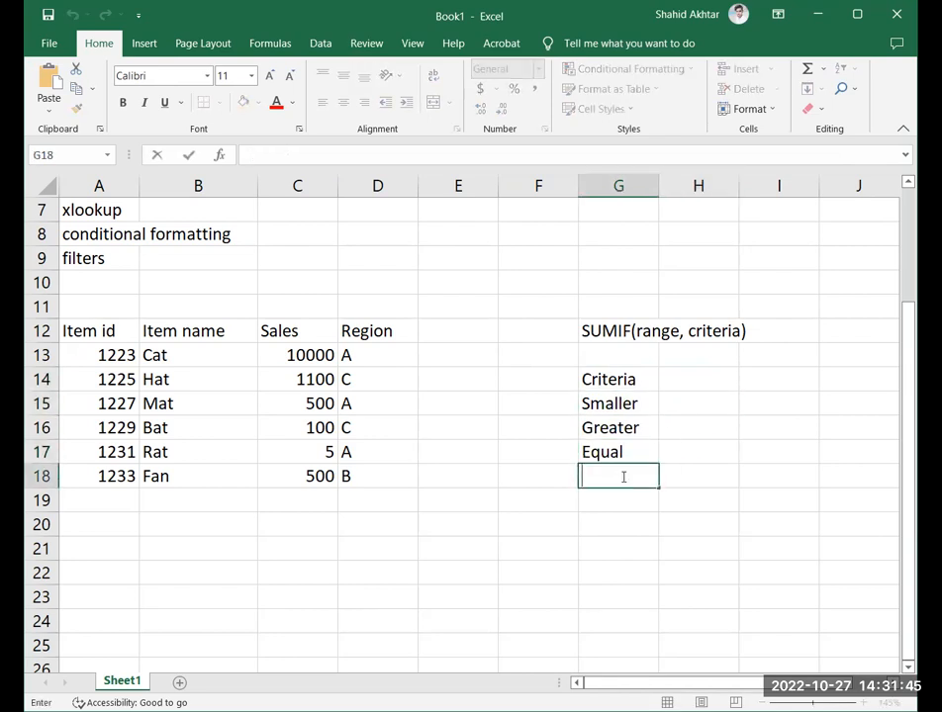
pyautogui.click(704, 453)
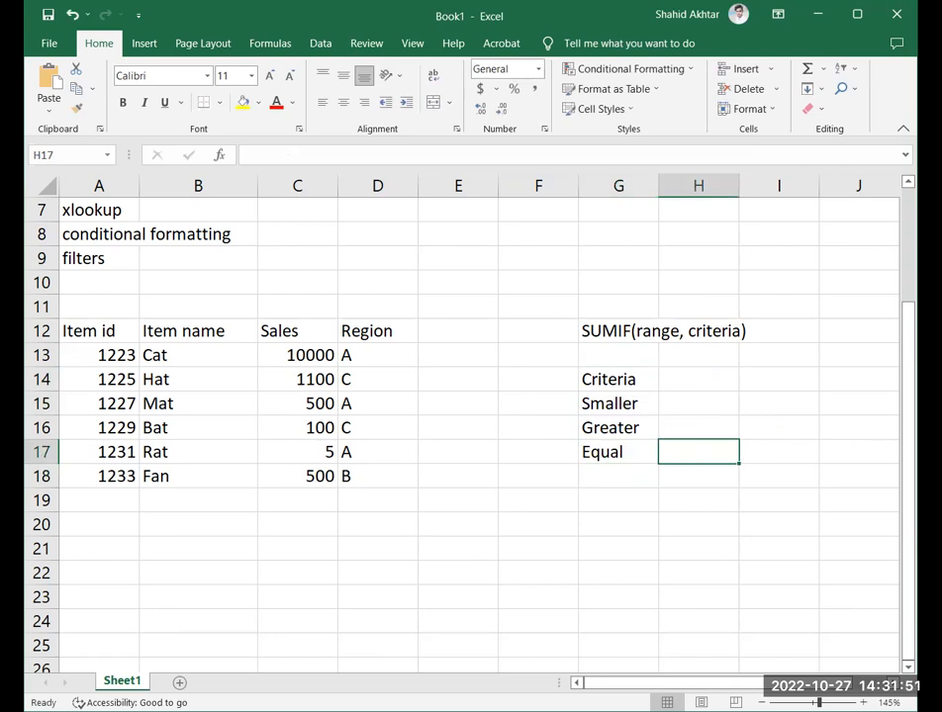
pyautogui.click(735, 497)
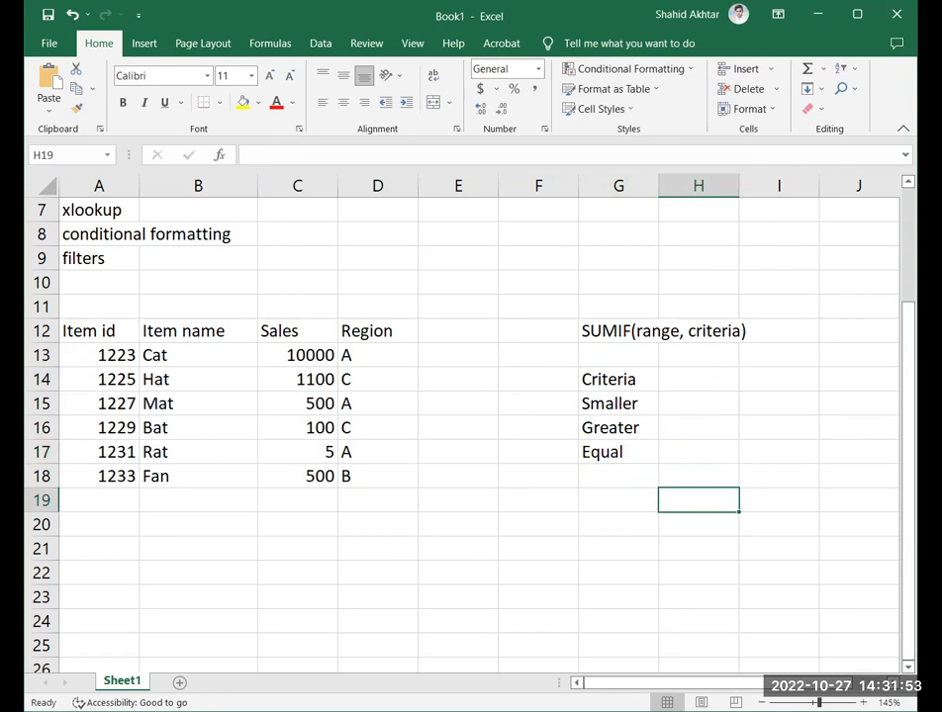
pyautogui.click(401, 547)
pyautogui.click(277, 564)
pyautogui.click(303, 545)
pyautogui.click(504, 551)
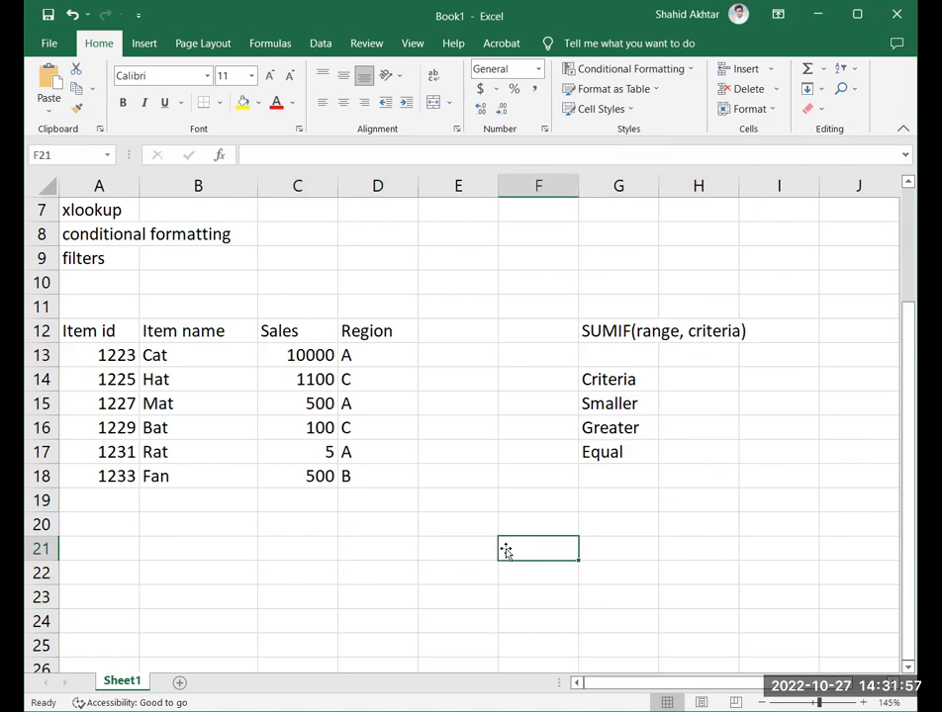
pyautogui.write('SUMIF')
pyautogui.write('(')
pyautogui.moveTo(297, 357); pyautogui.dragTo(297, 479)
pyautogui.click(505, 550)
pyautogui.doubleClick(502, 552)
pyautogui.write('sumi')
pyautogui.press('BackSpace')
pyautogui.press('BackSpace')
pyautogui.press('BackSpace')
pyautogui.press('BackSpace')
# Try to sum the sales over 100 in cell F21 with the formula =sumif(C13:C18, > 100).
pyautogui.write('=s')
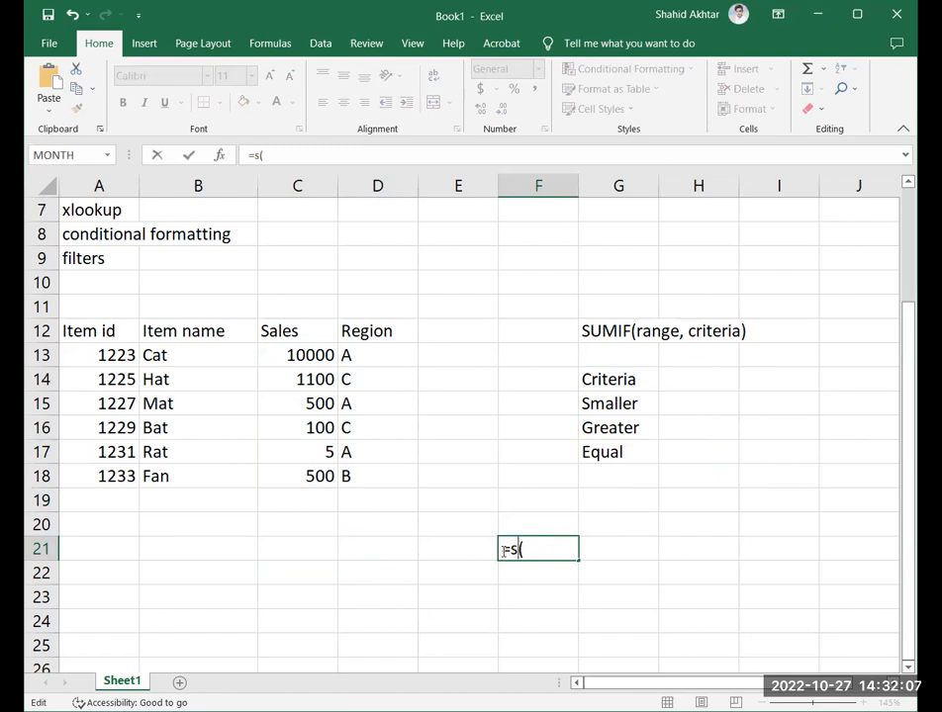
pyautogui.write('umif')
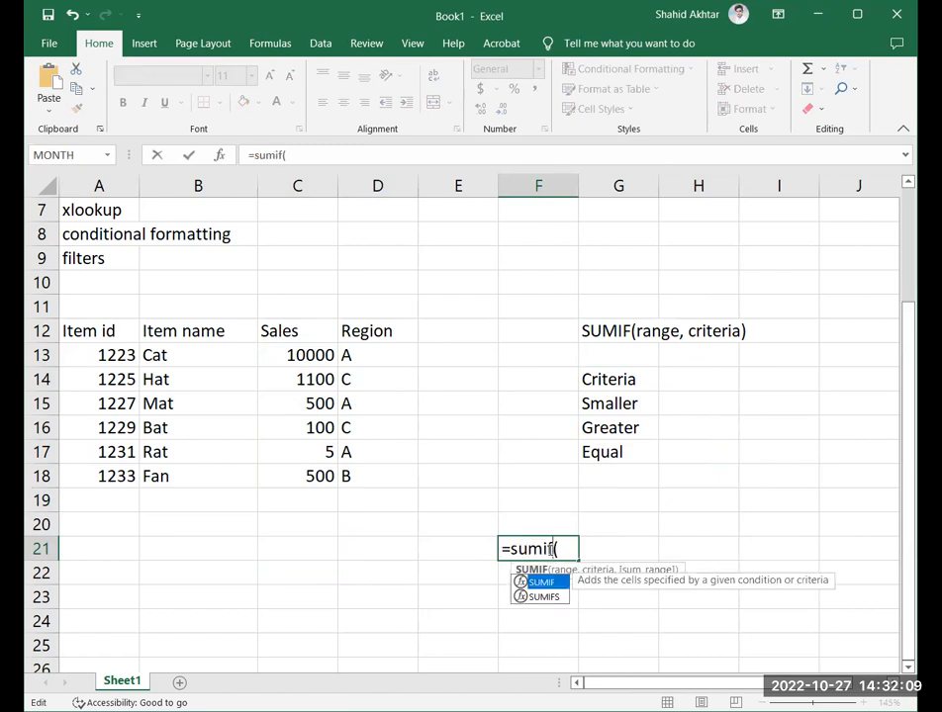
pyautogui.press('Right')
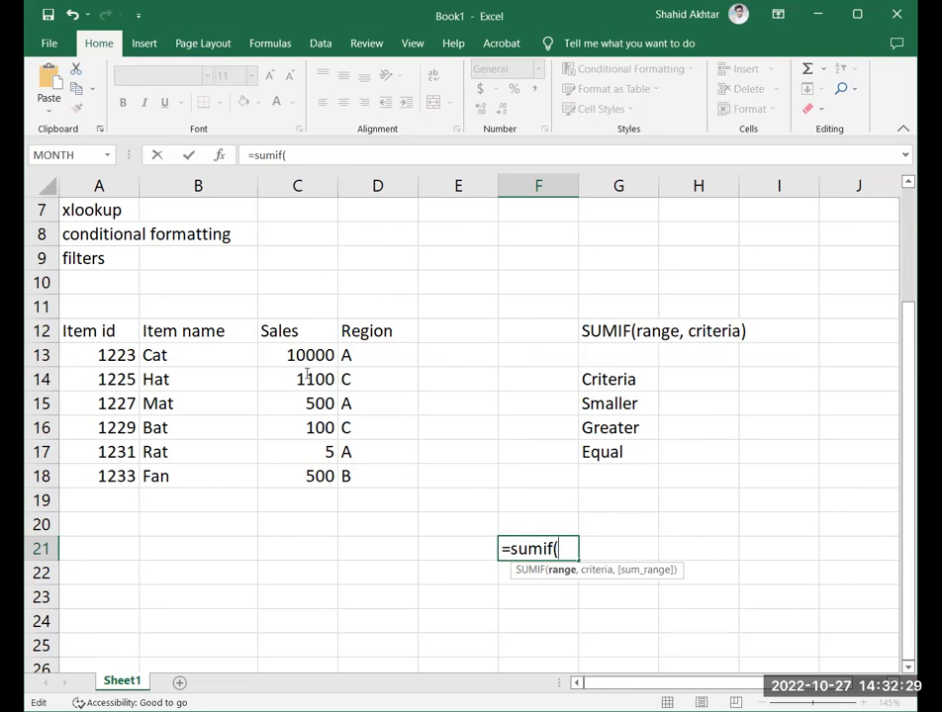
pyautogui.moveTo(316, 345); pyautogui.dragTo(310, 476)
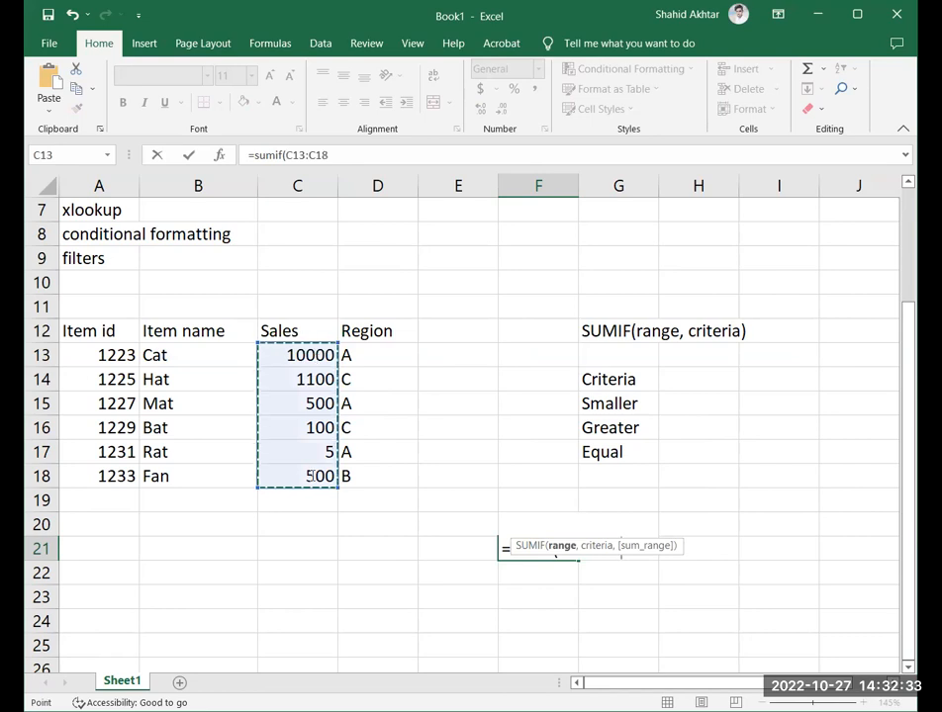
pyautogui.write(',')
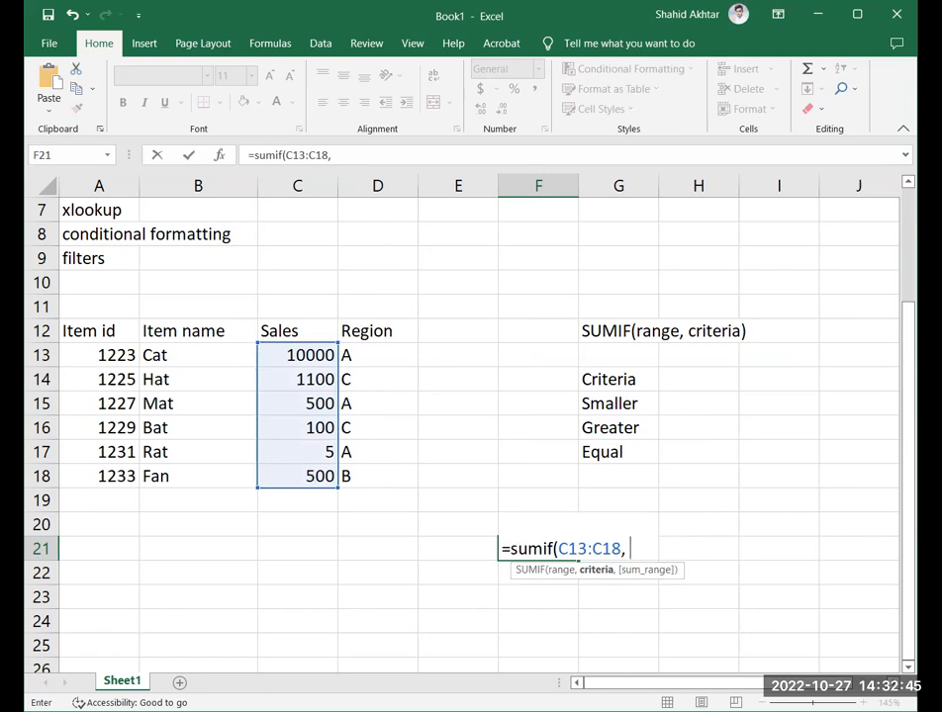
pyautogui.write('>')
pyautogui.write('7')
pyautogui.press('BackSpace')
pyautogui.write('100')
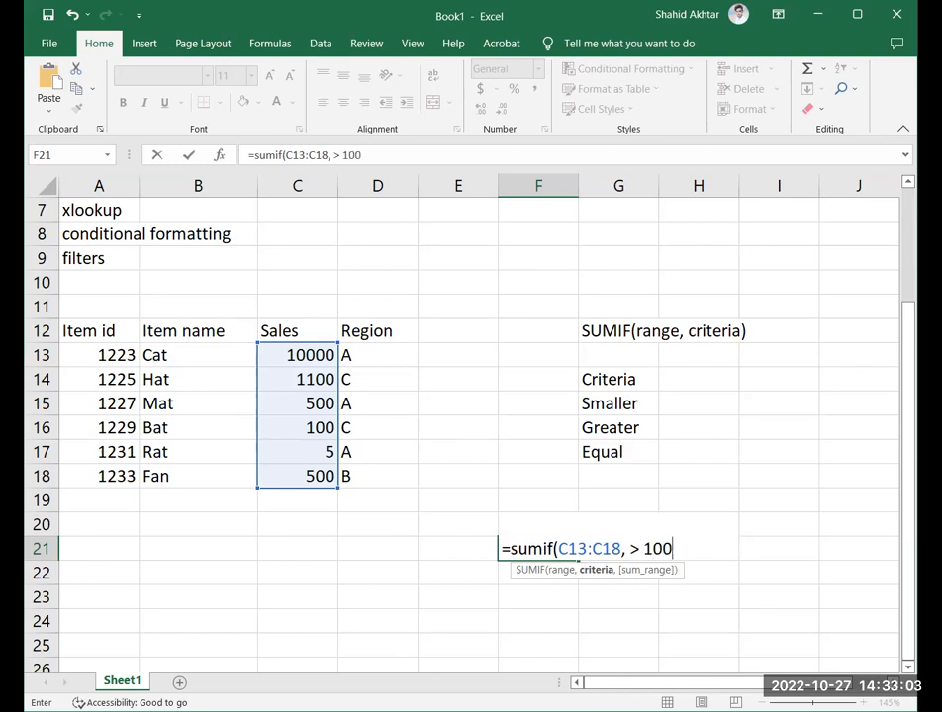
pyautogui.write(')')
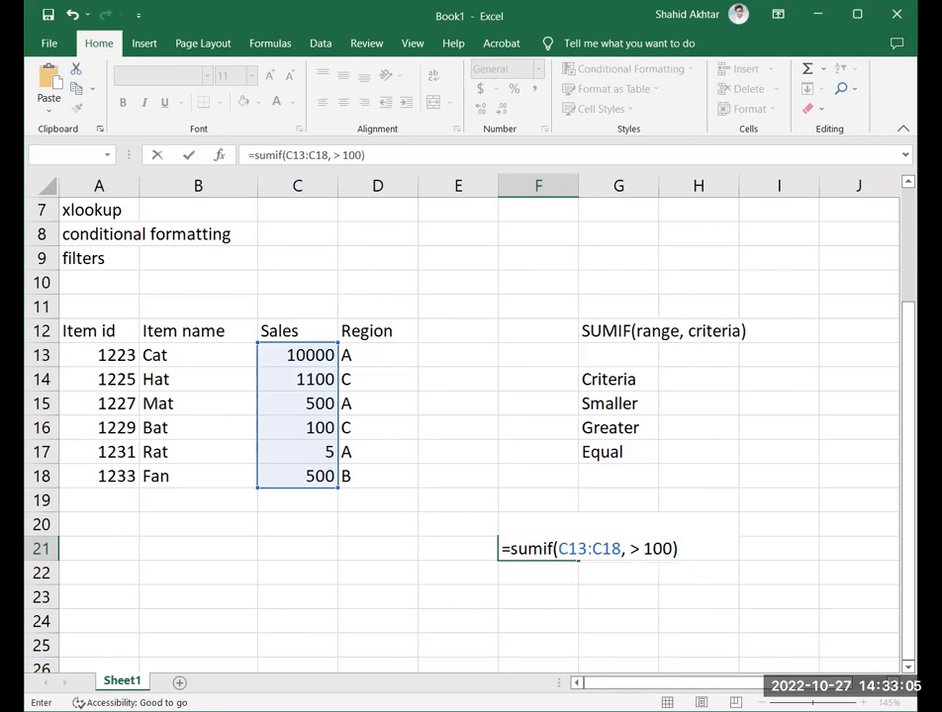
pyautogui.press('Return')
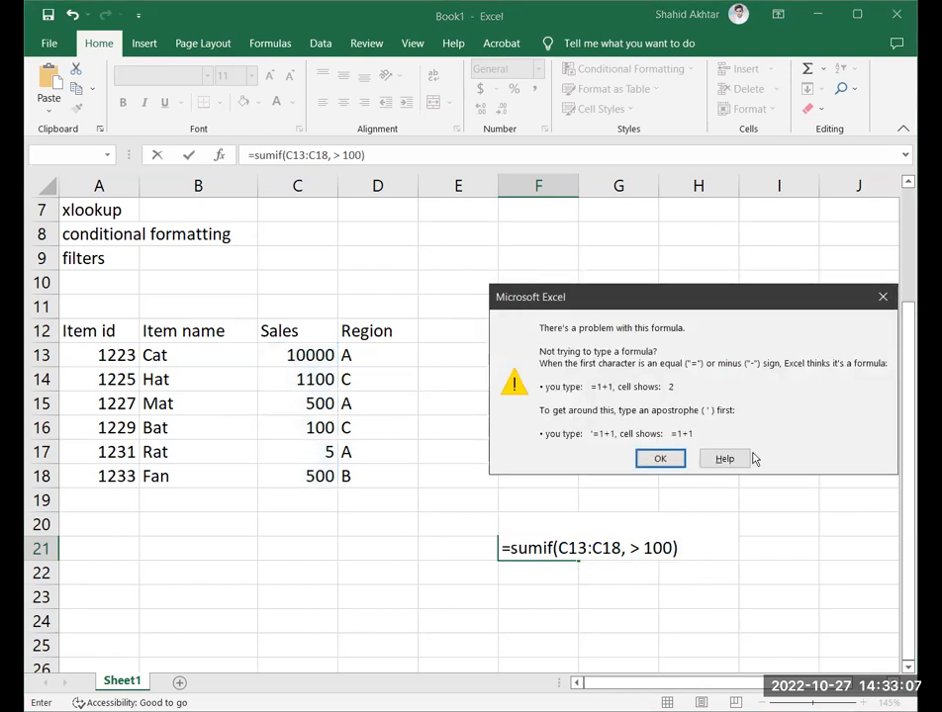
pyautogui.click(670, 460)
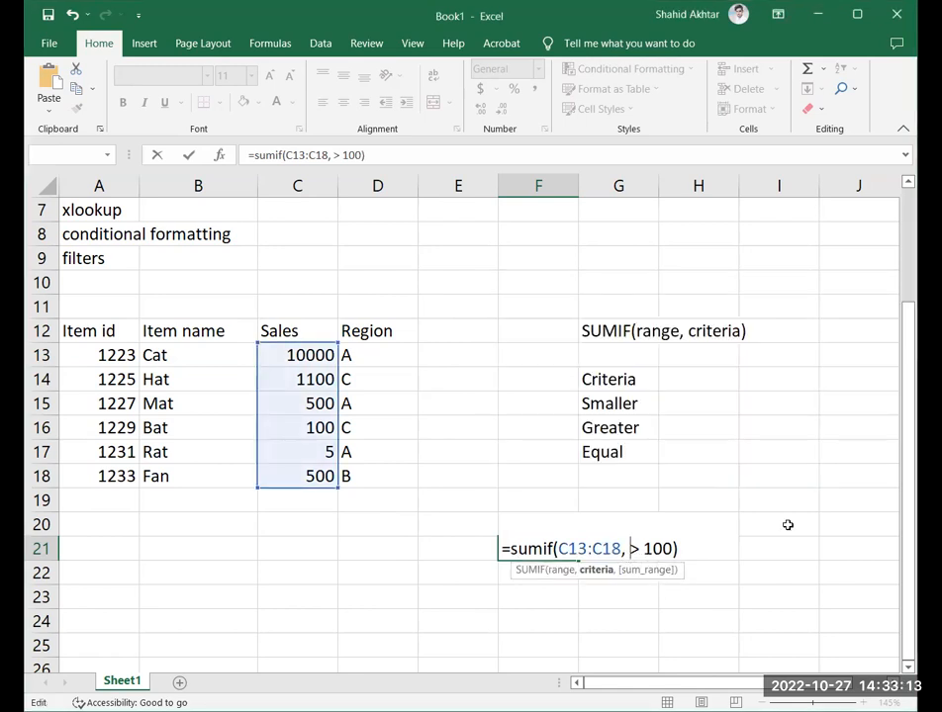
# Remove the greater-than sign from the criterion in F21 so the formula reads =SUMIF(C13:C18, 100).
pyautogui.press('BackSpace')
pyautogui.press('BackSpace')
pyautogui.press('Delete')
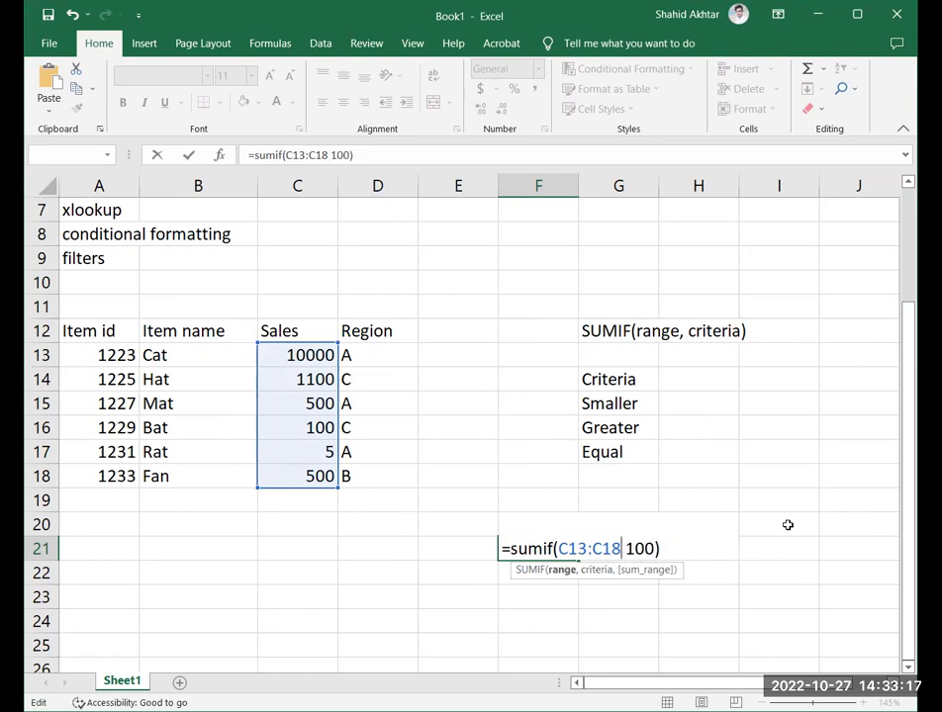
pyautogui.write(',')
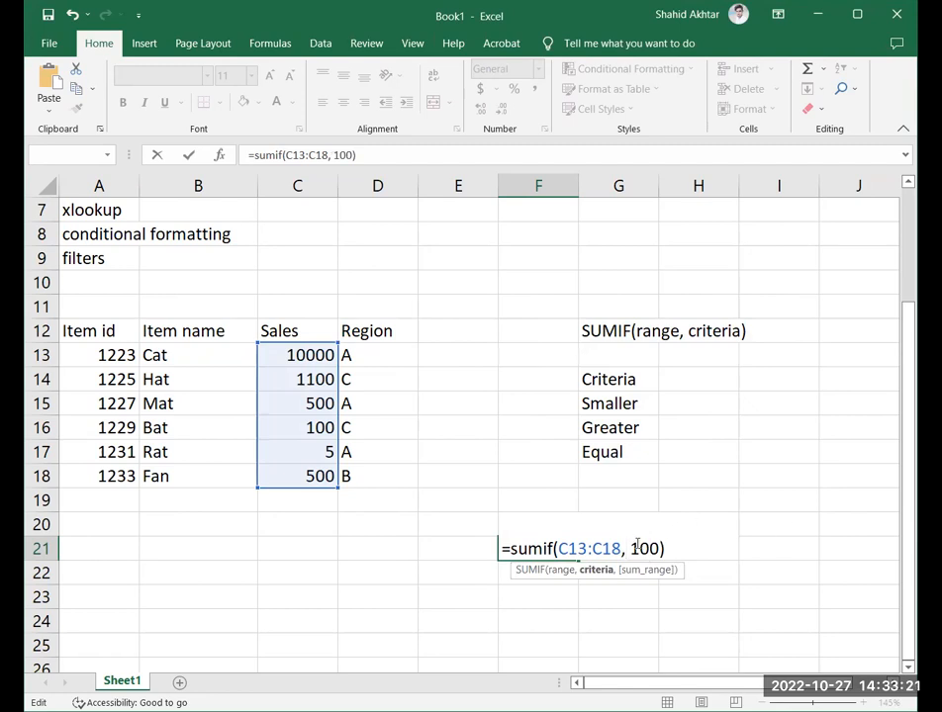
pyautogui.press('Return')
pyautogui.click(559, 551)
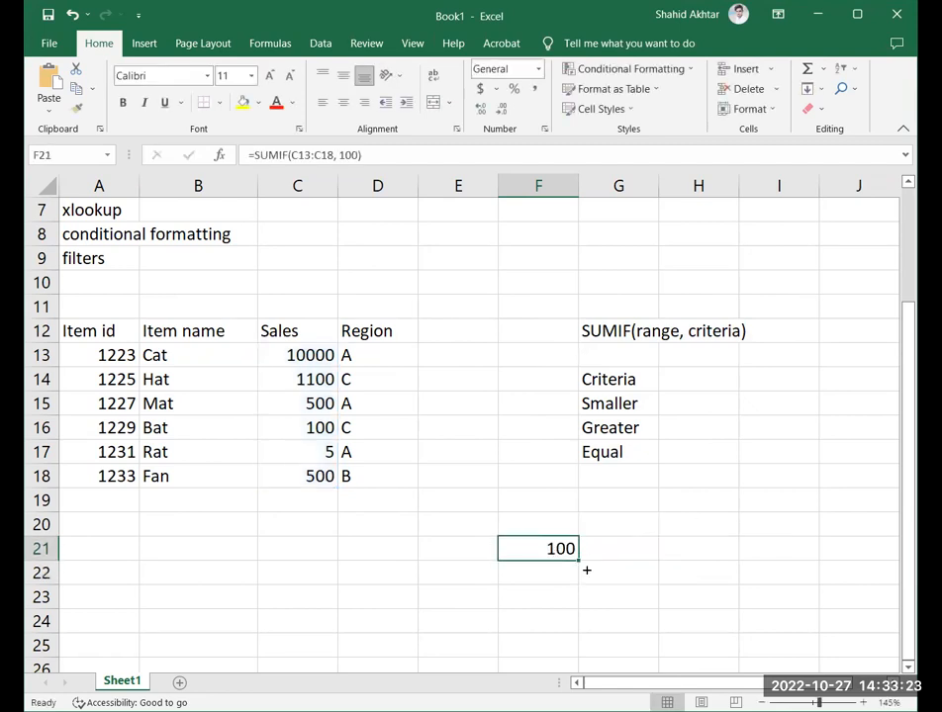
pyautogui.write('SUMIF(')
pyautogui.moveTo(305, 358); pyautogui.dragTo(307, 453)
pyautogui.click(539, 544)
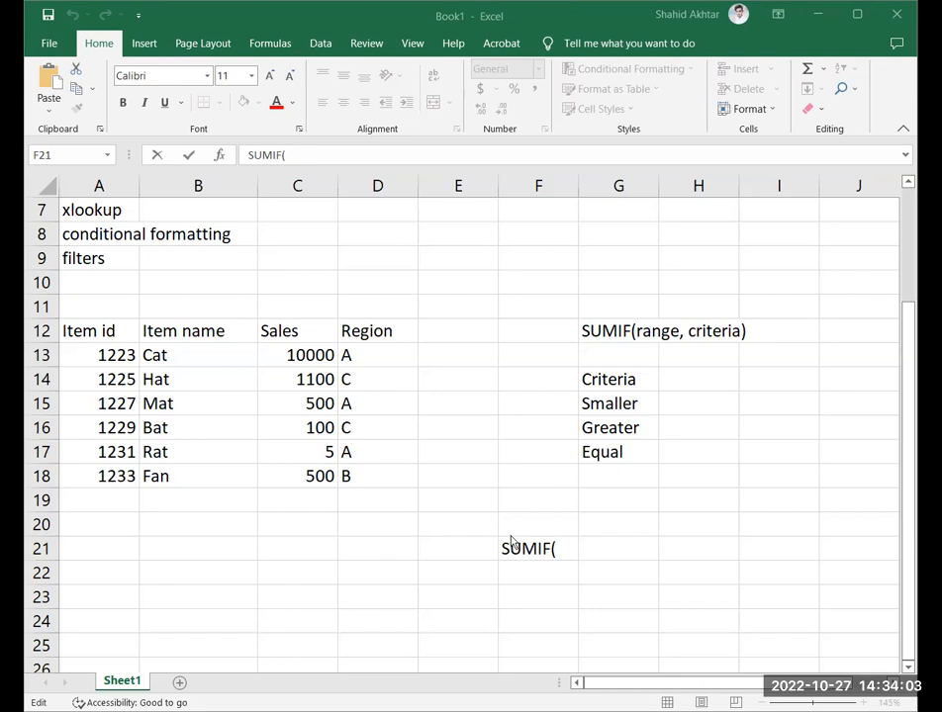
pyautogui.click(552, 549)
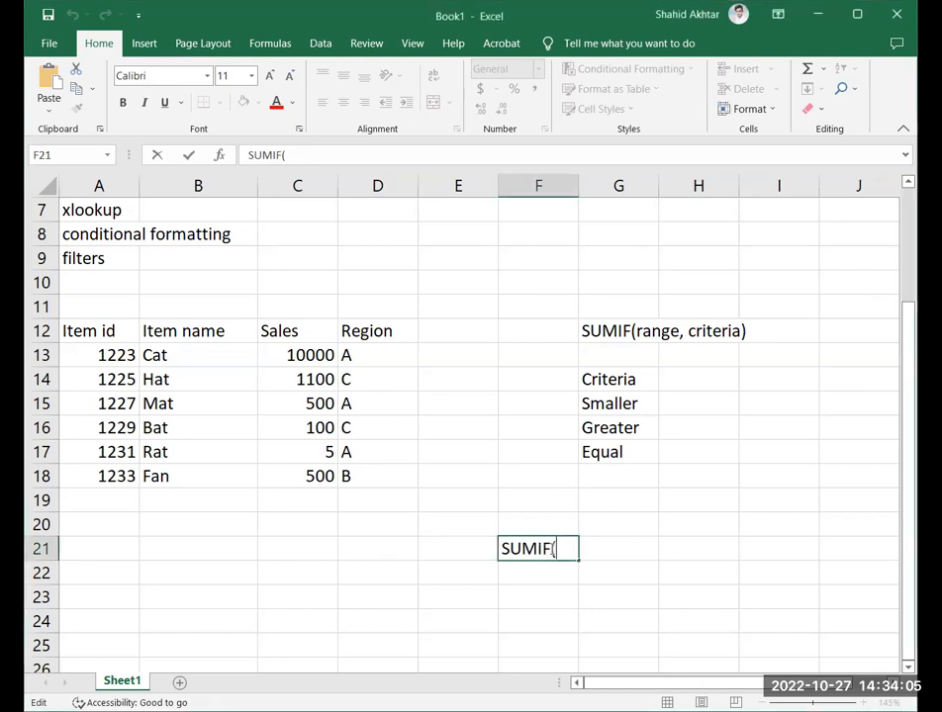
pyautogui.doubleClick(553, 549)
# Start a new SUMIF formula in cell F21 with the Sales values C13:C18 as its range.
pyautogui.write('=')
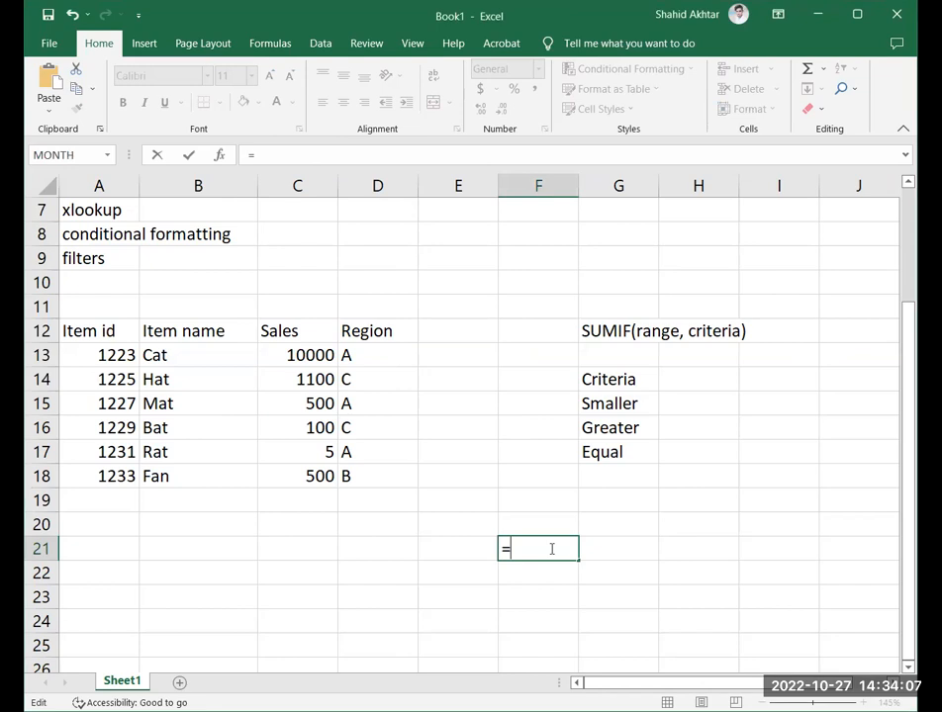
pyautogui.write('sumif(')
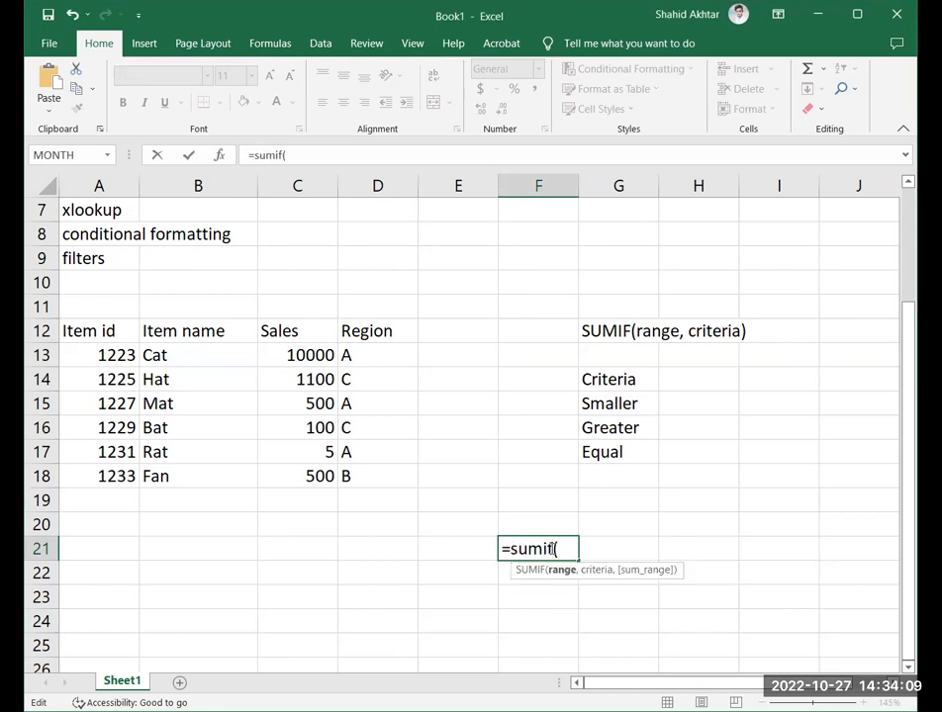
pyautogui.scroll(2, 379, 339)
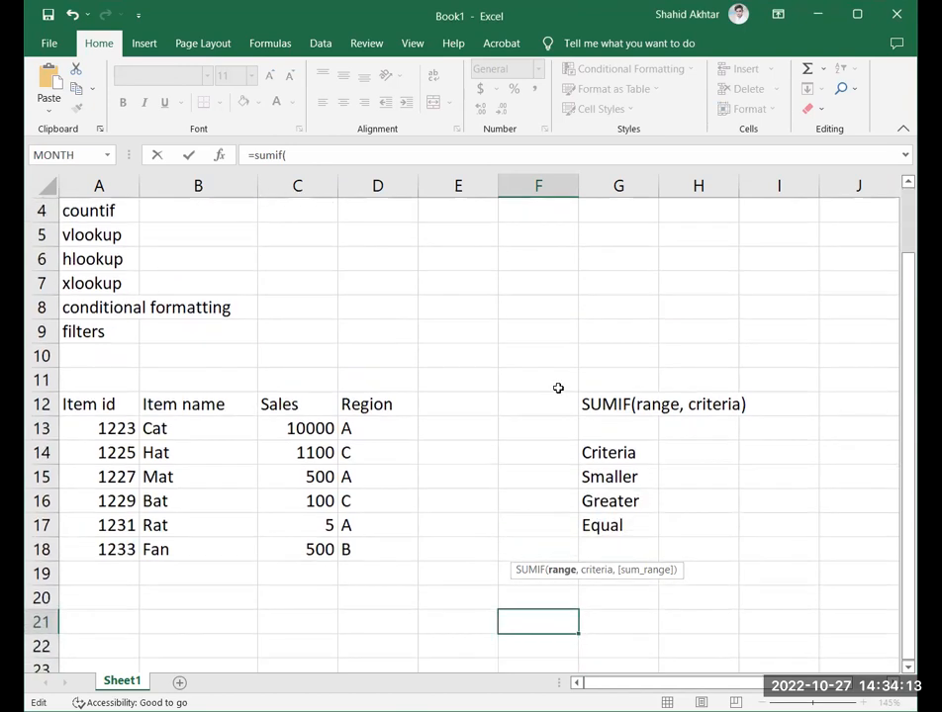
pyautogui.scroll(-1, 562, 416)
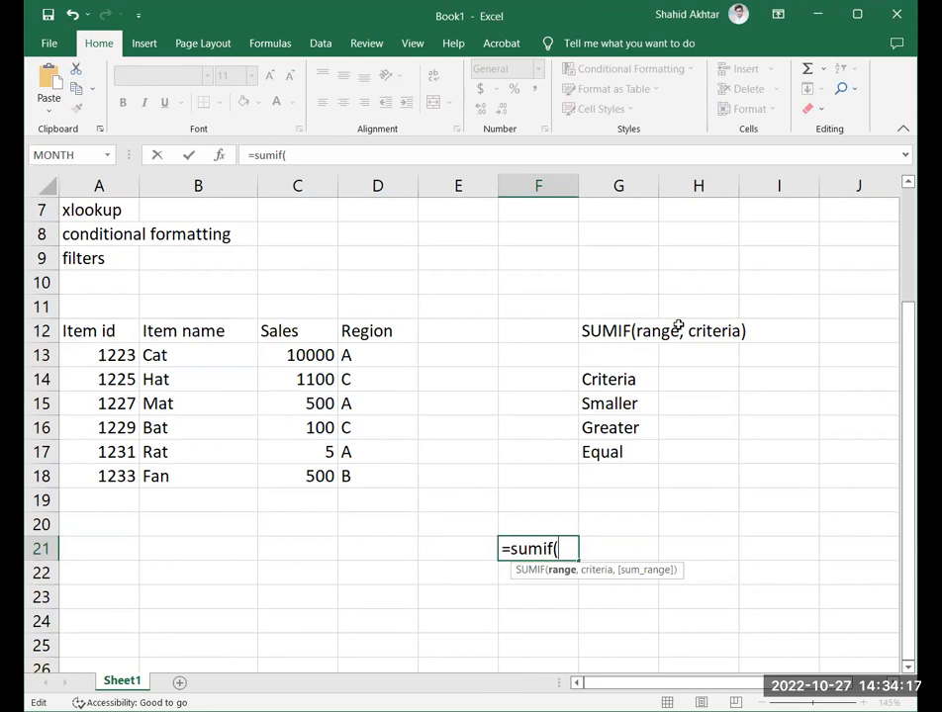
pyautogui.write('ran')
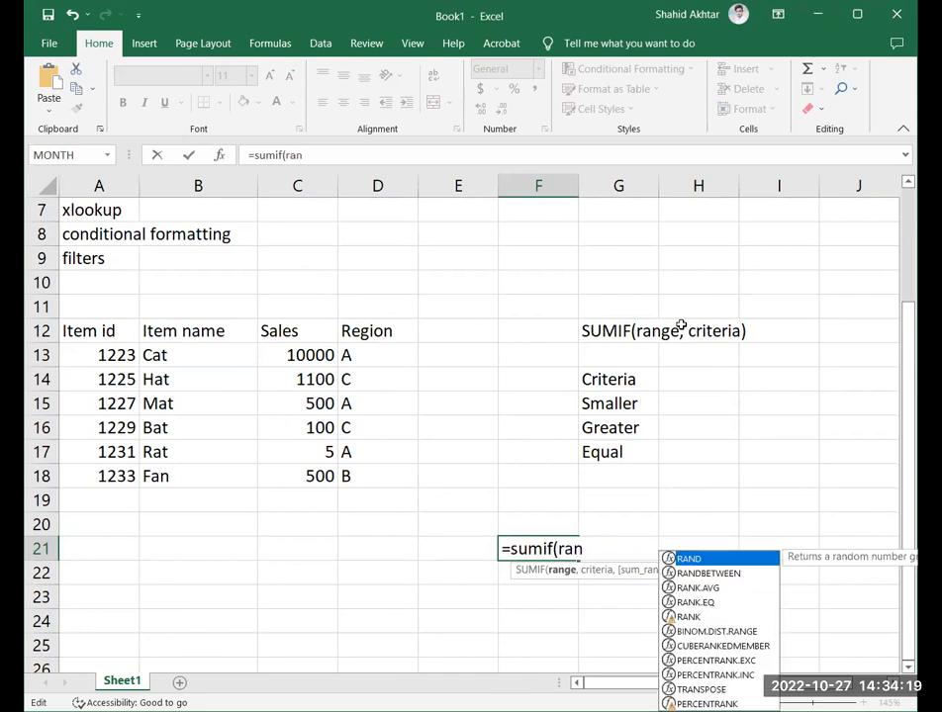
pyautogui.press('BackSpace')
pyautogui.press('BackSpace')
pyautogui.press('BackSpace')
pyautogui.moveTo(294, 357); pyautogui.dragTo(311, 475)
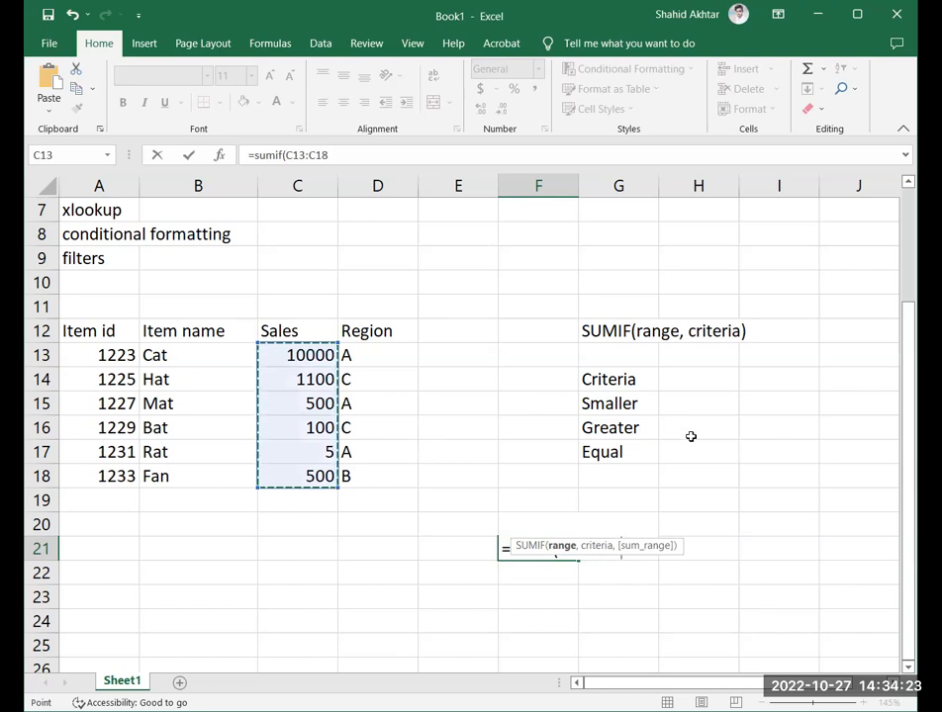
# Try to complete the SUMIF formula in F21 with the criterion > 500.
pyautogui.write(',')
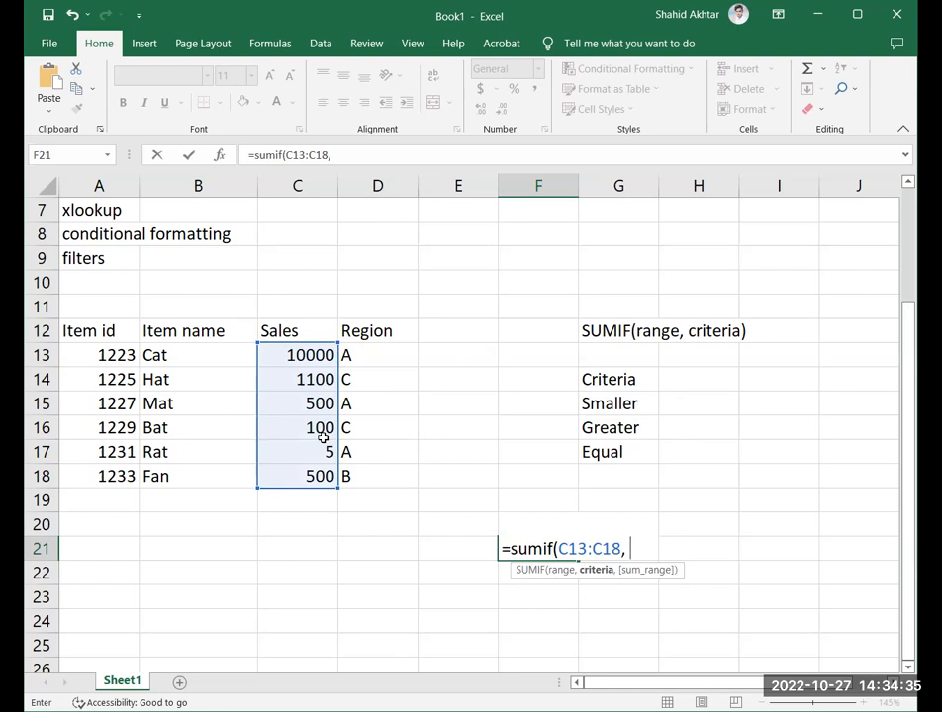
pyautogui.write('> 500)')
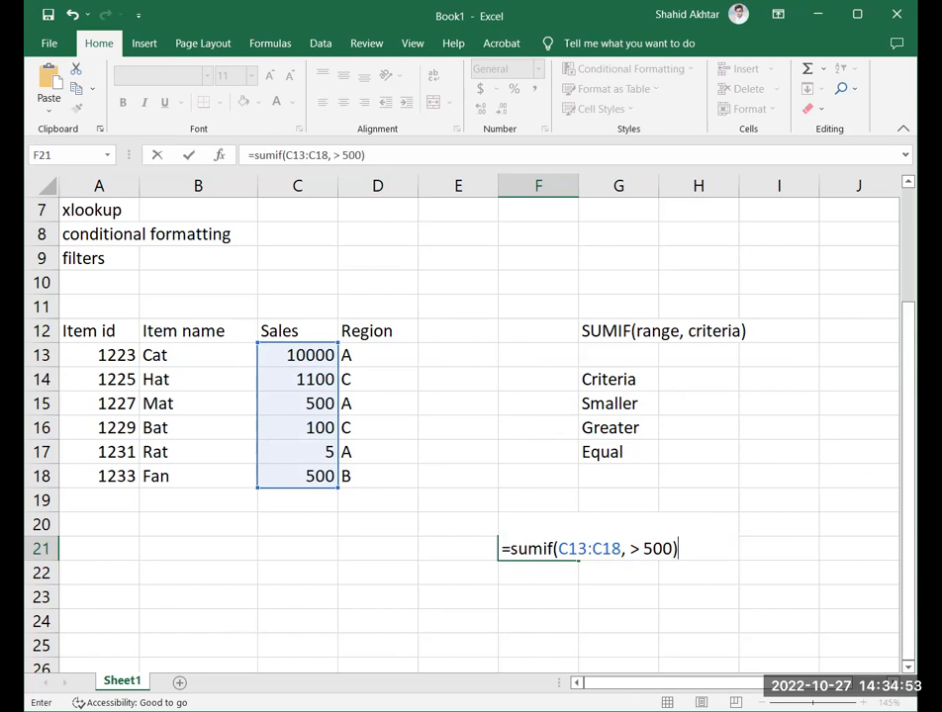
pyautogui.press('Return')
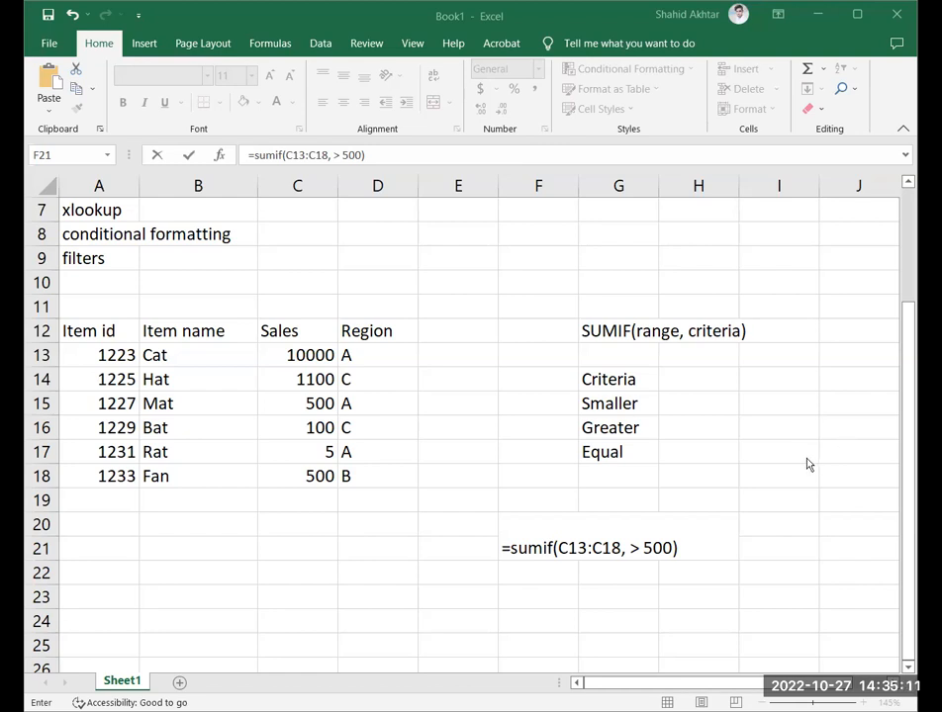
pyautogui.click(515, 559)
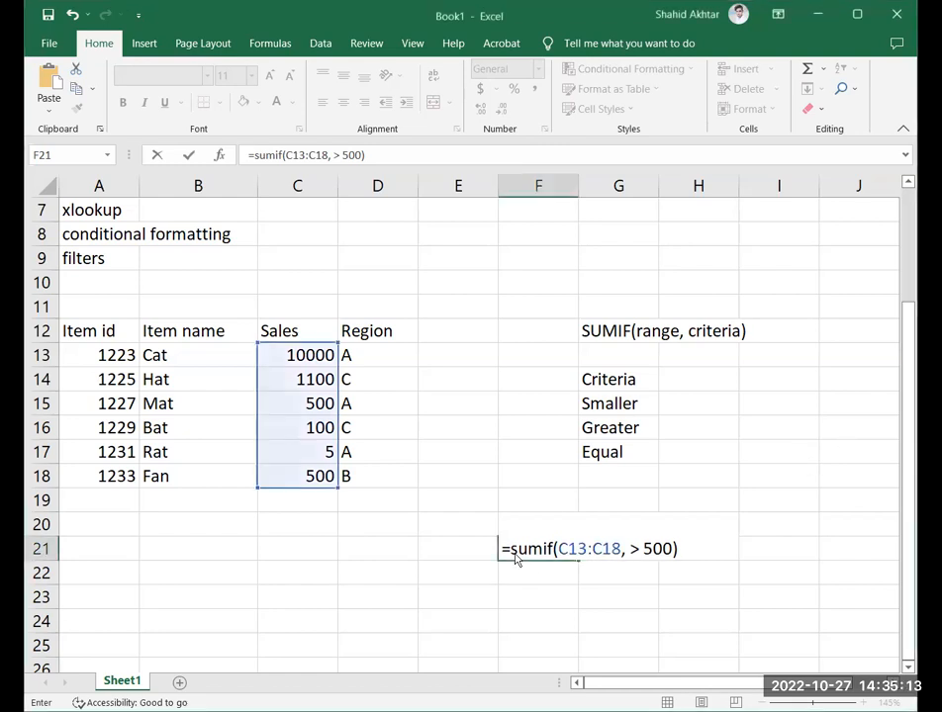
pyautogui.press('Return')
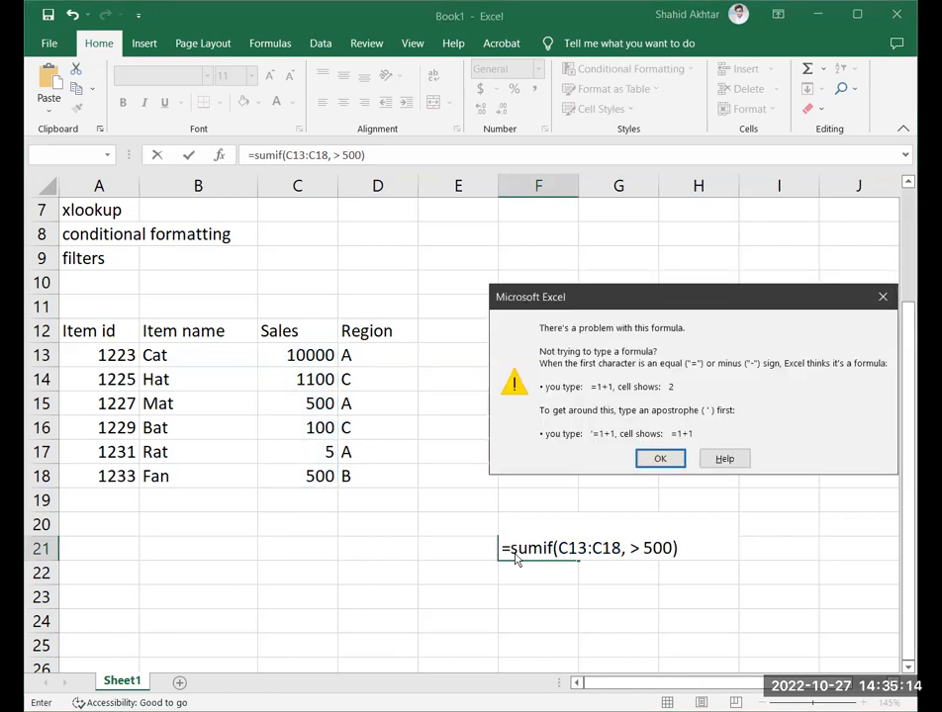
pyautogui.click(657, 460)
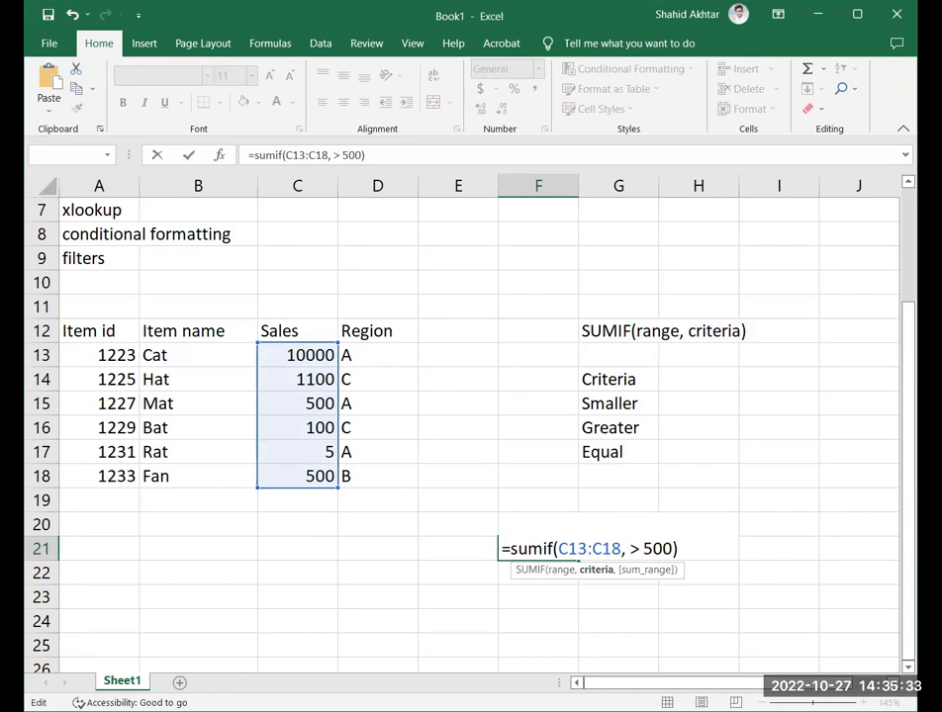
# Try to enter the SUMIF formula in F21 with the unquoted criterion >500, without a space after the greater-than sign.
pyautogui.press('Delete')
pyautogui.press('Delete')
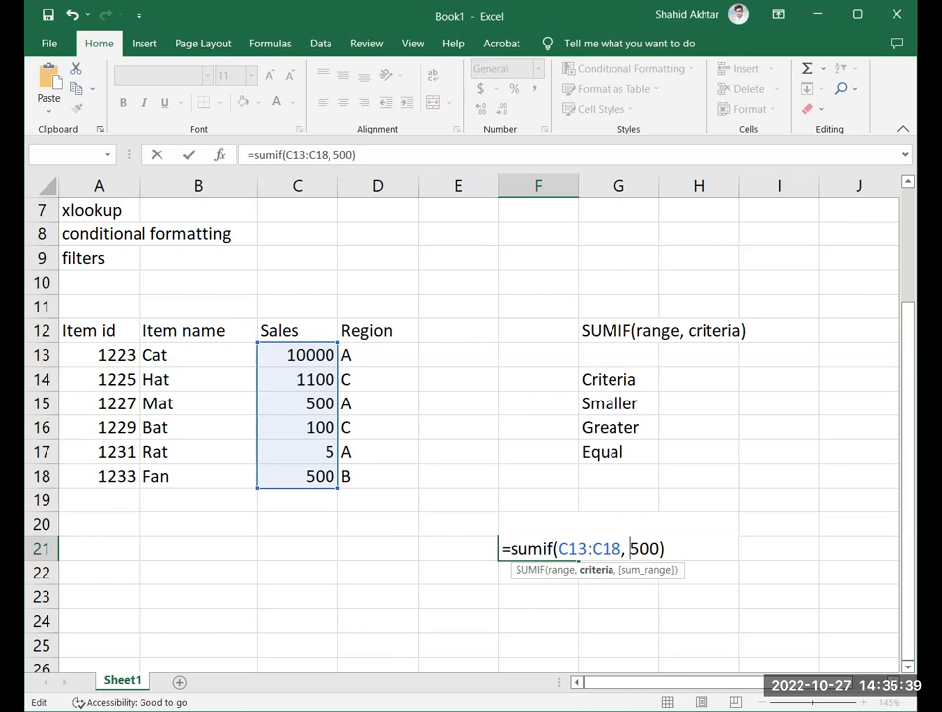
pyautogui.write('>')
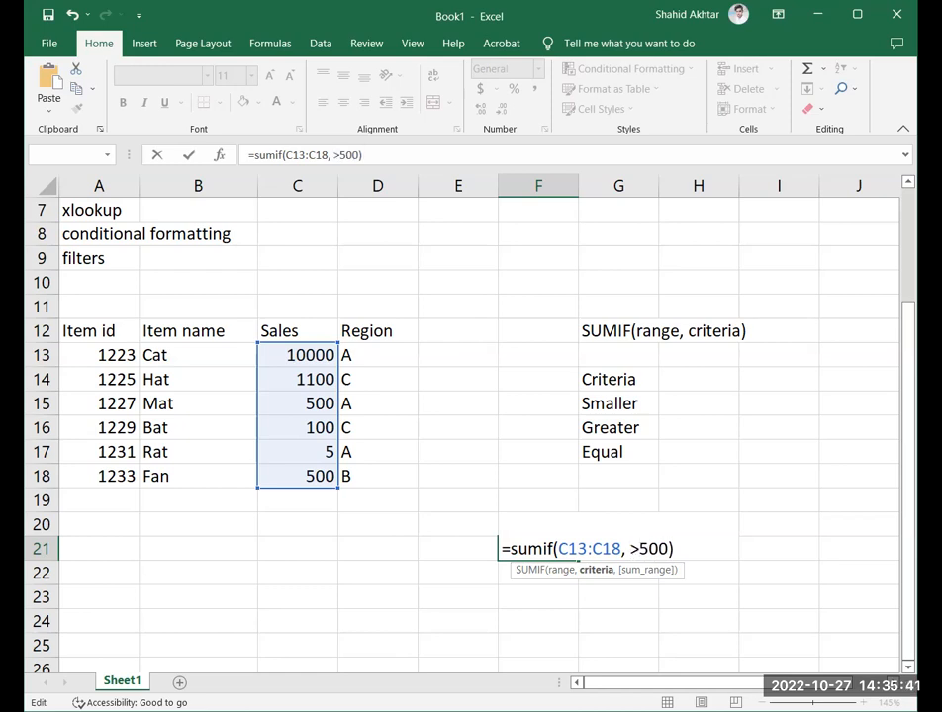
pyautogui.press('Return')
pyautogui.press('Return')
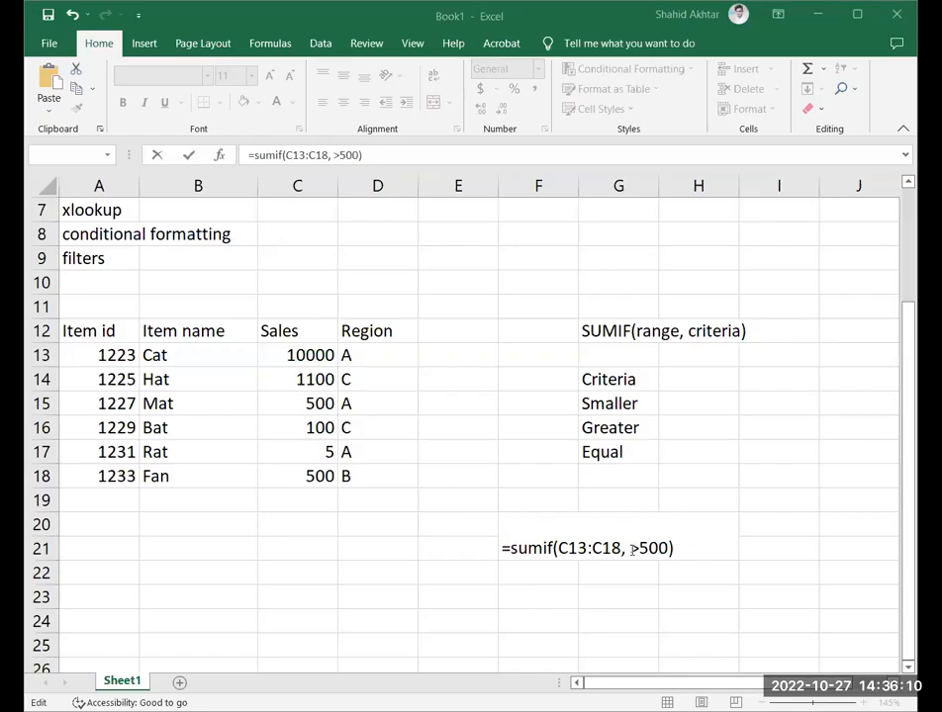
# Enclose the criterion in F21 in double quotes so the formula reads =SUMIF(C13:C18, ">500").
pyautogui.doubleClick(633, 549)
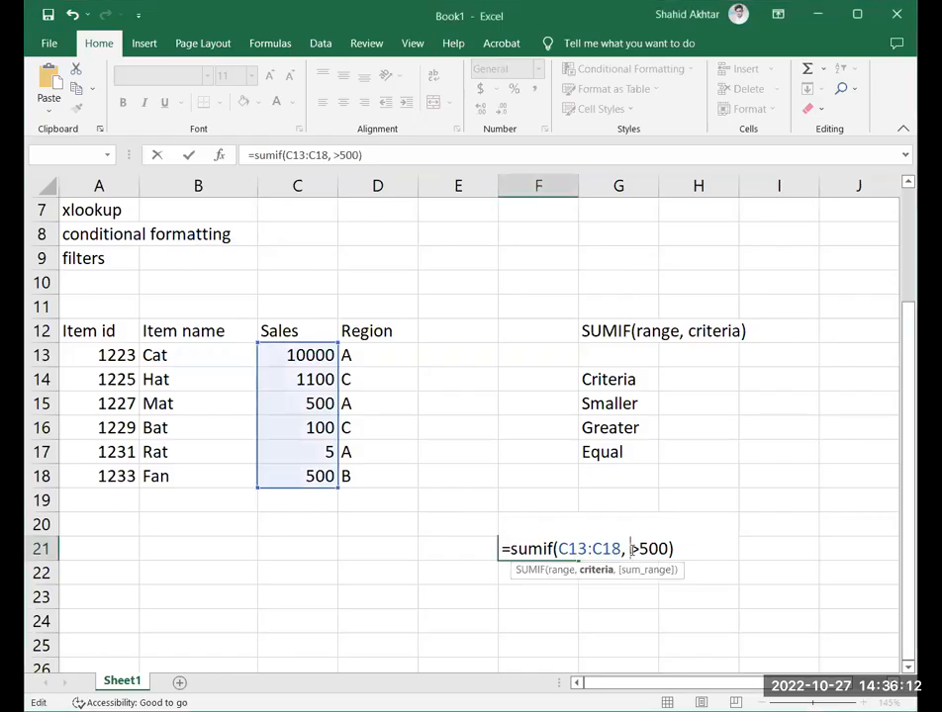
pyautogui.write('"')
pyautogui.press('Right')
pyautogui.press('Right')
pyautogui.press('Right')
pyautogui.press('Right')
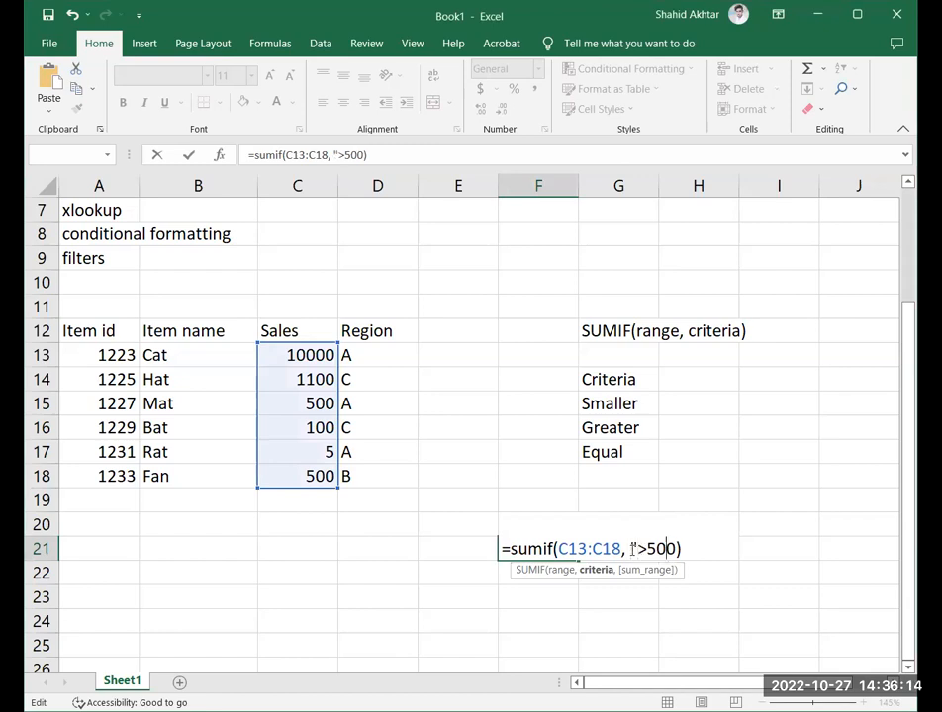
pyautogui.write('"')
pyautogui.press('Return')
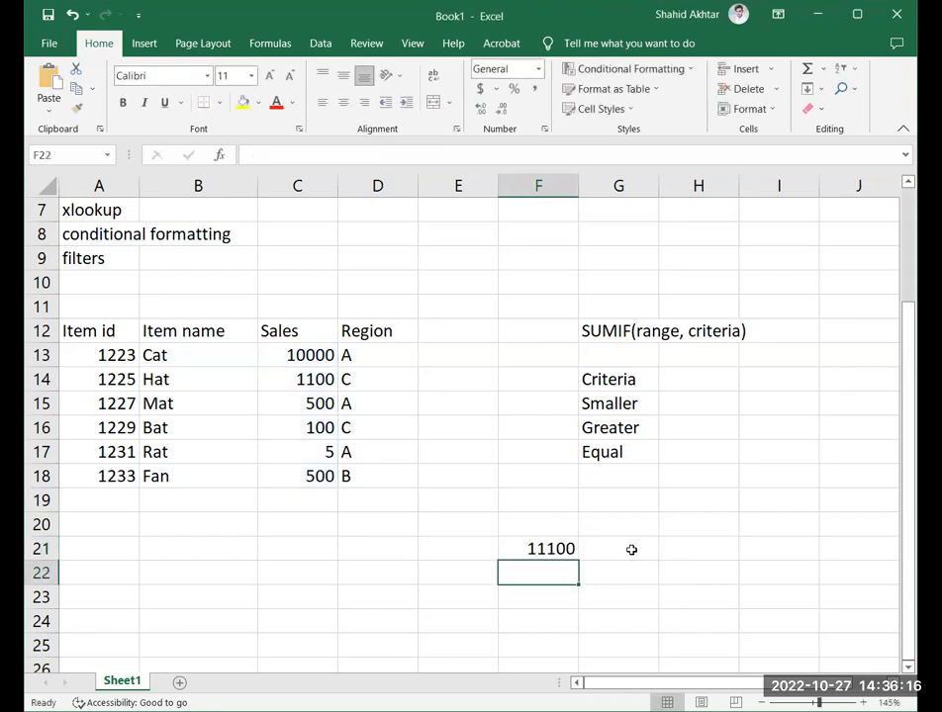
# Start a replacement SUMIF formula in F21 with the Sales values C13:C18 as its range.
pyautogui.click(554, 548)
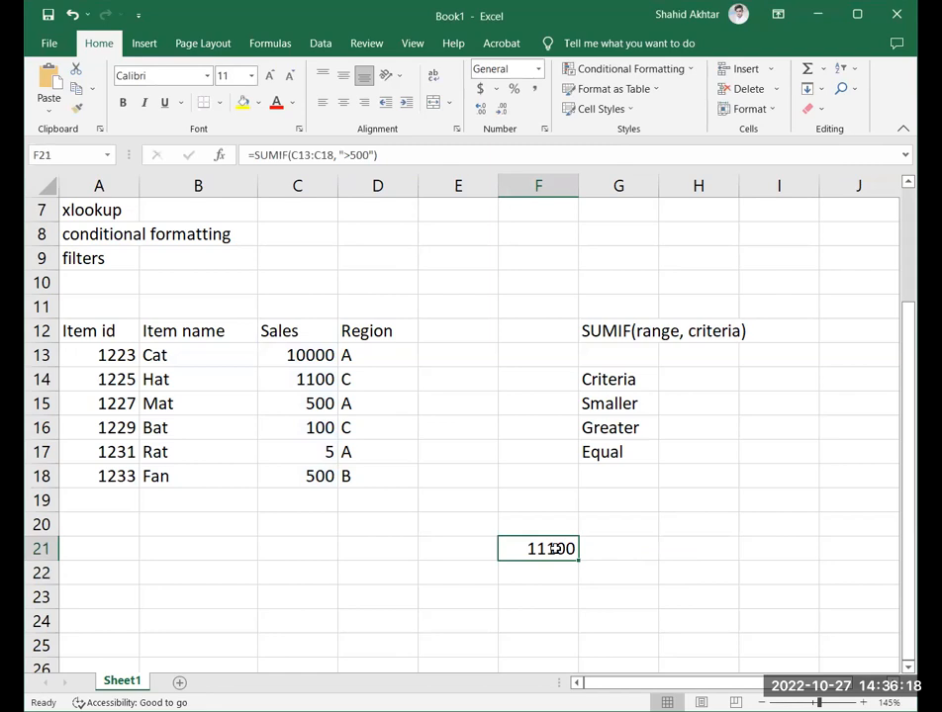
pyautogui.moveTo(309, 356); pyautogui.dragTo(306, 476)
pyautogui.click(547, 550)
pyautogui.write('=sumif(')
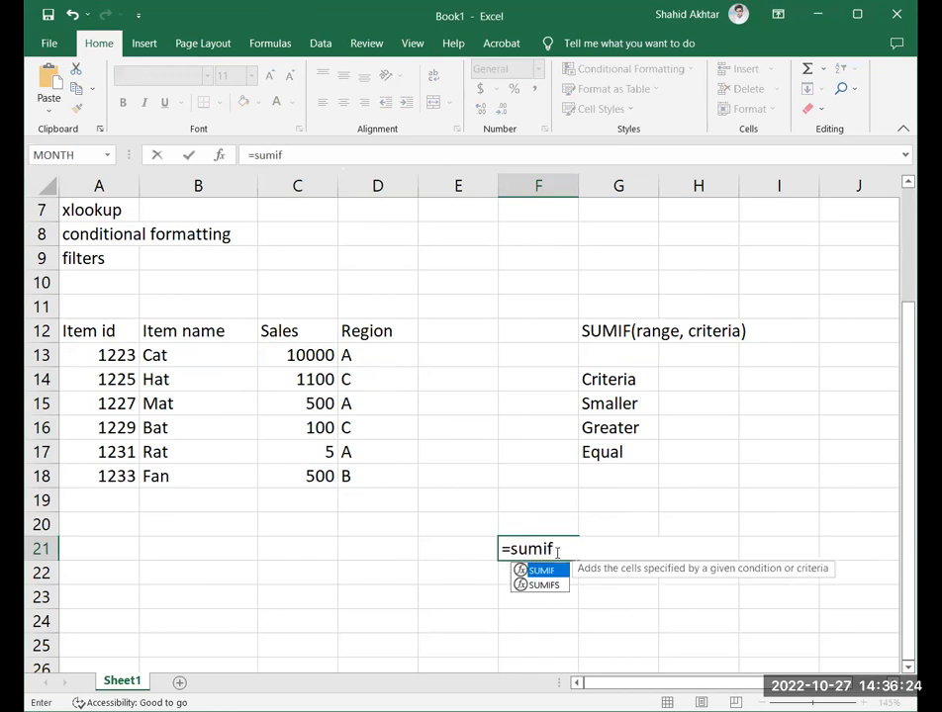
pyautogui.click(310, 354)
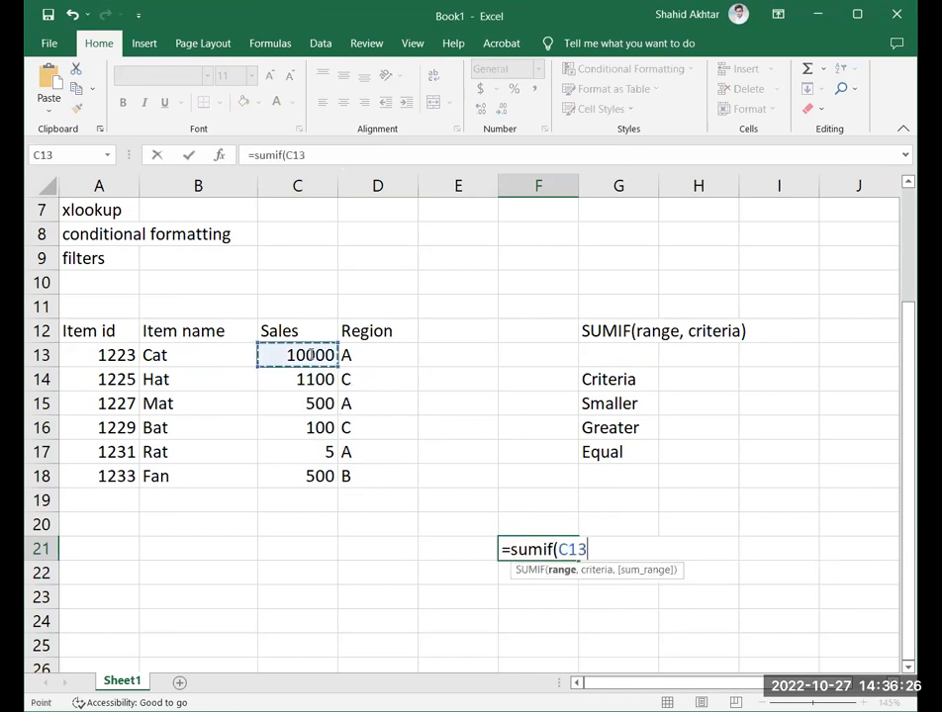
pyautogui.keyDown('shift'); pyautogui.click(305, 476); pyautogui.keyUp('shift')
pyautogui.write(',')
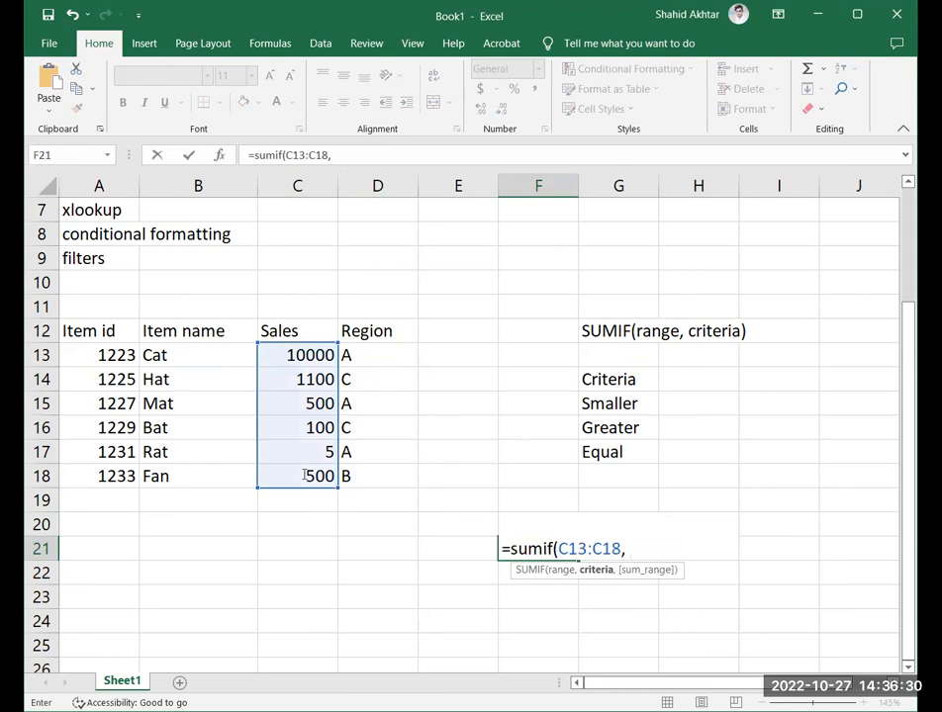
# Complete the formula in F21 with the quoted criterion ">100", fixing the mistyped closing quotation mark.
pyautogui.write(' ">100>)')
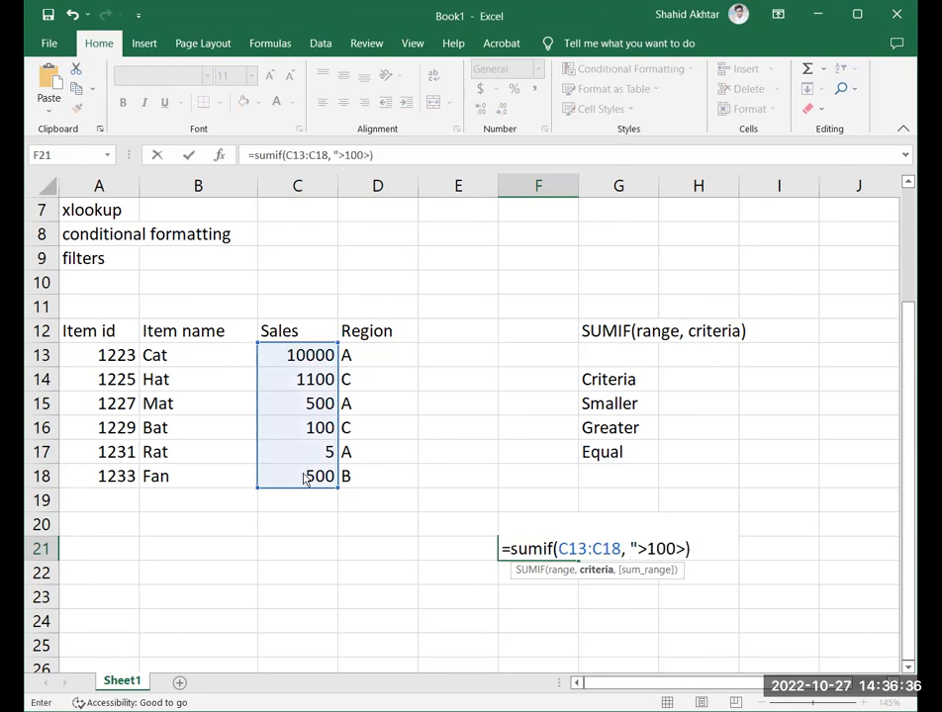
pyautogui.press('Return')
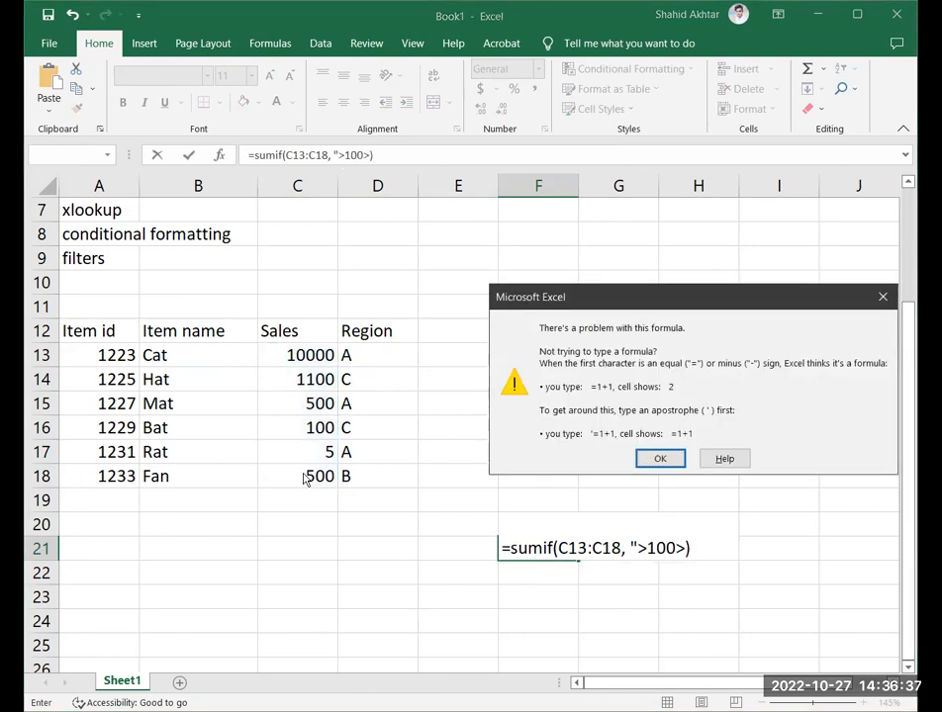
pyautogui.click(660, 459)
pyautogui.press('BackSpace')
pyautogui.write('"')
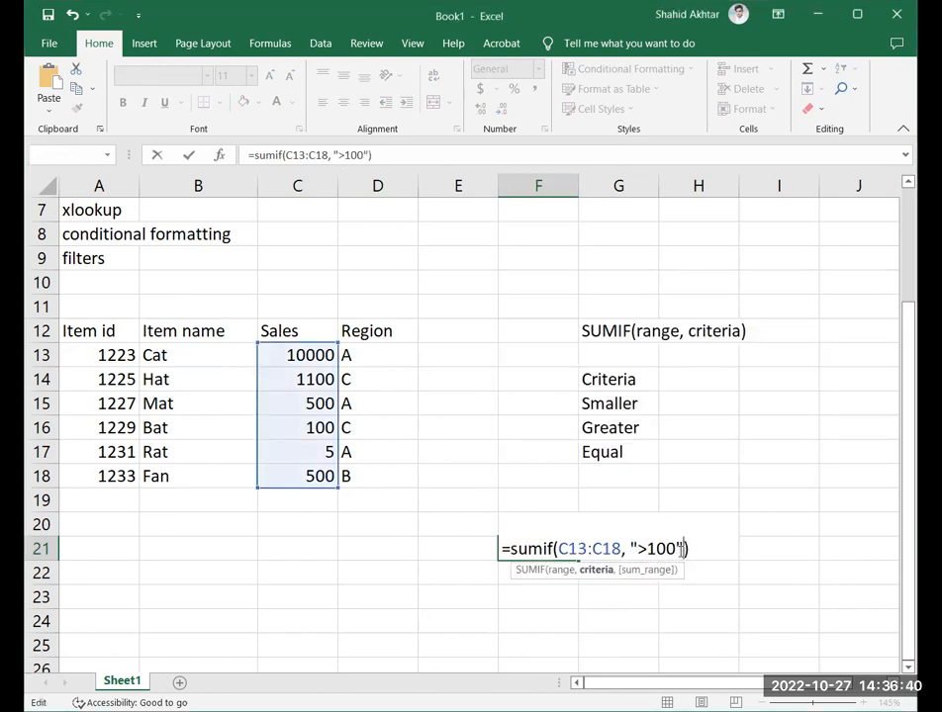
pyautogui.press('Return')
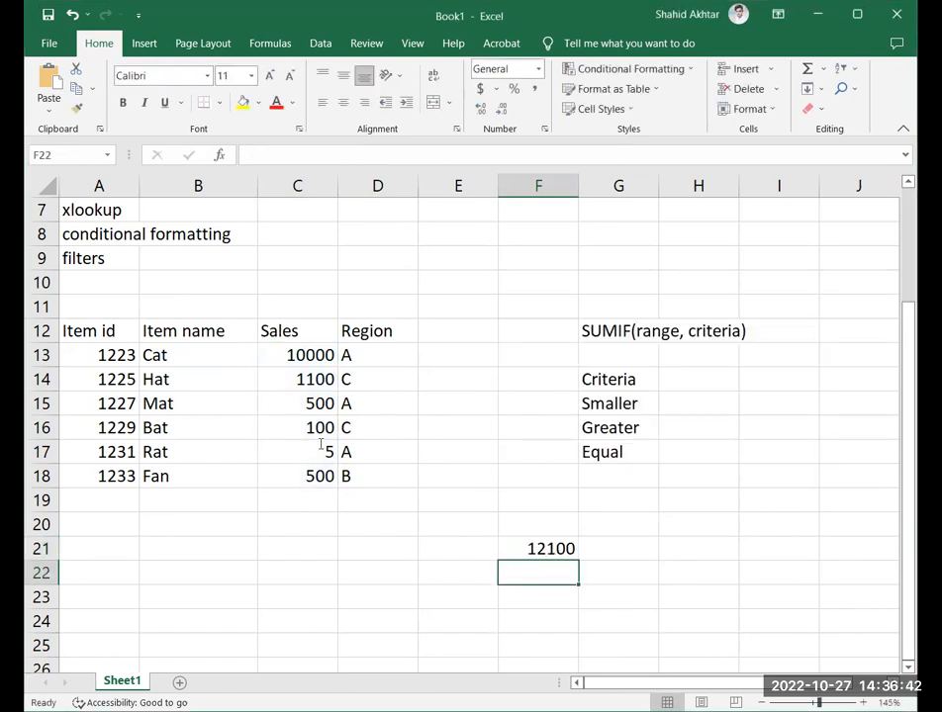
pyautogui.click(323, 451)
pyautogui.click(334, 427)
pyautogui.moveTo(337, 428); pyautogui.dragTo(337, 457)
pyautogui.hotkey('ctrl', 'z')
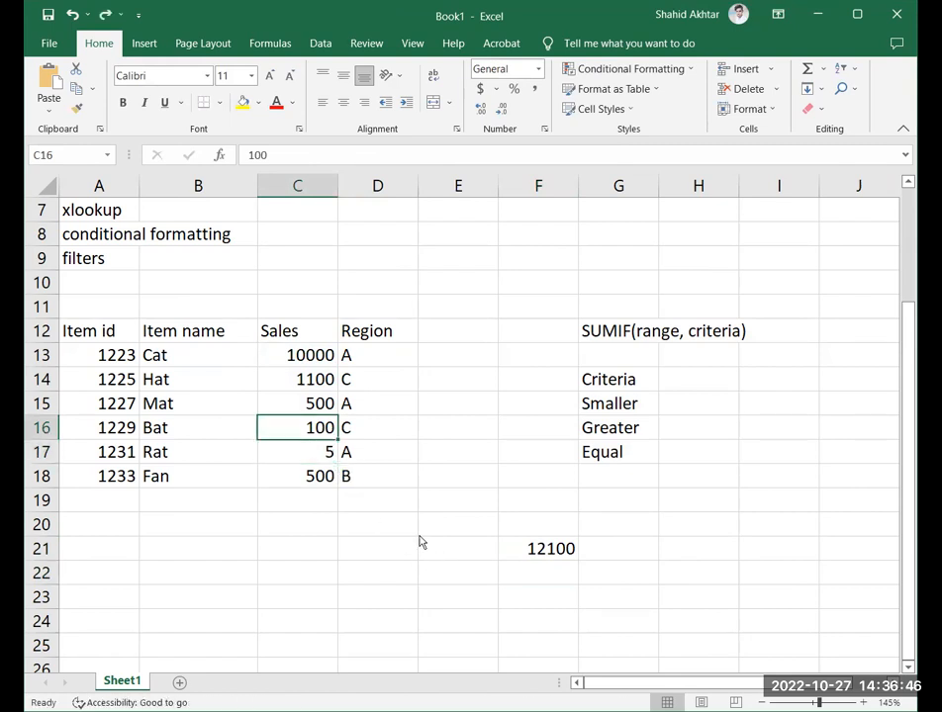
# Turn the SUMIF formula in F21 into displayed text by putting an apostrophe in front of it.
pyautogui.click(428, 534)
pyautogui.click(510, 557)
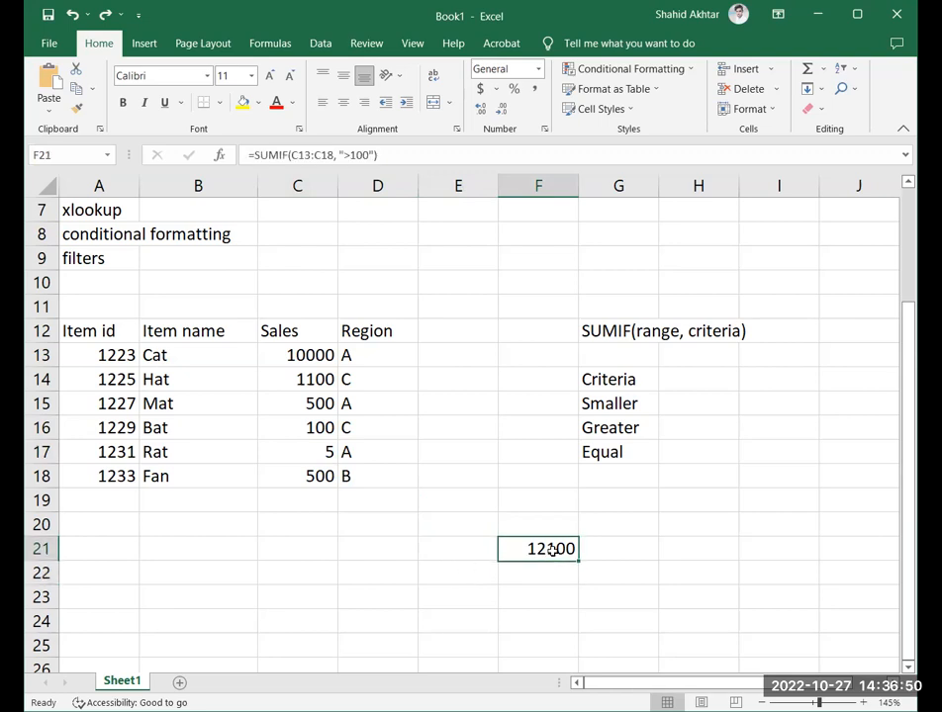
pyautogui.click(249, 158)
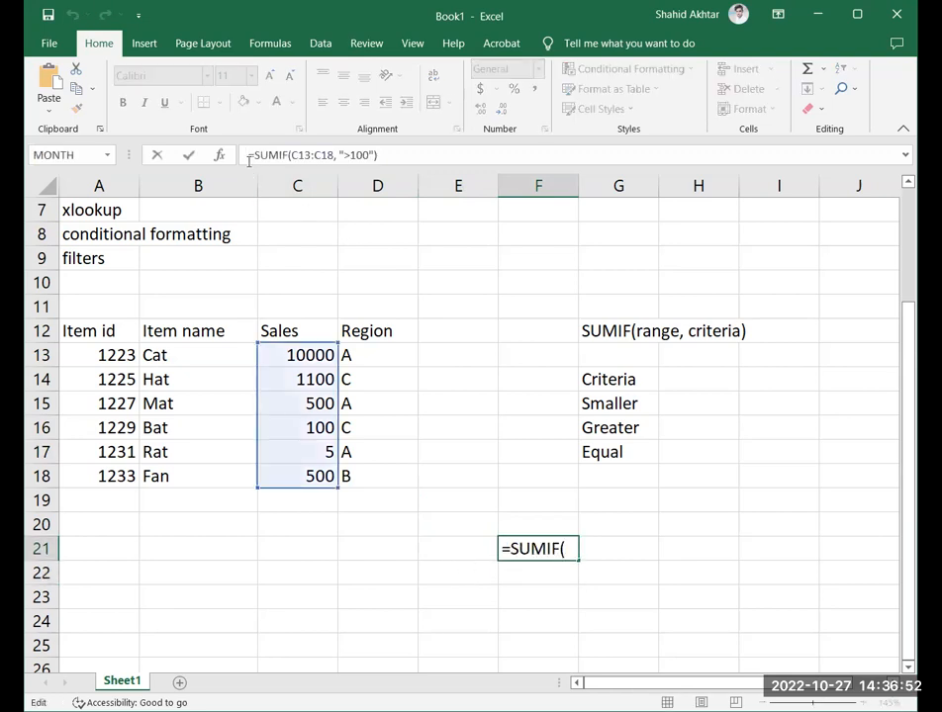
pyautogui.press('Return')
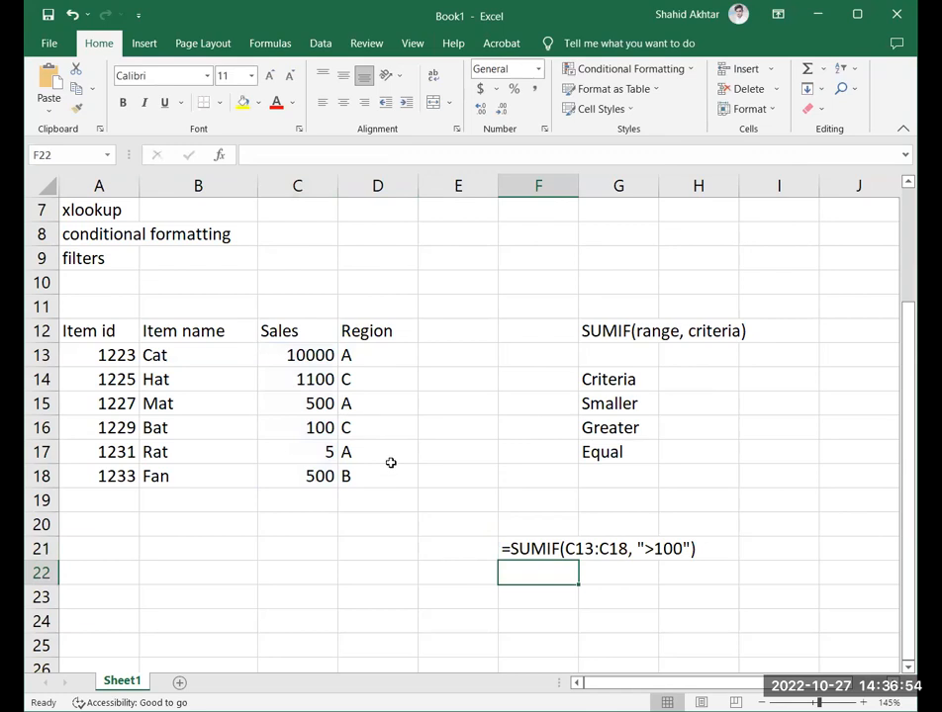
# Copy the SUMIF formula text from F21 into F22.
pyautogui.click(550, 551)
pyautogui.hotkey('ctrl', 'c')
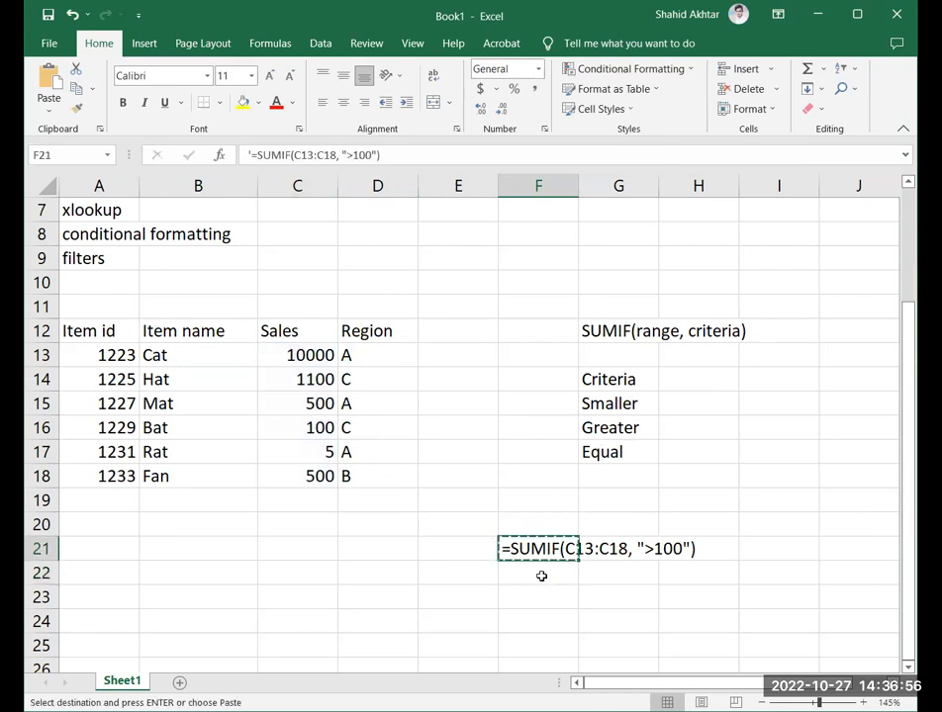
pyautogui.click(541, 576)
pyautogui.hotkey('ctrl', 'v')
pyautogui.doubleClick(647, 571)
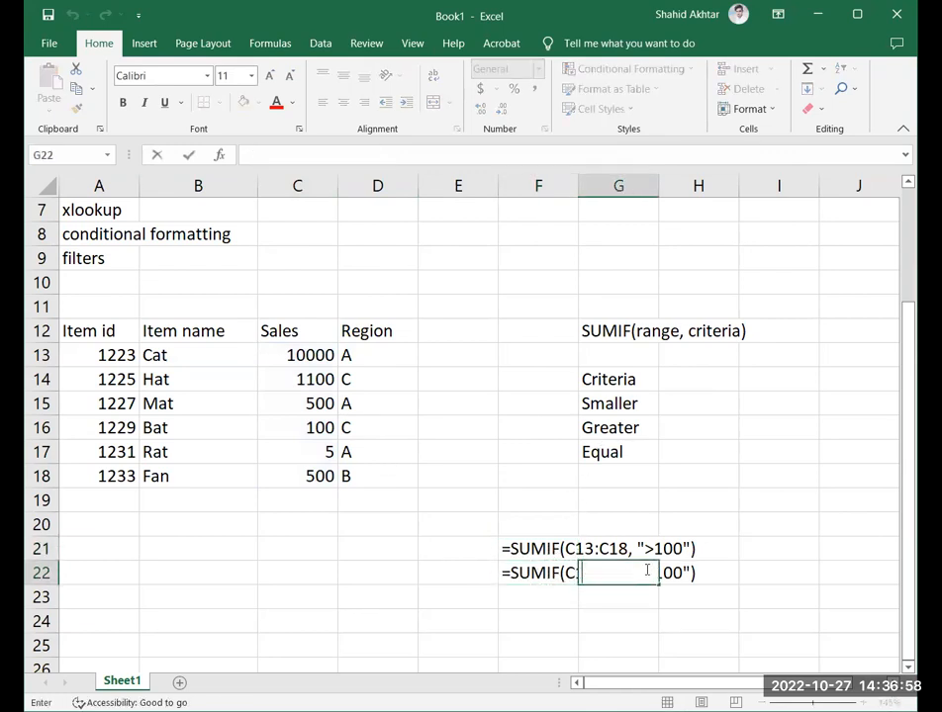
pyautogui.doubleClick(679, 572)
# Change the criterion in the F22 formula text to "<=500".
pyautogui.click(555, 572)
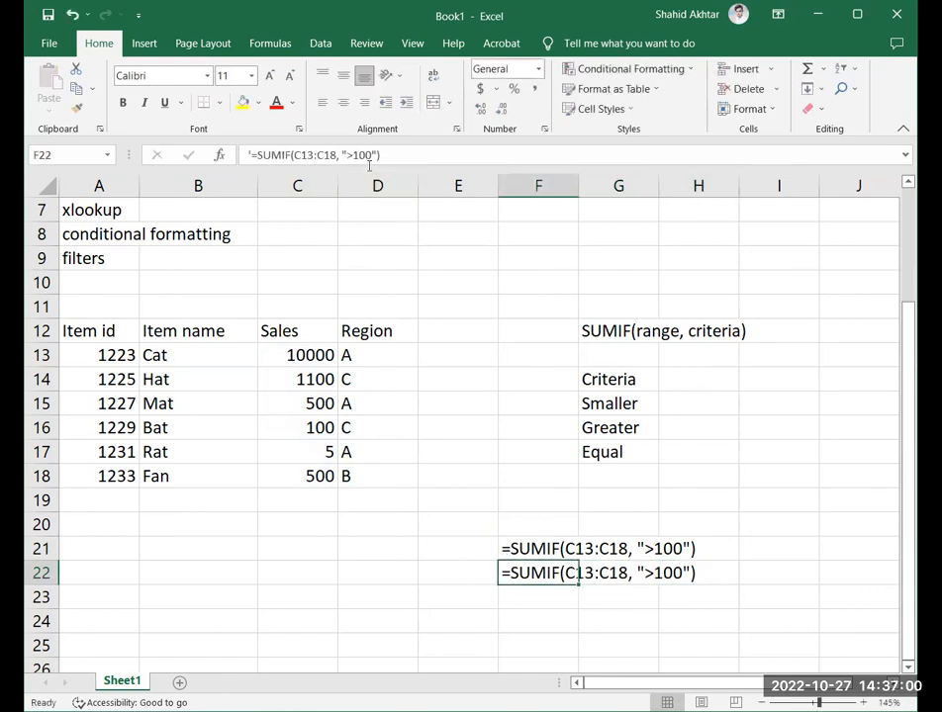
pyautogui.click(369, 165)
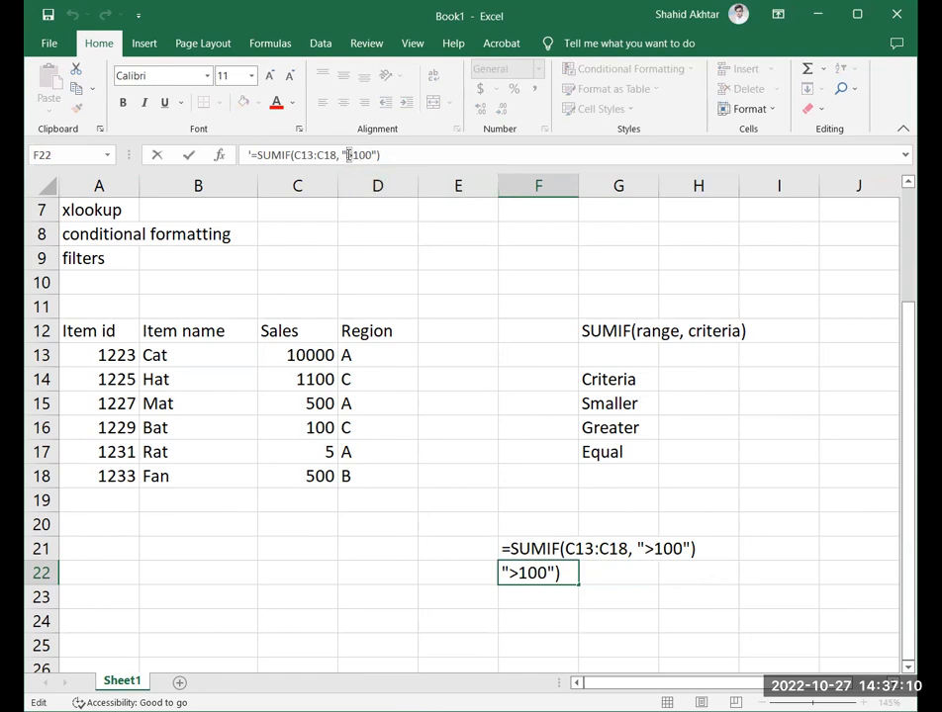
pyautogui.press('BackSpace')
pyautogui.write('<=')
pyautogui.press('BackSpace')
pyautogui.write('=')
pyautogui.press('Delete')
pyautogui.press('Delete')
pyautogui.press('Delete')
pyautogui.write('500')
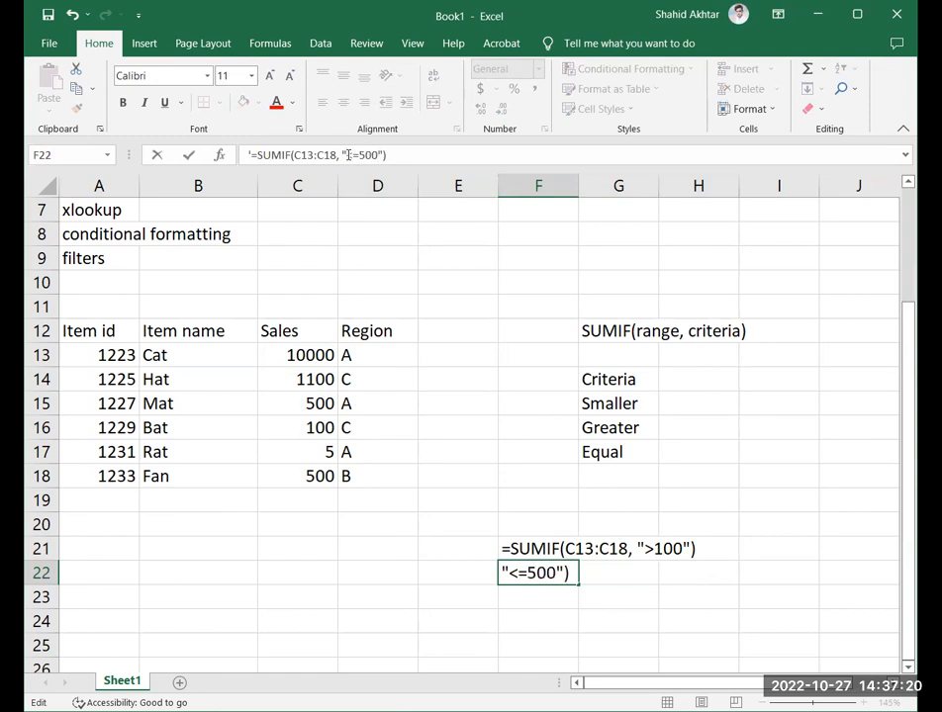
pyautogui.press('Return')
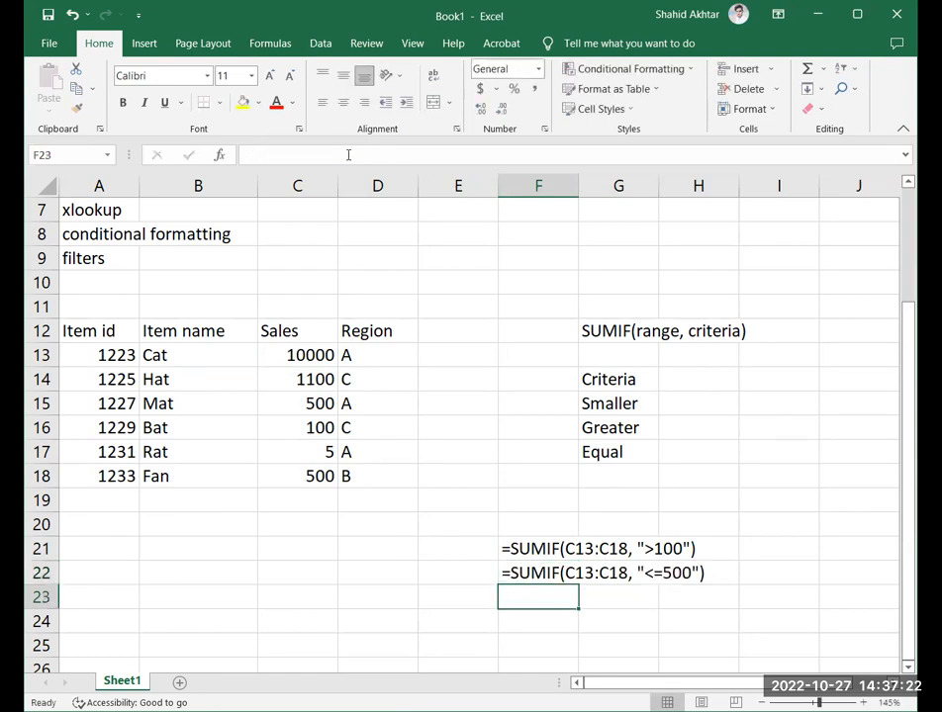
# Remove the leading apostrophe from F22 so the <=500 formula calculates, and compare it with the Sales values in C15:C17.
pyautogui.click(509, 572)
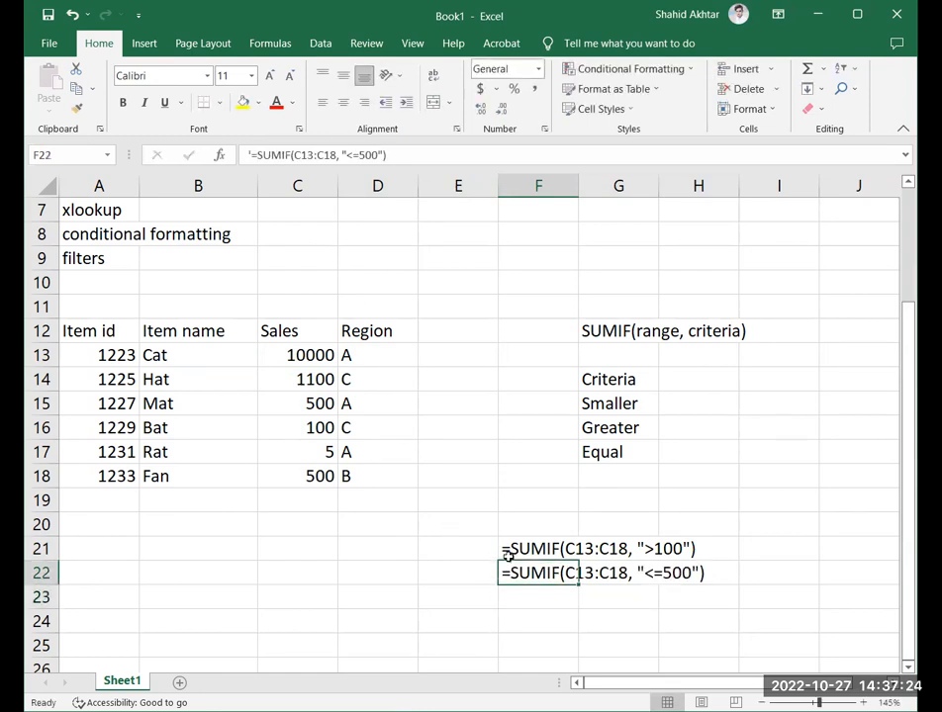
pyautogui.click(248, 156)
pyautogui.write("'")
pyautogui.press('Return')
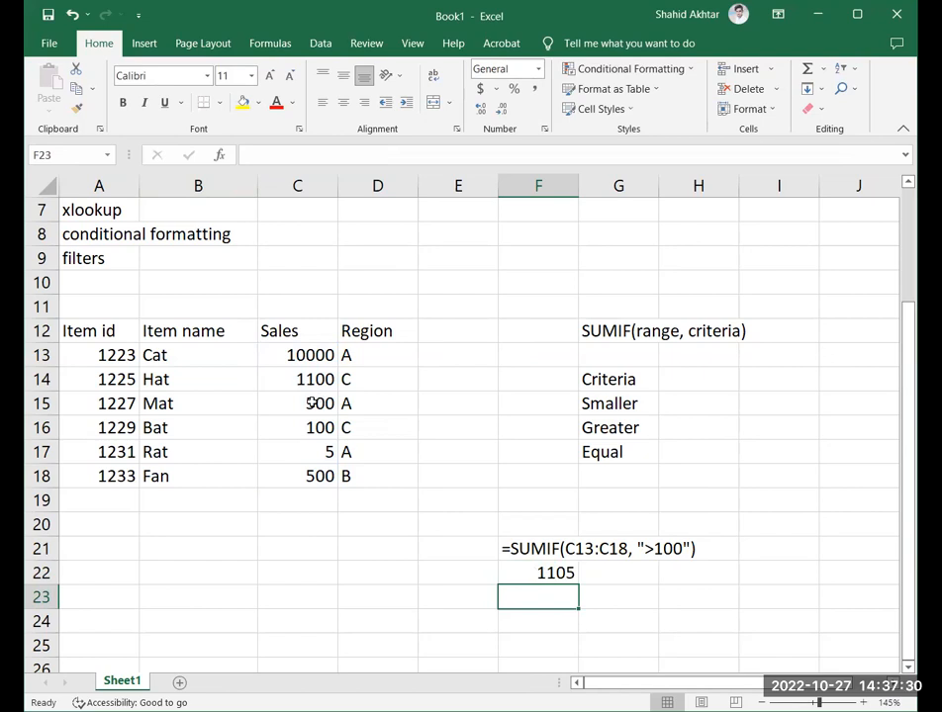
pyautogui.moveTo(310, 404); pyautogui.dragTo(326, 453)
# Add the criteria note "Smaller than or equal to" in G18 below Equal.
pyautogui.click(664, 435)
pyautogui.click(617, 467)
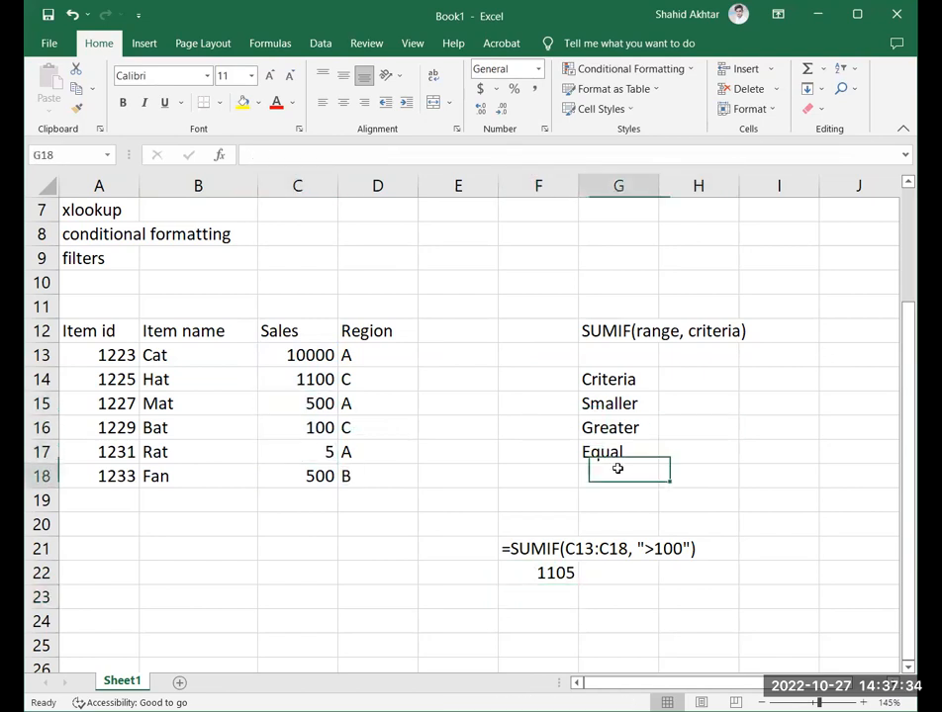
pyautogui.click(622, 401)
pyautogui.hotkey('ctrl', 'c')
pyautogui.click(614, 473)
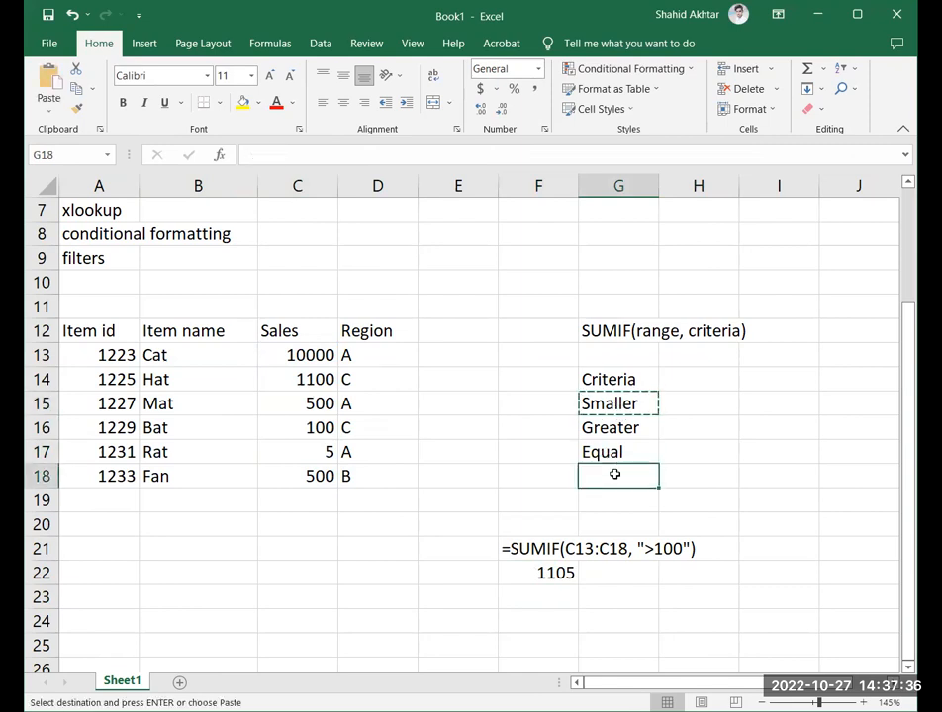
pyautogui.write('Or')
pyautogui.press('BackSpace')
pyautogui.press('BackSpace')
pyautogui.write('Smaller than or equal to')
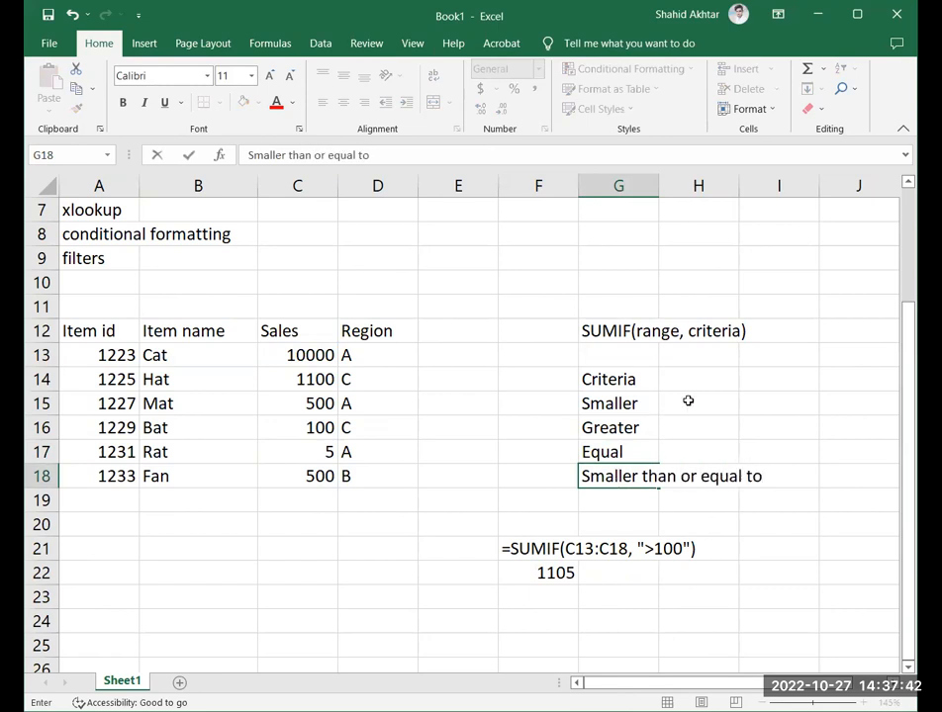
# Enter the symbol < beside Smaller in H15 and > beside Greater in H16.
pyautogui.click(703, 373)
pyautogui.write('>')
pyautogui.press('BackSpace')
pyautogui.press('Return')
pyautogui.write('<')
pyautogui.press('Return')
pyautogui.write('>')
pyautogui.press('Return')
# Enter an equals sign as text beside Equal in H17, using a leading apostrophe.
pyautogui.write('=')
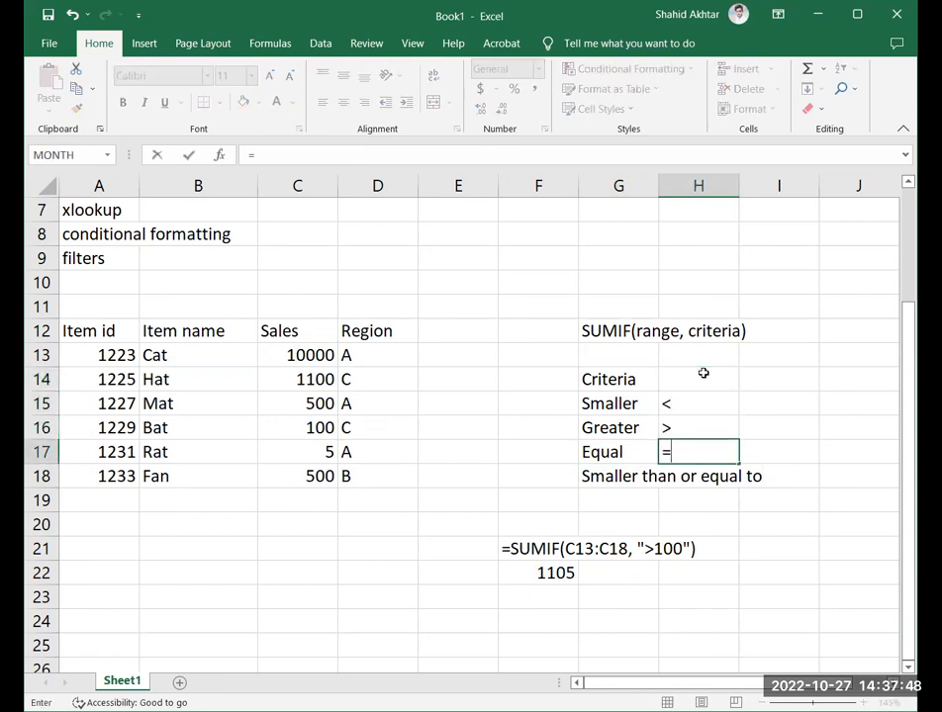
pyautogui.click(731, 477)
pyautogui.click(795, 470)
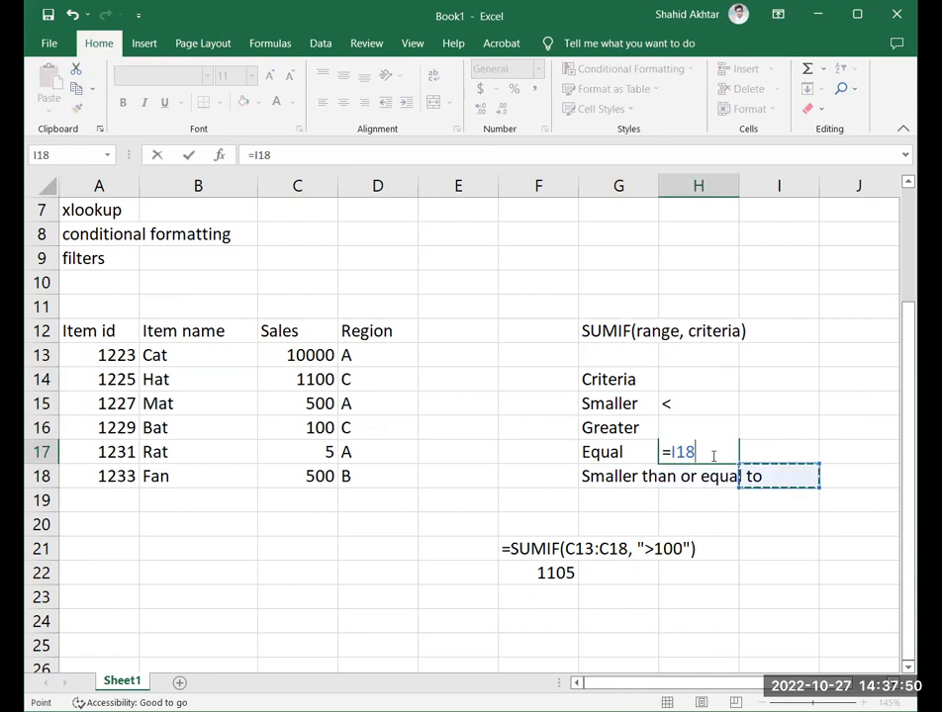
pyautogui.press('Escape')
pyautogui.write('=')
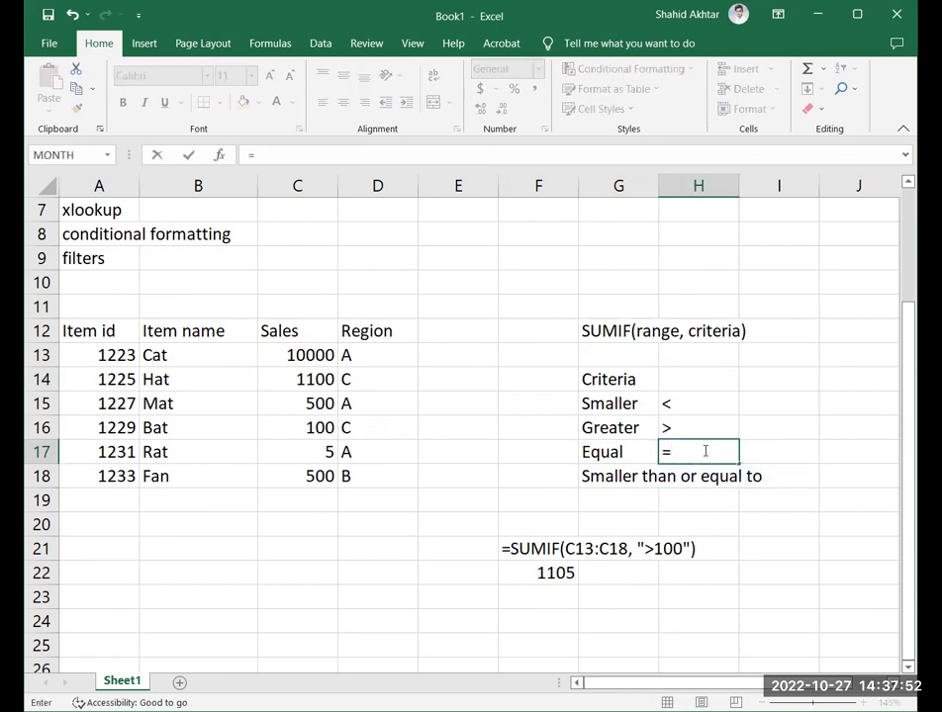
pyautogui.press('Left')
pyautogui.write(";'")
pyautogui.press('BackSpace')
pyautogui.press('BackSpace')
pyautogui.press('BackSpace')
pyautogui.press('BackSpace')
pyautogui.press('BackSpace')
pyautogui.press('BackSpace')
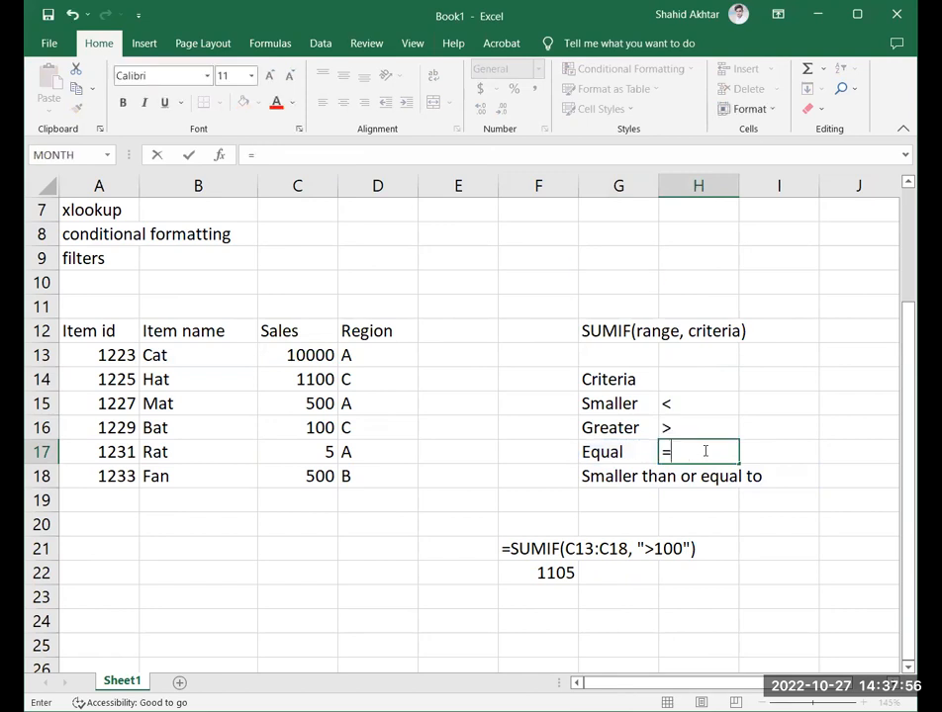
pyautogui.write("'=")
pyautogui.press('Return')
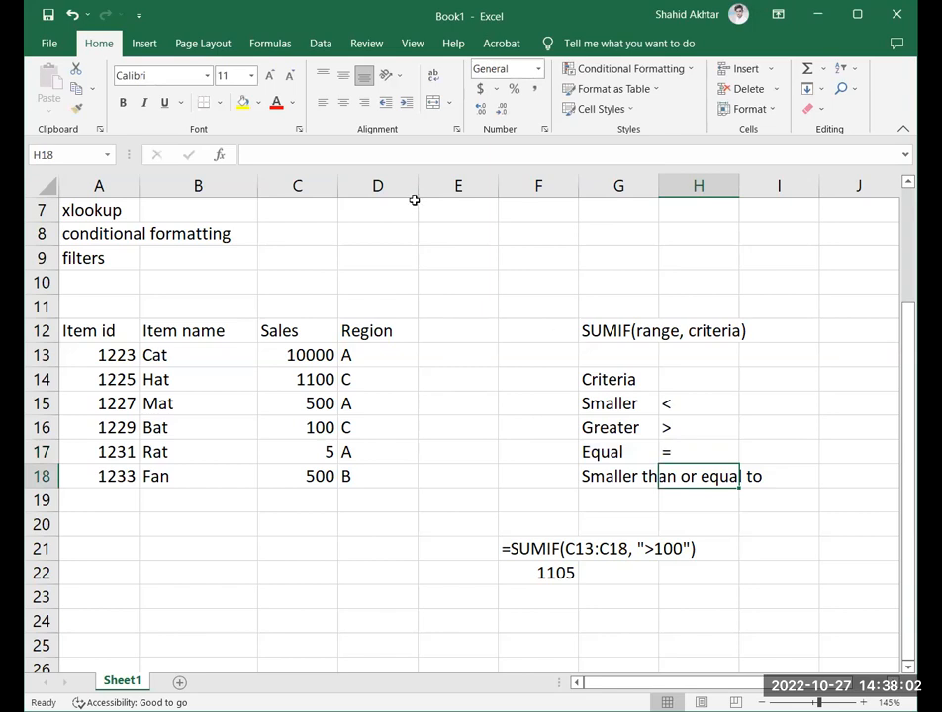
pyautogui.click(610, 480)
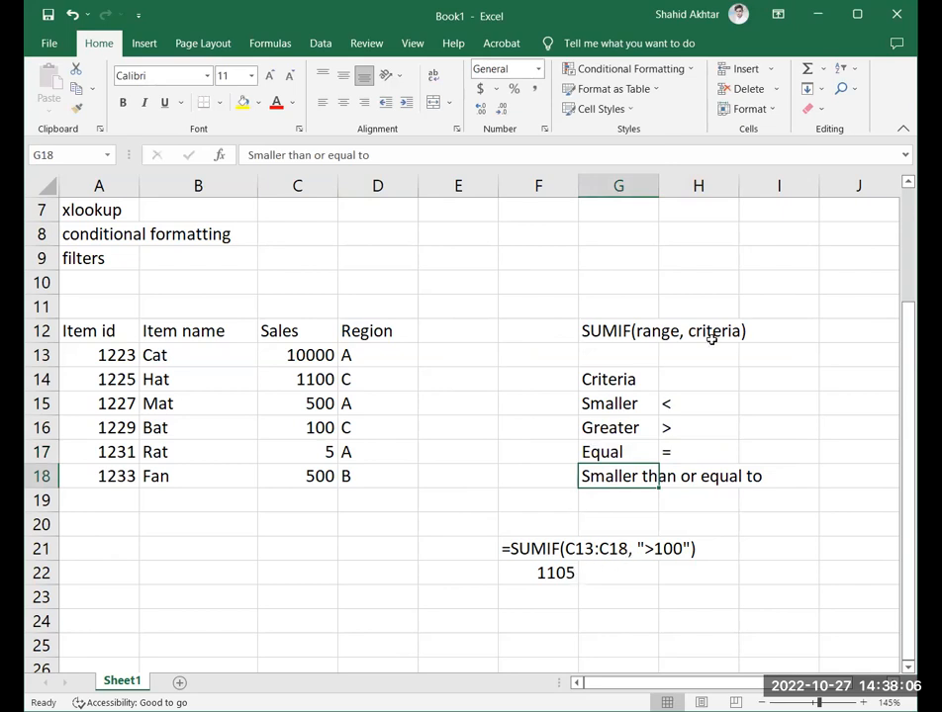
# Note the symbol != in I9 and try "!=500" as the criterion of the SUMIF formula in F22.
pyautogui.click(798, 251)
pyautogui.write('!=')
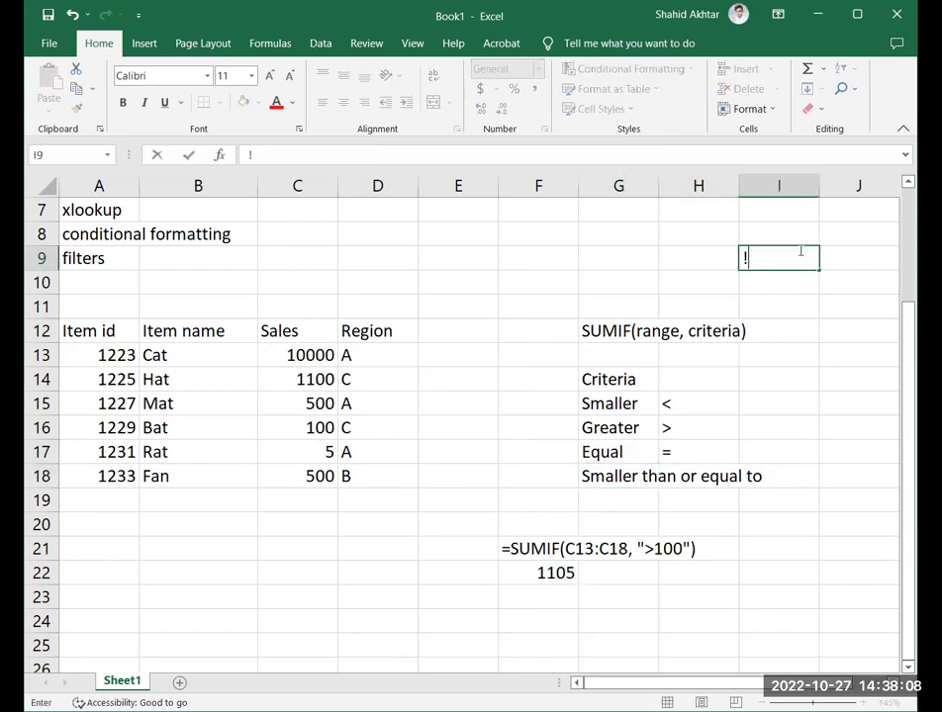
pyautogui.click(560, 570)
pyautogui.click(349, 156)
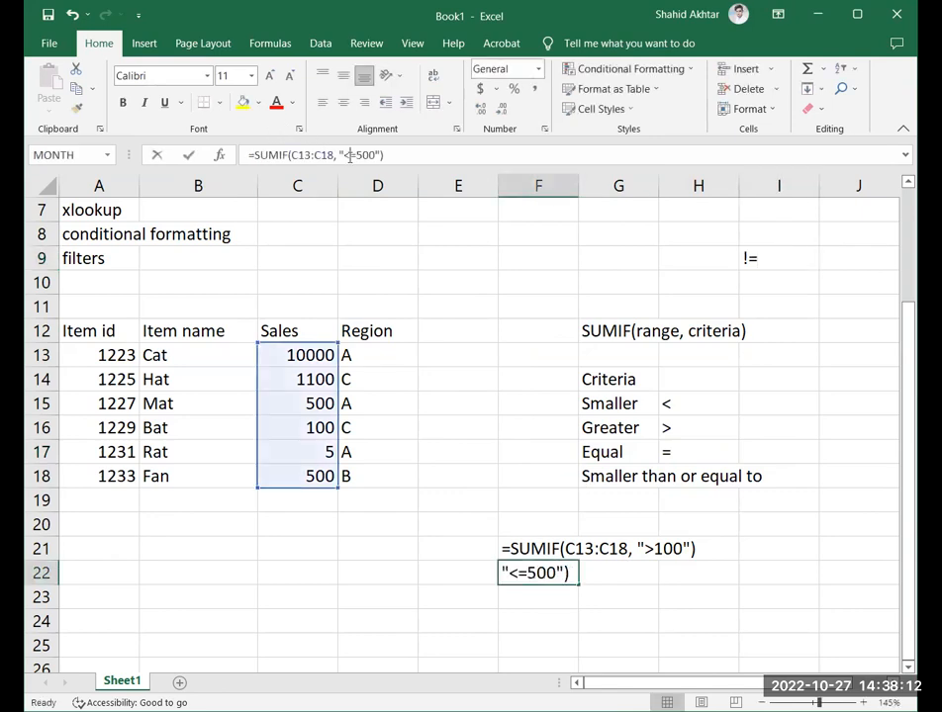
pyautogui.press('BackSpace')
pyautogui.write('!')
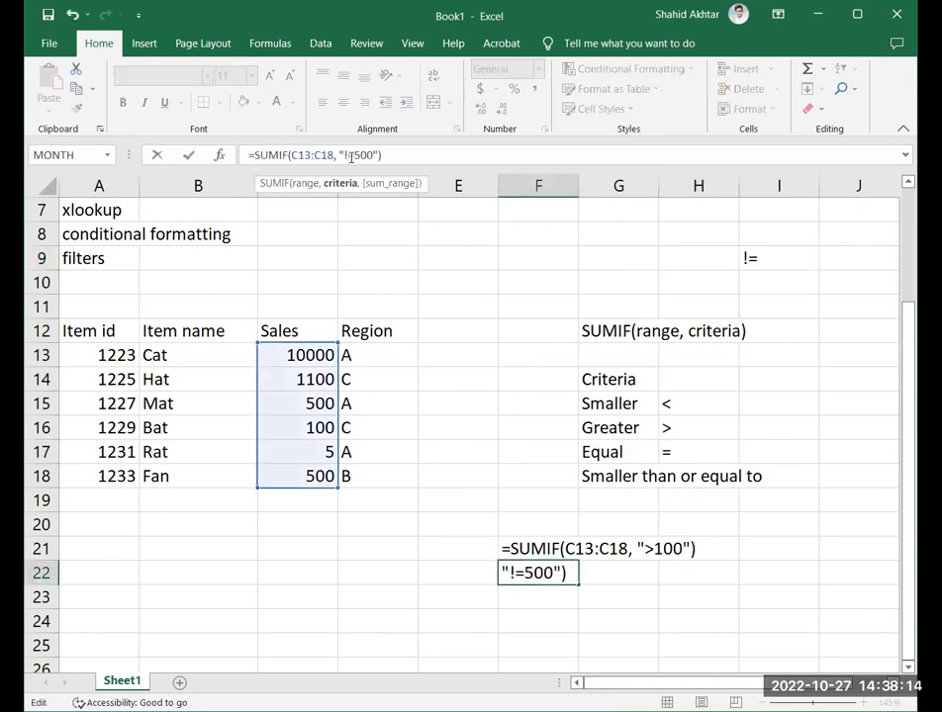
pyautogui.press('Return')
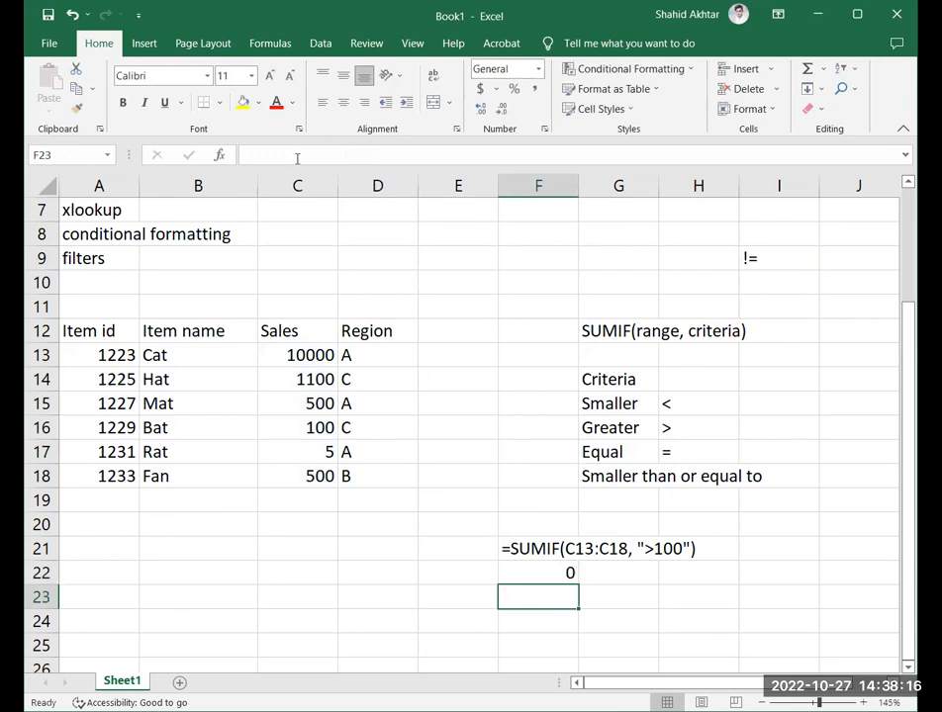
# Change the SUMIF criterion in F22 to "=500".
pyautogui.click(538, 573)
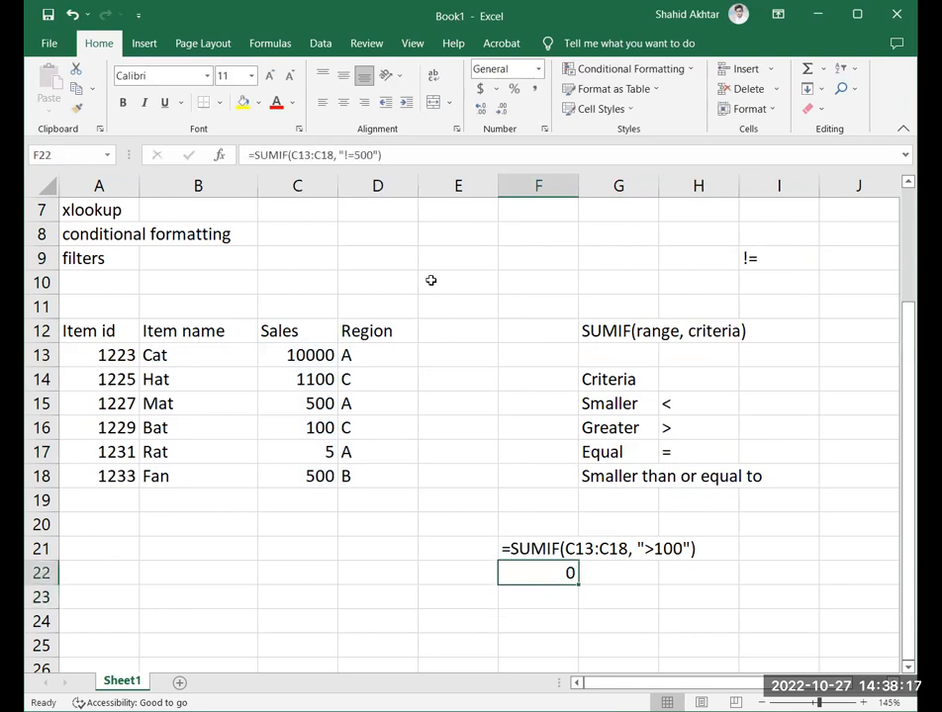
pyautogui.click(373, 155)
pyautogui.press('BackSpace')
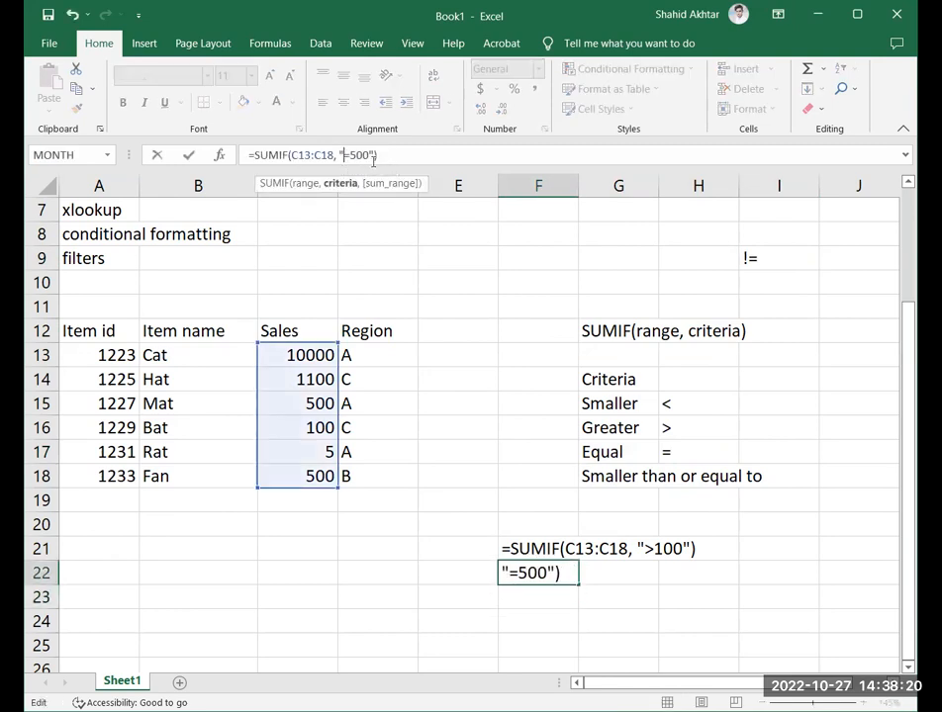
pyautogui.press('Return')
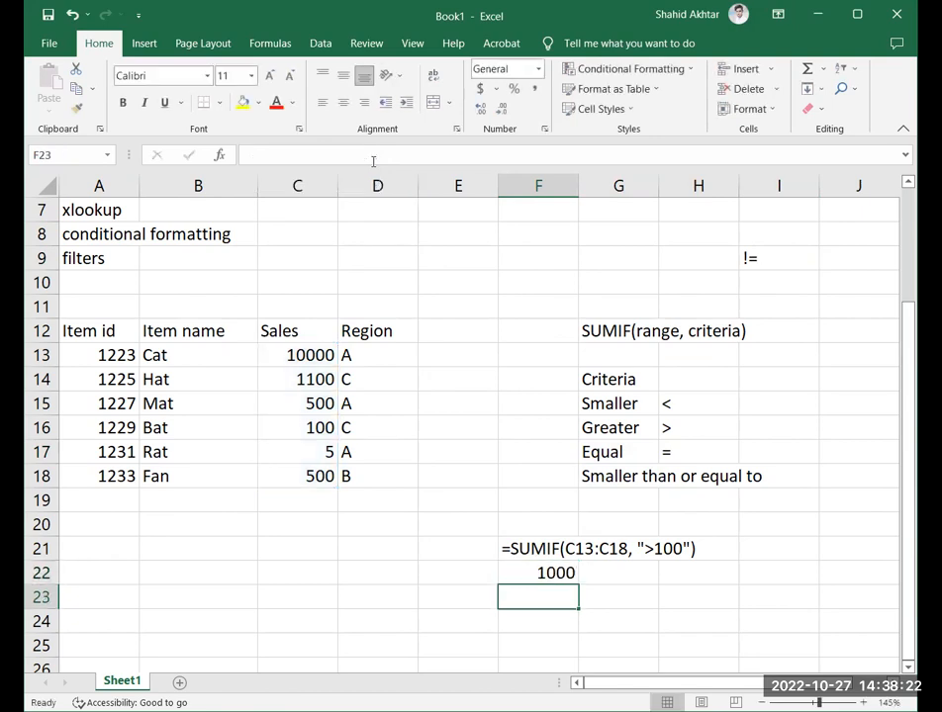
pyautogui.click(566, 573)
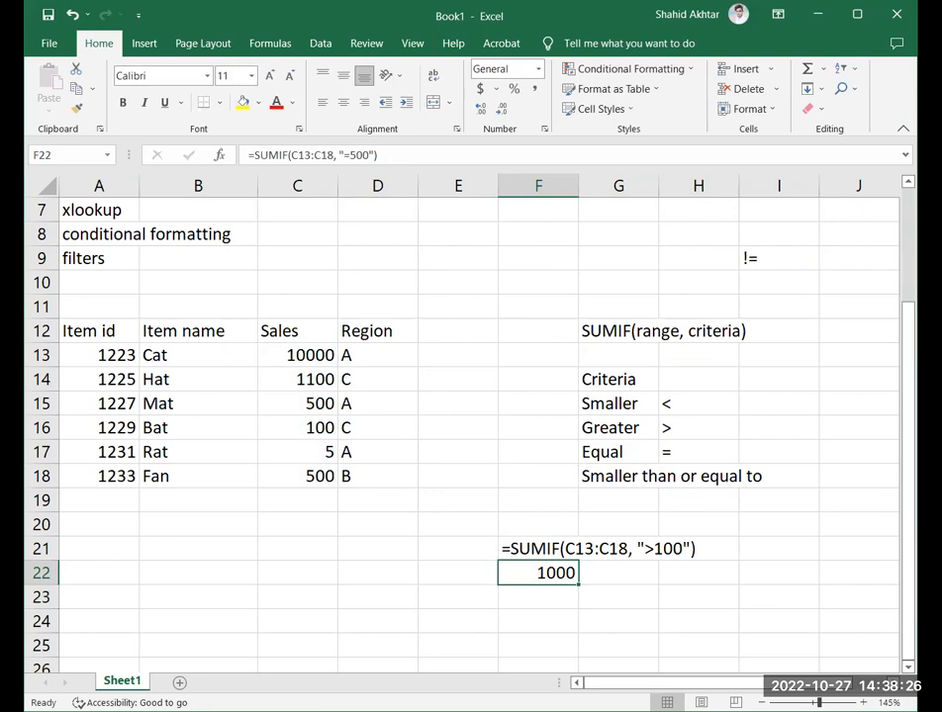
# Enter the symbol <= in I18 beside Smaller than or equal to, and >= below it in I19.
pyautogui.click(698, 457)
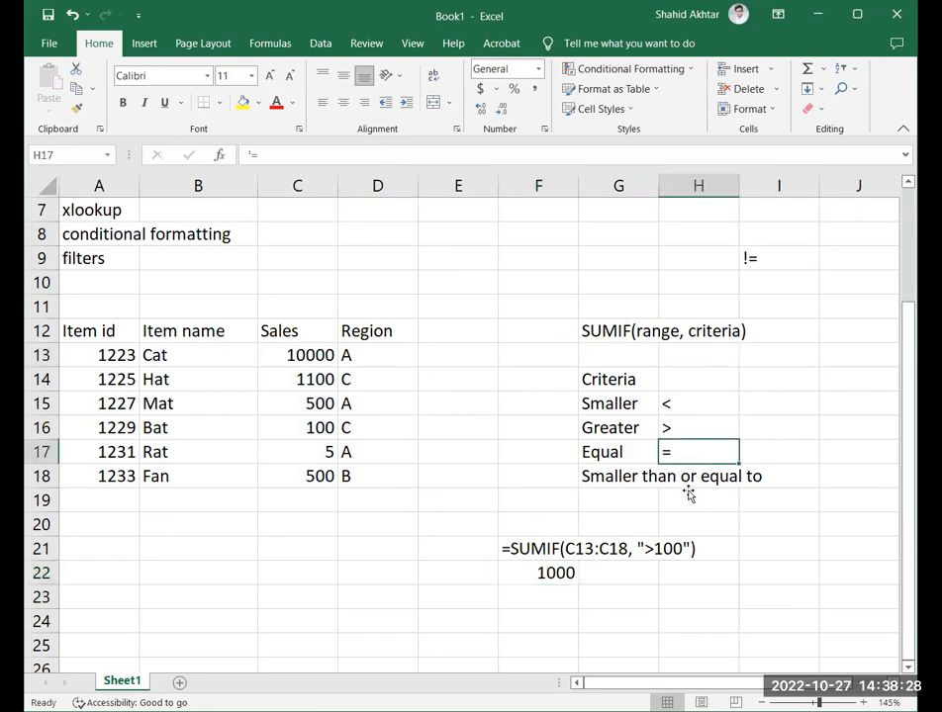
pyautogui.click(689, 494)
pyautogui.click(601, 483)
pyautogui.click(744, 475)
pyautogui.click(725, 479)
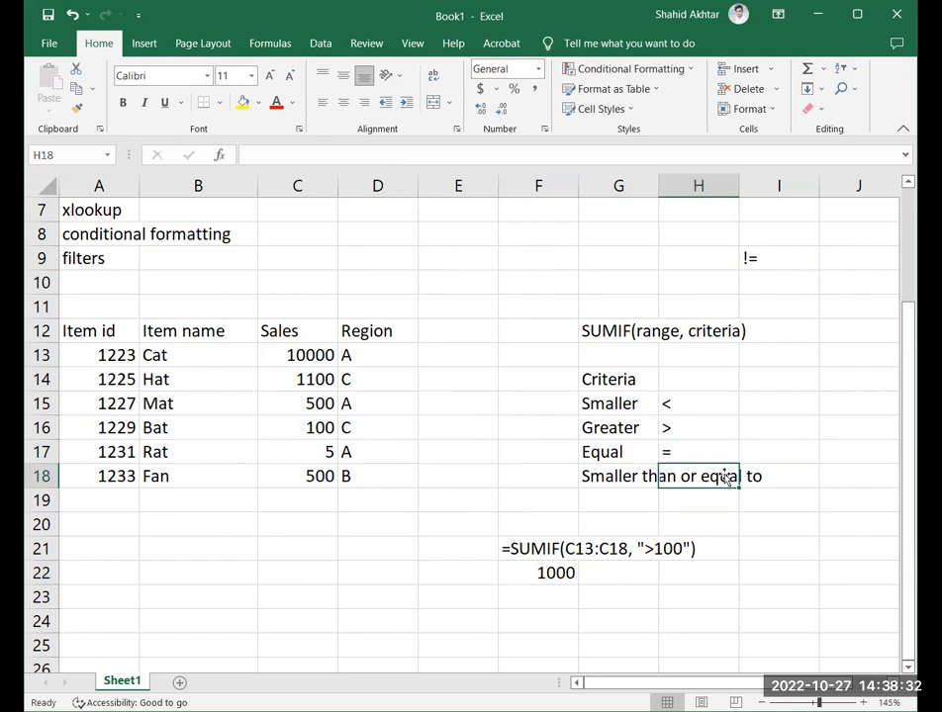
pyautogui.click(780, 481)
pyautogui.write('>')
pyautogui.press('BackSpace')
pyautogui.write('<=')
pyautogui.press('Return')
pyautogui.click(780, 479)
pyautogui.press('Return')
pyautogui.write('>=')
# Copy the note in G18 to G19 and reword it as "Greater than or equal to".
pyautogui.click(621, 479)
pyautogui.hotkey('ctrl', 'c')
pyautogui.click(622, 501)
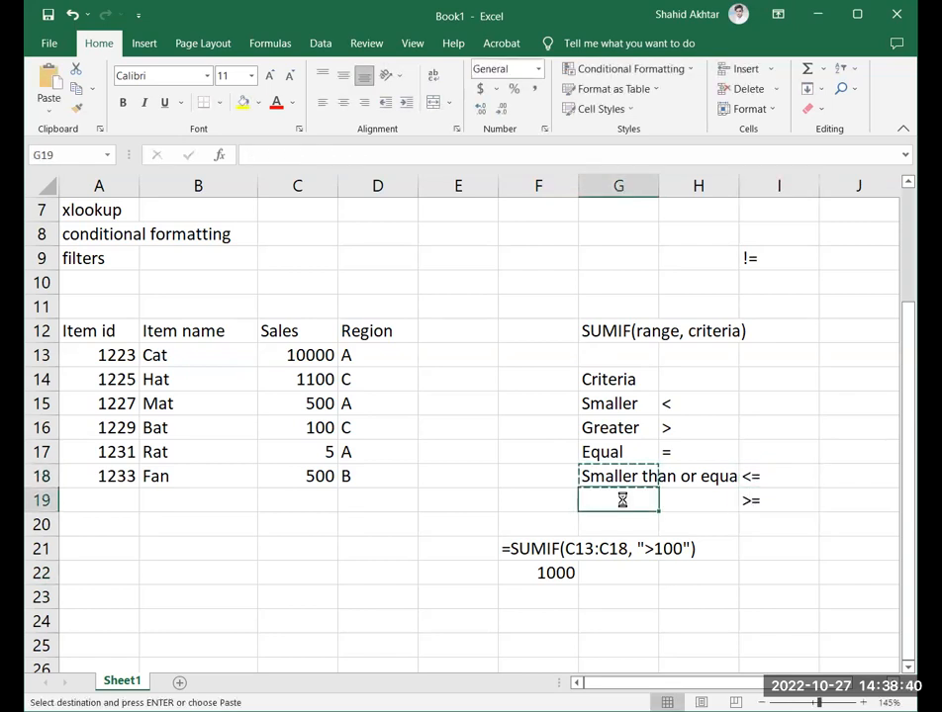
pyautogui.hotkey('ctrl', 'v')
pyautogui.doubleClick(617, 502)
pyautogui.doubleClick(611, 505)
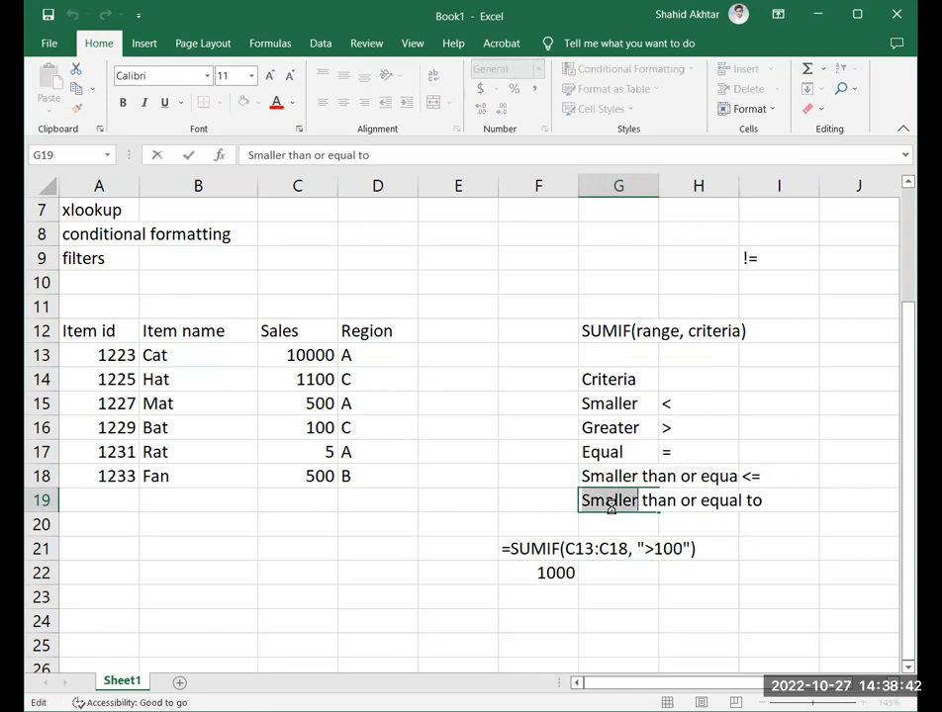
pyautogui.write('Greater')
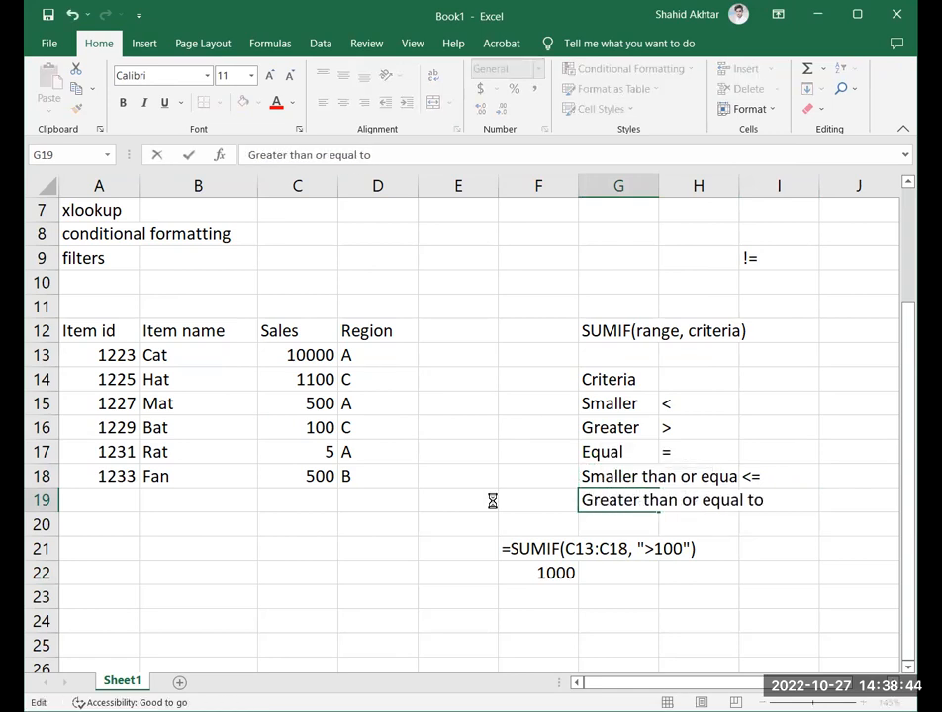
pyautogui.click(492, 502)
pyautogui.click(420, 525)
pyautogui.scroll(-1, 362, 534)
pyautogui.click(361, 534)
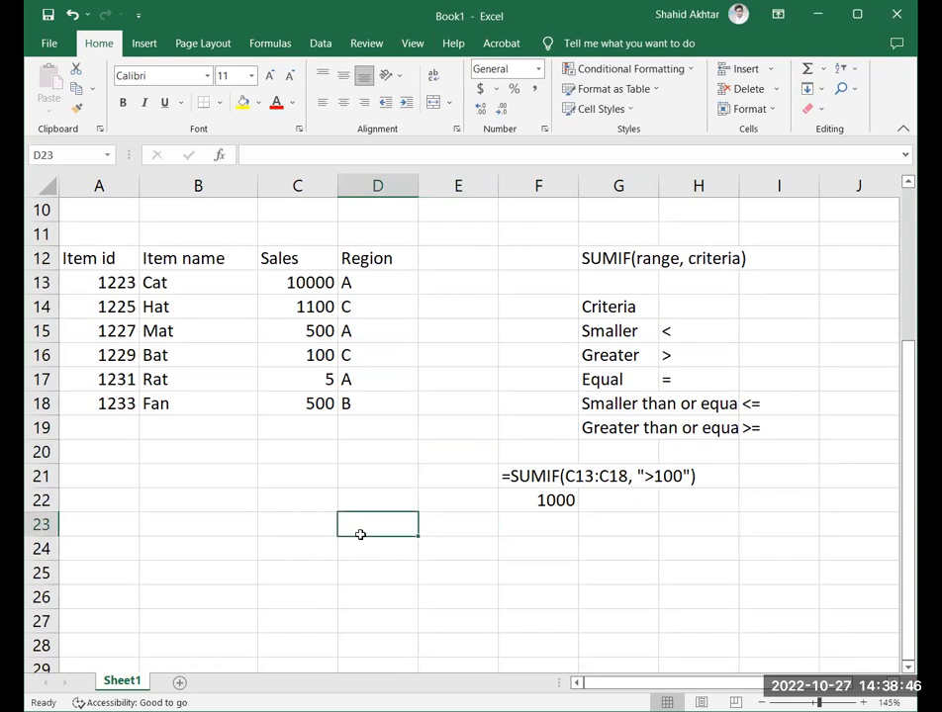
pyautogui.scroll(2, 244, 307)
pyautogui.scroll(-1, 292, 503)
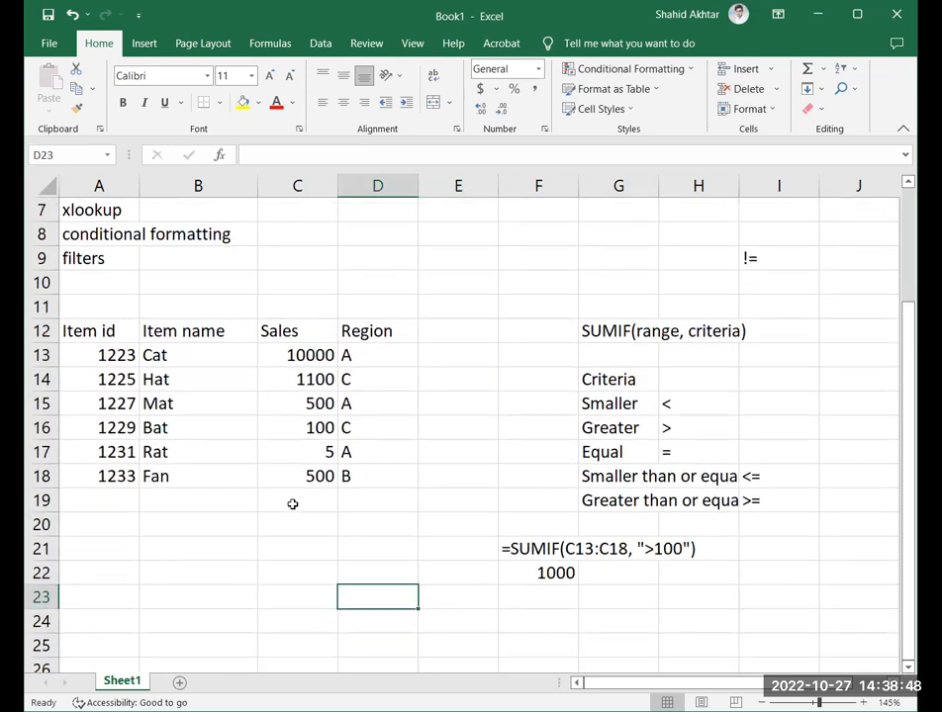
pyautogui.scroll(-2, 292, 504)
pyautogui.click(611, 472)
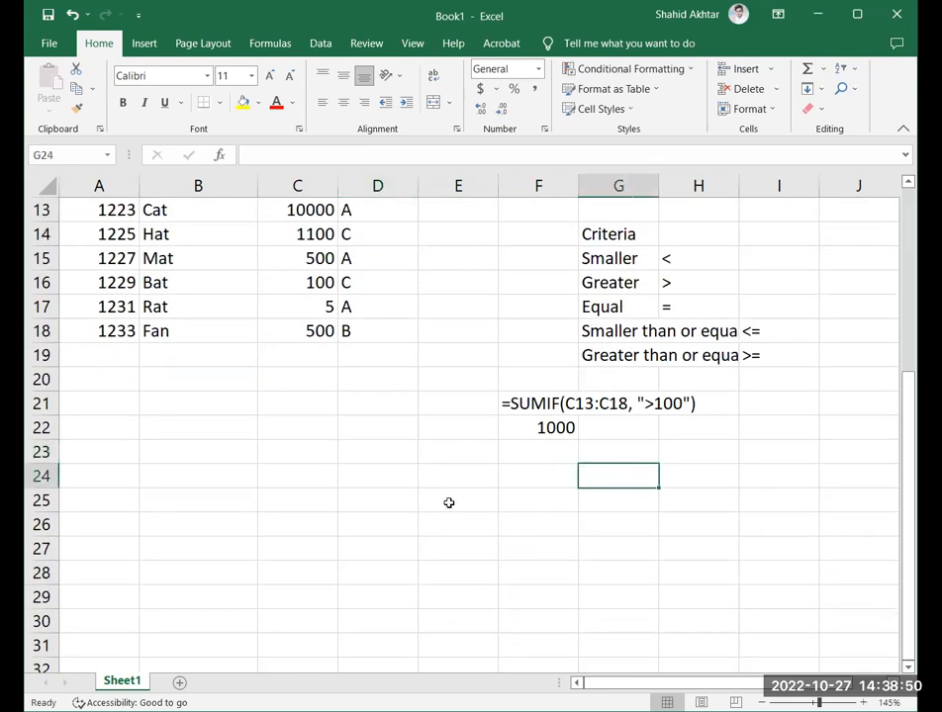
pyautogui.scroll(1, 607, 503)
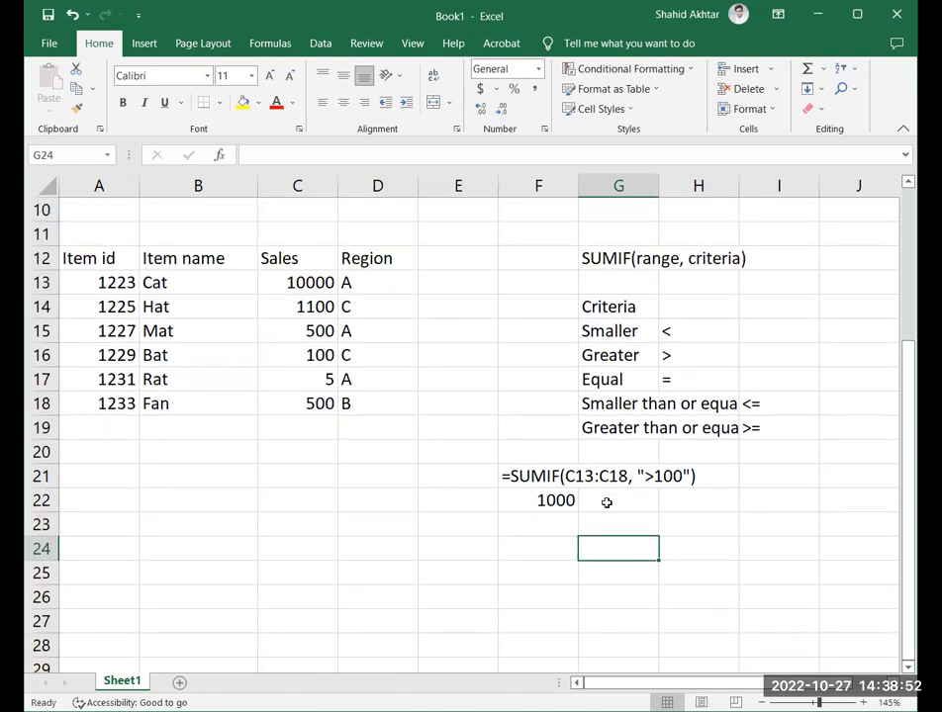
pyautogui.scroll(-1, 606, 503)
pyautogui.scroll(4, 611, 499)
pyautogui.scroll(-3, 612, 501)
pyautogui.write('Count')
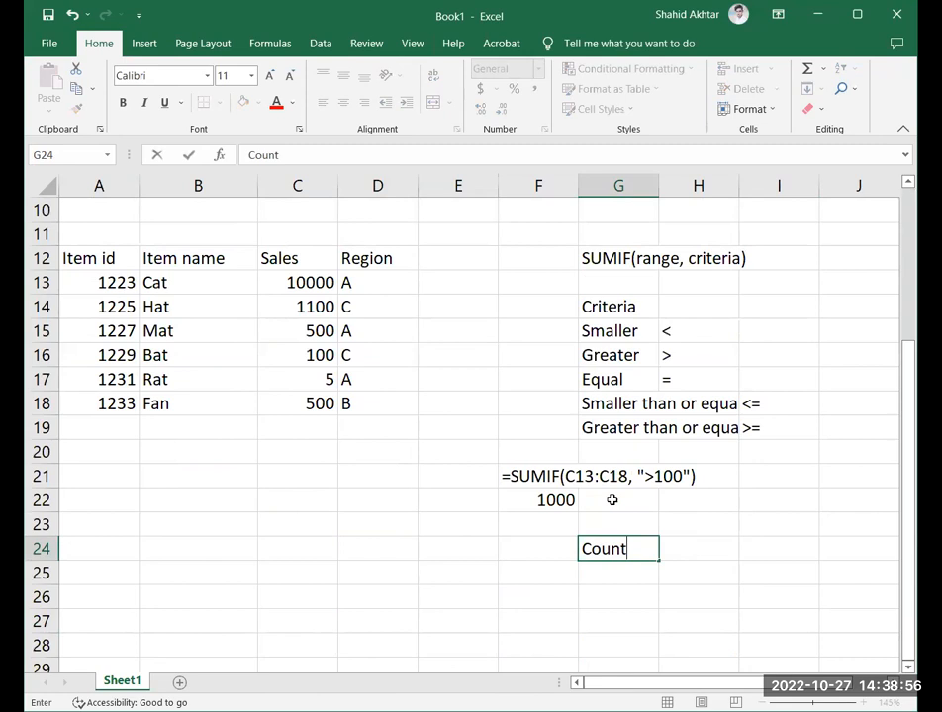
pyautogui.write('if(ran')
pyautogui.press('BackSpace')
pyautogui.press('BackSpace')
pyautogui.press('BackSpace')
pyautogui.press('BackSpace')
pyautogui.press('BackSpace')
pyautogui.press('BackSpace')
pyautogui.press('BackSpace')
pyautogui.press('BackSpace')
pyautogui.press('BackSpace')
pyautogui.press('BackSpace')
pyautogui.press('BackSpace')
# Enter the syntax note =countif(range, criteria) in G24 as text, using a leading apostrophe.
pyautogui.write('=')
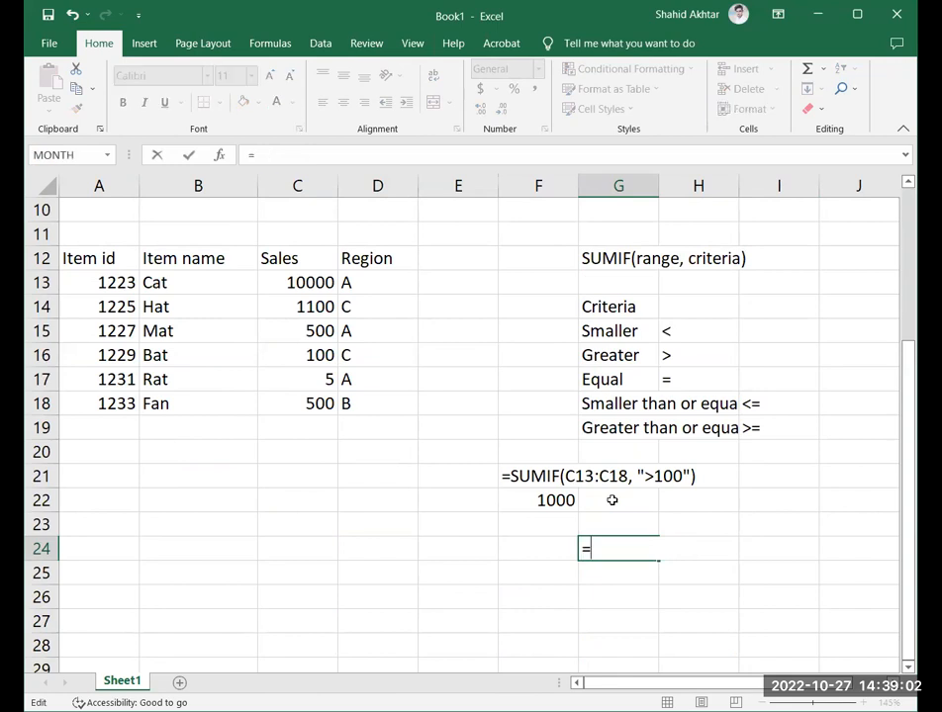
pyautogui.write('counti')
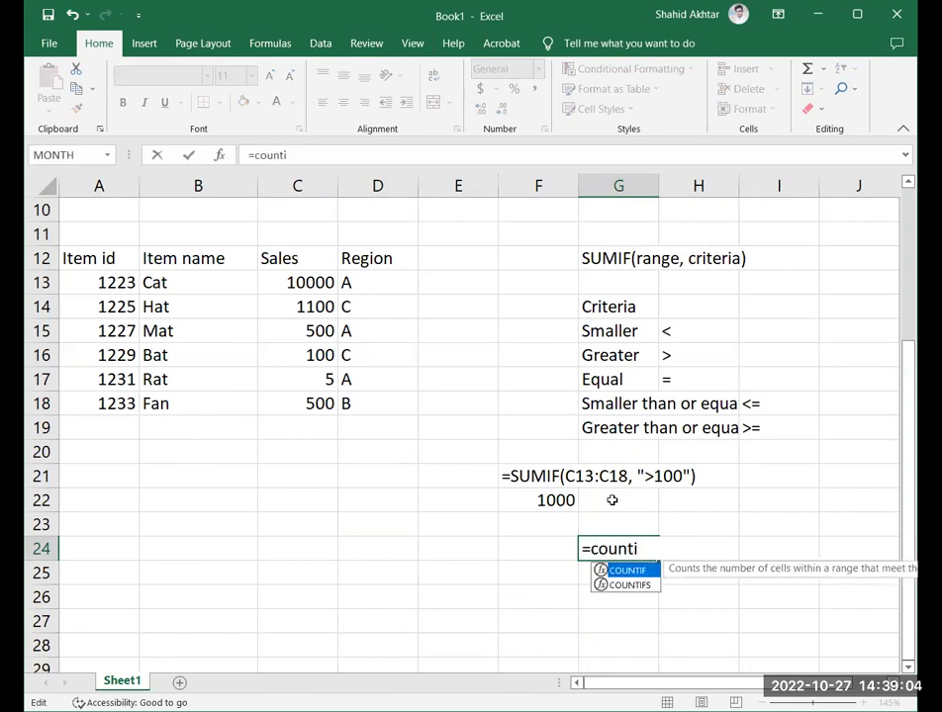
pyautogui.write('f(')
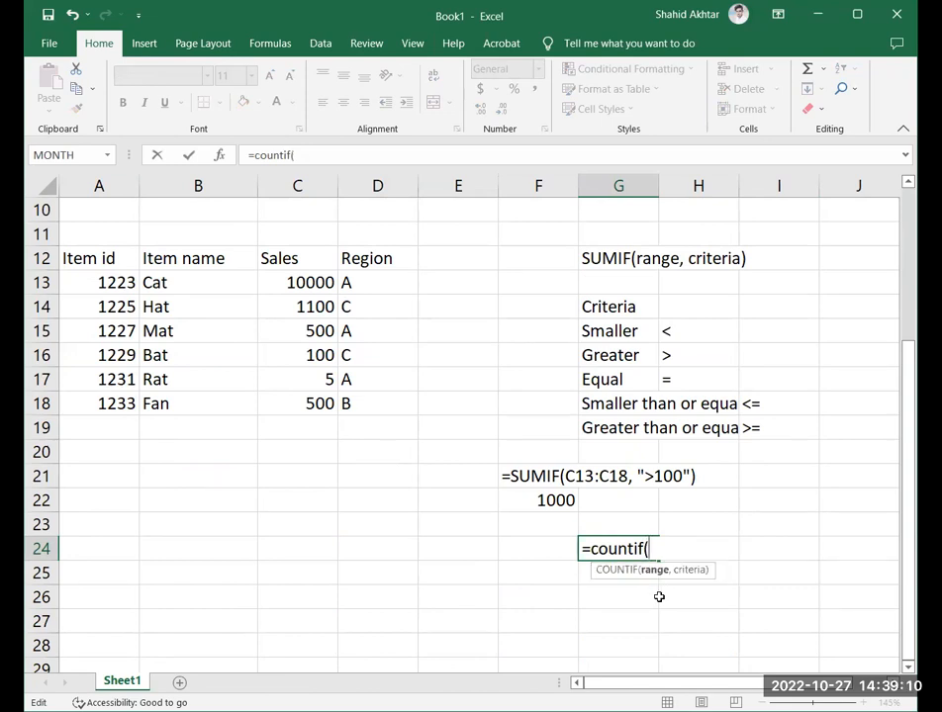
pyautogui.write('range, critera')
pyautogui.press('BackSpace')
pyautogui.write('ia)')
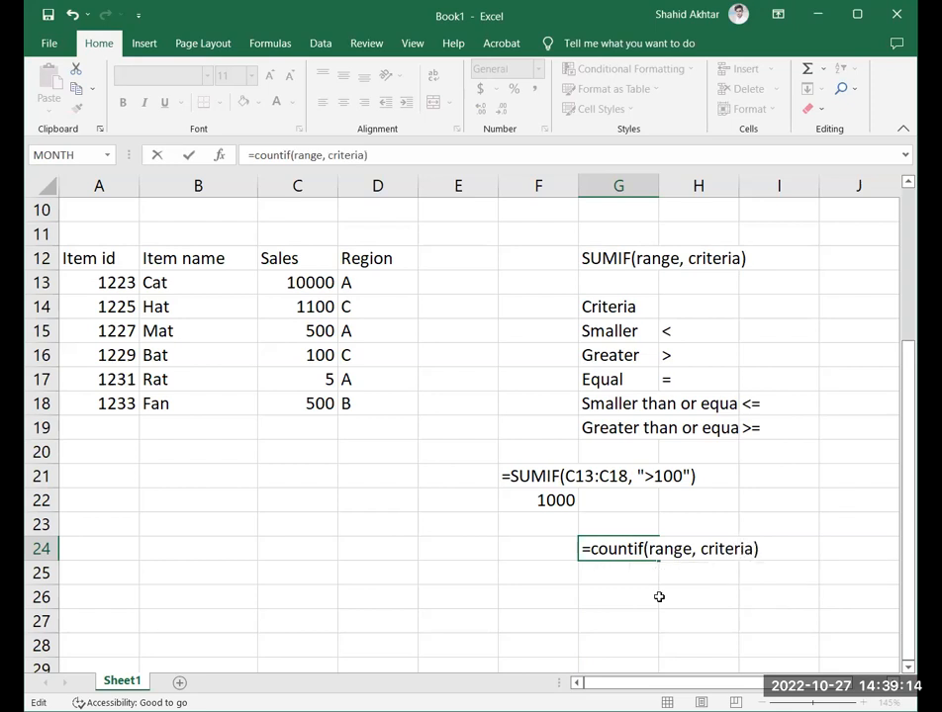
pyautogui.click(246, 154)
pyautogui.write("'")
pyautogui.press('Return')
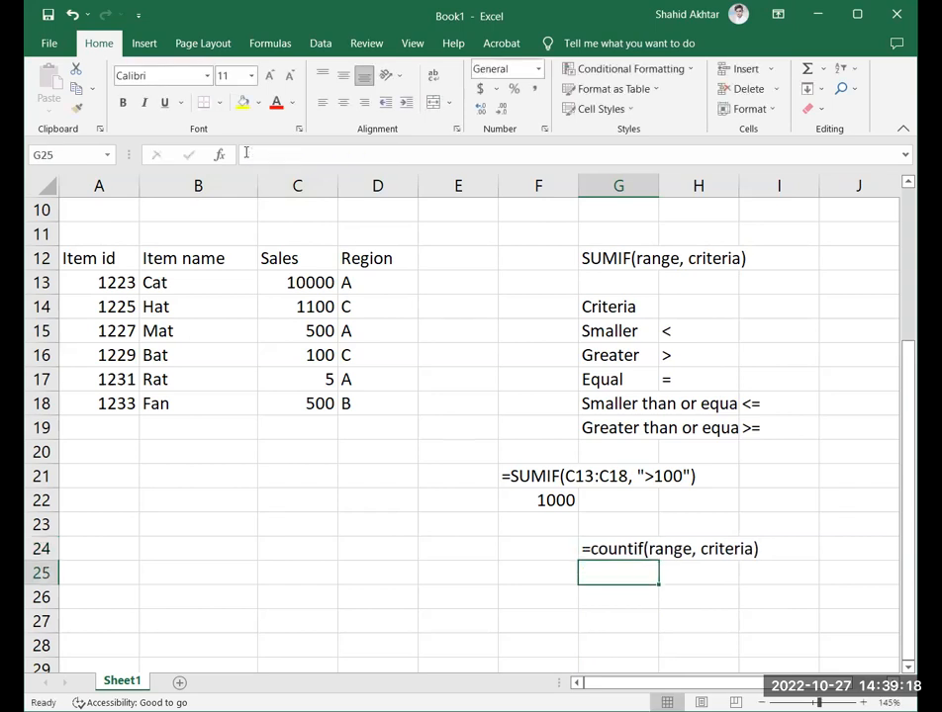
# Add the heading "Criteria" in G25 below the countif syntax note.
pyautogui.click(705, 576)
pyautogui.click(634, 571)
pyautogui.write('Criteria')
pyautogui.press('Return')
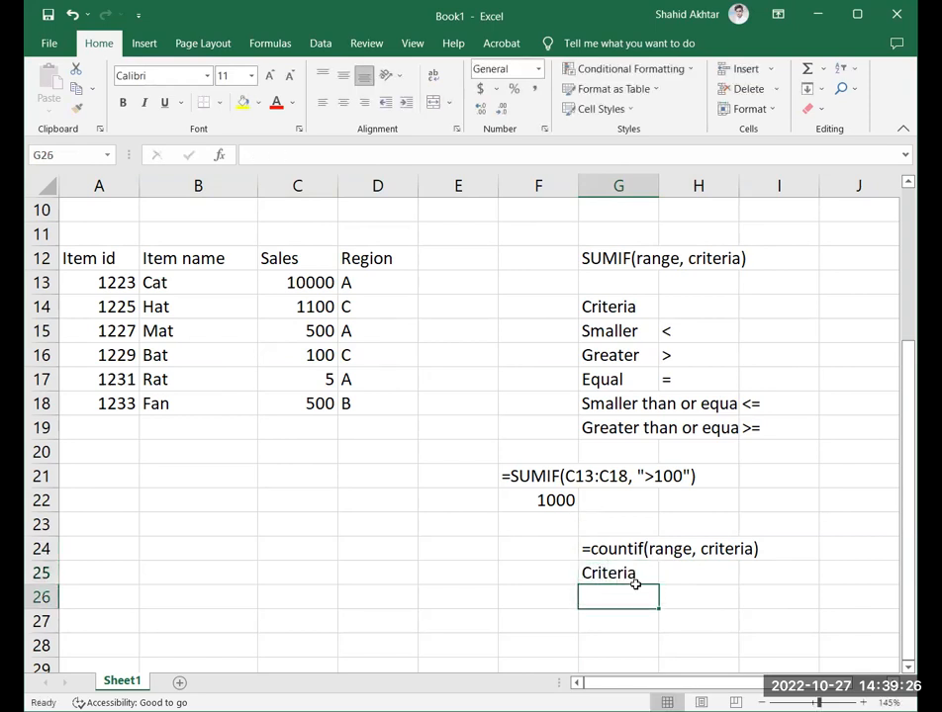
pyautogui.hotkey('alt', 'Tab')
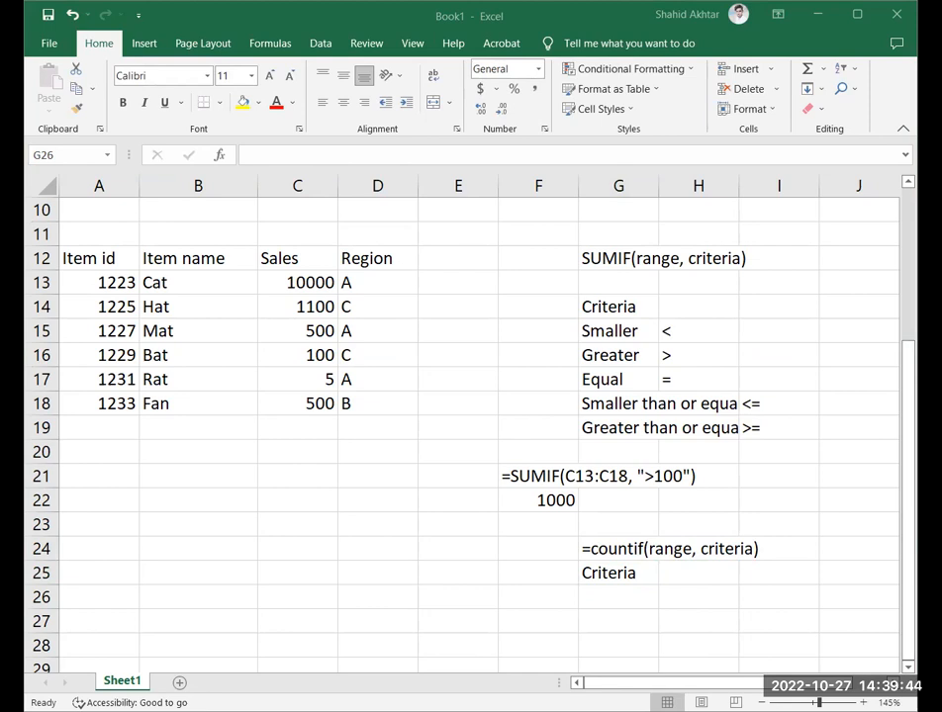
# Enter the criteria notes "Equal to" in G26 and "Greater or smaller" in G27.
pyautogui.click(620, 592)
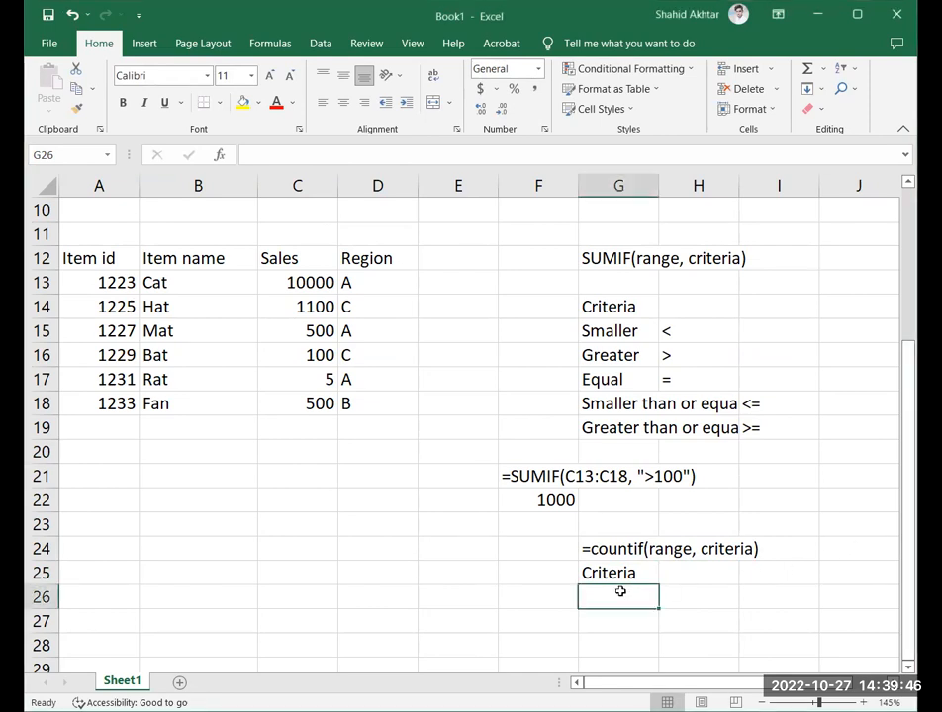
pyautogui.write('Equal to')
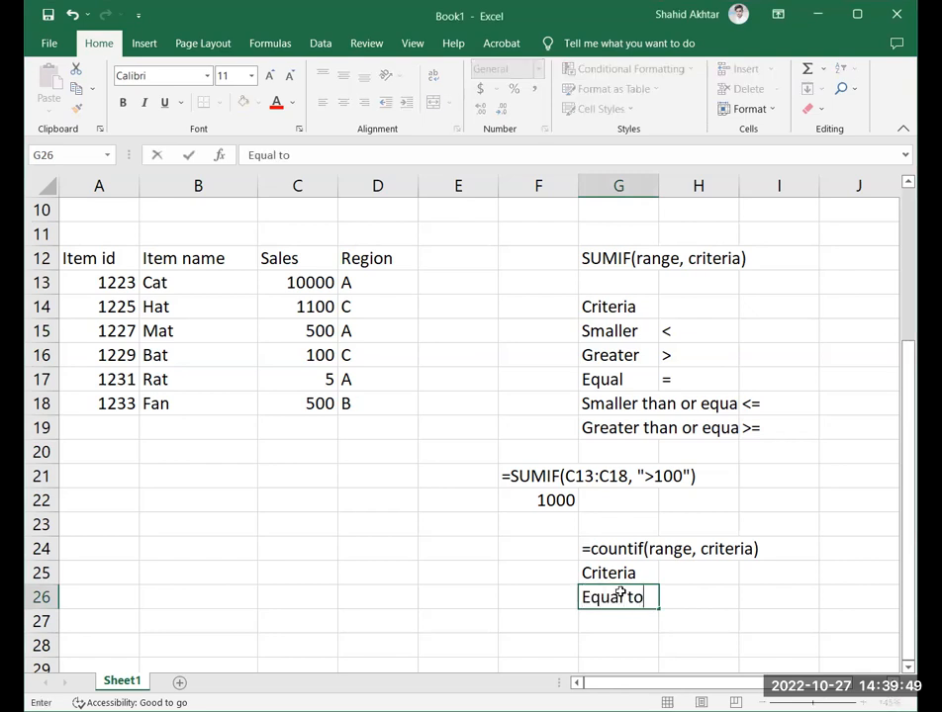
pyautogui.press('Return')
pyautogui.write('G')
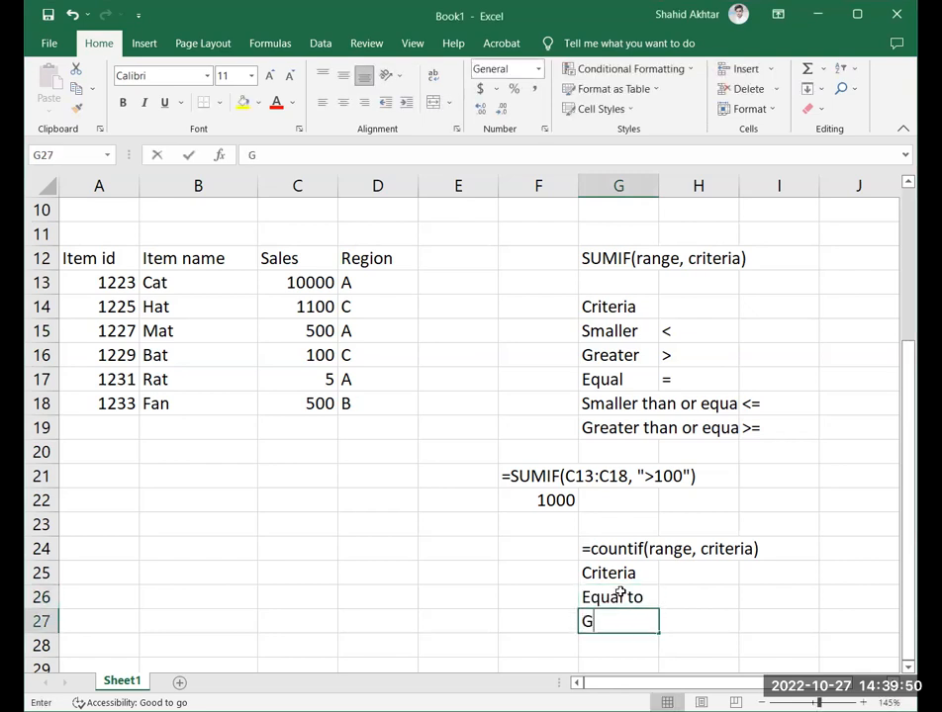
pyautogui.write('reater ')
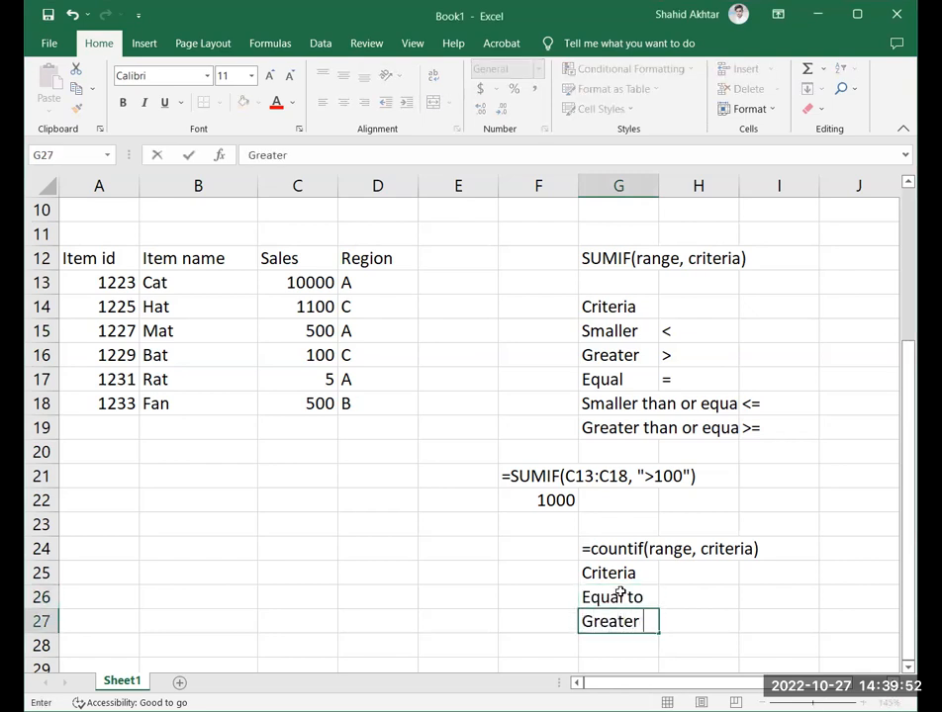
pyautogui.write('or smaller')
pyautogui.press('Return')
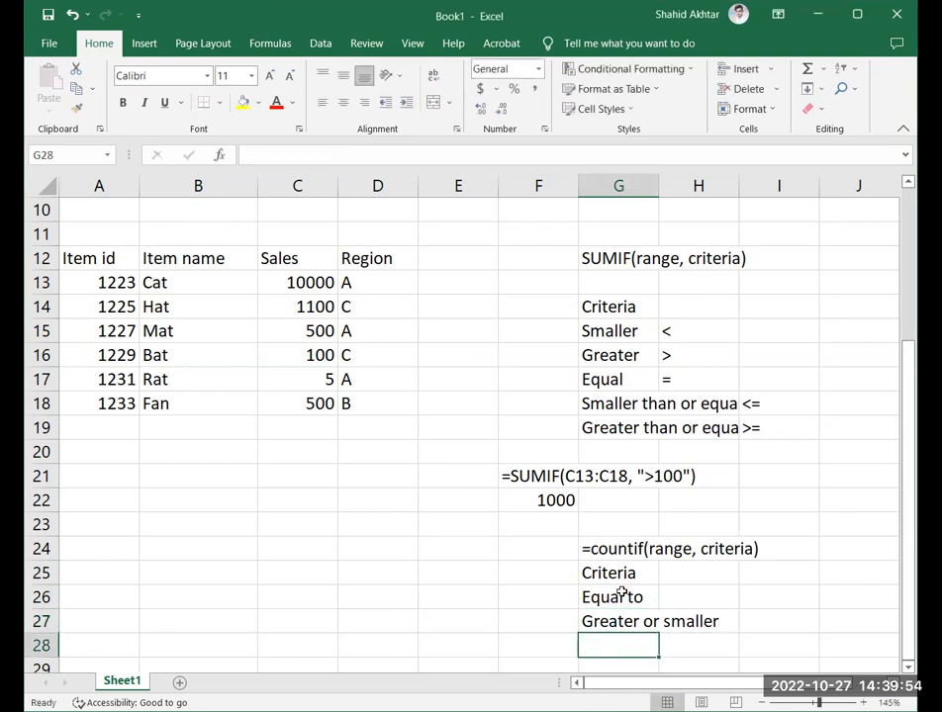
# Copy the five SUMIF criteria names in G15:G19 and paste them from G26 under the countif Criteria heading.
pyautogui.scroll(-2, 634, 589)
pyautogui.scroll(2, 637, 560)
pyautogui.keyDown('ctrl'); pyautogui.scroll(-1, 640, 559); pyautogui.keyUp('ctrl')
pyautogui.scroll(-2, 639, 559)
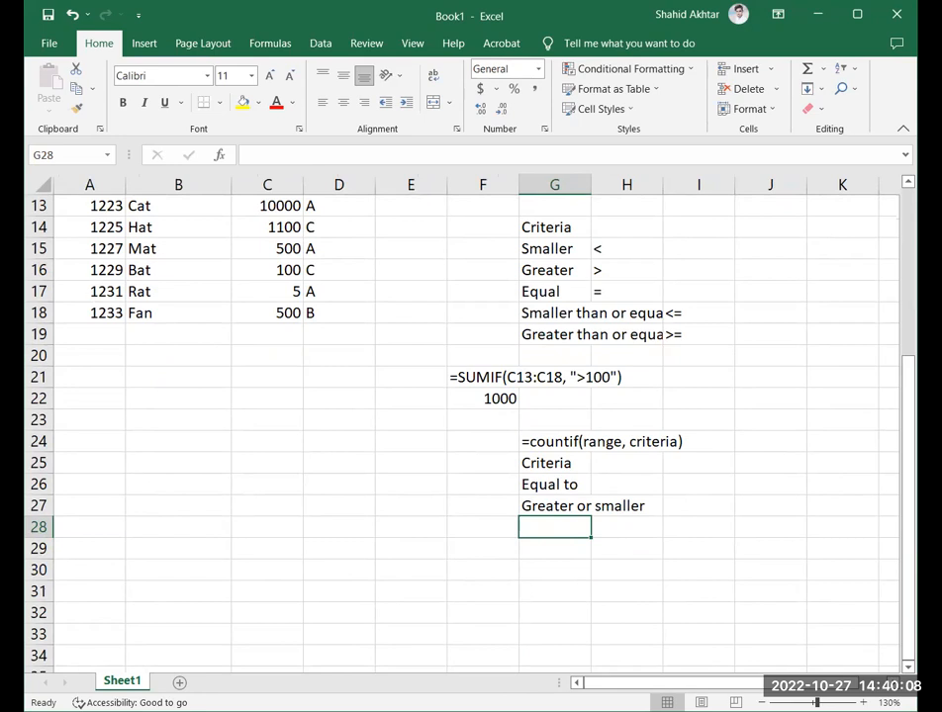
pyautogui.click(700, 459)
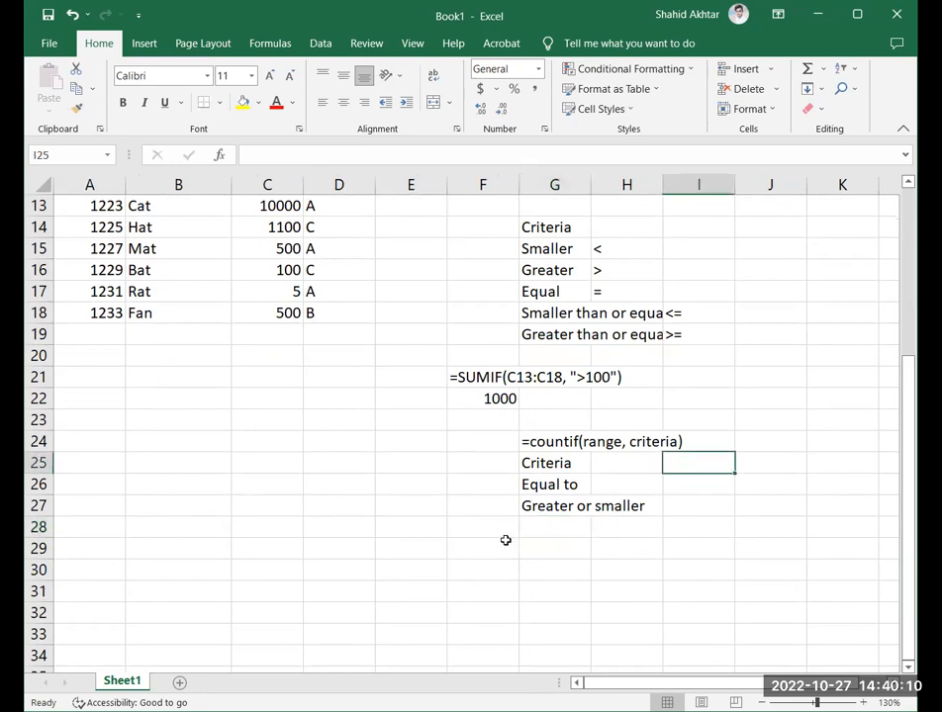
pyautogui.click(475, 541)
pyautogui.scroll(1, 475, 541)
pyautogui.moveTo(552, 313); pyautogui.dragTo(562, 419)
pyautogui.hotkey('ctrl', 'c')
pyautogui.click(554, 552)
pyautogui.hotkey('ctrl', 'v')
pyautogui.press('Right')
pyautogui.press('Right')
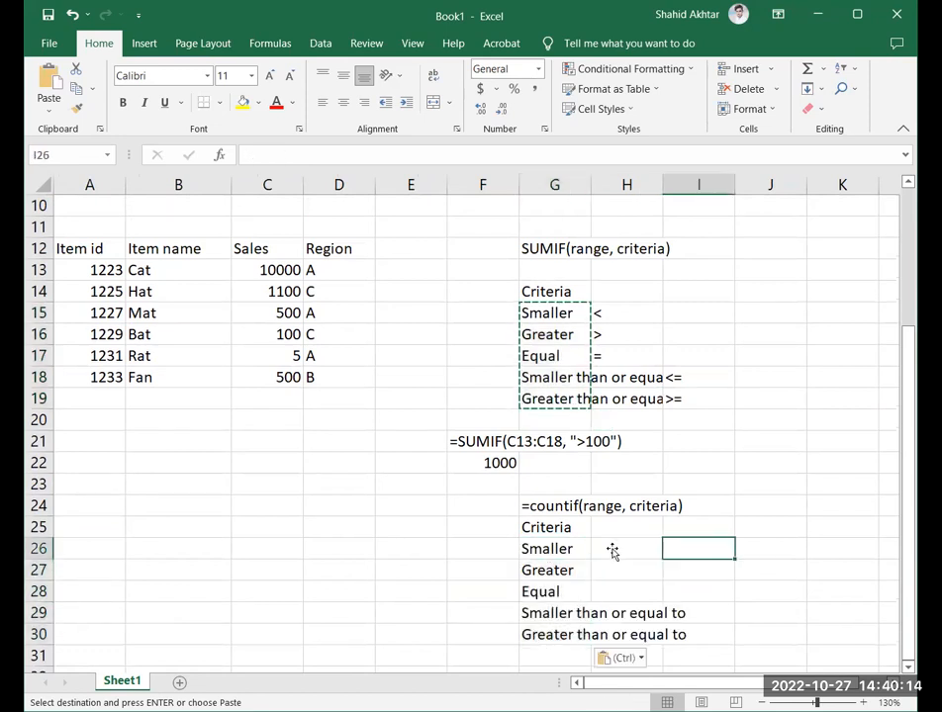
pyautogui.scroll(-1, 608, 550)
pyautogui.scroll(-1, 608, 550)
pyautogui.scroll(2, 389, 453)
pyautogui.click(395, 443)
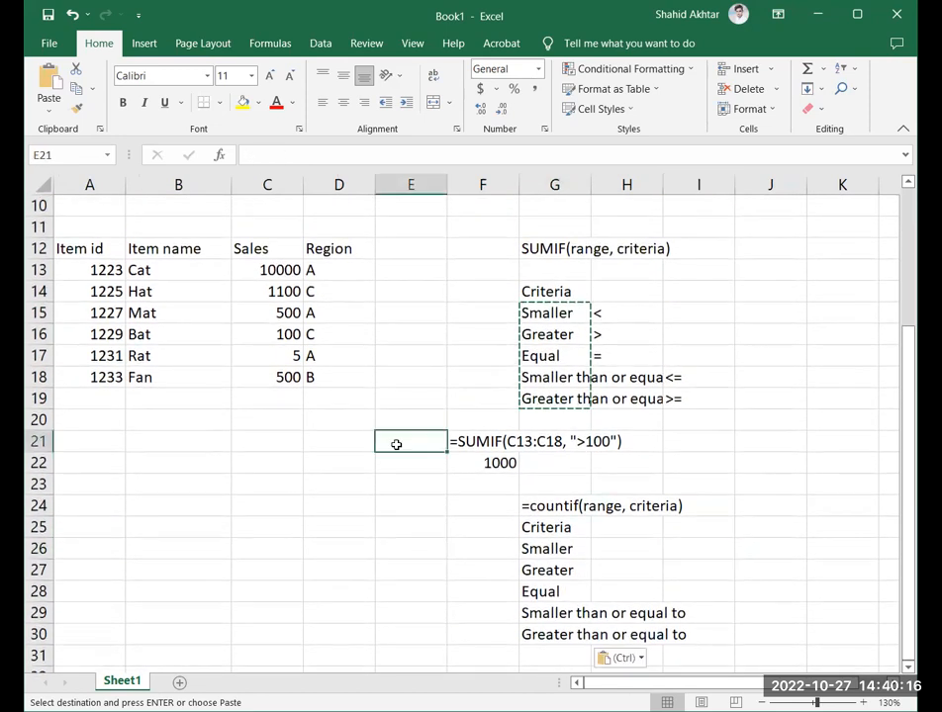
pyautogui.scroll(-2, 395, 443)
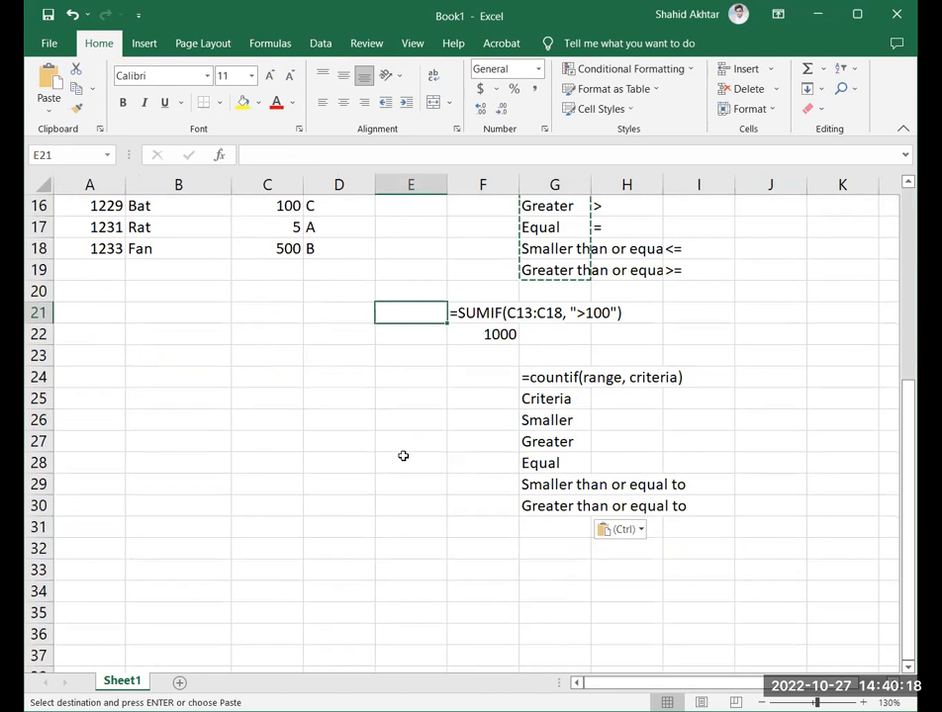
# Enter a COUNTIF formula in D24 over the Region range D13:D18 with an empty quoted criterion.
pyautogui.click(486, 526)
pyautogui.scroll(2, 431, 467)
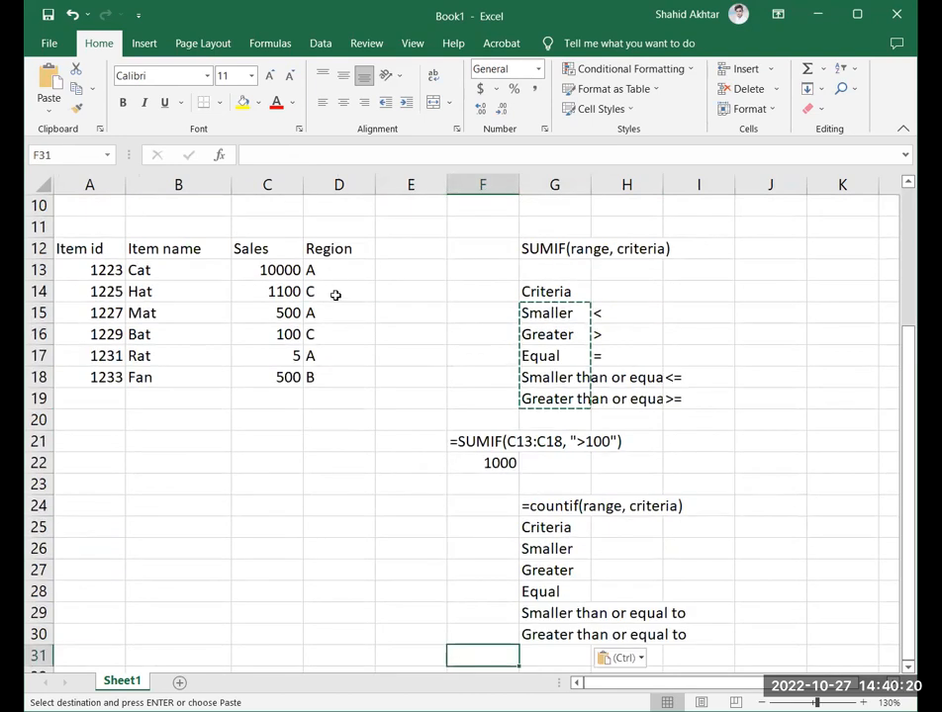
pyautogui.moveTo(334, 271); pyautogui.dragTo(339, 372)
pyautogui.click(346, 499)
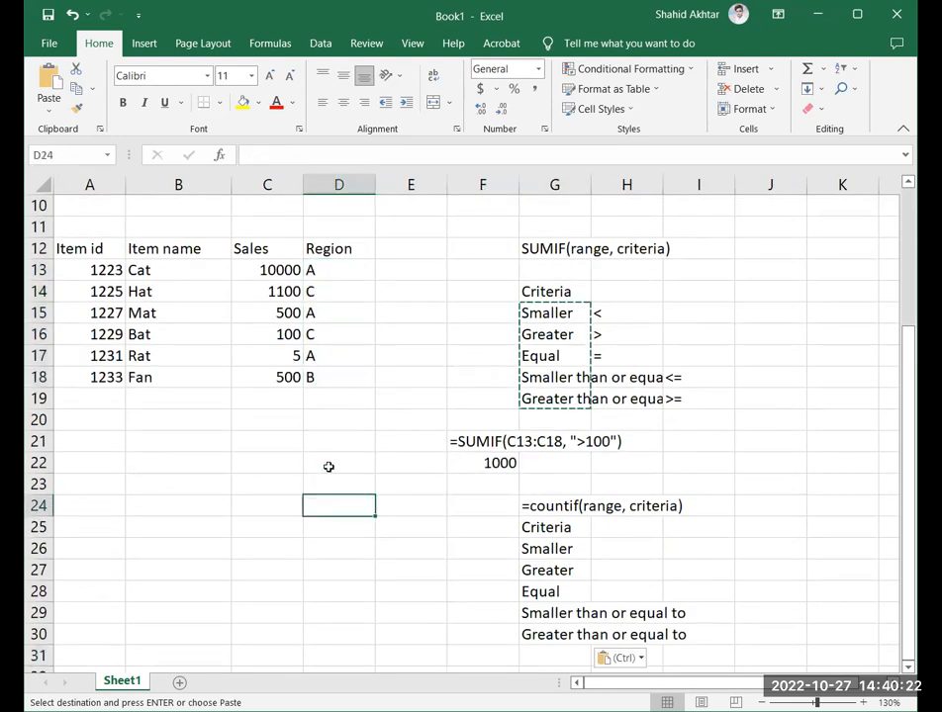
pyautogui.write('=')
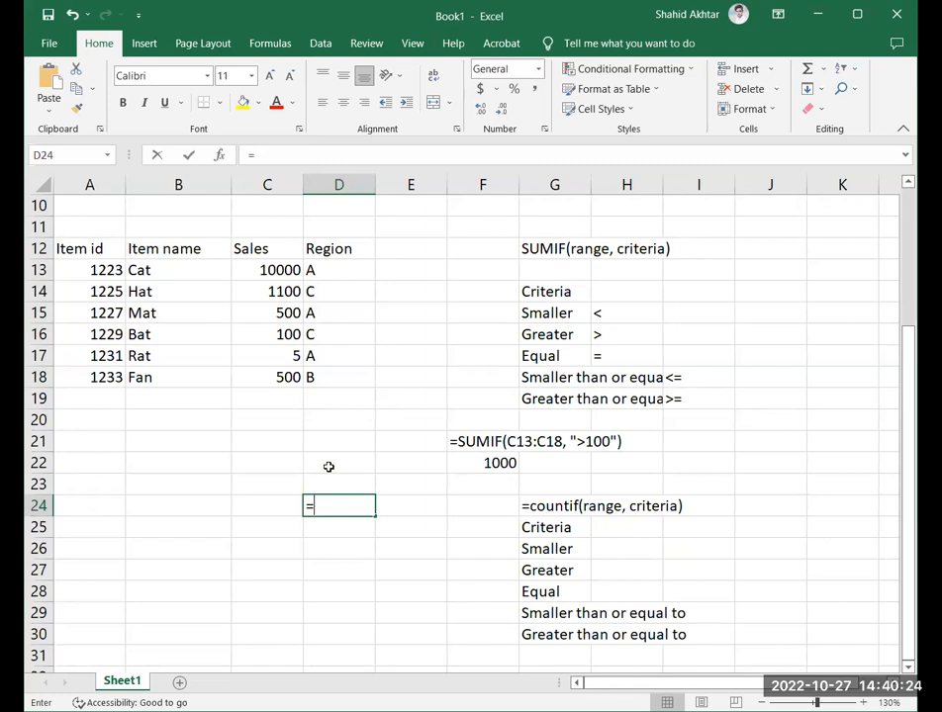
pyautogui.write('countif(')
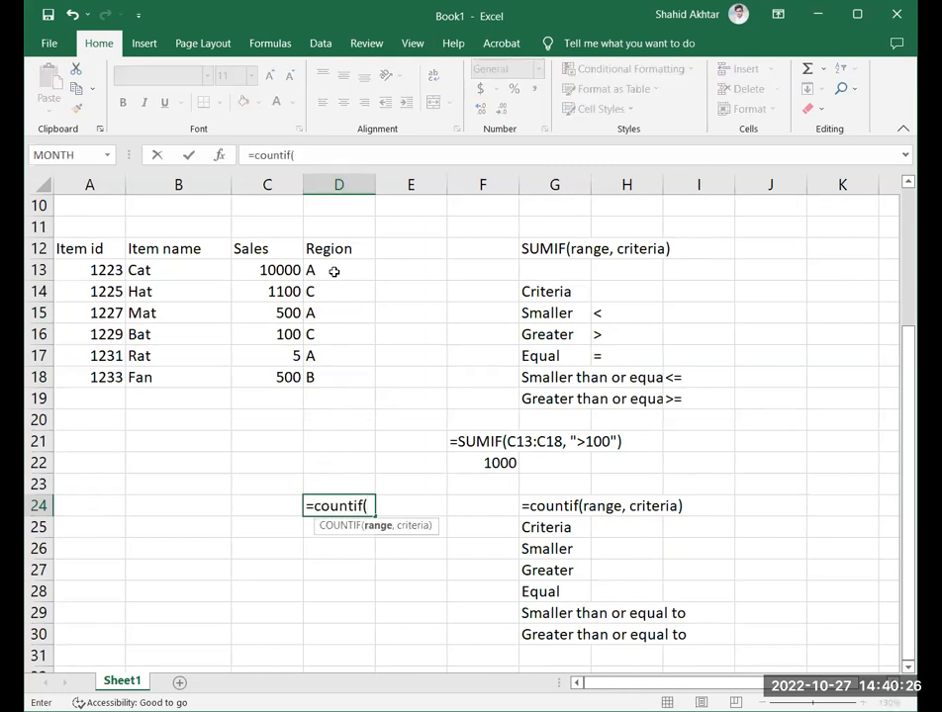
pyautogui.click(331, 270)
pyautogui.moveTo(340, 381); pyautogui.dragTo(341, 381)
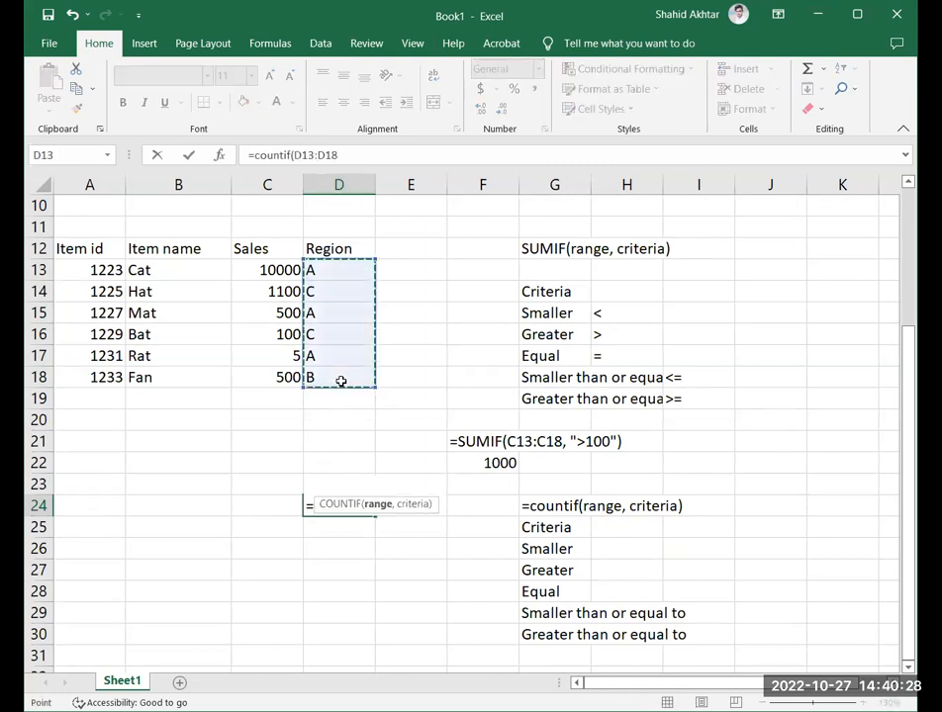
pyautogui.write(',')
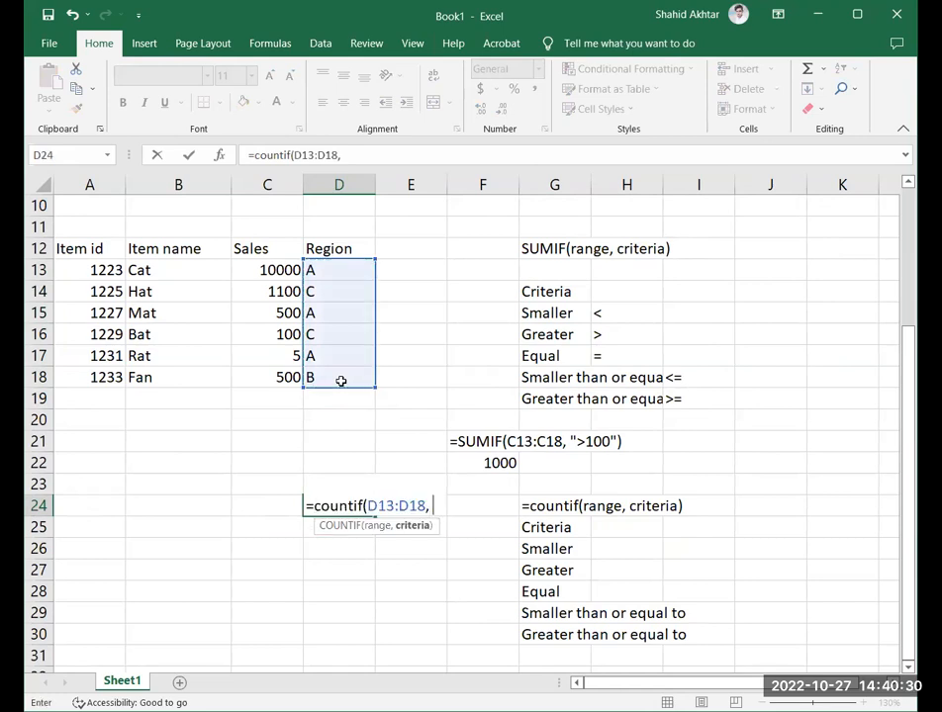
pyautogui.write(' ""')
pyautogui.press('Left')
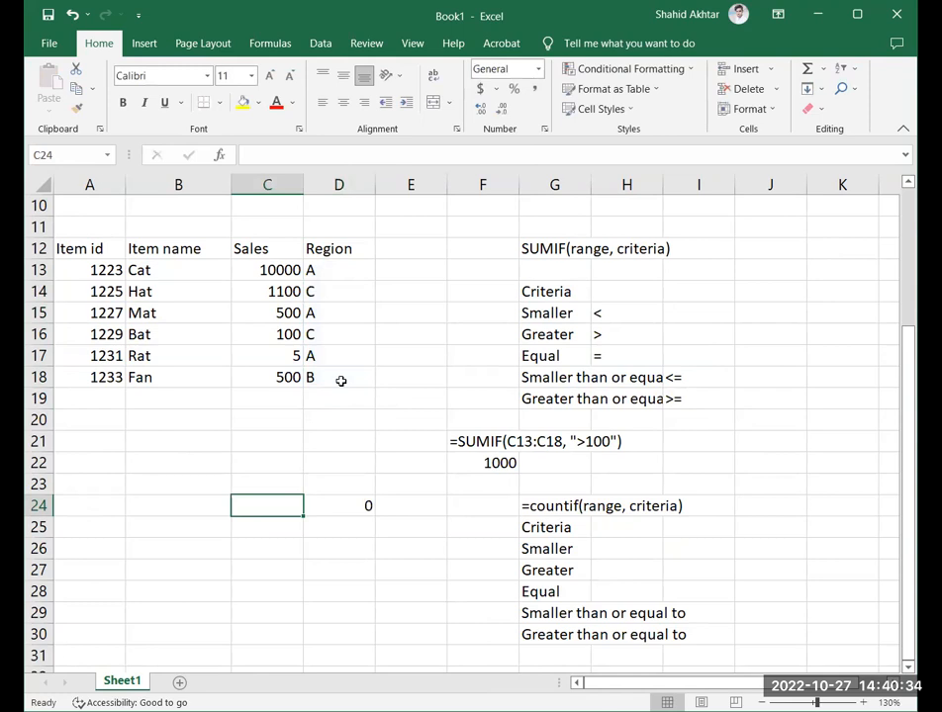
# Set the criterion of the COUNTIF formula in D24 to "=A" and check it against the Region column.
pyautogui.click(368, 504)
pyautogui.click(357, 157)
pyautogui.write('=A')
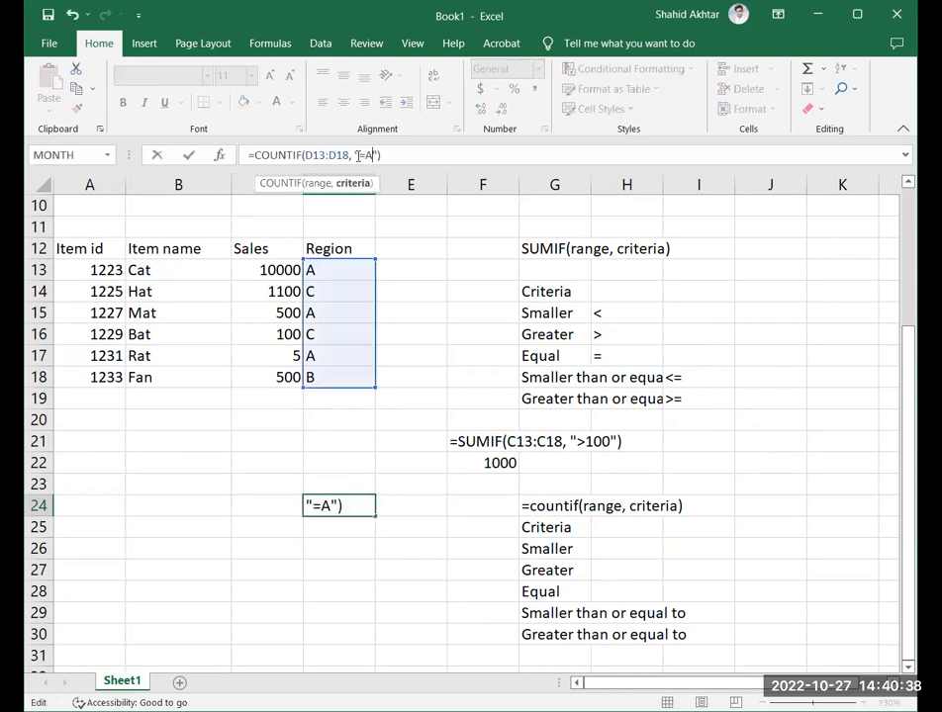
pyautogui.press('Return')
pyautogui.click(368, 503)
pyautogui.moveTo(339, 270); pyautogui.dragTo(344, 376)
pyautogui.click(377, 365)
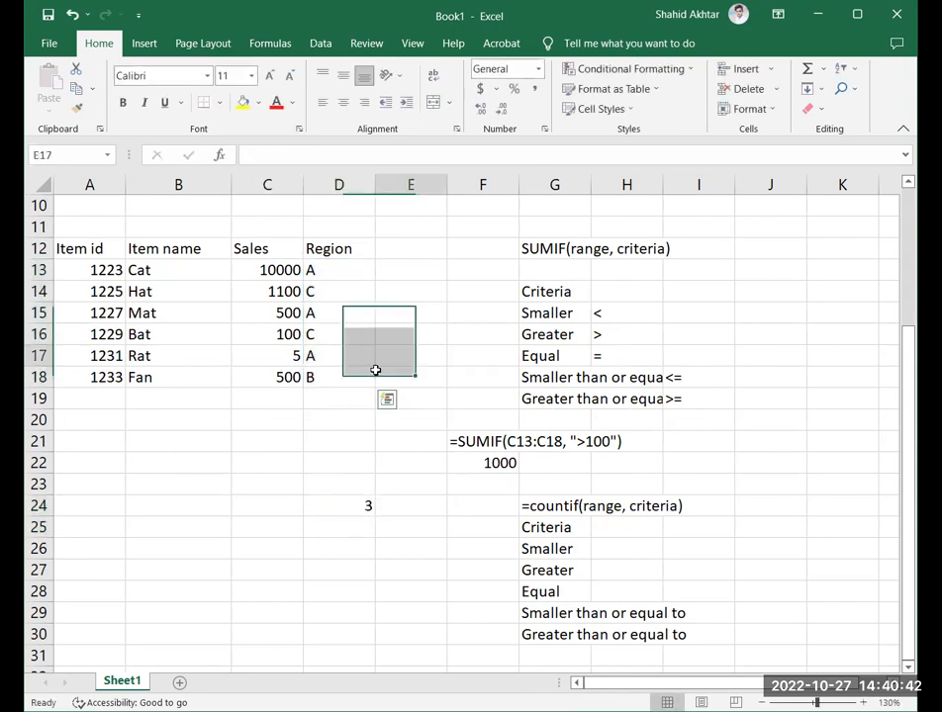
# Turn the COUNTIF formula in D24 into a text note with a leading apostrophe.
pyautogui.click(356, 505)
pyautogui.click(244, 157)
pyautogui.write("'")
pyautogui.press('Return')
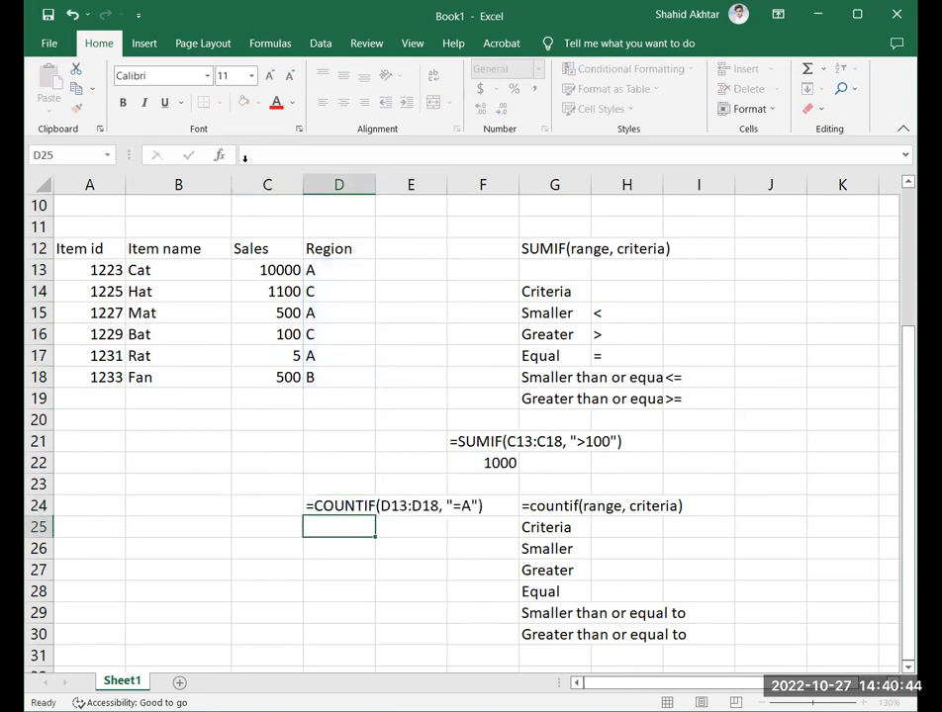
# Copy the COUNTIF text note from D24 into C23.
pyautogui.click(374, 501)
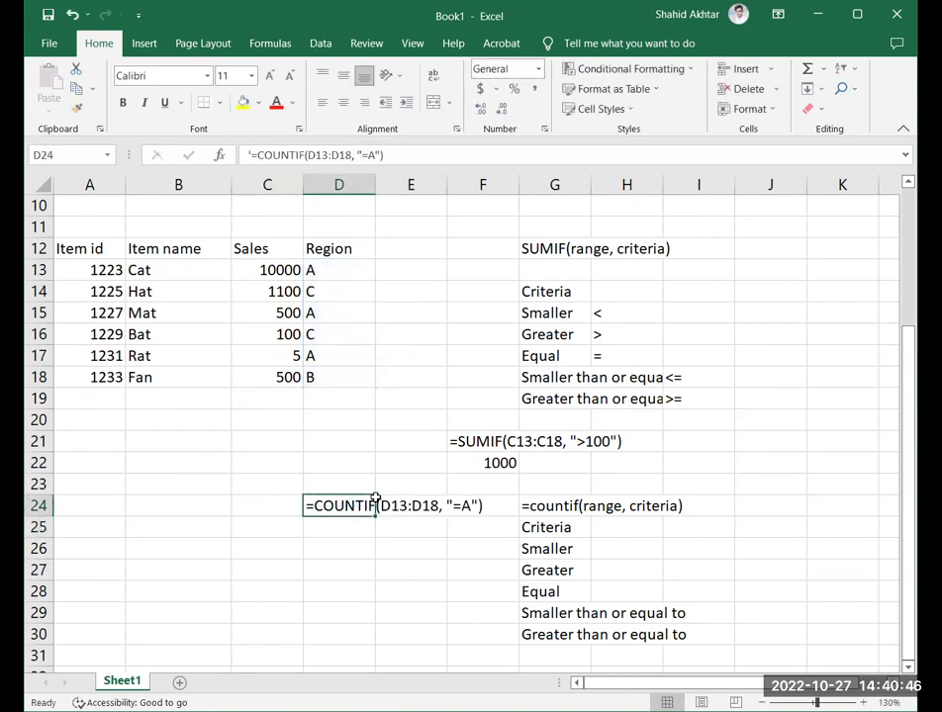
pyautogui.hotkey('ctrl', 'c')
pyautogui.click(350, 531)
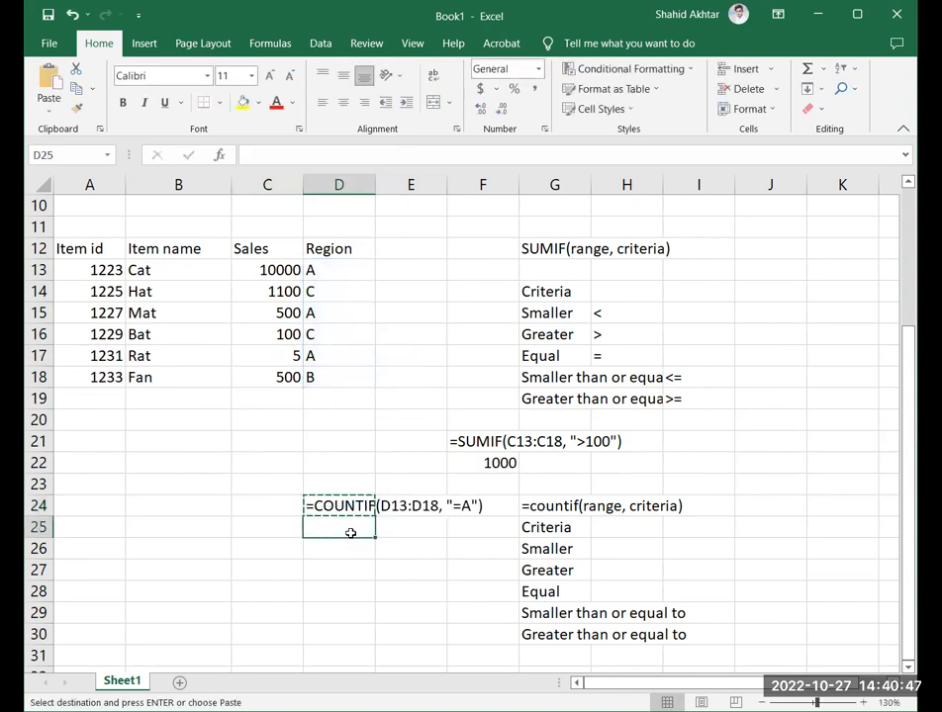
pyautogui.click(244, 508)
pyautogui.click(247, 480)
pyautogui.hotkey('ctrl', 'v')
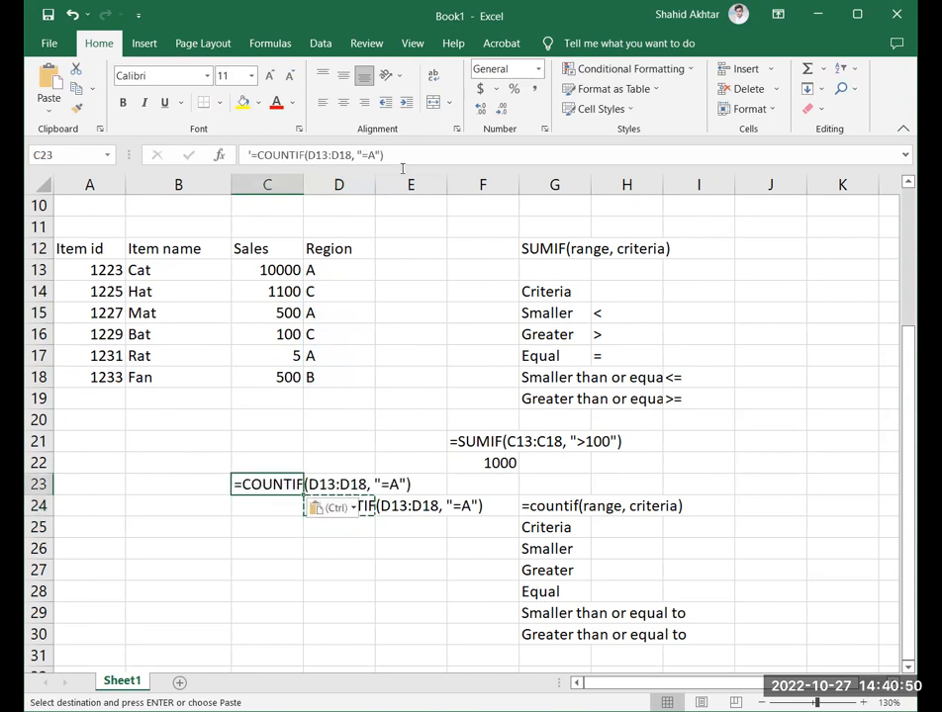
# Change the criterion in the C23 COUNTIF note to ">100".
pyautogui.moveTo(376, 156); pyautogui.dragTo(361, 155)
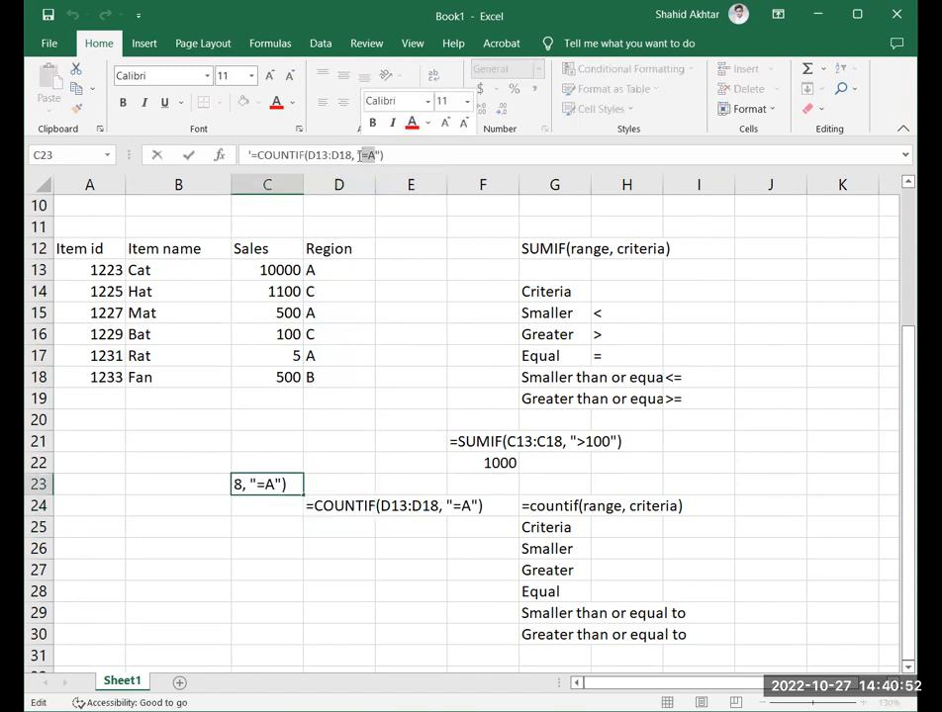
pyautogui.write('>100')
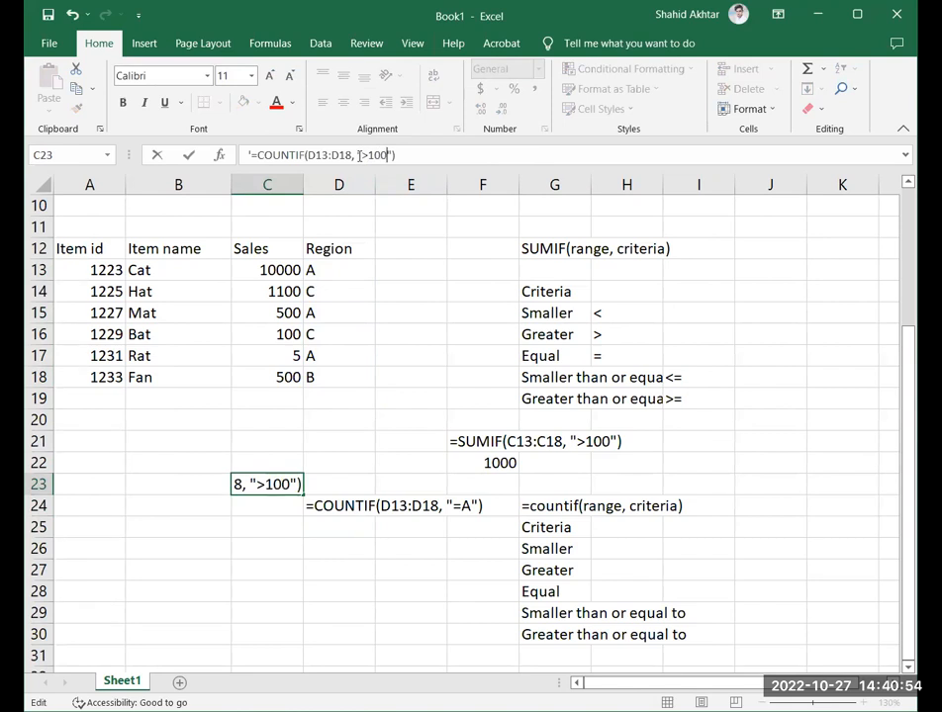
pyautogui.press('Return')
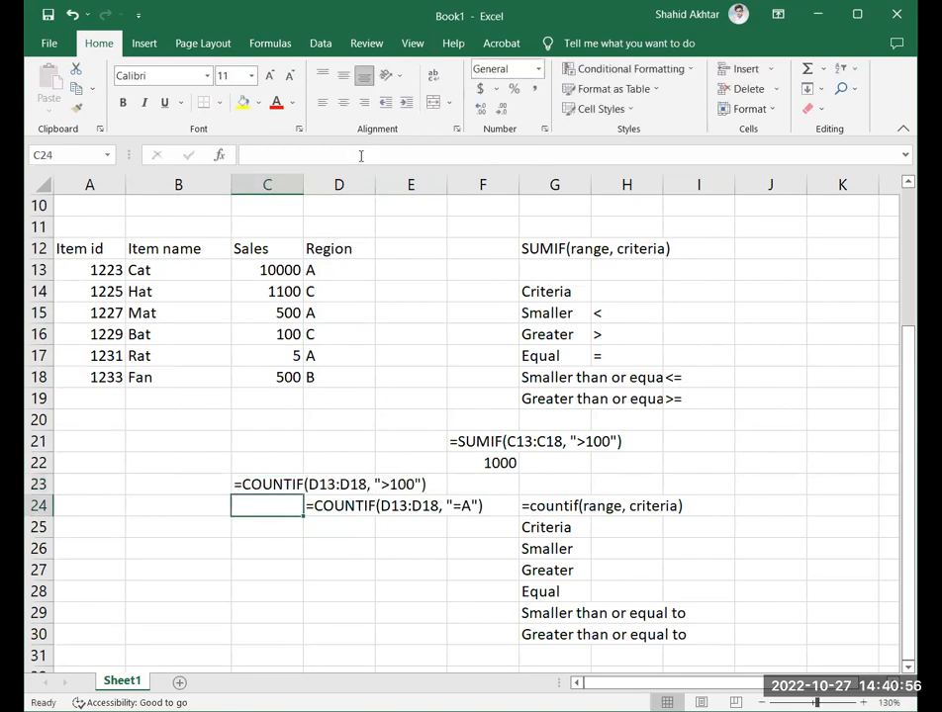
pyautogui.press('Up')
pyautogui.click(247, 154)
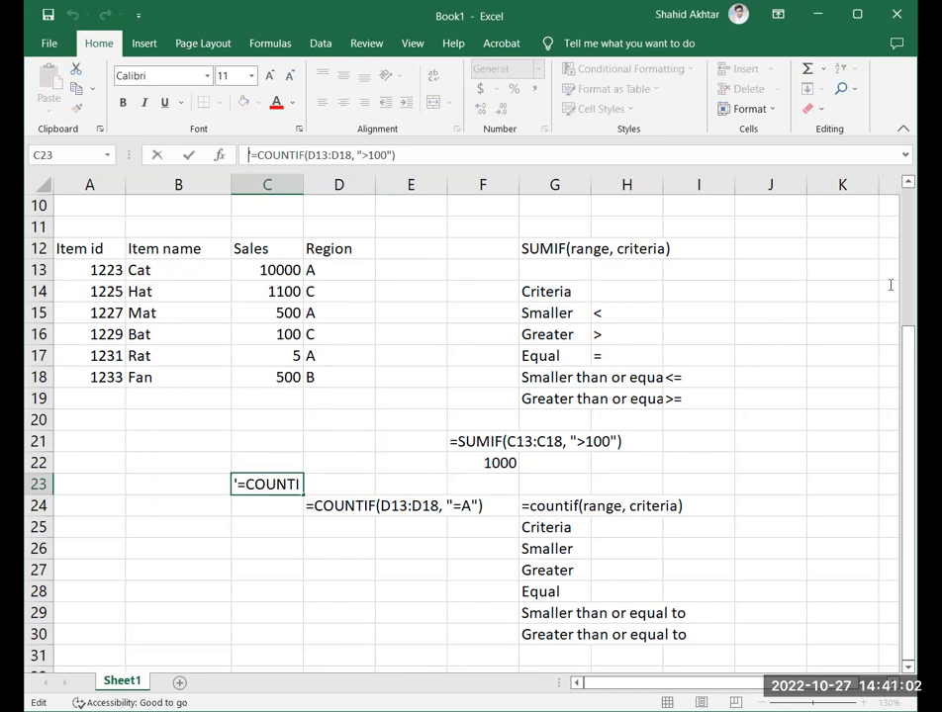
pyautogui.click(252, 481)
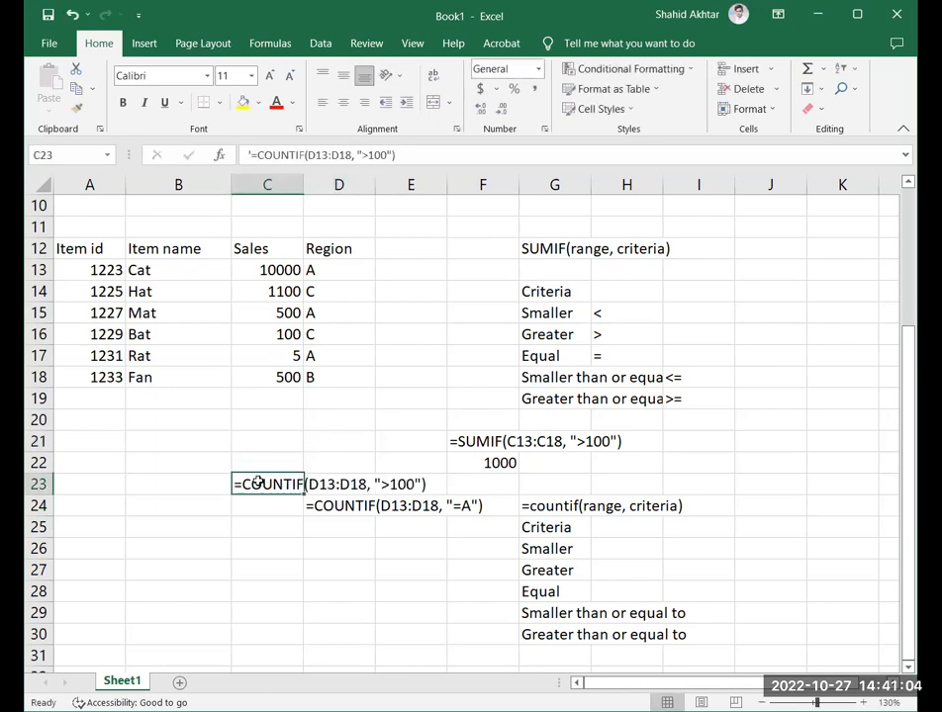
# Move the ">100" COUNTIF note from C23 to D25, below the "=A" note.
pyautogui.hotkey('ctrl', 'x')
pyautogui.click(366, 528)
pyautogui.hotkey('ctrl', 'v')
pyautogui.click(198, 527)
pyautogui.click(153, 455)
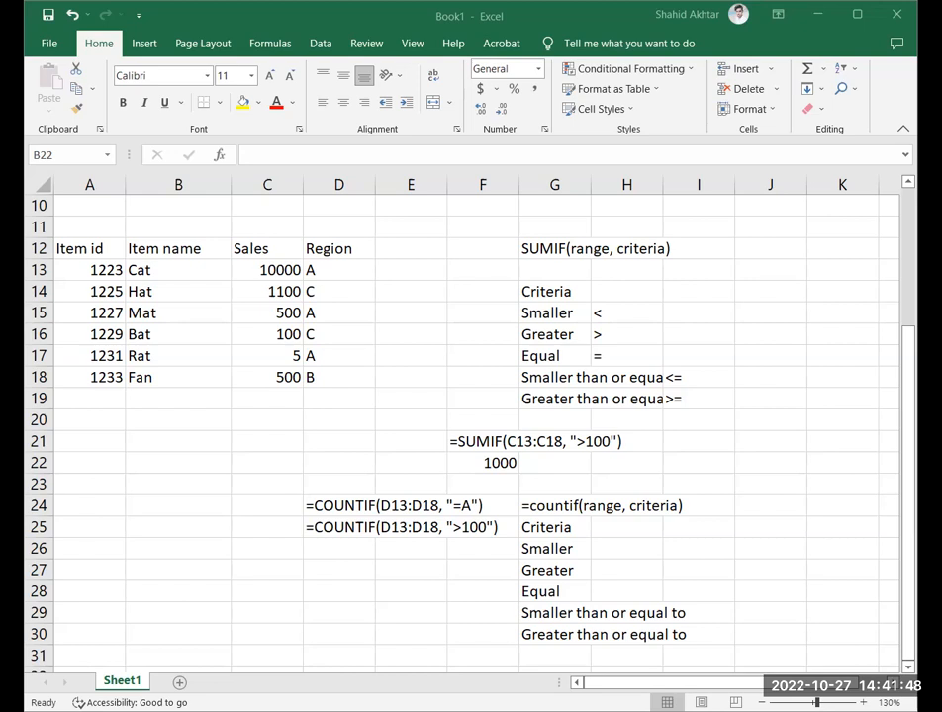
# Copy the ">100" COUNTIF note from D25 into D26.
pyautogui.click(411, 549)
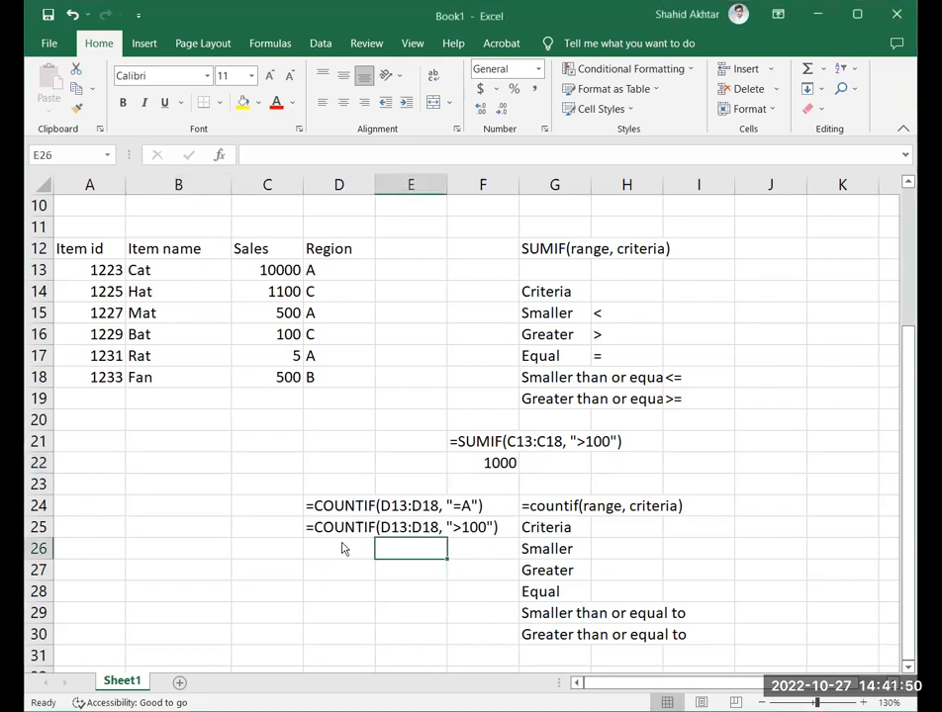
pyautogui.click(343, 530)
pyautogui.hotkey('ctrl', 'c')
pyautogui.click(330, 550)
pyautogui.hotkey('ctrl', 'v')
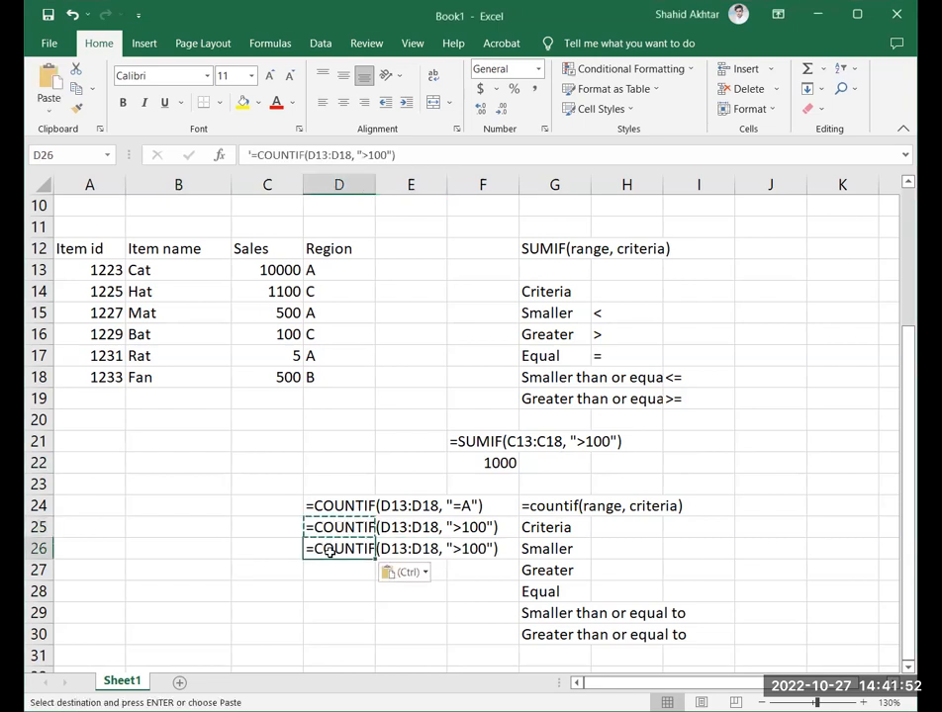
# Replace the criterion in the D26 COUNTIF note with the wildcard "=*t".
pyautogui.moveTo(387, 155); pyautogui.dragTo(362, 155)
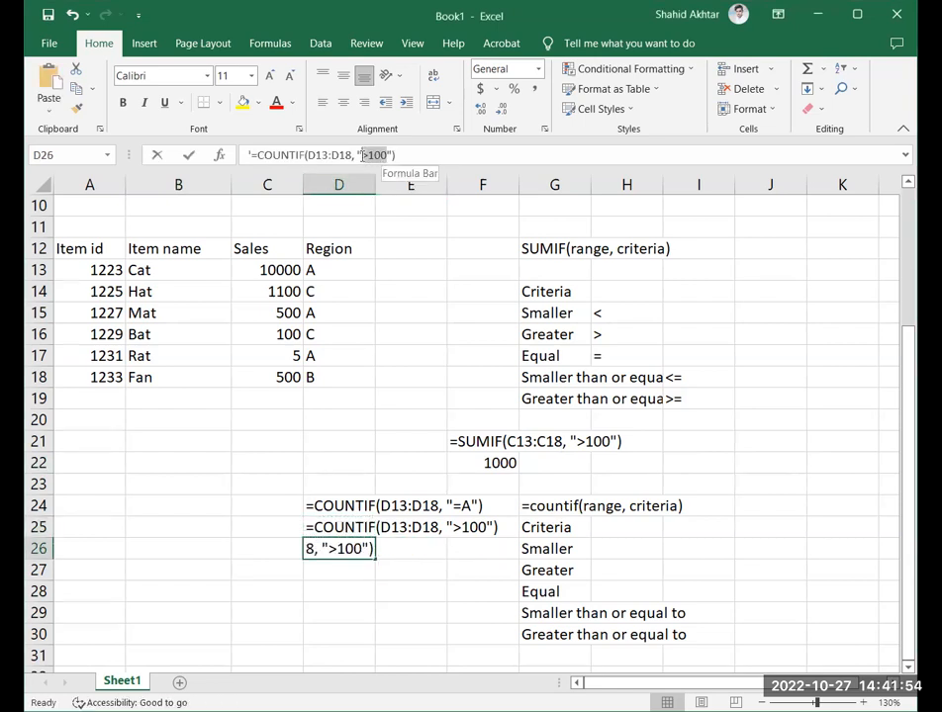
pyautogui.write('*')
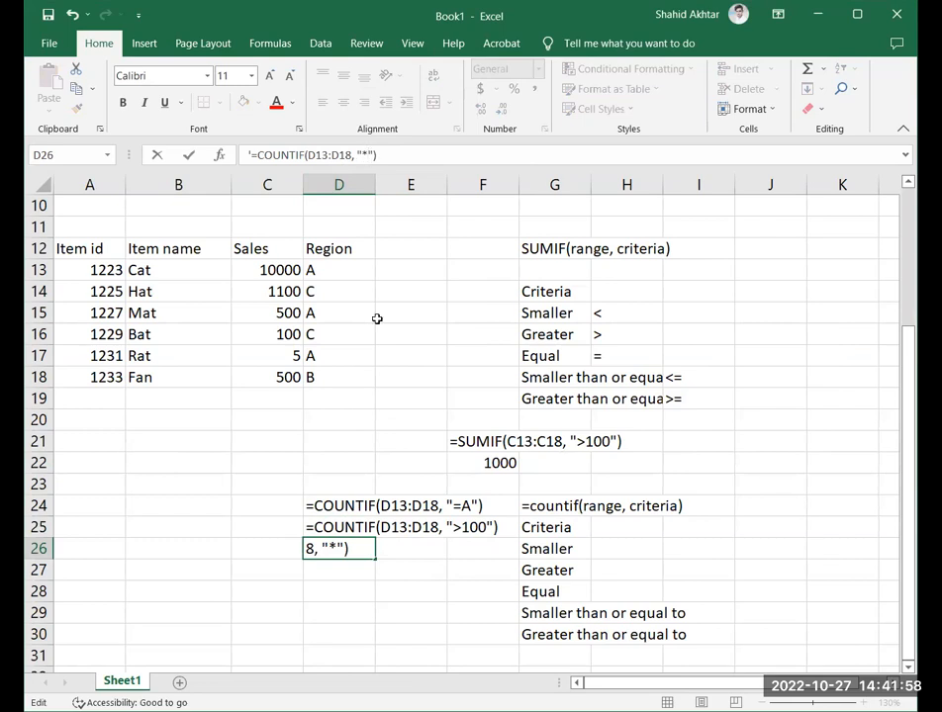
pyautogui.write('t')
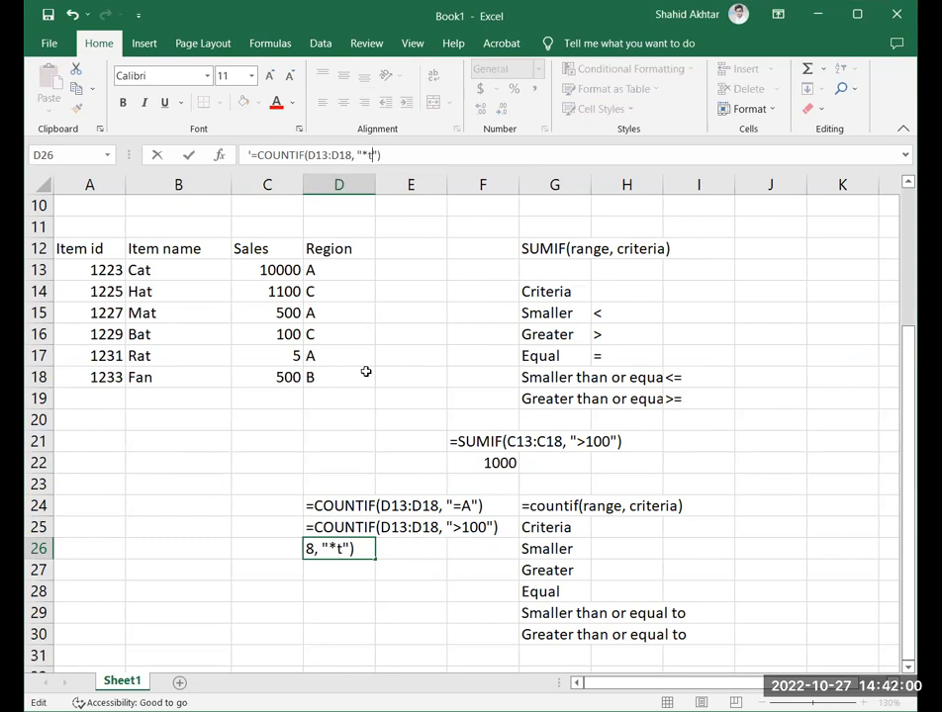
pyautogui.click(362, 156)
pyautogui.write('=')
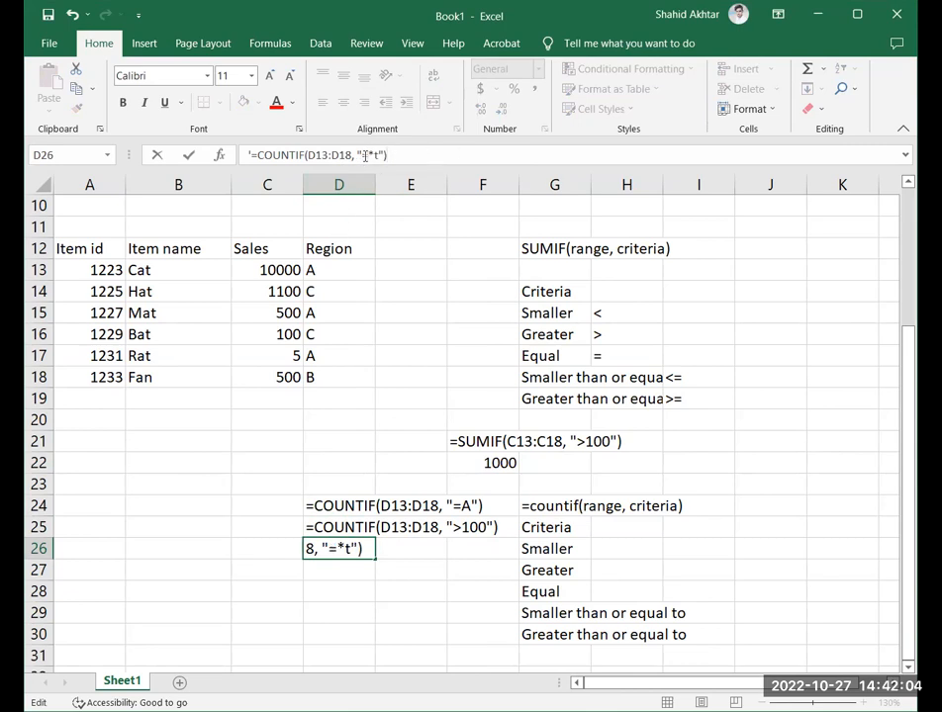
# Remove the leading apostrophe in D26 to make it a live formula, and try to repoint its range to the item names B13:B18.
pyautogui.click(249, 156)
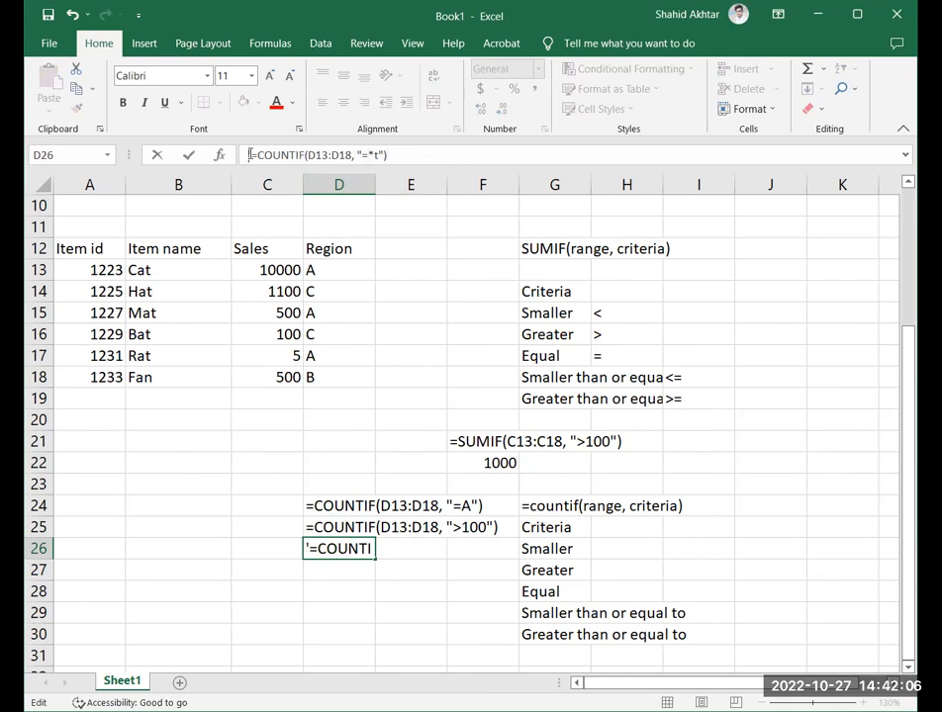
pyautogui.press('Delete')
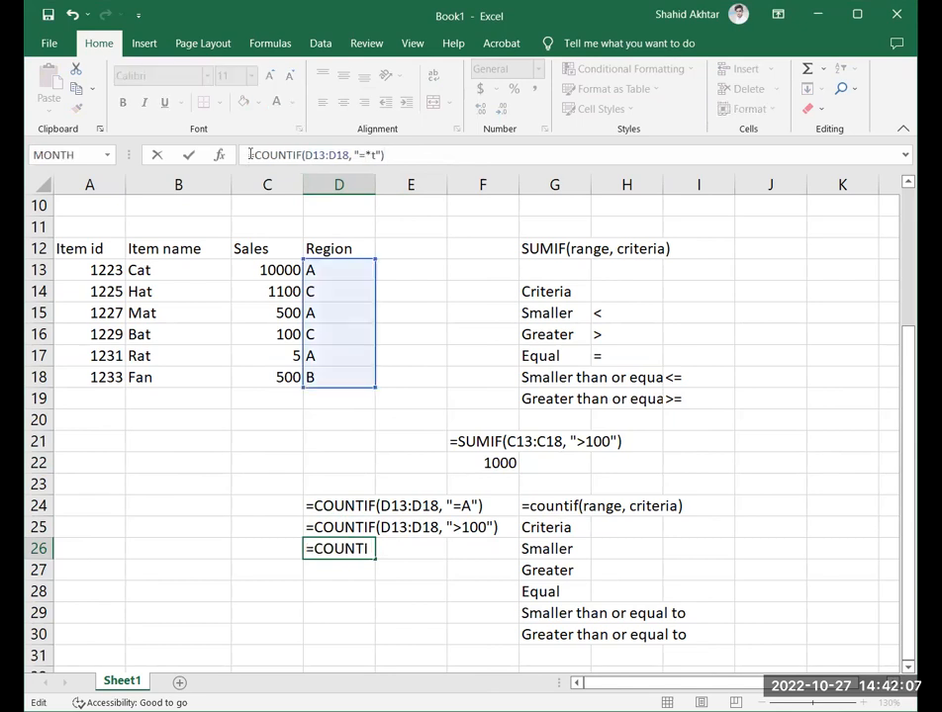
pyautogui.click(337, 155)
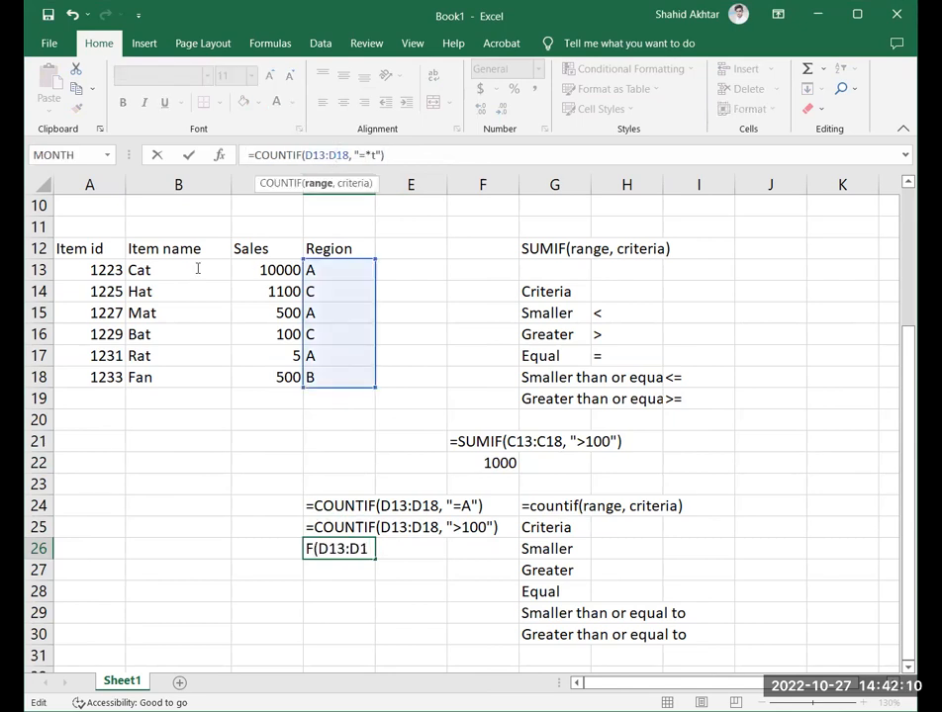
pyautogui.moveTo(196, 269); pyautogui.dragTo(198, 379)
pyautogui.click(315, 525)
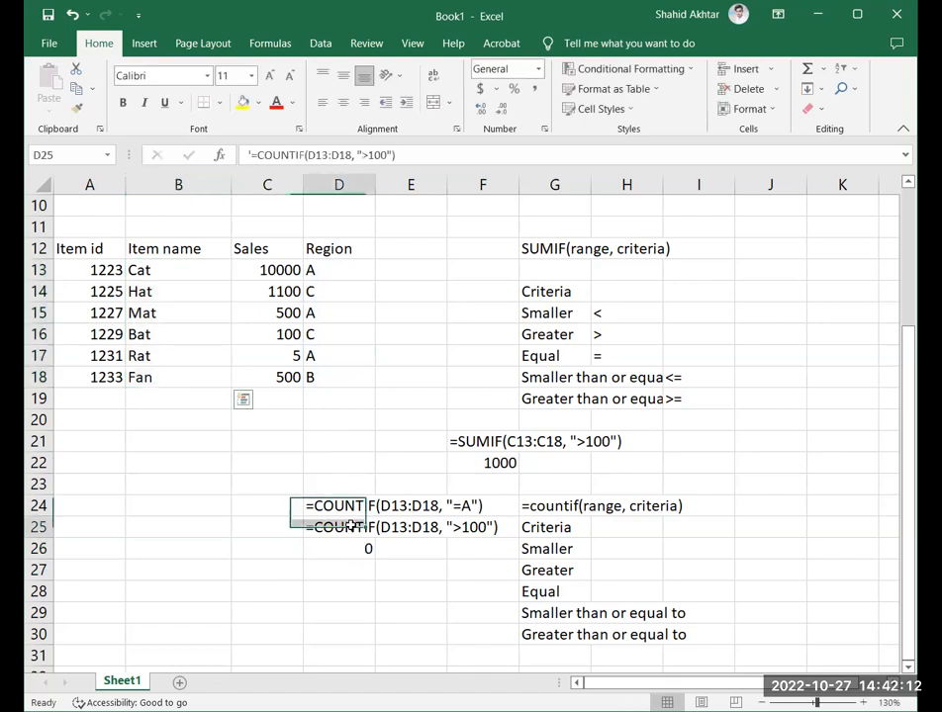
# Move the wildcard COUNTIF formula from D26 to B23.
pyautogui.click(351, 549)
pyautogui.hotkey('ctrl', 'x')
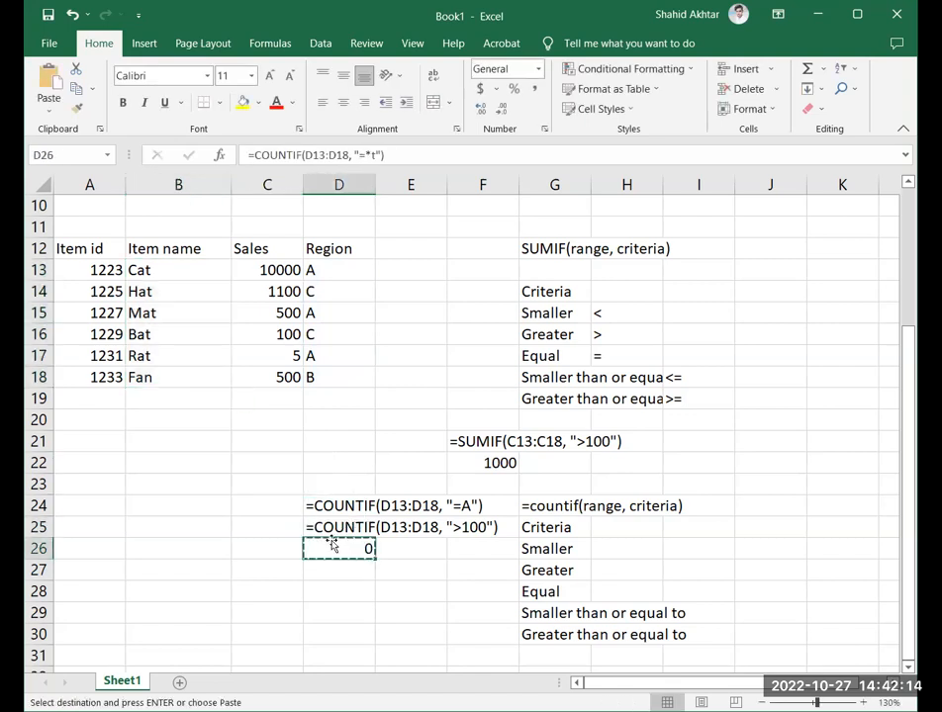
pyautogui.click(185, 482)
pyautogui.hotkey('ctrl', 'v')
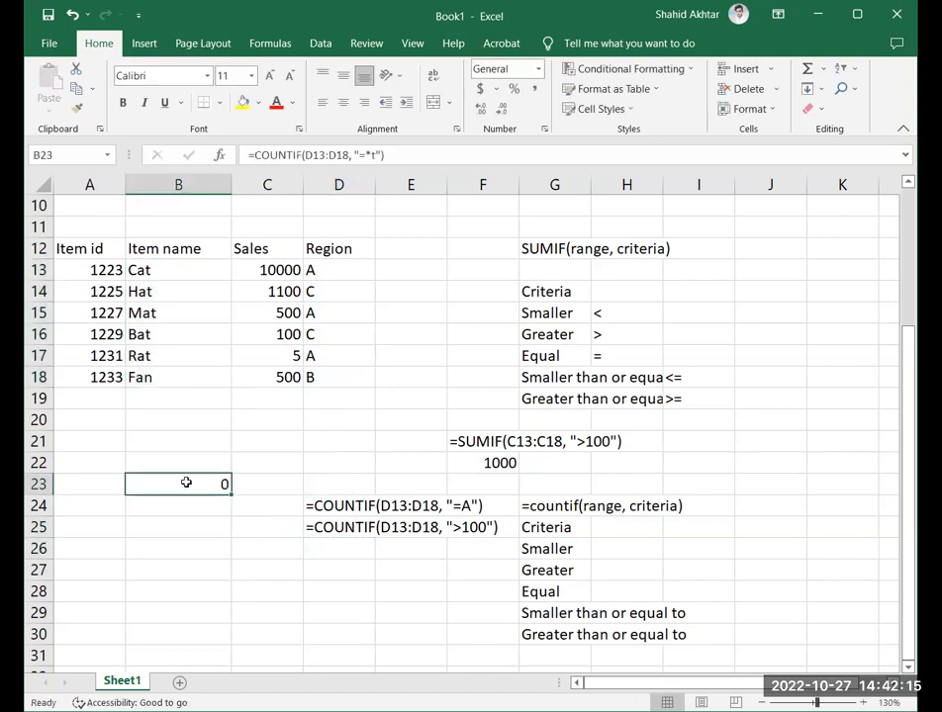
# Change the range of the COUNTIF formula in B23 to the item names B13:B18, keeping the criterion "=*t".
pyautogui.click(333, 155)
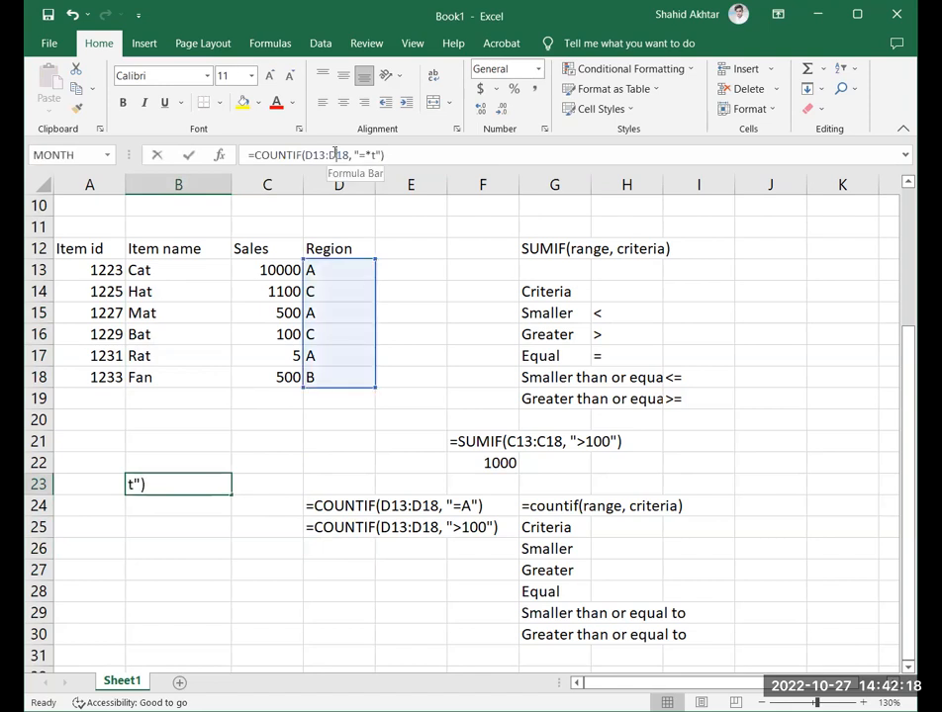
pyautogui.click(357, 154)
pyautogui.moveTo(365, 155); pyautogui.dragTo(371, 154)
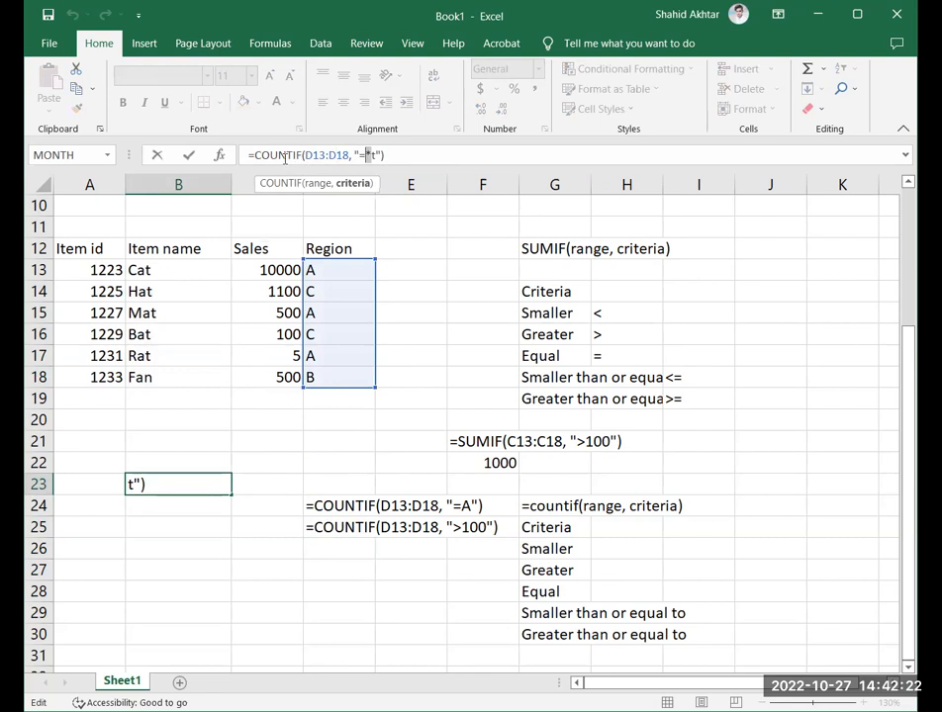
pyautogui.moveTo(306, 154); pyautogui.dragTo(349, 155)
pyautogui.click(168, 270)
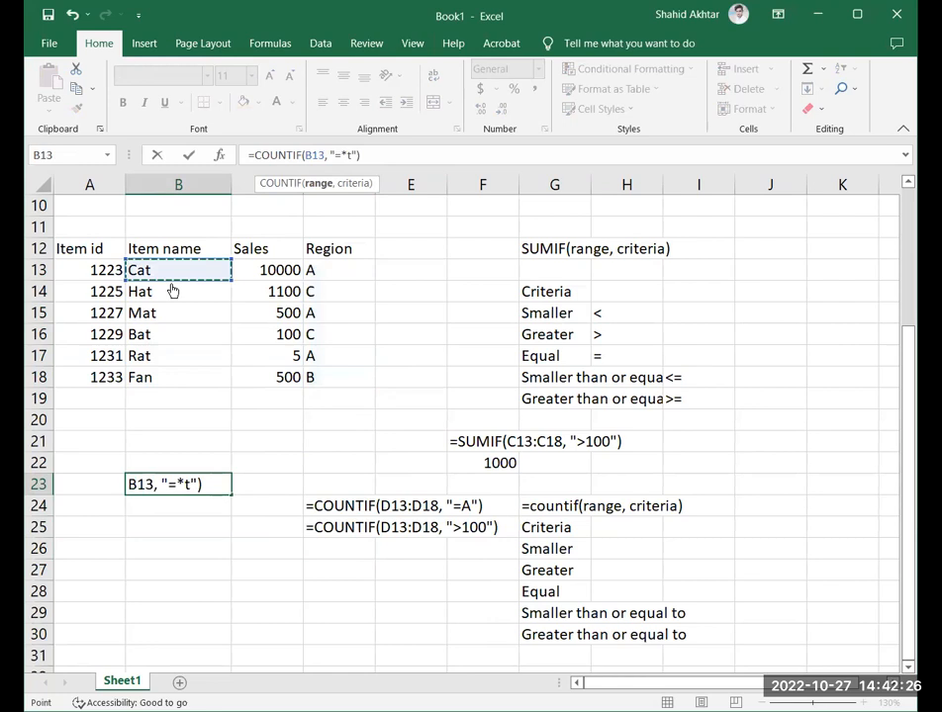
pyautogui.hotkey('ctrl', 'shift', 'Down')
pyautogui.press('Return')
pyautogui.click(214, 487)
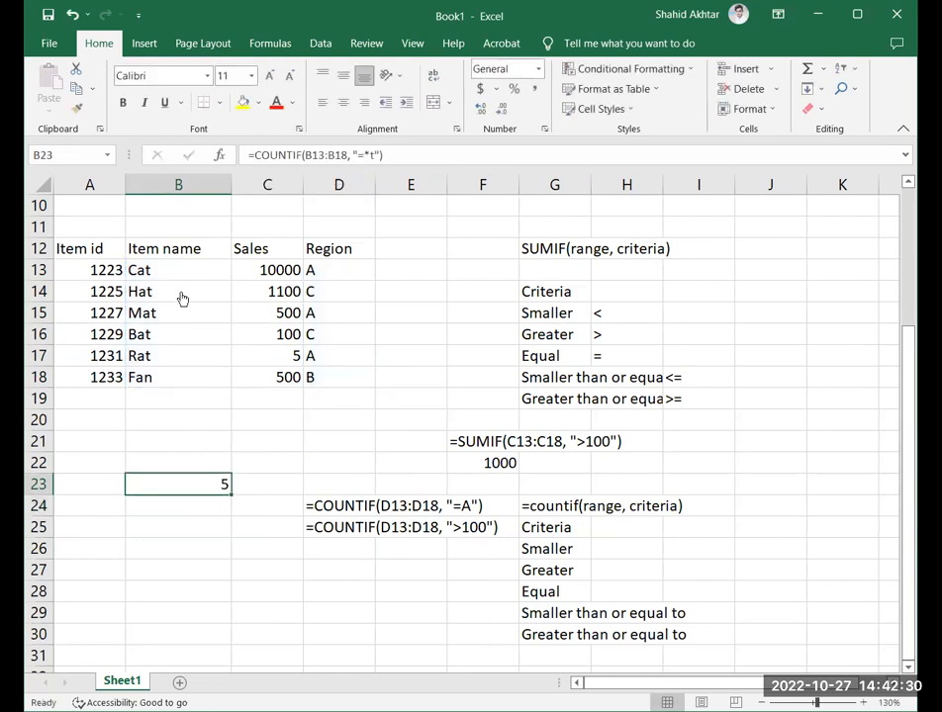
# Move the wildcard COUNTIF formula from B23 back to D26, below the other COUNTIF examples.
pyautogui.moveTo(174, 271); pyautogui.dragTo(176, 358)
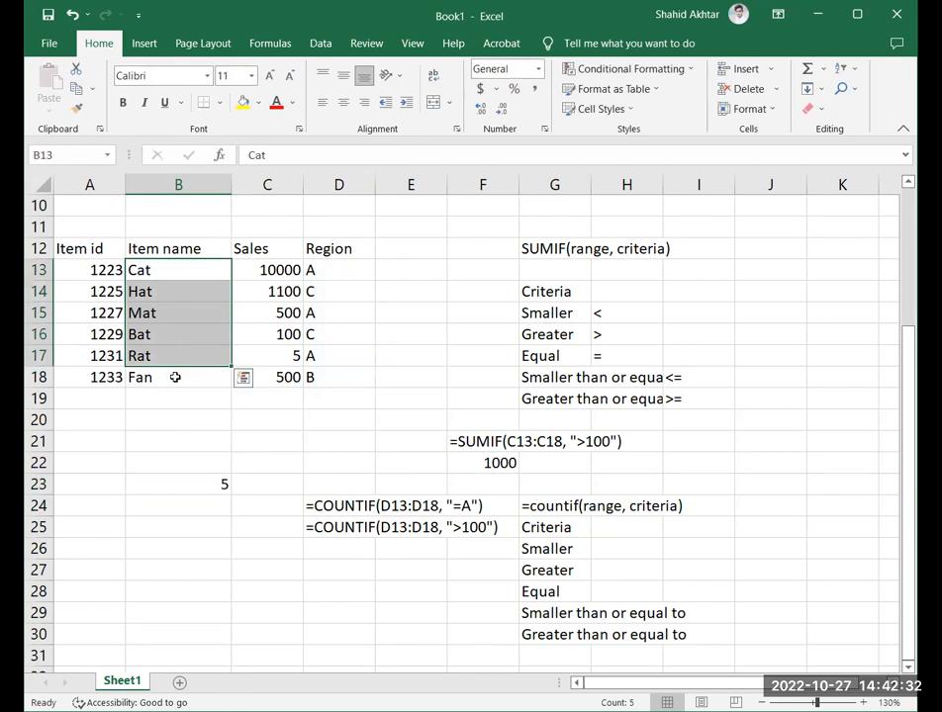
pyautogui.click(173, 383)
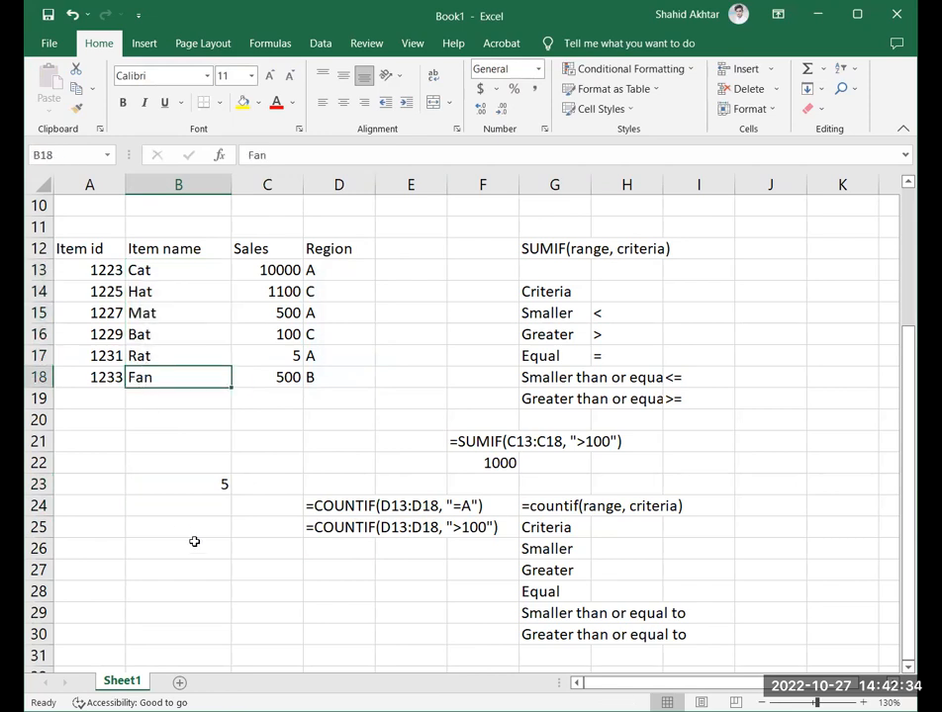
pyautogui.click(209, 483)
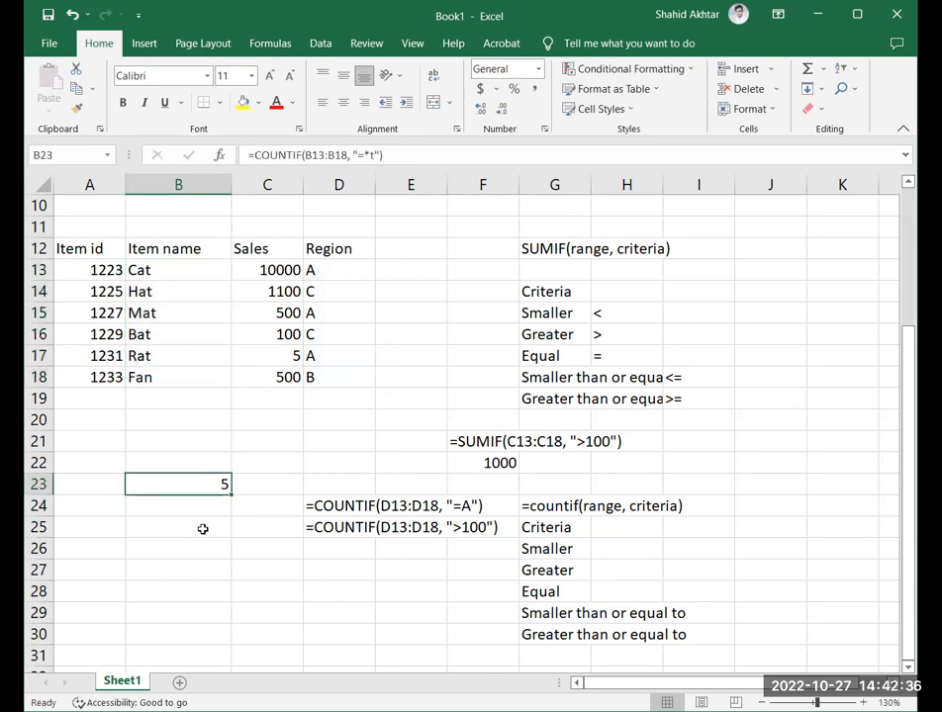
pyautogui.hotkey('ctrl', 'c')
pyautogui.click(352, 552)
pyautogui.press('Return')
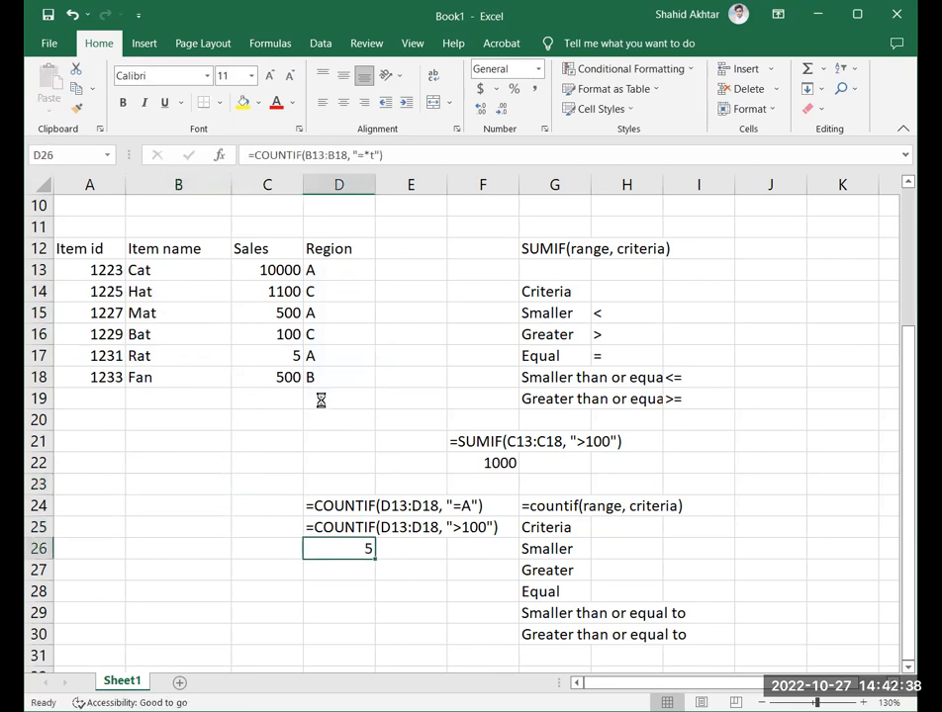
# Turn the COUNTIF formula in D26 into a text note by adding a leading apostrophe.
pyautogui.click(251, 155)
pyautogui.press('Return')
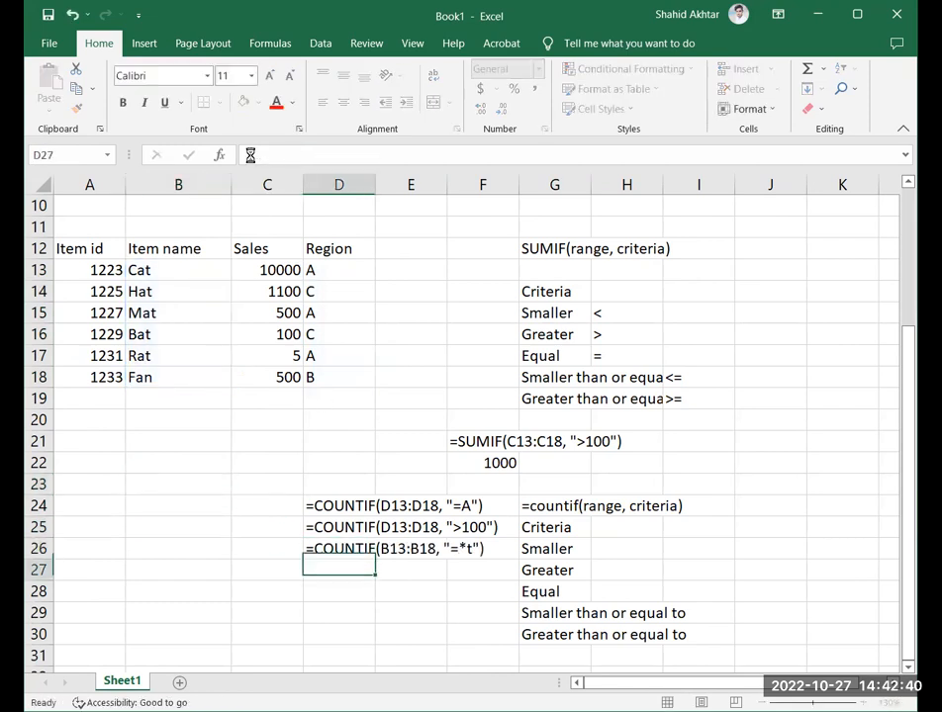
pyautogui.click(366, 374)
pyautogui.click(370, 607)
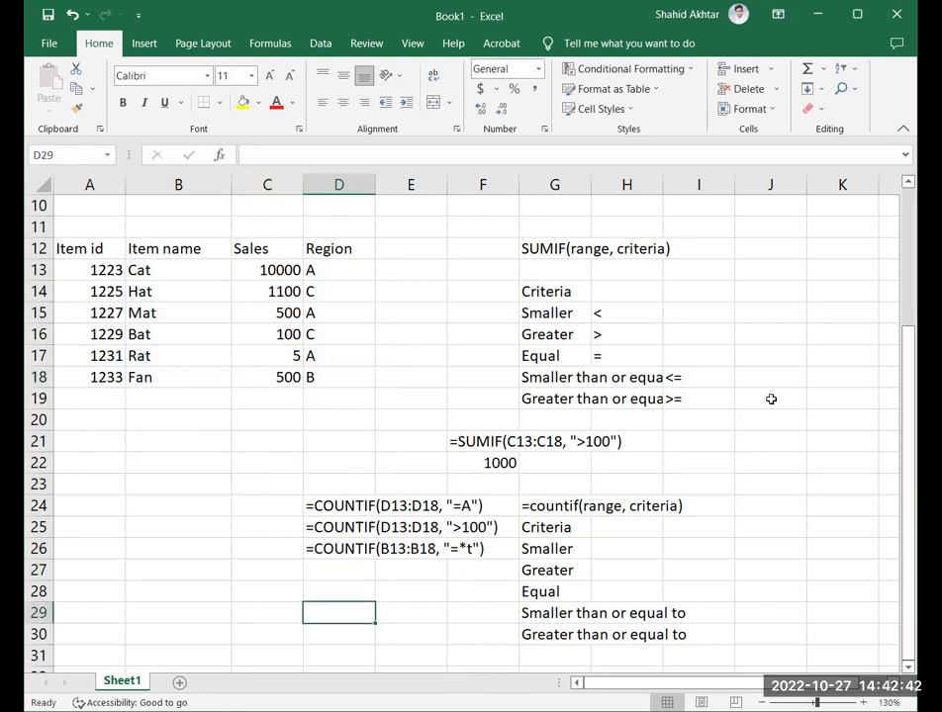
# Enter the heading "Wildcards" in J19, beside the SUMIF criteria list.
pyautogui.click(774, 395)
pyautogui.scroll(-1, 711, 423)
pyautogui.scroll(1, 711, 423)
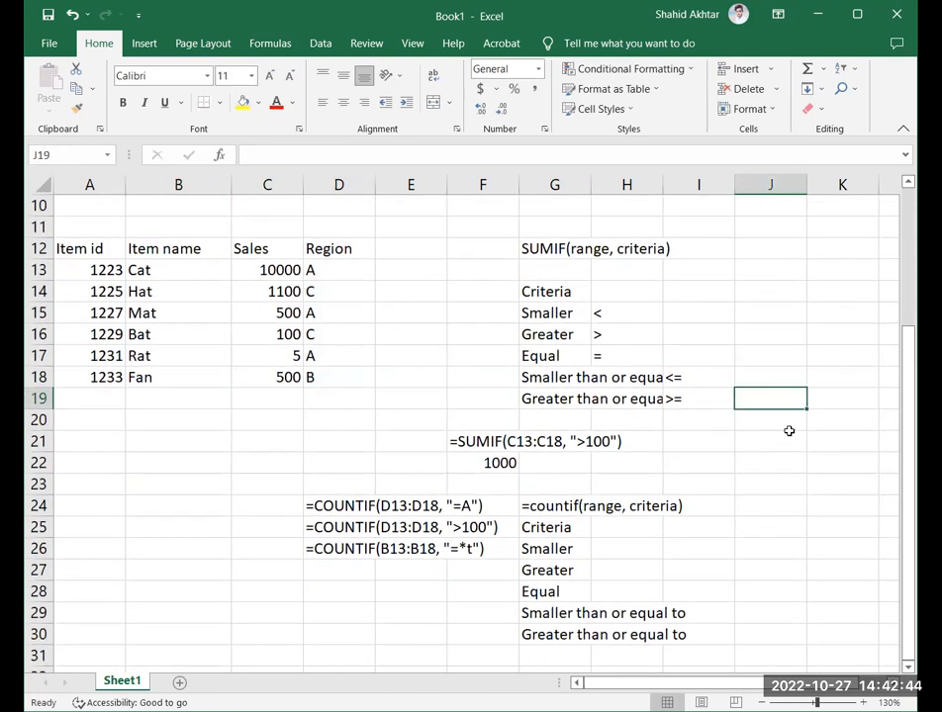
pyautogui.write('Wildscards')
pyautogui.click(832, 414)
# Enter the explanation "characters used to represent things" in K19 beside the Wildcards heading.
pyautogui.click(832, 400)
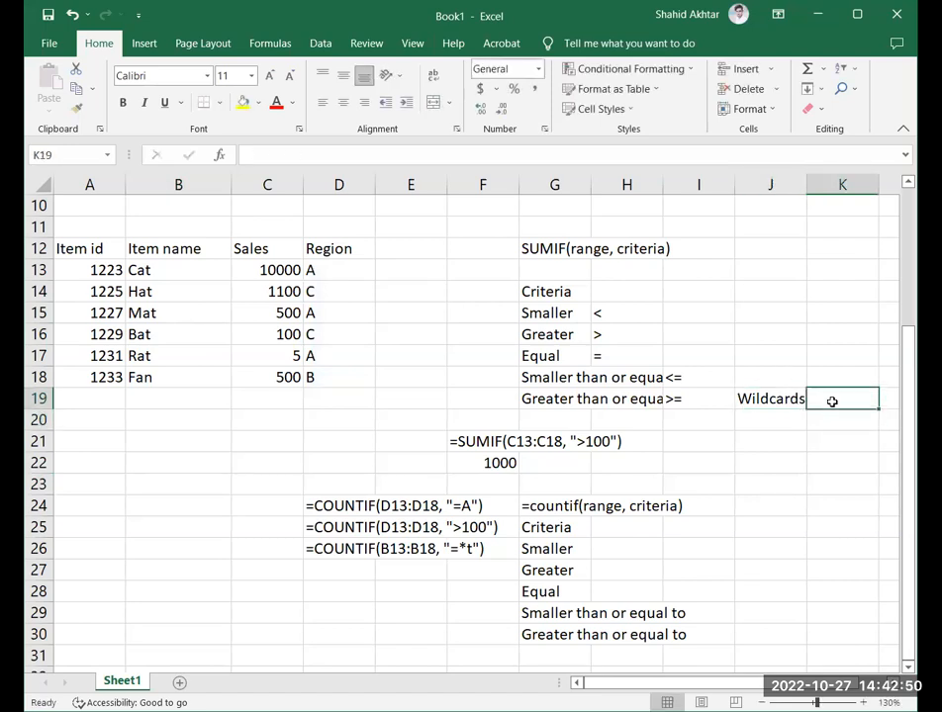
pyautogui.write('c')
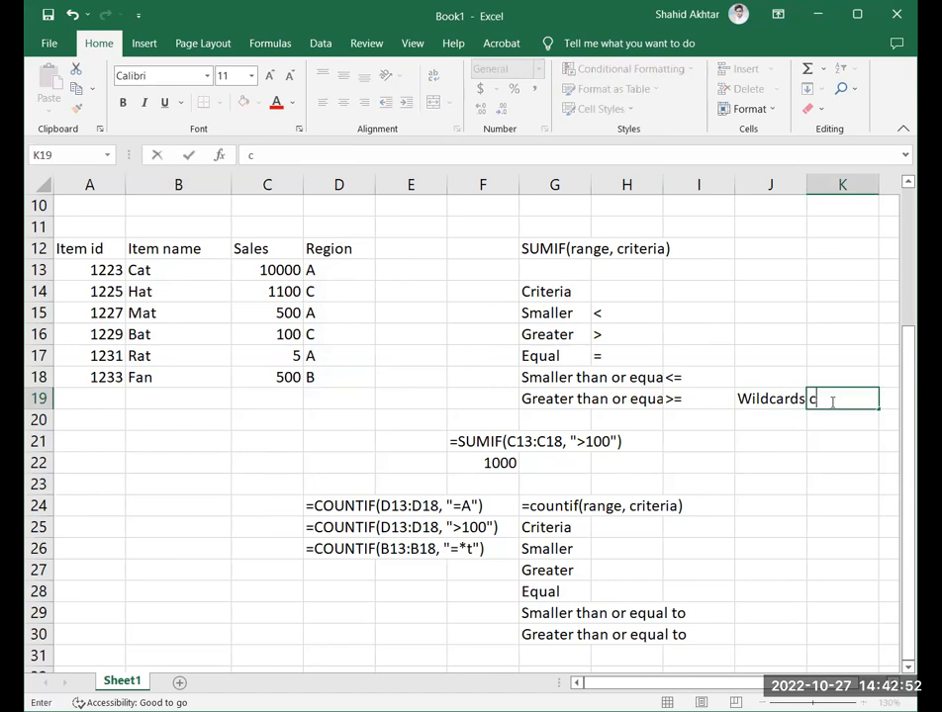
pyautogui.write('haracters us')
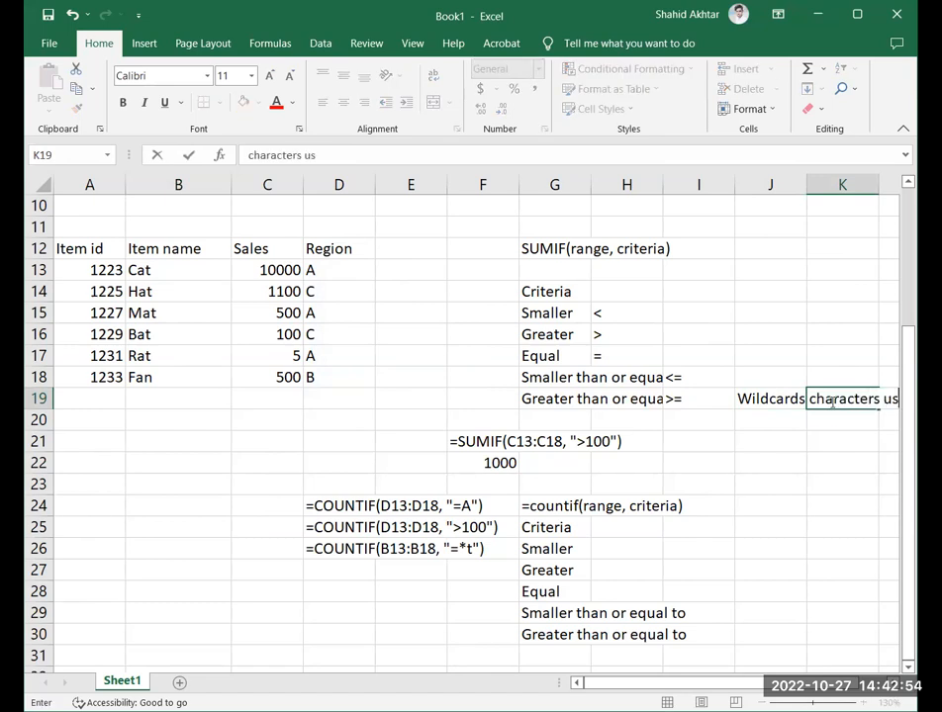
pyautogui.write('ed to ')
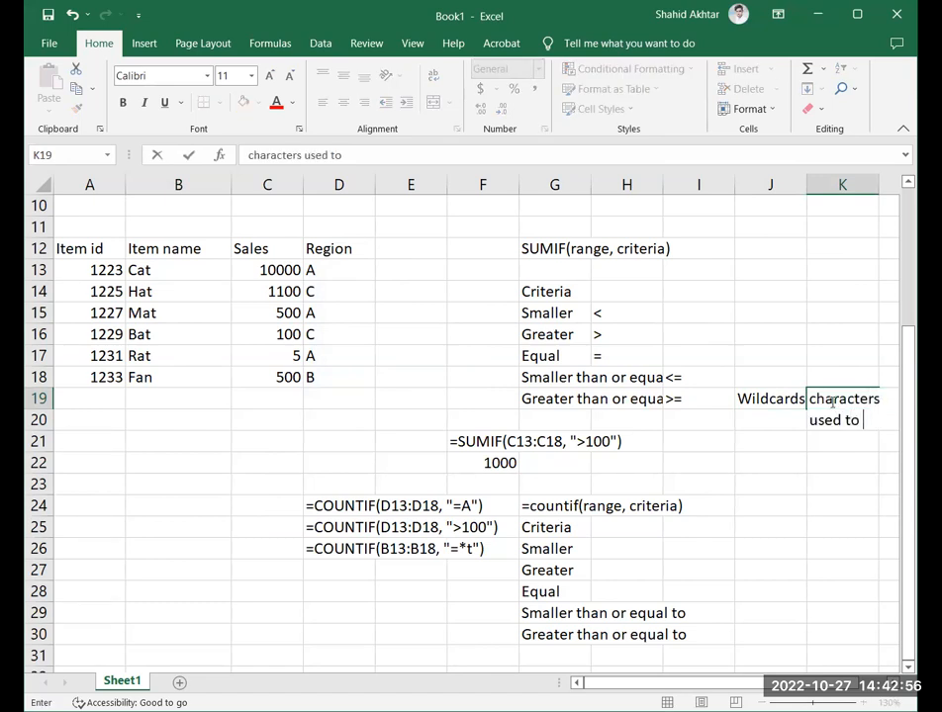
pyautogui.write('represent')
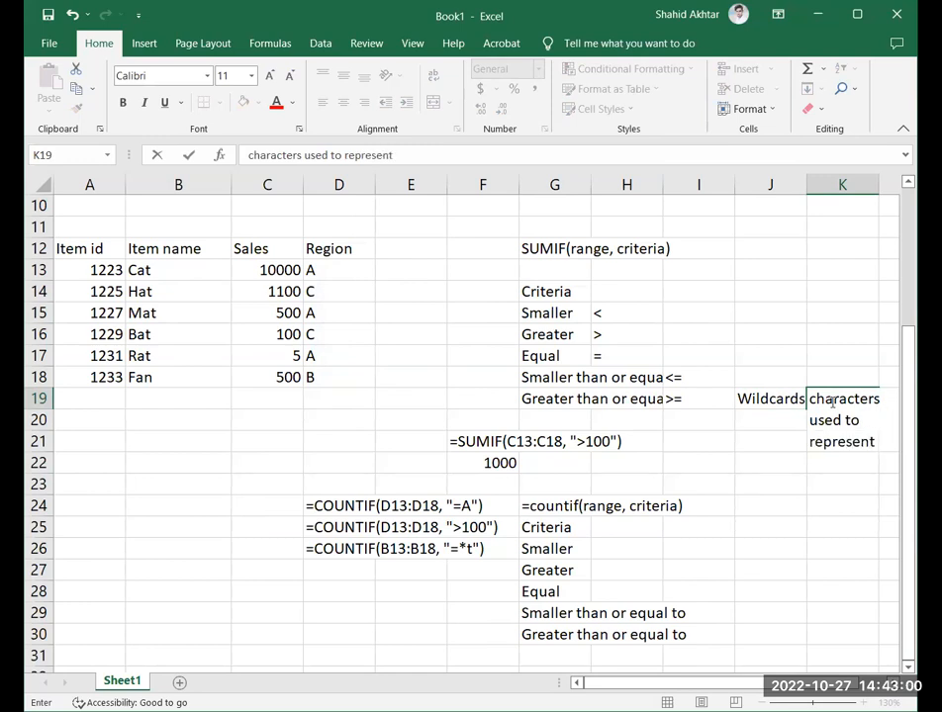
pyautogui.write(' things')
pyautogui.press('Return')
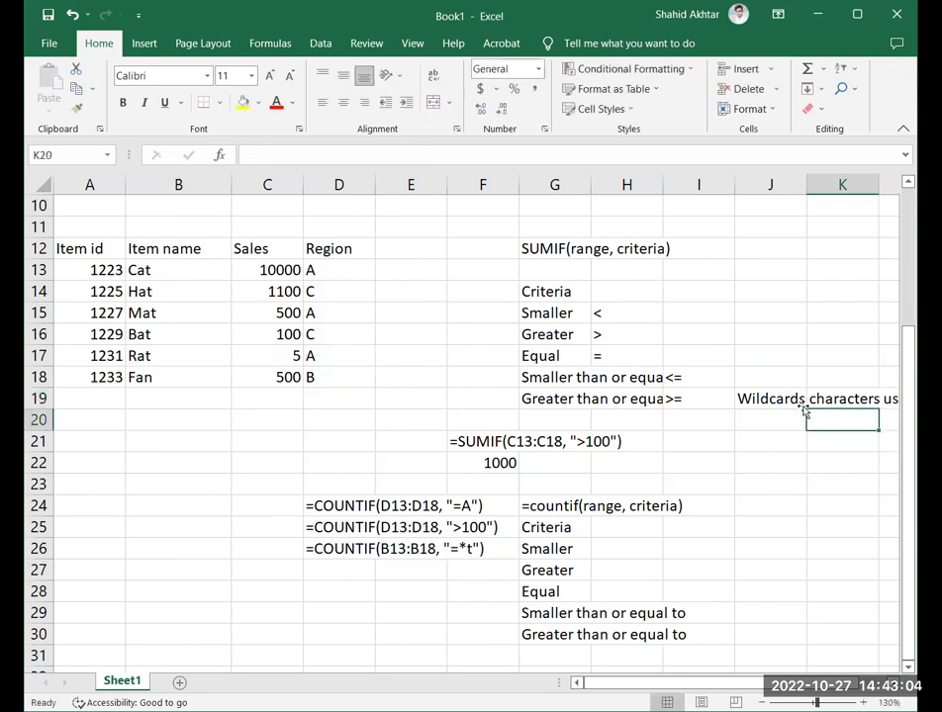
# List the wildcard characters *, ? and # in J20:J22 under the Wildcards heading.
pyautogui.scroll(-3, 808, 411)
pyautogui.click(524, 457)
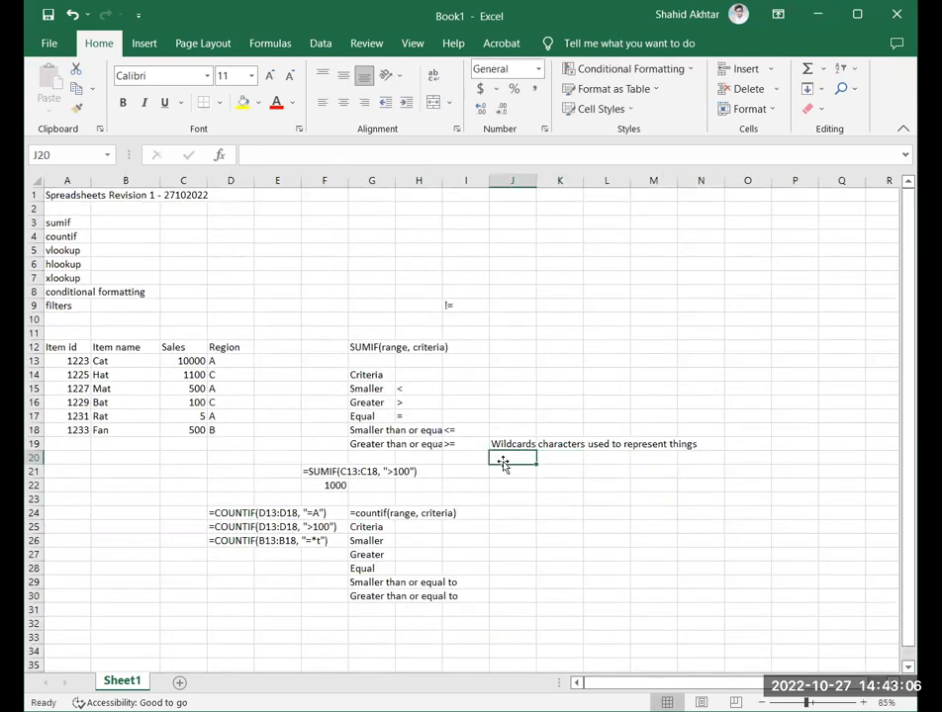
pyautogui.write('*')
pyautogui.press('Return')
pyautogui.write('?')
pyautogui.press('Return')
pyautogui.write('H')
pyautogui.press('Return')
pyautogui.press('Up')
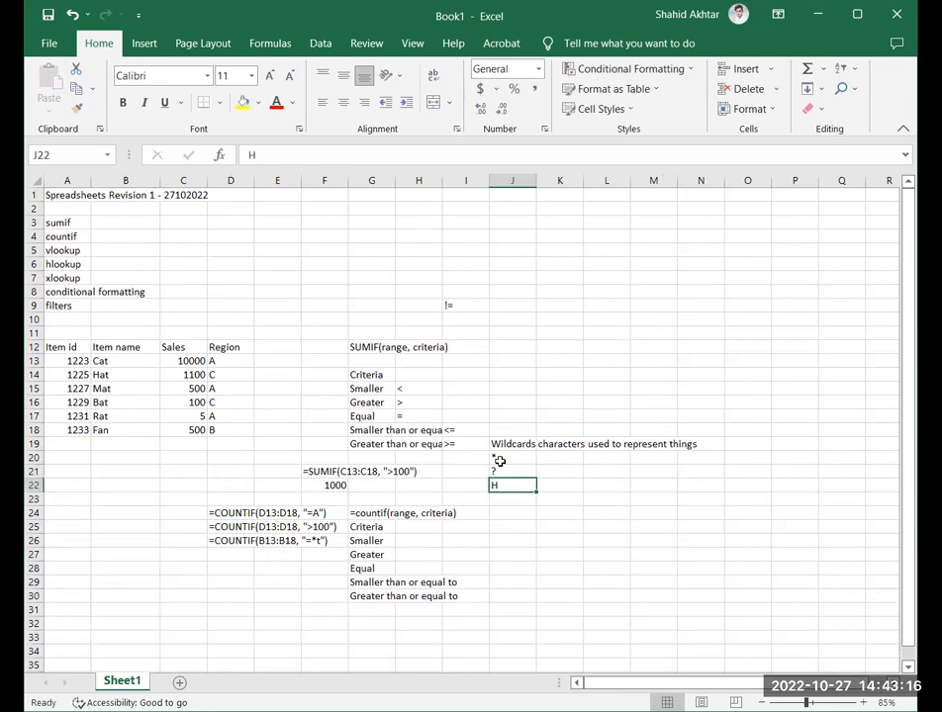
pyautogui.press('Return')
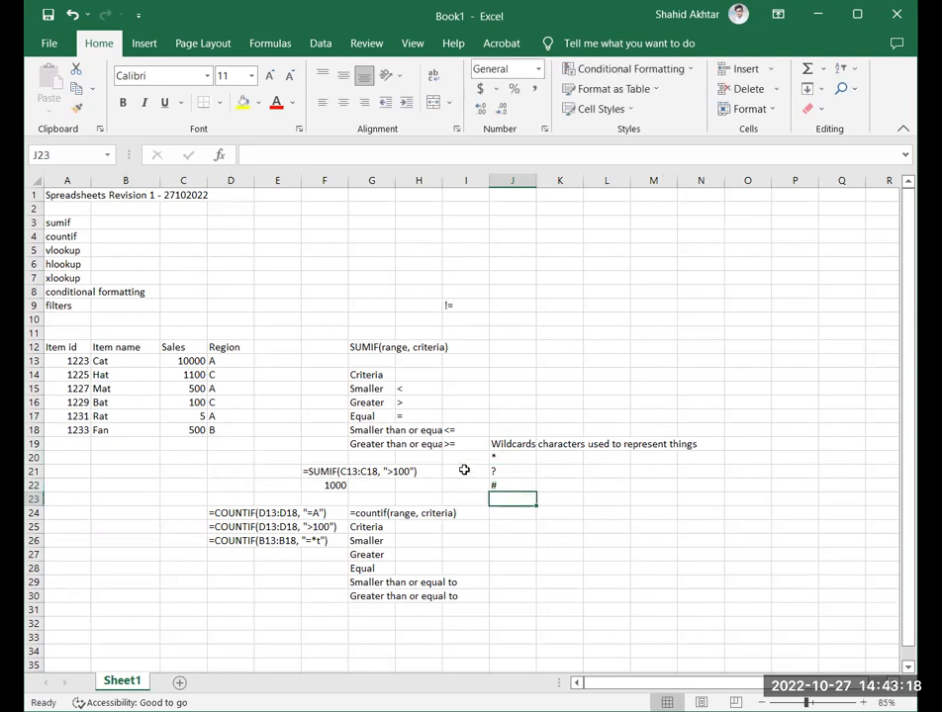
# Describe the wildcards in K20:K22 as "all" for *, "single character" for ? and "number" for #.
pyautogui.scroll(2, 496, 479)
pyautogui.click(746, 511)
pyautogui.write('all')
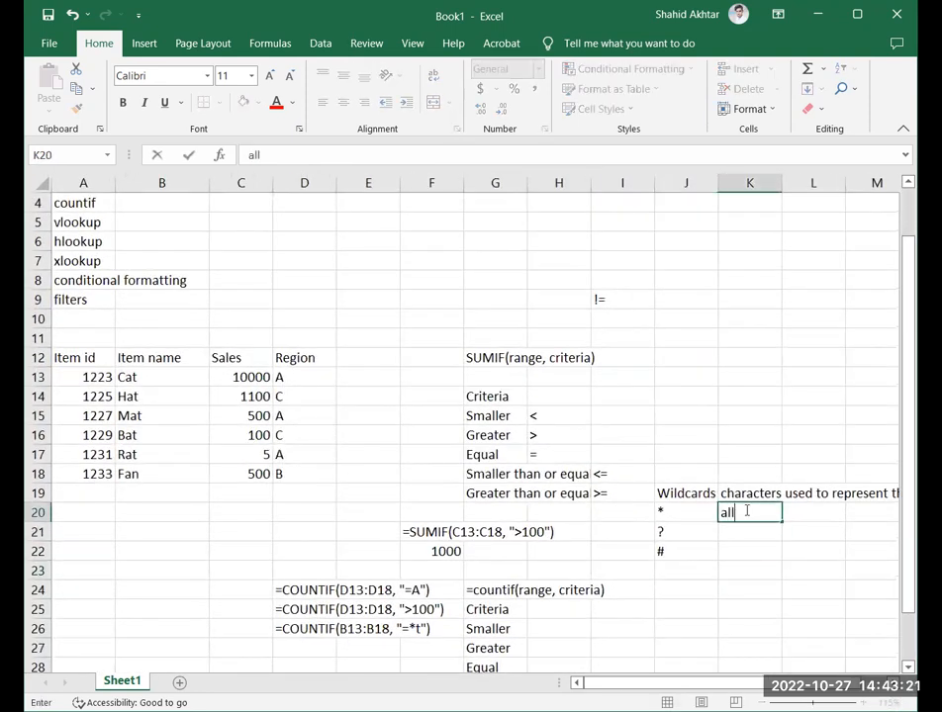
pyautogui.press('Return')
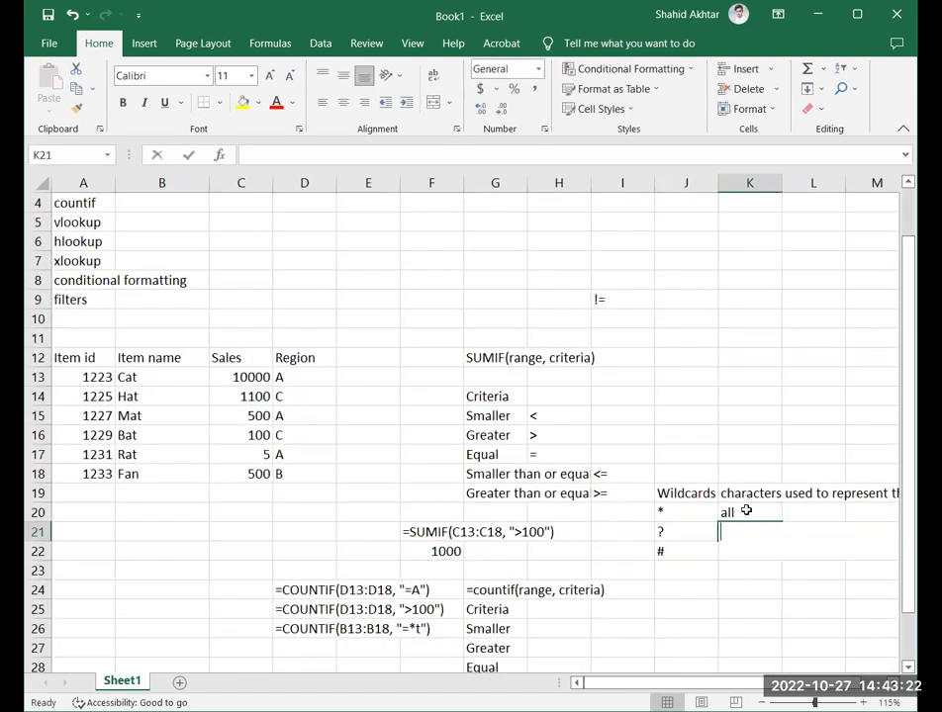
pyautogui.write('che')
pyautogui.press('BackSpace')
pyautogui.press('BackSpace')
pyautogui.press('BackSpace')
pyautogui.write('si')
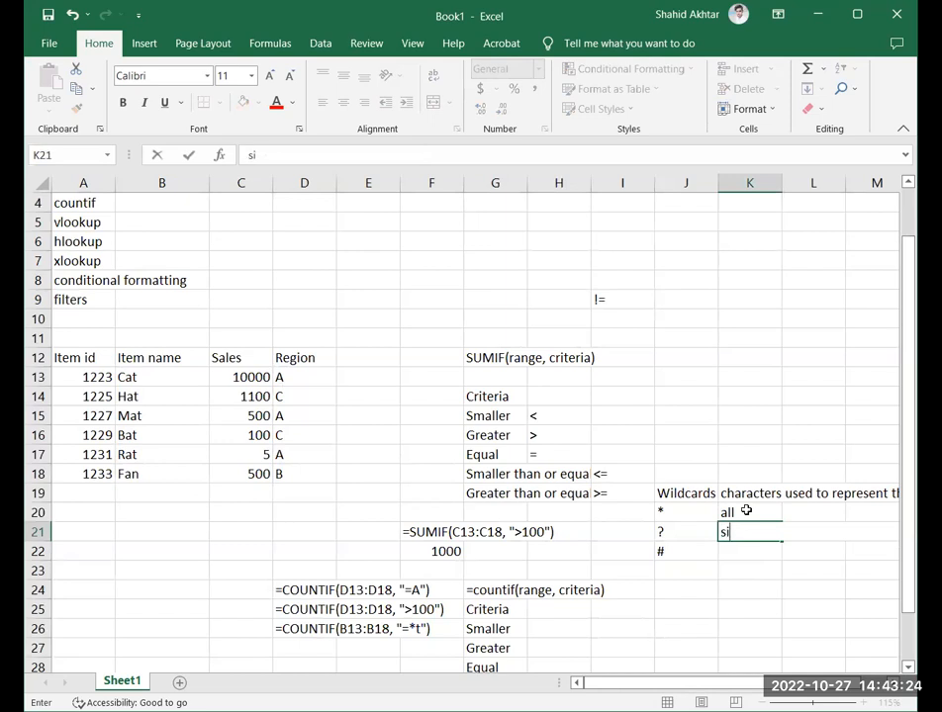
pyautogui.write('ngle characte')
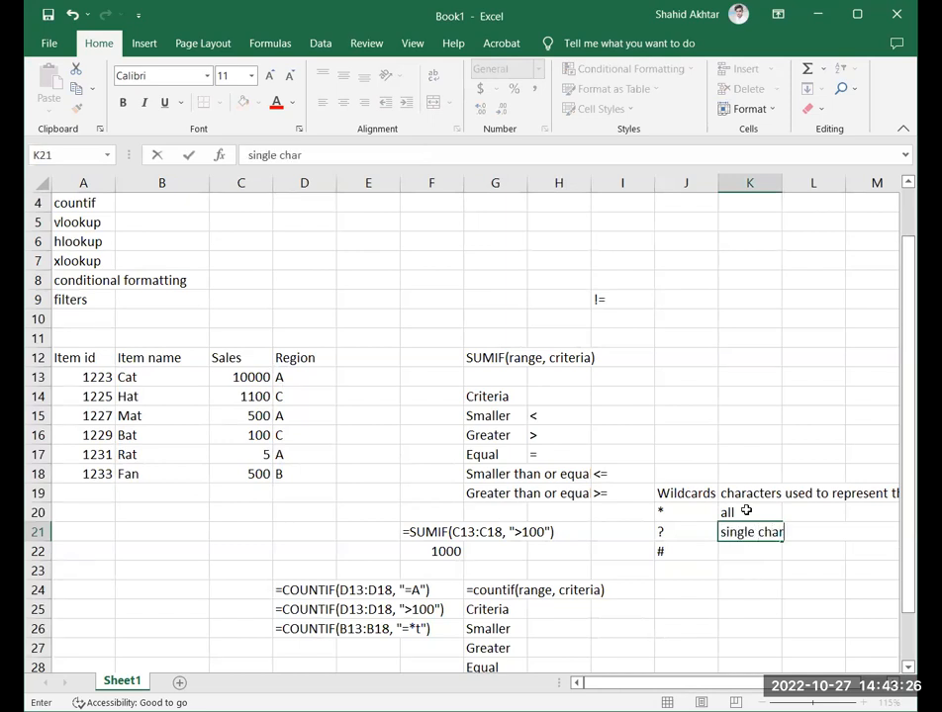
pyautogui.press('BackSpace')
pyautogui.write('ter')
pyautogui.press('Return')
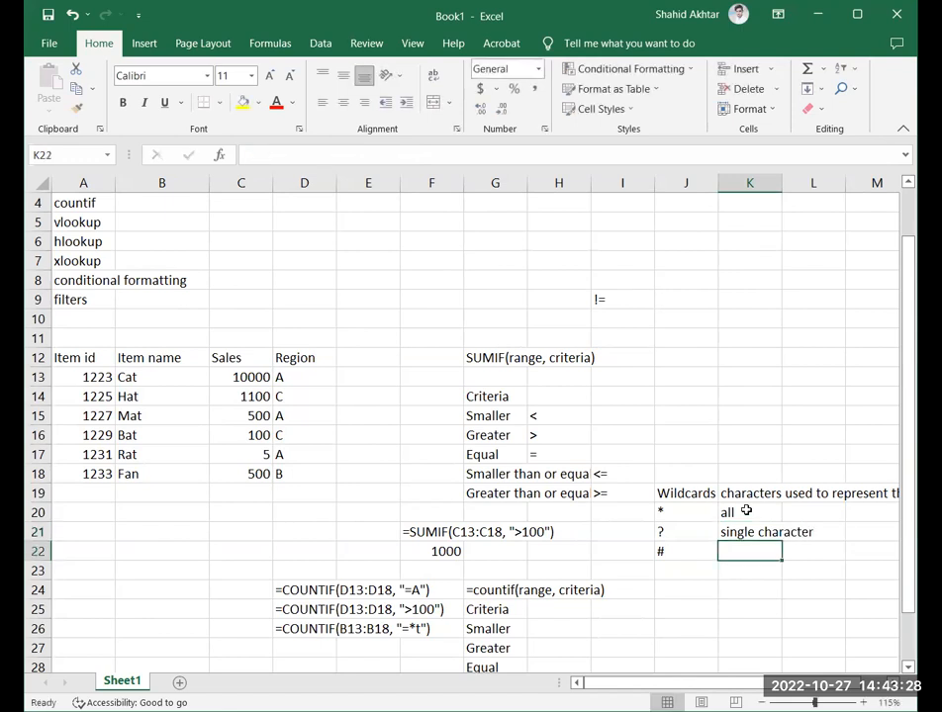
pyautogui.write('number')
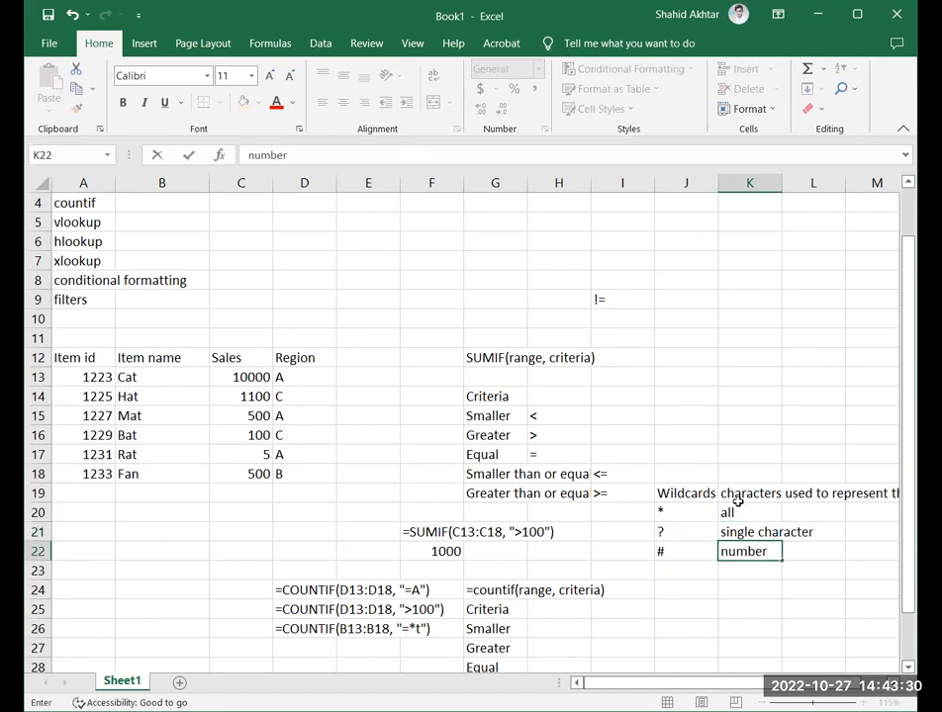
pyautogui.click(798, 458)
pyautogui.click(797, 486)
pyautogui.scroll(-1, 692, 520)
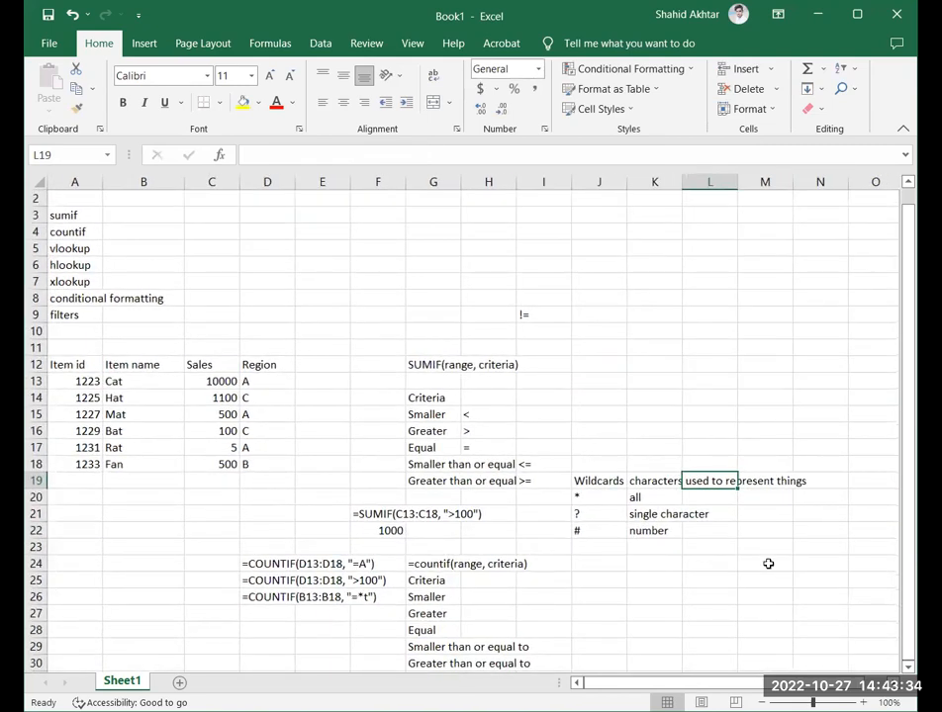
pyautogui.scroll(1, 768, 562)
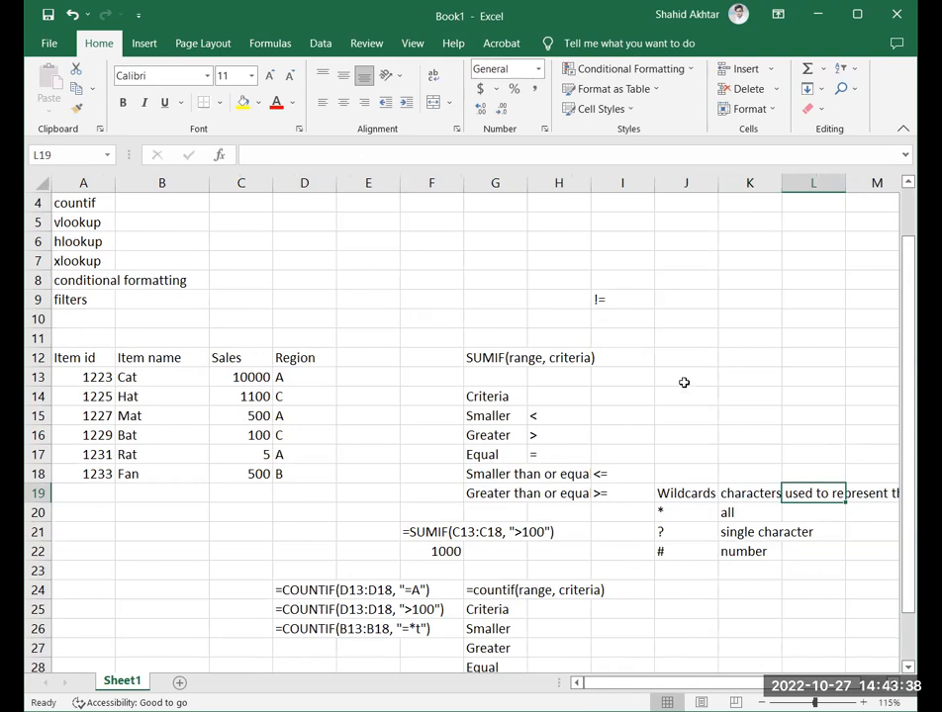
# Write the example wildcard pattern "*t" in J13 and highlight its asterisk.
pyautogui.click(397, 634)
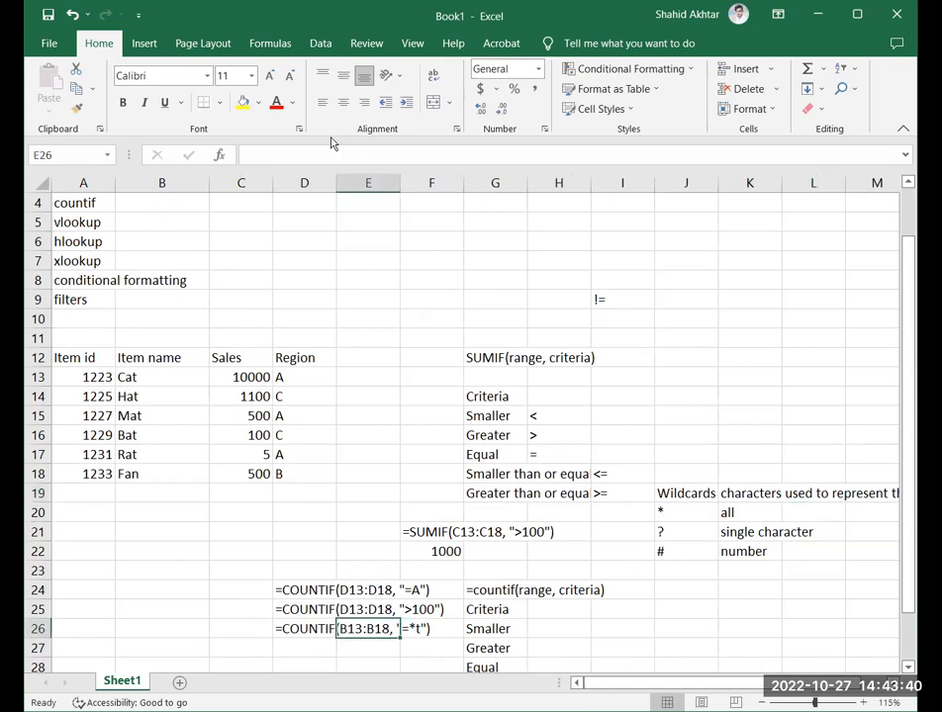
pyautogui.click(670, 402)
pyautogui.click(679, 510)
pyautogui.click(676, 378)
pyautogui.write('*t')
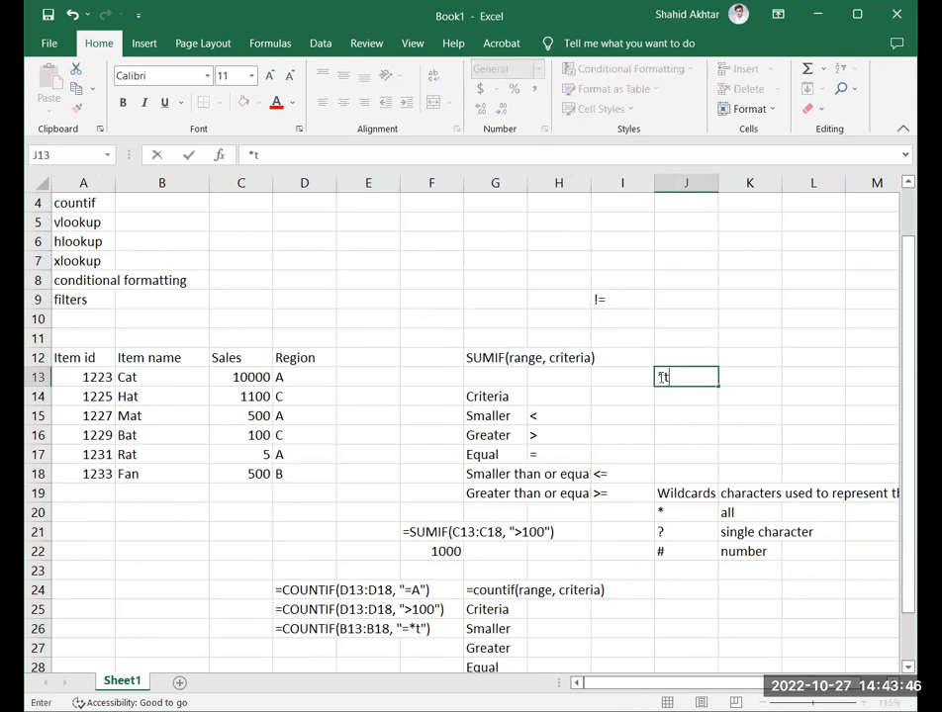
pyautogui.click(676, 378)
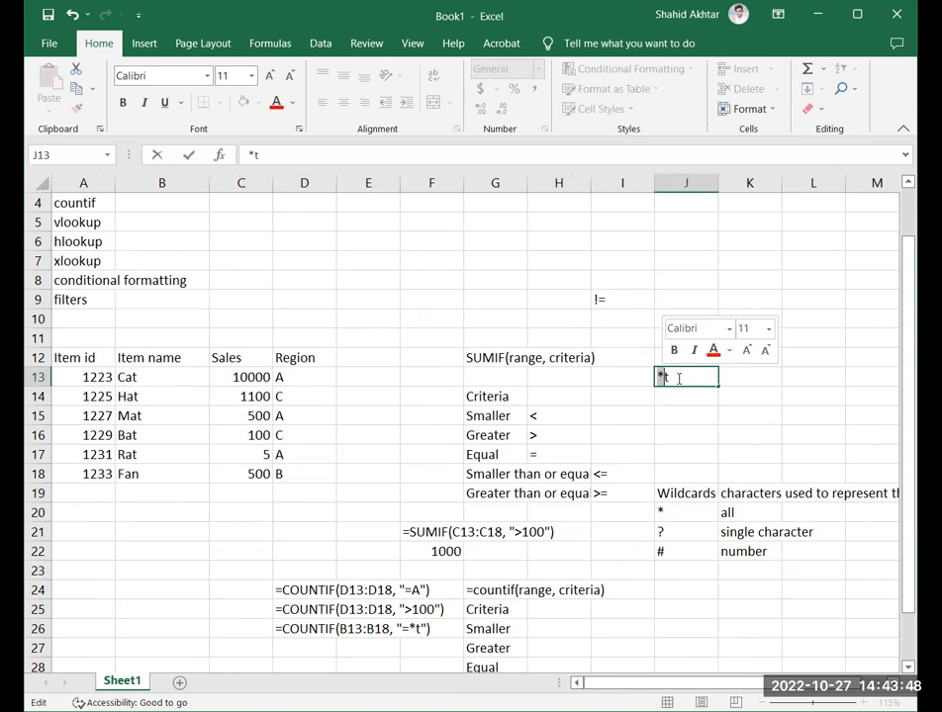
pyautogui.click(679, 378)
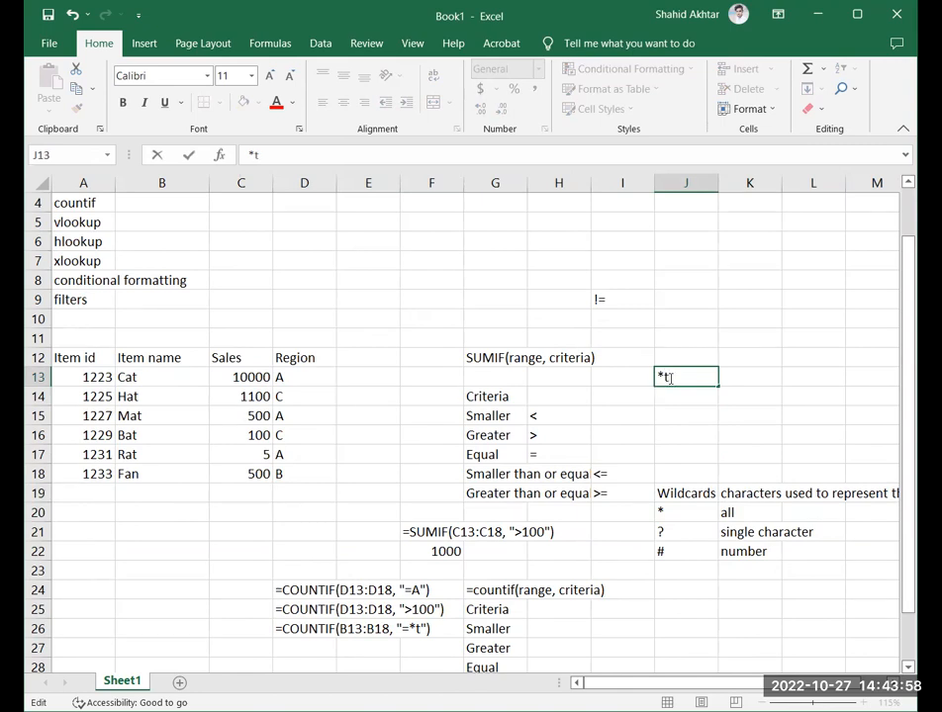
# Clear the example pattern "*t" from J13.
pyautogui.moveTo(665, 377); pyautogui.dragTo(650, 373)
pyautogui.click(679, 377)
pyautogui.press('BackSpace')
pyautogui.press('BackSpace')
pyautogui.click(720, 452)
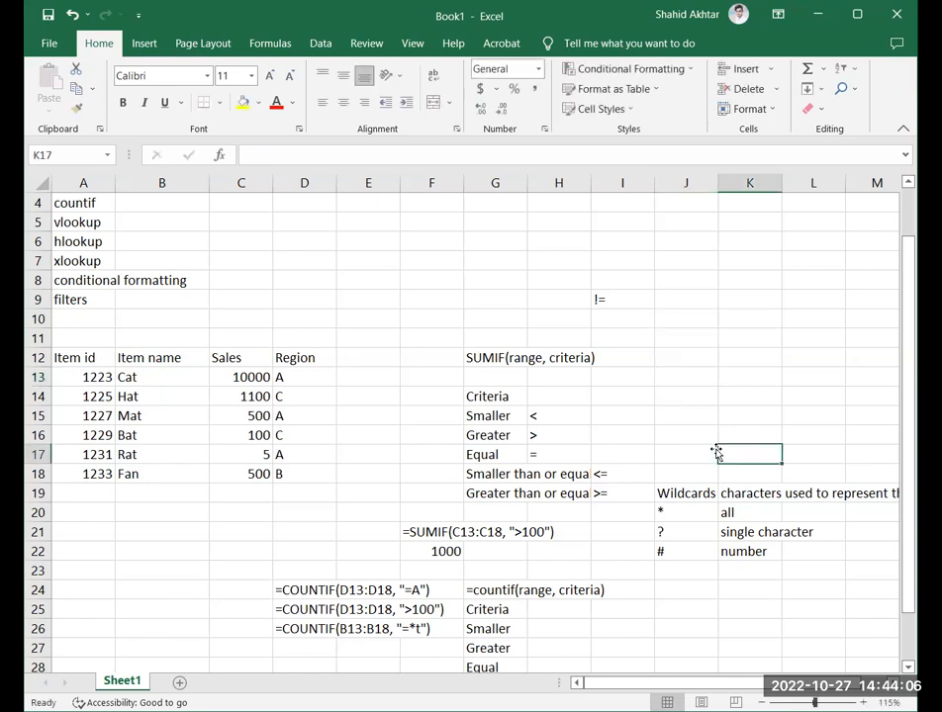
# Draft the example wildcard pattern "?t*" in J13 with its question mark highlighted, and discard the entry.
pyautogui.click(690, 377)
pyautogui.doubleClick(690, 377)
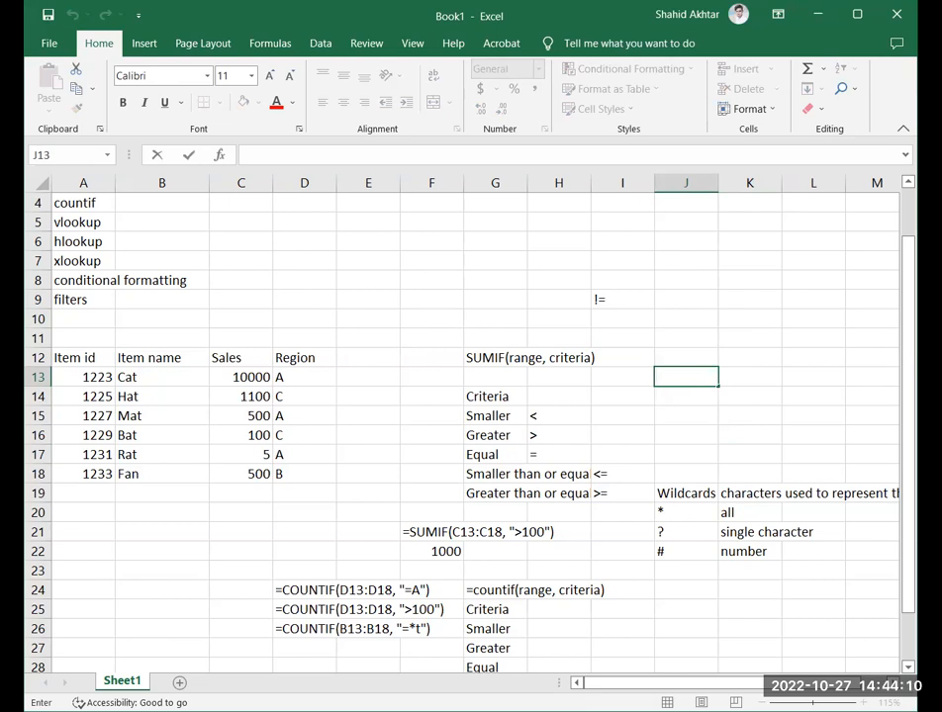
pyautogui.click(144, 457)
pyautogui.click(176, 497)
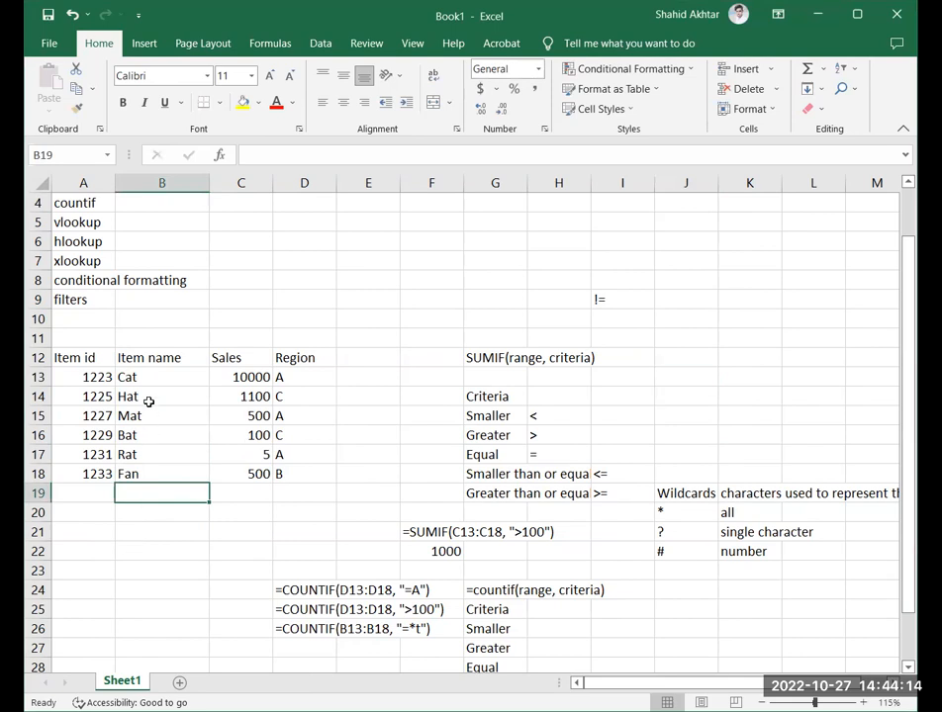
pyautogui.click(680, 362)
pyautogui.click(684, 380)
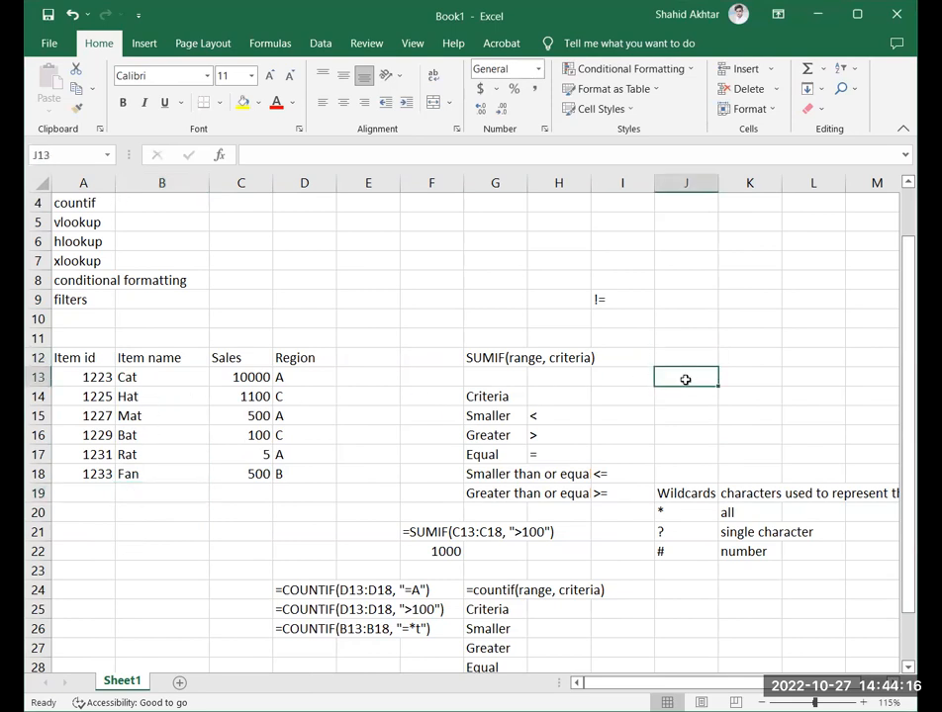
pyautogui.write('?')
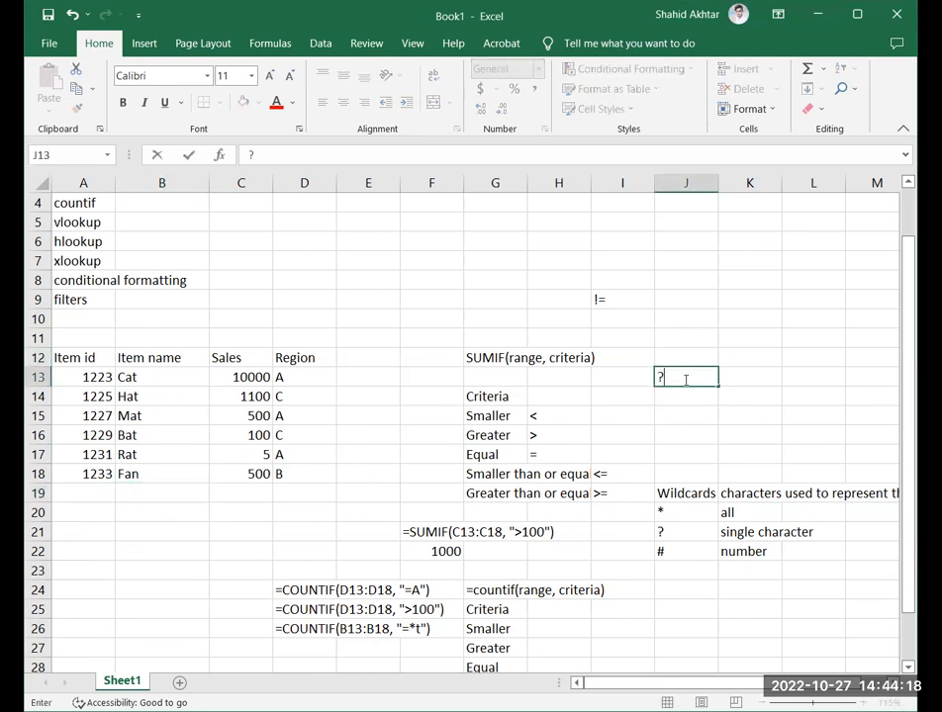
pyautogui.write('t*')
pyautogui.moveTo(658, 378); pyautogui.dragTo(665, 381)
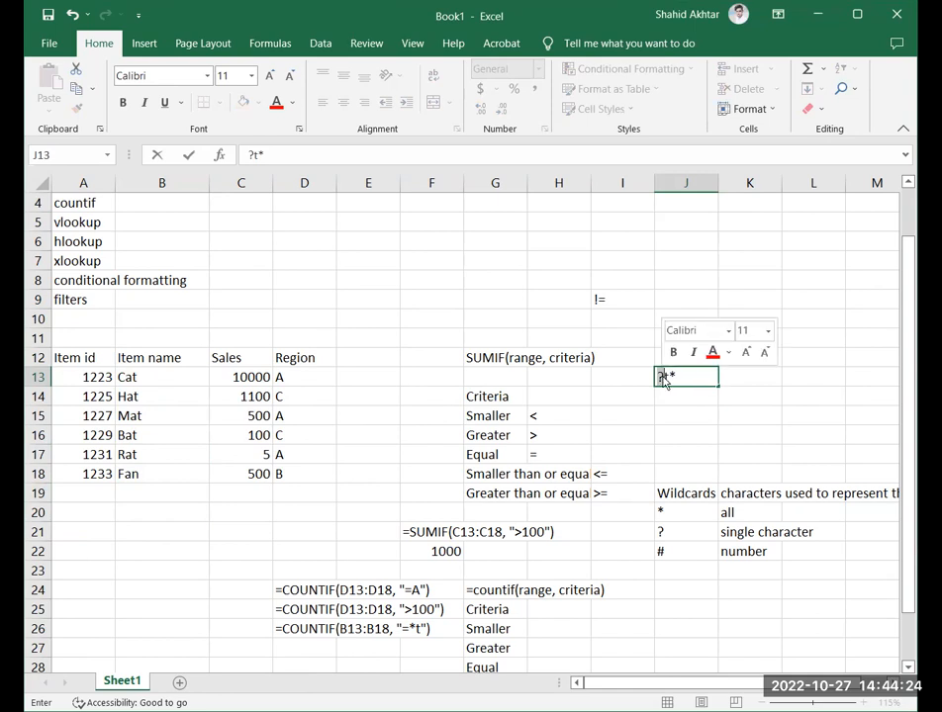
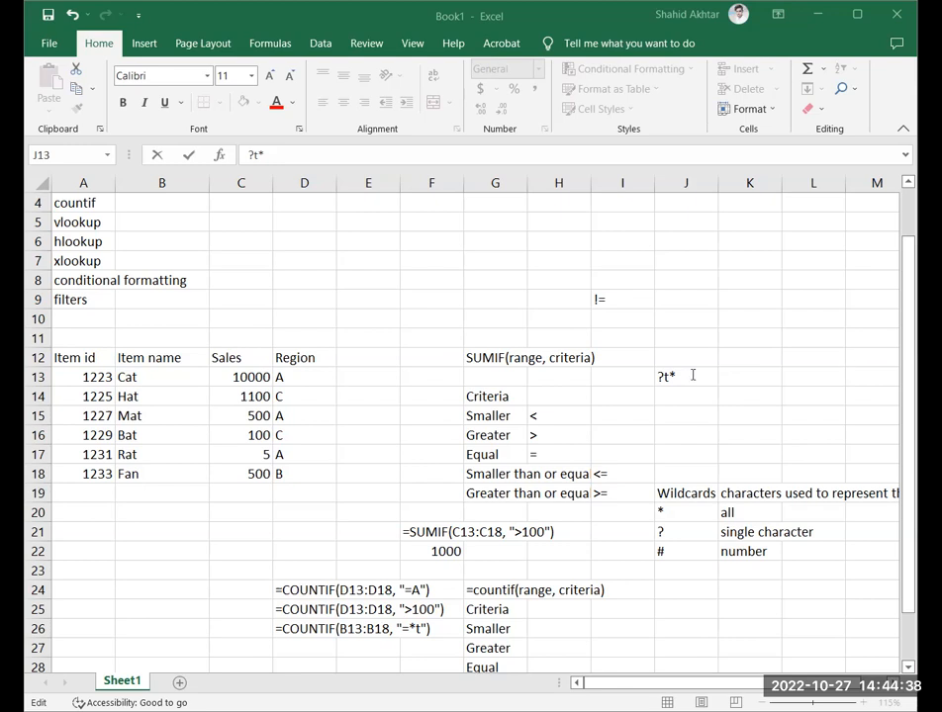
pyautogui.press('Escape')
# Change the description of the ? wildcard in K21 to "single alphabet".
pyautogui.click(773, 432)
pyautogui.click(776, 532)
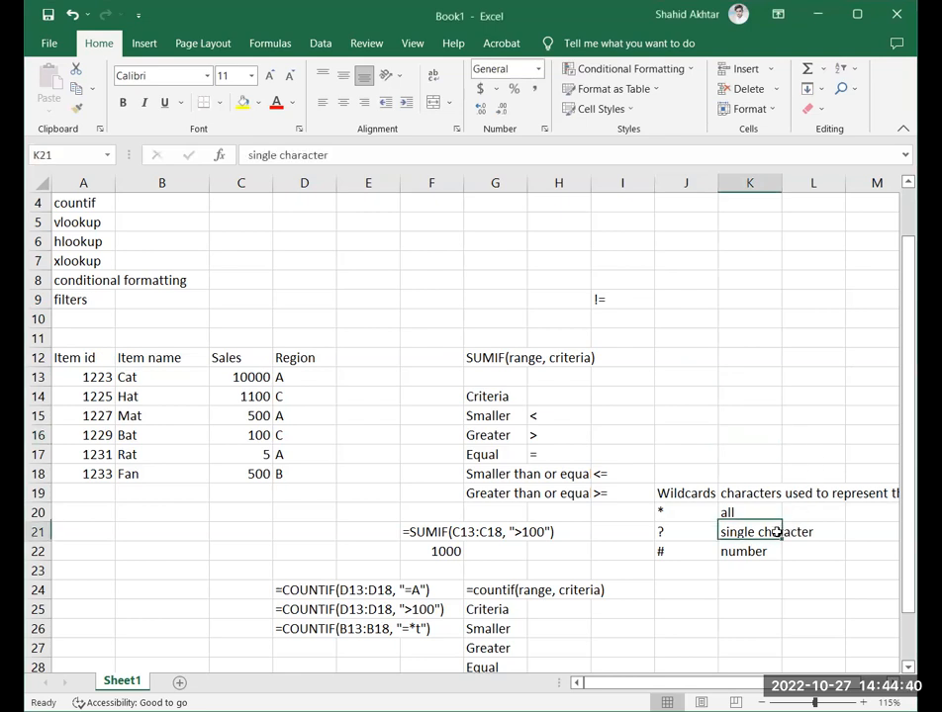
pyautogui.doubleClick(777, 531)
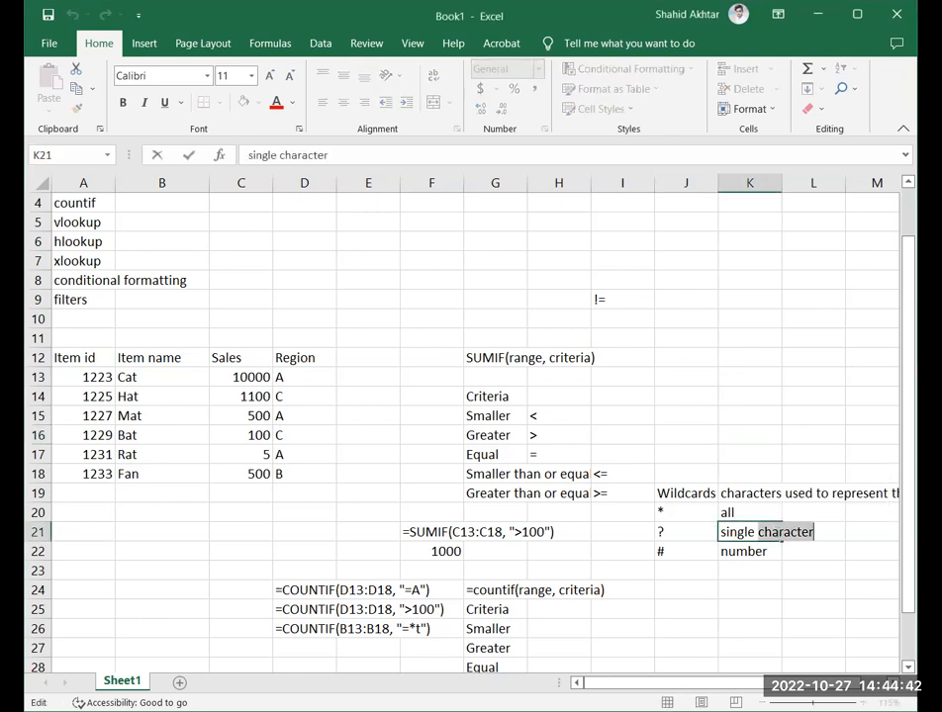
pyautogui.click(839, 570)
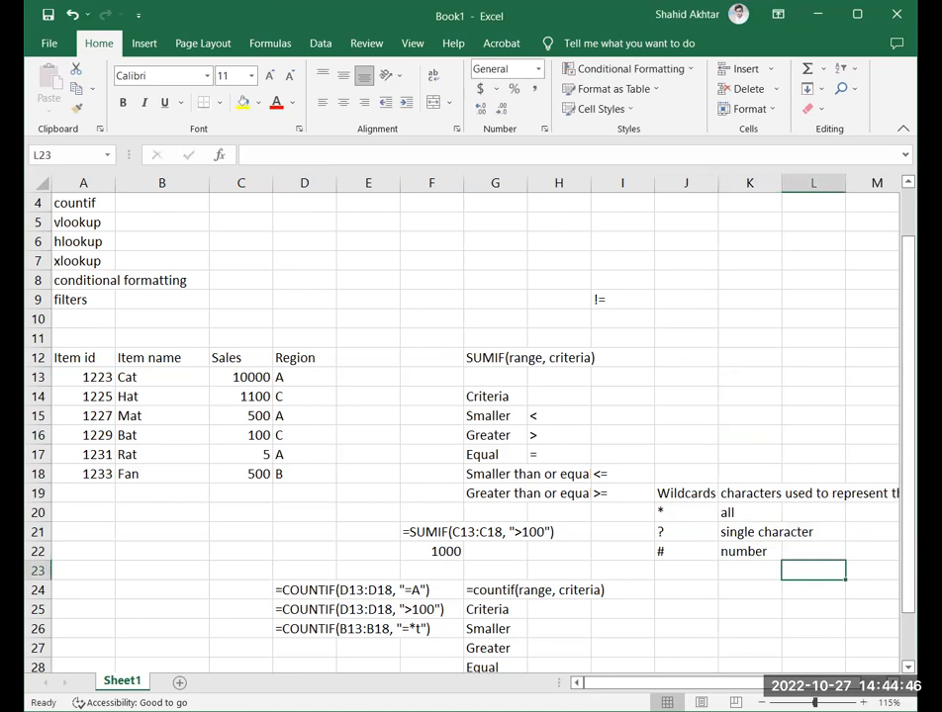
pyautogui.click(769, 547)
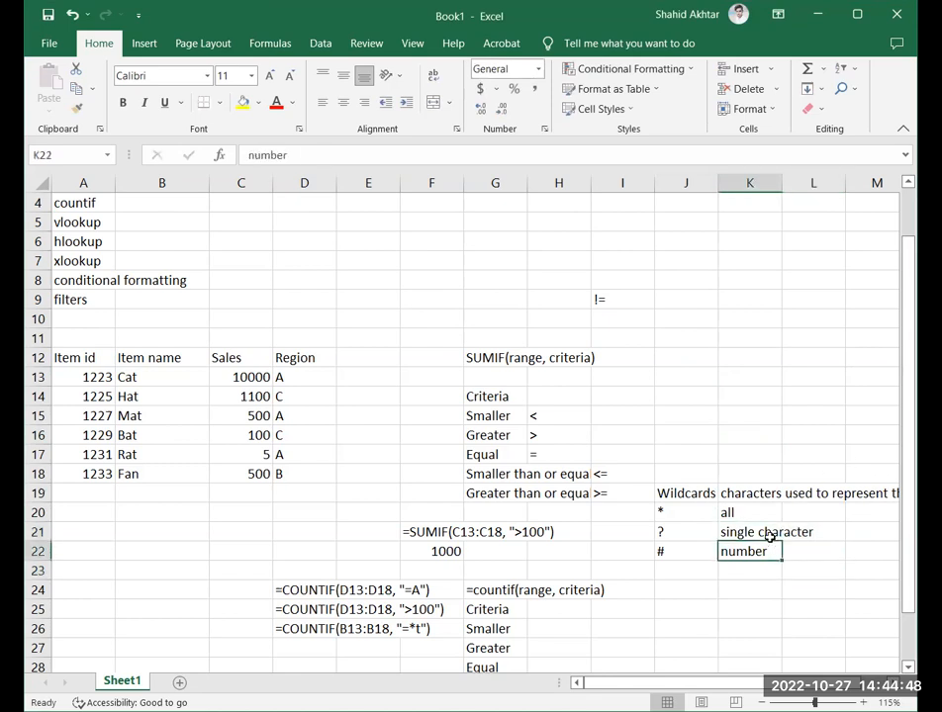
pyautogui.doubleClick(770, 532)
pyautogui.doubleClick(782, 532)
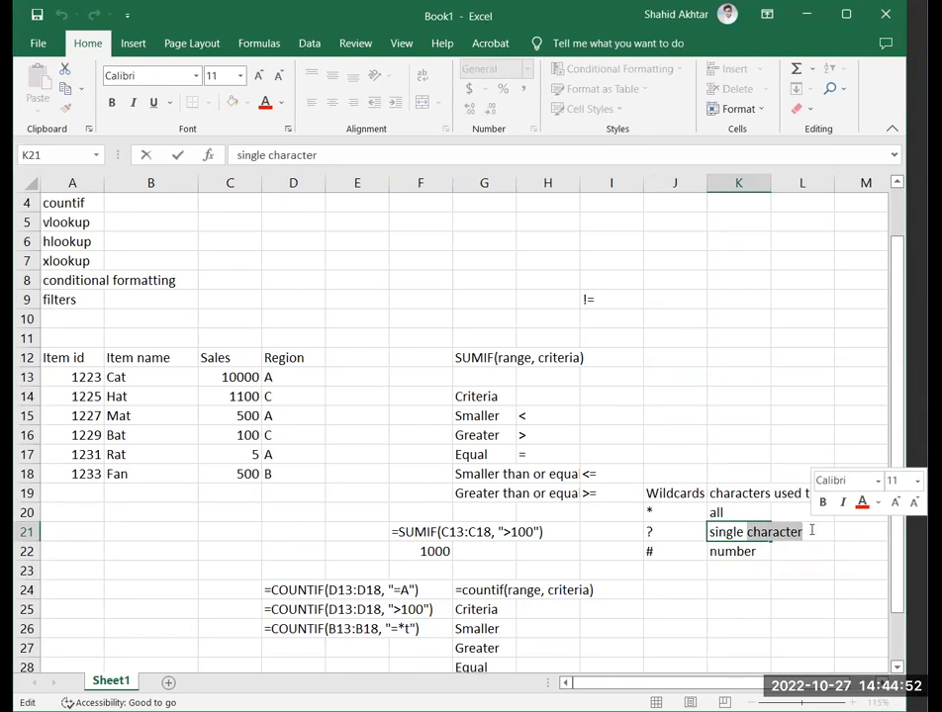
pyautogui.write('alphabet')
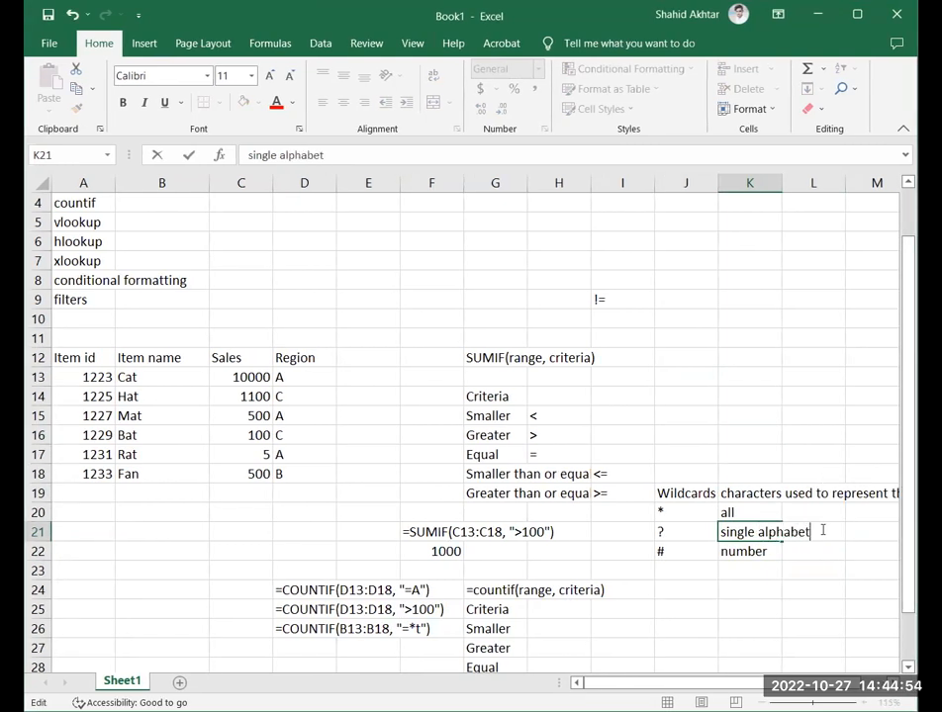
# Change the description of the # wildcard in K22 to "single number".
pyautogui.click(751, 547)
pyautogui.doubleClick(721, 551)
pyautogui.write('single')
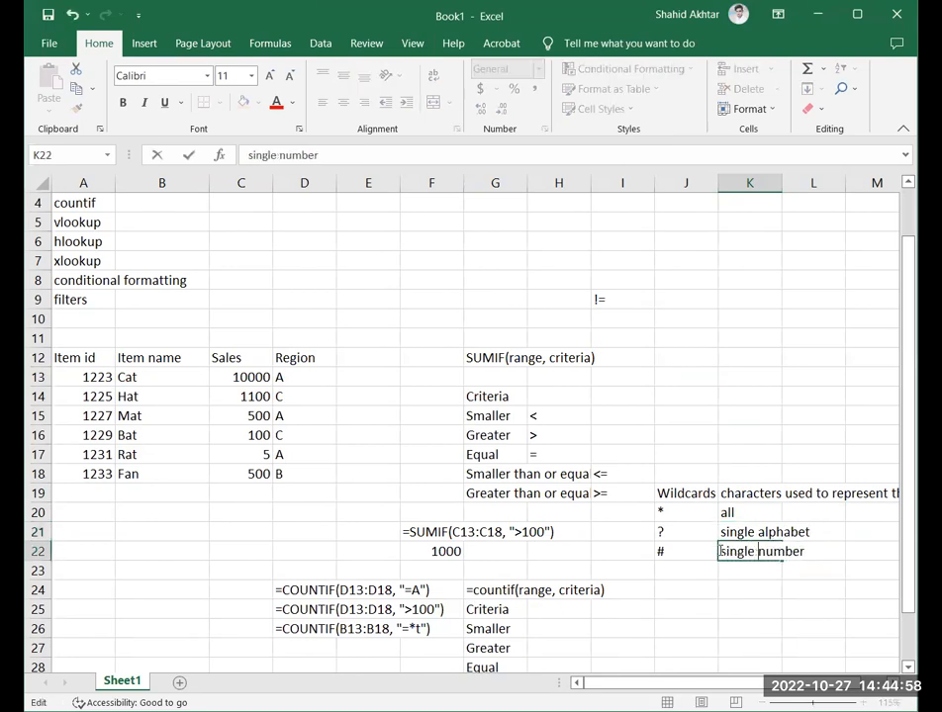
pyautogui.press('Return')
pyautogui.press('Return')
pyautogui.click(774, 554)
pyautogui.click(759, 572)
# Add the ! wildcard in J23 with the description "exclude" in K23.
pyautogui.scroll(-2, 759, 572)
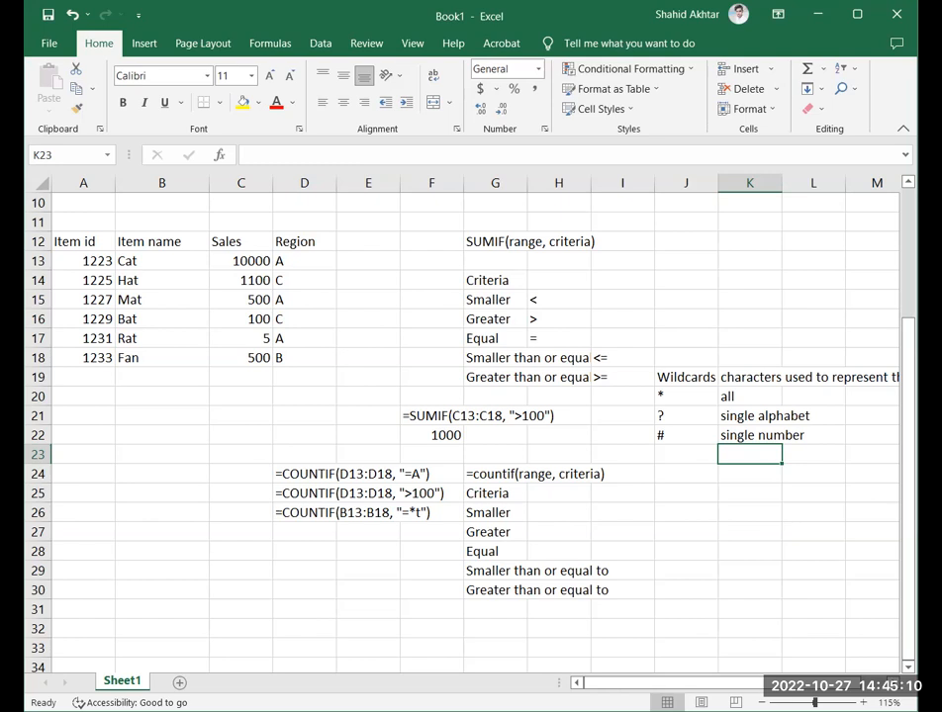
pyautogui.click(695, 452)
pyautogui.write('!')
pyautogui.click(743, 458)
pyautogui.write('exclude')
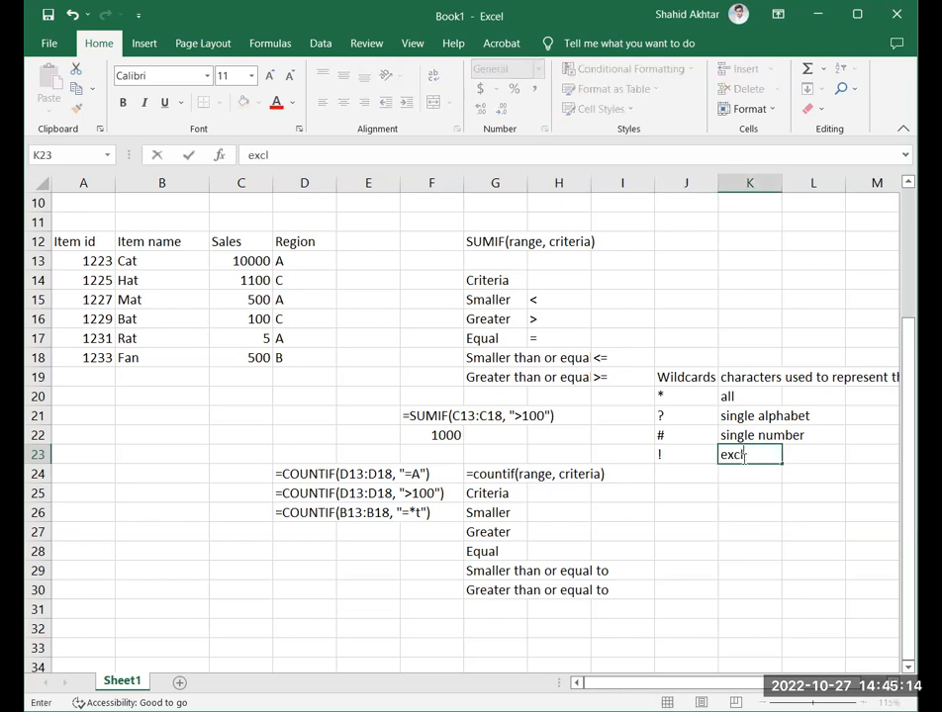
pyautogui.press('Return')
pyautogui.click(704, 470)
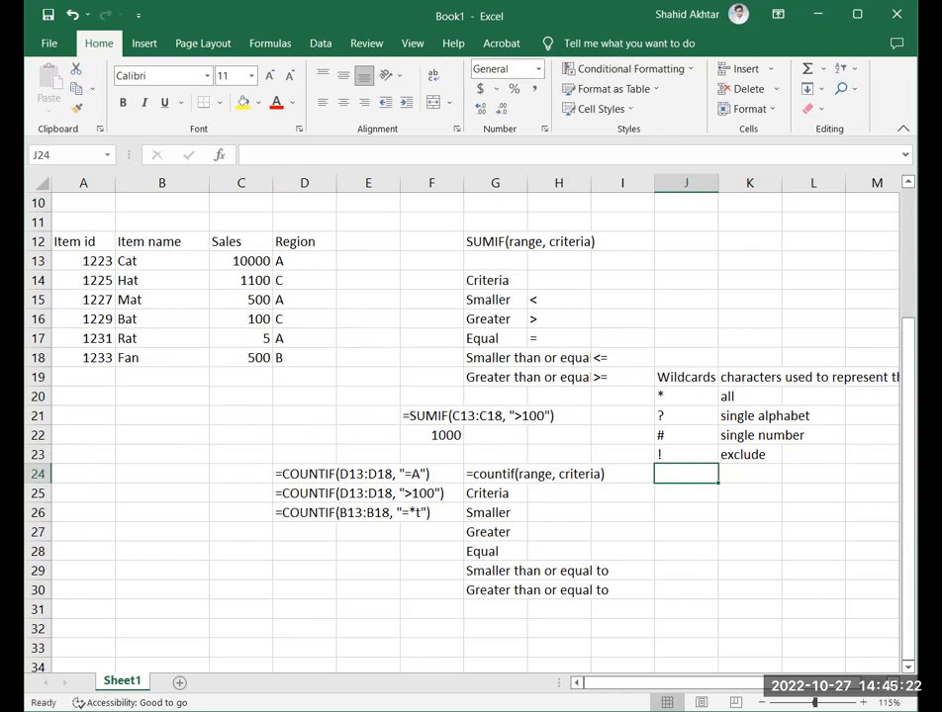
# Change the description of the ? wildcard in K21 to "single character".
pyautogui.doubleClick(772, 435)
pyautogui.click(769, 417)
pyautogui.doubleClick(771, 416)
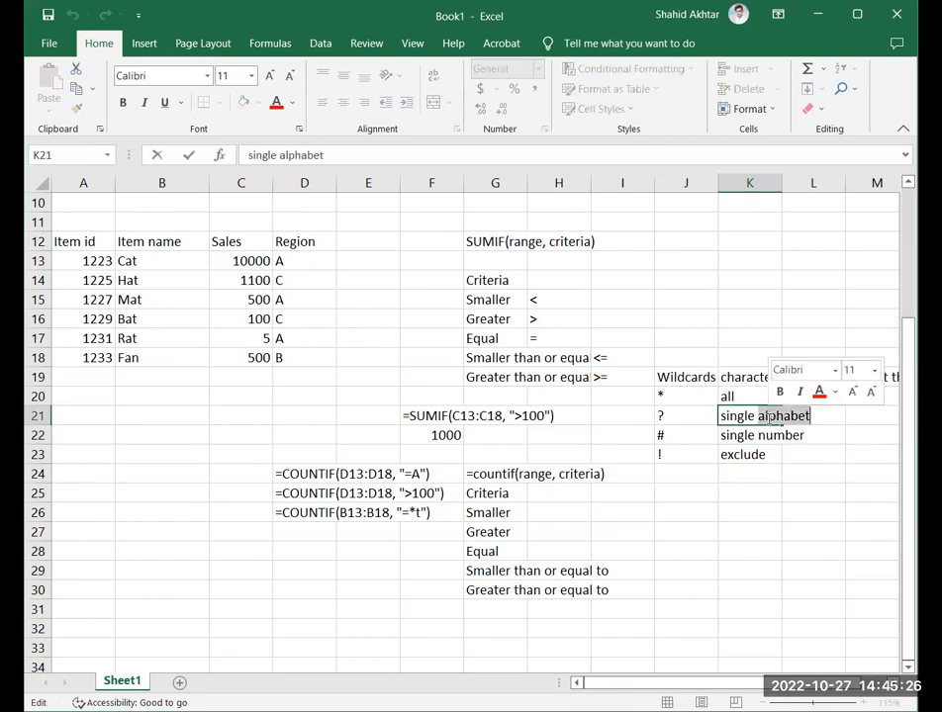
pyautogui.write('character')
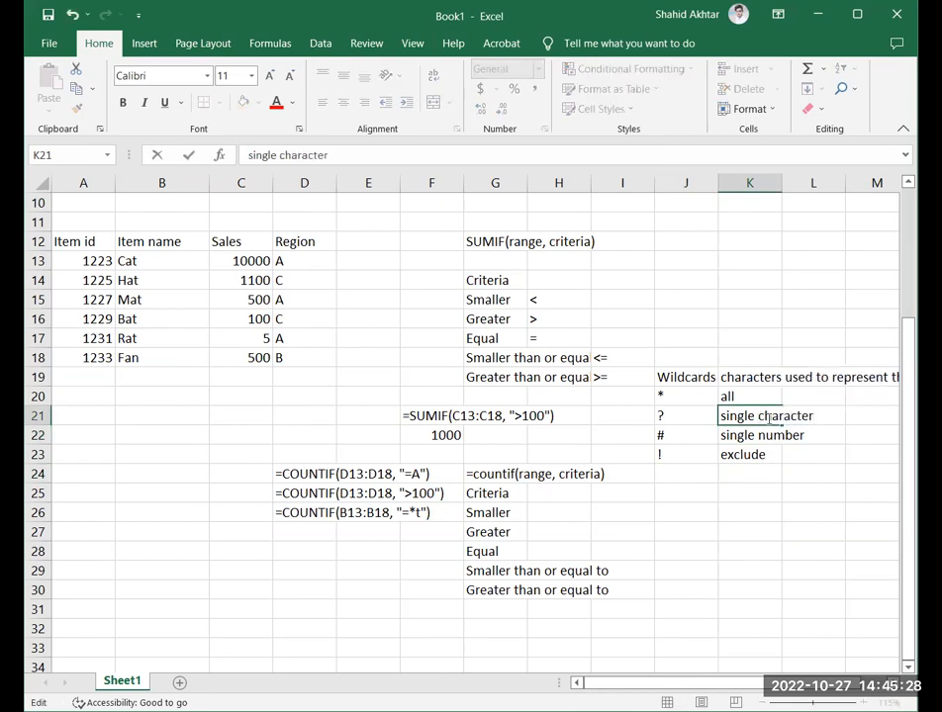
pyautogui.press('Return')
pyautogui.click(761, 488)
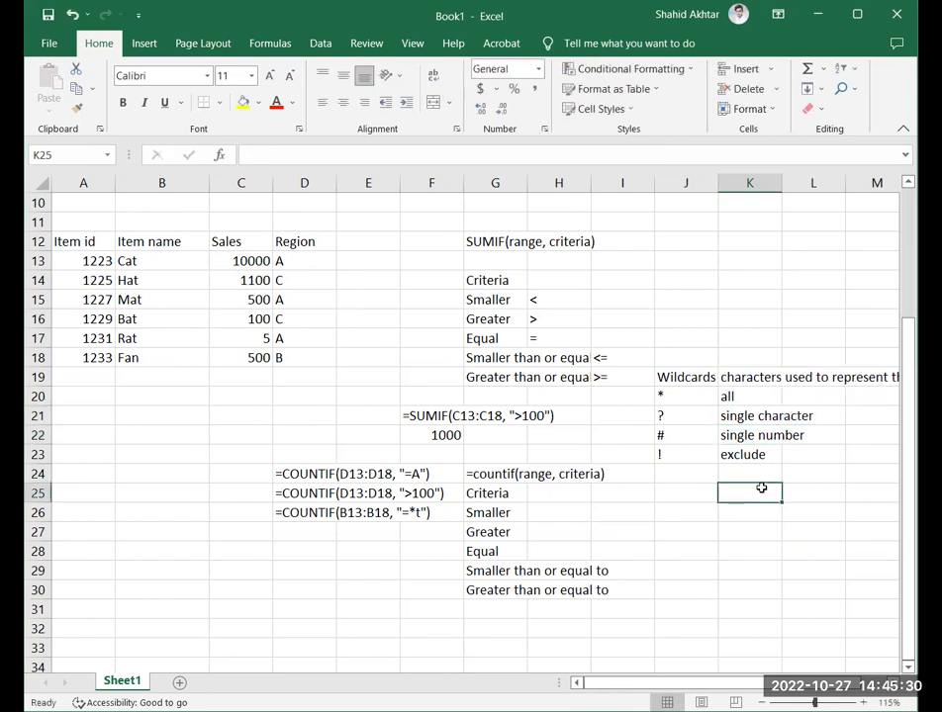
pyautogui.click(769, 437)
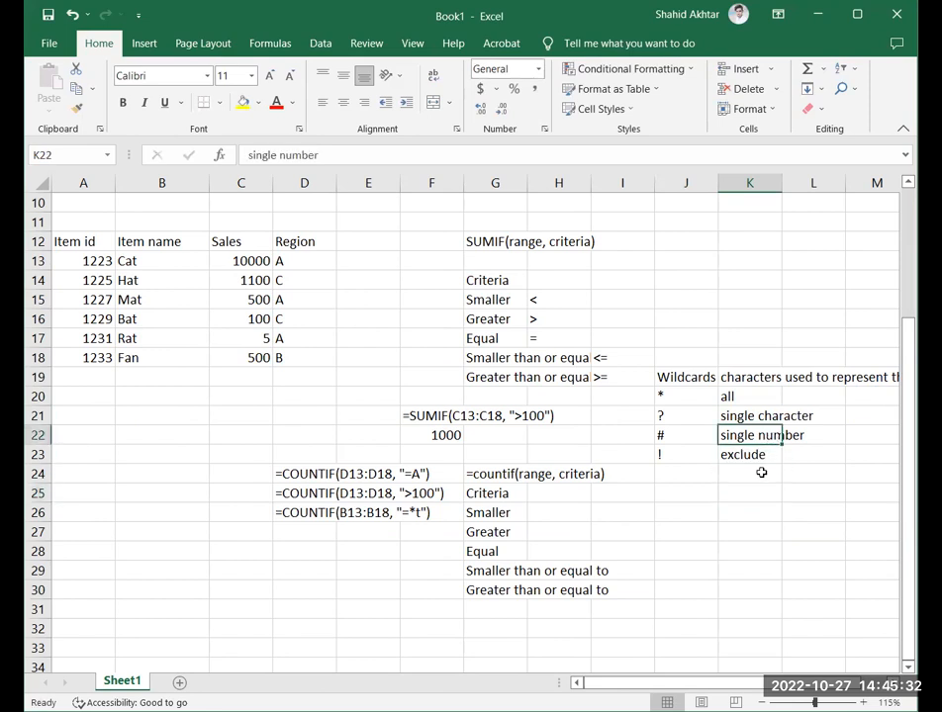
pyautogui.click(761, 473)
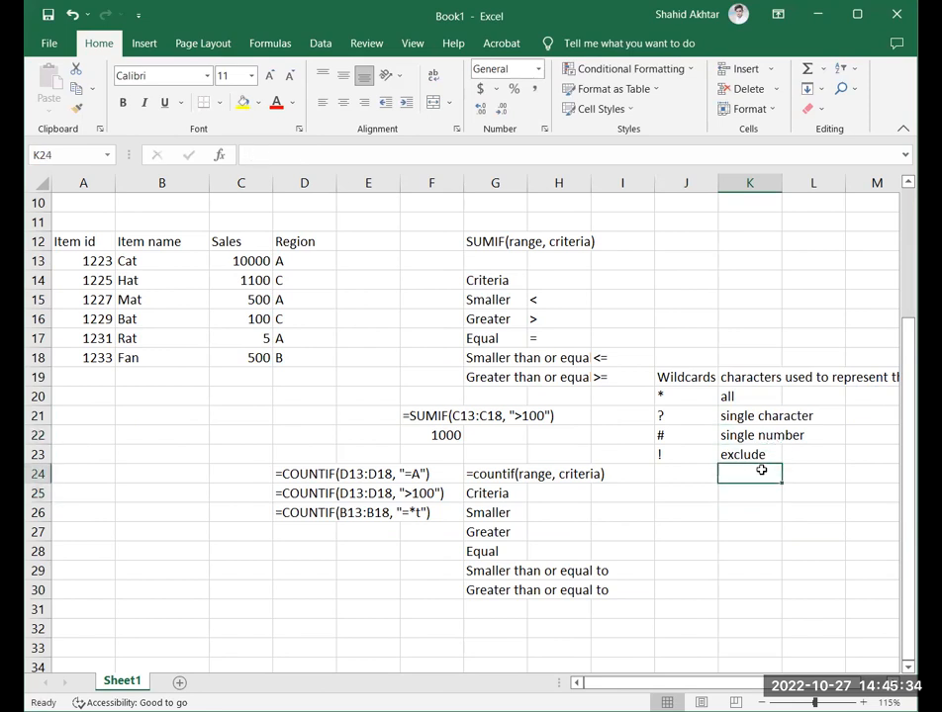
pyautogui.scroll(-2, 761, 470)
pyautogui.scroll(2, 761, 470)
pyautogui.scroll(-1, 761, 470)
pyautogui.moveTo(595, 480); pyautogui.dragTo(656, 545)
pyautogui.scroll(-1, 656, 545)
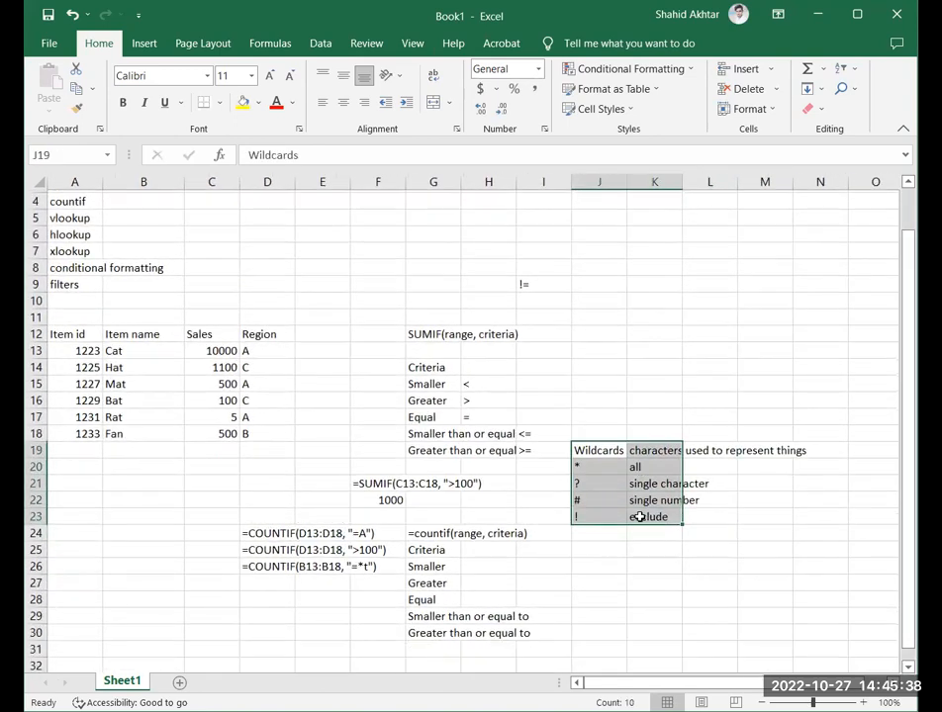
pyautogui.scroll(-1, 427, 288)
pyautogui.moveTo(447, 266); pyautogui.dragTo(484, 265)
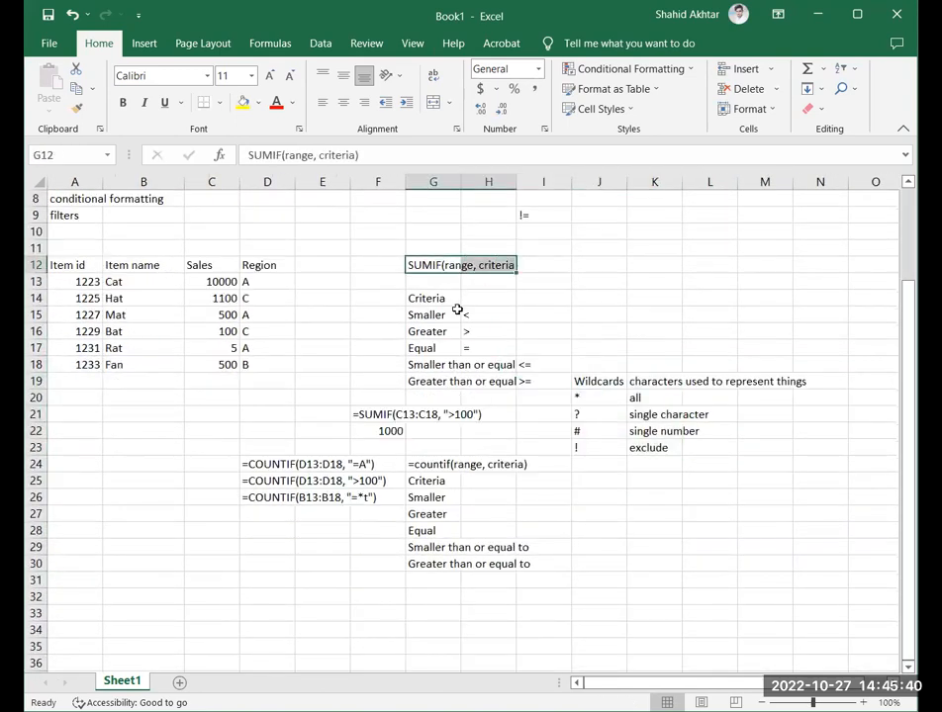
# Rewrite the COUNTIF syntax in G24 as "COUNTIF(range, criteria)", without the equals sign and with the function name in capitals.
pyautogui.doubleClick(415, 465)
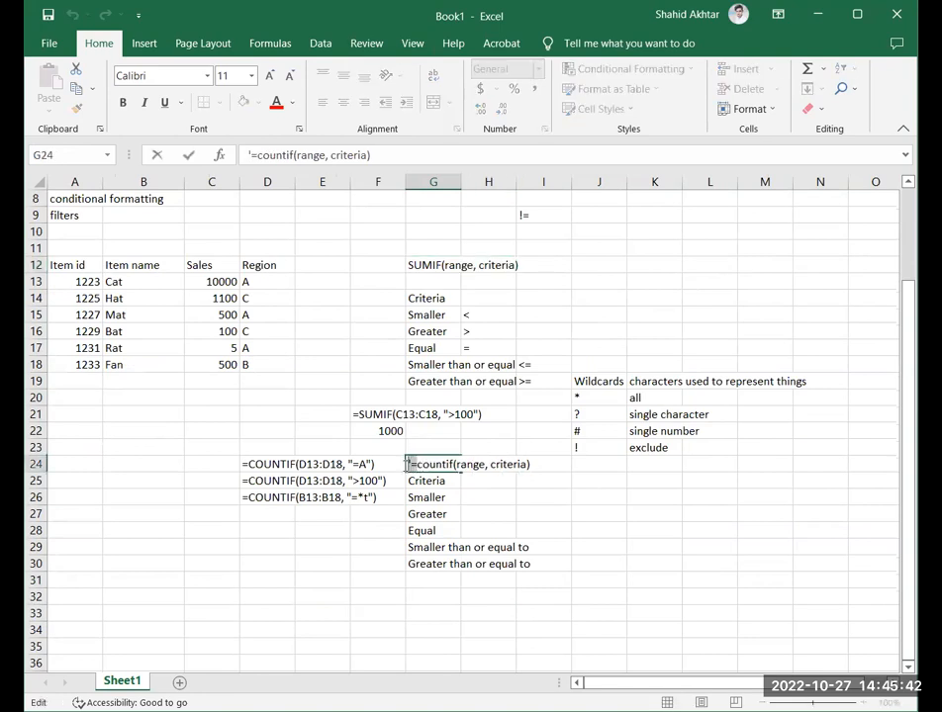
pyautogui.press('Delete')
pyautogui.press('Delete')
pyautogui.press('Delete')
pyautogui.press('Delete')
pyautogui.press('Delete')
pyautogui.press('Delete')
pyautogui.press('Delete')
pyautogui.press('Delete')
pyautogui.press('Delete')
pyautogui.write('Counti')
pyautogui.press('BackSpace')
pyautogui.press('BackSpace')
pyautogui.press('BackSpace')
pyautogui.press('BackSpace')
pyautogui.press('BackSpace')
pyautogui.write('OUNTIF')
pyautogui.click(347, 417)
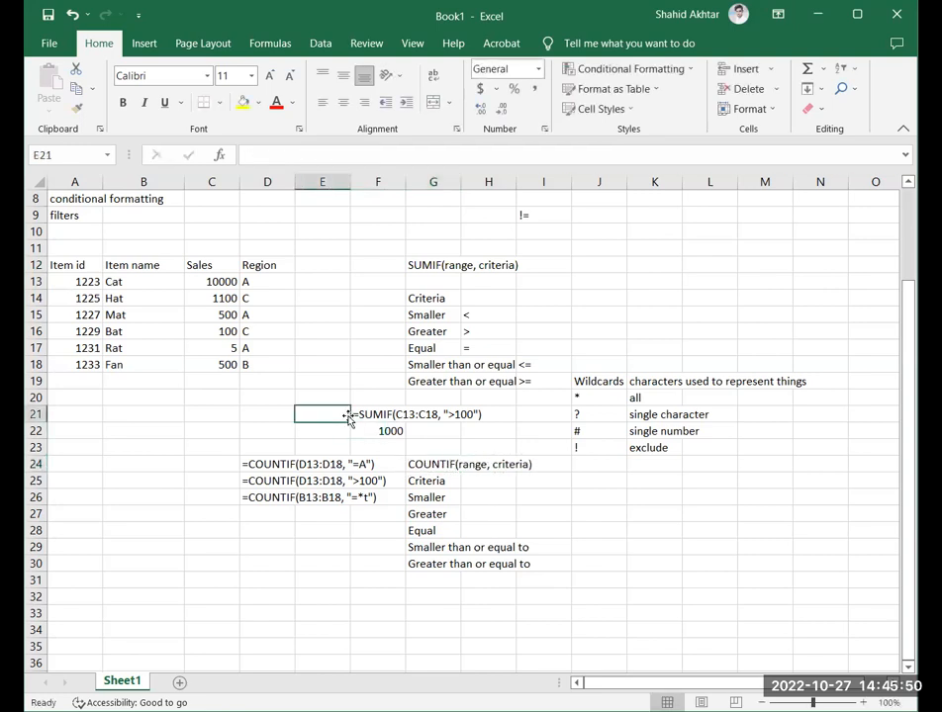
# Move the three COUNTIF examples from D24:D26 to G32:G34 and label them "EG" in F32.
pyautogui.moveTo(269, 464); pyautogui.dragTo(342, 498)
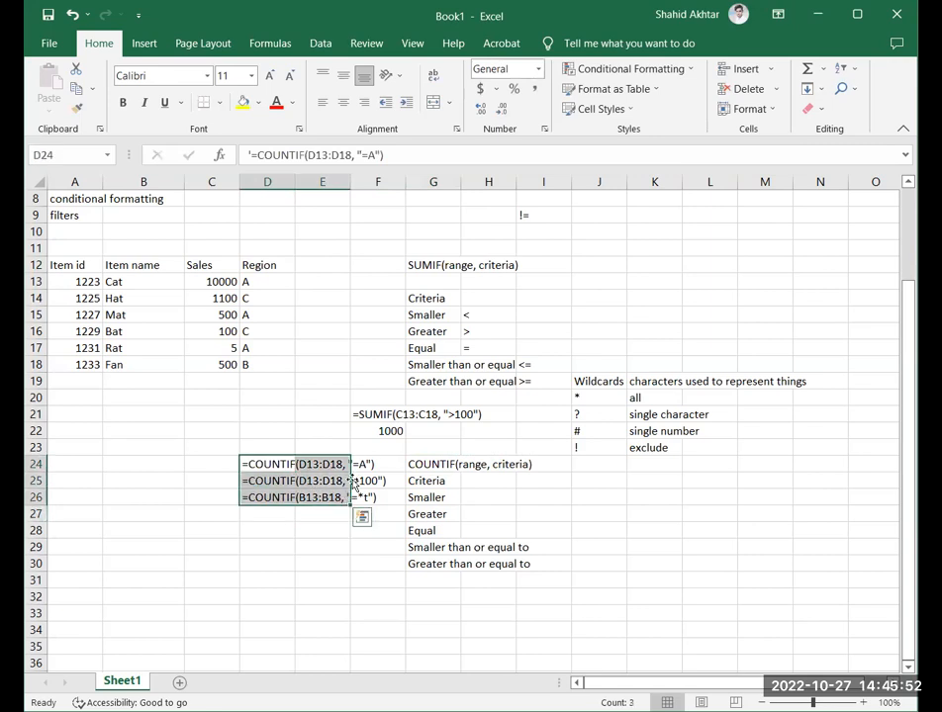
pyautogui.moveTo(381, 415); pyautogui.dragTo(373, 437)
pyautogui.moveTo(269, 464); pyautogui.dragTo(265, 496)
pyautogui.hotkey('ctrl', 'c')
pyautogui.click(434, 594)
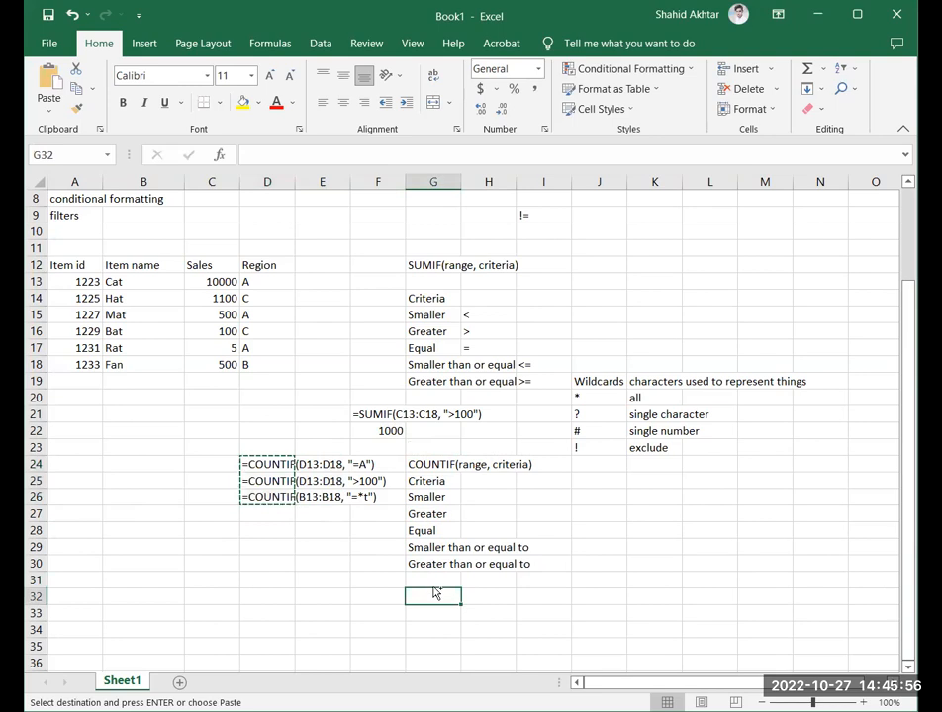
pyautogui.hotkey('ctrl', 'v')
pyautogui.click(379, 595)
pyautogui.write('EG')
# Move the two SUMIF examples from F21:F22 to G21:G22 and label them "Eg" in F21.
pyautogui.moveTo(380, 416); pyautogui.dragTo(381, 431)
pyautogui.hotkey('ctrl', 'c')
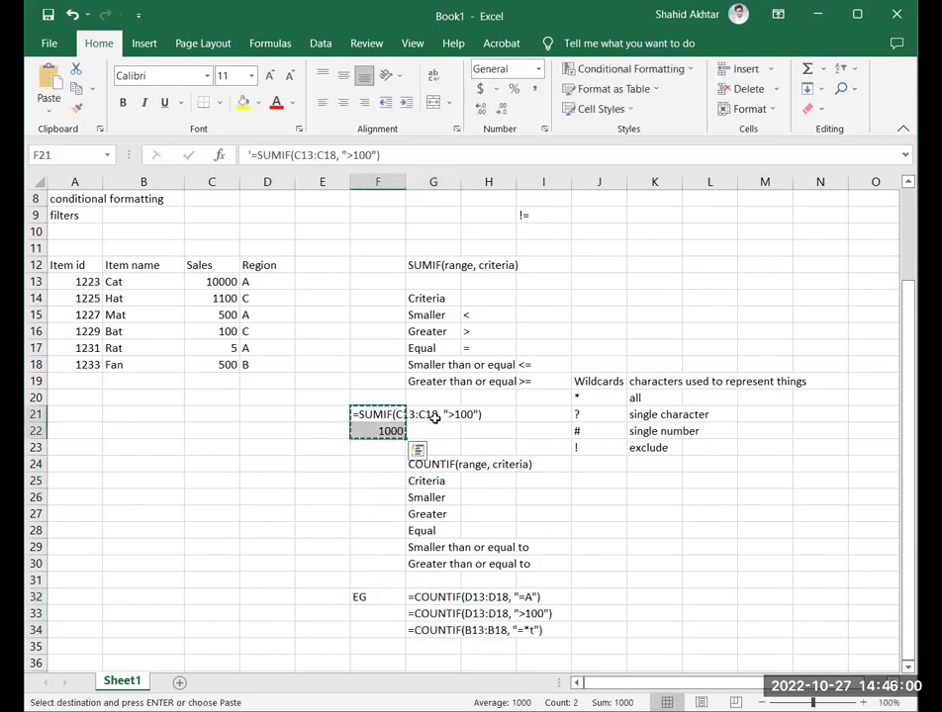
pyautogui.click(434, 417)
pyautogui.hotkey('ctrl', 'v')
pyautogui.click(385, 414)
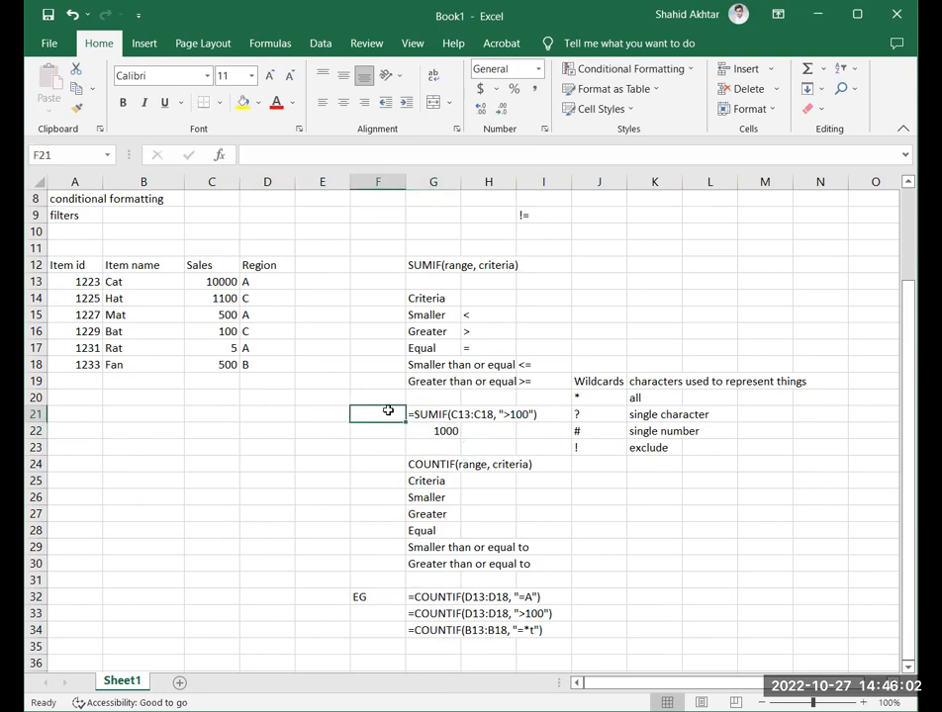
pyautogui.write('Eg')
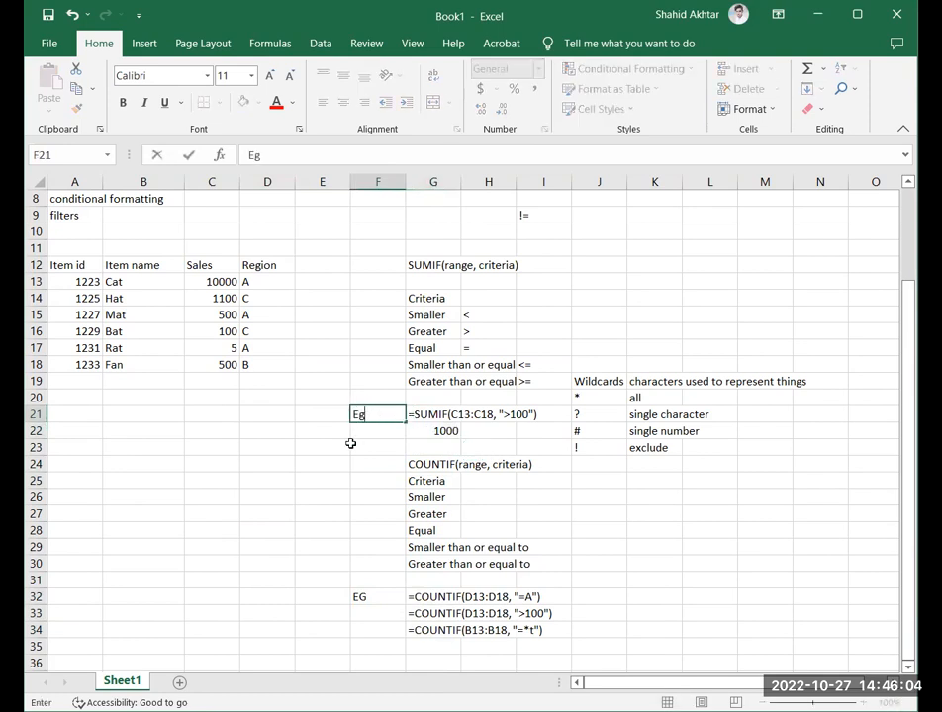
pyautogui.click(351, 443)
# Show the SUMIF example in G22 as text by putting an apostrophe before its formula.
pyautogui.click(441, 431)
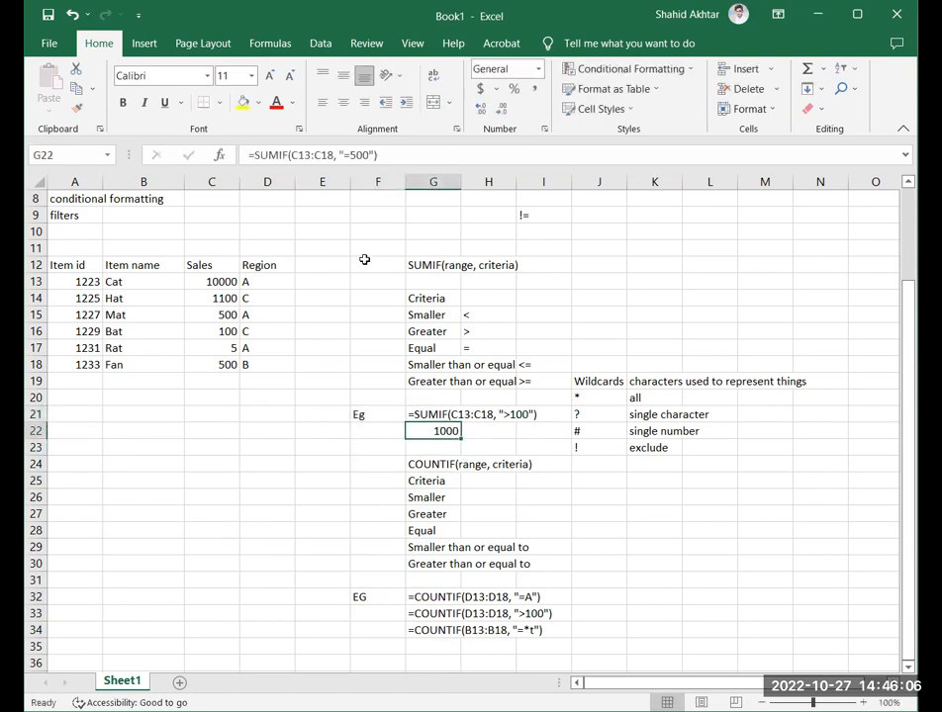
pyautogui.click(247, 156)
pyautogui.write("'")
pyautogui.press('Return')
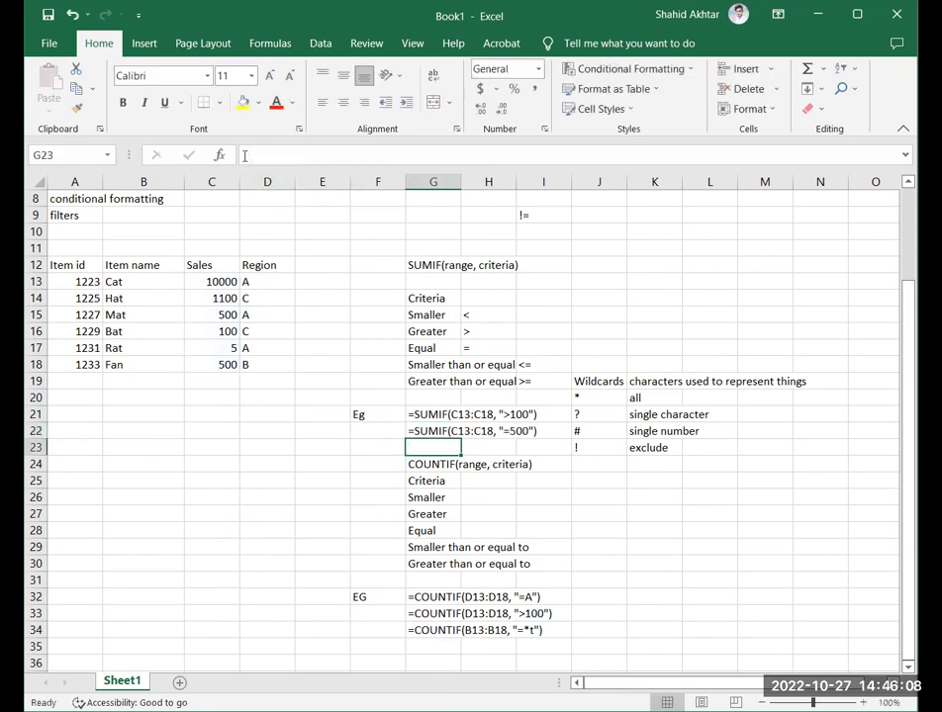
# Change the description of the # wildcard in K22 to "single digit".
pyautogui.click(710, 455)
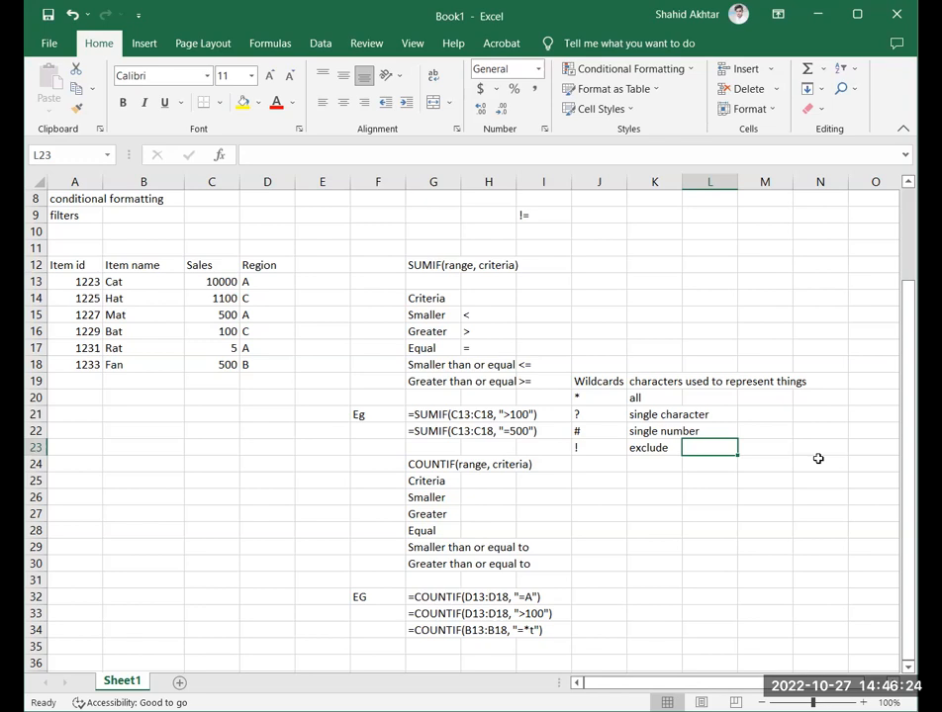
pyautogui.doubleClick(667, 431)
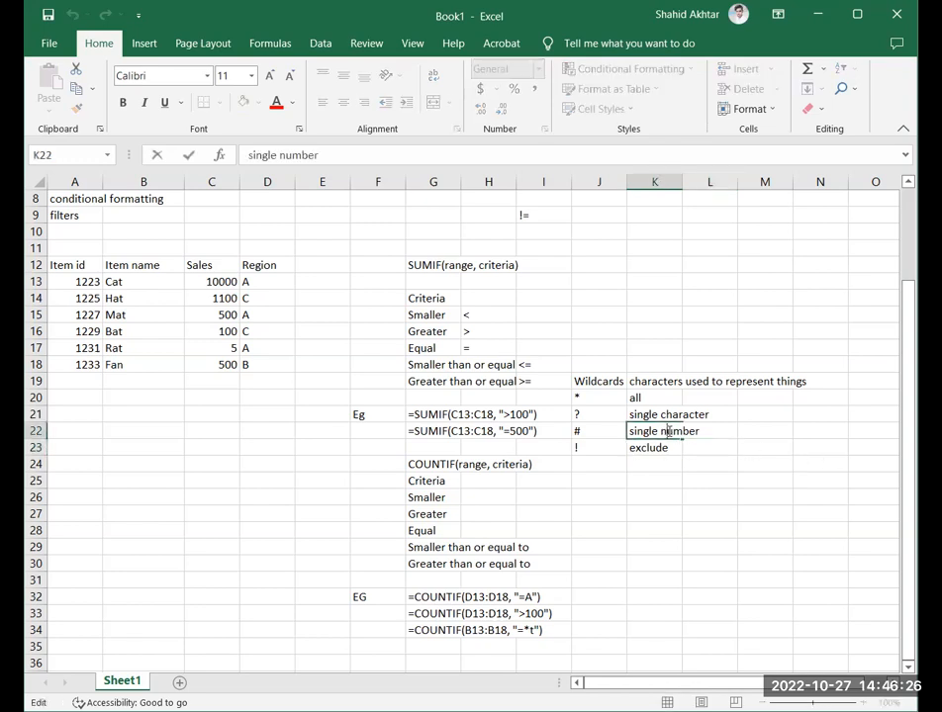
pyautogui.tripleClick(666, 431)
pyautogui.doubleClick(668, 431)
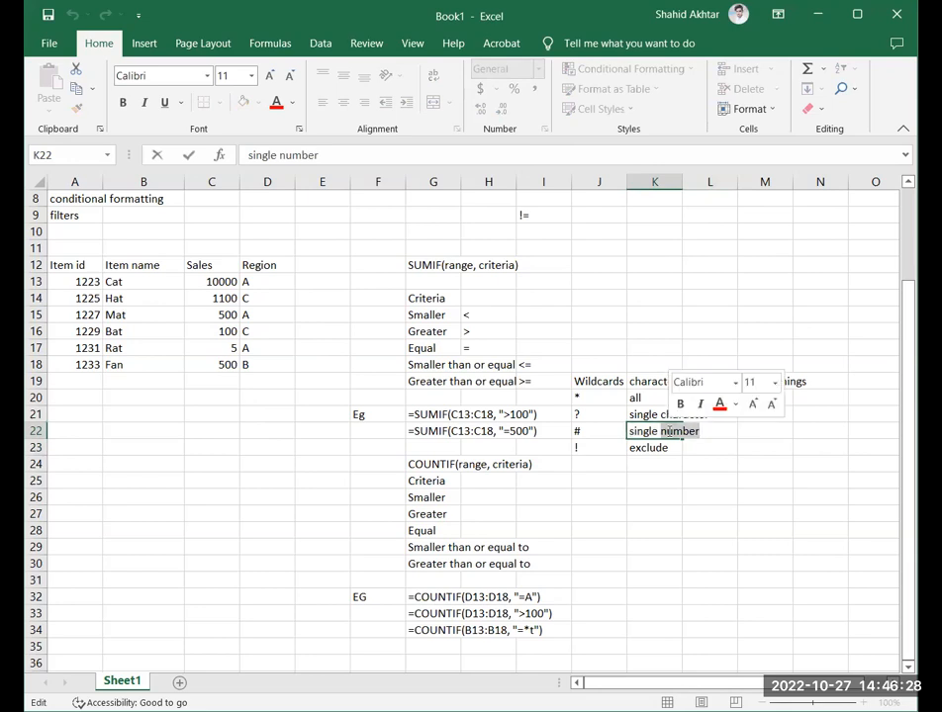
pyautogui.write('f')
pyautogui.press('BackSpace')
pyautogui.write('digit')
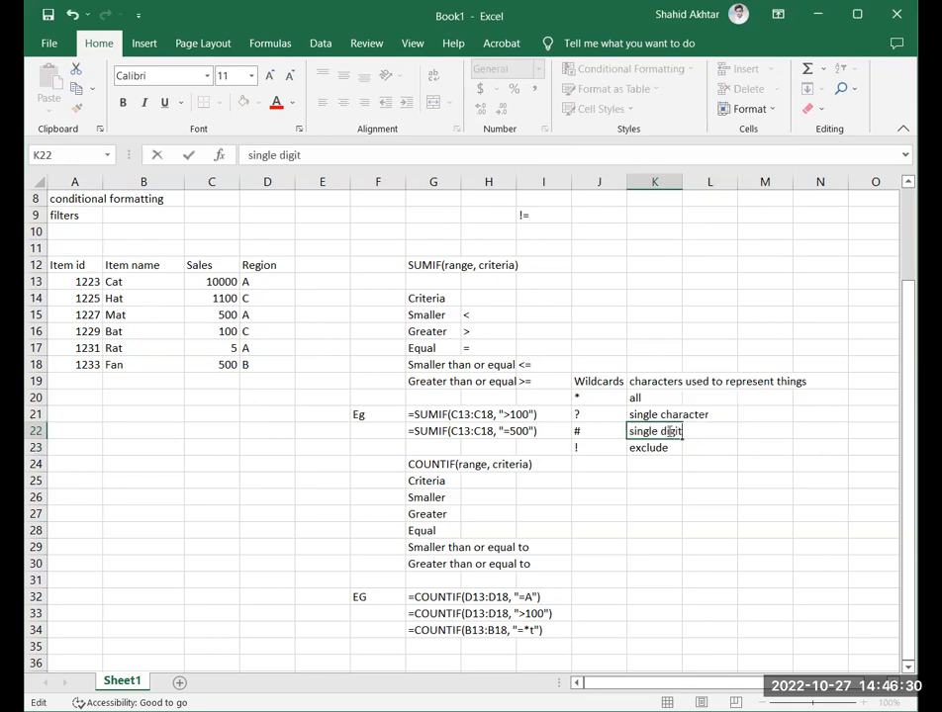
pyautogui.click(635, 495)
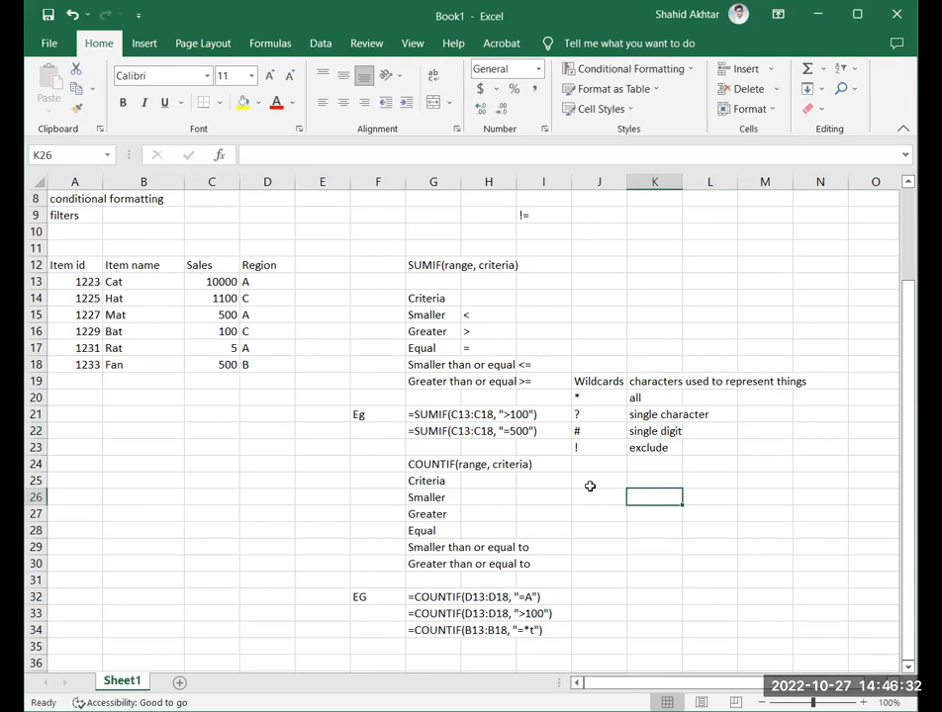
pyautogui.scroll(-1, 648, 487)
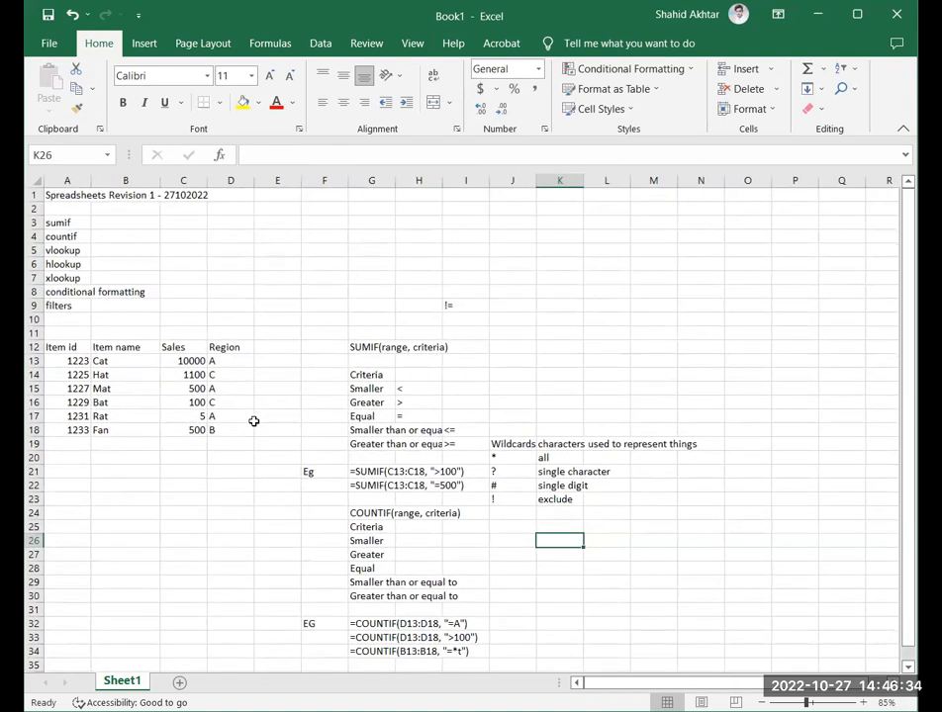
pyautogui.scroll(-1, 254, 421)
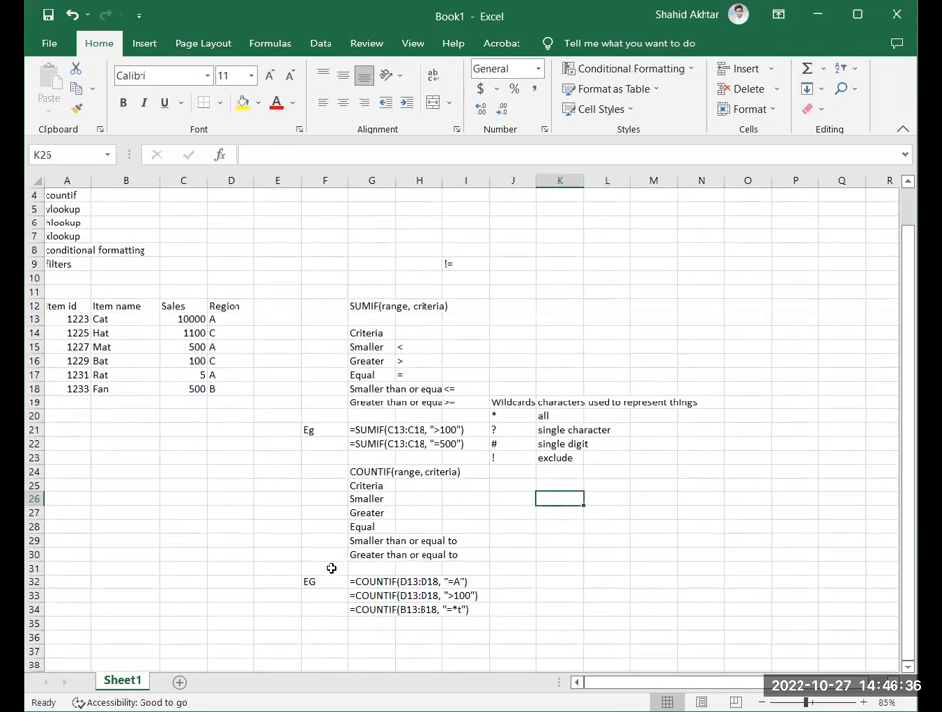
pyautogui.scroll(-2, 332, 568)
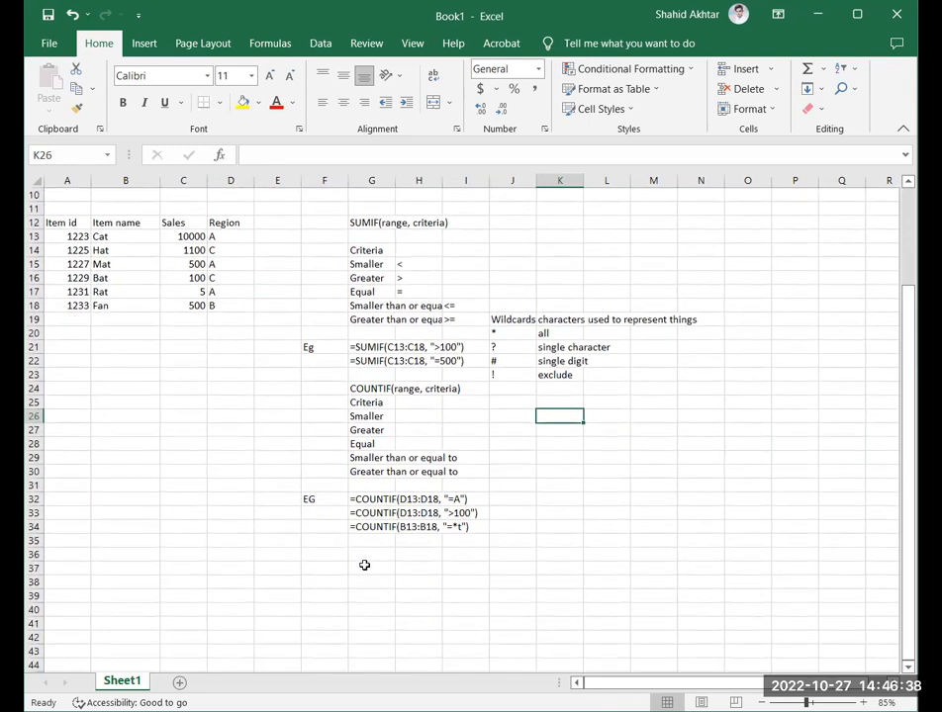
pyautogui.scroll(2, 364, 625)
pyautogui.click(546, 458)
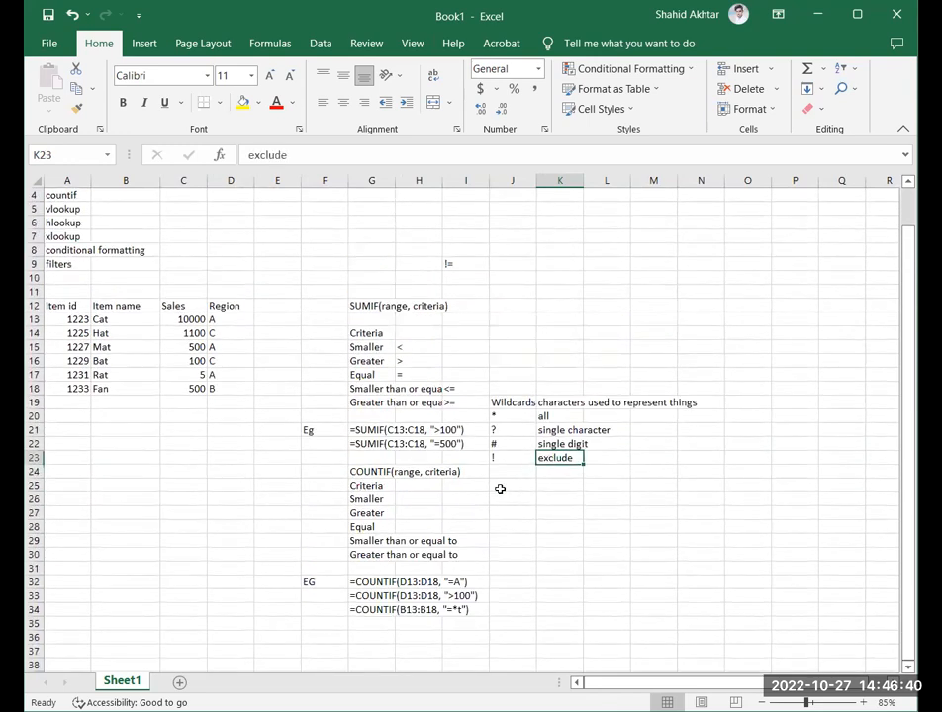
pyautogui.click(372, 444)
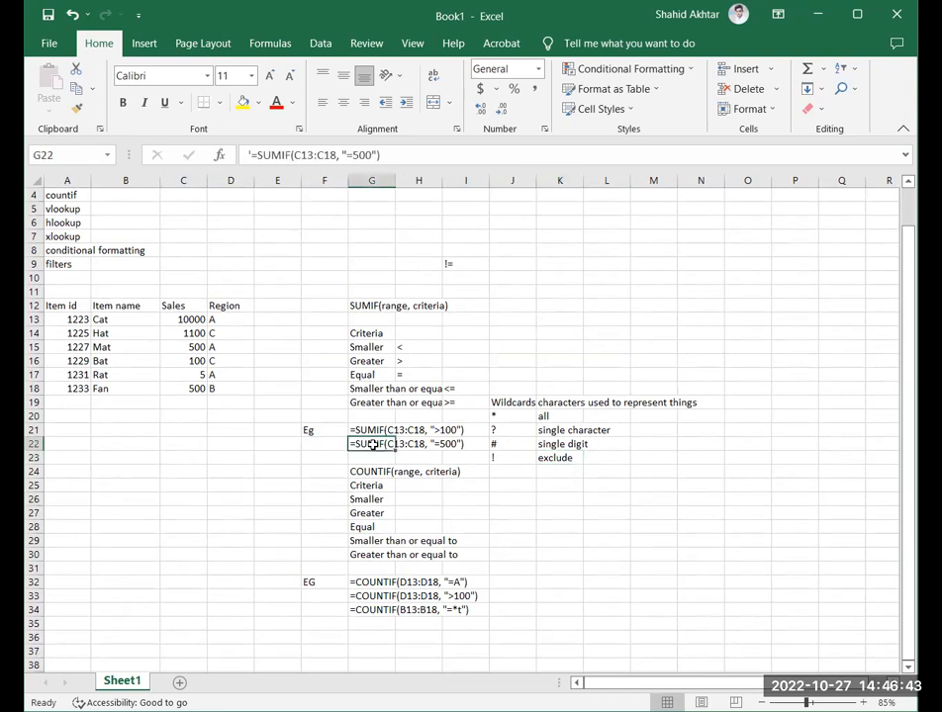
pyautogui.click(416, 609)
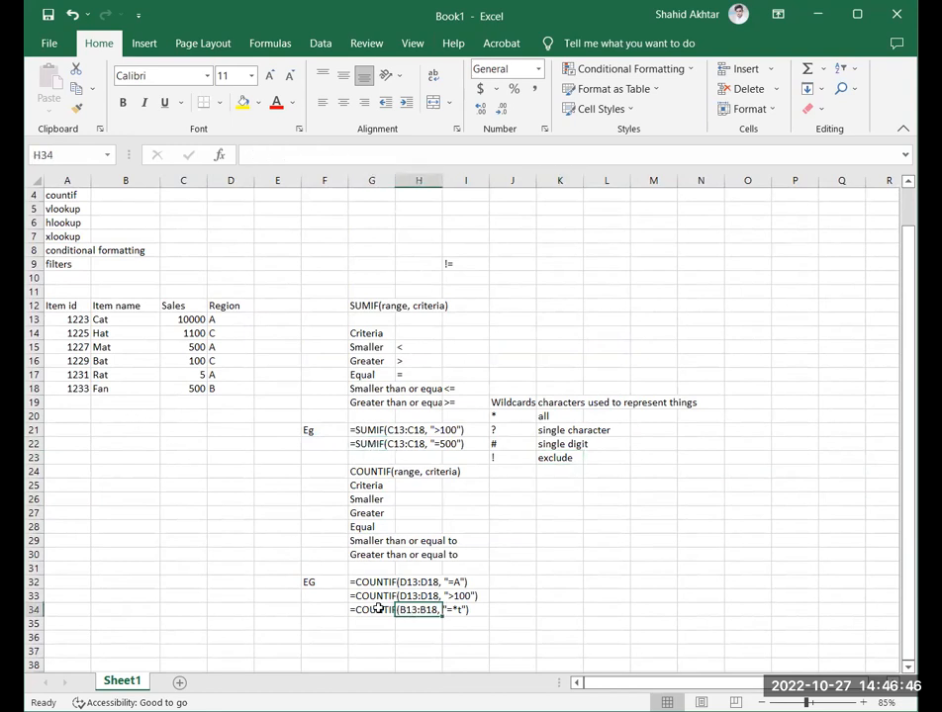
# Copy the COUNTIF example with the "=*t" criteria from G34 into G35.
pyautogui.click(381, 610)
pyautogui.hotkey('ctrl', 'c')
pyautogui.click(378, 623)
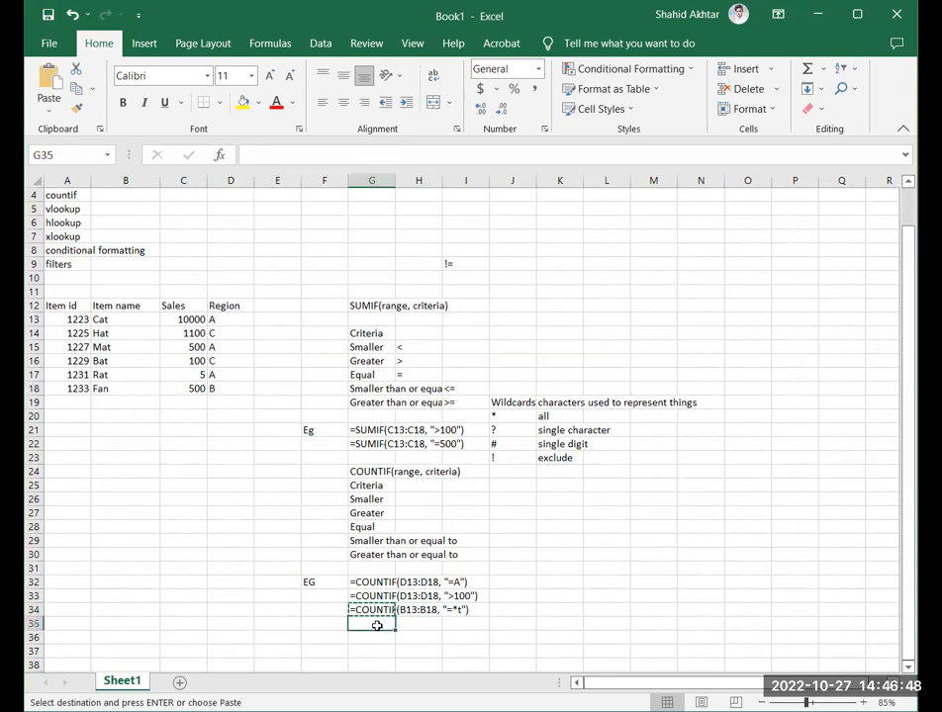
pyautogui.hotkey('ctrl', 'v')
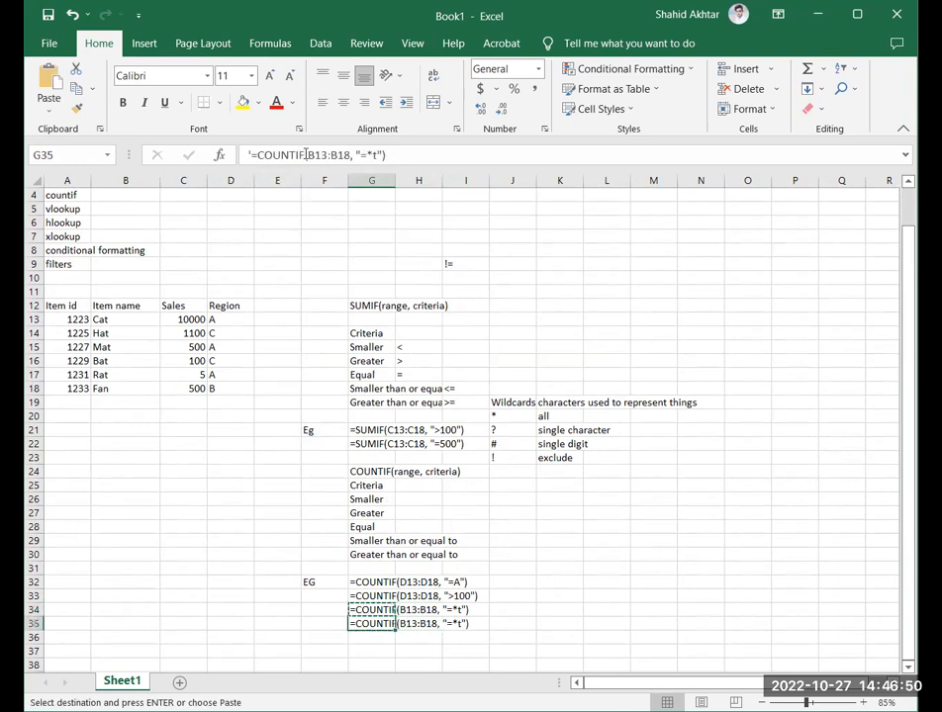
# Change the criteria in the copied COUNTIF example in G35 to "=!*m*".
pyautogui.click(374, 155)
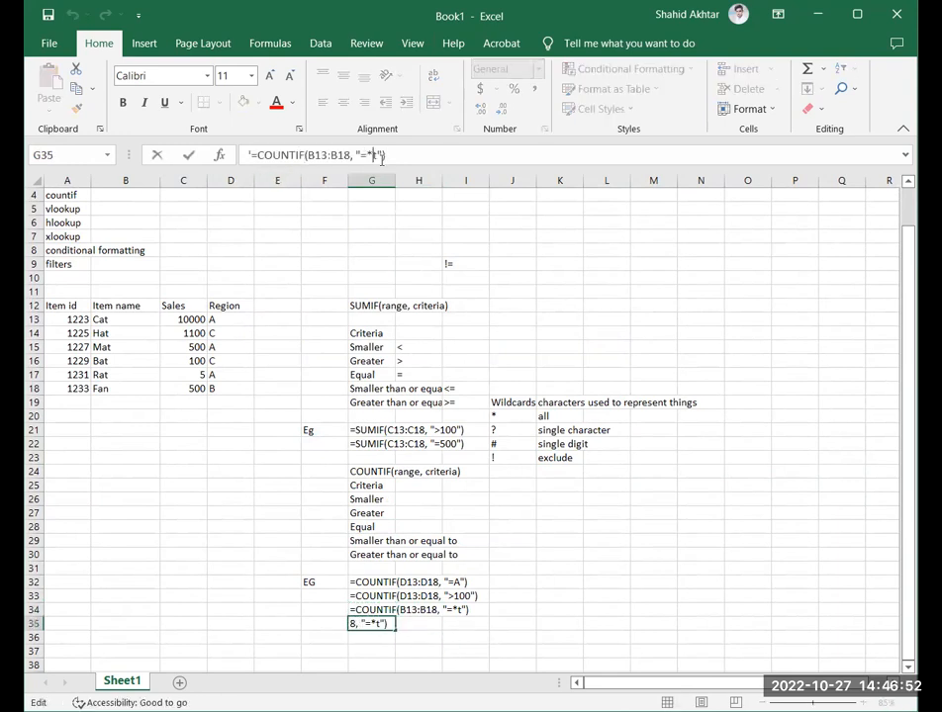
pyautogui.press('BackSpace')
pyautogui.press('BackSpace')
pyautogui.write('!')
pyautogui.write('**')
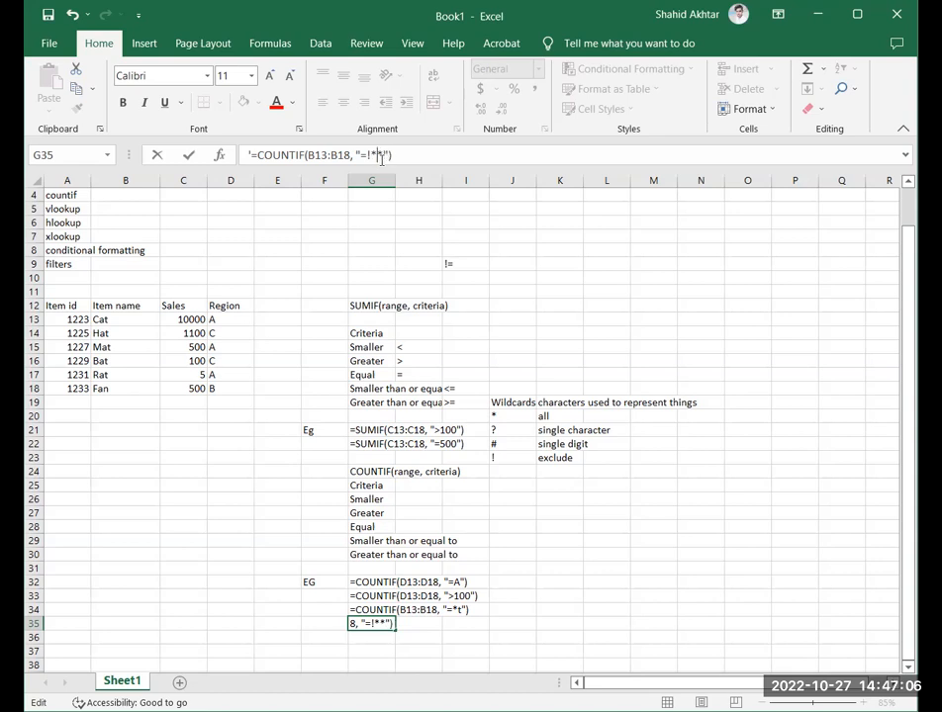
pyautogui.write('m')
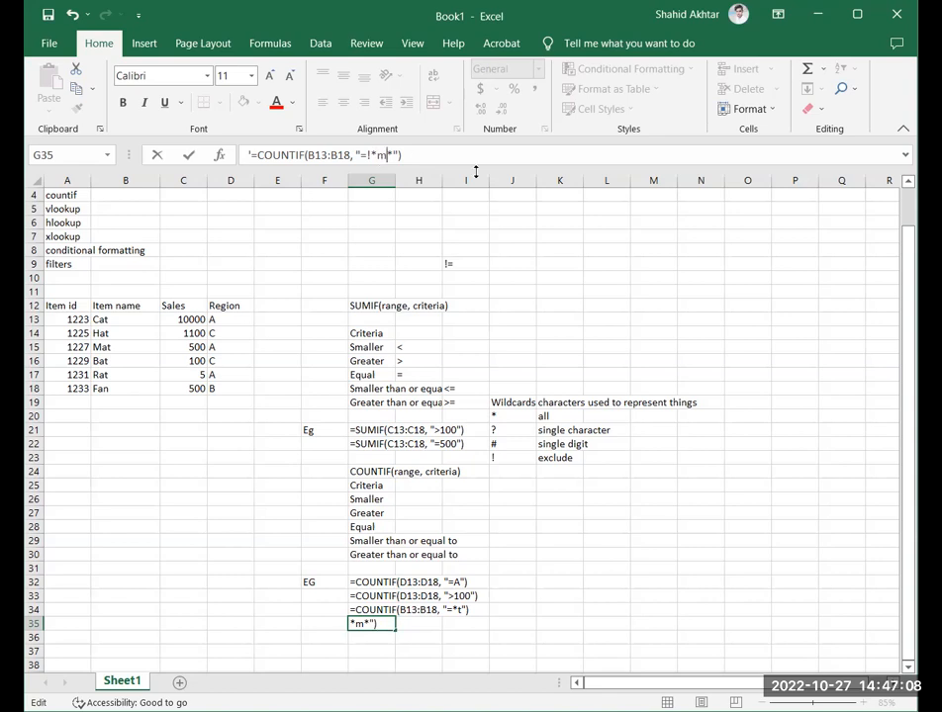
# Clear the range from the COUNTIF text in G35 and try to reselect the item names B13:B18.
pyautogui.click(406, 156)
pyautogui.click(308, 156)
pyautogui.moveTo(304, 156); pyautogui.dragTo(352, 155)
pyautogui.press('BackSpace')
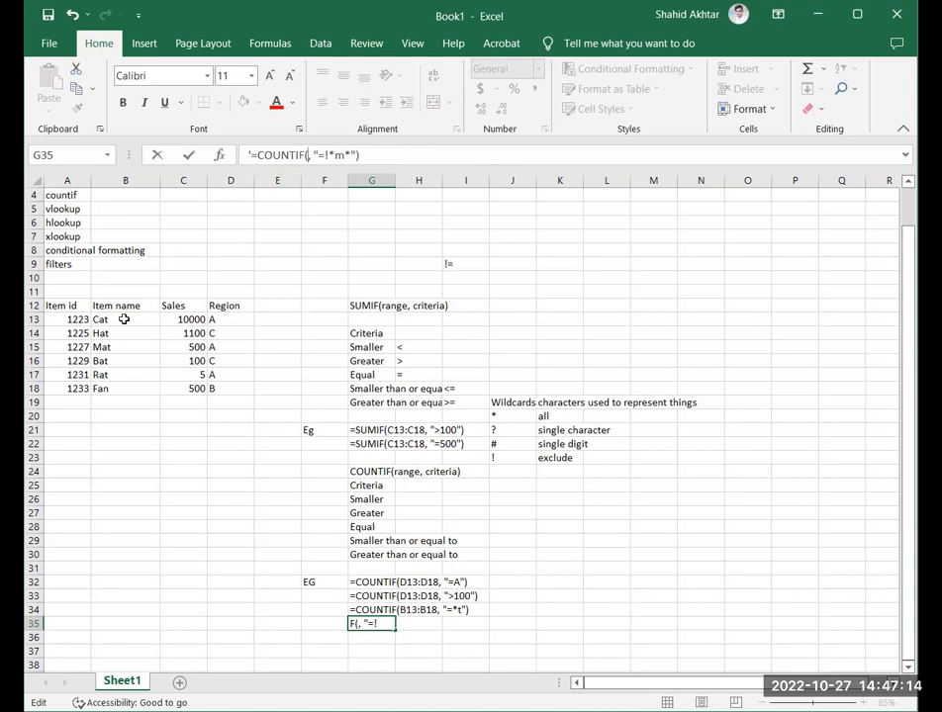
pyautogui.moveTo(123, 318); pyautogui.dragTo(126, 387)
pyautogui.click(391, 632)
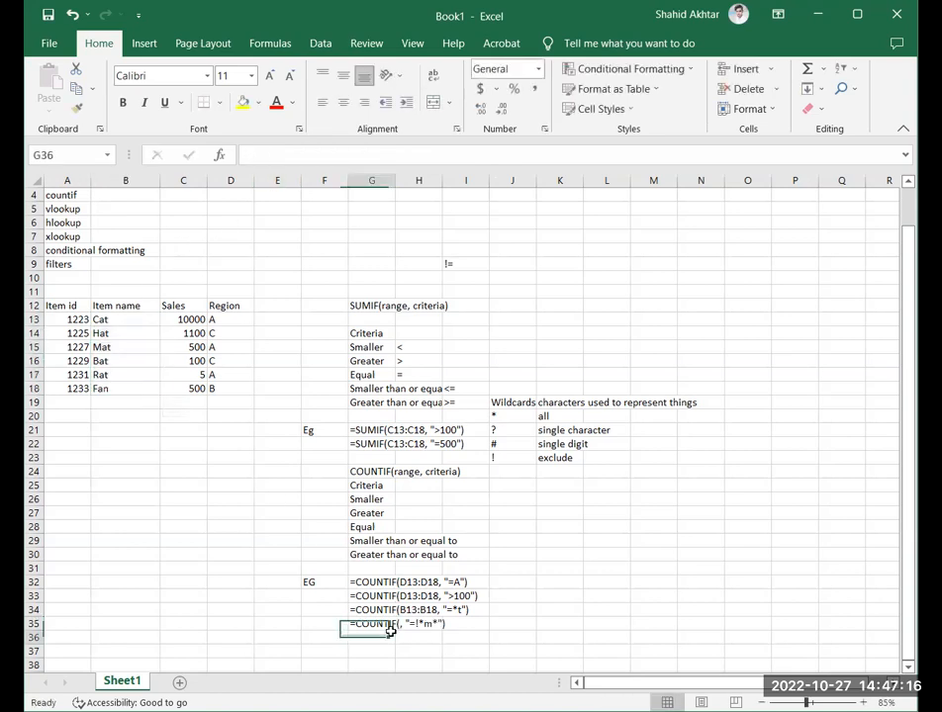
# Remove the leading apostrophe in G35 to make it a live COUNTIF formula, with B13:B18 as its range.
pyautogui.click(388, 624)
pyautogui.click(253, 156)
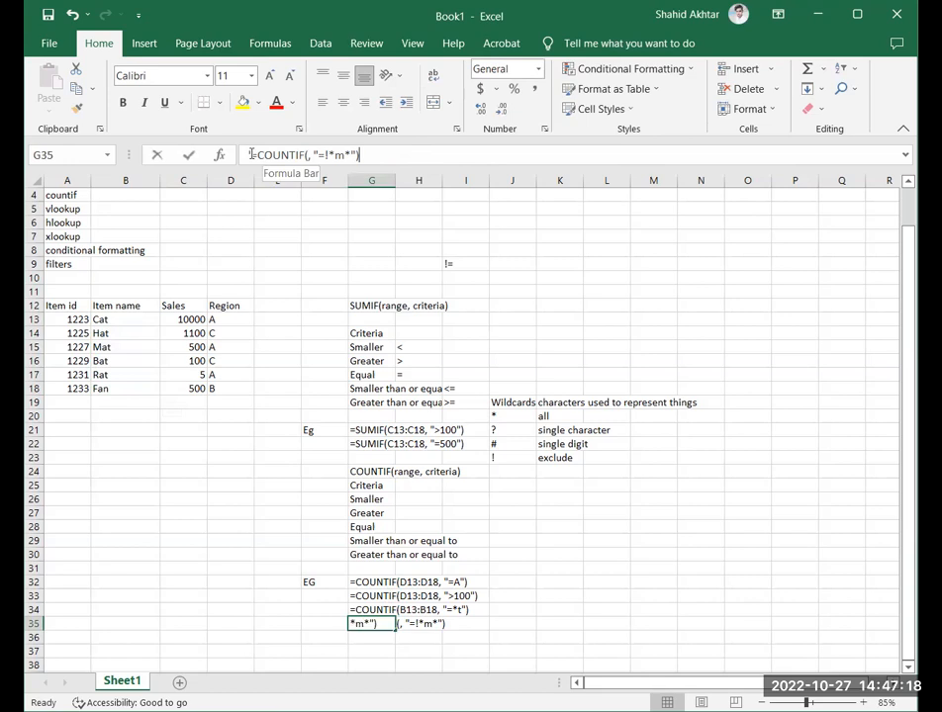
pyautogui.click(307, 155)
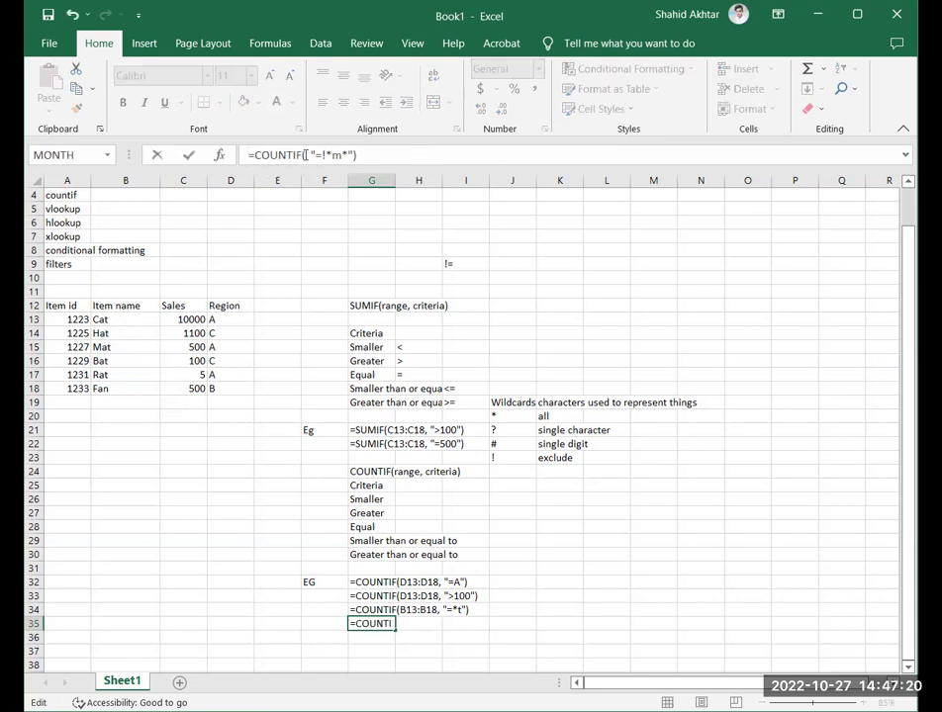
pyautogui.moveTo(119, 320); pyautogui.dragTo(126, 385)
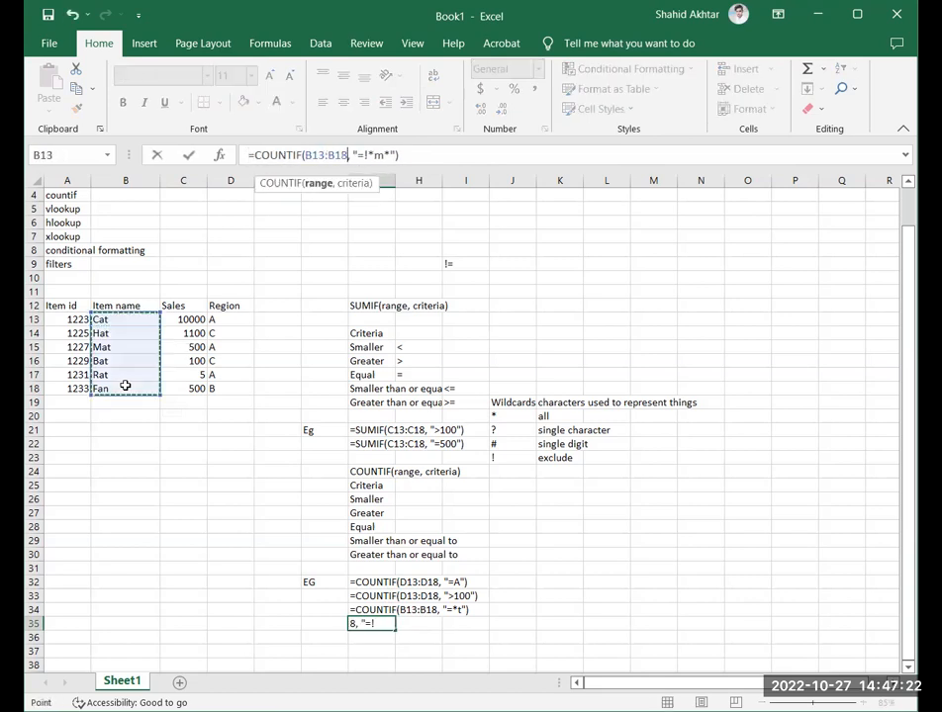
pyautogui.press('Return')
# Change the criteria of the COUNTIF formula in G35 to "=!M*".
pyautogui.click(381, 624)
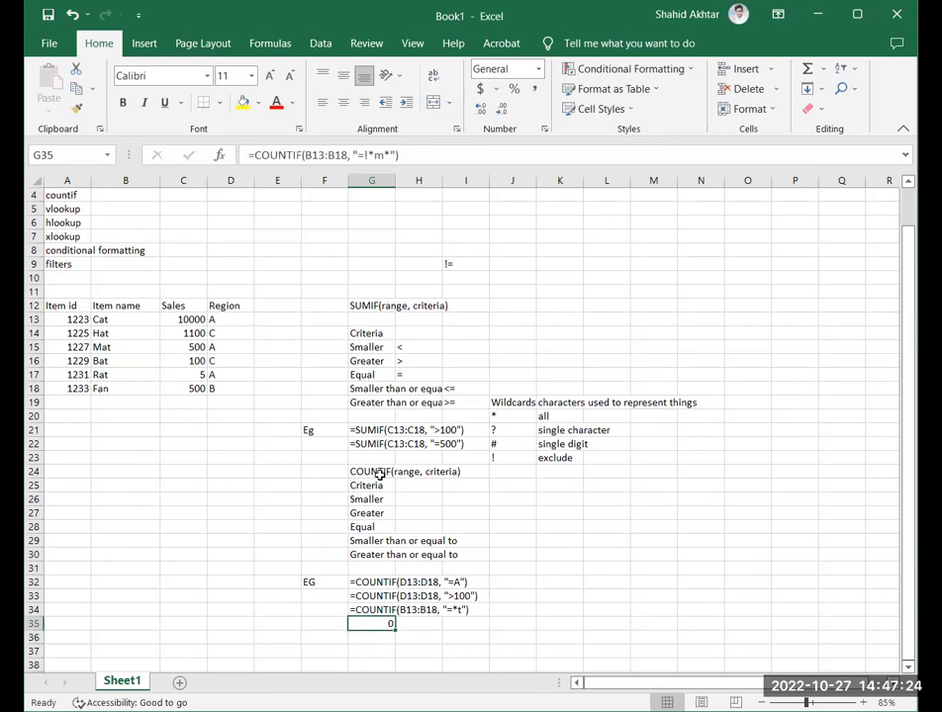
pyautogui.click(377, 156)
pyautogui.write('M')
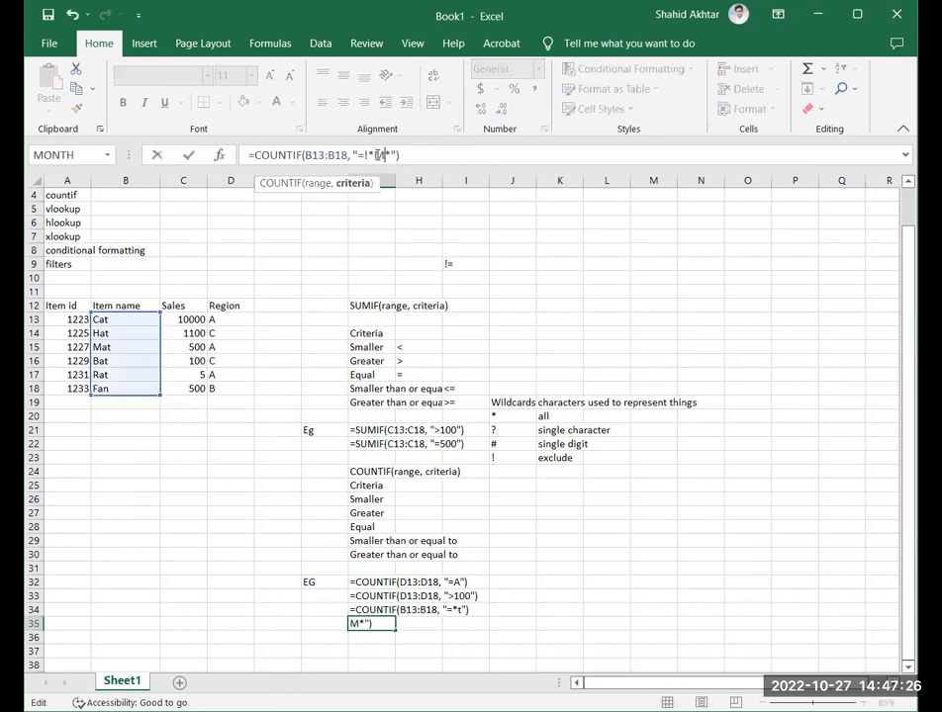
pyautogui.press('Delete')
pyautogui.press('BackSpace')
pyautogui.write('*')
pyautogui.press('Return')
# Remove the equals sign from the COUNTIF criteria in G35 so it reads "!M*".
pyautogui.click(371, 625)
pyautogui.click(315, 155)
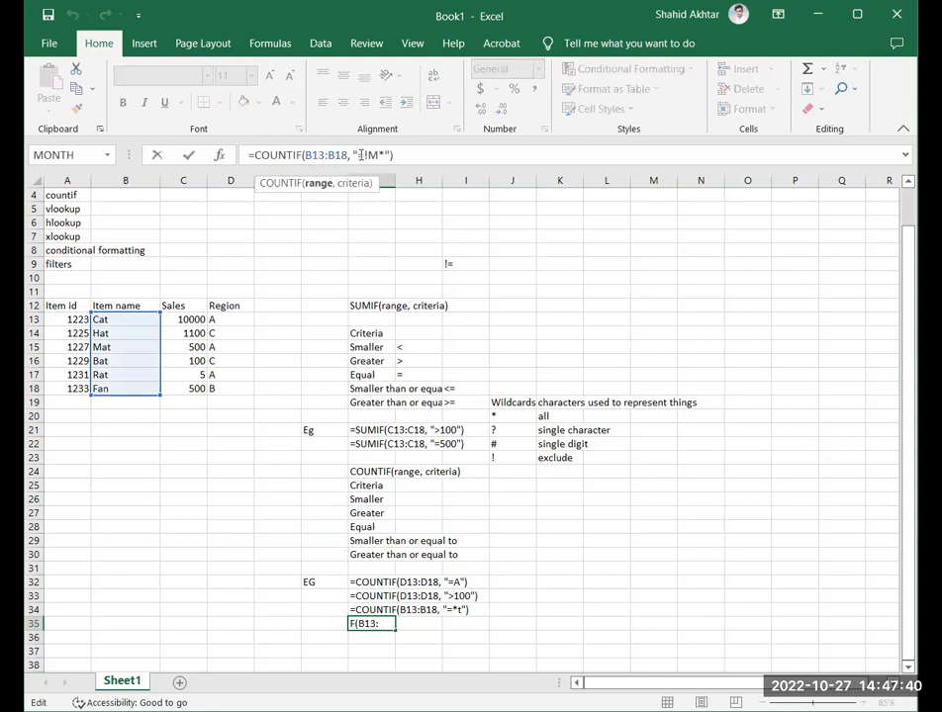
pyautogui.click(392, 155)
pyautogui.click(366, 156)
pyautogui.press('BackSpace')
pyautogui.write('!')
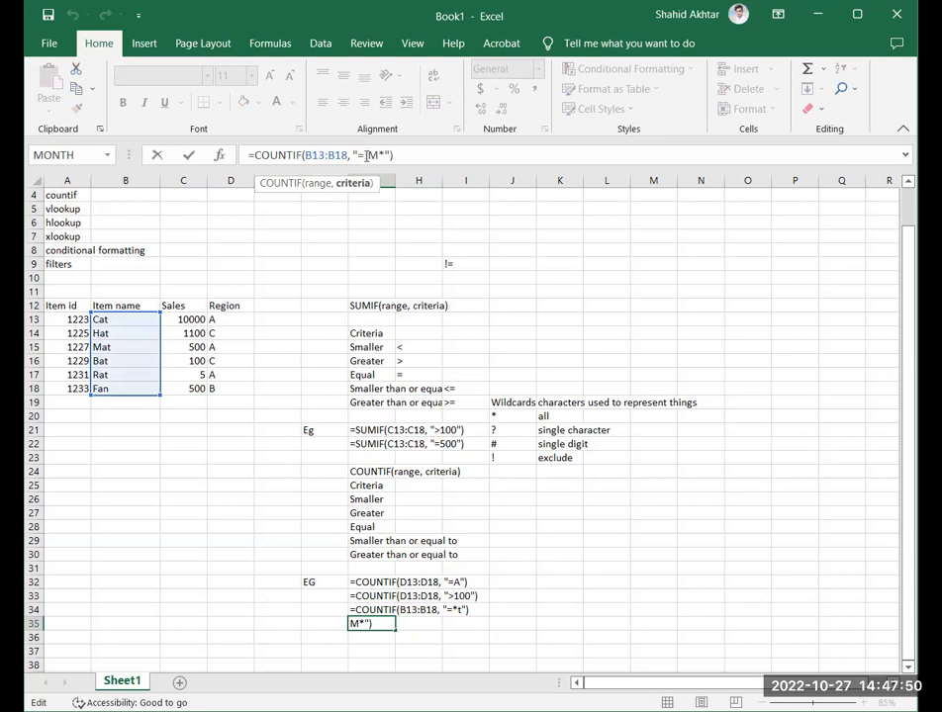
pyautogui.click(366, 156)
pyautogui.press('BackSpace')
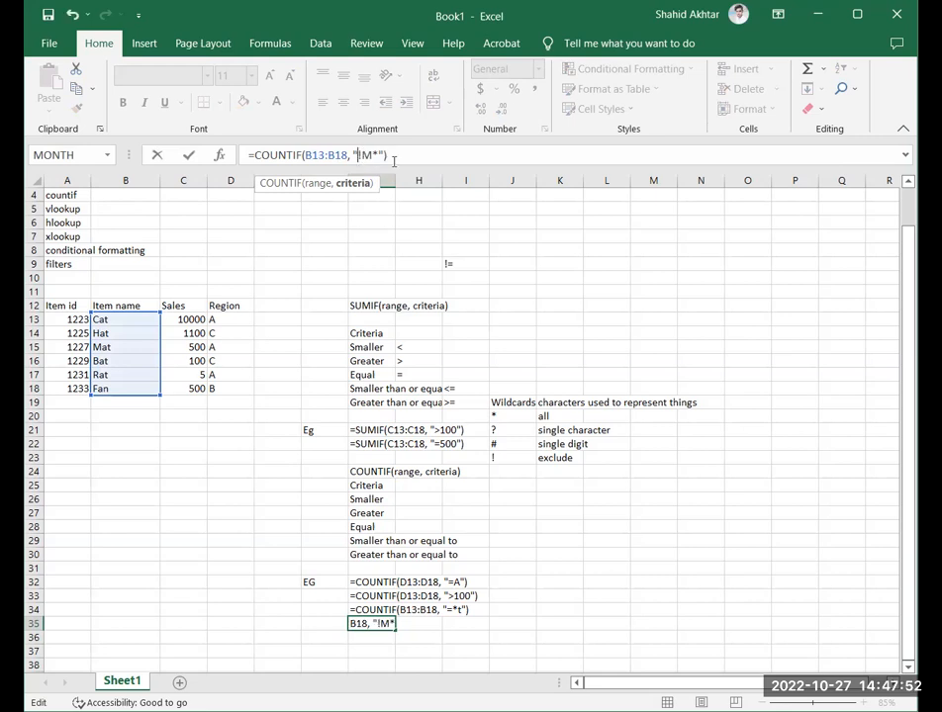
pyautogui.press('Return')
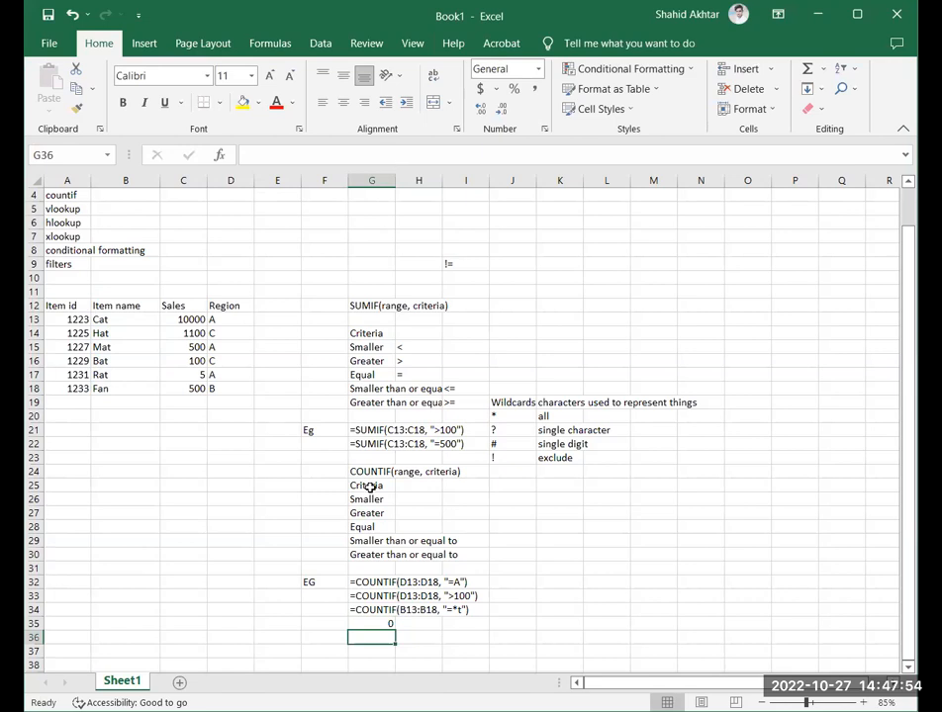
# Put the equals sign back in the COUNTIF criteria in G35, making it "=!M*".
pyautogui.click(392, 624)
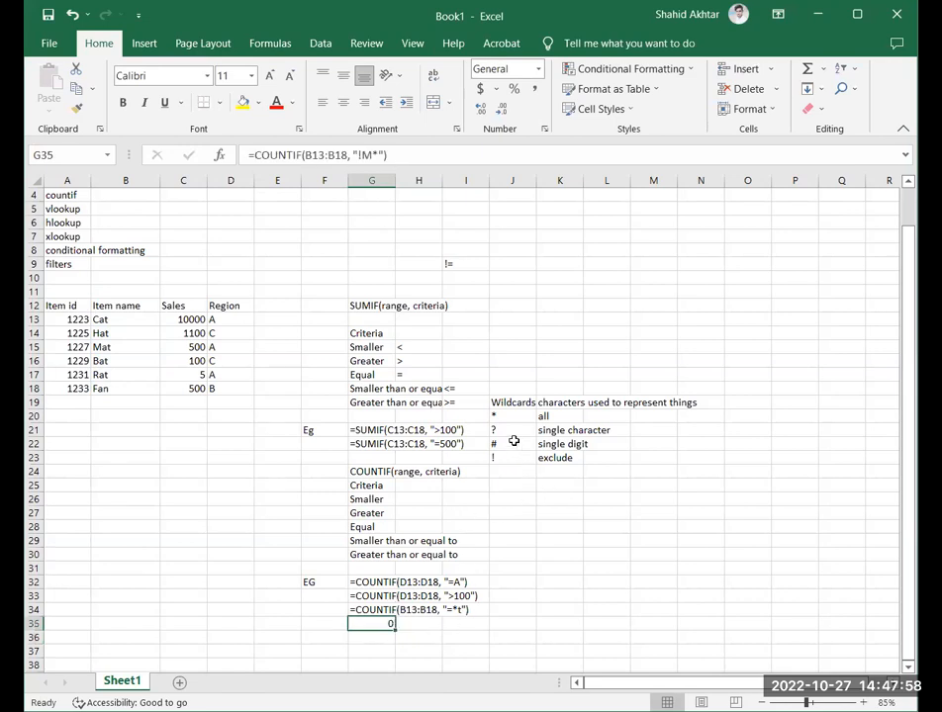
pyautogui.click(357, 156)
pyautogui.write('!')
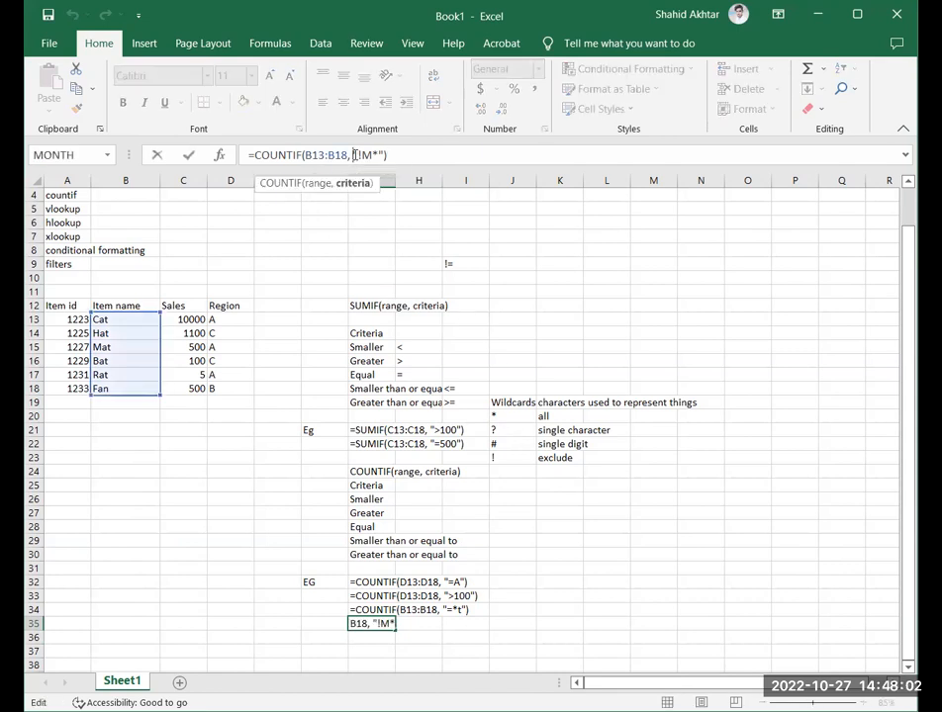
pyautogui.write('=')
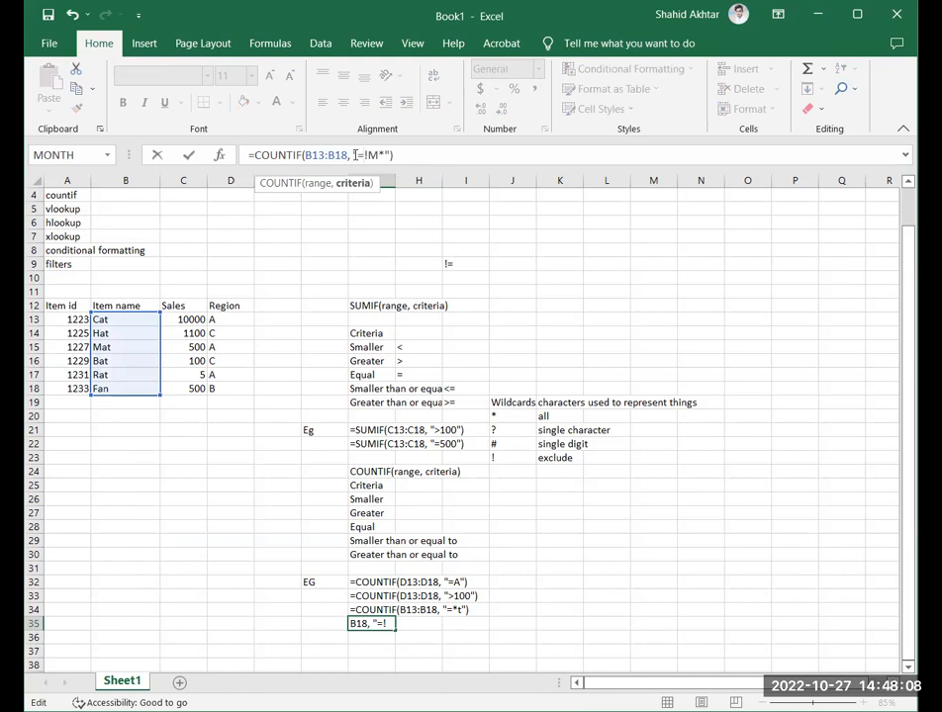
pyautogui.press('Right')
pyautogui.press('Right')
pyautogui.moveTo(372, 305); pyautogui.dragTo(420, 305)
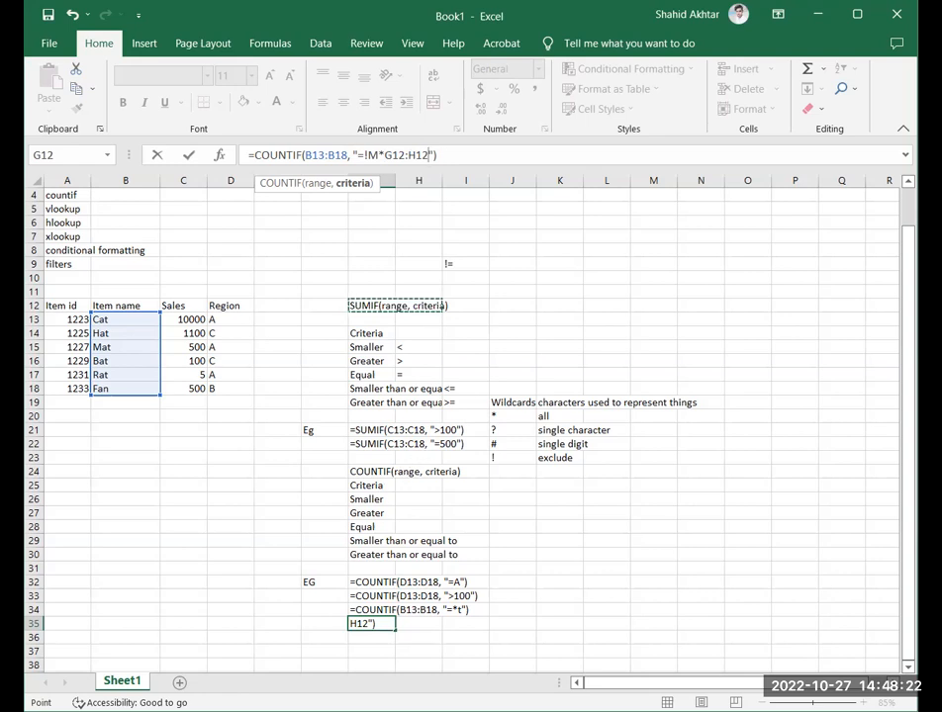
pyautogui.scroll(1, 29, 212)
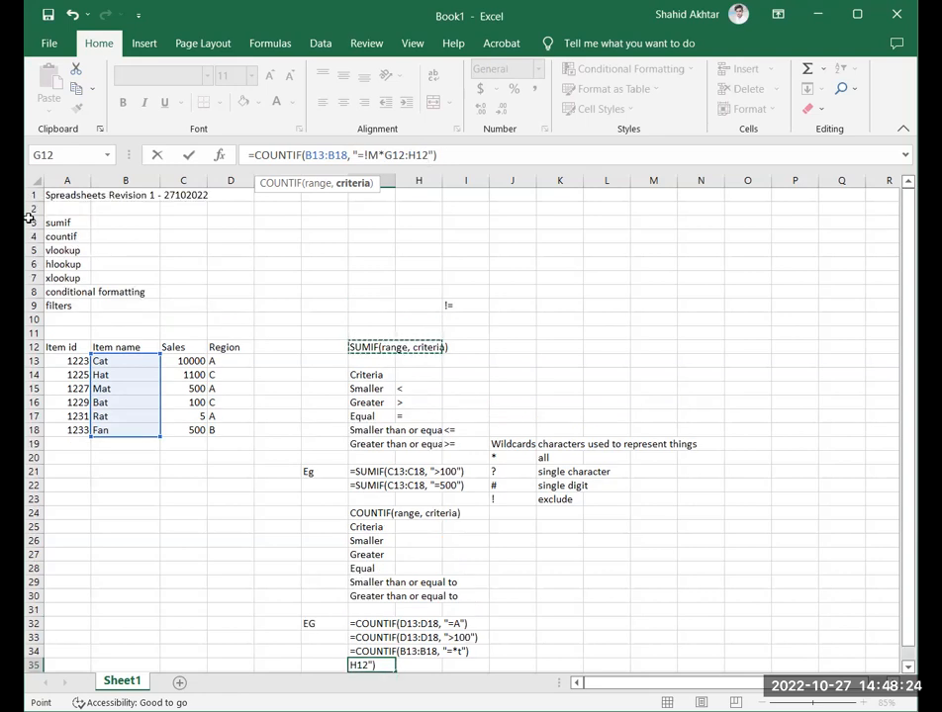
pyautogui.scroll(-1, 75, 242)
pyautogui.scroll(-1, 92, 249)
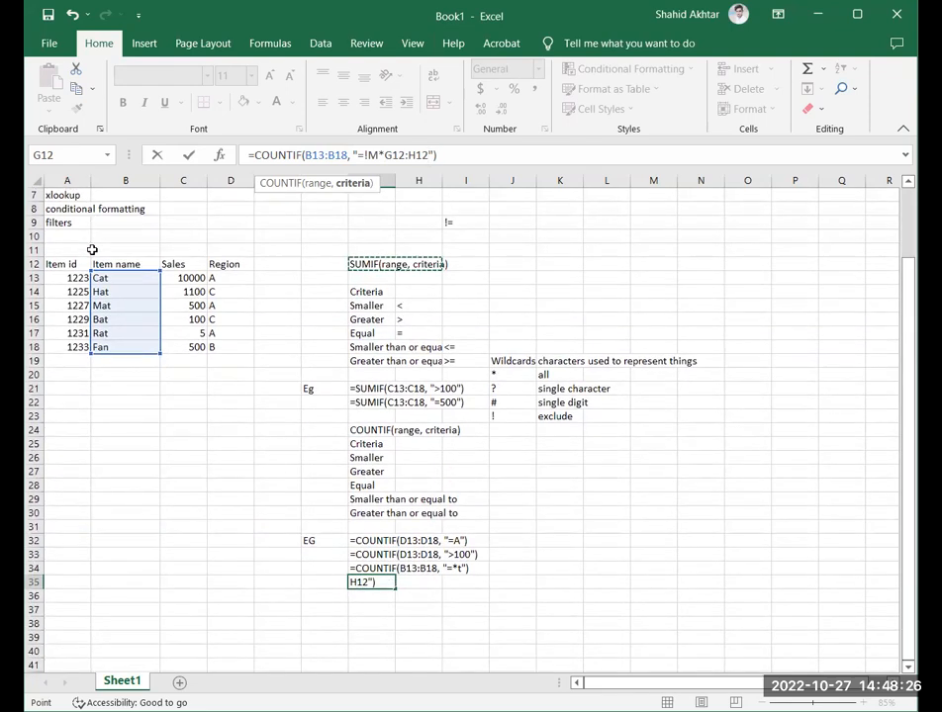
pyautogui.click(377, 155)
pyautogui.click(386, 156)
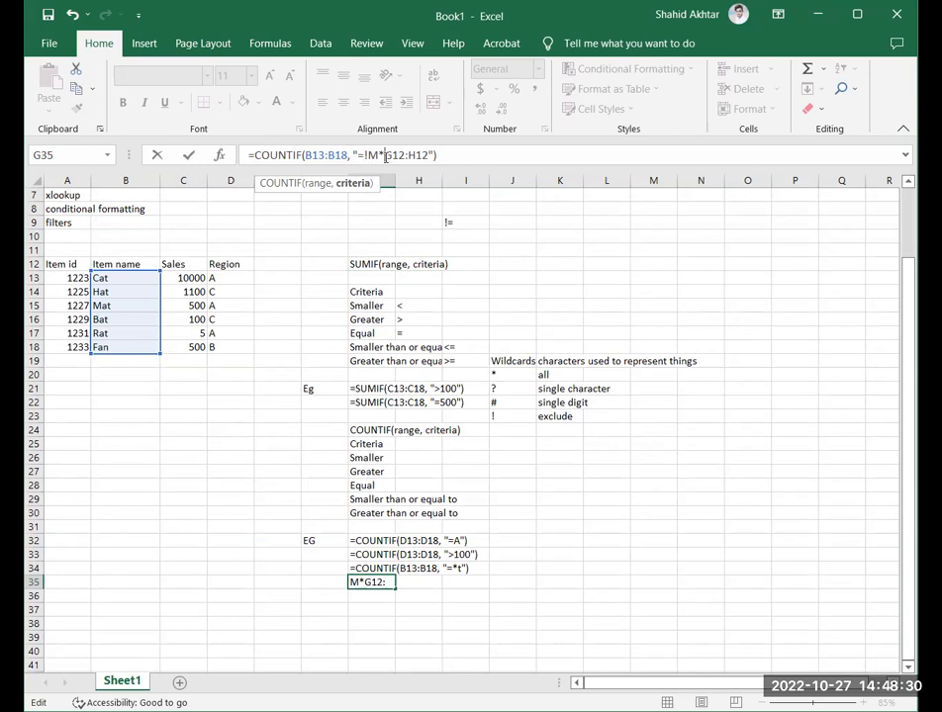
pyautogui.press('Delete')
pyautogui.press('Delete')
pyautogui.press('Delete')
pyautogui.press('Delete')
pyautogui.press('Delete')
pyautogui.press('Delete')
pyautogui.press('Delete')
# Add an asterisk before the M so G35 holds =COUNTIF(B13:B18, "=!*M*"), and commit the formula.
pyautogui.press('Left')
pyautogui.press('Left')
pyautogui.press('BackSpace')
pyautogui.write('*')
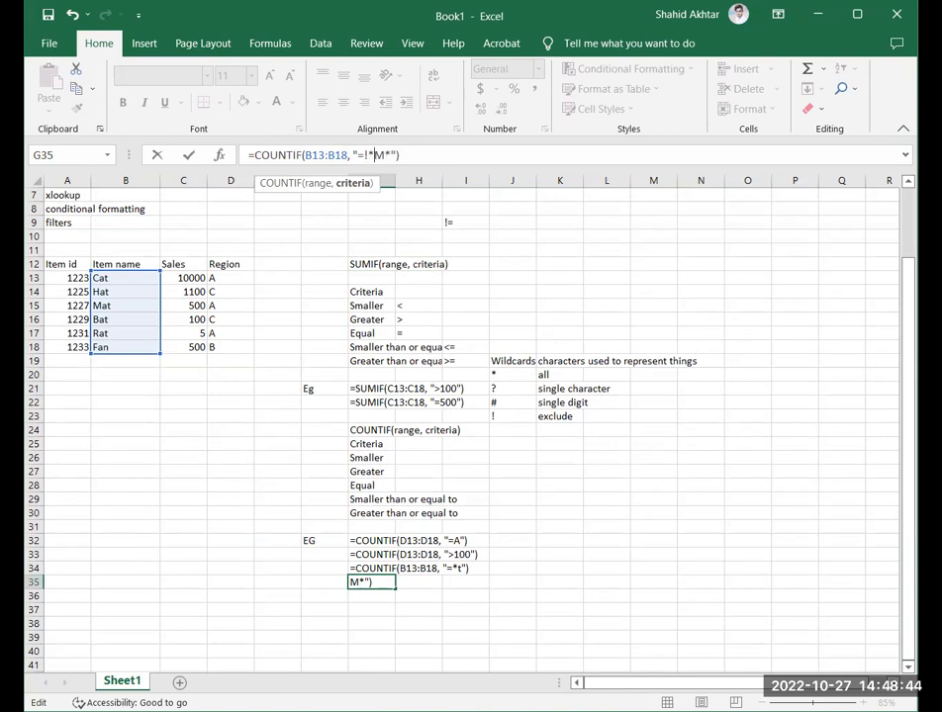
pyautogui.press('Return')
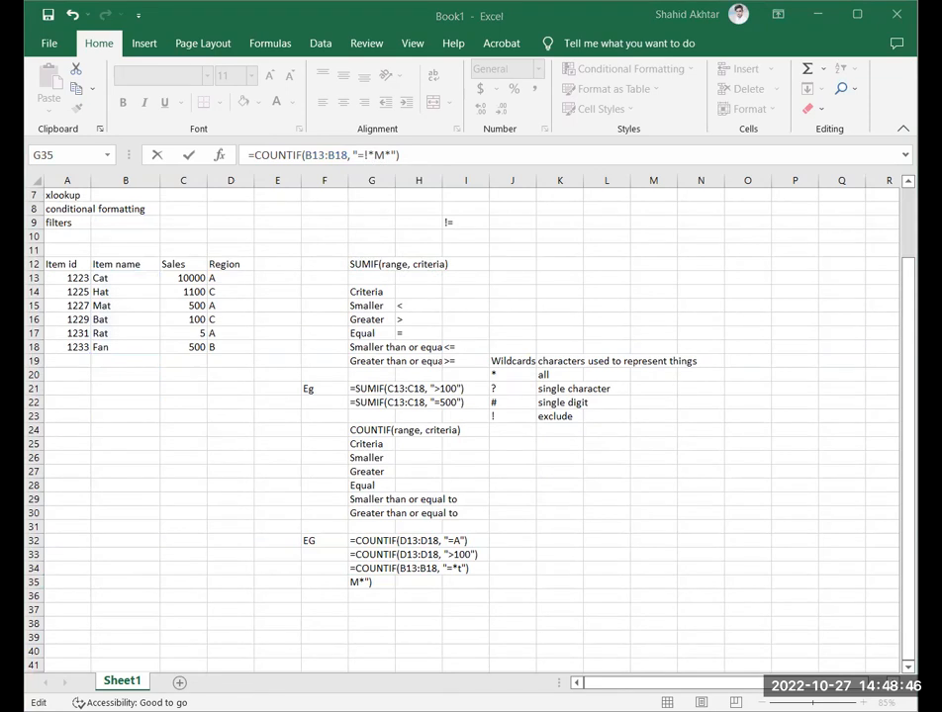
pyautogui.scroll(2, 337, 323)
pyautogui.scroll(-3, 336, 324)
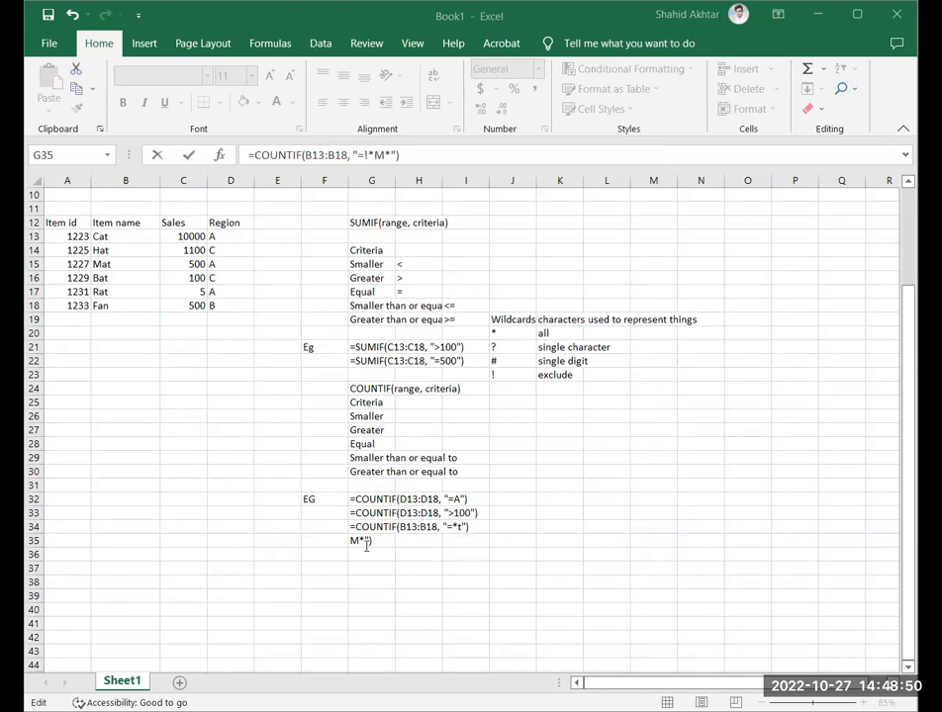
pyautogui.click(430, 156)
pyautogui.press('Return')
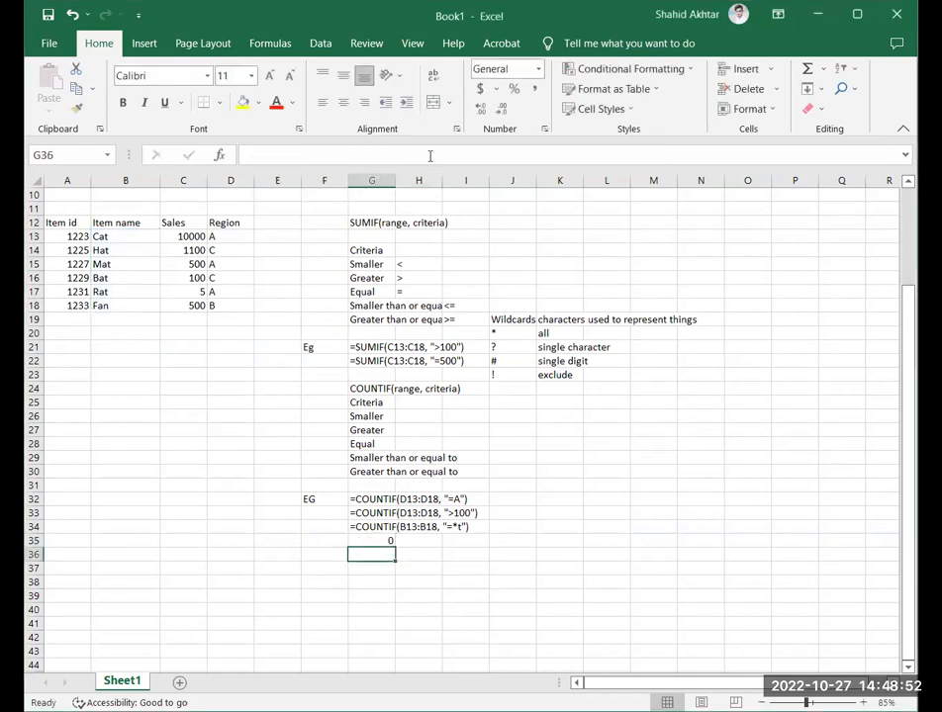
pyautogui.click(374, 541)
pyautogui.click(185, 428)
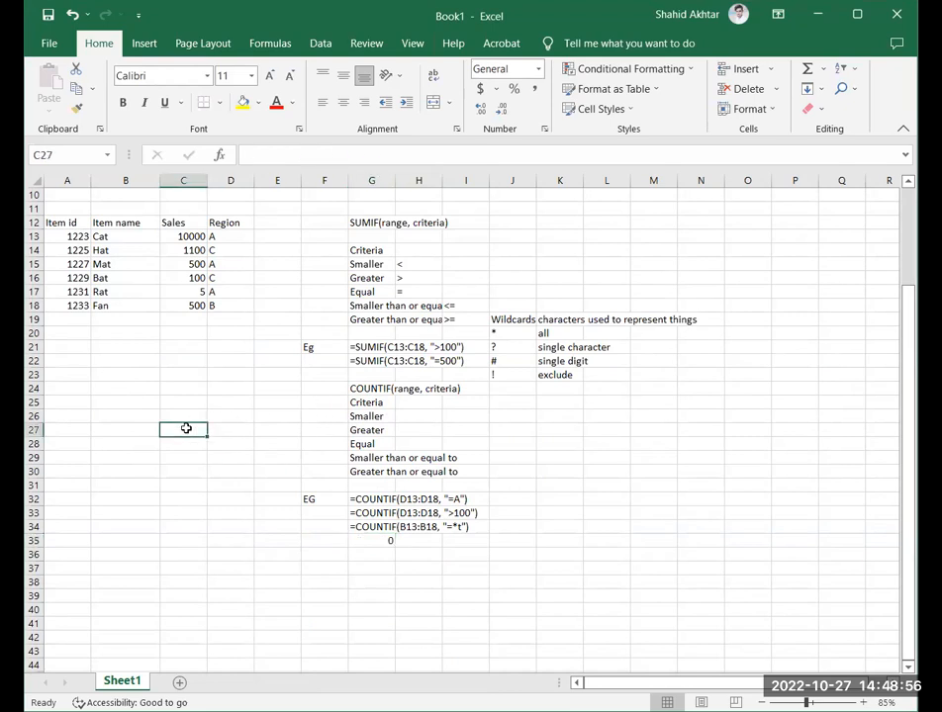
pyautogui.scroll(-3, 94, 421)
pyautogui.click(87, 417)
pyautogui.click(85, 492)
pyautogui.click(77, 443)
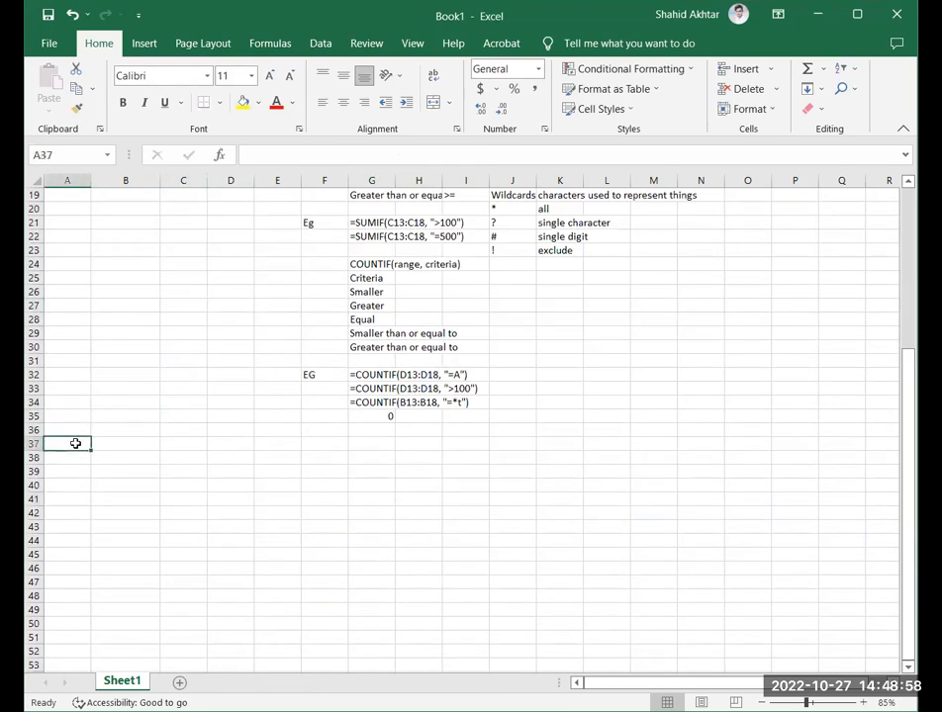
# Enter the heading VLOOKUP in cell G38, below the COUNTIF examples.
pyautogui.click(380, 461)
pyautogui.scroll(3, 380, 461)
pyautogui.scroll(-3, 380, 461)
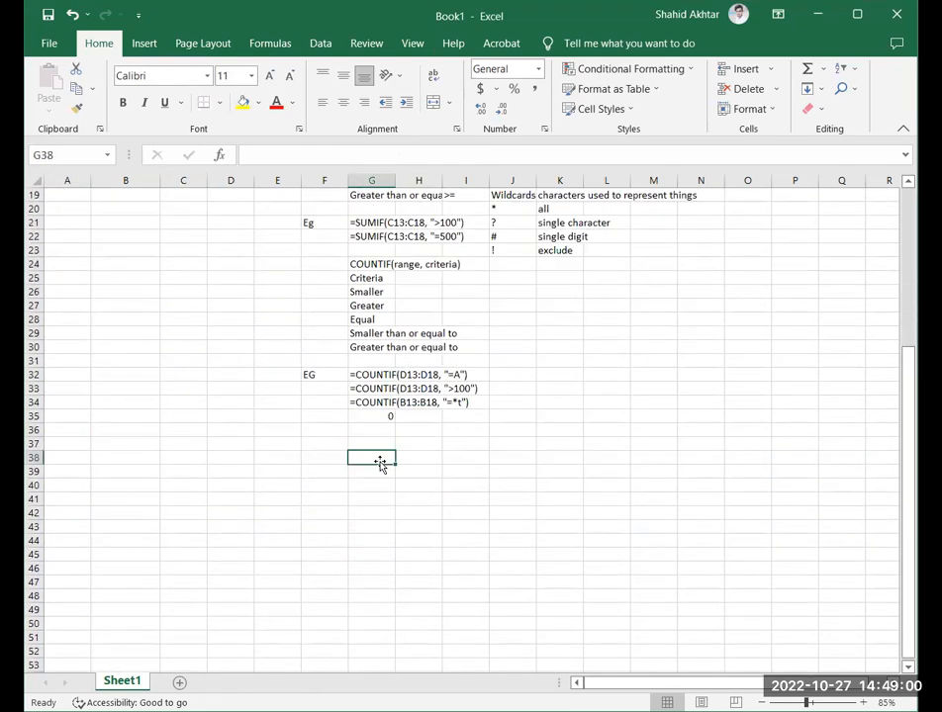
pyautogui.write('VLOO')
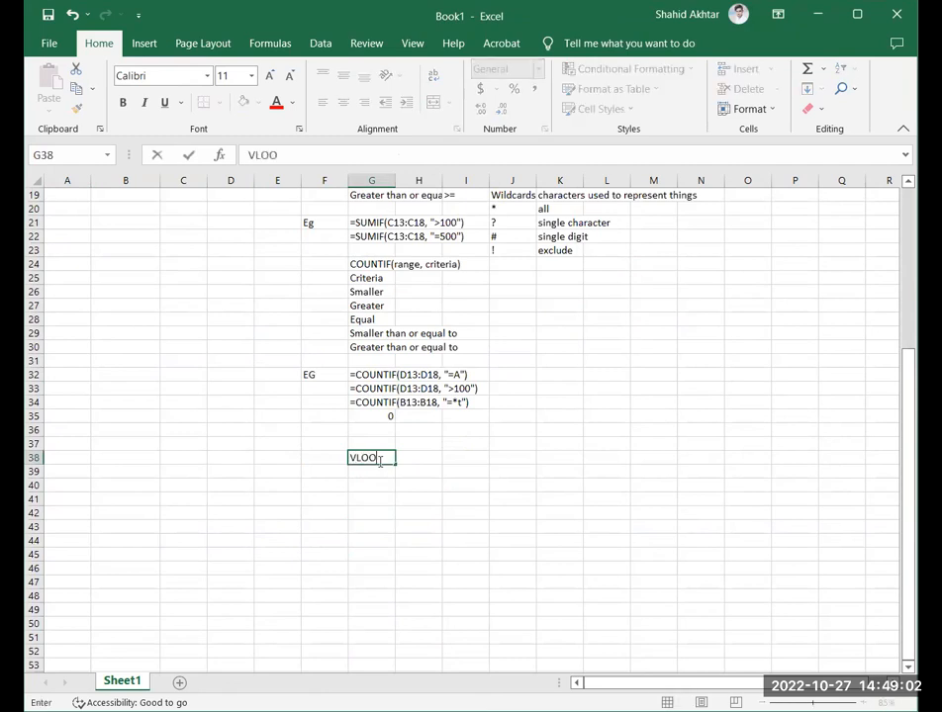
pyautogui.write('KUP')
pyautogui.press('Return')
pyautogui.scroll(2, 374, 461)
pyautogui.scroll(-3, 458, 511)
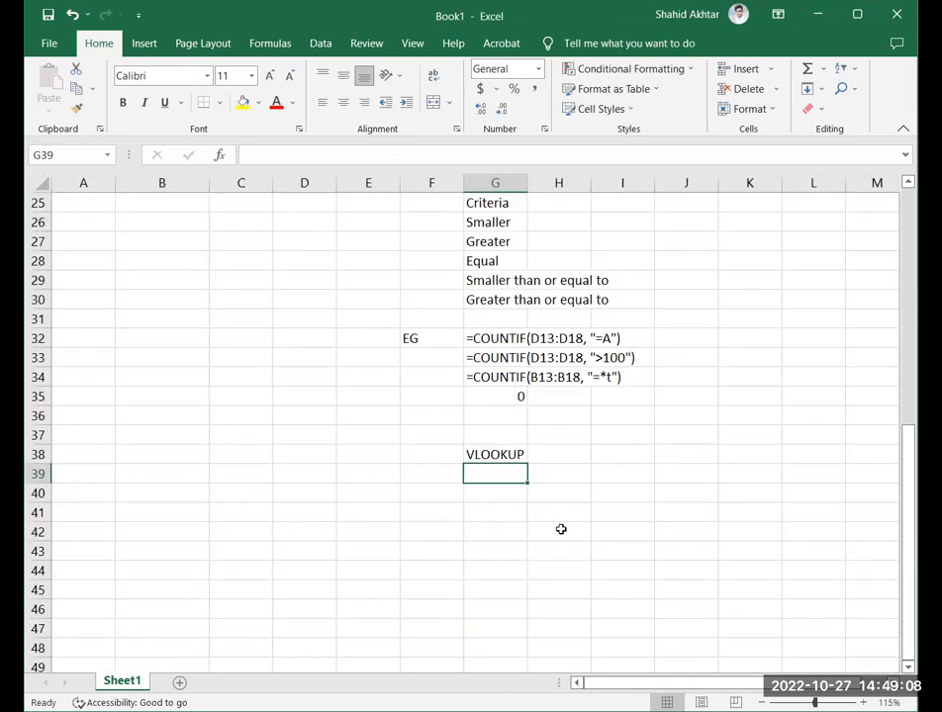
pyautogui.scroll(-1, 560, 529)
# Extend the text in G38 to VLOOKUP(loopkup_value, table_array, col_index_num, leaving it open for the last argument.
pyautogui.click(553, 395)
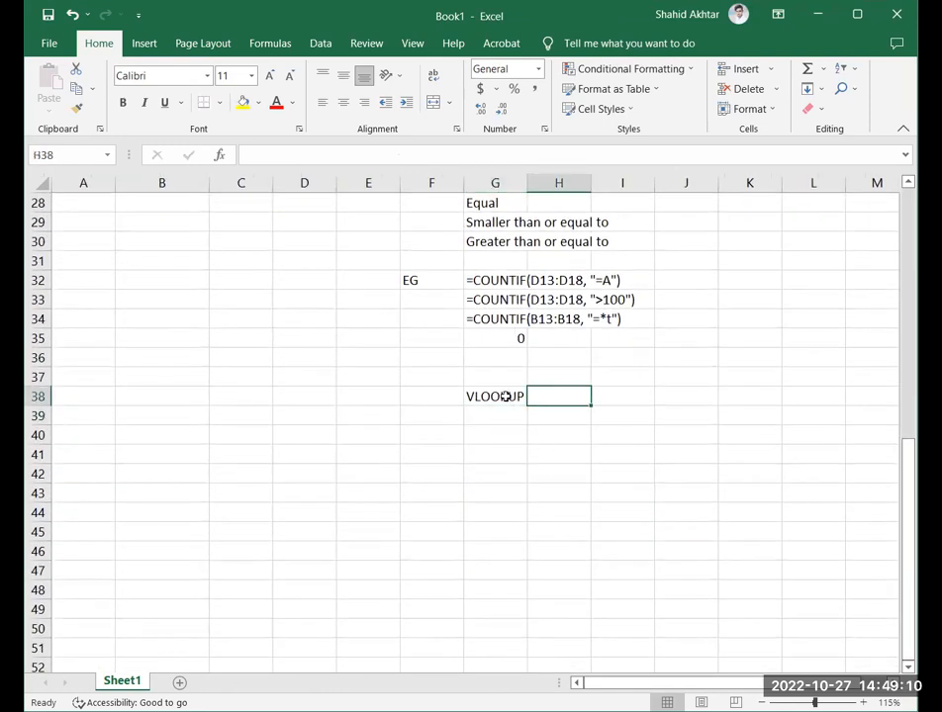
pyautogui.click(507, 396)
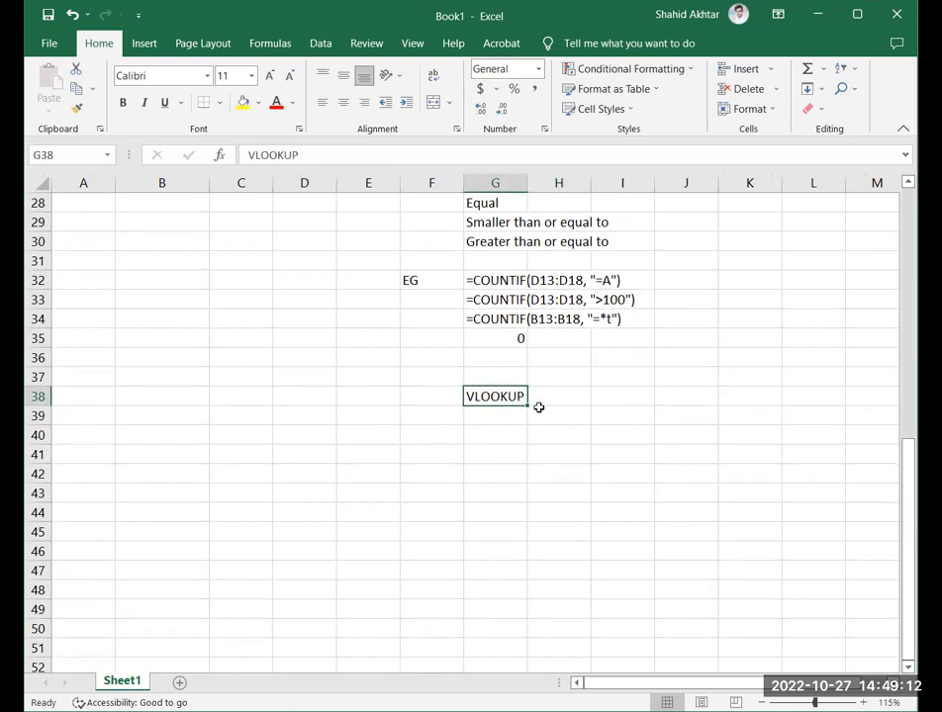
pyautogui.click(311, 154)
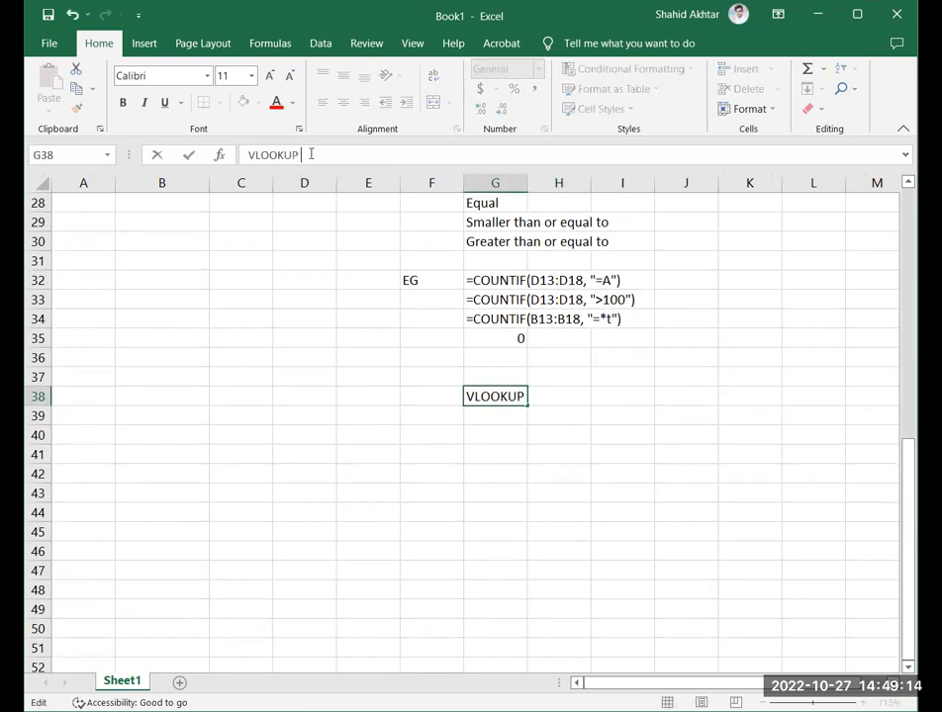
pyautogui.write('(loop')
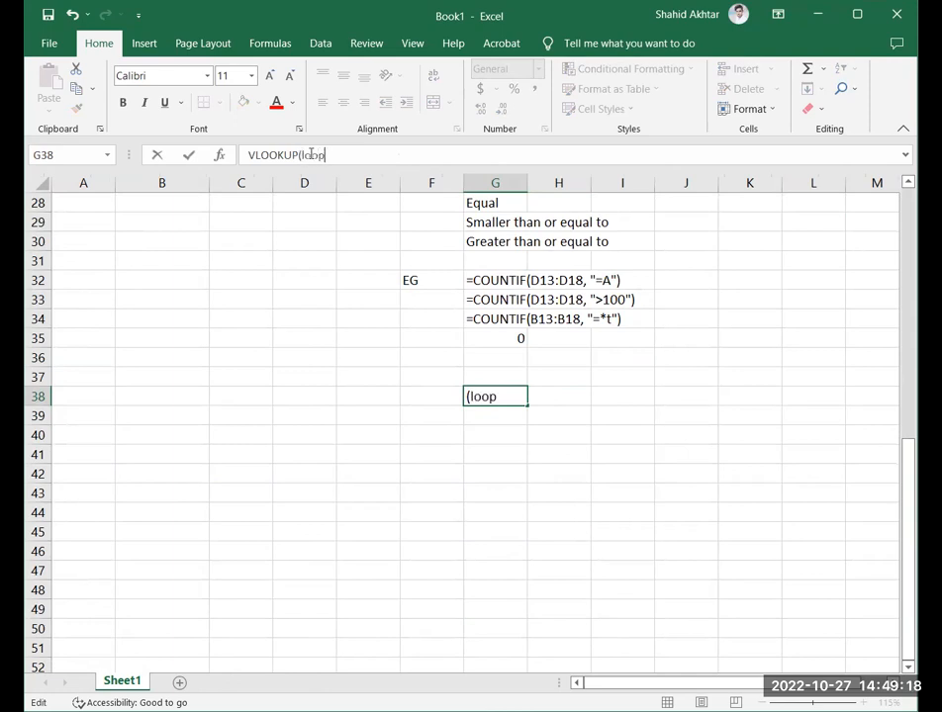
pyautogui.write('kup_value, ')
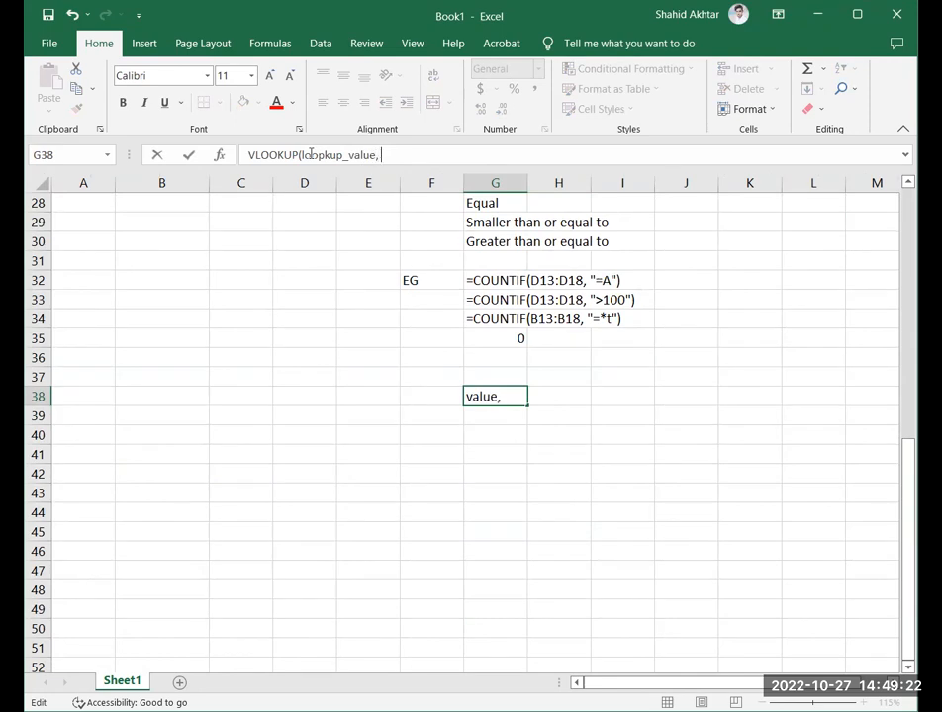
pyautogui.write('table_array')
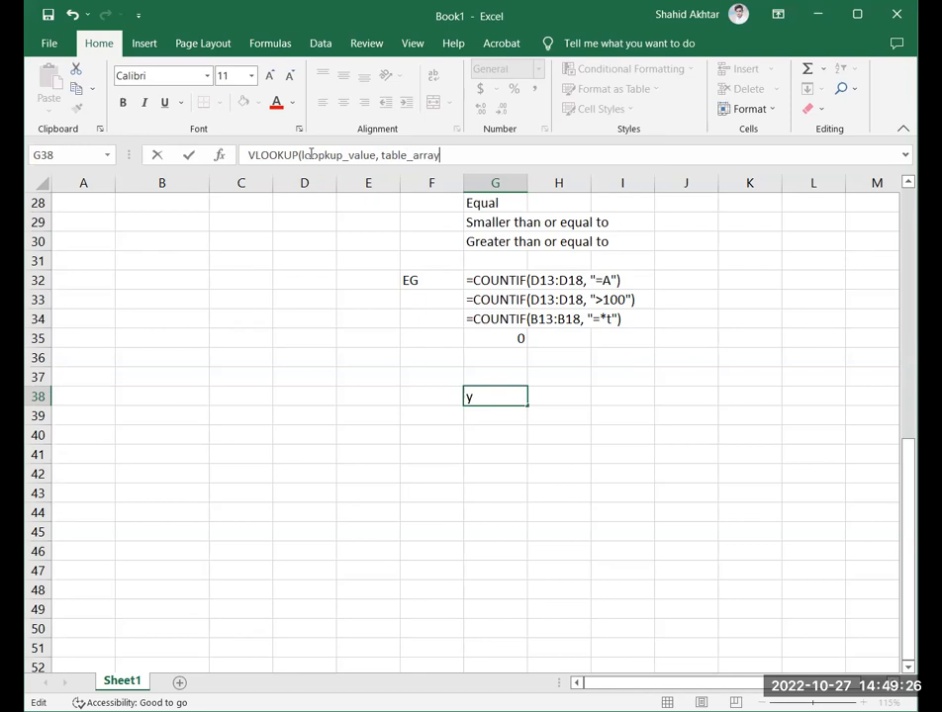
pyautogui.write(',')
pyautogui.write(' column')
pyautogui.press('BackSpace')
pyautogui.press('BackSpace')
pyautogui.press('BackSpace')
pyautogui.write('_index')
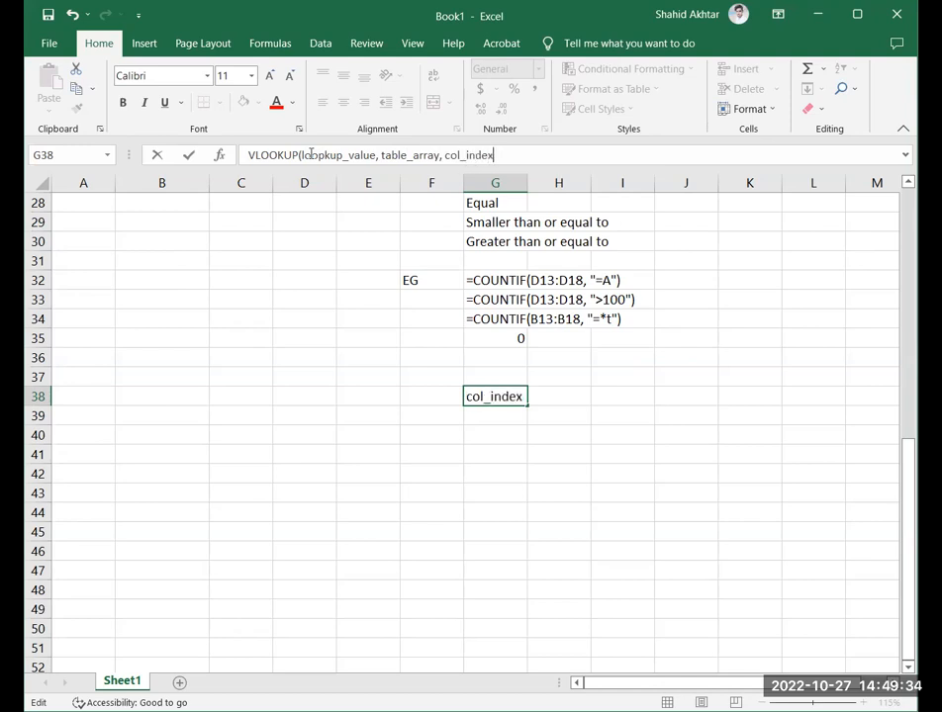
pyautogui.write('_num,')
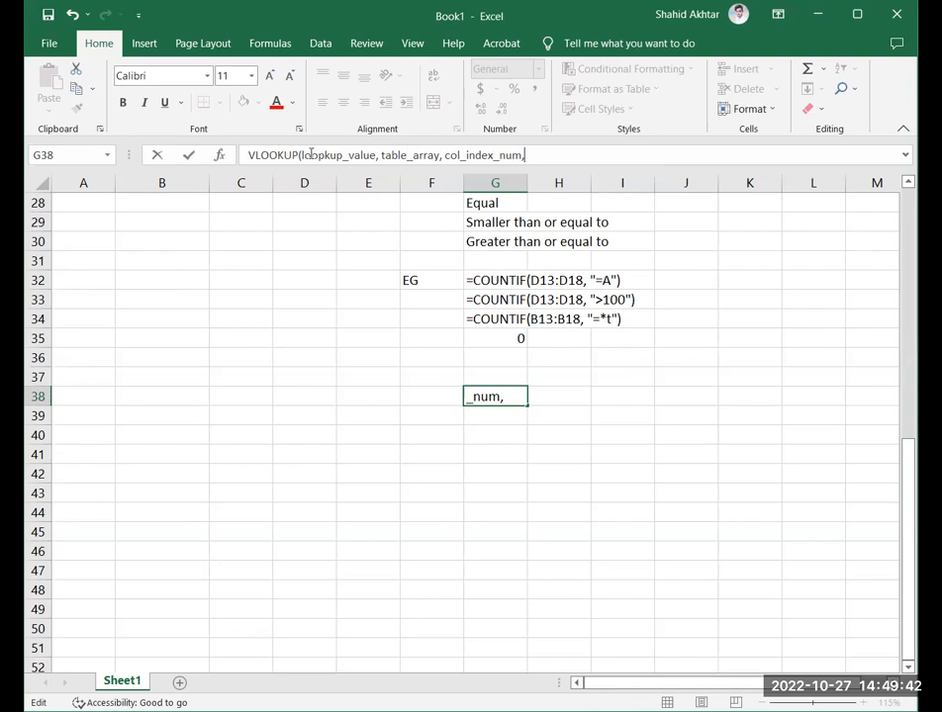
# Complete the syntax text in G38 with the bracketed argument [range_lookup] and a closing parenthesis, and commit the entry.
pyautogui.write('range_loopup')
pyautogui.press('Left')
pyautogui.press('Left')
pyautogui.press('BackSpace')
pyautogui.write('kup')
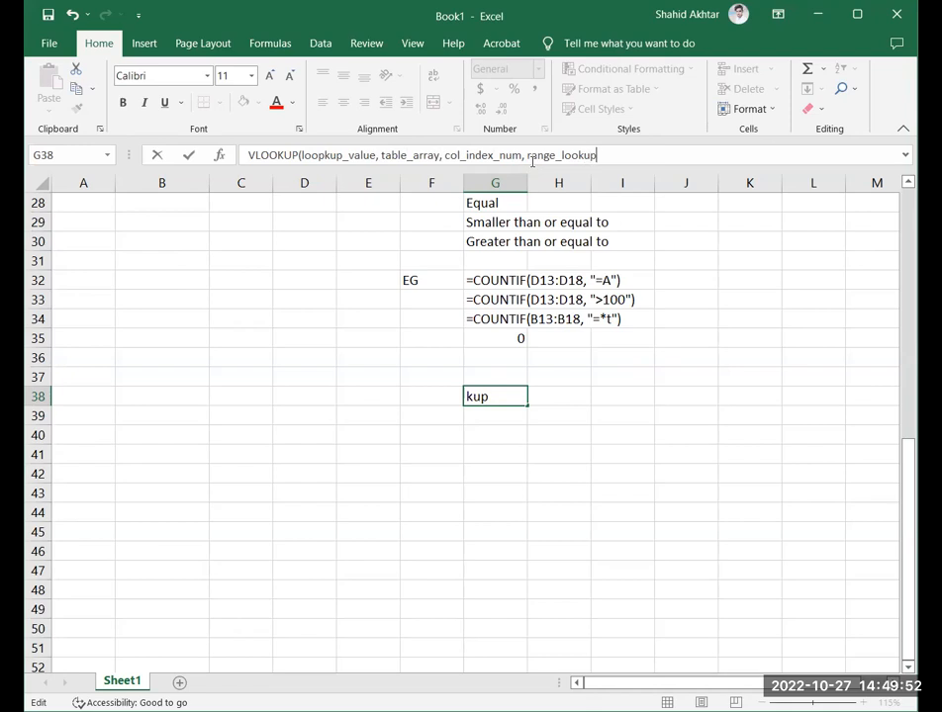
pyautogui.write(')')
pyautogui.press('Left')
pyautogui.press('Left')
pyautogui.press('Left')
pyautogui.press('Left')
pyautogui.press('Left')
pyautogui.press('Left')
pyautogui.press('Left')
pyautogui.press('Left')
pyautogui.press('Left')
pyautogui.press('Left')
pyautogui.press('Left')
pyautogui.press('Left')
pyautogui.press('Left')
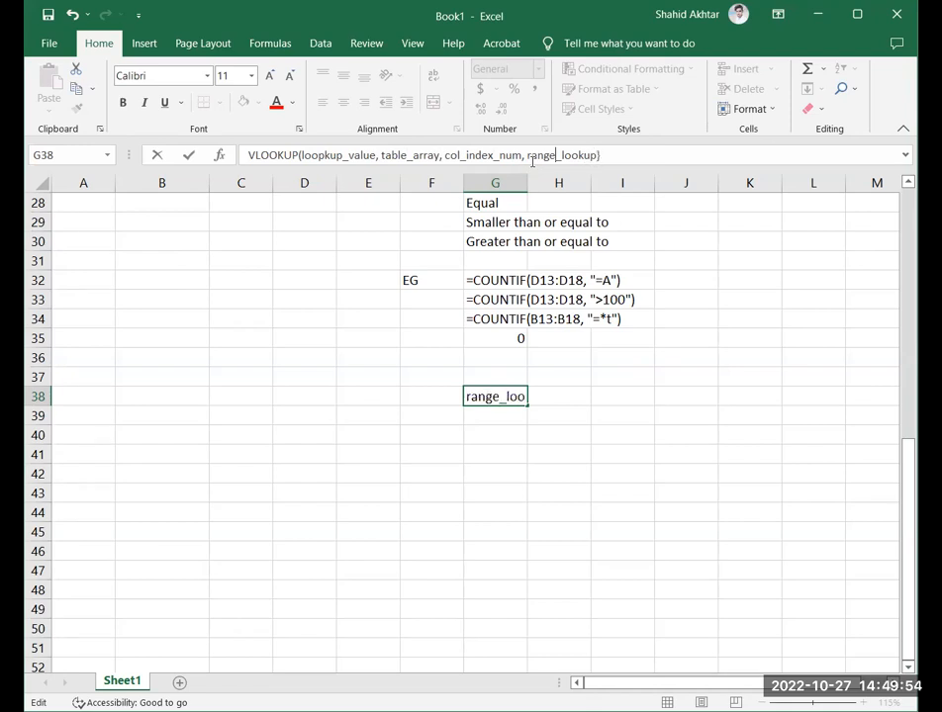
pyautogui.write('[')
pyautogui.press('End')
pyautogui.write(')')
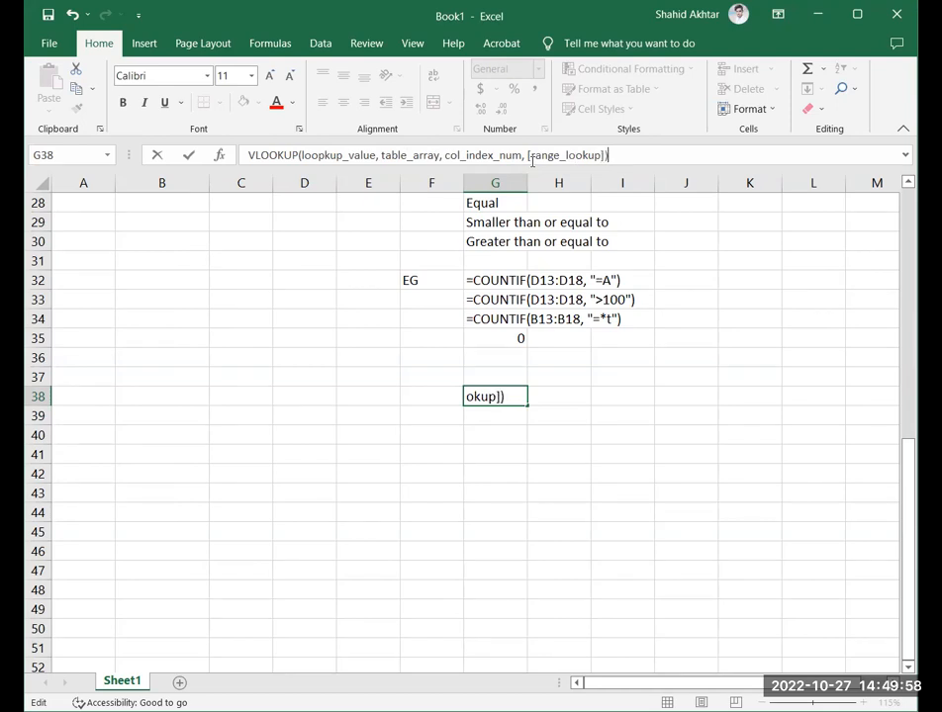
pyautogui.press('Return')
pyautogui.click(514, 395)
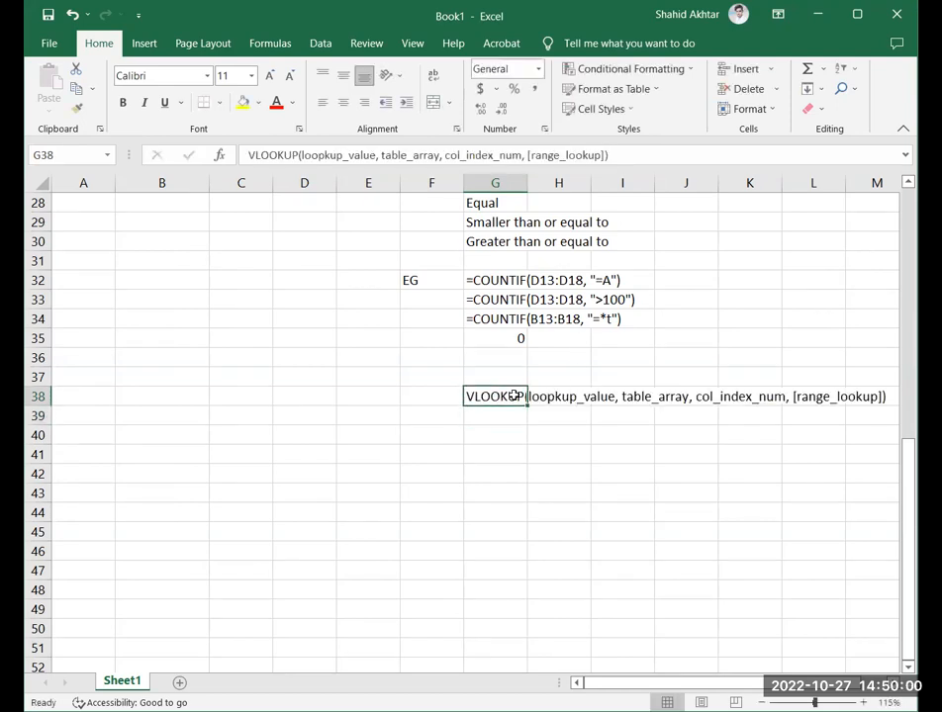
# Examine the item table in A12:D18, especially its Region column, for use in a lookup example.
pyautogui.scroll(3, 515, 395)
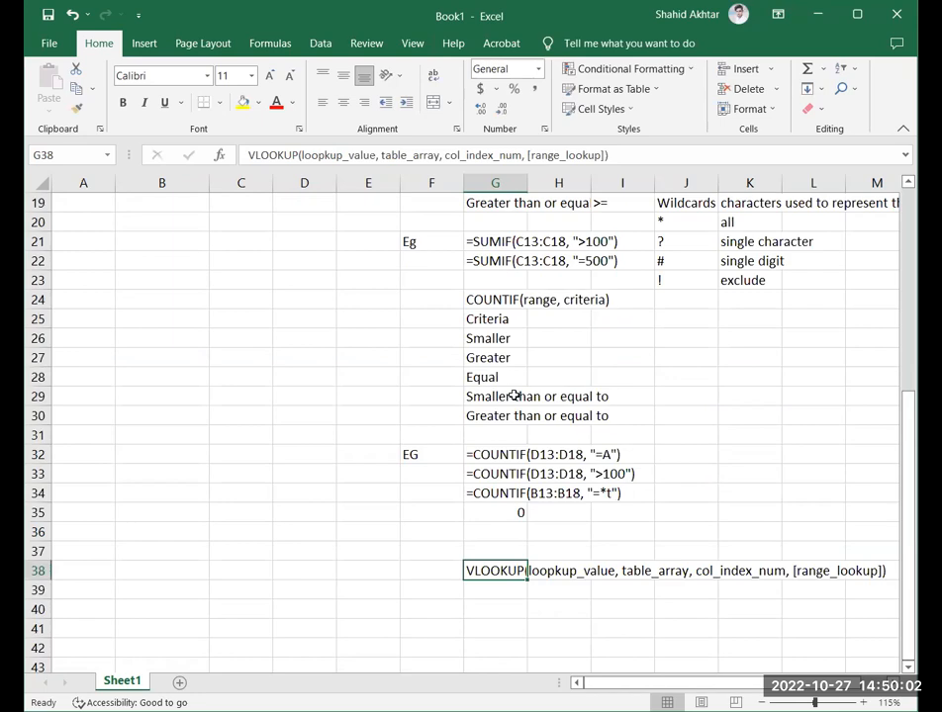
pyautogui.scroll(-1, 514, 396)
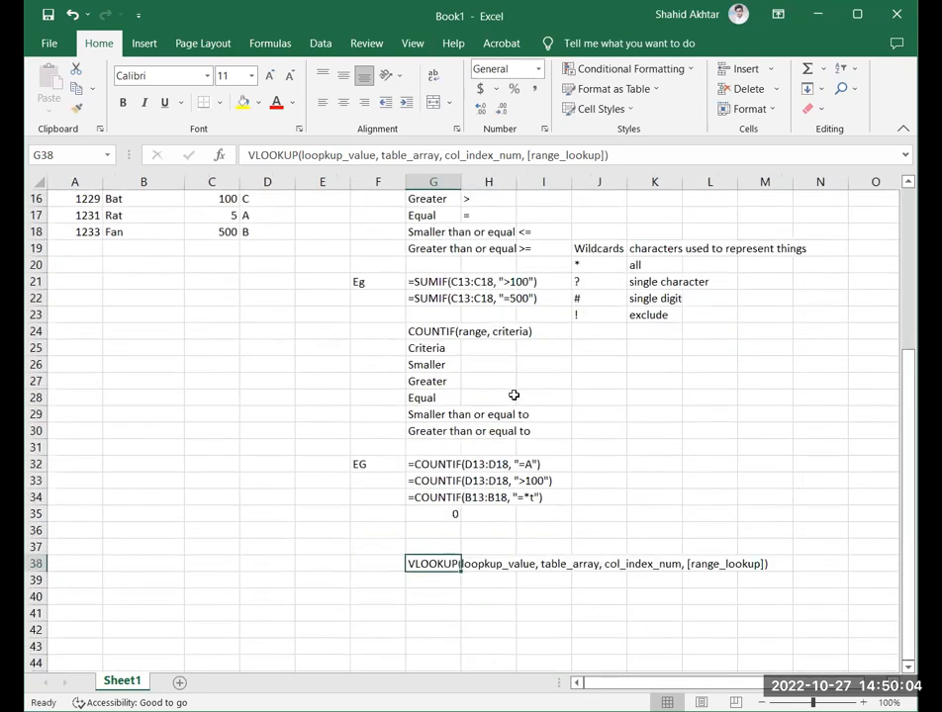
pyautogui.scroll(1, 514, 396)
pyautogui.scroll(-3, 515, 396)
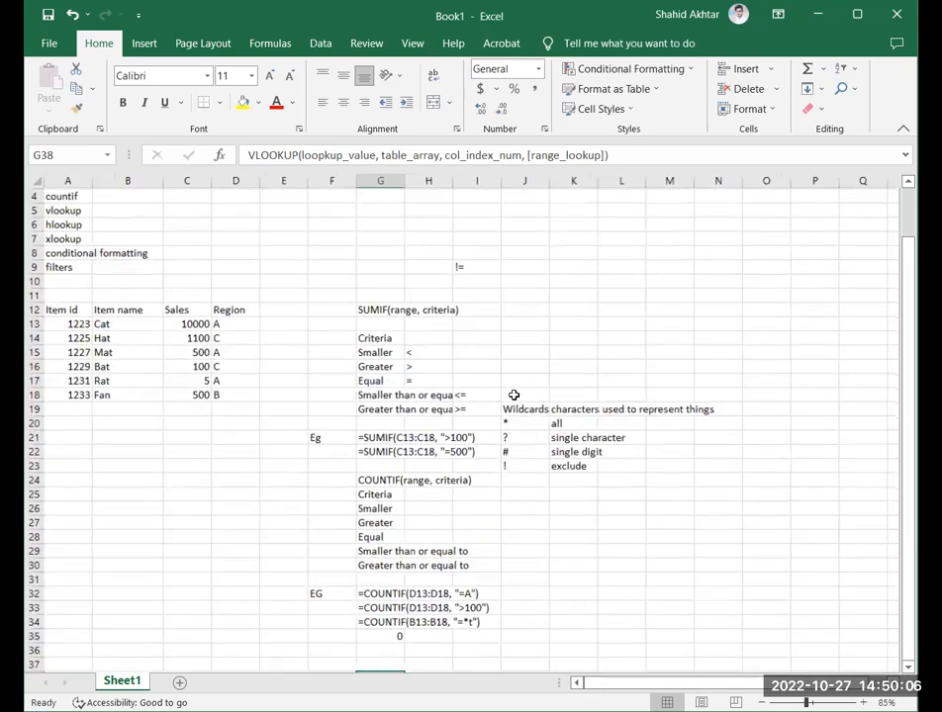
pyautogui.scroll(1, 338, 527)
pyautogui.scroll(-1, 330, 511)
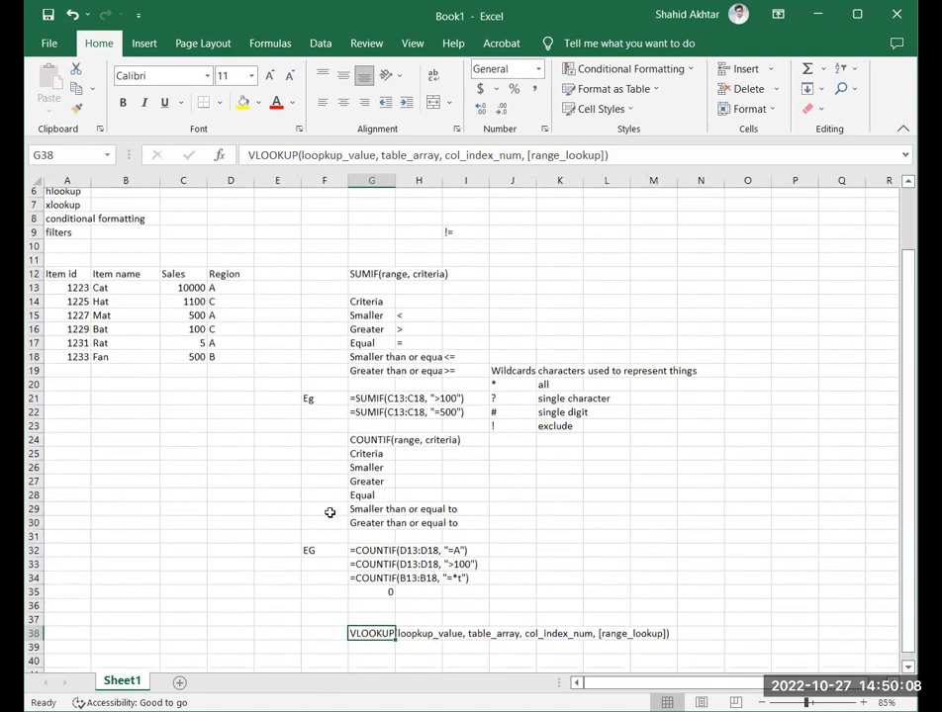
pyautogui.click(113, 365)
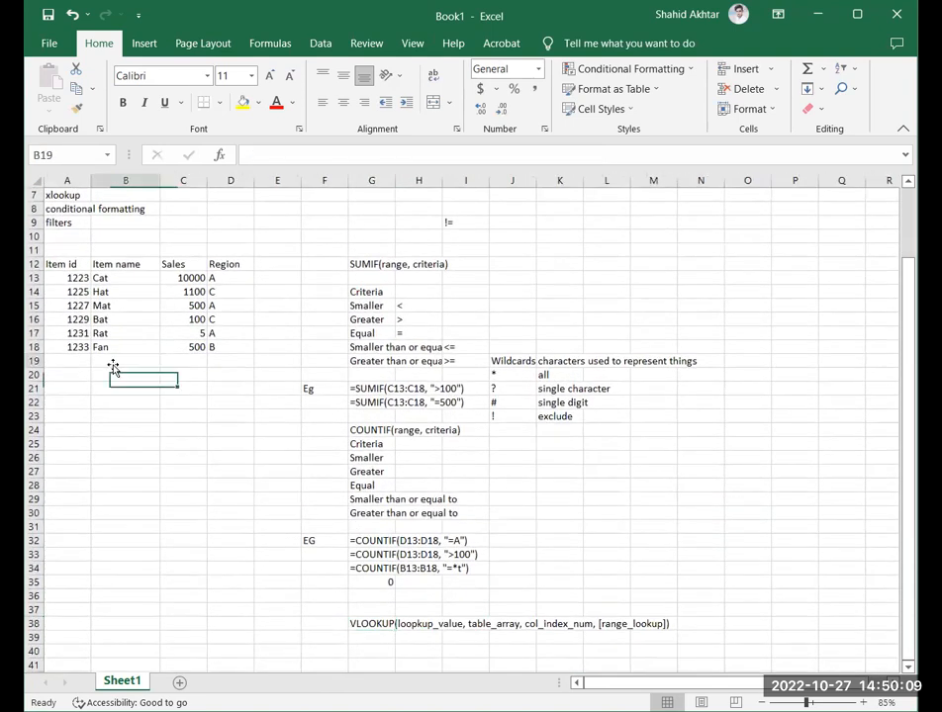
pyautogui.click(222, 278)
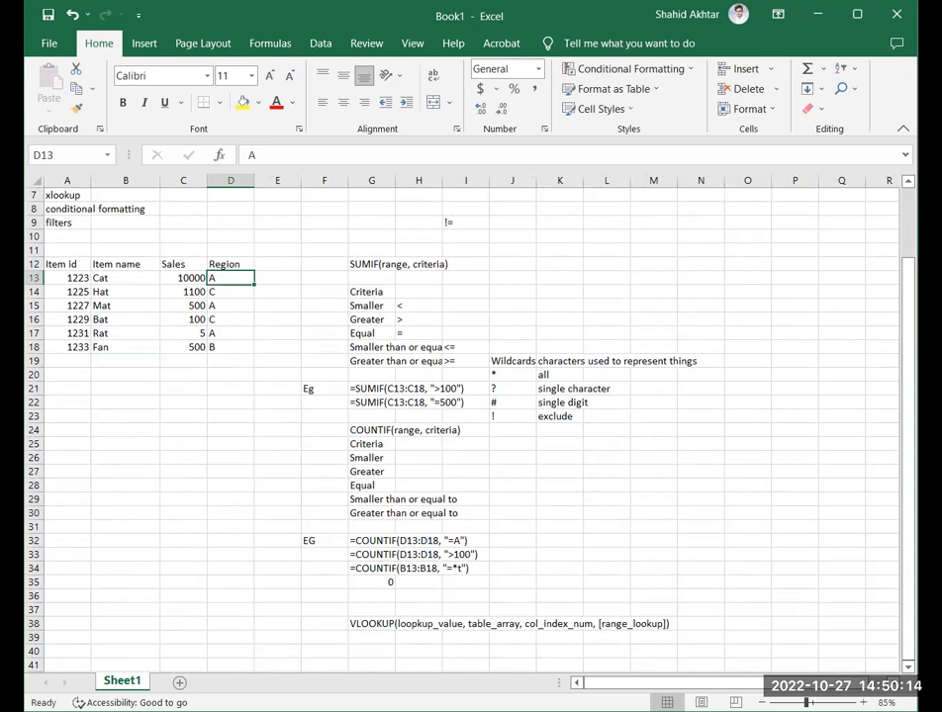
pyautogui.click(226, 303)
pyautogui.click(231, 267)
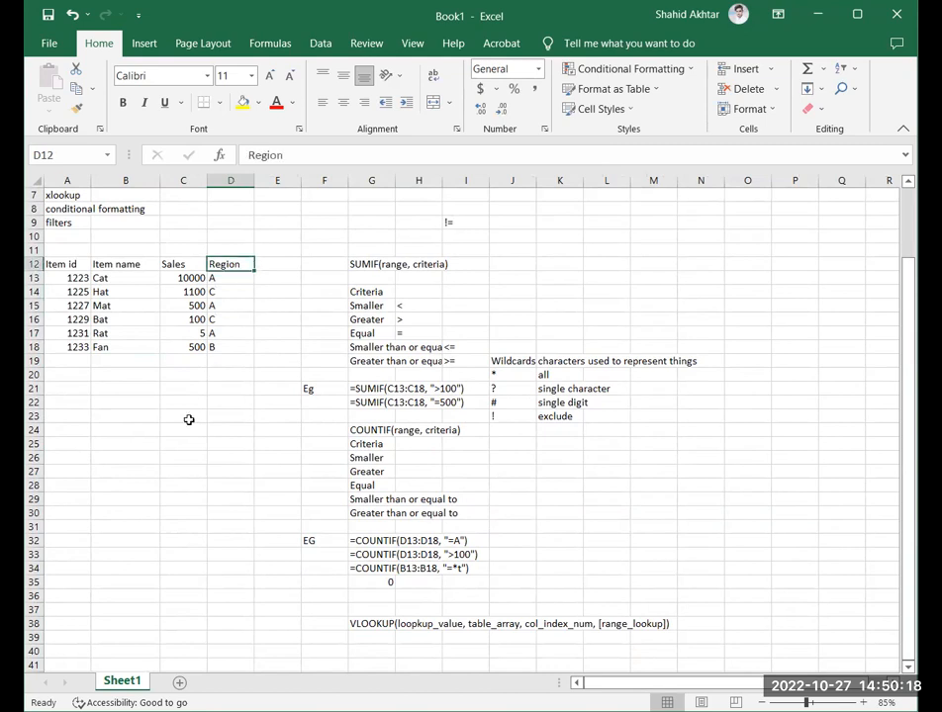
# Start a formula in C26 reading =lookup(A13:D18, ), with the item table's data rows as the range.
pyautogui.click(188, 419)
pyautogui.click(185, 458)
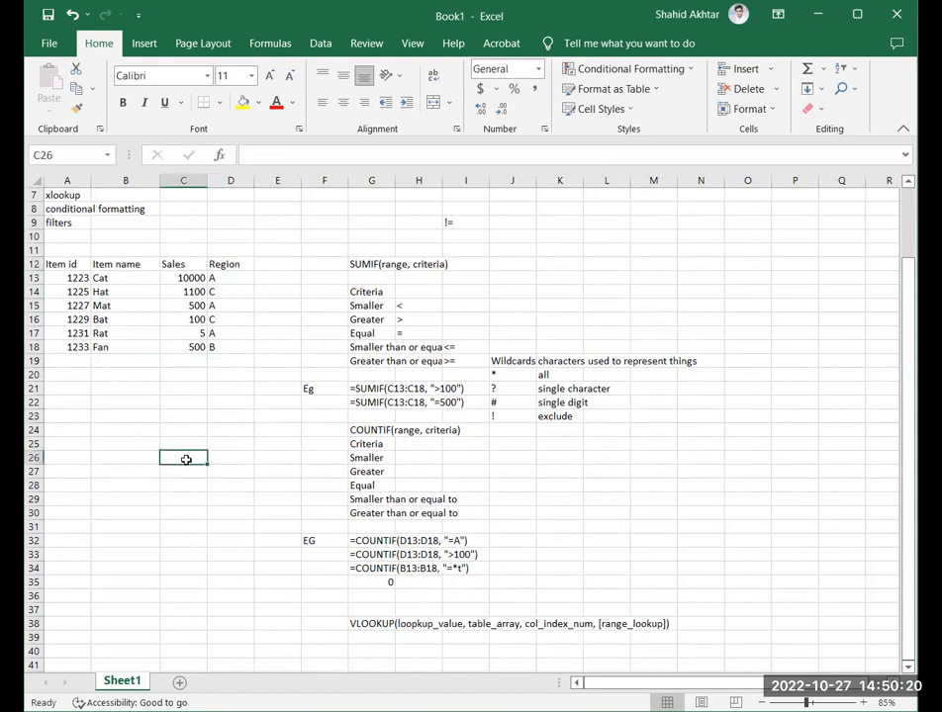
pyautogui.write('=loo')
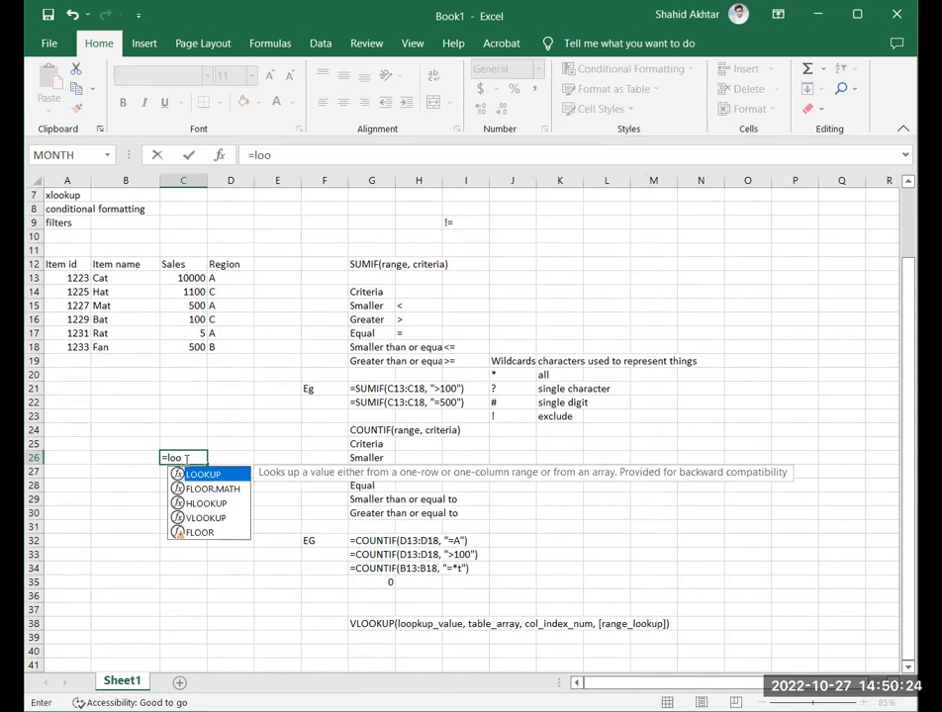
pyautogui.press('Return')
pyautogui.click(186, 458)
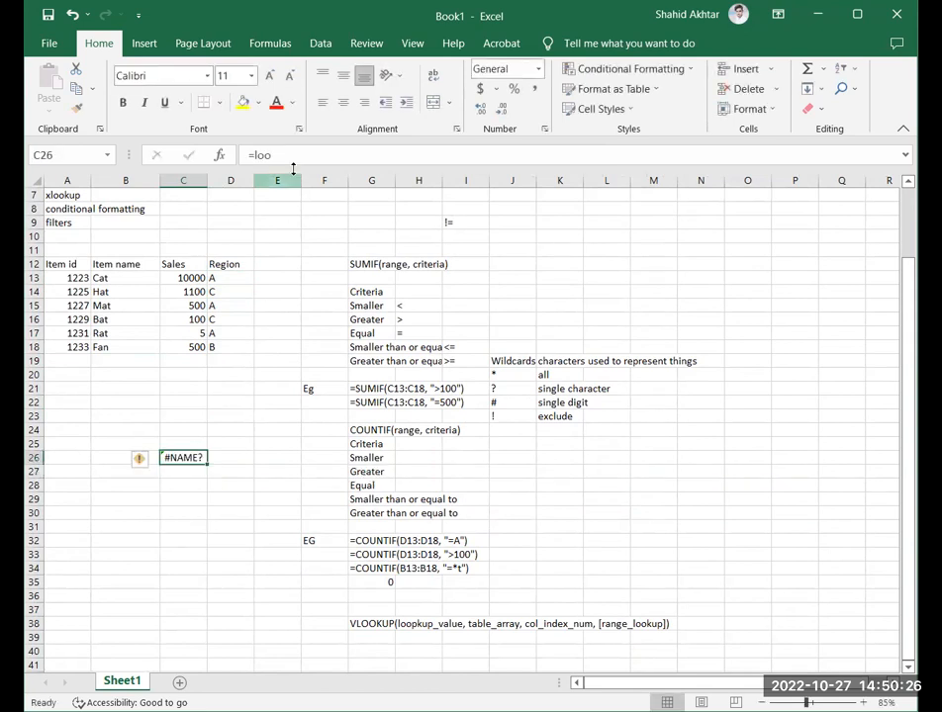
pyautogui.click(307, 156)
pyautogui.write('kup')
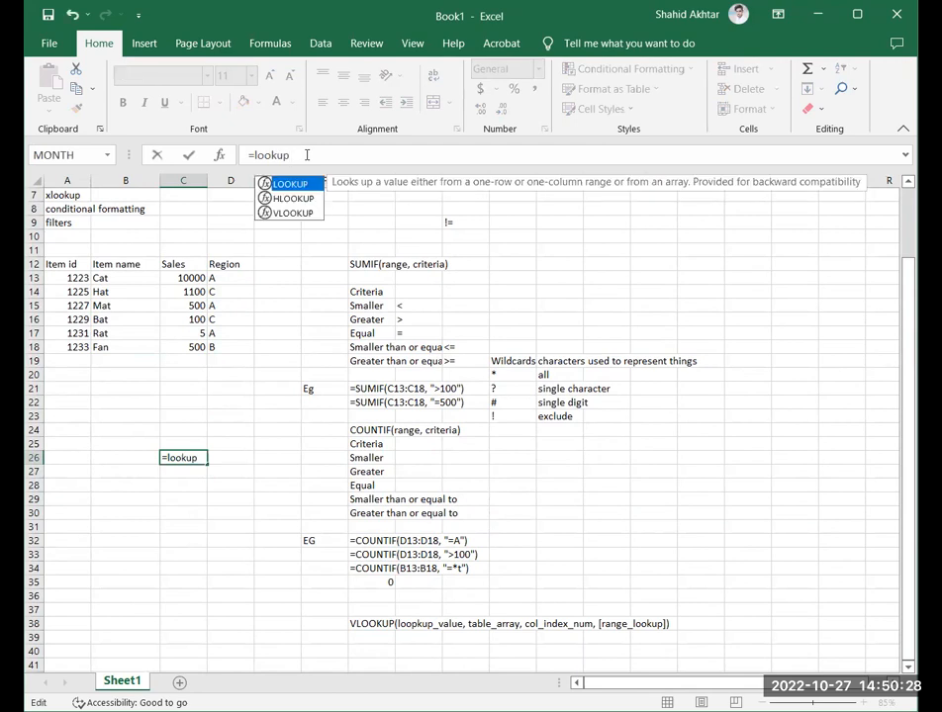
pyautogui.write('()')
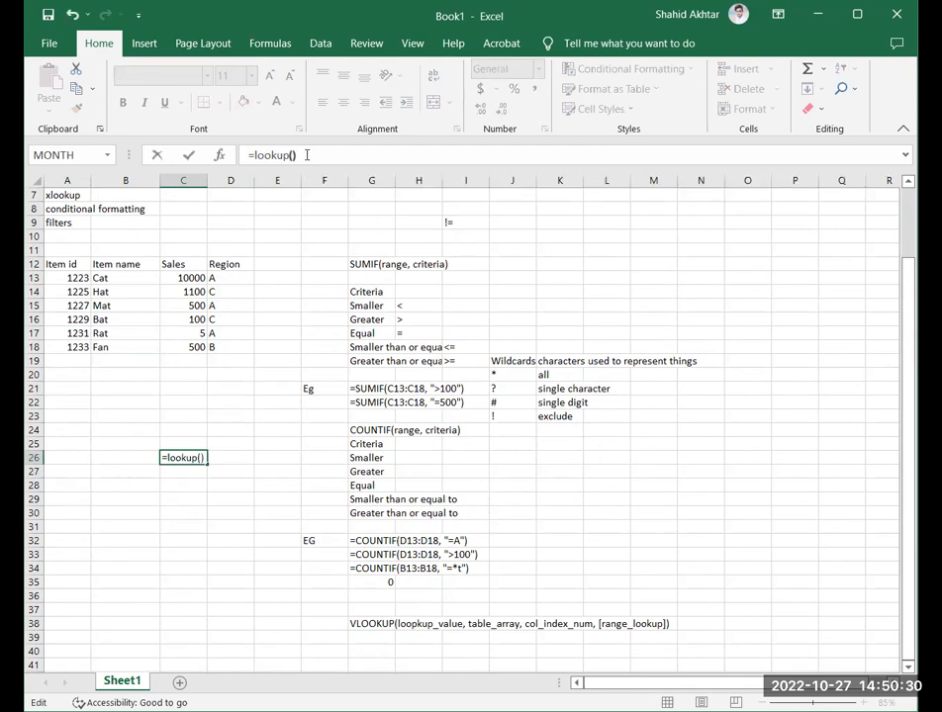
pyautogui.moveTo(64, 277); pyautogui.dragTo(223, 357)
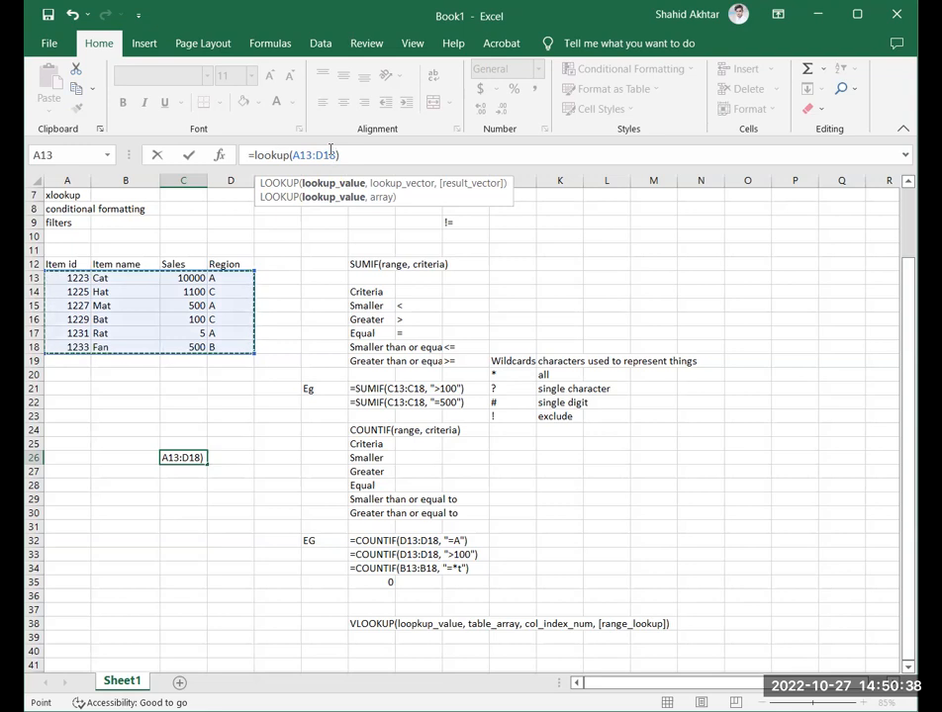
pyautogui.write(',')
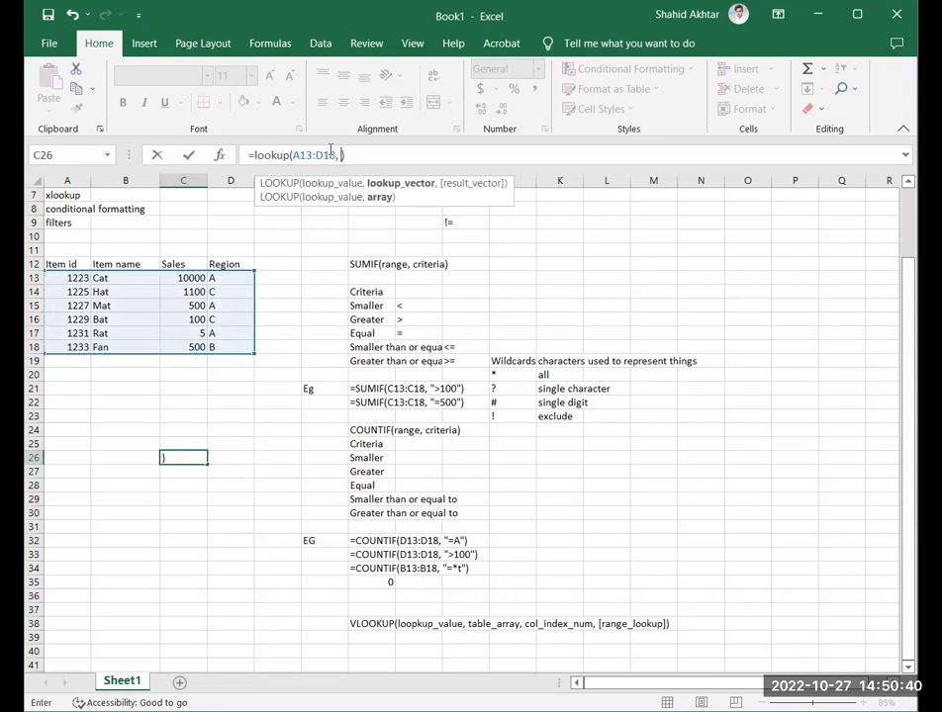
# Change the function in the C26 formula from LOOKUP to VLOOKUP.
pyautogui.click(252, 155)
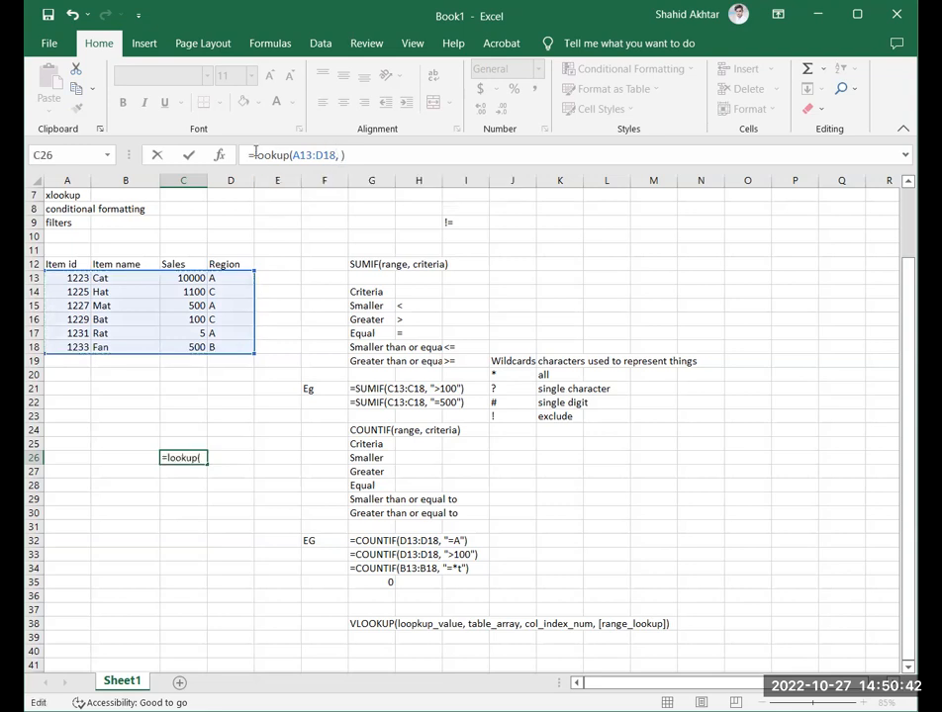
pyautogui.write('v')
pyautogui.click(347, 154)
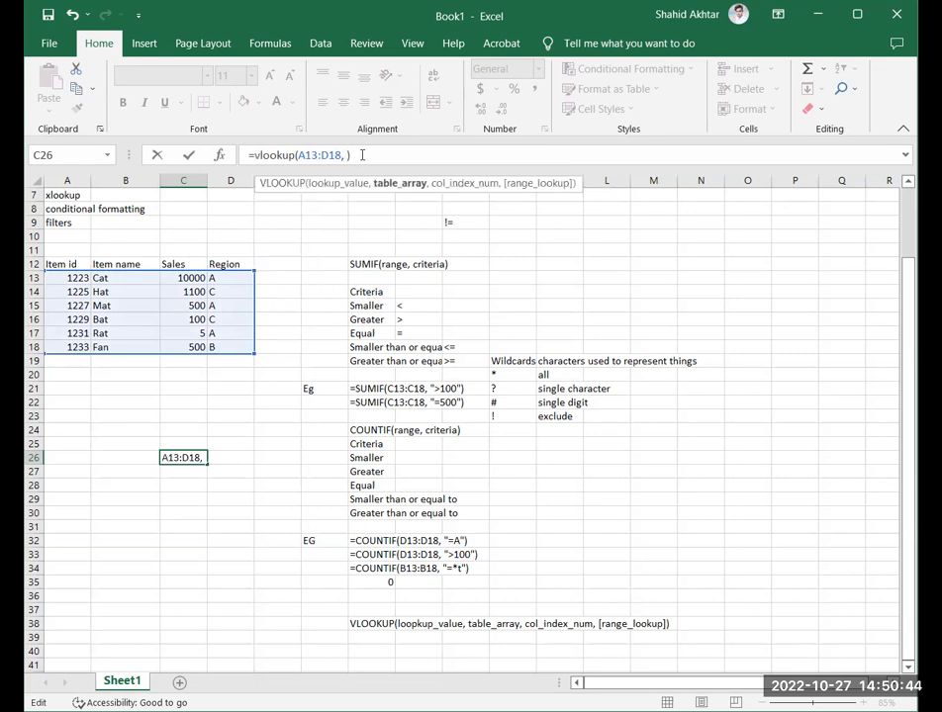
# Insert "A" as the lookup value ahead of the A13:D18 range in the C26 VLOOKUP formula.
pyautogui.click(303, 153)
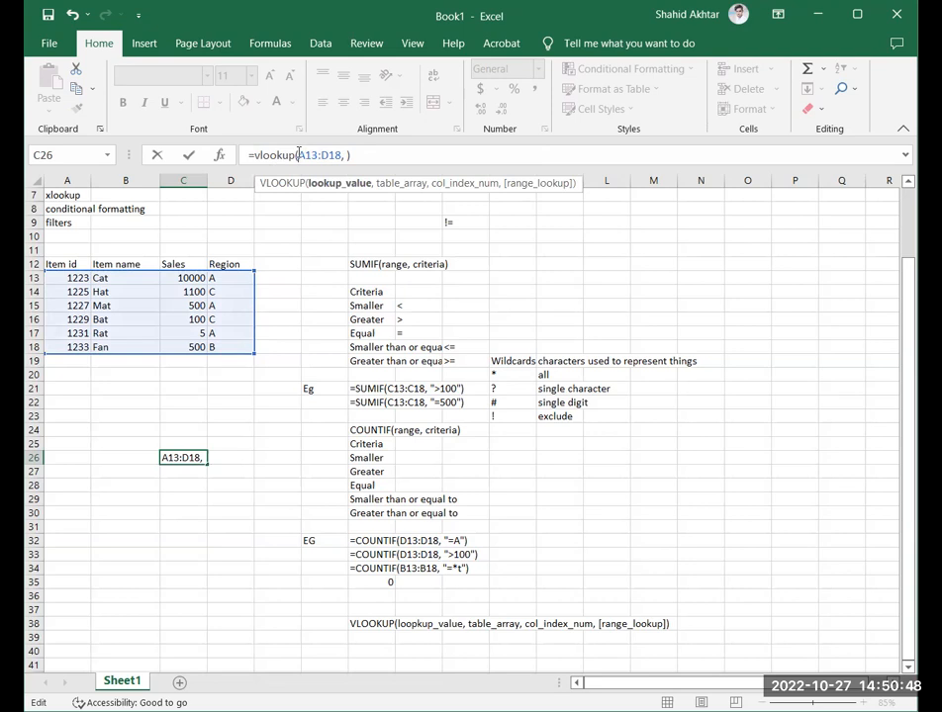
pyautogui.write('A"')
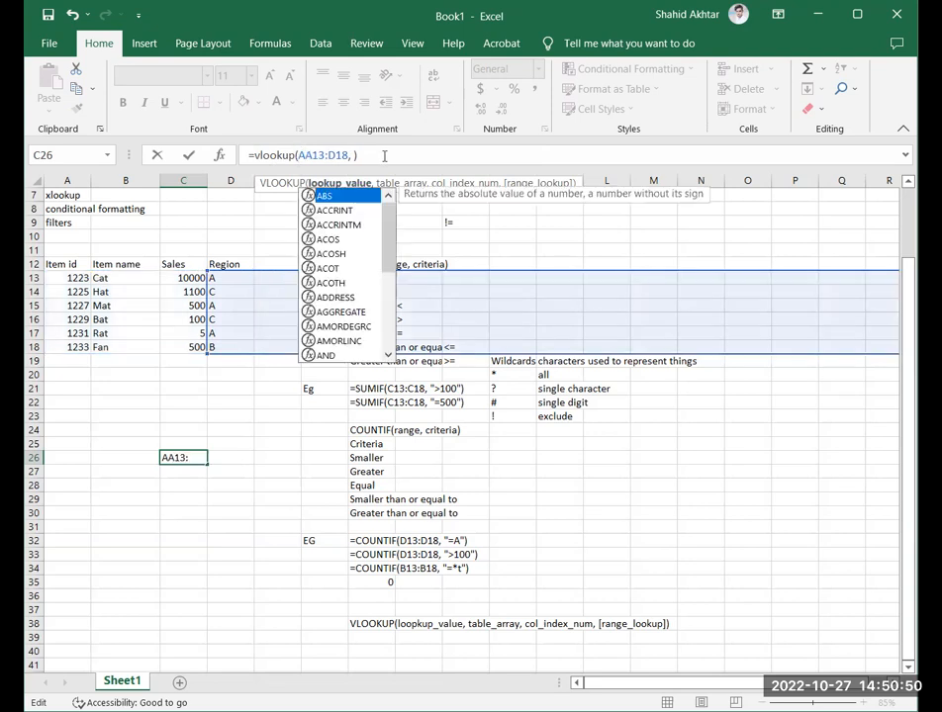
pyautogui.write(',')
pyautogui.press('Left')
pyautogui.press('Left')
pyautogui.write('"')
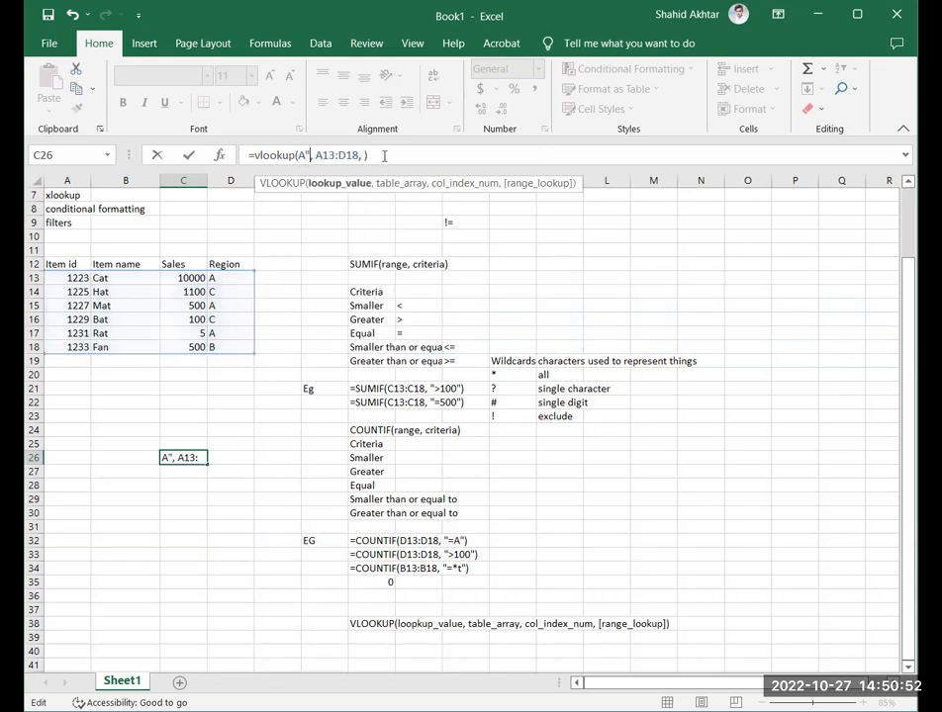
pyautogui.press('Left')
pyautogui.press('Left')
pyautogui.write('"')
# Complete the C26 VLOOKUP formula with column index 4 and the Sales range C13:C18 as the last argument, and commit it.
pyautogui.press('Right')
pyautogui.press('Right')
pyautogui.press('Right')
pyautogui.press('Right')
pyautogui.press('Right')
pyautogui.press('Right')
pyautogui.press('Right')
pyautogui.press('Right')
pyautogui.press('Right')
pyautogui.press('Right')
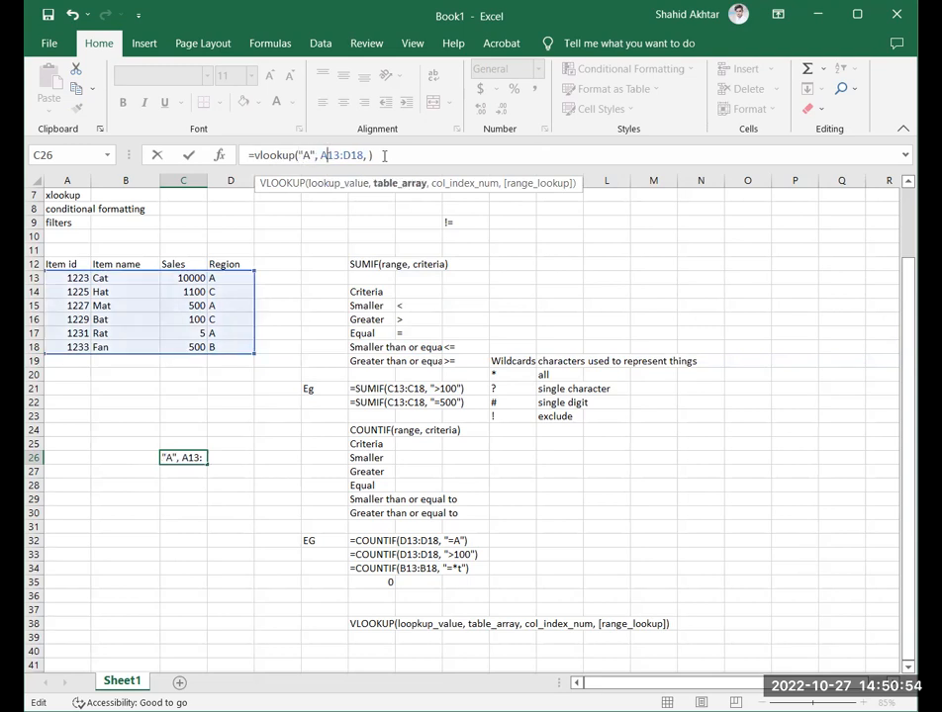
pyautogui.press('Right')
pyautogui.press('Right')
pyautogui.press('Right')
pyautogui.press('BackSpace')
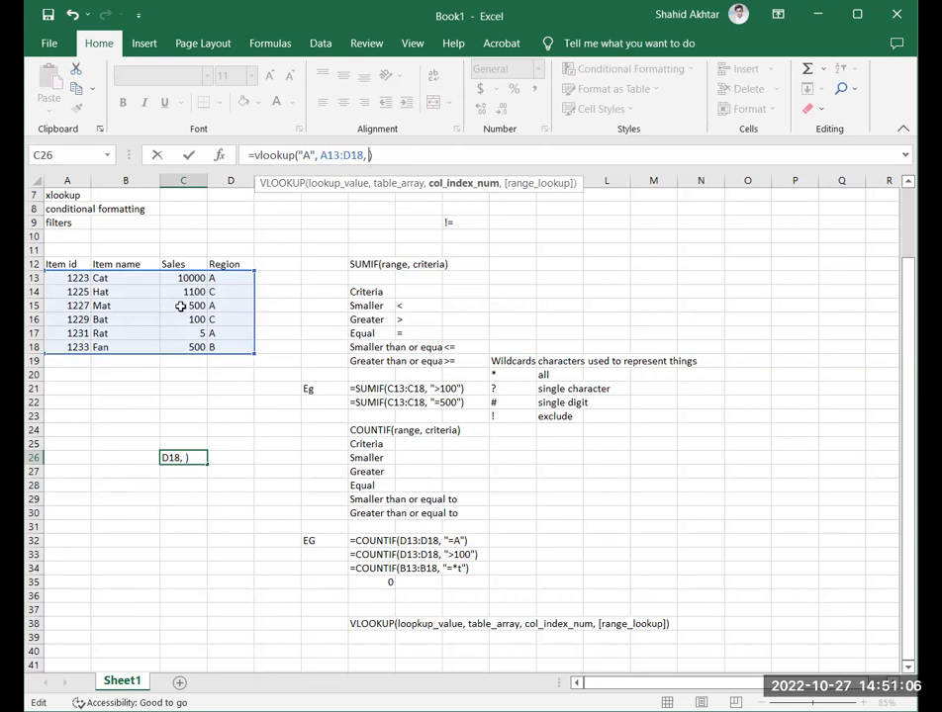
pyautogui.write('4,')
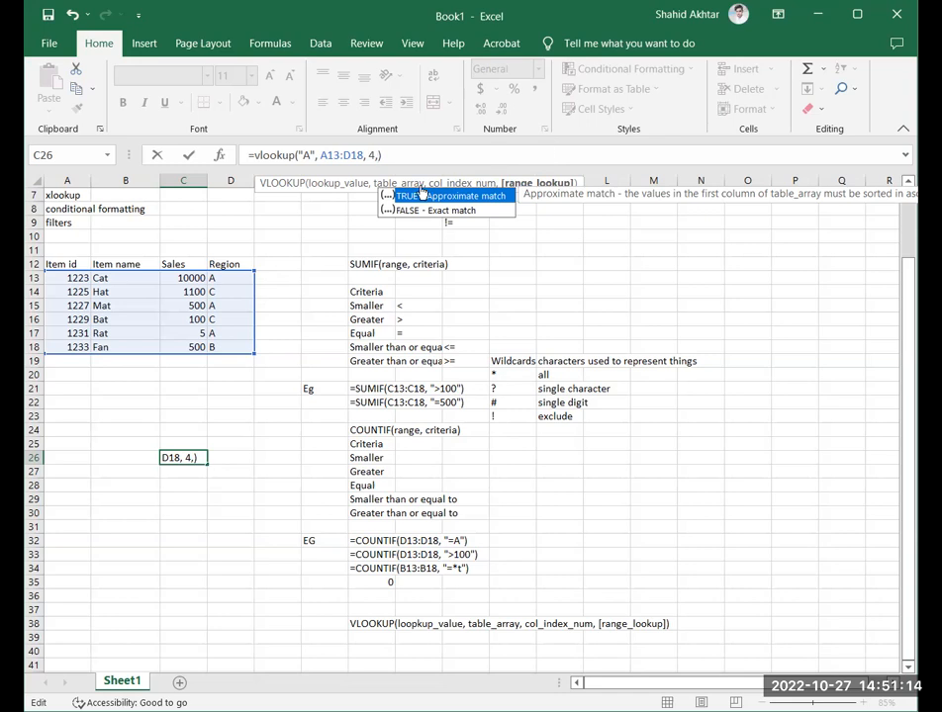
pyautogui.moveTo(216, 281); pyautogui.dragTo(221, 324)
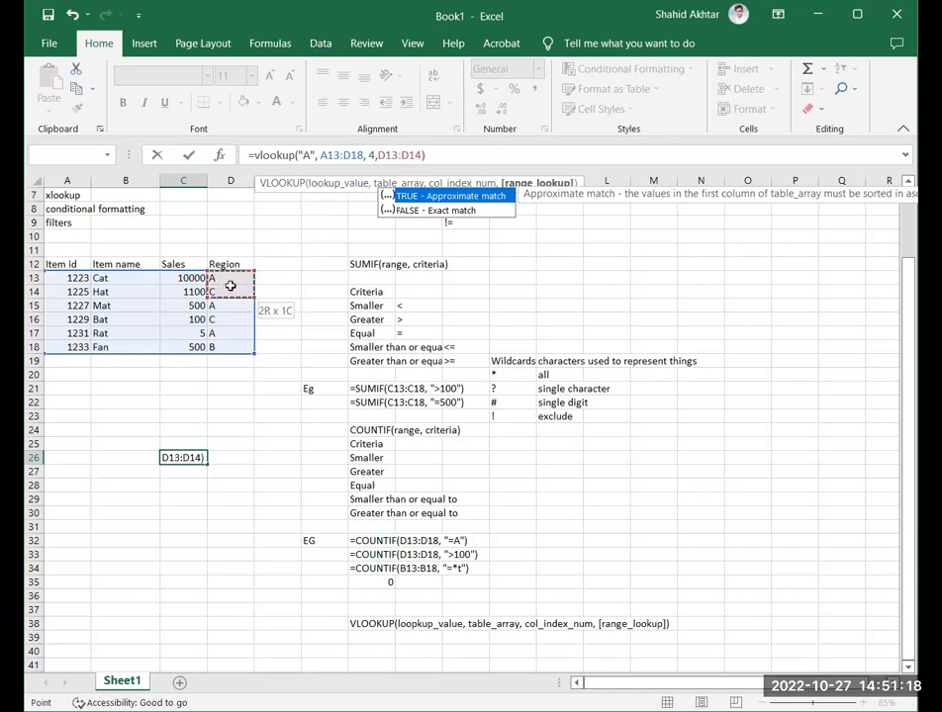
pyautogui.moveTo(184, 279); pyautogui.dragTo(185, 294)
pyautogui.moveTo(186, 347); pyautogui.dragTo(188, 341)
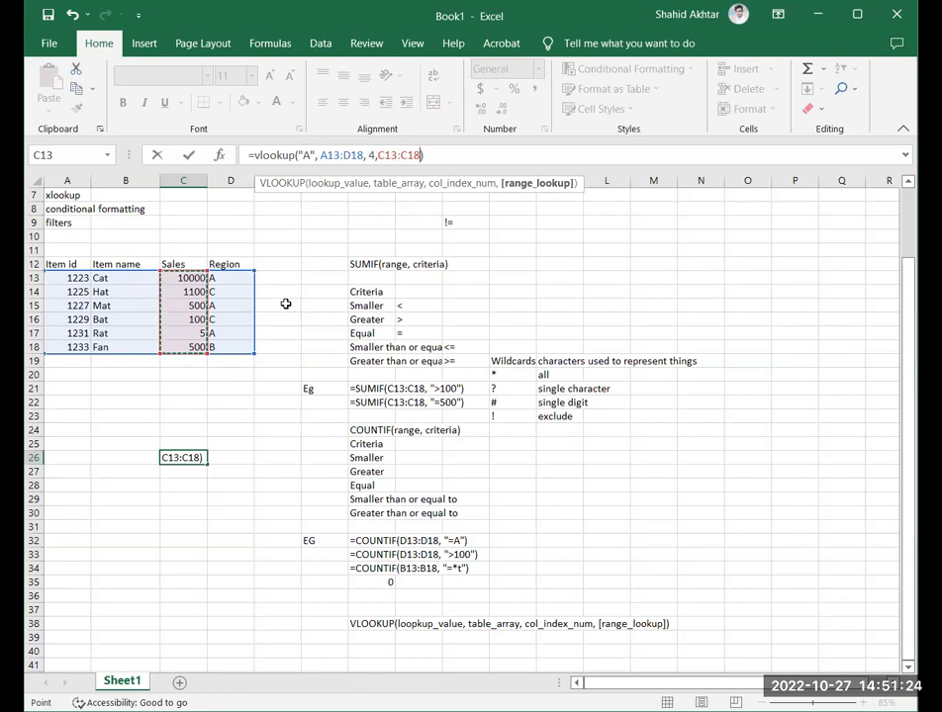
pyautogui.press('Return')
# Remove the quotation marks around the lookup value A in the C26 formula and commit it.
pyautogui.click(184, 457)
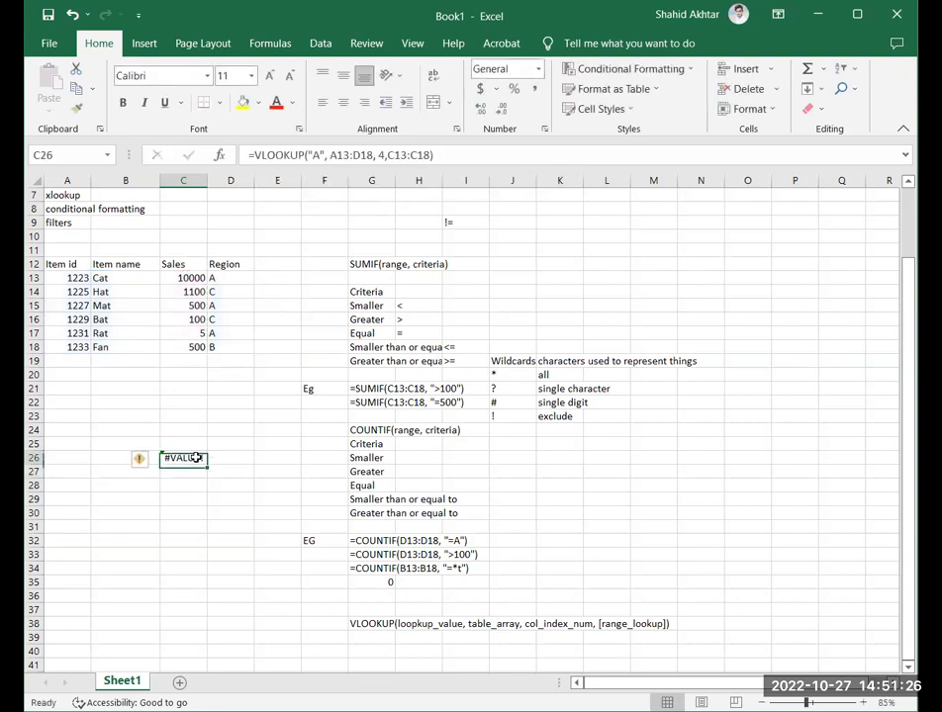
pyautogui.click(451, 155)
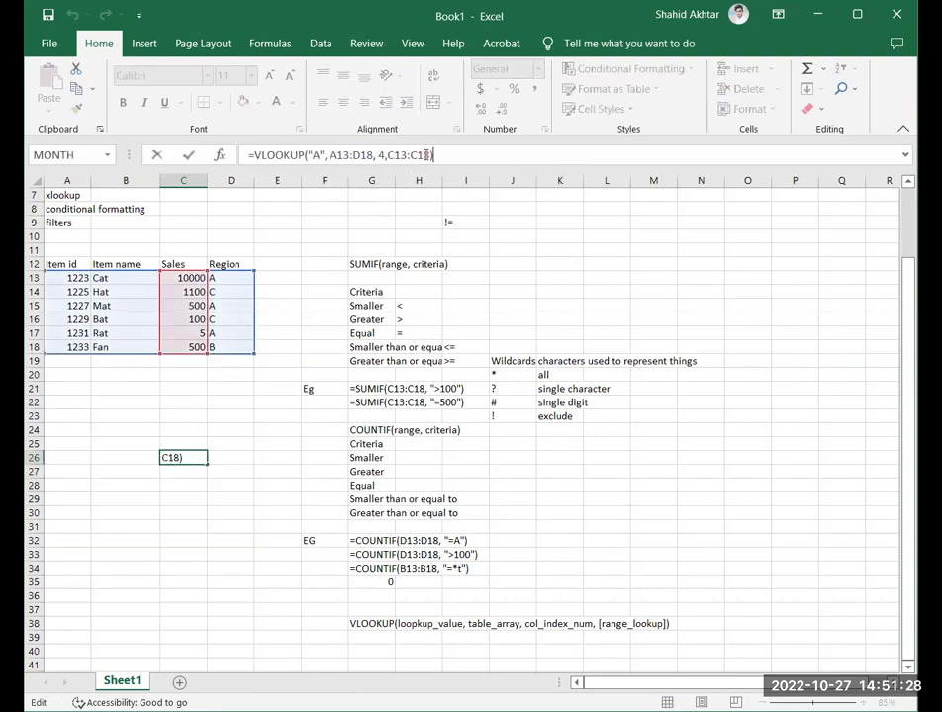
pyautogui.click(321, 155)
pyautogui.press('BackSpace')
pyautogui.click(312, 154)
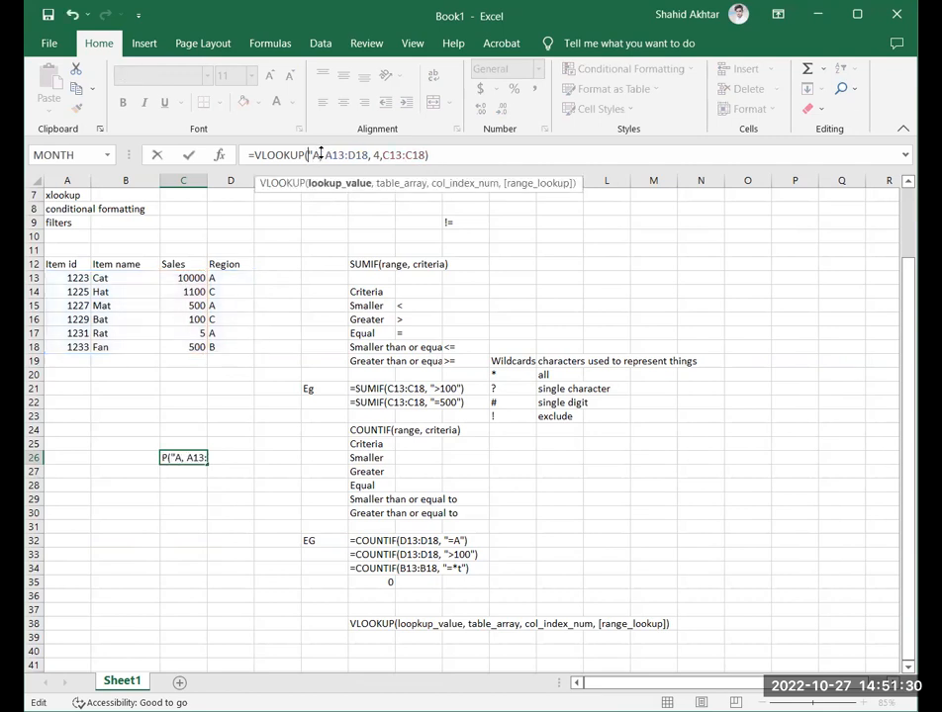
pyautogui.press('BackSpace')
pyautogui.press('Return')
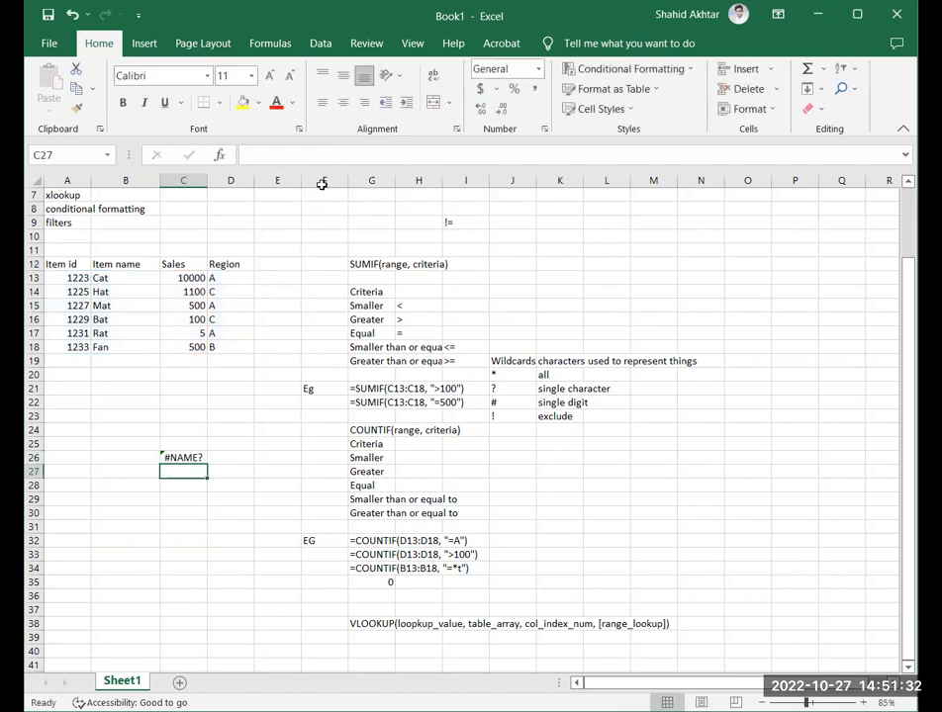
# Check the error options for C26 and review the VLOOKUP syntax text in G38.
pyautogui.click(194, 456)
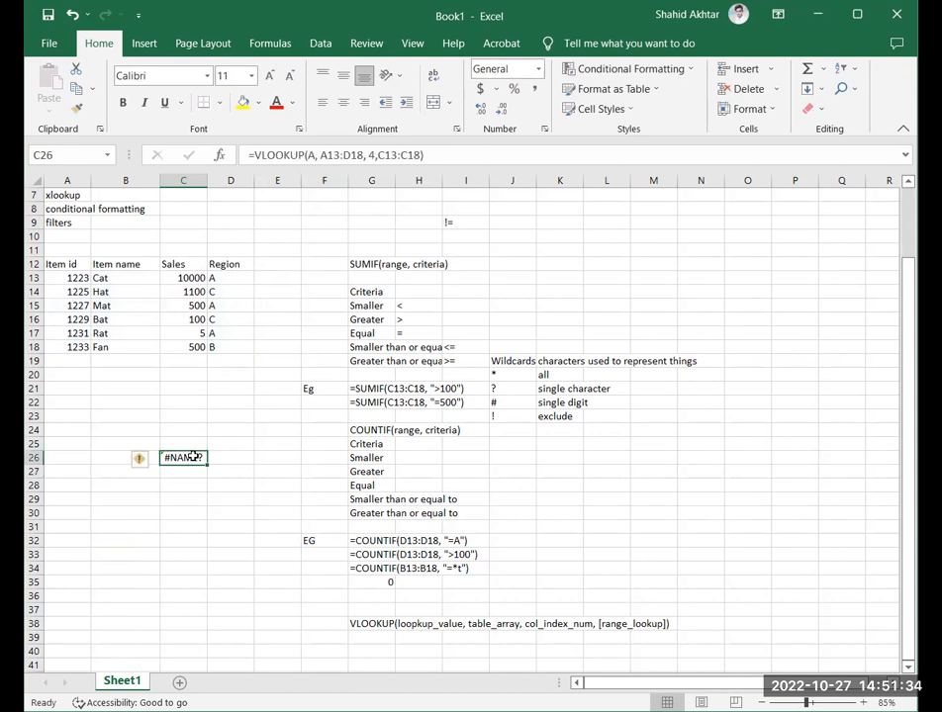
pyautogui.click(142, 459)
pyautogui.click(288, 458)
pyautogui.click(189, 456)
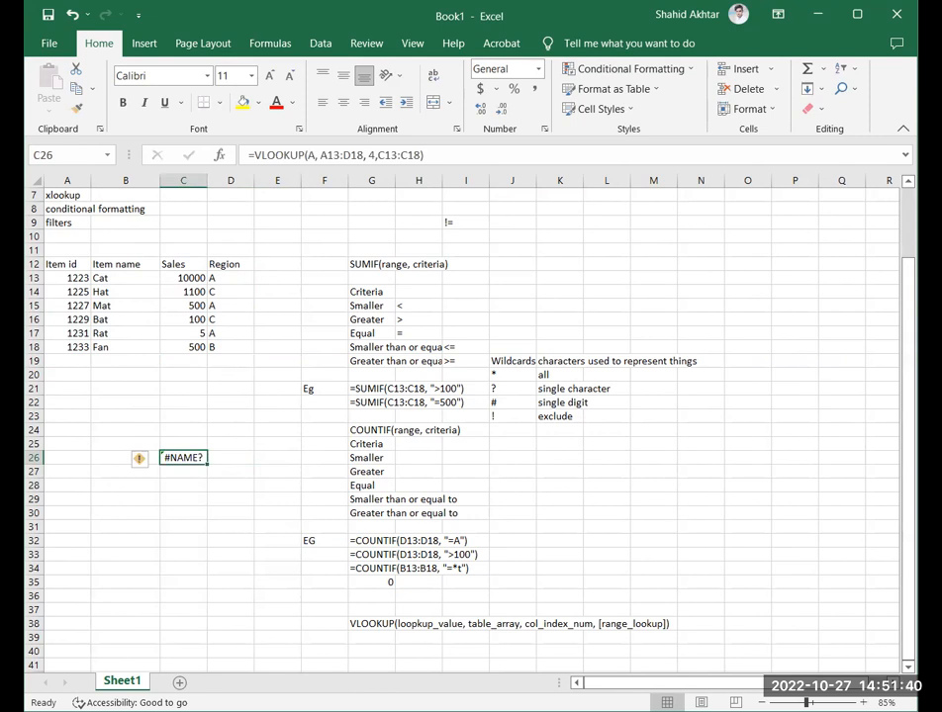
pyautogui.scroll(-2, 374, 566)
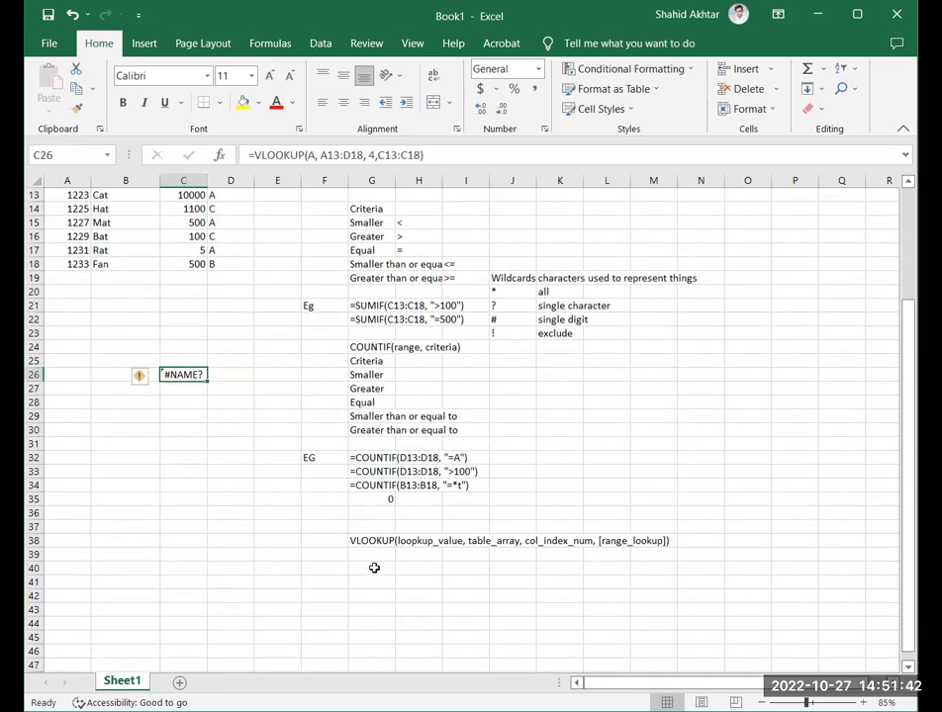
pyautogui.click(364, 541)
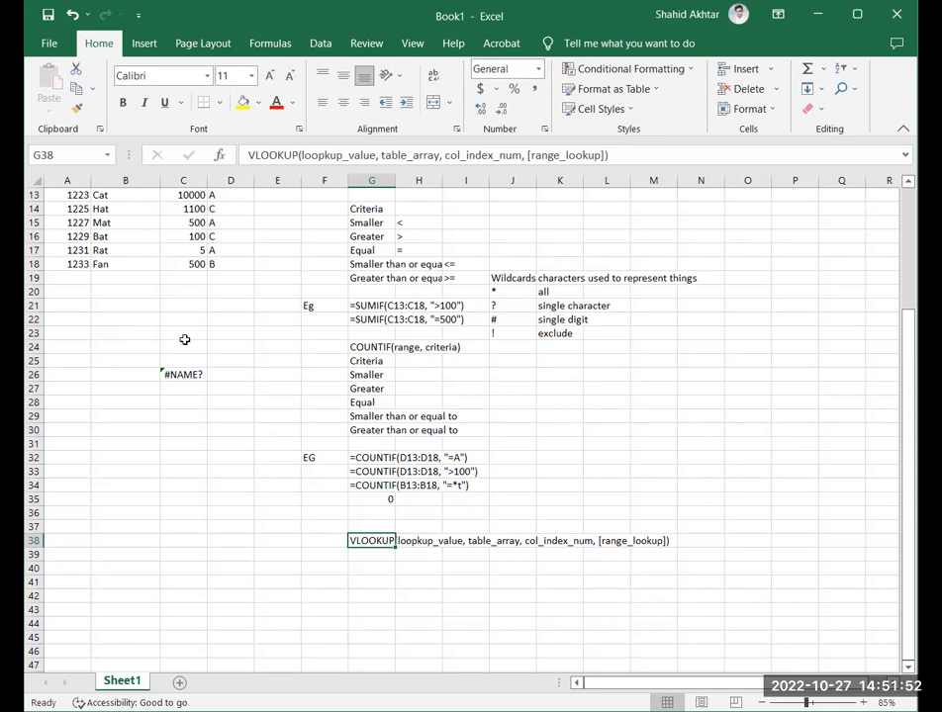
# Delete the C13:C18 range argument and its preceding comma from the C26 VLOOKUP formula and commit it.
pyautogui.click(184, 374)
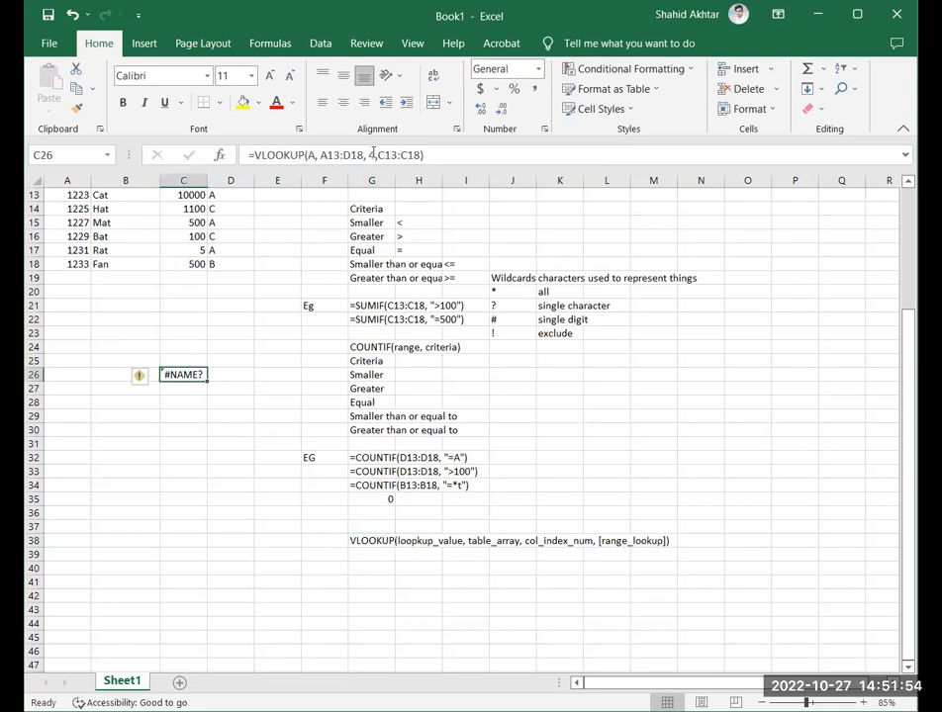
pyautogui.moveTo(422, 155); pyautogui.dragTo(377, 156)
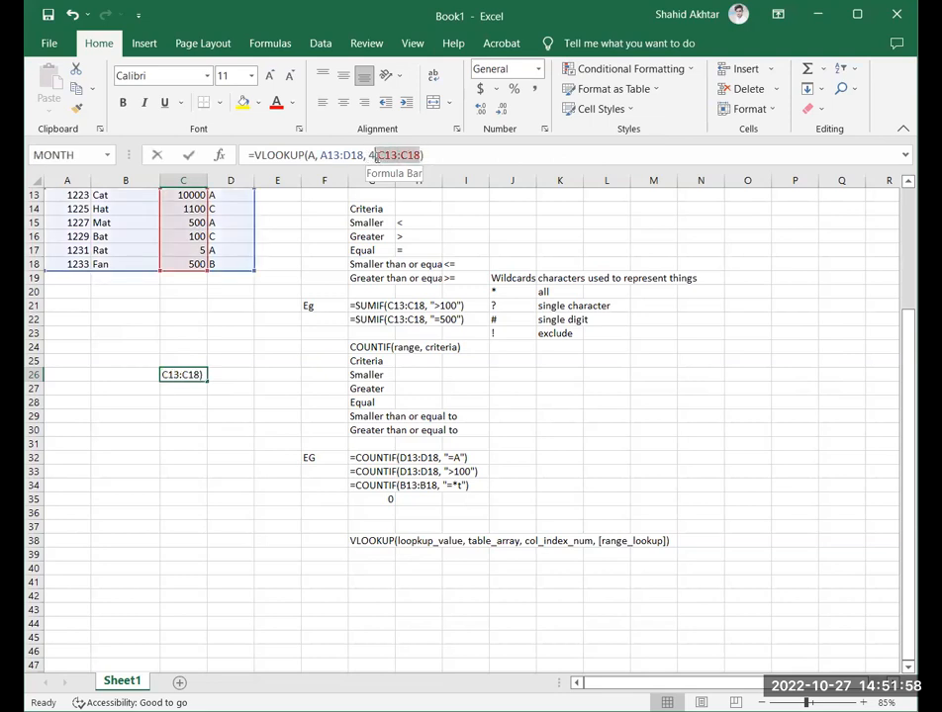
pyautogui.press('BackSpace')
pyautogui.press('Return')
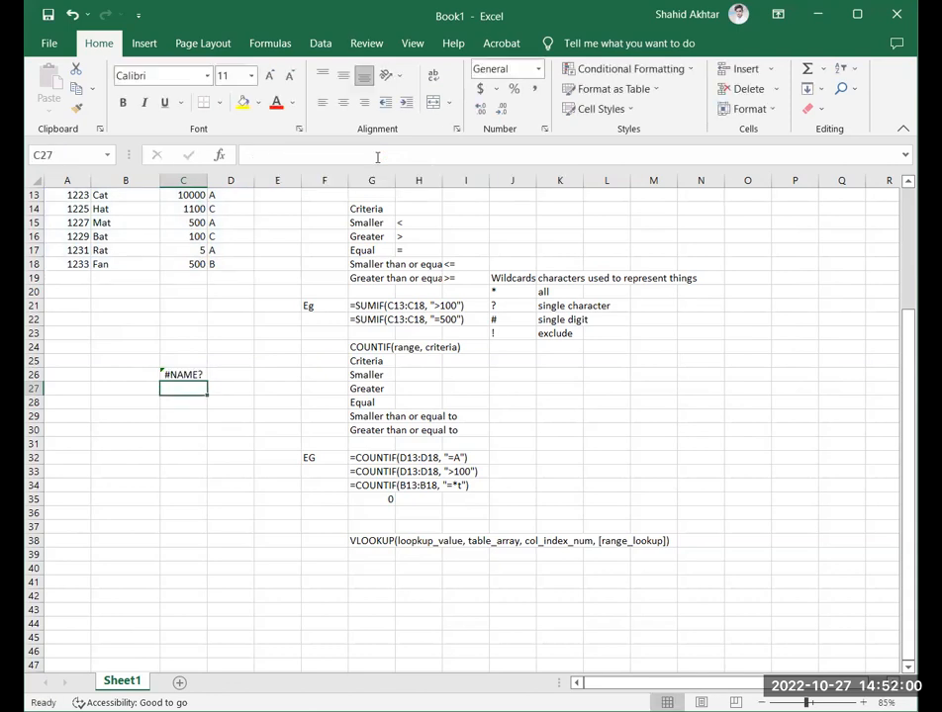
# Add the empty range D26:D32 as the last argument of the C26 VLOOKUP formula and commit it.
pyautogui.click(187, 374)
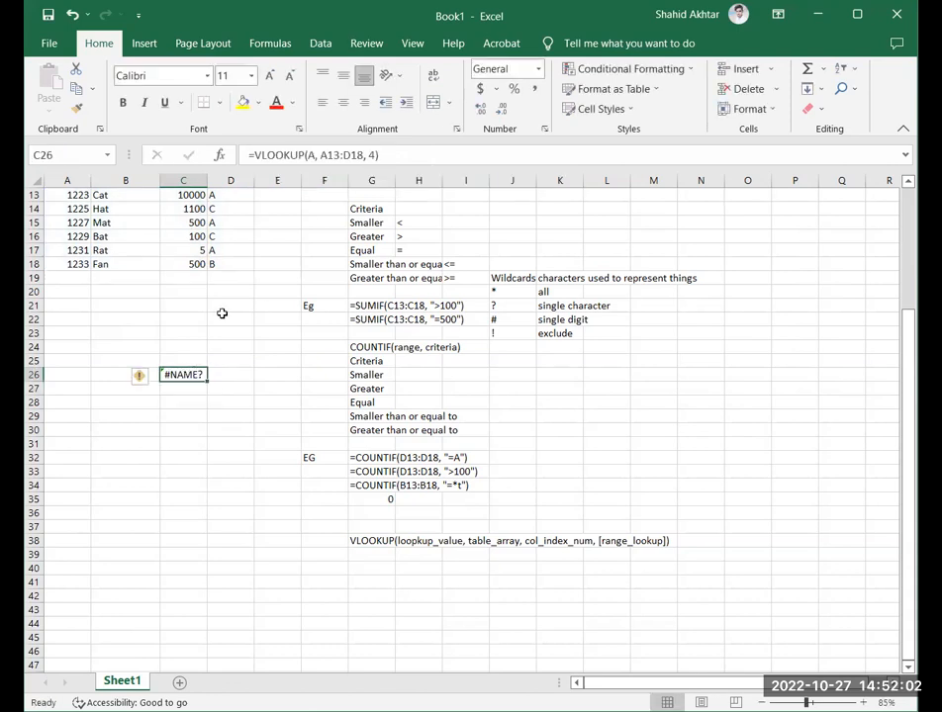
pyautogui.click(307, 155)
pyautogui.click(308, 155)
pyautogui.click(313, 155)
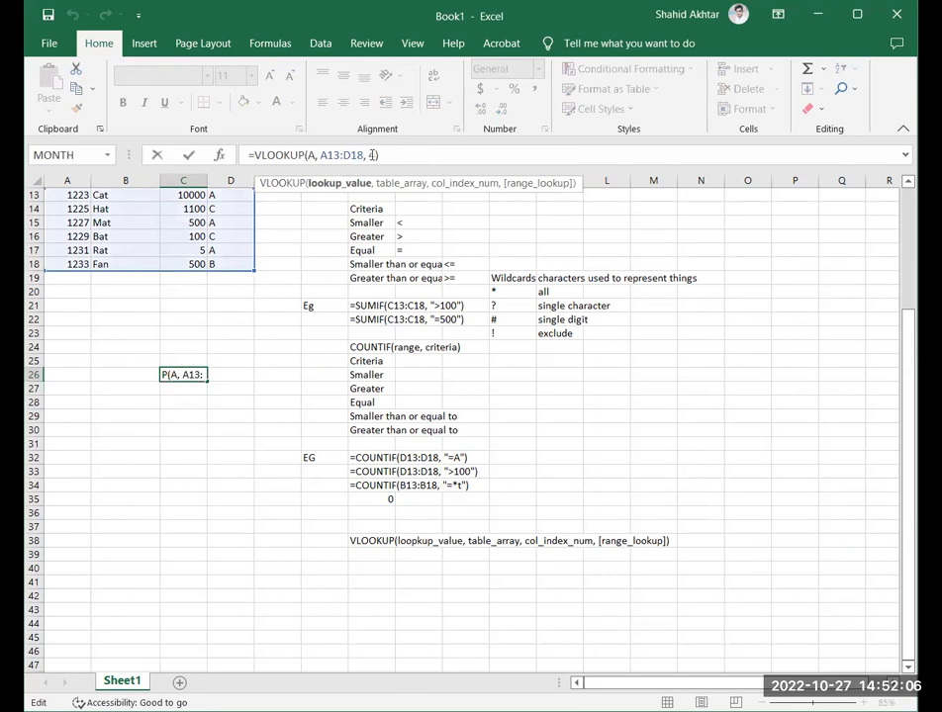
pyautogui.click(374, 155)
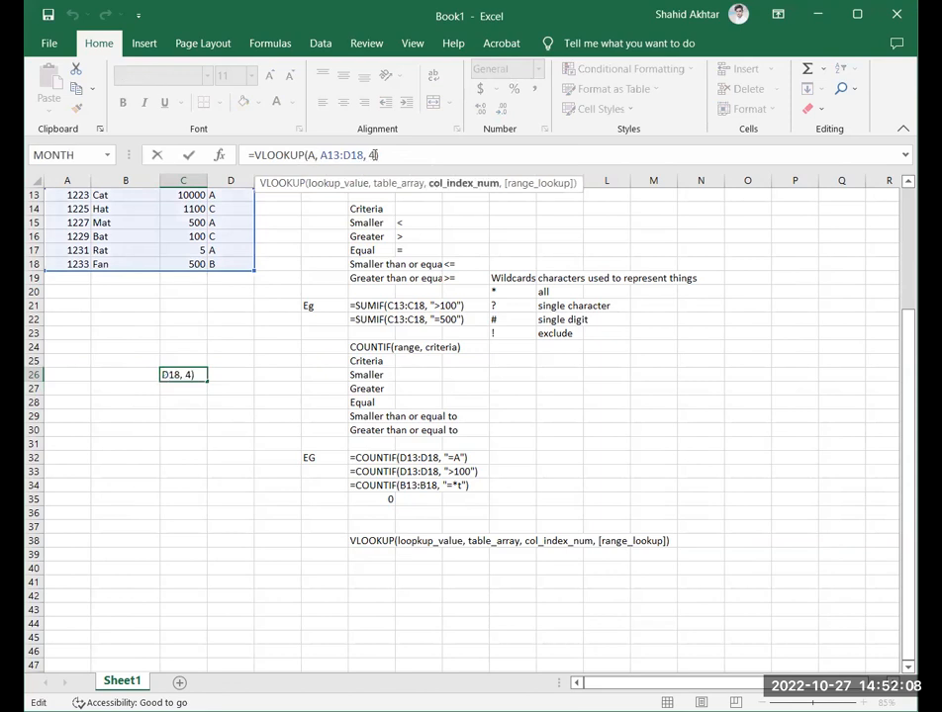
pyautogui.write(',')
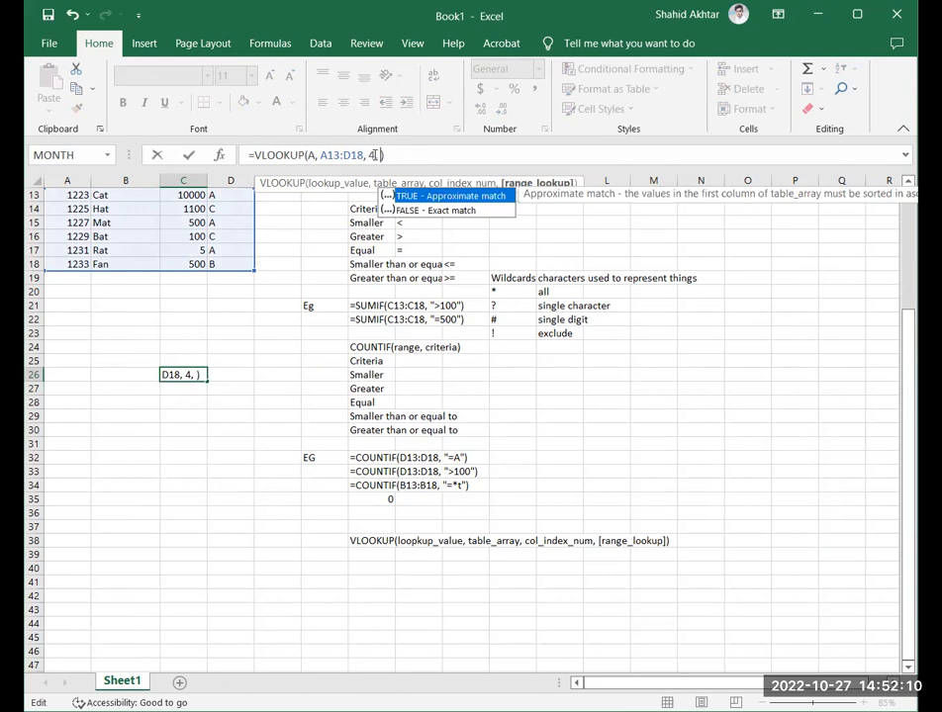
pyautogui.scroll(2, 278, 348)
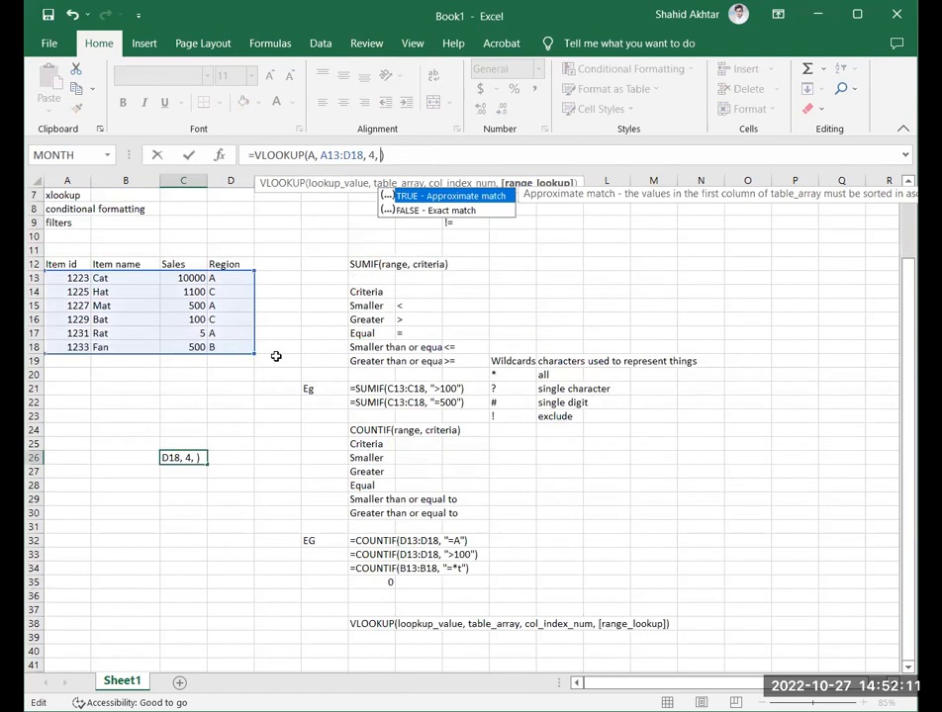
pyautogui.click(240, 460)
pyautogui.moveTo(240, 476); pyautogui.dragTo(239, 540)
pyautogui.press('Return')
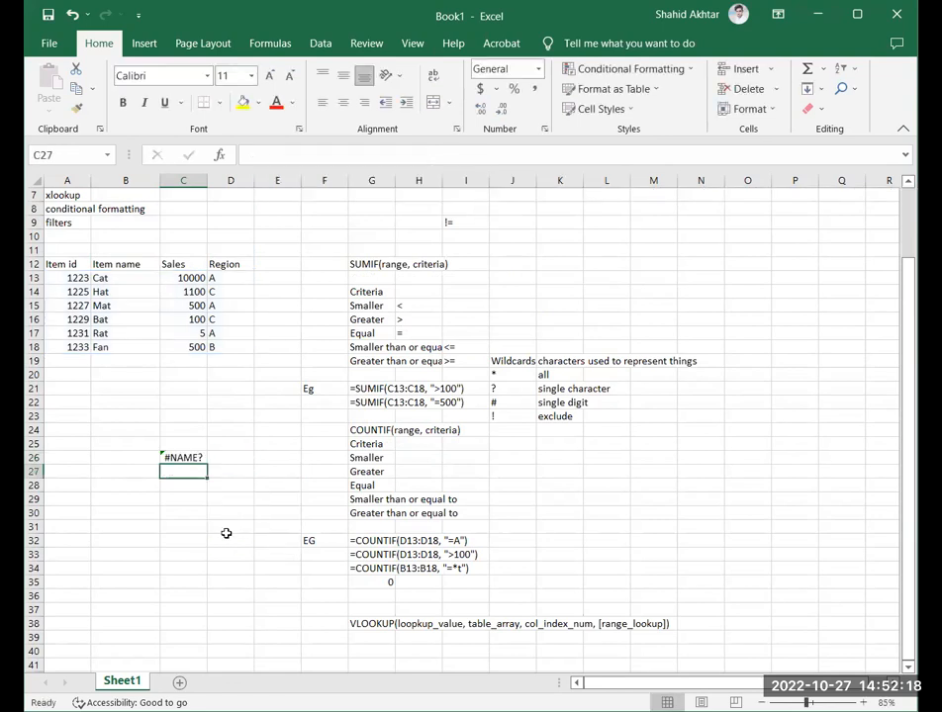
# Replace the lookup value in the C26 VLOOKUP formula with "Mat" in quotation marks.
pyautogui.click(191, 457)
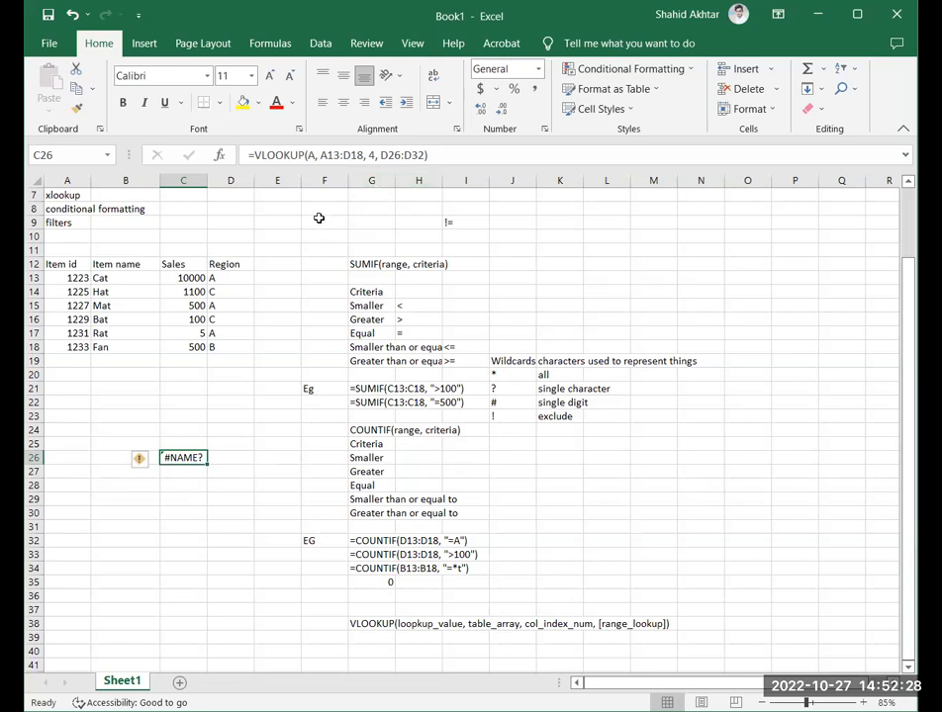
pyautogui.click(425, 155)
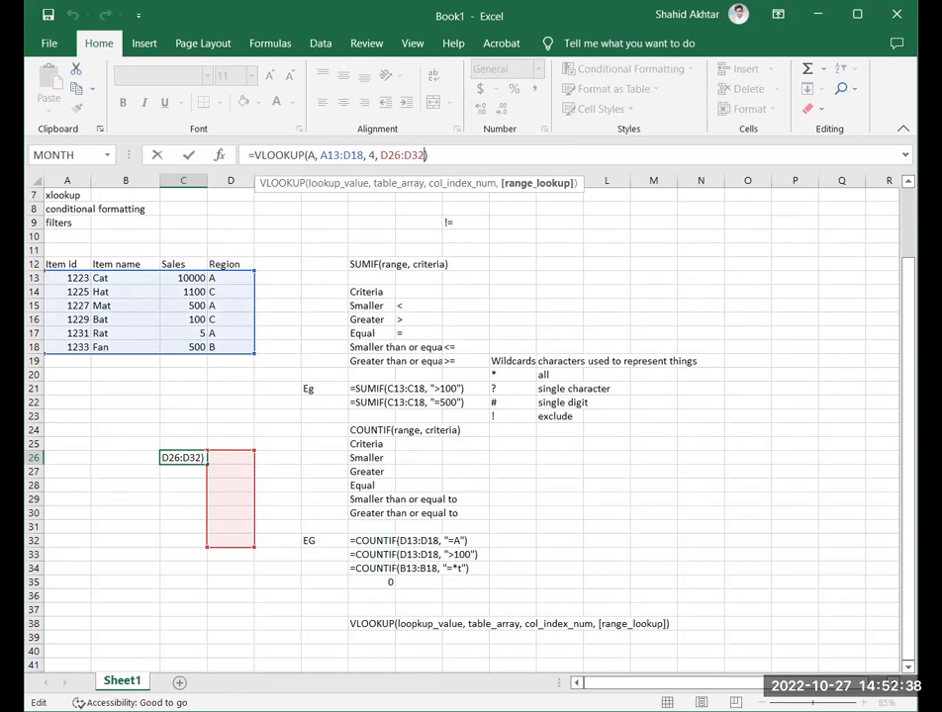
pyautogui.click(308, 155)
pyautogui.press('Delete')
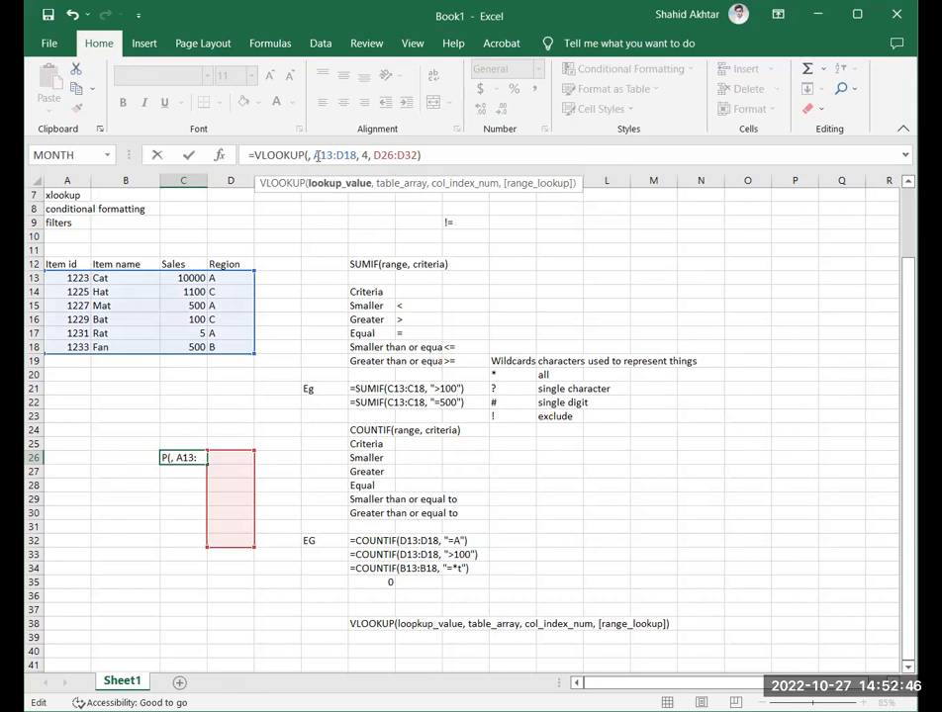
pyautogui.write('"Mat')
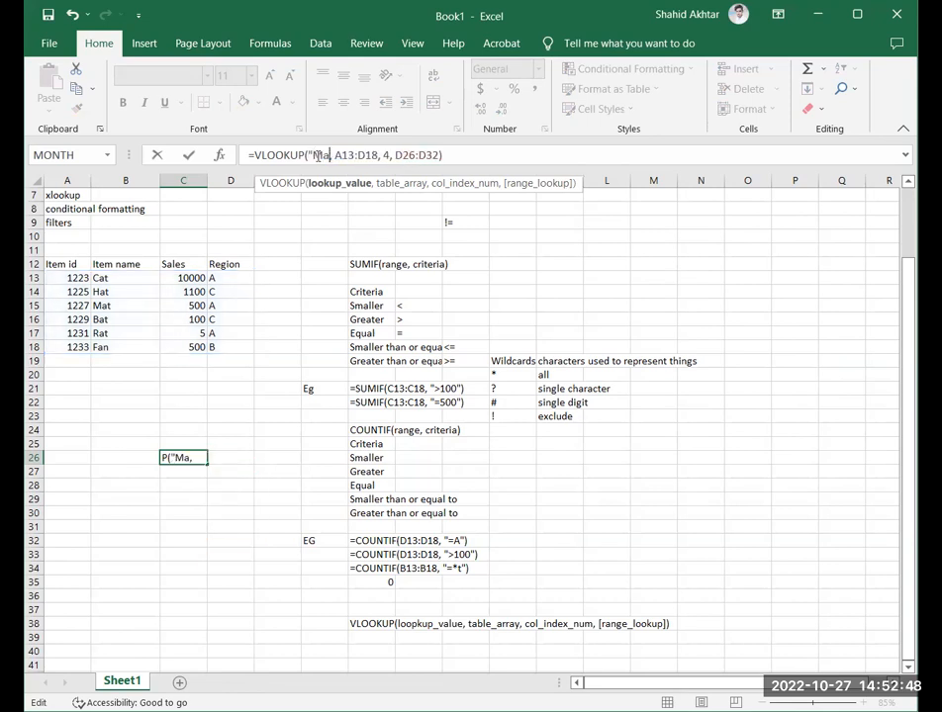
pyautogui.write('"')
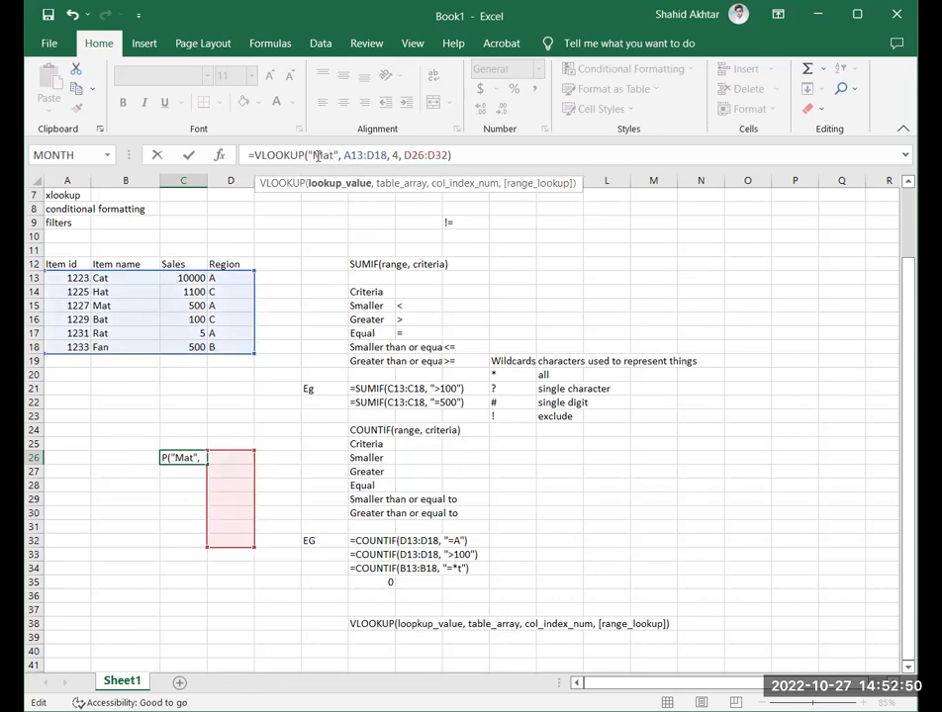
pyautogui.write(')')
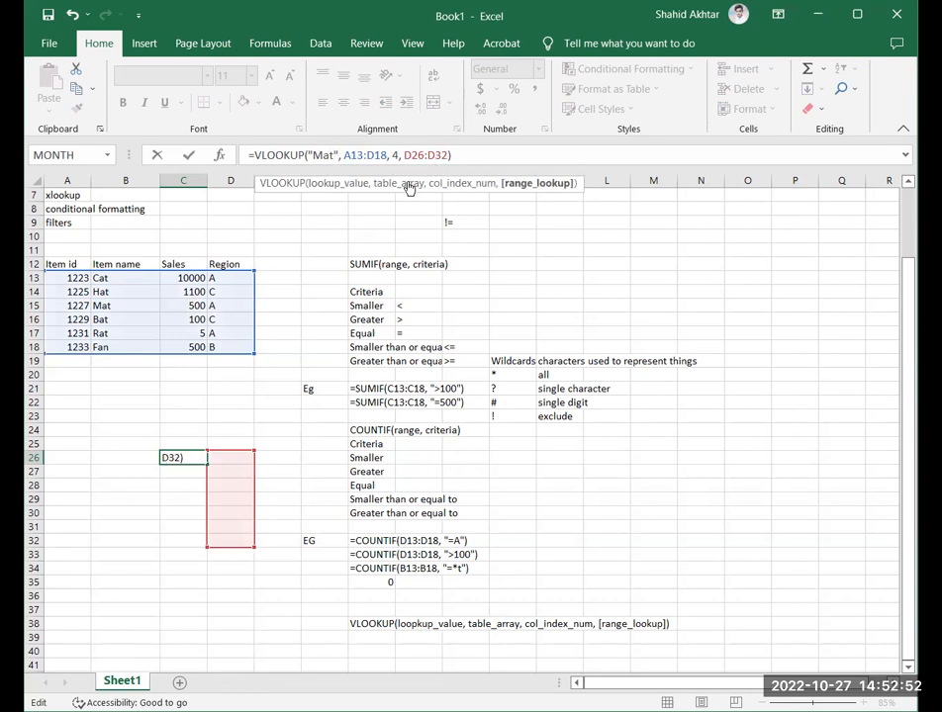
# Replace the last argument of the C26 VLOOKUP formula with the Sales range C13:C18.
pyautogui.moveTo(447, 155); pyautogui.dragTo(403, 155)
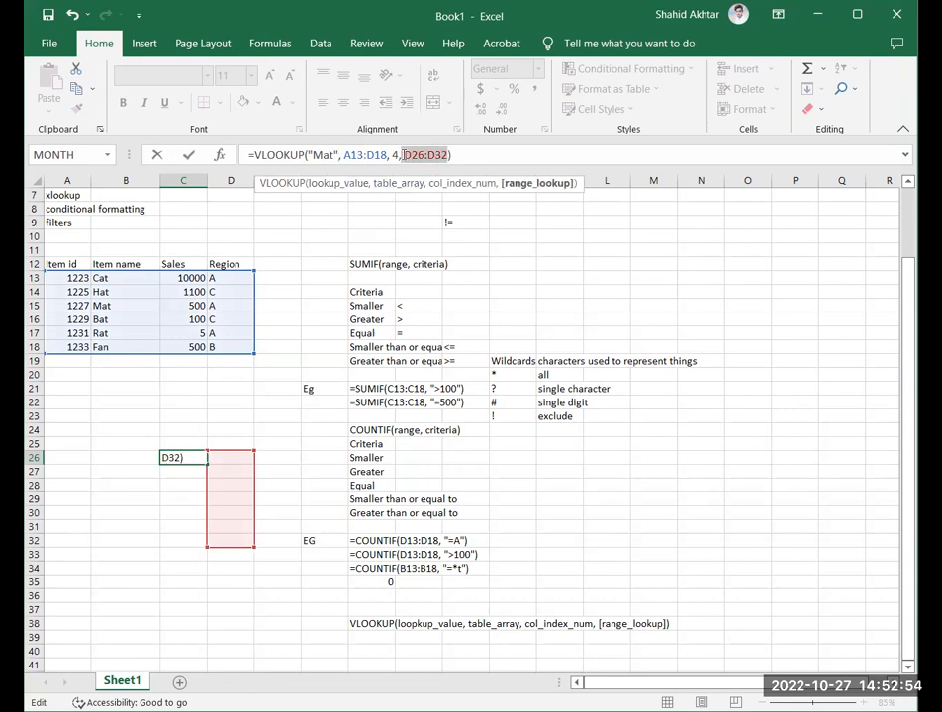
pyautogui.press('BackSpace')
pyautogui.moveTo(183, 278); pyautogui.dragTo(188, 346)
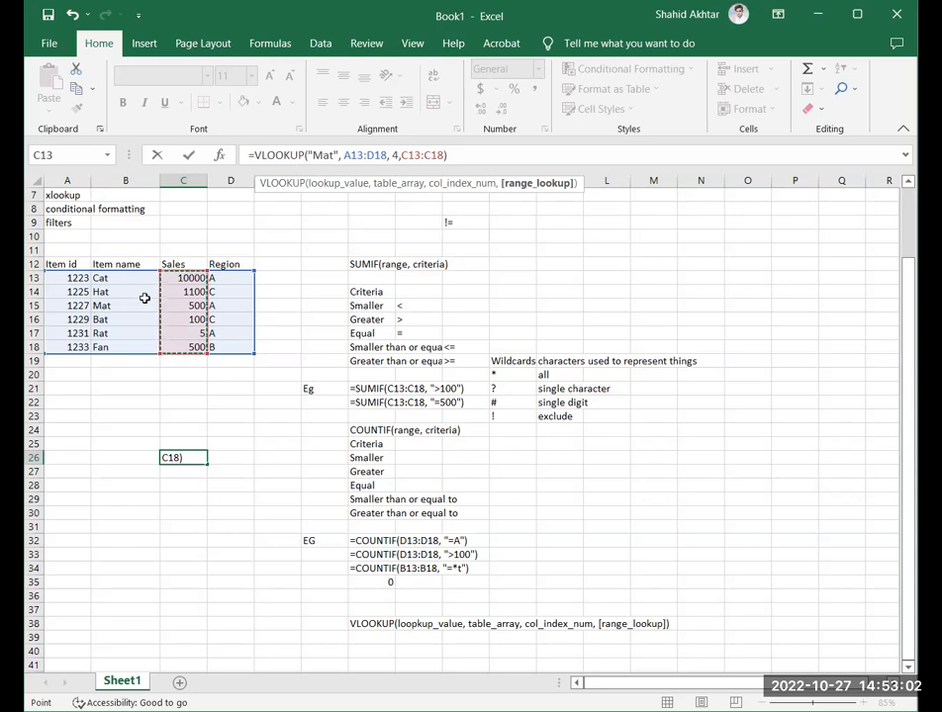
# Change the column index number in the C26 VLOOKUP formula to 2.
pyautogui.doubleClick(394, 155)
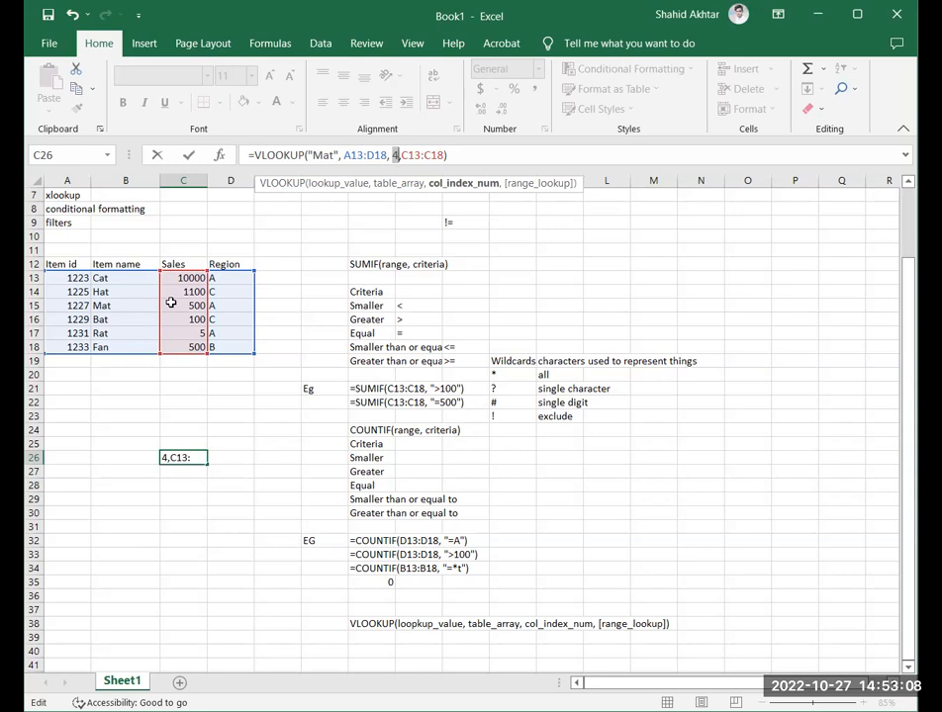
pyautogui.write('2')
pyautogui.click(473, 153)
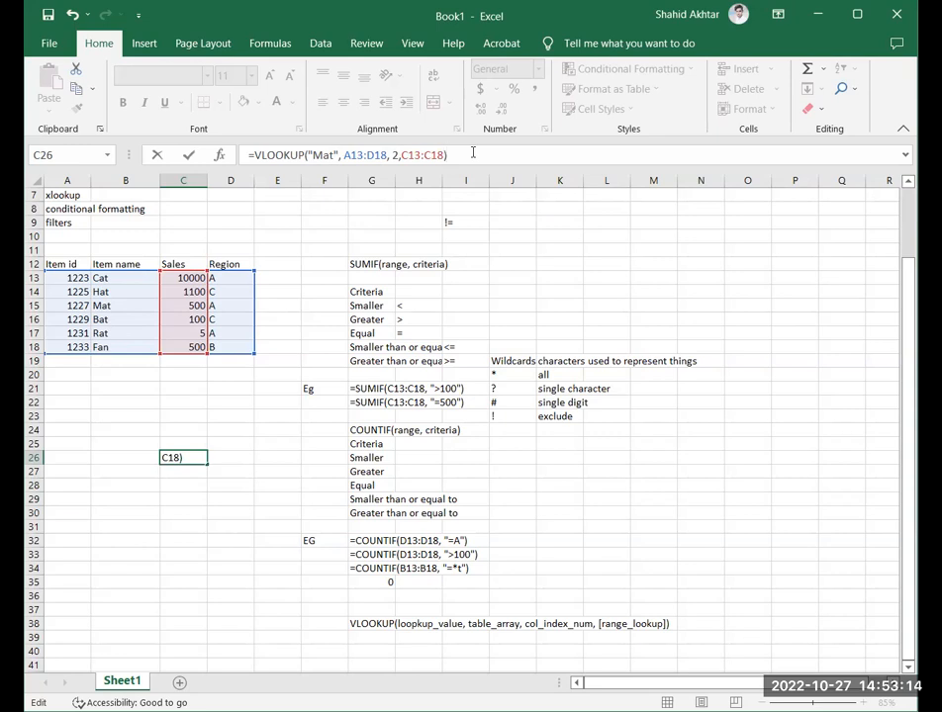
# Remove the quotation marks around Mat in the C26 VLOOKUP formula and commit it.
pyautogui.press('Return')
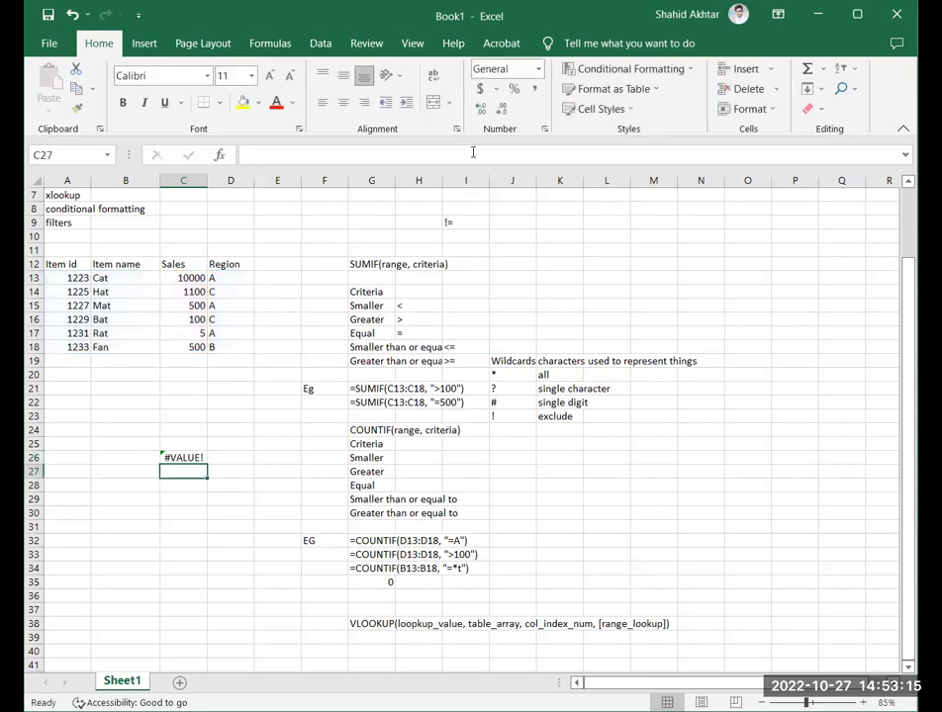
pyautogui.click(189, 455)
pyautogui.press('F2')
pyautogui.click(395, 155)
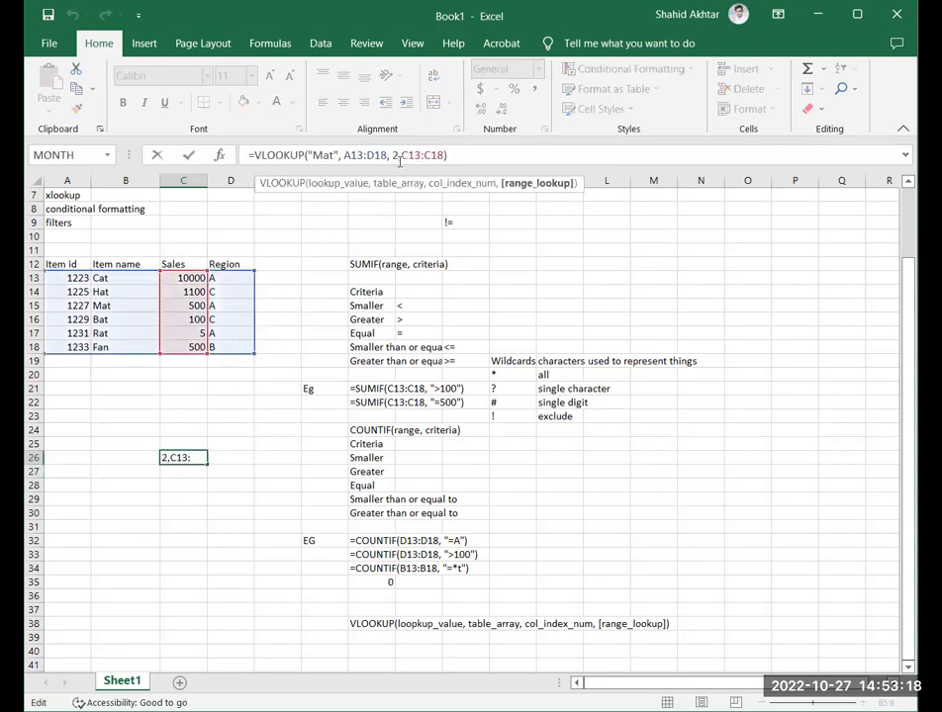
pyautogui.click(338, 156)
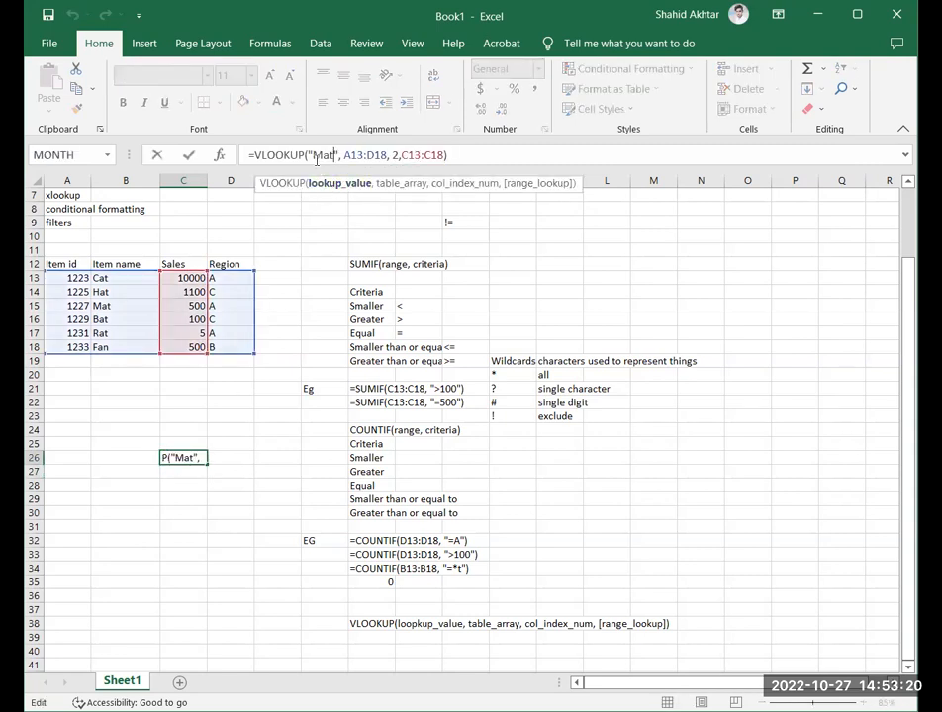
pyautogui.press('BackSpace')
pyautogui.click(312, 155)
pyautogui.press('BackSpace')
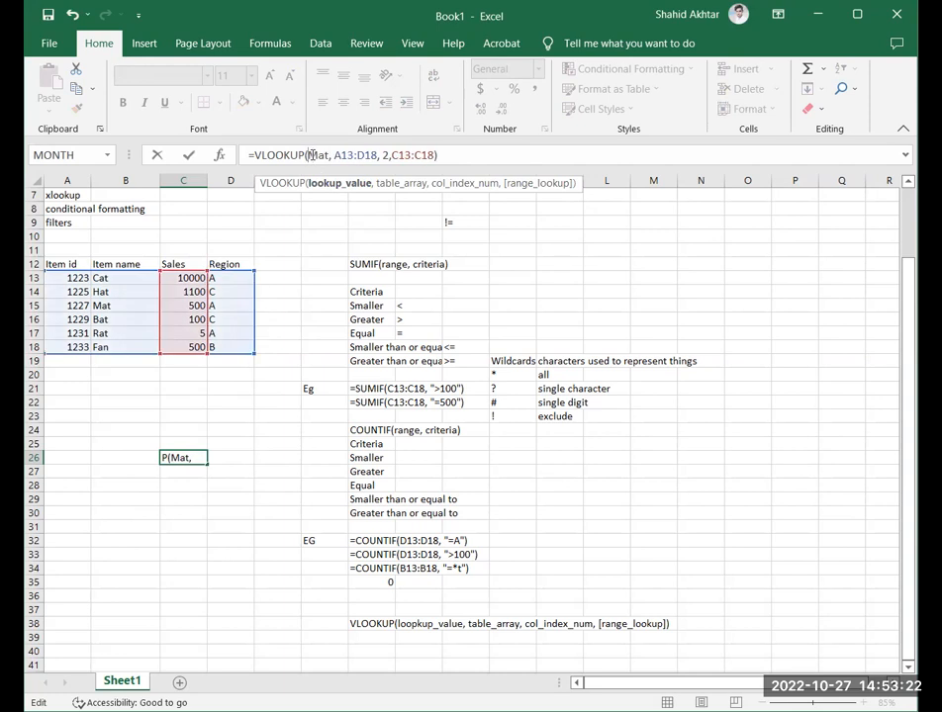
pyautogui.press('Return')
pyautogui.click(185, 455)
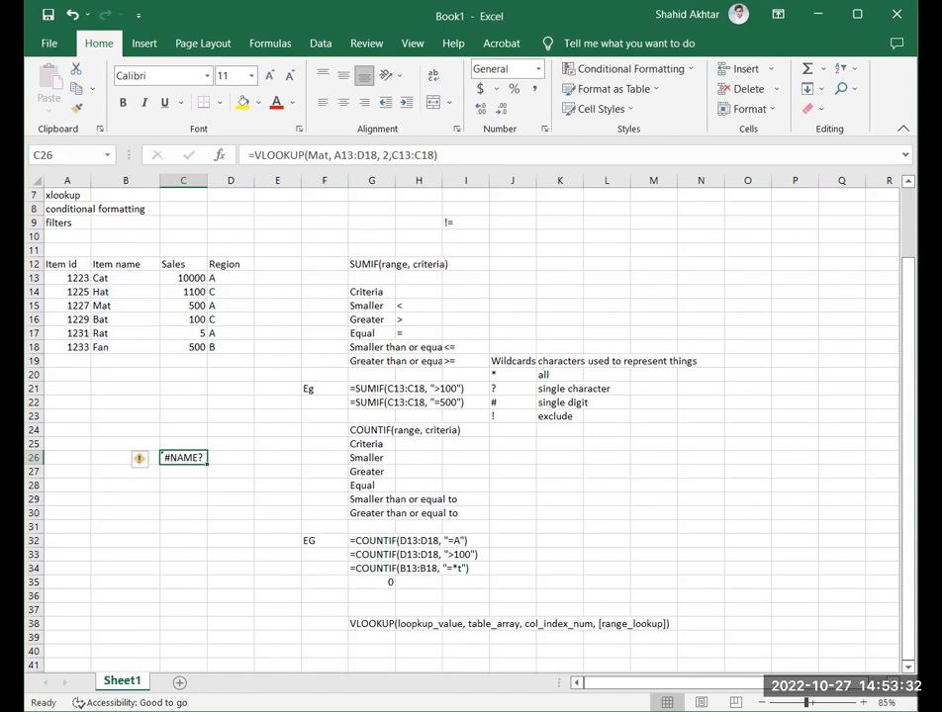
# Examine the error-checking options offered for the VLOOKUP formula in C26.
pyautogui.click(105, 456)
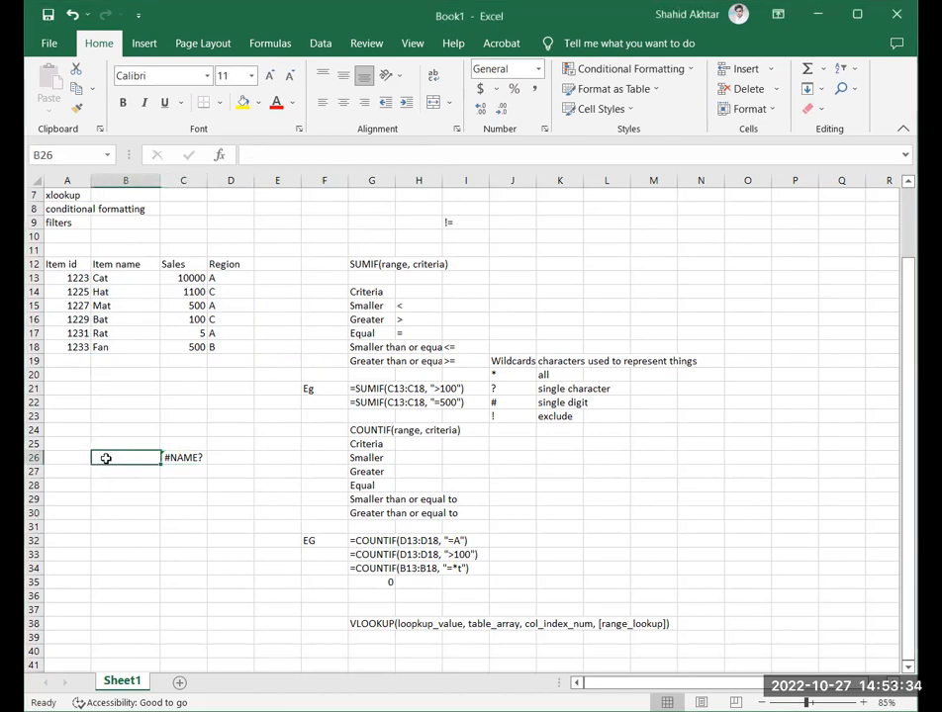
pyautogui.click(179, 457)
pyautogui.click(140, 458)
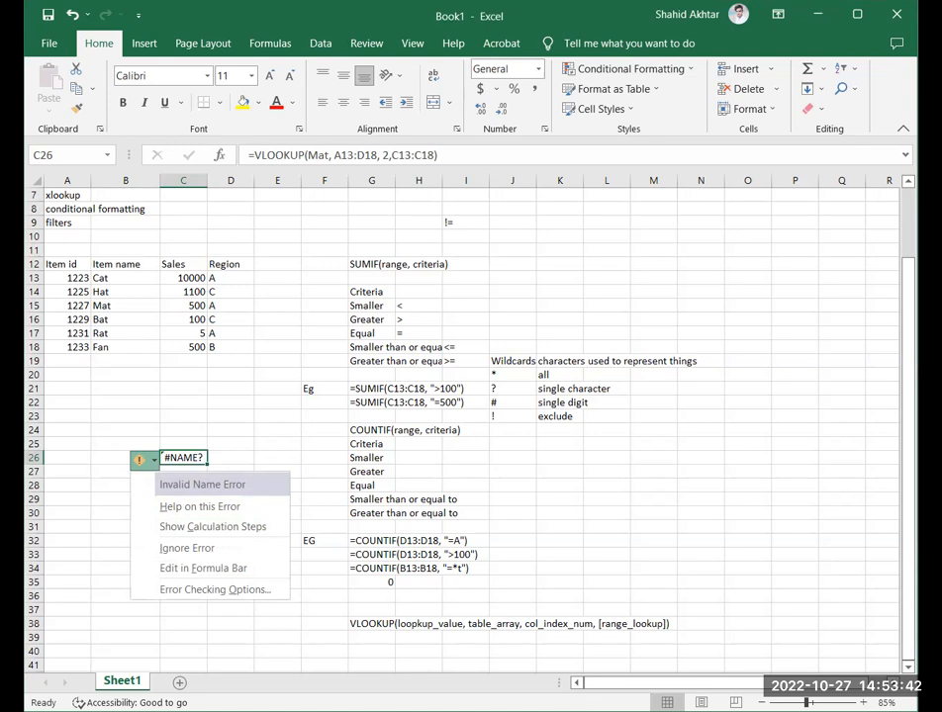
pyautogui.press('Escape')
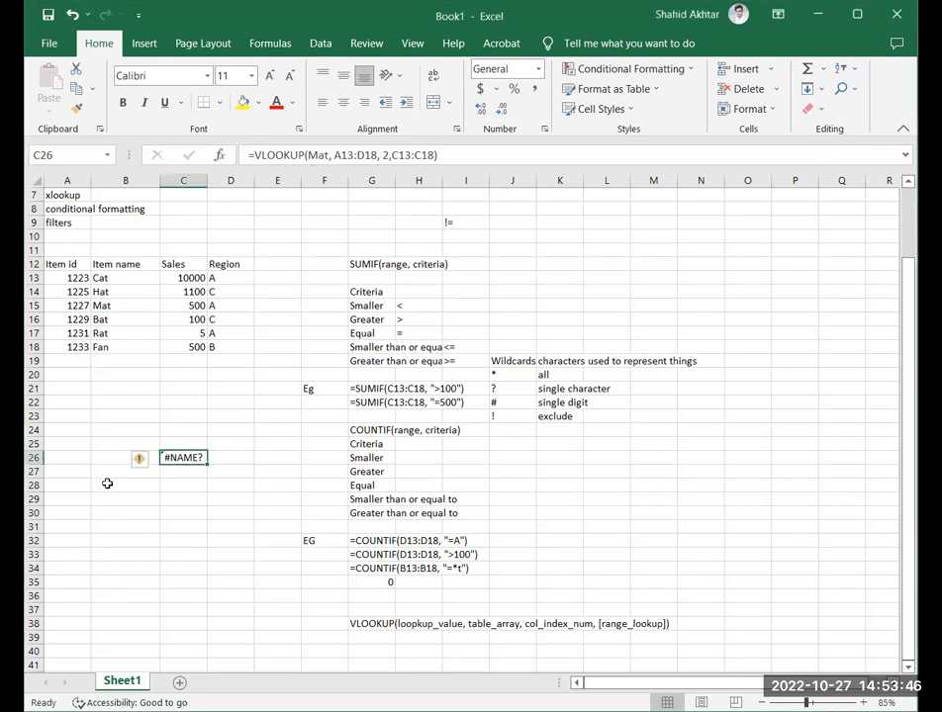
pyautogui.click(140, 461)
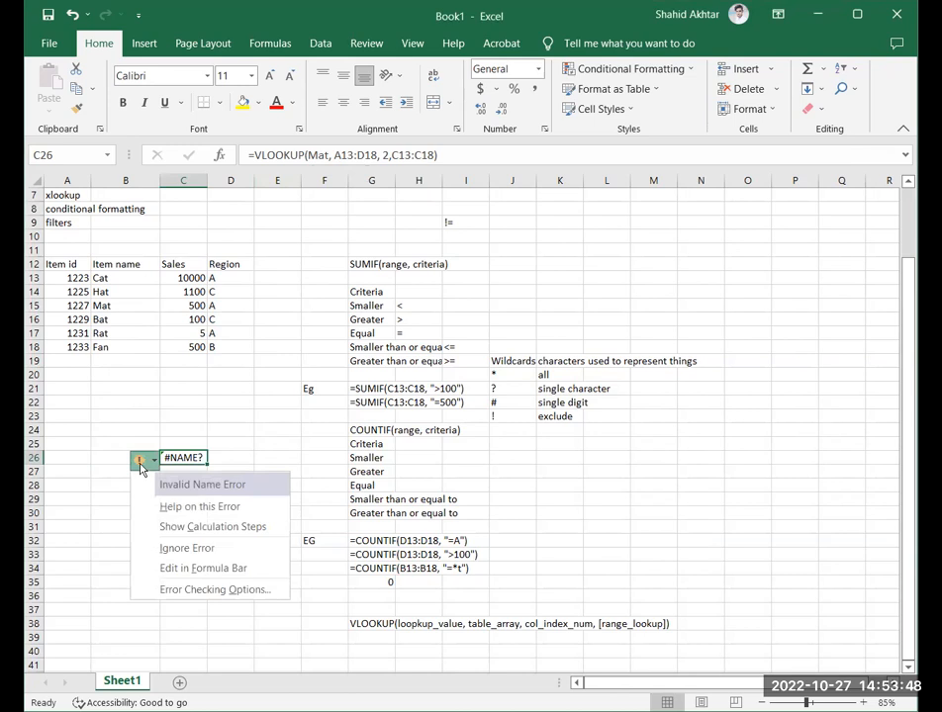
pyautogui.click(148, 421)
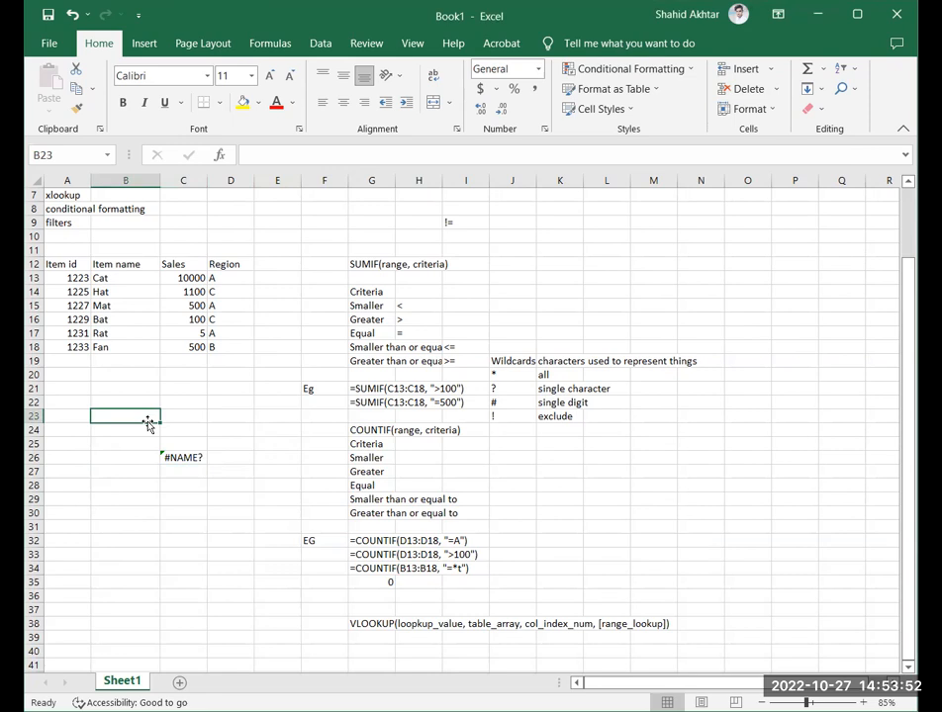
pyautogui.click(190, 458)
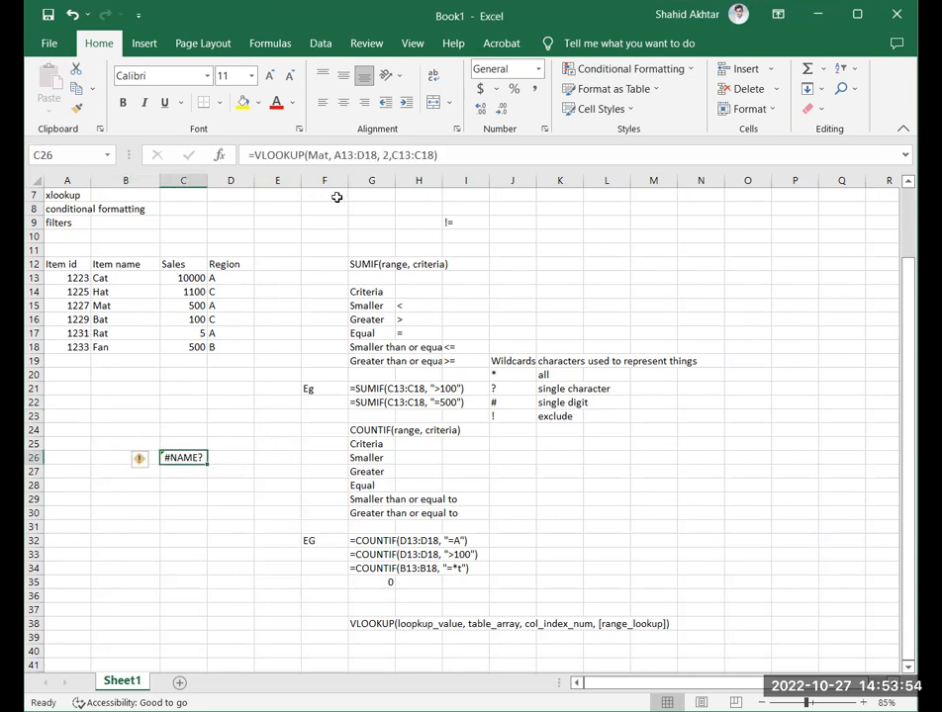
pyautogui.click(359, 153)
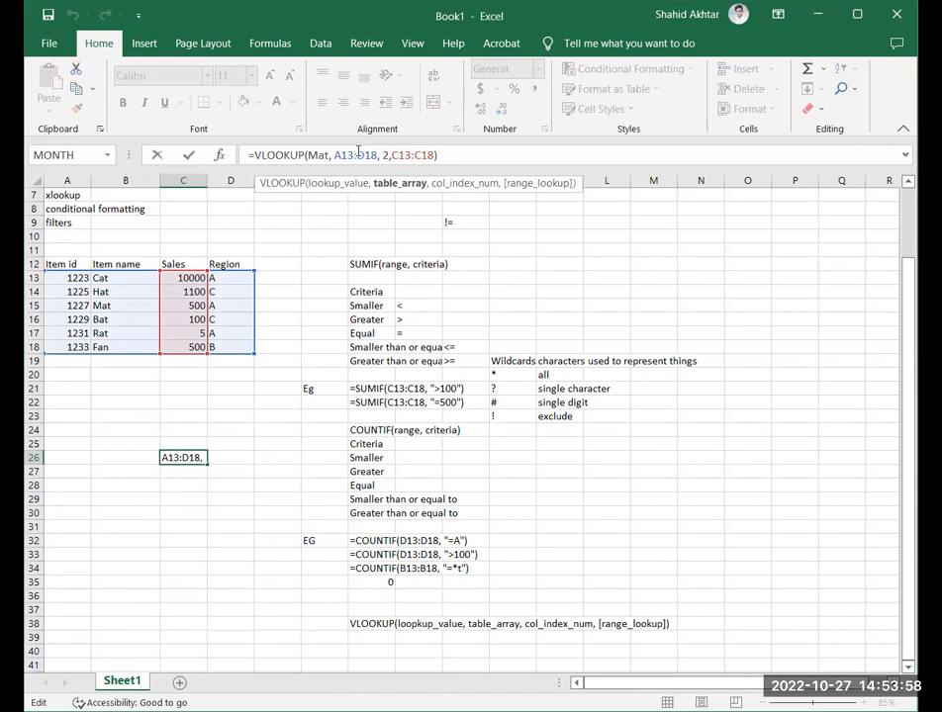
pyautogui.click(327, 155)
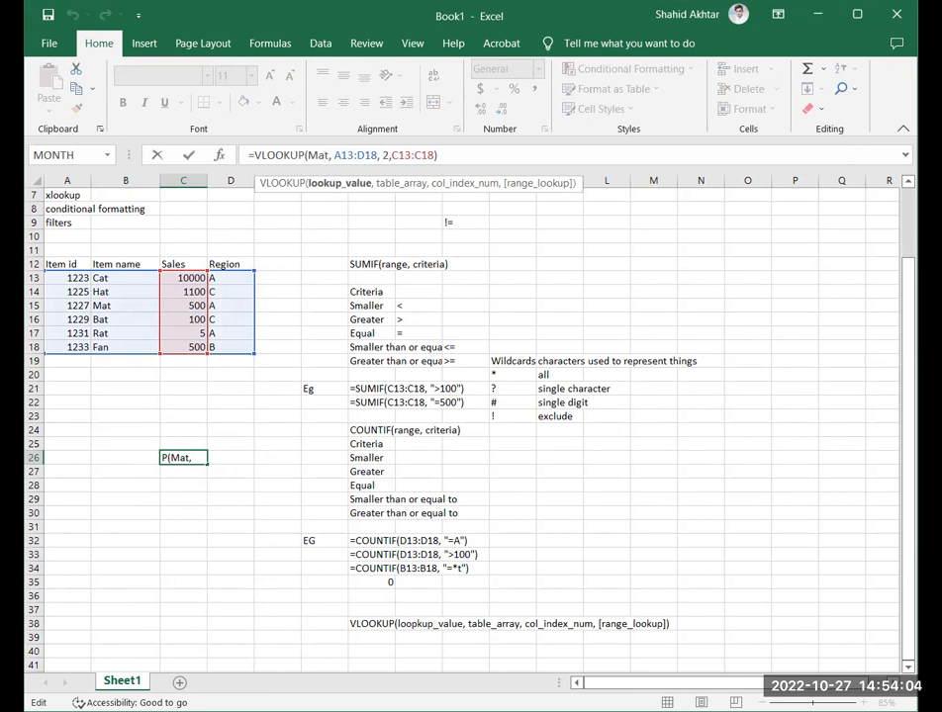
pyautogui.hotkey('alt', 'Tab')
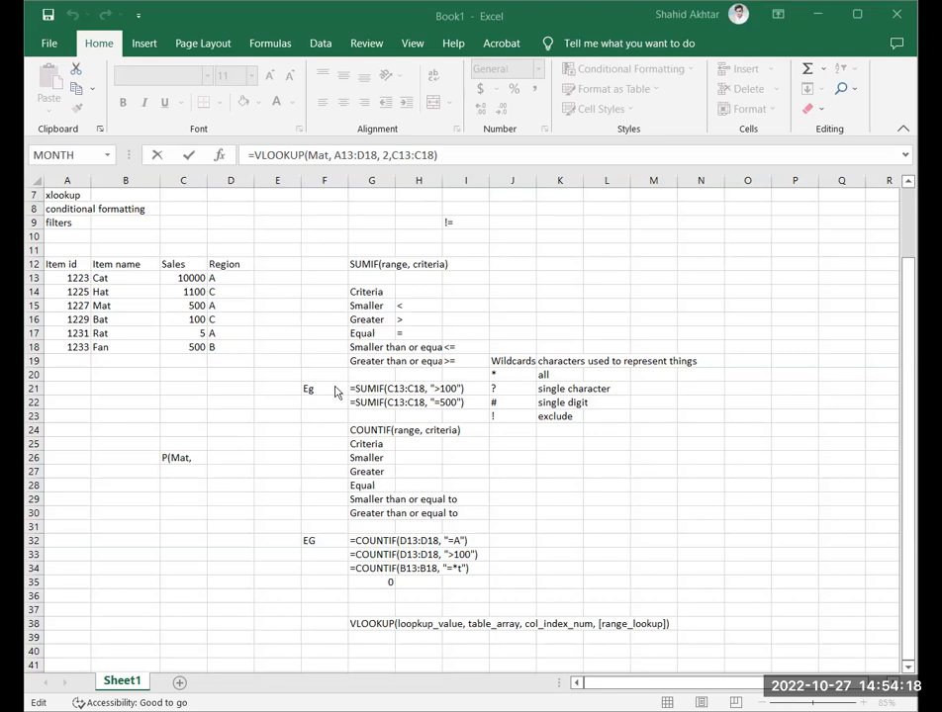
pyautogui.click(199, 426)
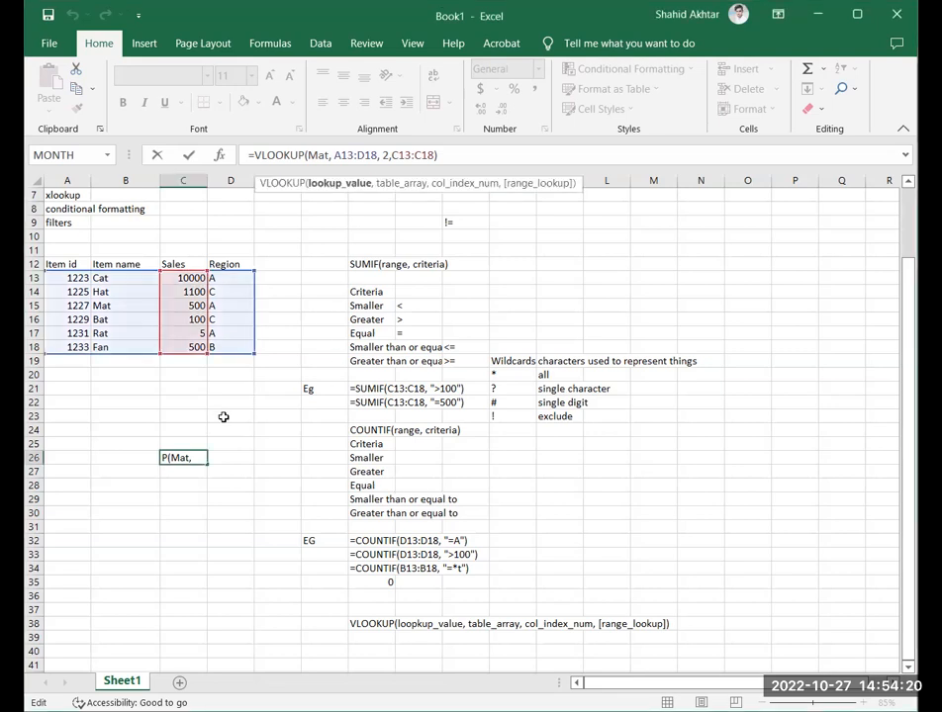
pyautogui.click(193, 510)
pyautogui.click(78, 277)
pyautogui.click(73, 415)
# Add the column header "Sum of id and sales" in E12, beside the Region header.
pyautogui.click(273, 263)
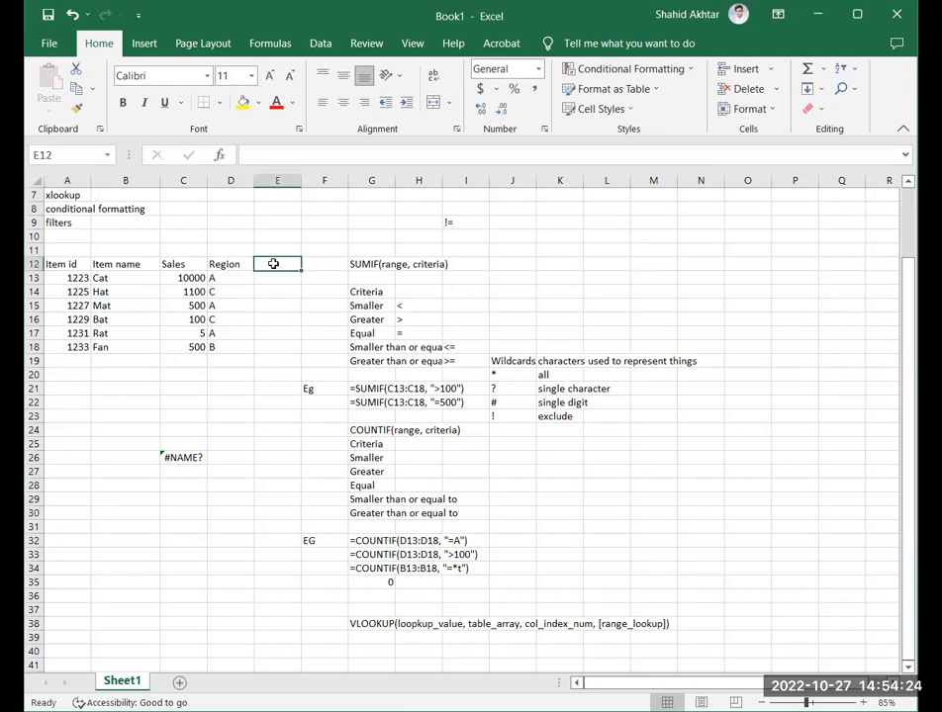
pyautogui.doubleClick(274, 263)
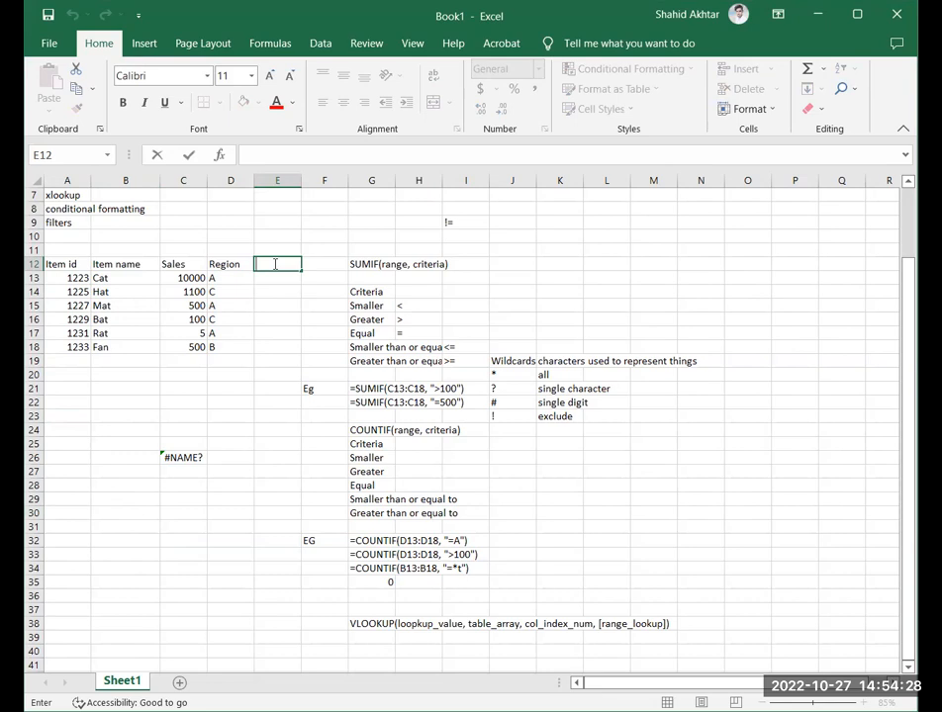
pyautogui.write('Sum of id and sales')
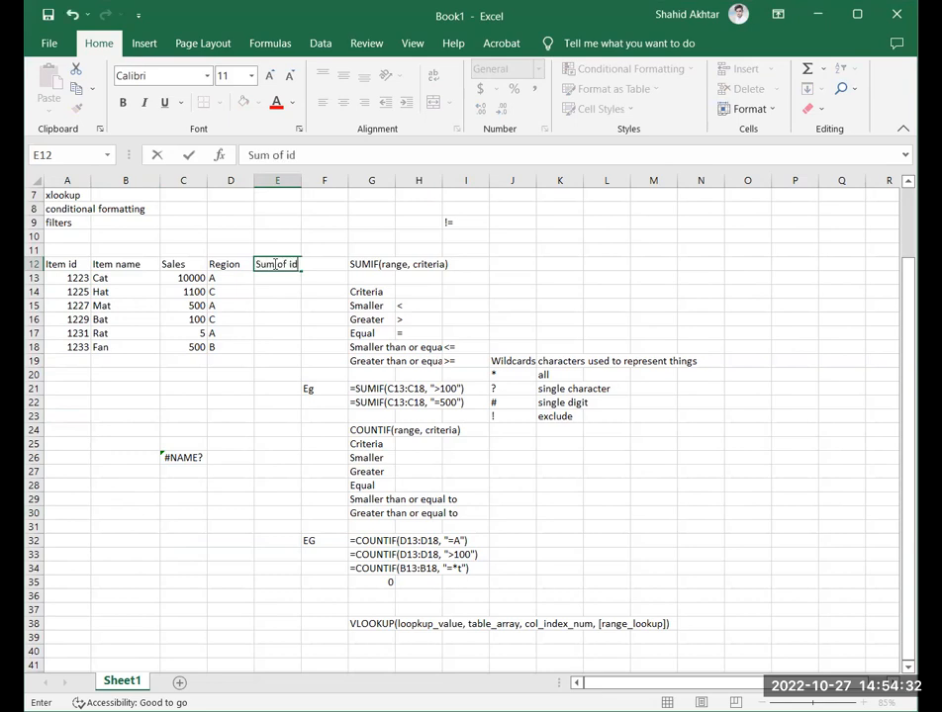
pyautogui.press('Return')
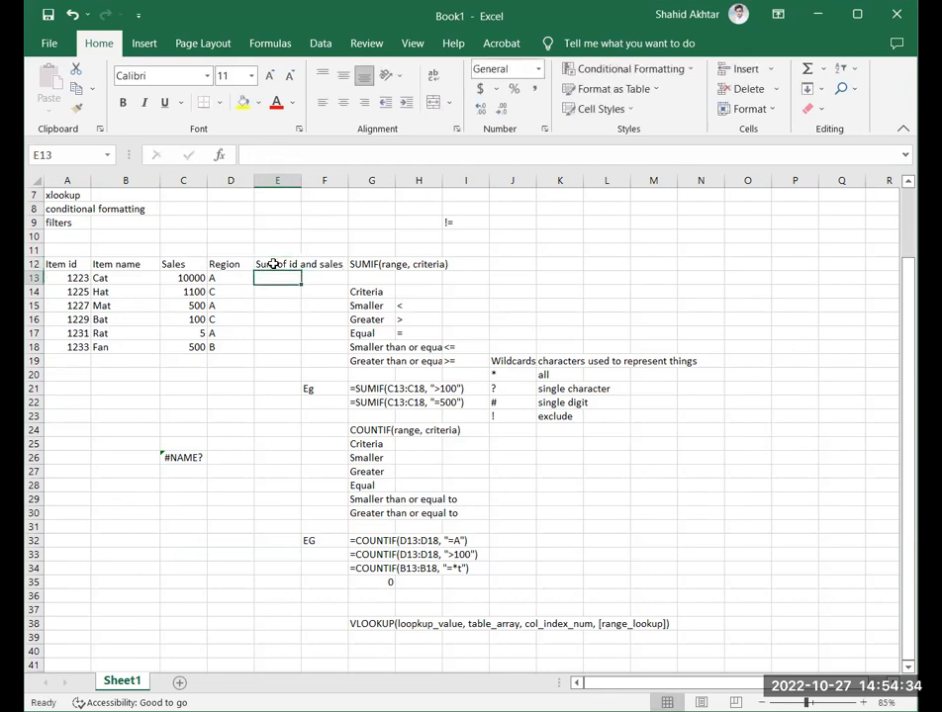
# Enter the formula =A13+C13 in E13 to add the first item's id and sales.
pyautogui.click(174, 290)
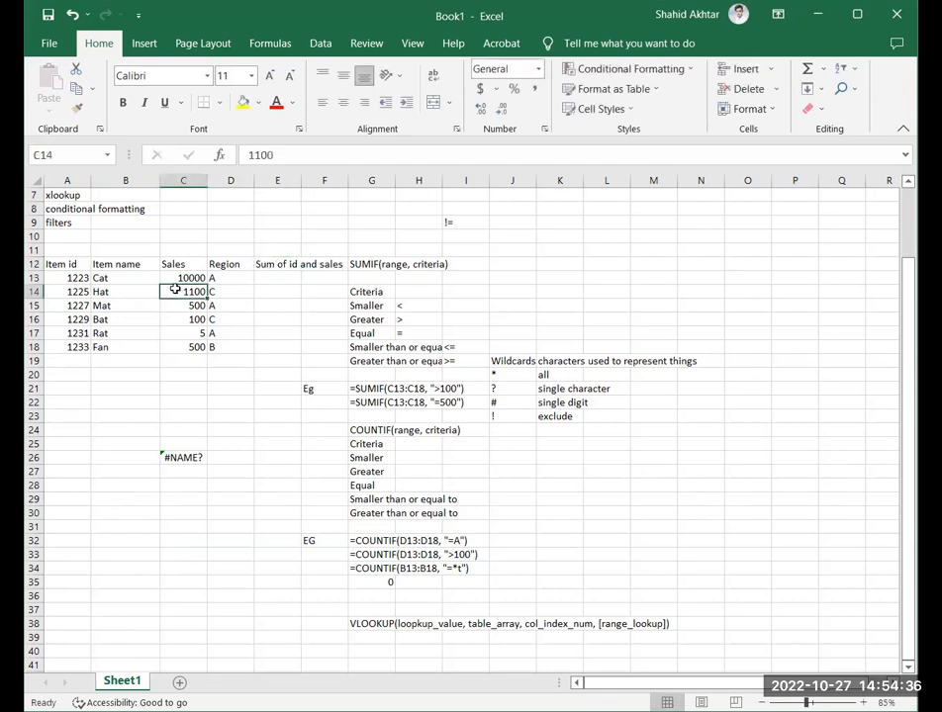
pyautogui.click(272, 278)
pyautogui.doubleClick(278, 265)
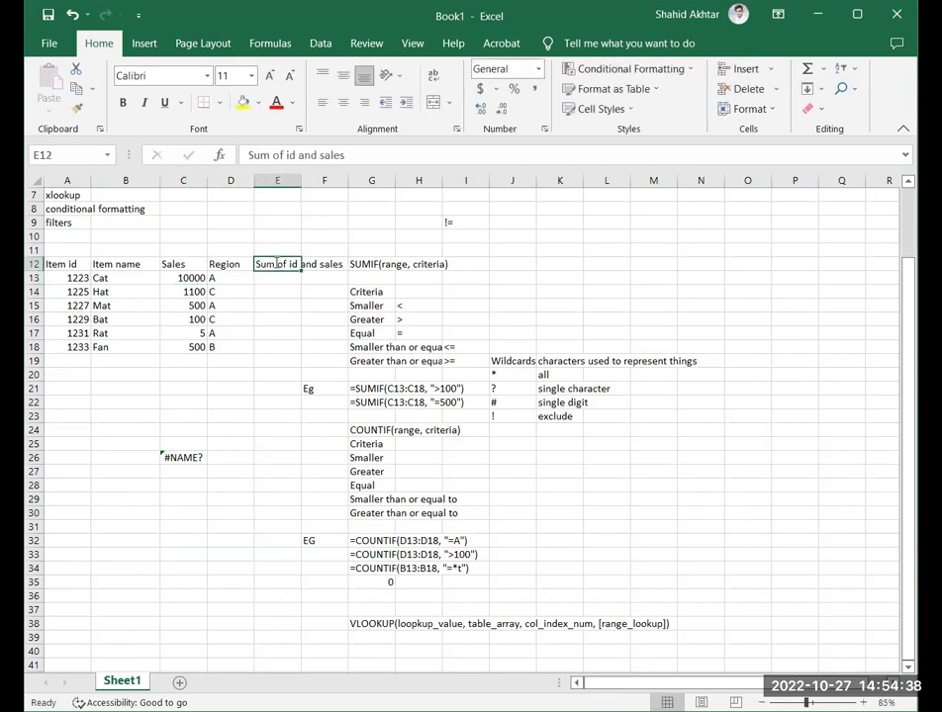
pyautogui.click(282, 317)
pyautogui.click(282, 290)
pyautogui.click(278, 277)
pyautogui.write('=')
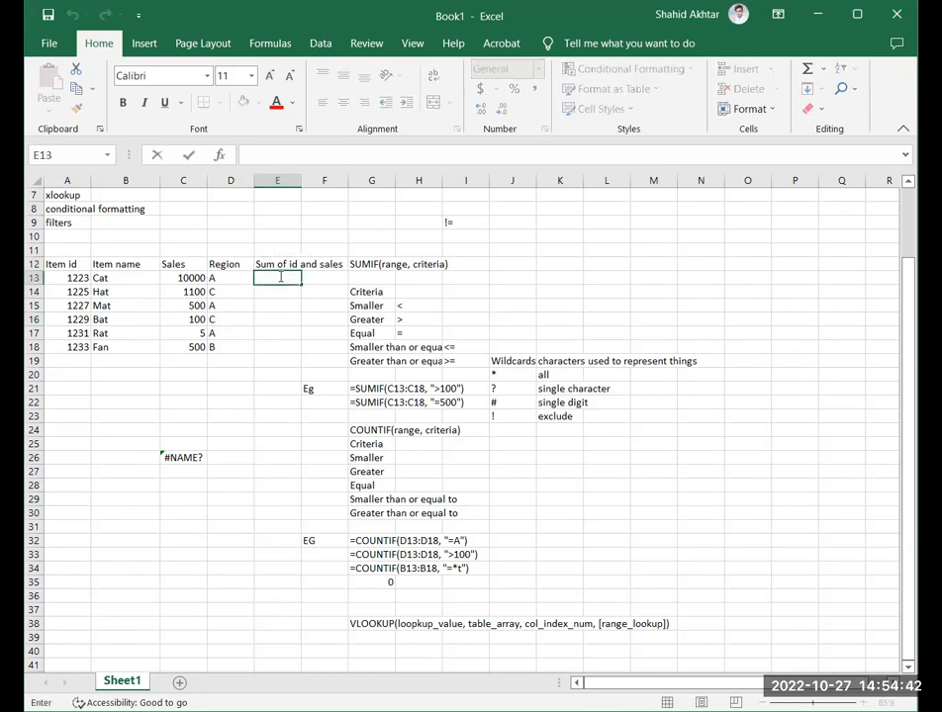
pyautogui.click(78, 277)
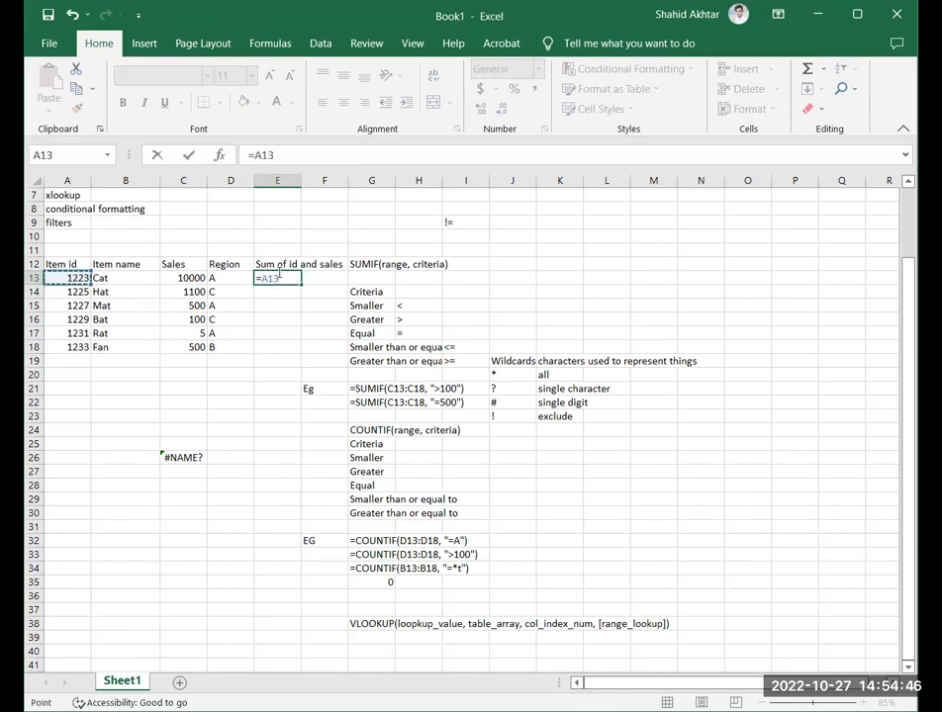
pyautogui.write('+')
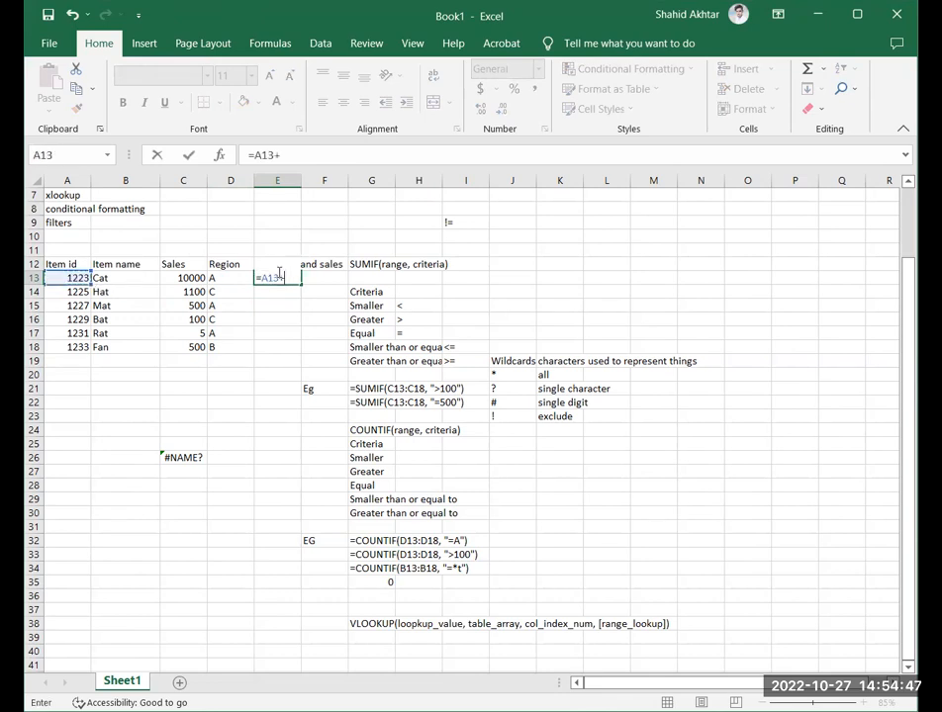
pyautogui.click(188, 278)
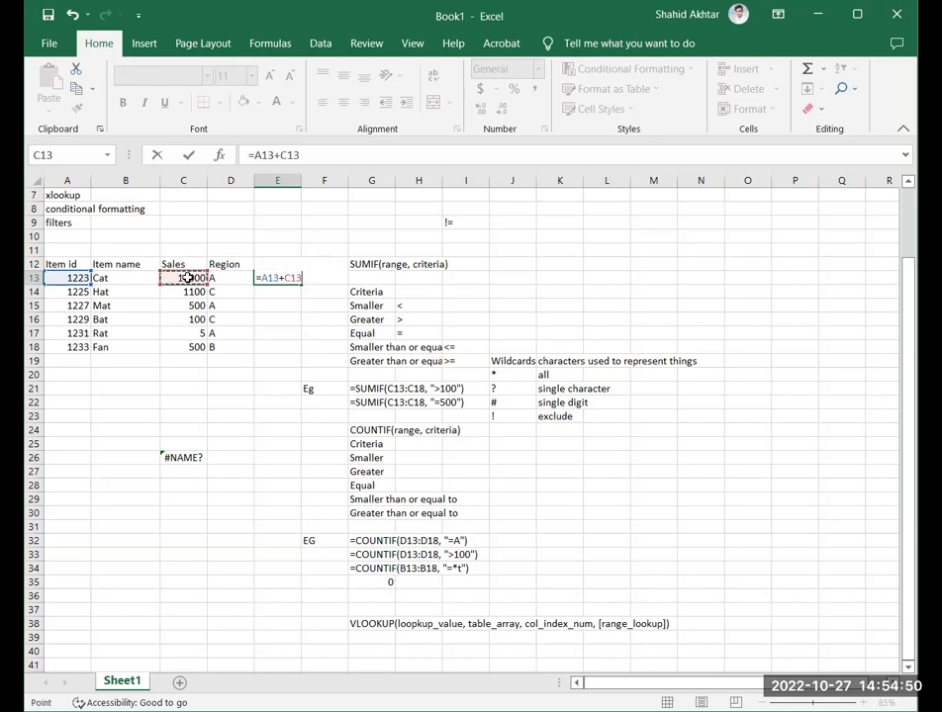
pyautogui.press('Return')
# Fill the E13 sum formula down through E18 for the remaining items.
pyautogui.click(282, 268)
pyautogui.click(283, 278)
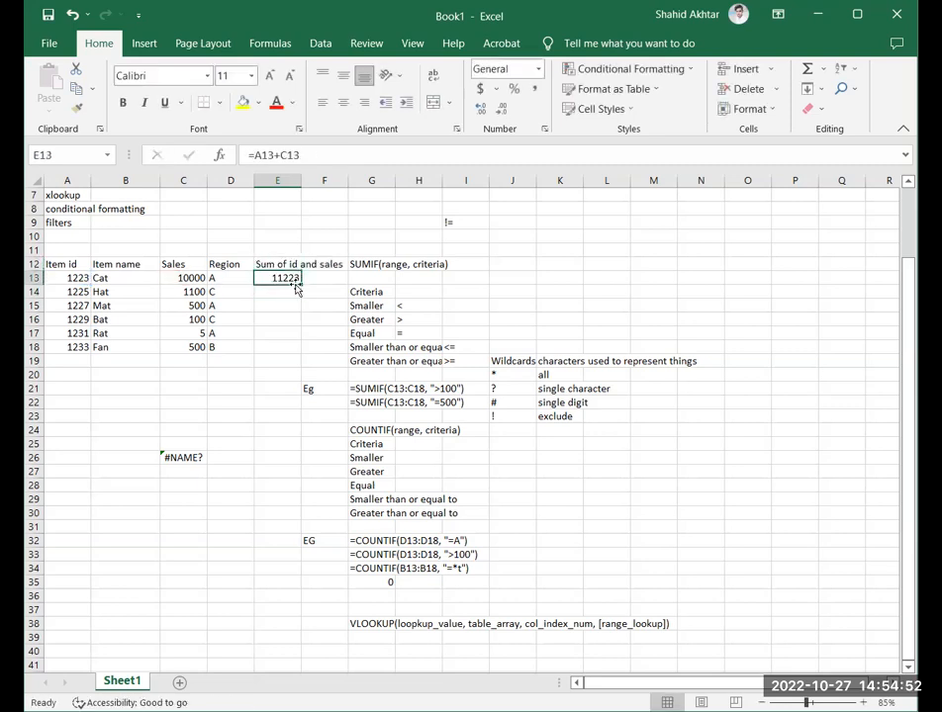
pyautogui.scroll(3, 265, 293)
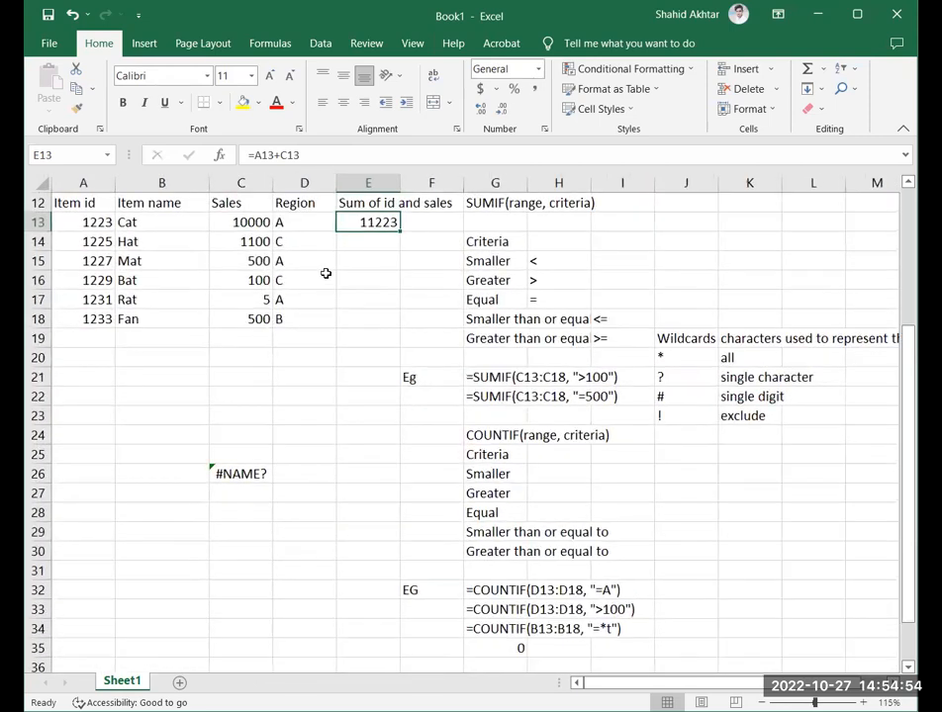
pyautogui.moveTo(446, 281); pyautogui.dragTo(451, 398)
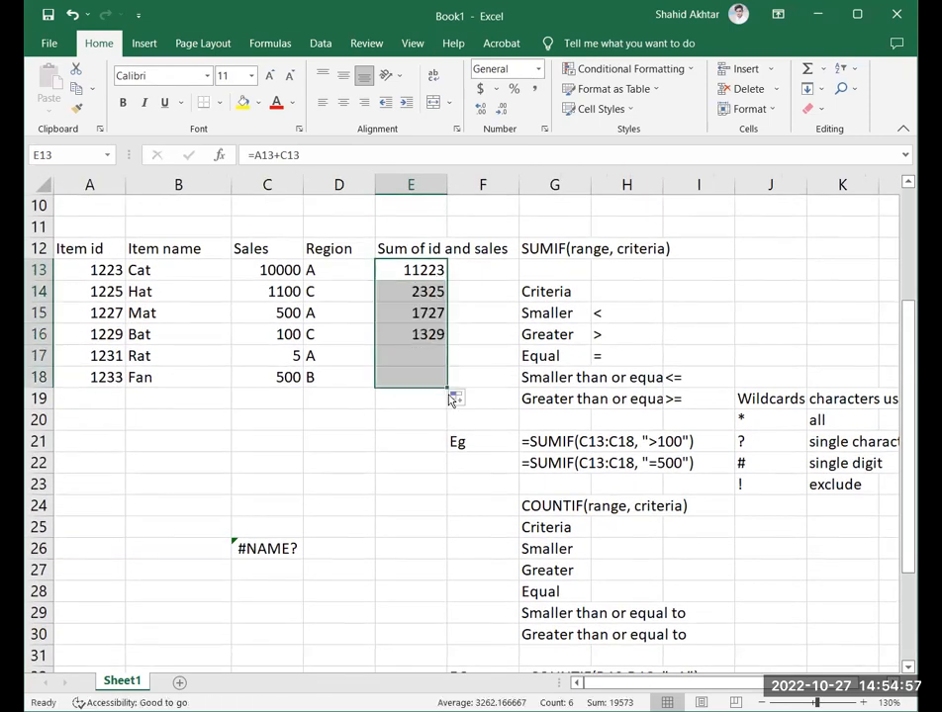
pyautogui.click(426, 294)
pyautogui.click(418, 330)
pyautogui.click(419, 313)
pyautogui.click(421, 357)
pyautogui.click(423, 375)
pyautogui.hotkey('ctrl', 'z')
pyautogui.hotkey('ctrl', 'z')
pyautogui.moveTo(449, 280); pyautogui.dragTo(447, 370)
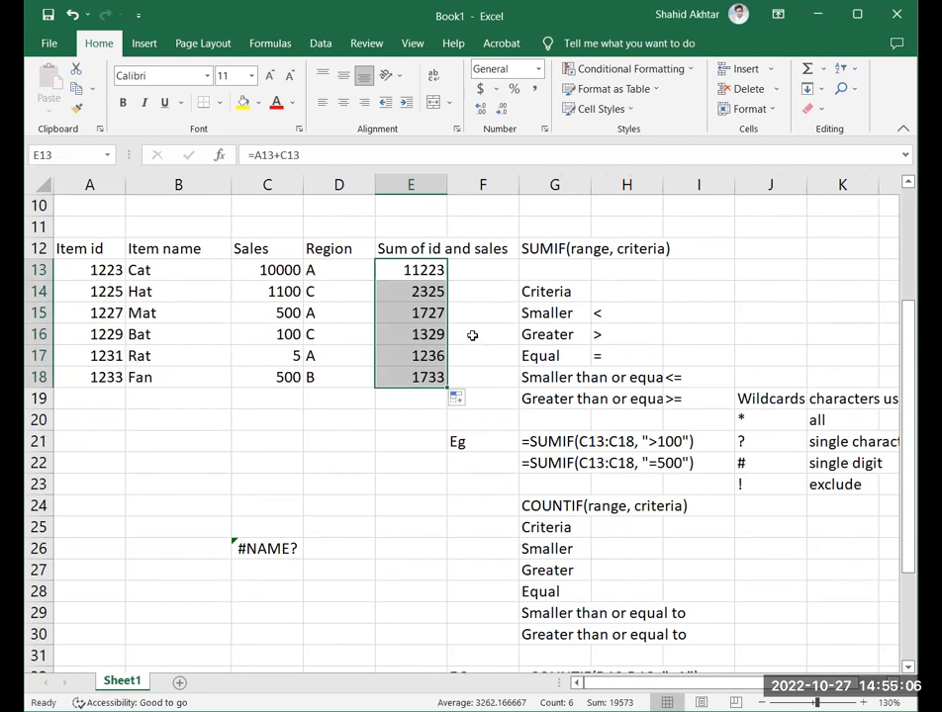
# Lock the column references in the E13 formula so it reads =$A13+$C13.
pyautogui.click(254, 154)
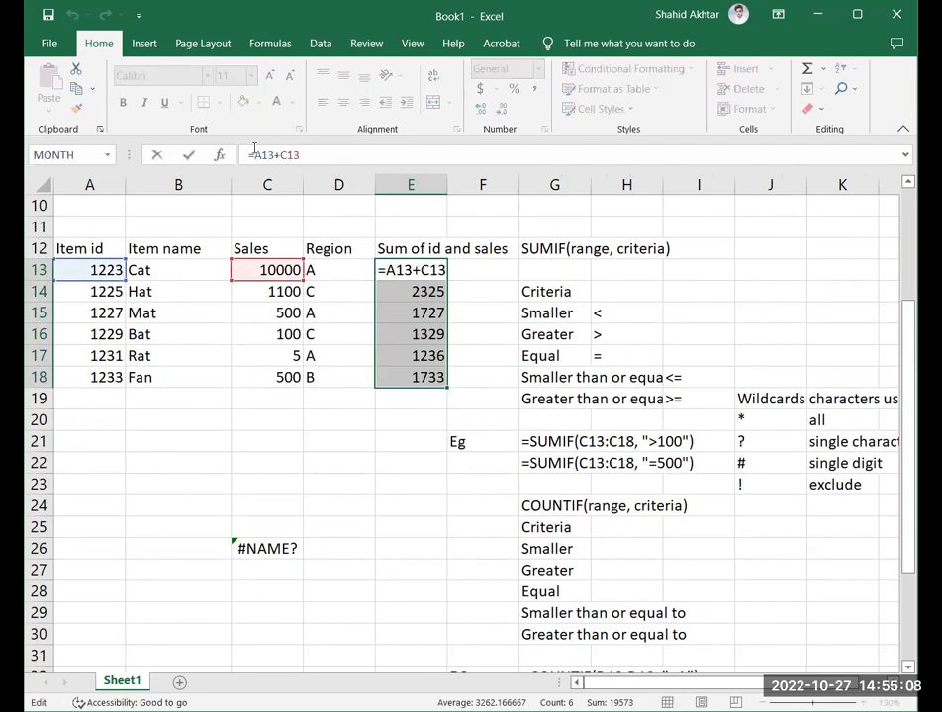
pyautogui.write('$')
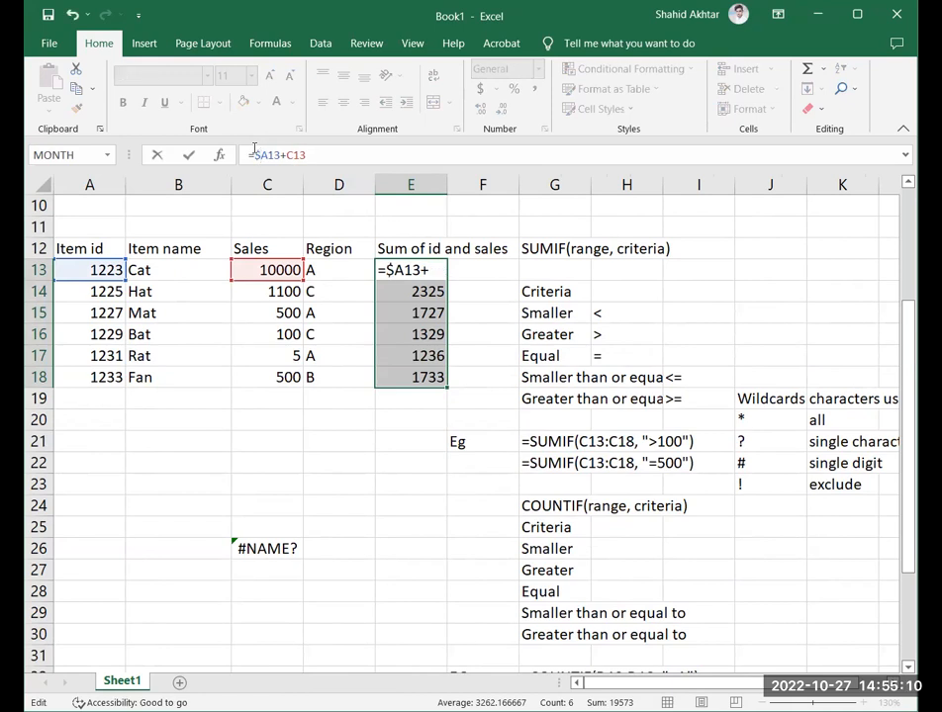
pyautogui.click(287, 154)
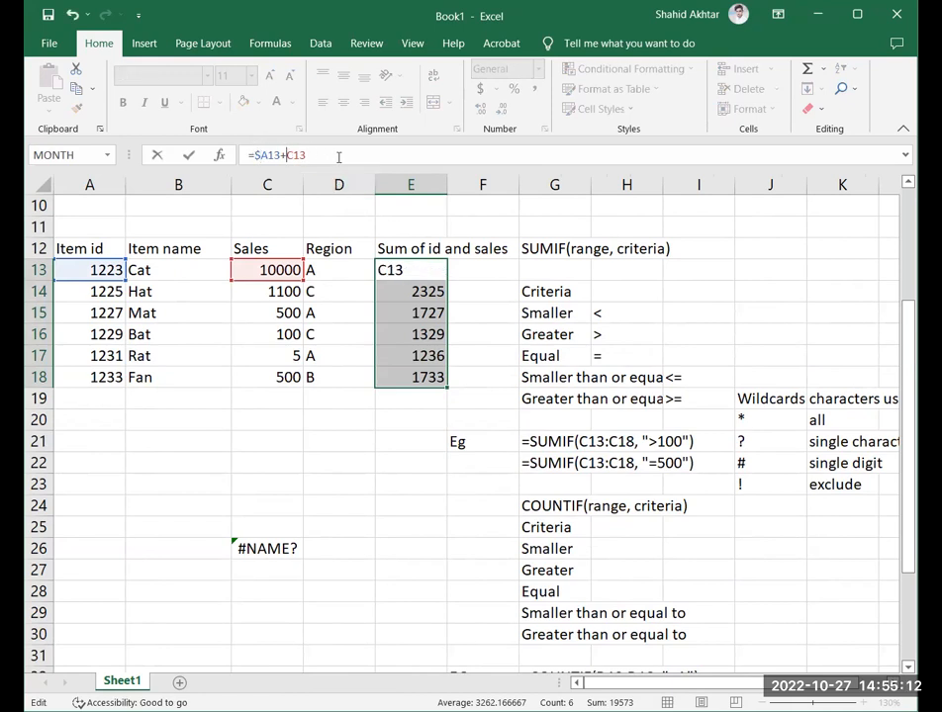
pyautogui.click(255, 154)
pyautogui.click(287, 155)
pyautogui.write('$')
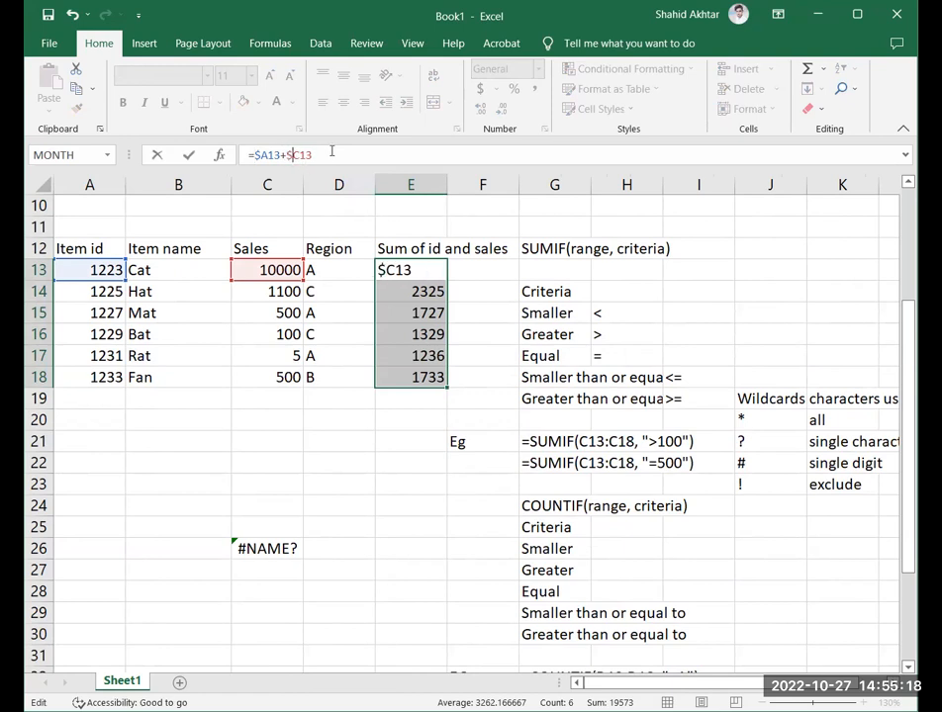
pyautogui.press('Return')
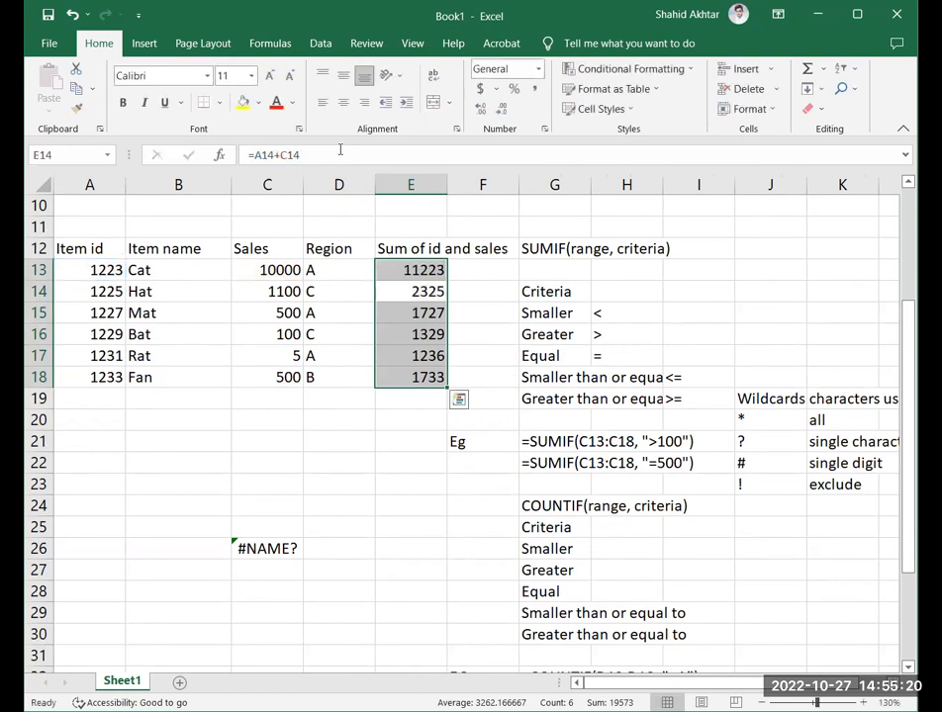
# Copy the E13 formula with locked columns down through E18.
pyautogui.click(436, 265)
pyautogui.moveTo(447, 280); pyautogui.dragTo(453, 386)
pyautogui.click(461, 291)
pyautogui.click(427, 269)
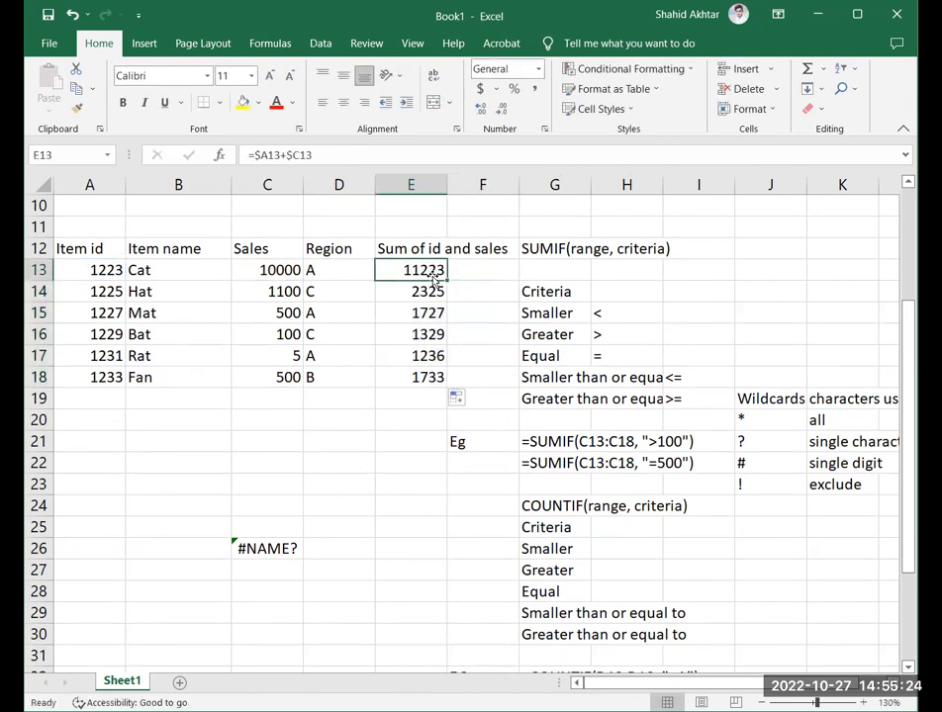
# Clear the copied sum formulas from E14 through E18, keeping only the one in E13.
pyautogui.moveTo(431, 291); pyautogui.dragTo(433, 381)
pyautogui.press('Delete')
pyautogui.click(426, 272)
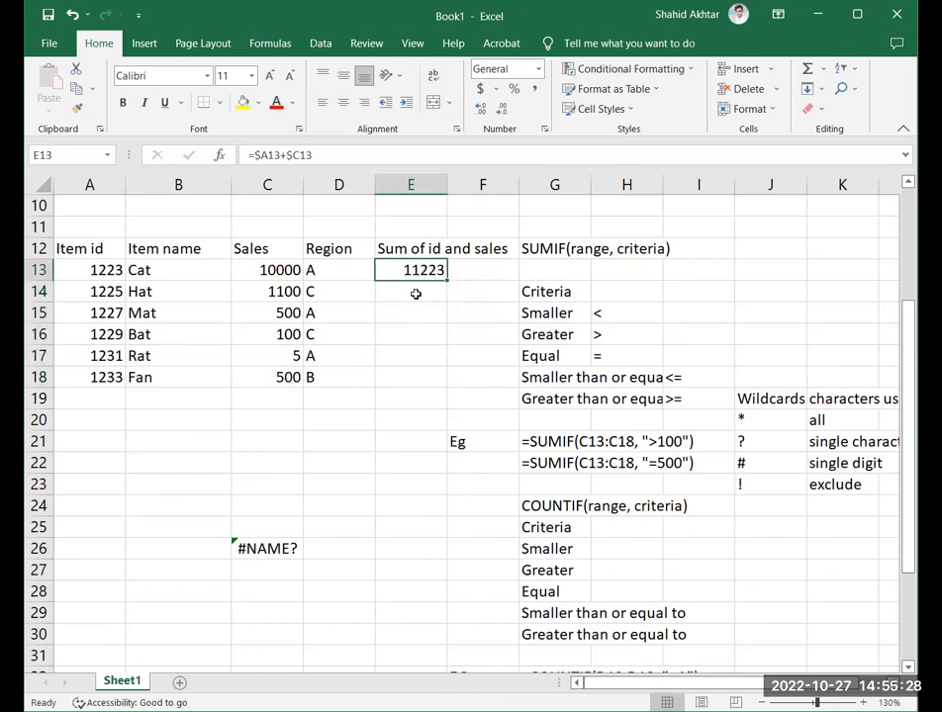
# Try copying the E13 formula into E14, and clear that cell again.
pyautogui.hotkey('ctrl', 'c')
pyautogui.click(415, 293)
pyautogui.hotkey('ctrl', 'v')
pyautogui.click(418, 268)
pyautogui.click(419, 289)
pyautogui.press('Delete')
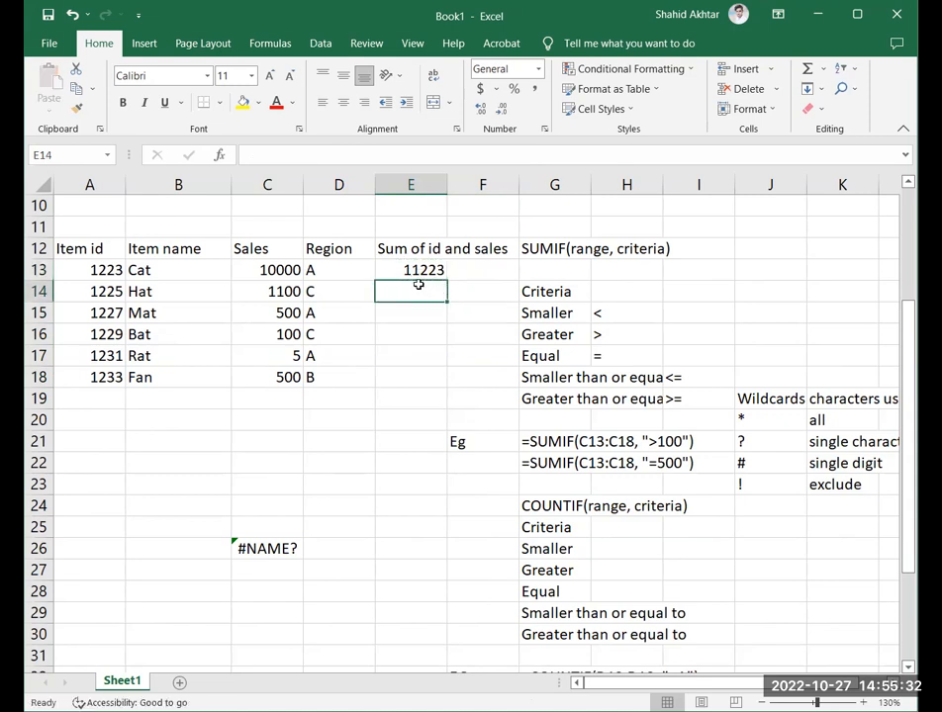
# Try copying the E13 formula across to I13, compare both cells' references, and clear I13 again.
pyautogui.click(426, 272)
pyautogui.hotkey('ctrl', 'c')
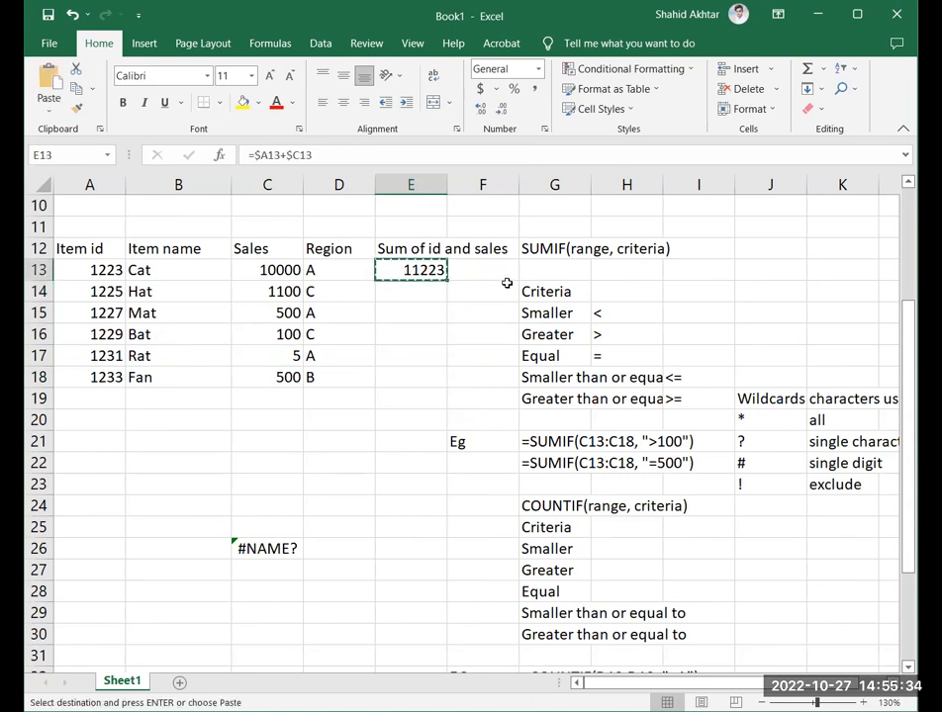
pyautogui.click(692, 271)
pyautogui.hotkey('ctrl', 'v')
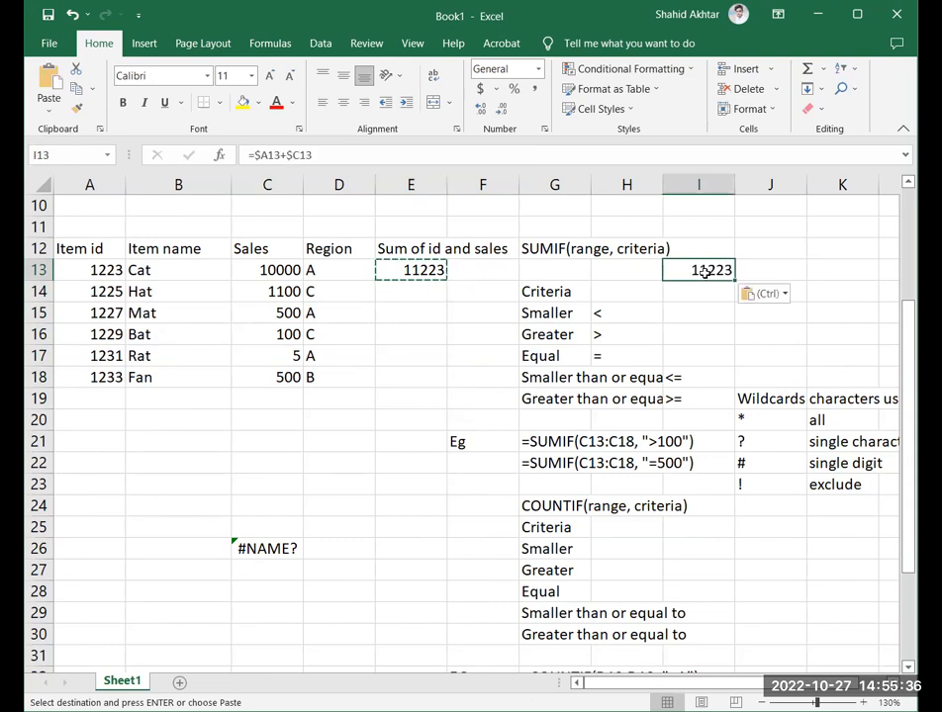
pyautogui.click(403, 263)
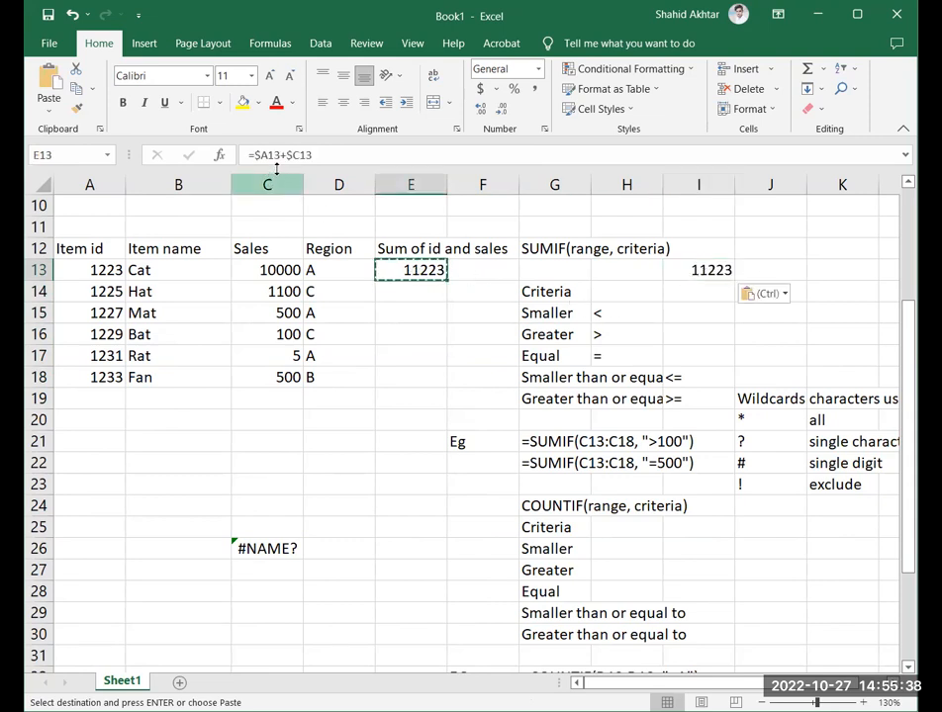
pyautogui.click(714, 270)
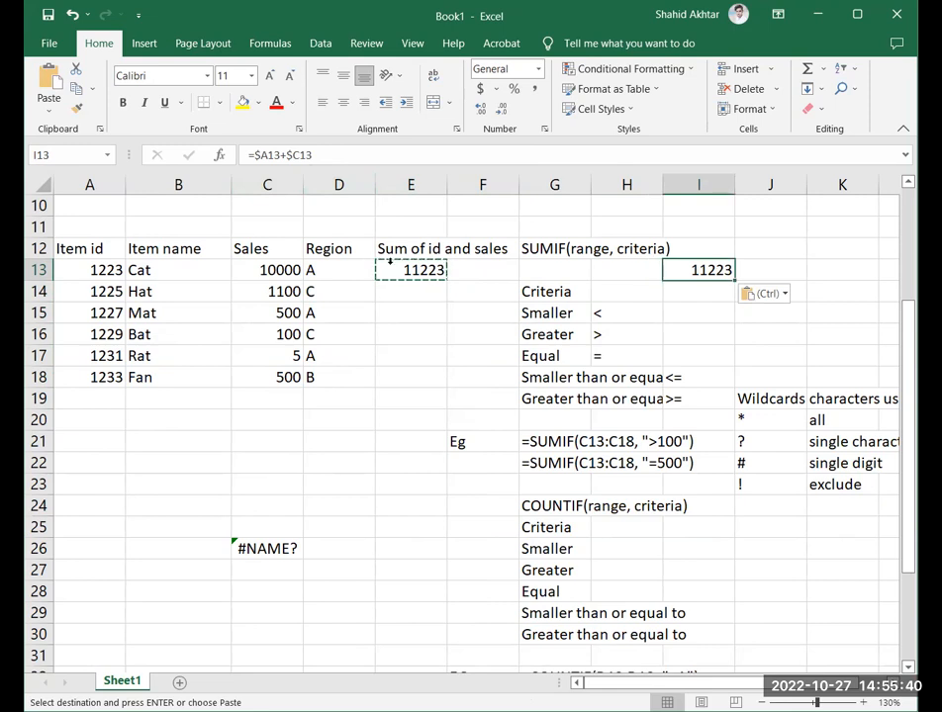
pyautogui.click(405, 263)
pyautogui.click(715, 269)
pyautogui.press('Delete')
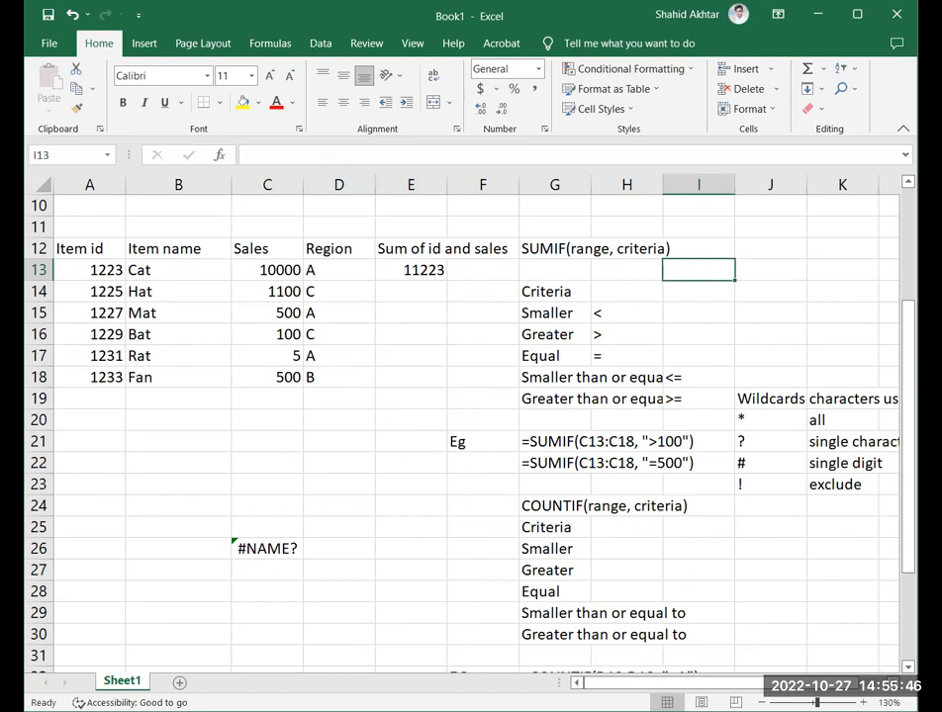
# Enter "sum of" in B22 and move the "Sum of id and sales" heading with its formula from E12:E13 to C22:C23.
pyautogui.click(159, 462)
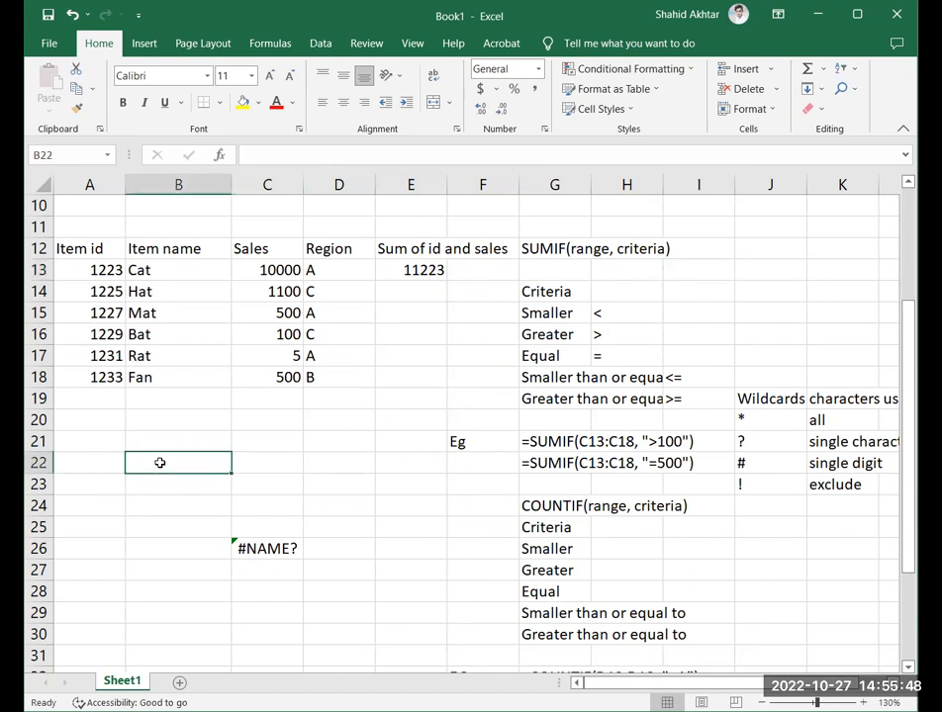
pyautogui.write('sum of')
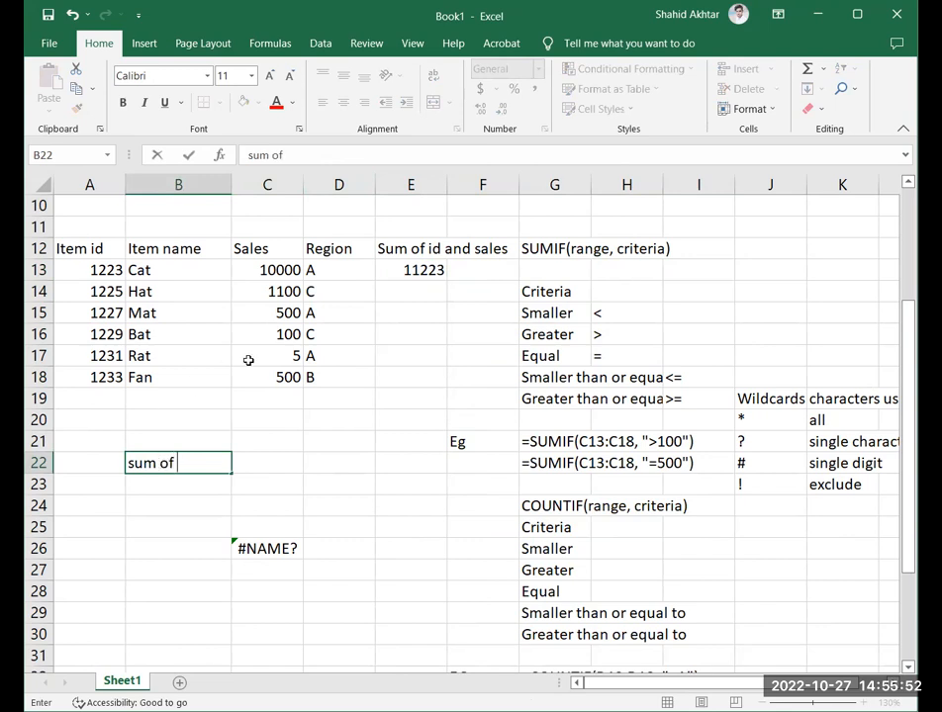
pyautogui.moveTo(407, 249); pyautogui.dragTo(396, 278)
pyautogui.hotkey('ctrl', 'c')
pyautogui.click(151, 467)
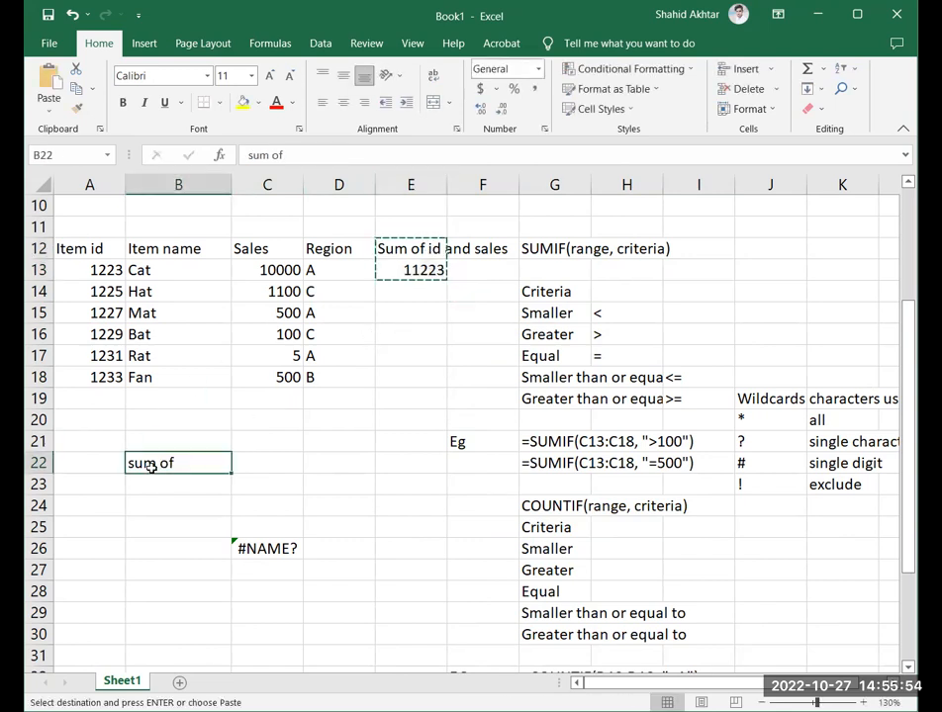
pyautogui.click(268, 469)
pyautogui.hotkey('ctrl', 'v')
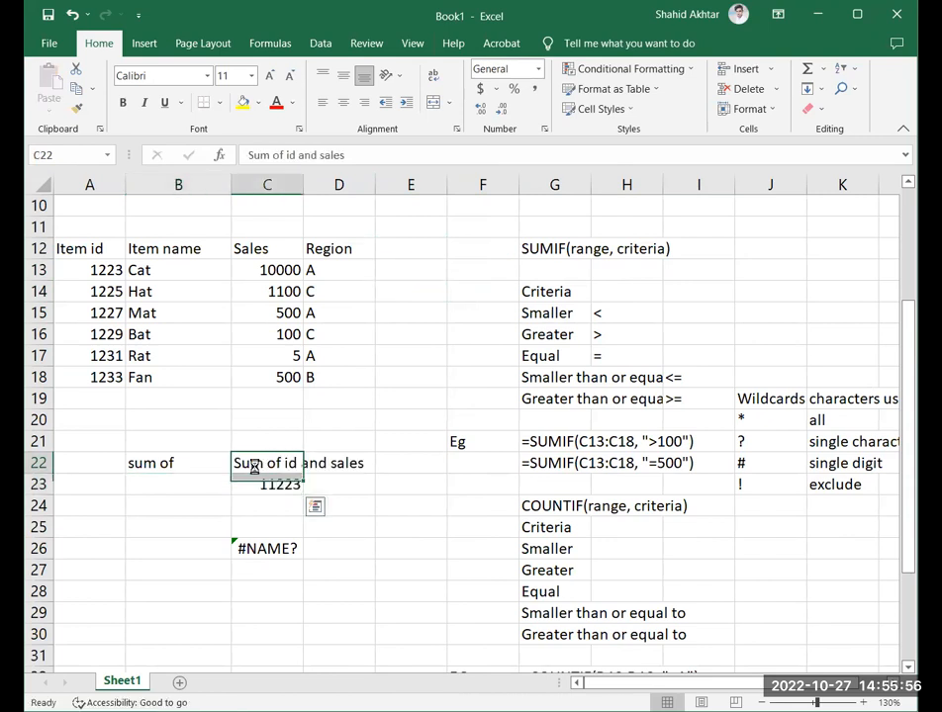
# Move the "Sum of id and sales" label from C22 to B23 beside the sum, and clear B22.
pyautogui.hotkey('ctrl', 'x')
pyautogui.click(177, 482)
pyautogui.hotkey('ctrl', 'v')
pyautogui.click(176, 463)
pyautogui.press('Delete')
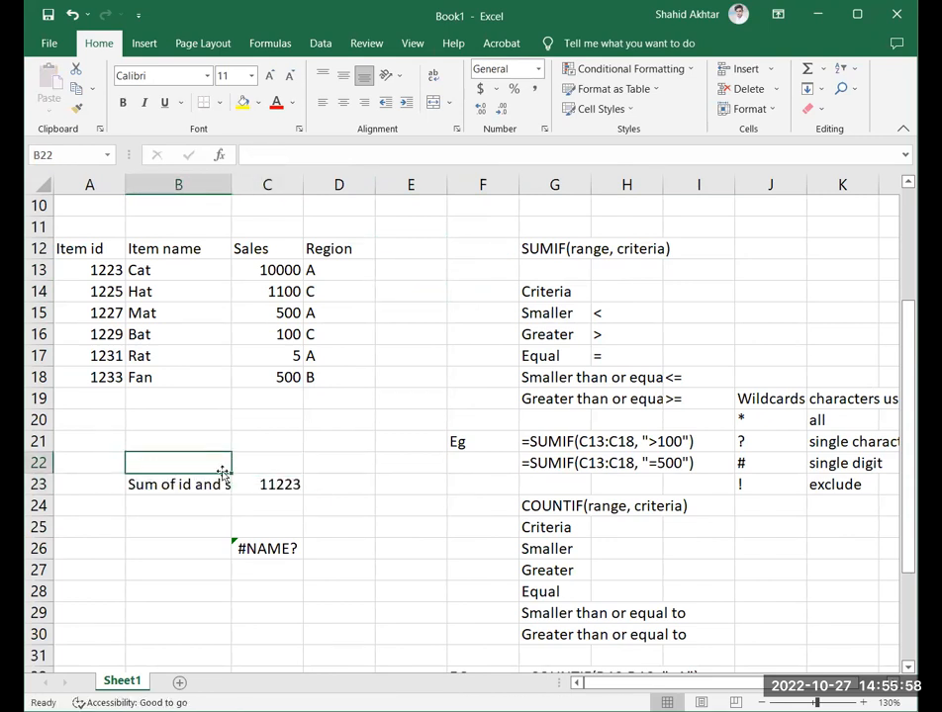
# Replace the formula in C23 with = A14+C14 to add the Hat item's id and sales, and review its references.
pyautogui.click(280, 477)
pyautogui.write('=')
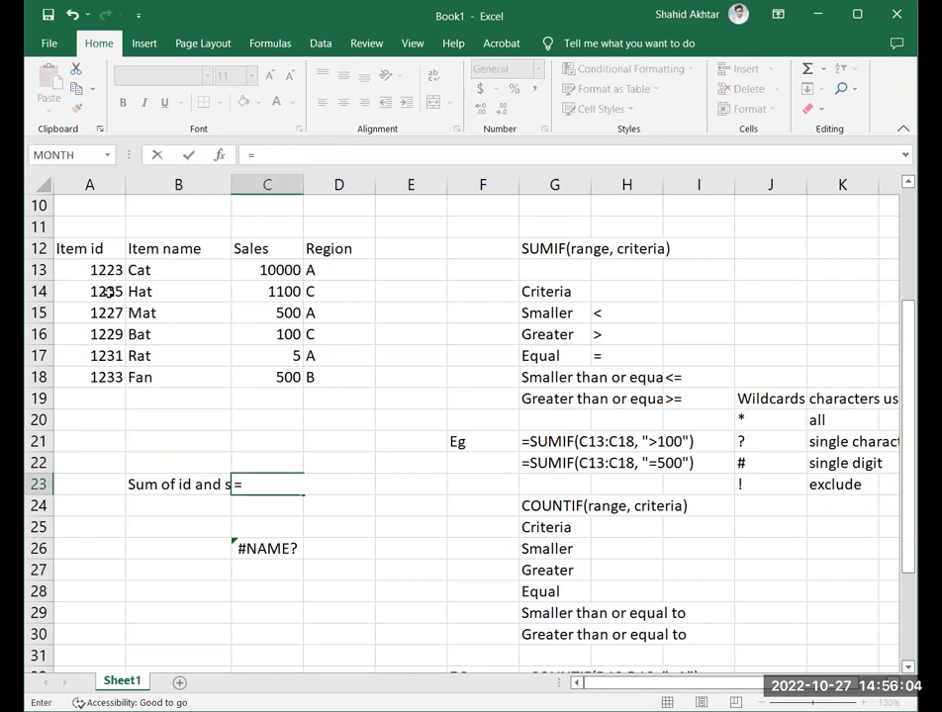
pyautogui.click(81, 291)
pyautogui.write('+')
pyautogui.click(284, 291)
pyautogui.press('Return')
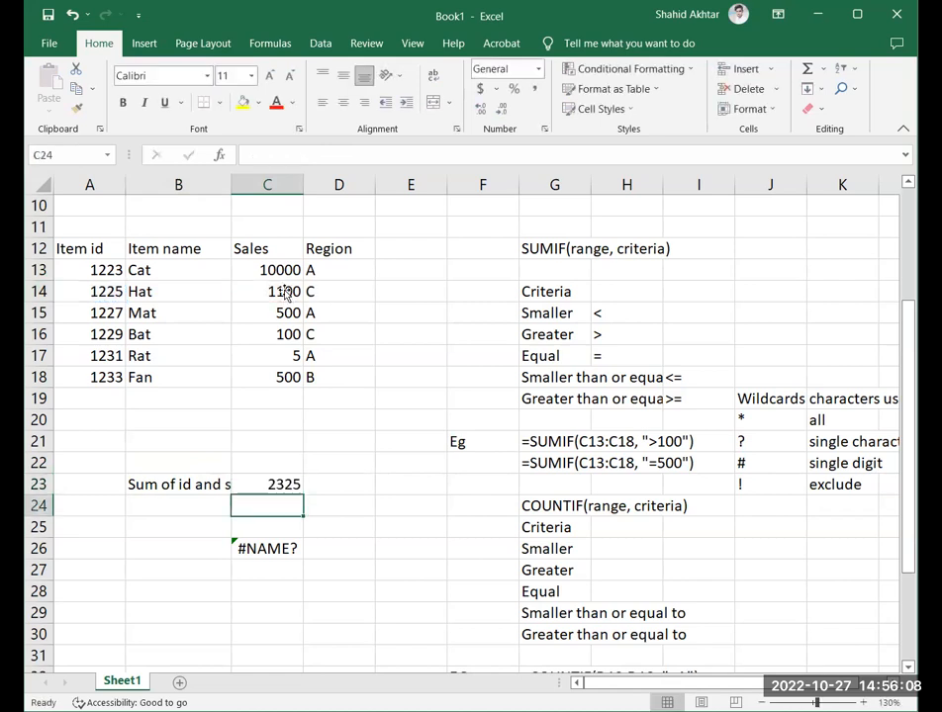
pyautogui.click(294, 485)
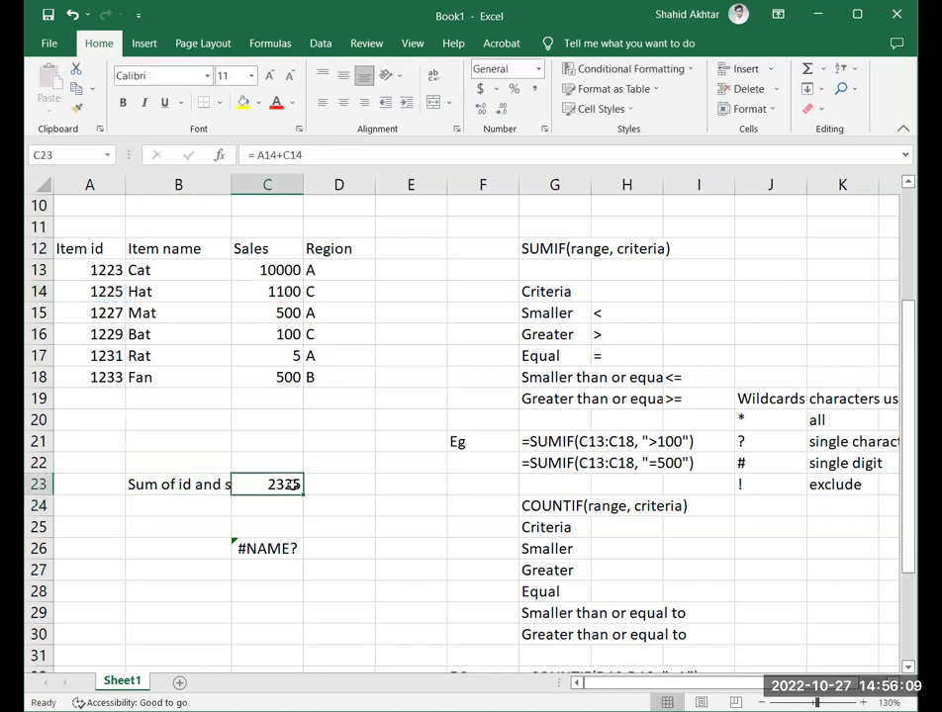
pyautogui.click(255, 156)
pyautogui.click(311, 464)
pyautogui.press('Escape')
pyautogui.click(357, 480)
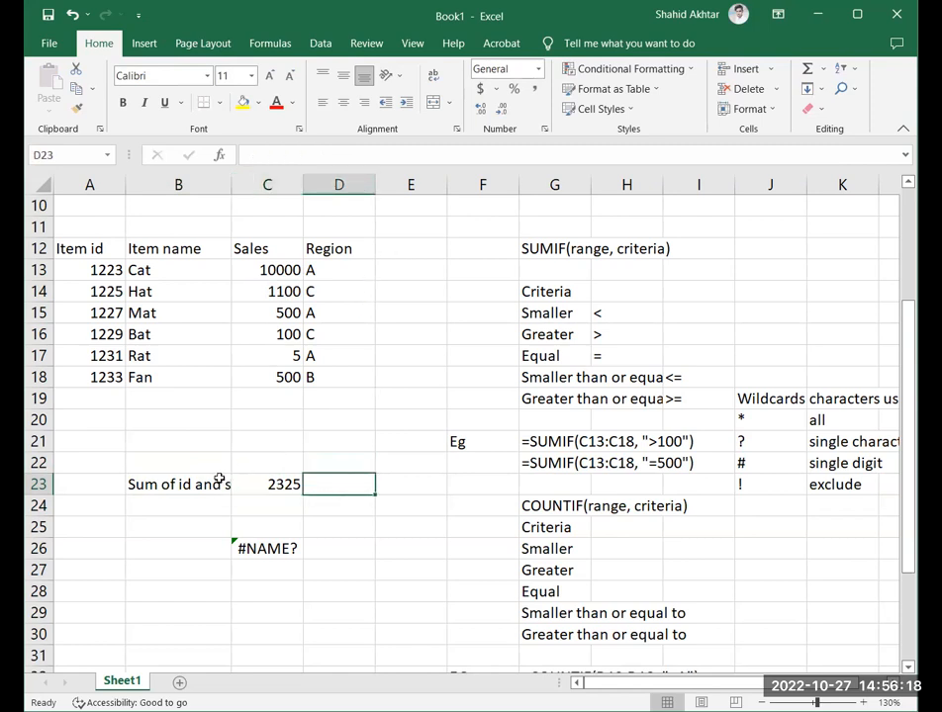
# Copy the "Sum of id and sales" label from B23 into E12 as the column heading.
pyautogui.click(189, 484)
pyautogui.hotkey('ctrl', 'c')
pyautogui.click(406, 253)
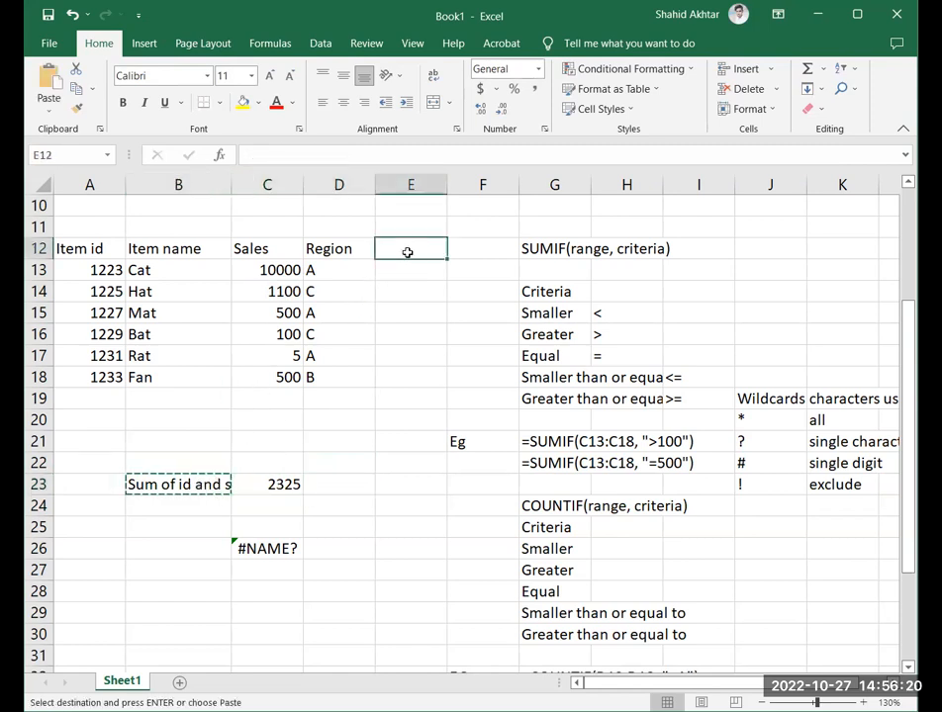
pyautogui.hotkey('ctrl', 'v')
pyautogui.click(401, 335)
# Reword the E12 heading as "Sum of secret number and sales".
pyautogui.doubleClick(435, 256)
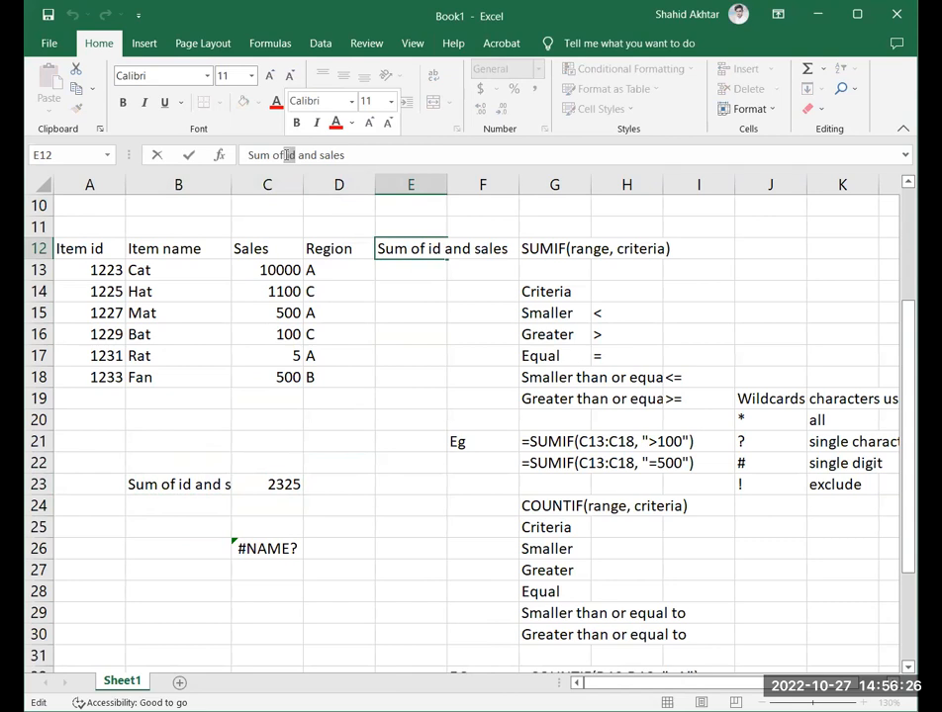
pyautogui.write('scret number')
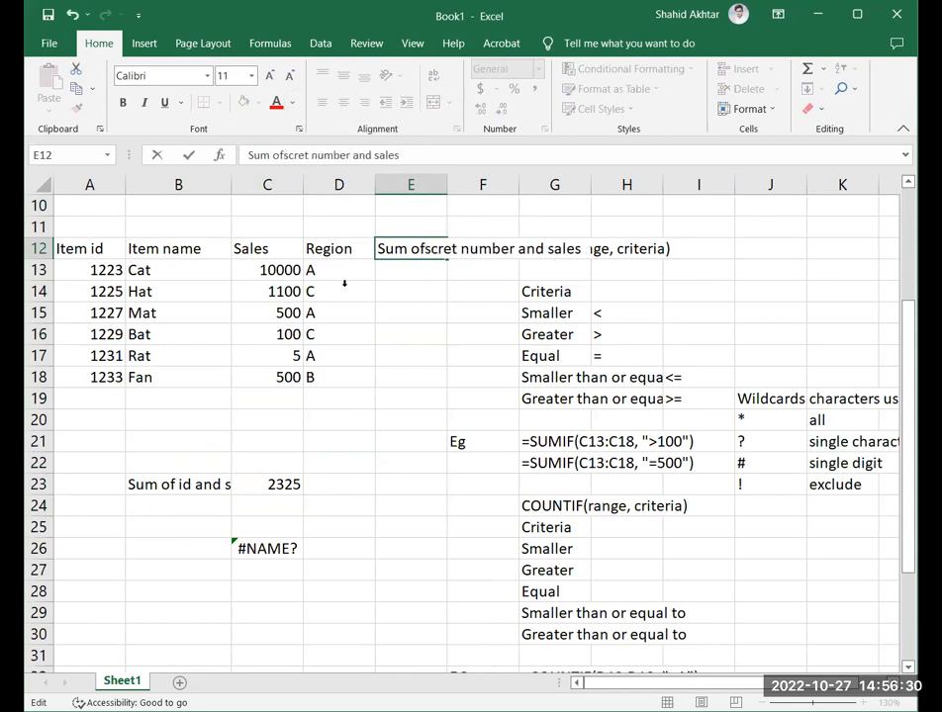
pyautogui.click(286, 155)
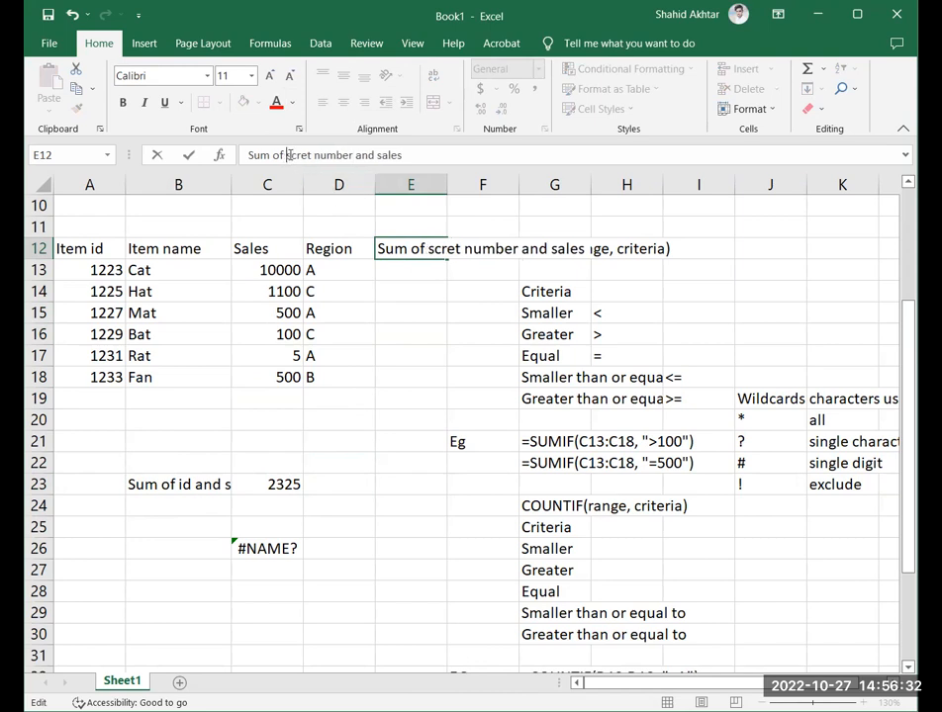
pyautogui.write('e')
pyautogui.click(336, 377)
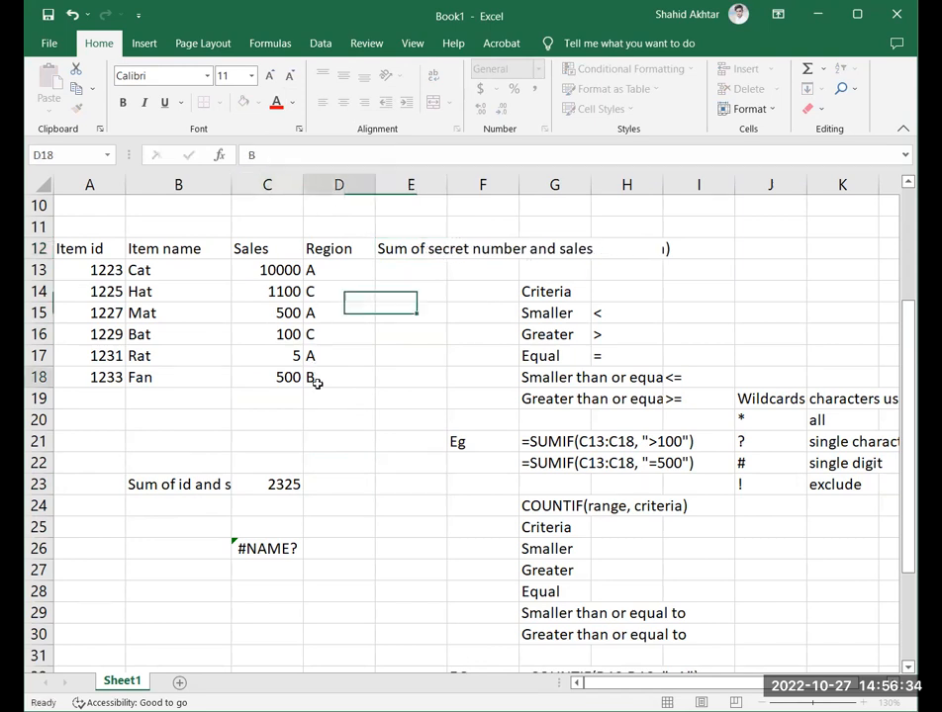
# Add the label "secret number" in B22 and enter the value 50 in C22.
pyautogui.click(176, 465)
pyautogui.write('secret number')
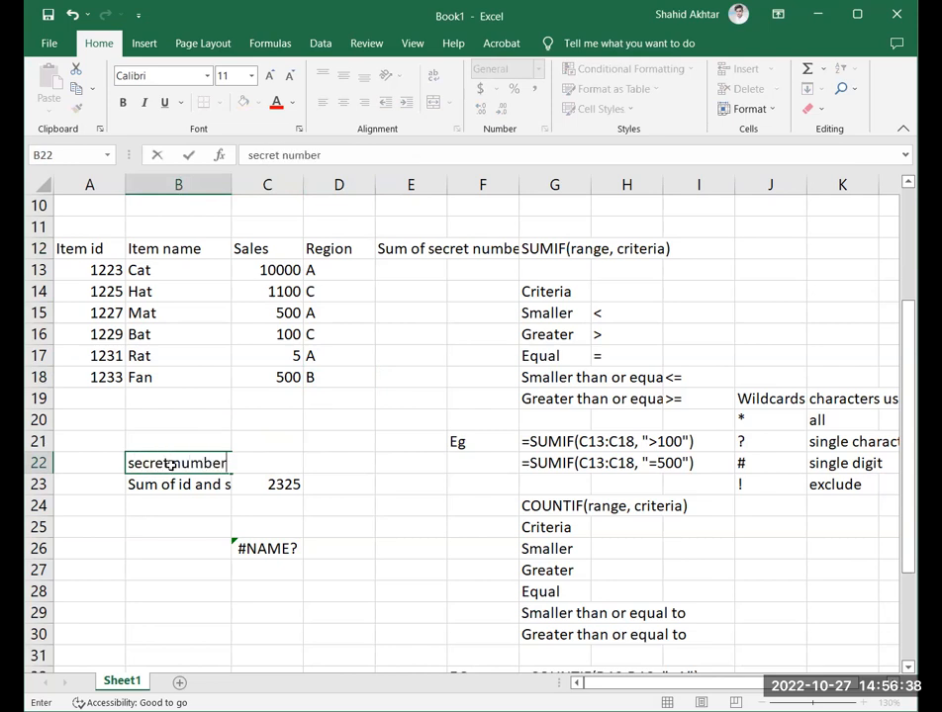
pyautogui.click(306, 461)
pyautogui.click(284, 464)
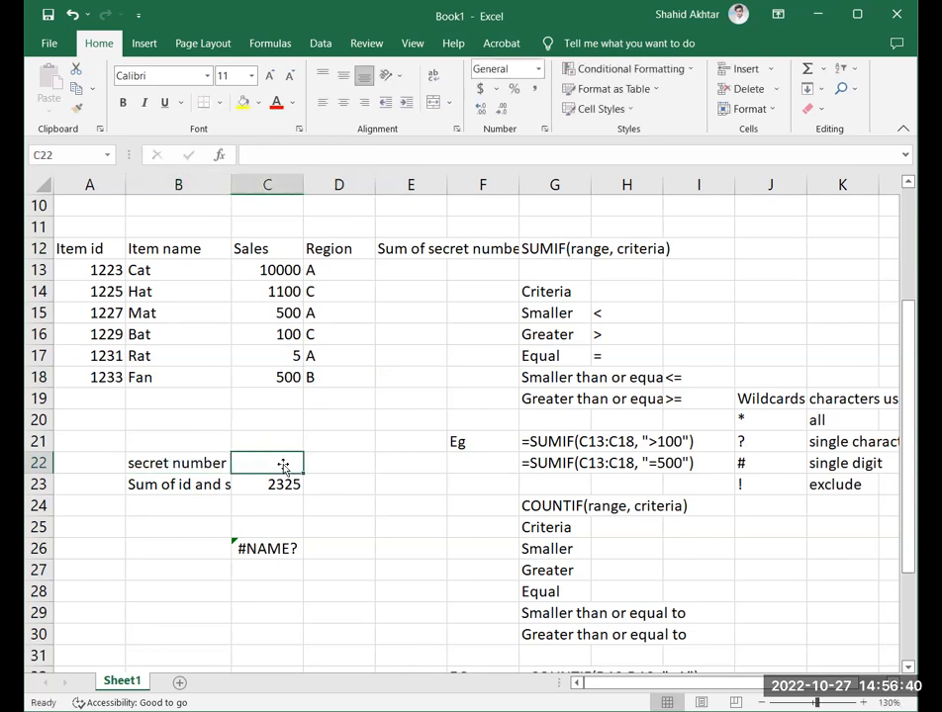
pyautogui.write('50')
pyautogui.press('Return')
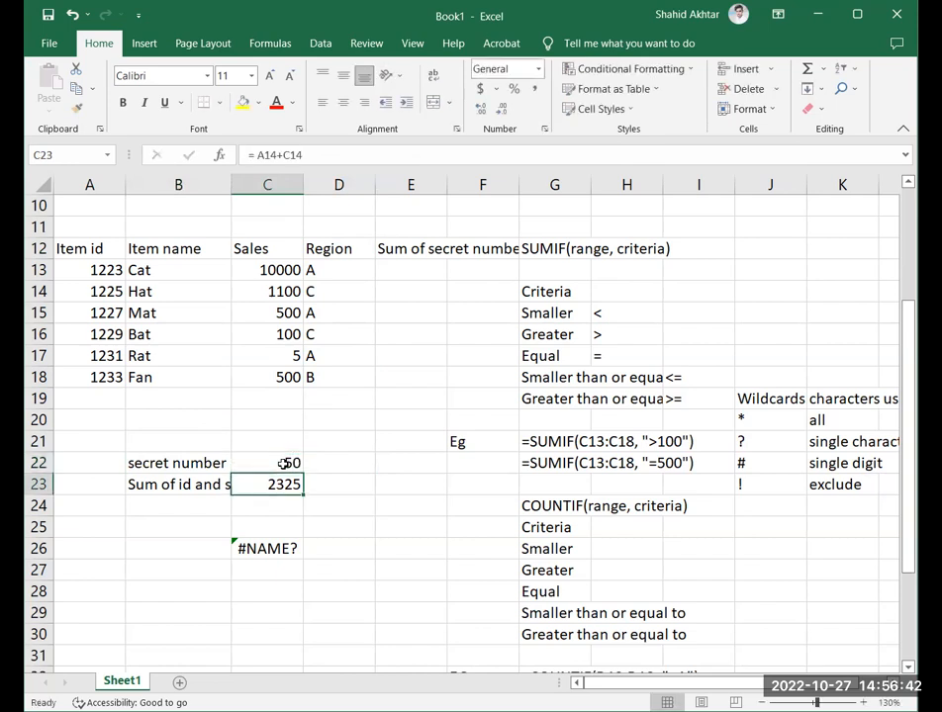
pyautogui.click(284, 463)
pyautogui.click(411, 253)
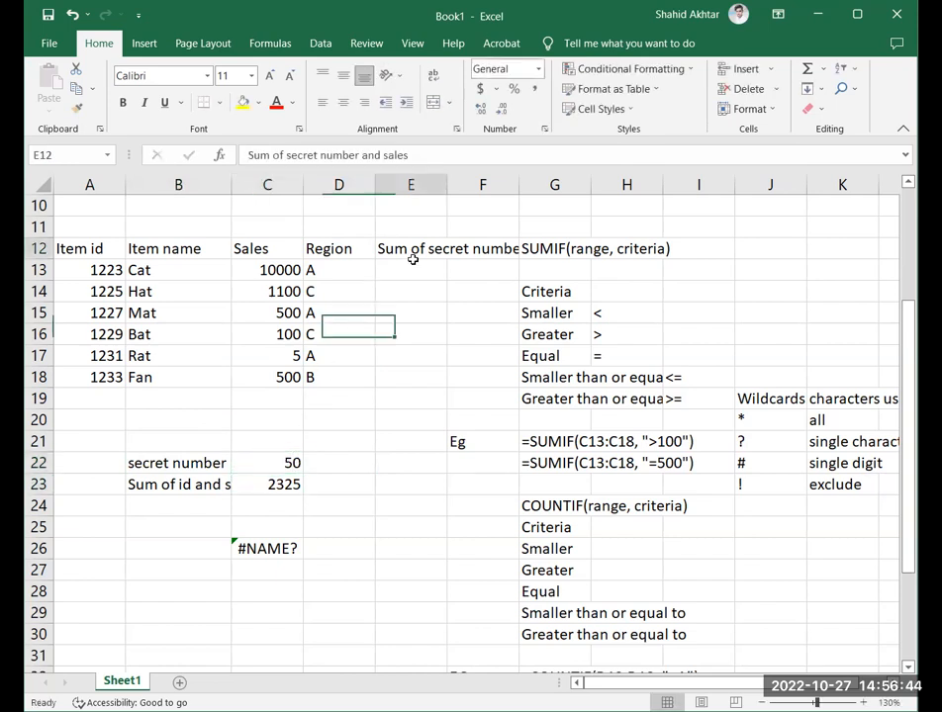
pyautogui.moveTo(277, 270); pyautogui.dragTo(282, 376)
pyautogui.click(287, 461)
pyautogui.click(395, 254)
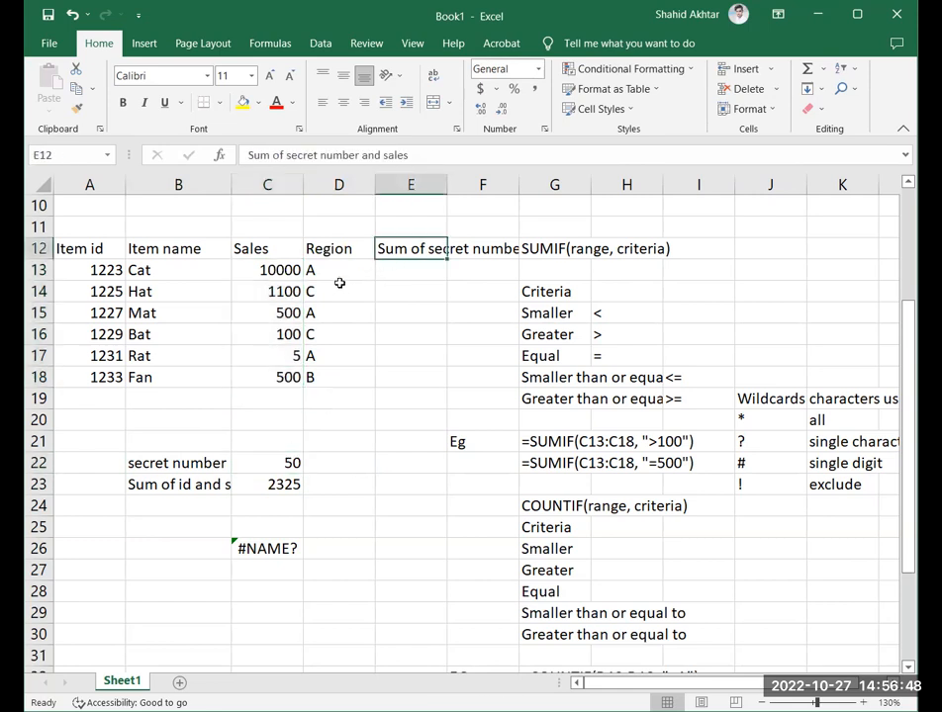
# Enter =$C22+C13 in E13 to add the secret number to the first item's sales, and fill it down through E18.
pyautogui.click(390, 266)
pyautogui.write('=')
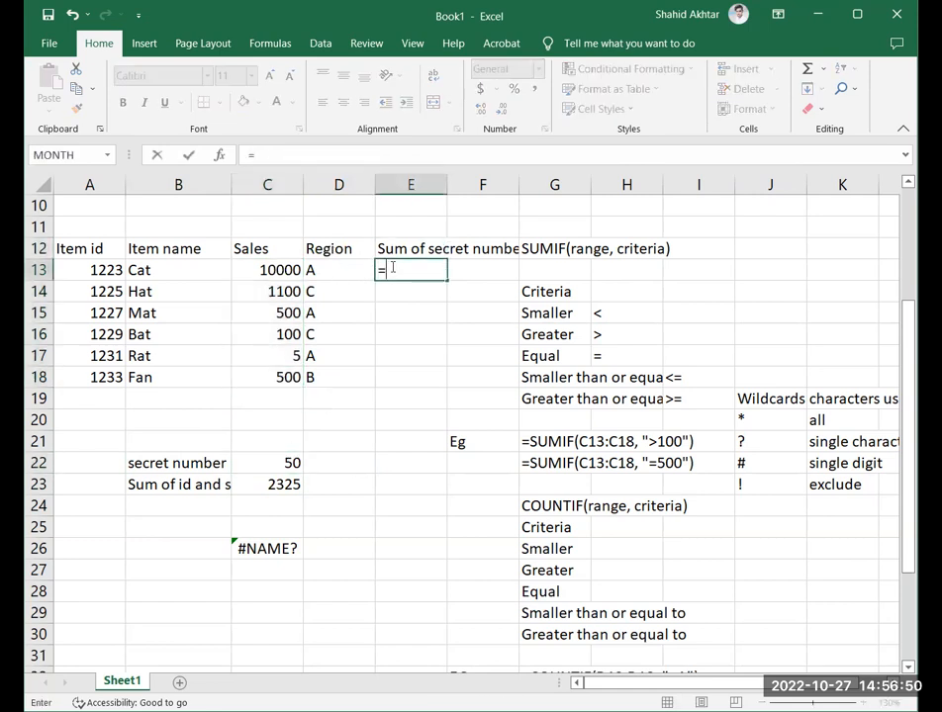
pyautogui.click(291, 462)
pyautogui.click(388, 271)
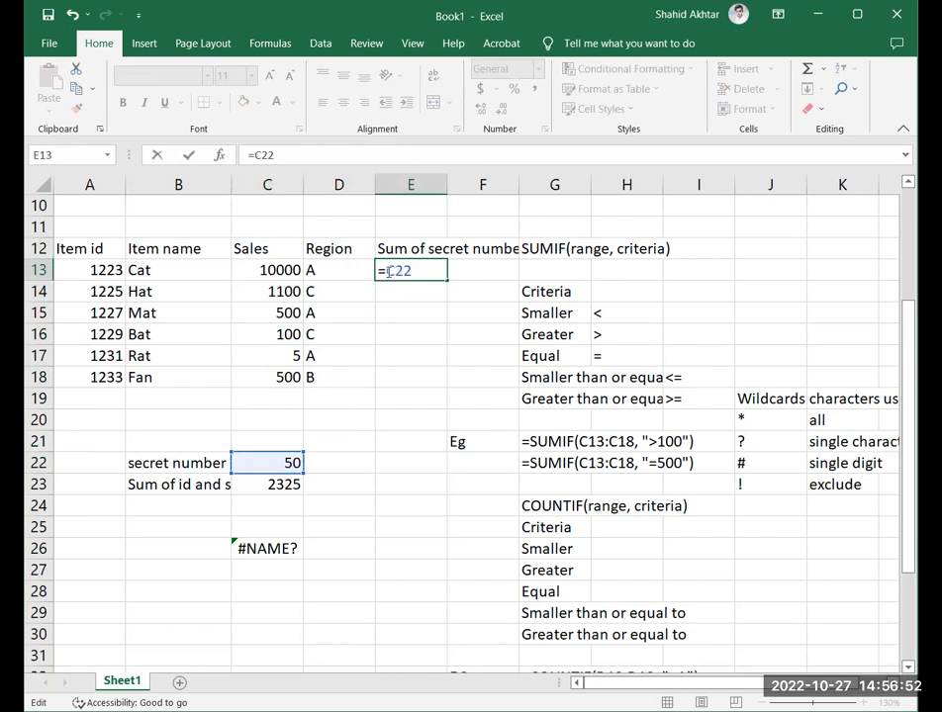
pyautogui.write('$')
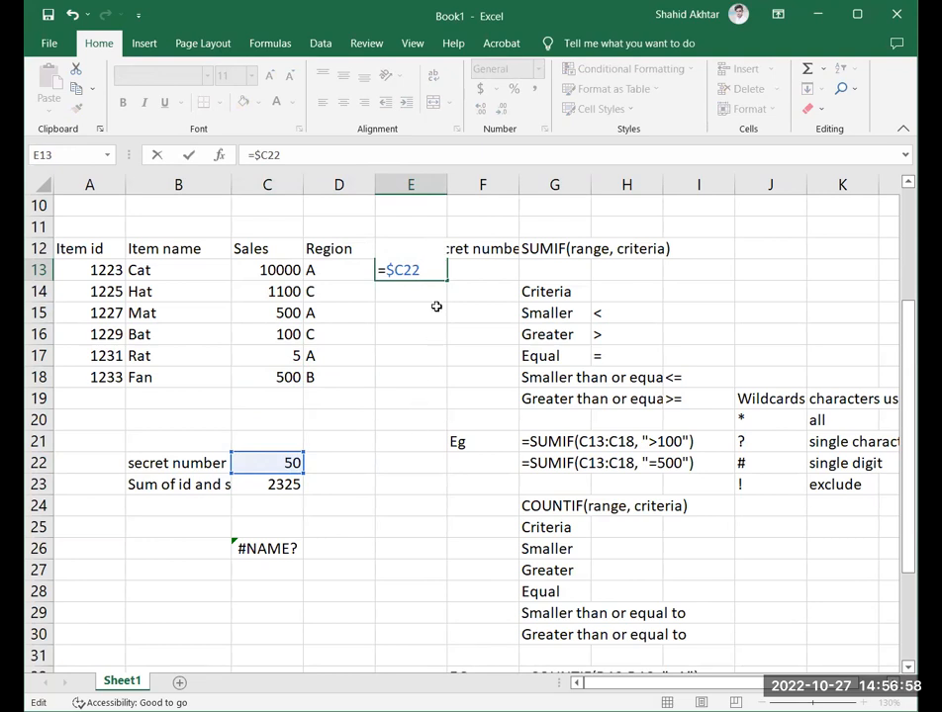
pyautogui.click(278, 269)
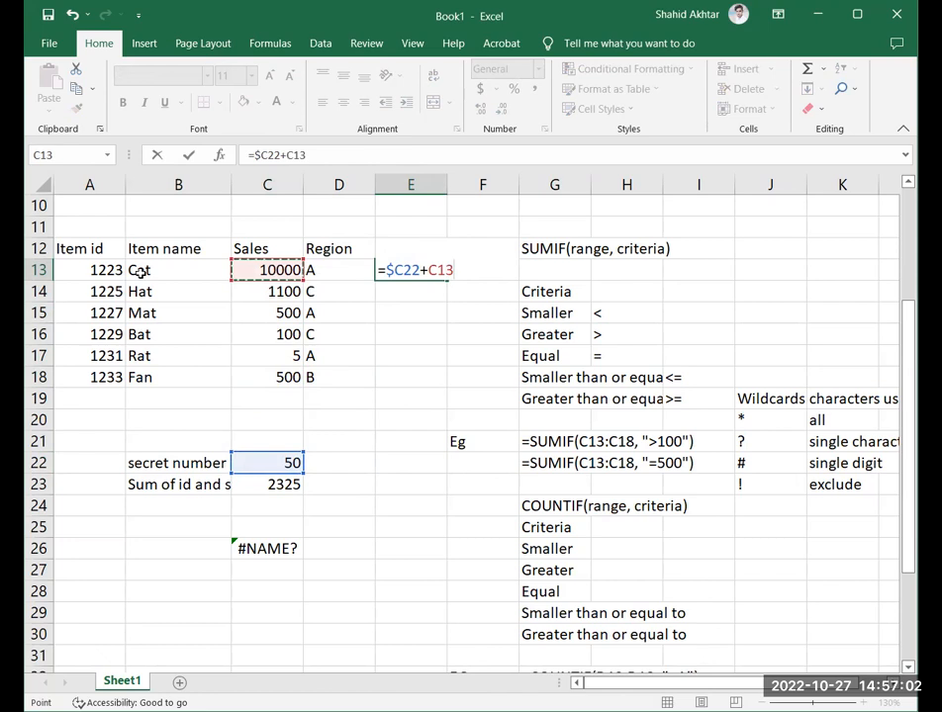
pyautogui.press('Return')
pyautogui.click(396, 274)
pyautogui.moveTo(447, 282); pyautogui.dragTo(445, 387)
# Examine the cell references in the filled-down formulas from E14 to E18.
pyautogui.click(423, 295)
pyautogui.click(425, 307)
pyautogui.click(426, 290)
pyautogui.click(426, 311)
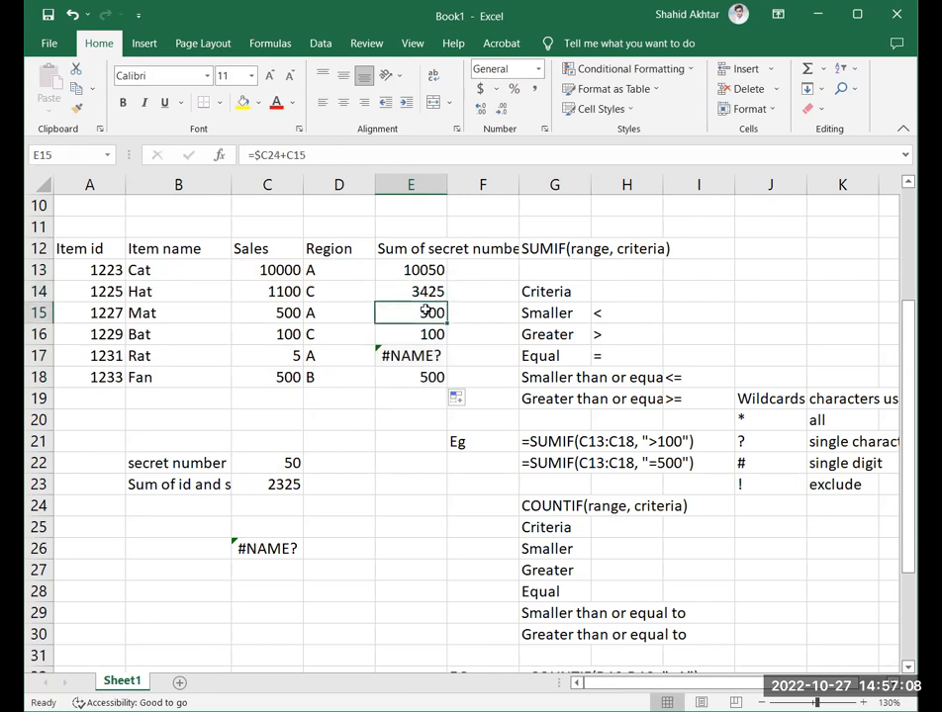
pyautogui.click(424, 334)
pyautogui.click(421, 355)
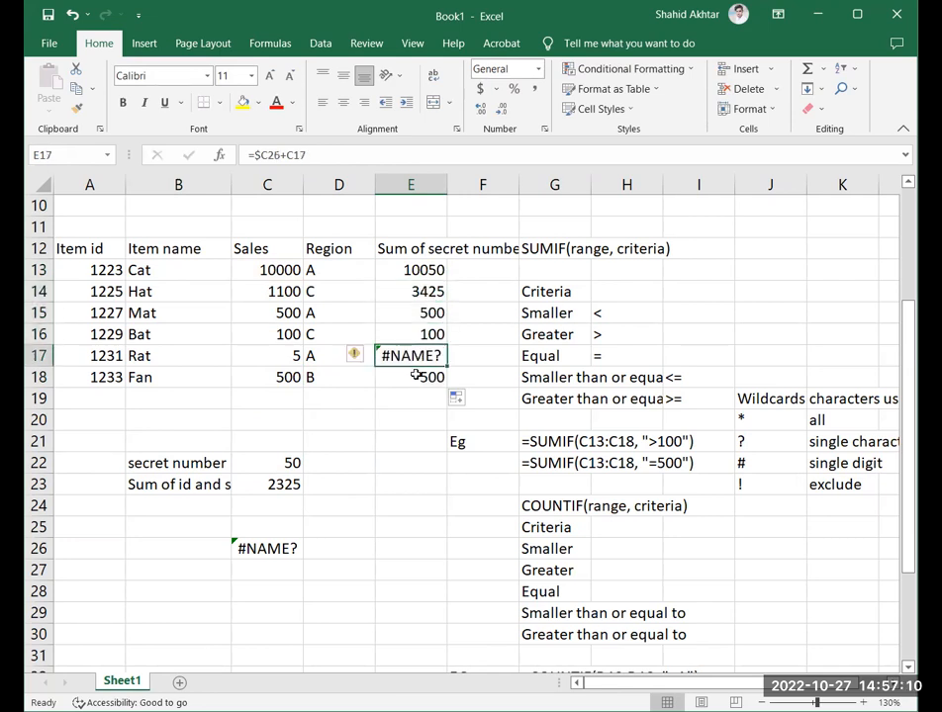
pyautogui.click(415, 376)
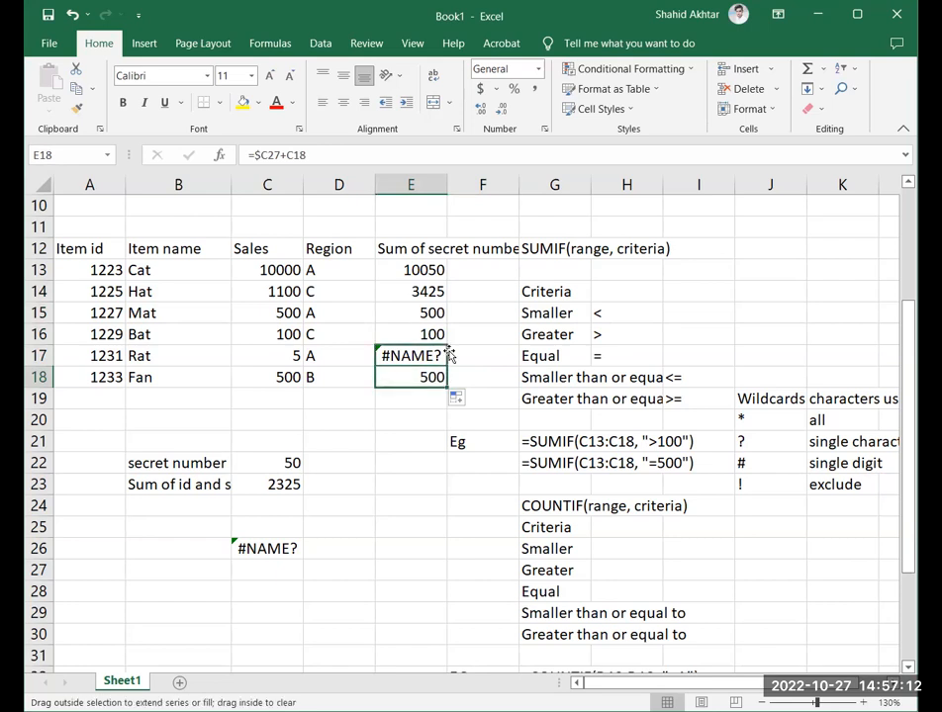
pyautogui.click(465, 354)
pyautogui.click(421, 355)
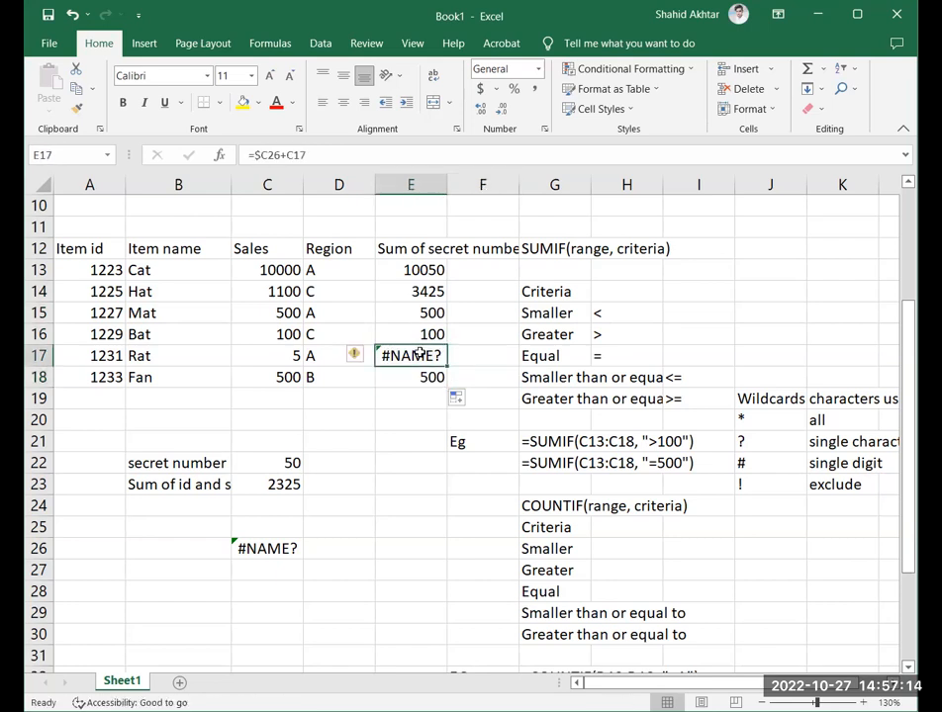
pyautogui.click(269, 154)
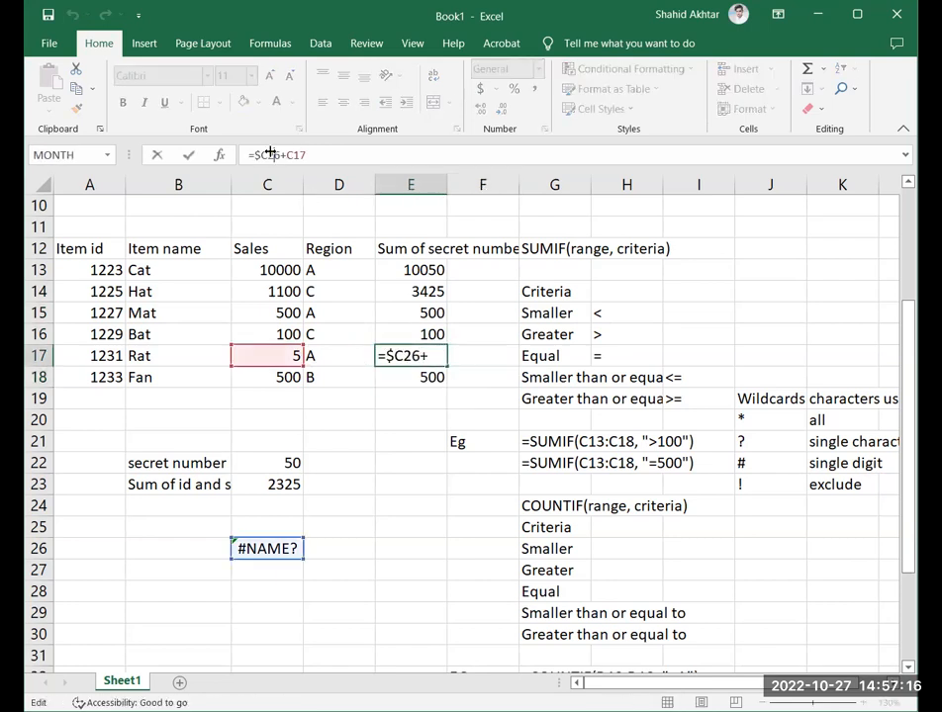
pyautogui.press('Return')
# Clear the filled formulas from E14:E18 and review the remaining formula in E13.
pyautogui.moveTo(415, 376); pyautogui.dragTo(427, 291)
pyautogui.press('Delete')
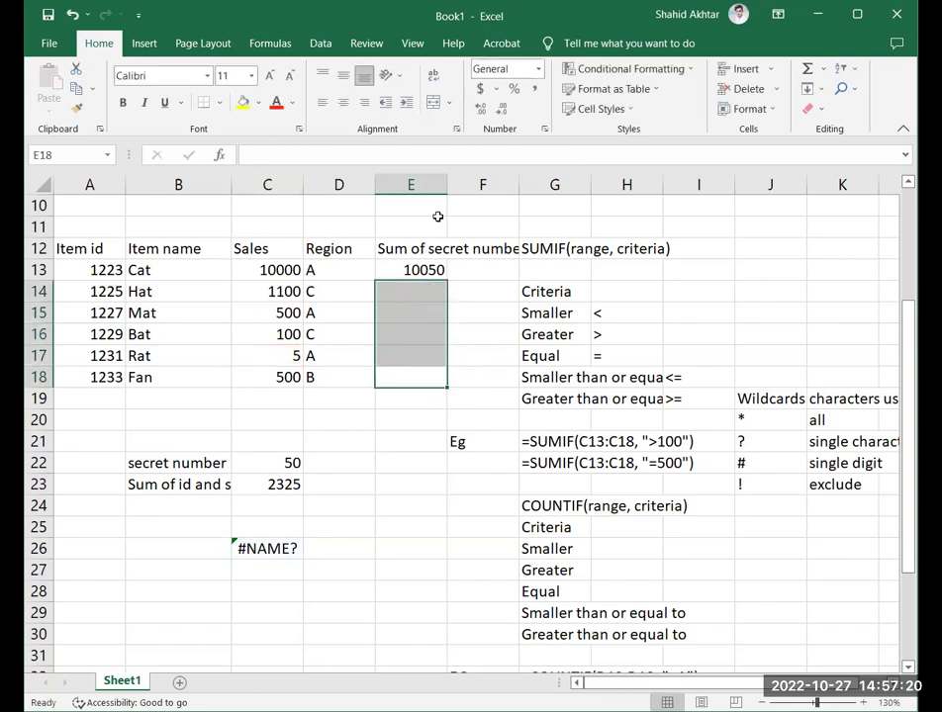
pyautogui.click(437, 269)
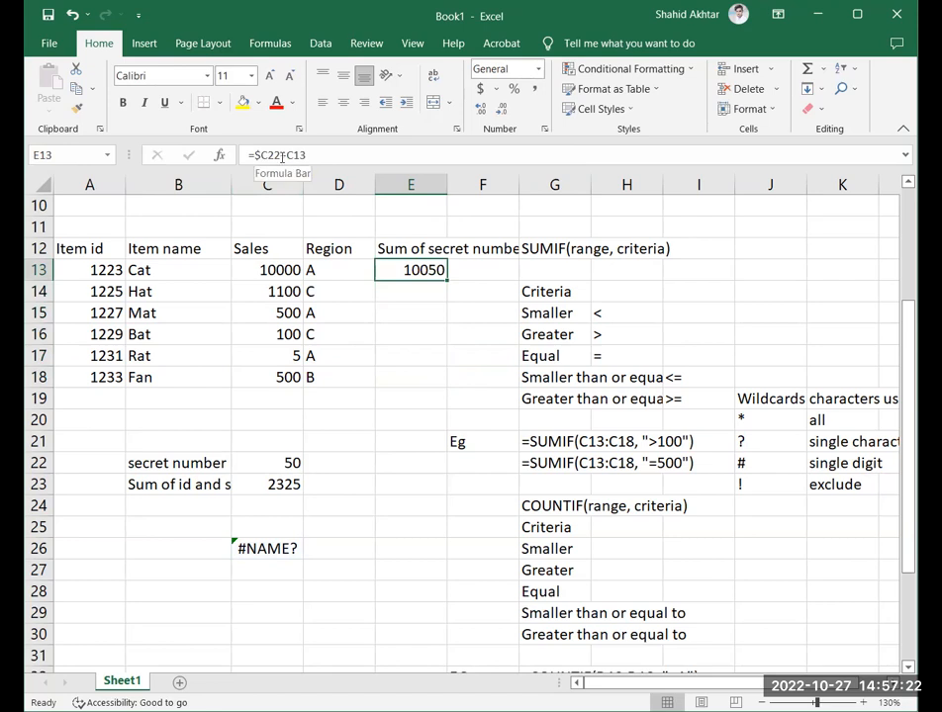
pyautogui.click(322, 154)
pyautogui.click(378, 366)
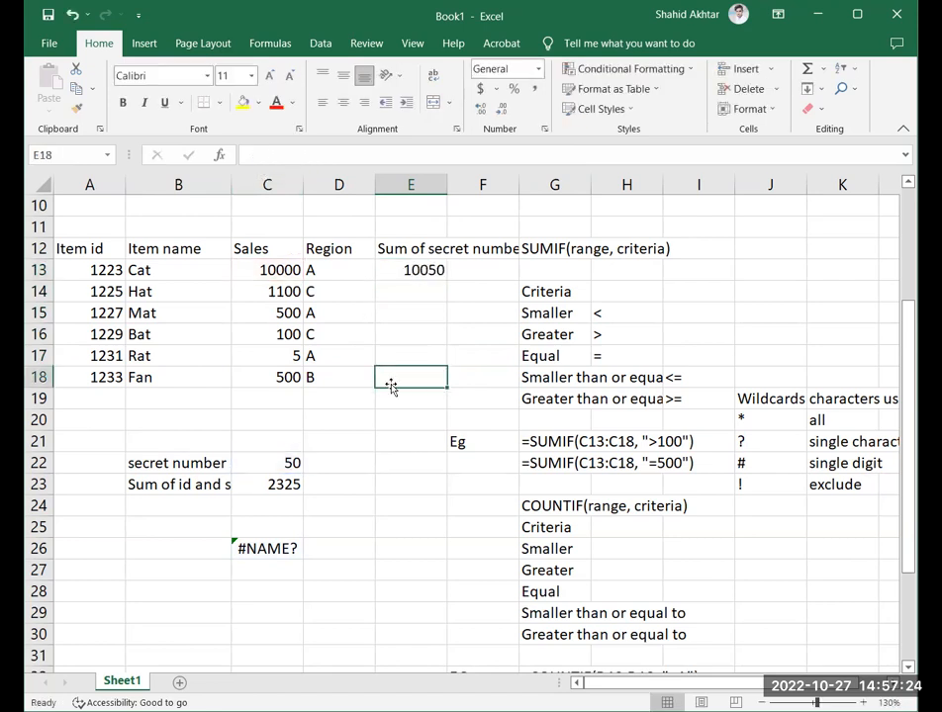
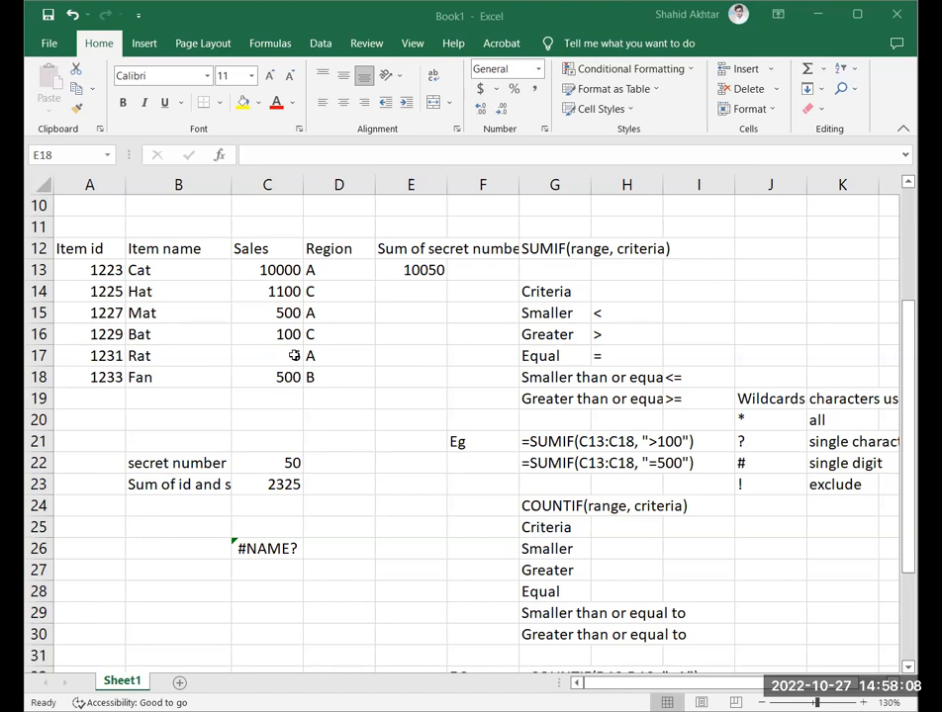
pyautogui.hotkey('alt', 'Tab')
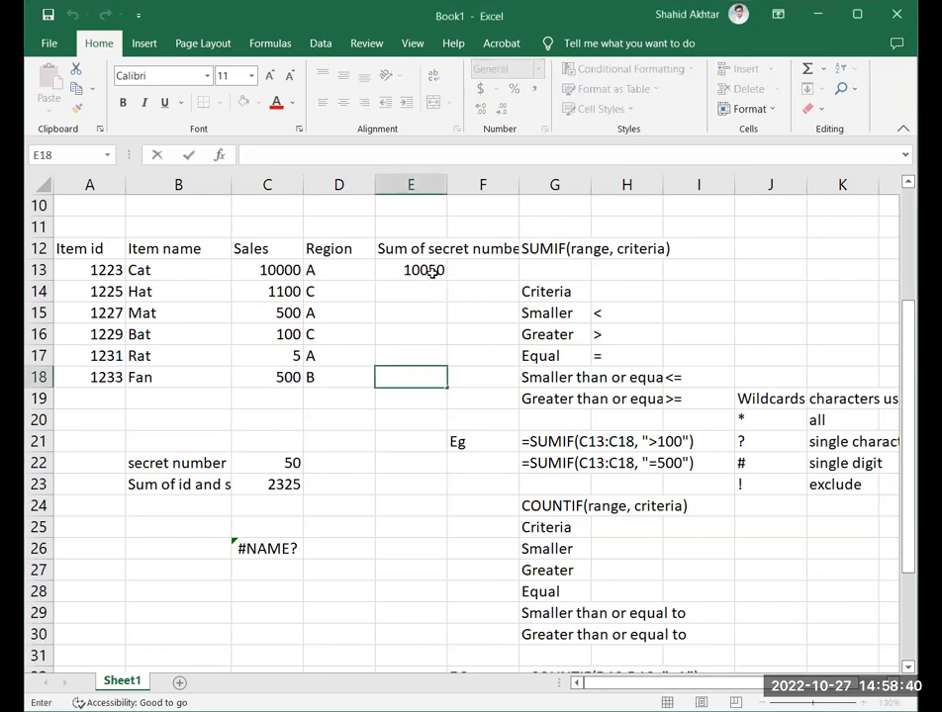
pyautogui.click(433, 270)
pyautogui.click(187, 478)
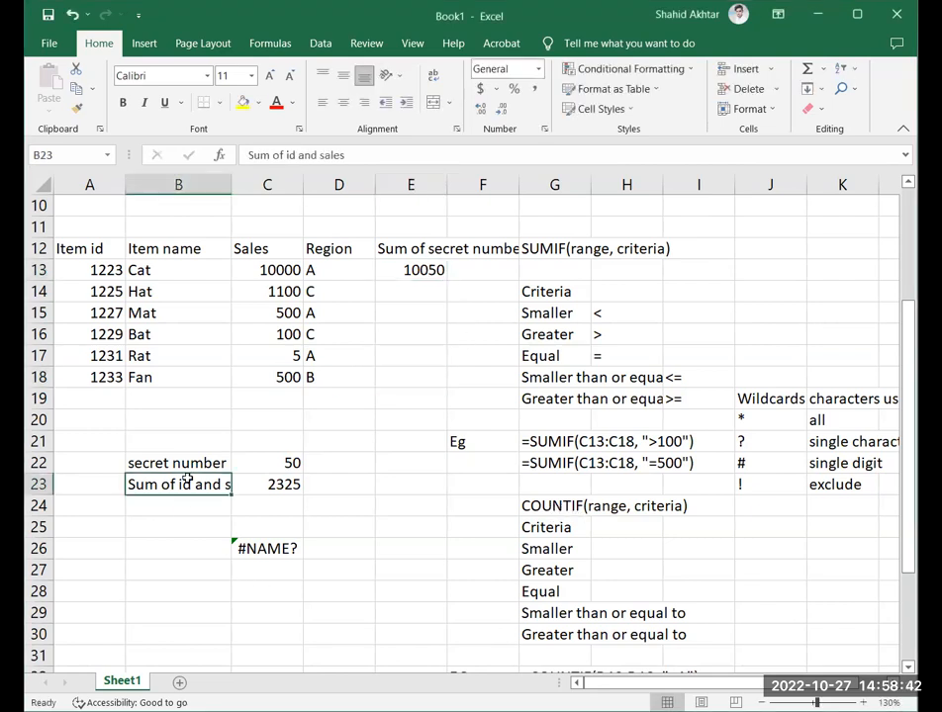
# Remove the C13:C18 argument from the VLOOKUP formula in C26 so it reads =VLOOKUP(Mat, A13:D18, 2).
pyautogui.click(265, 556)
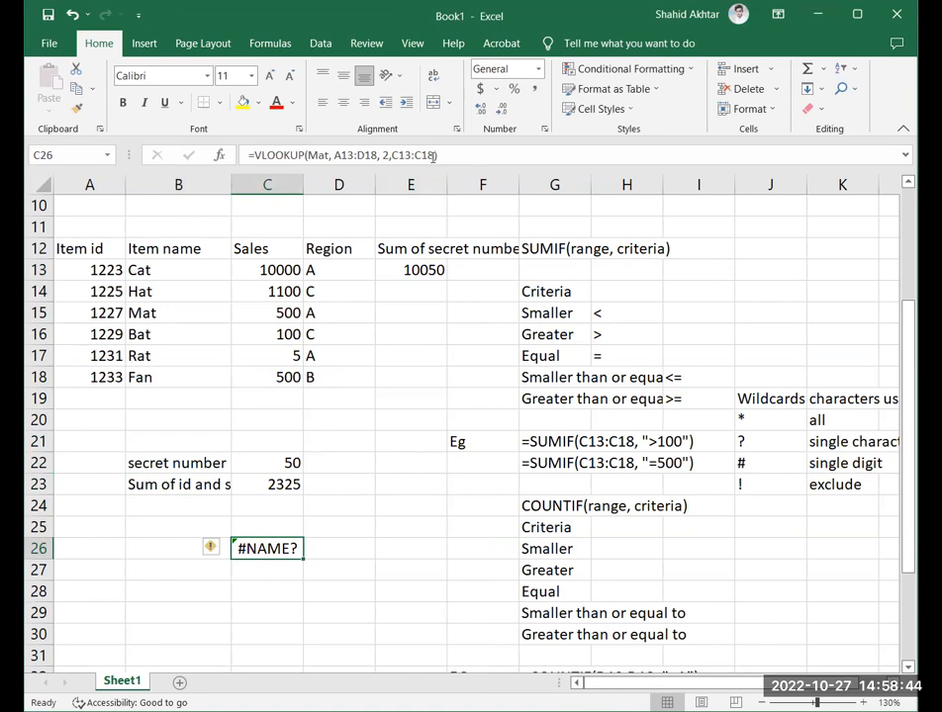
pyautogui.click(439, 155)
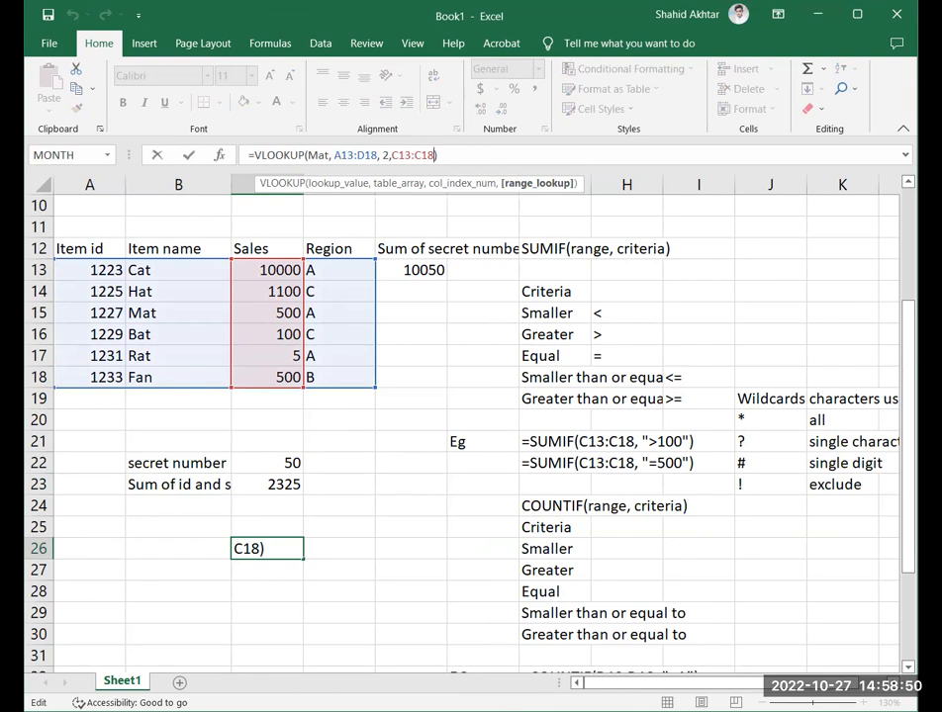
pyautogui.press('BackSpace')
pyautogui.press('BackSpace')
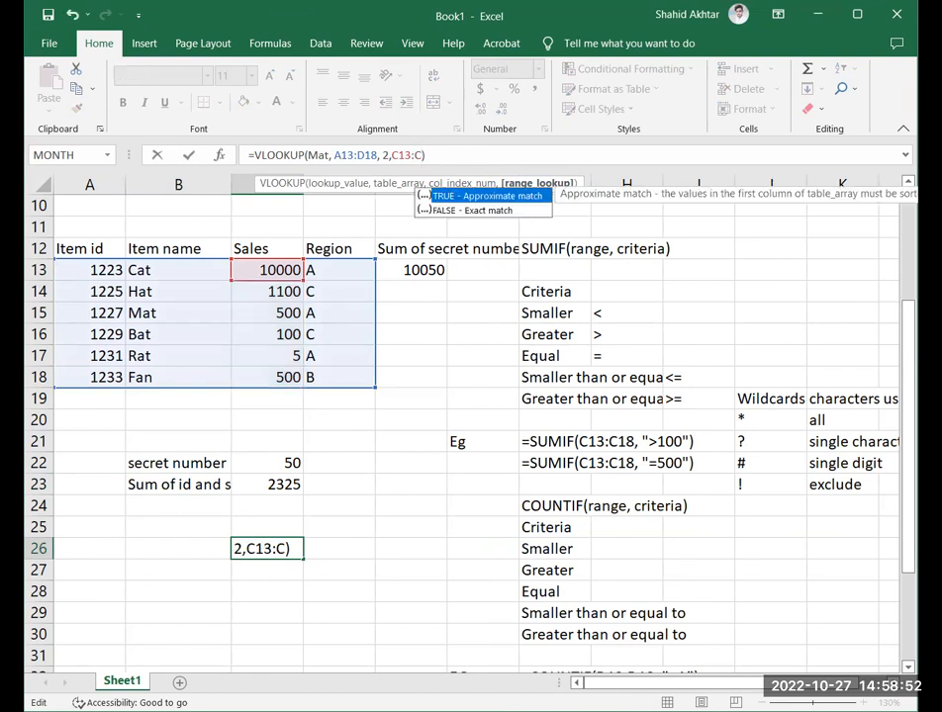
pyautogui.press('BackSpace')
pyautogui.press('BackSpace')
pyautogui.press('BackSpace')
pyautogui.press('BackSpace')
pyautogui.press('BackSpace')
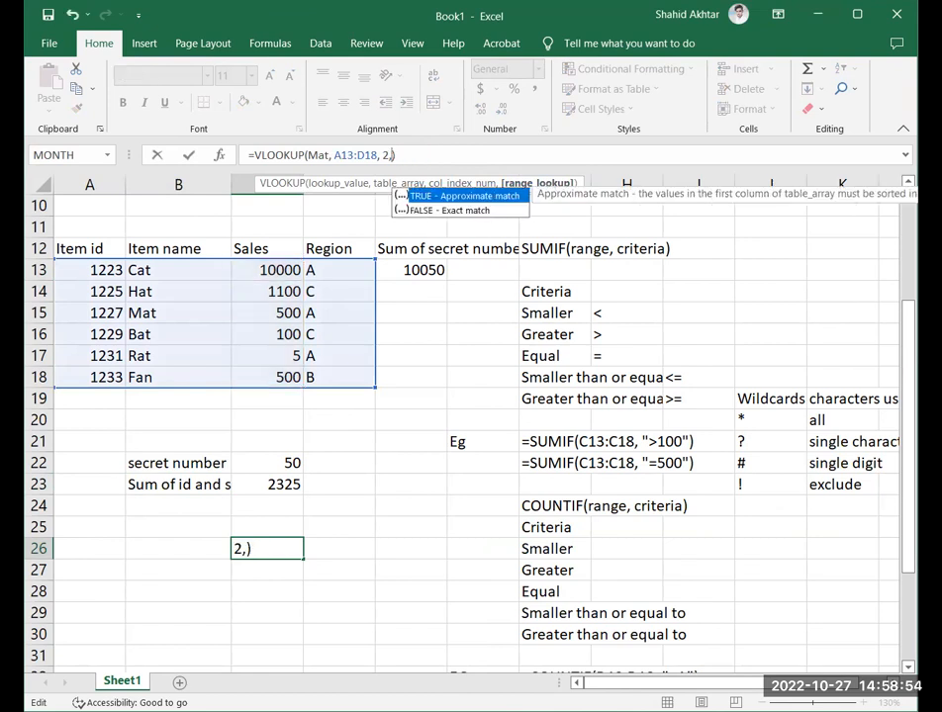
pyautogui.press('BackSpace')
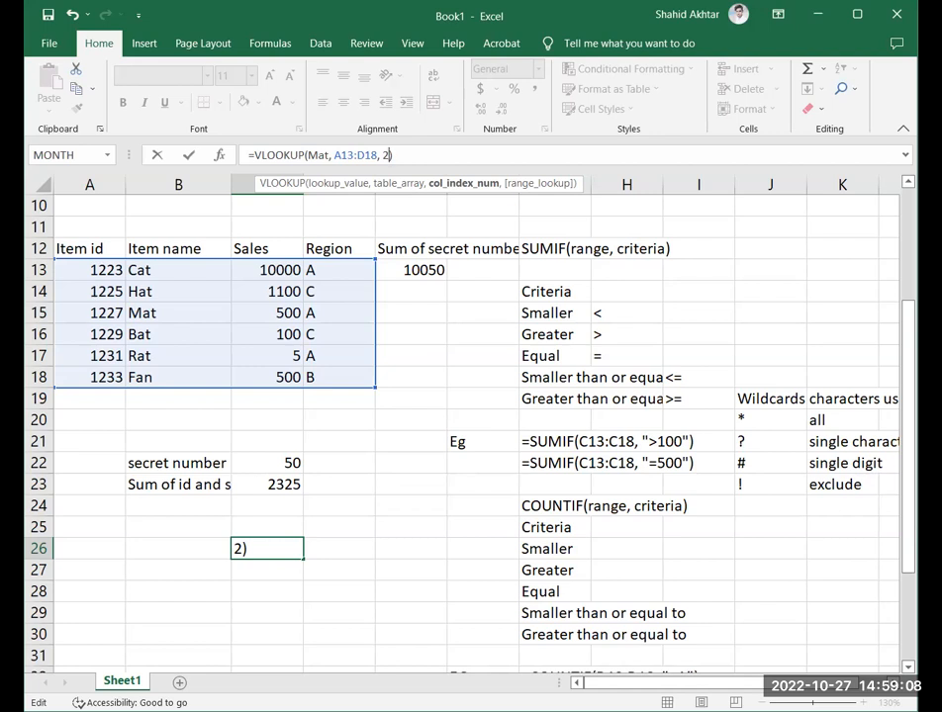
pyautogui.press('Return')
pyautogui.press('Up')
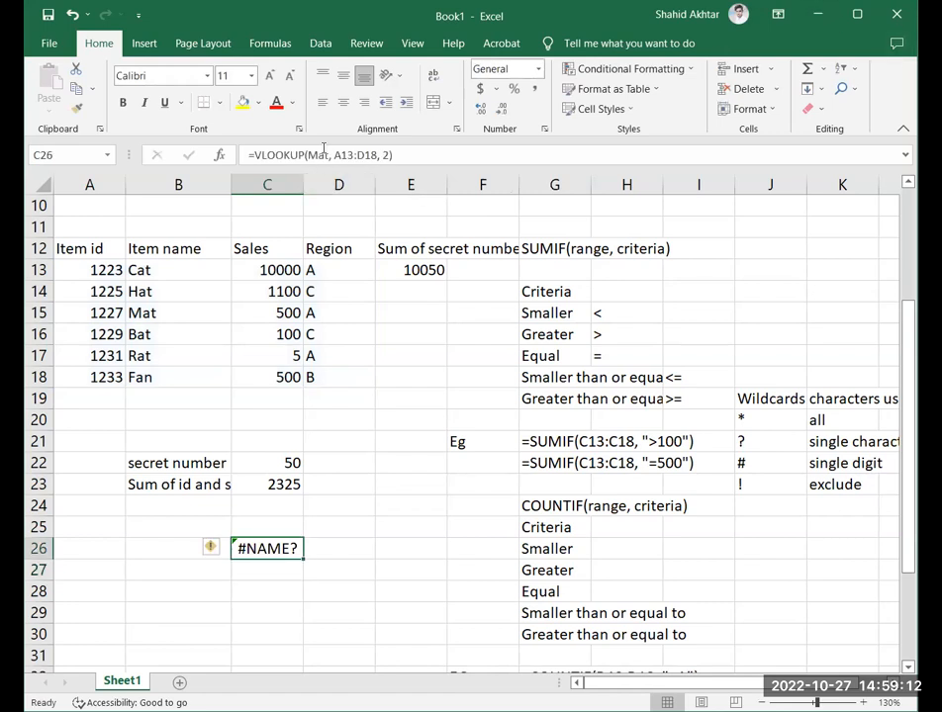
# Set the column index in the C26 VLOOKUP formula to 3.
pyautogui.click(324, 151)
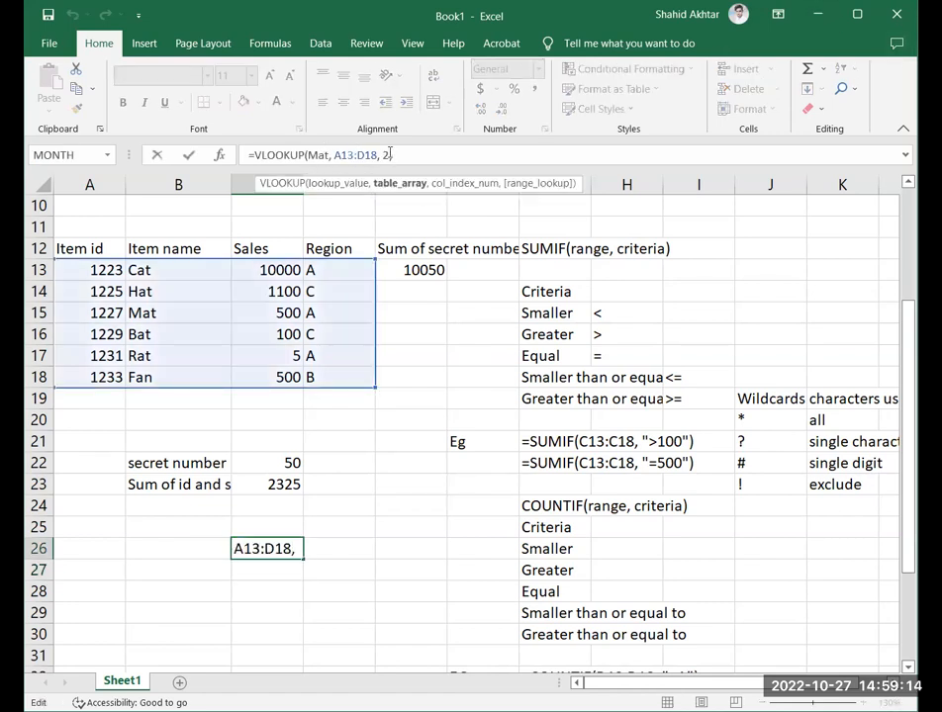
pyautogui.click(387, 155)
pyautogui.press('BackSpace')
pyautogui.write('3')
pyautogui.press('Return')
pyautogui.press('Up')
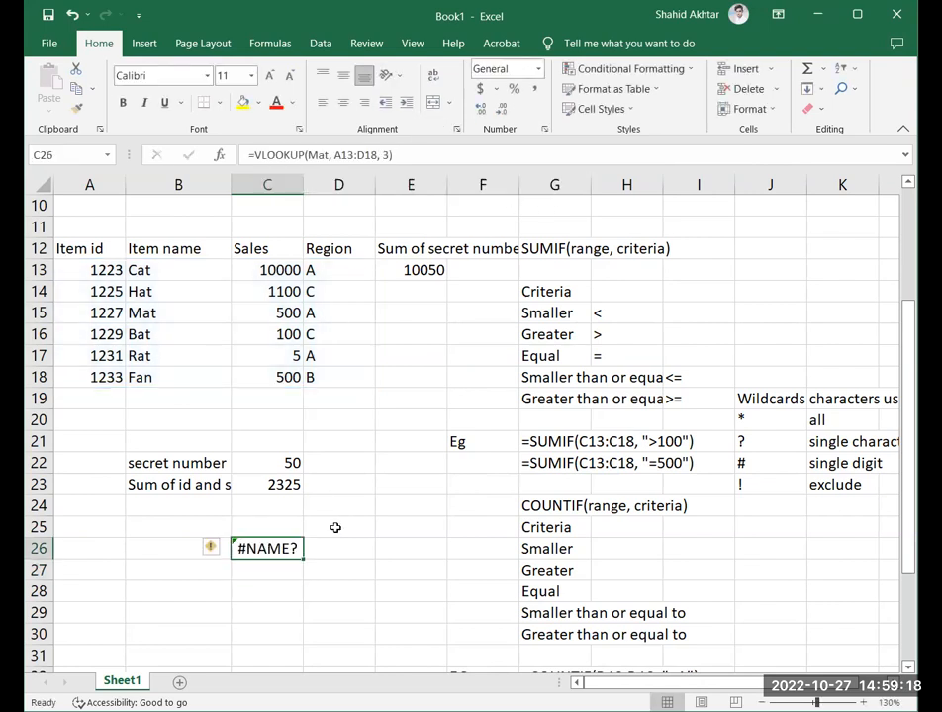
# Widen column C.
pyautogui.moveTo(308, 183); pyautogui.dragTo(372, 302)
pyautogui.click(215, 549)
pyautogui.click(437, 534)
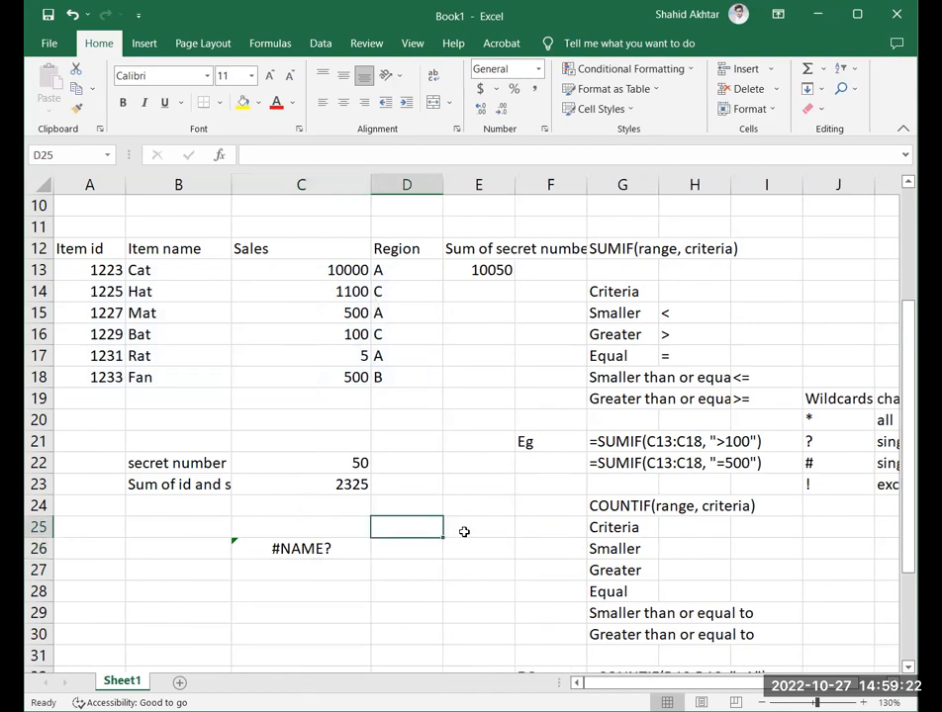
# Copy the VLOOKUP syntax line from G38 into G40.
pyautogui.scroll(-4, 475, 524)
pyautogui.scroll(2, 588, 526)
pyautogui.keyDown('ctrl'); pyautogui.scroll(-2, 589, 523); pyautogui.keyUp('ctrl')
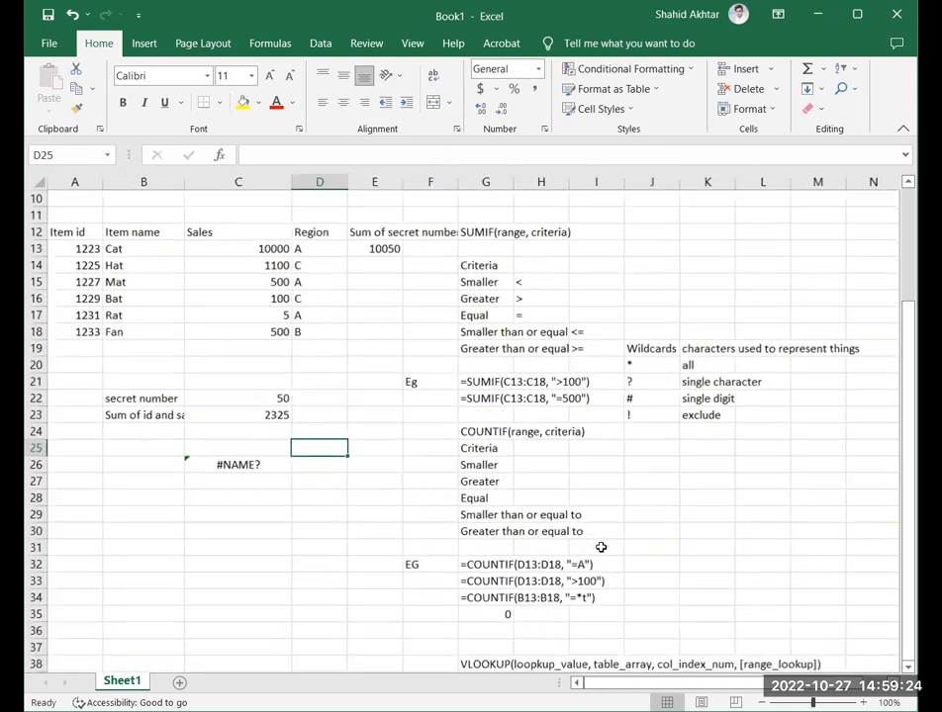
pyautogui.scroll(-3, 601, 546)
pyautogui.click(497, 515)
pyautogui.hotkey('ctrl', 'c')
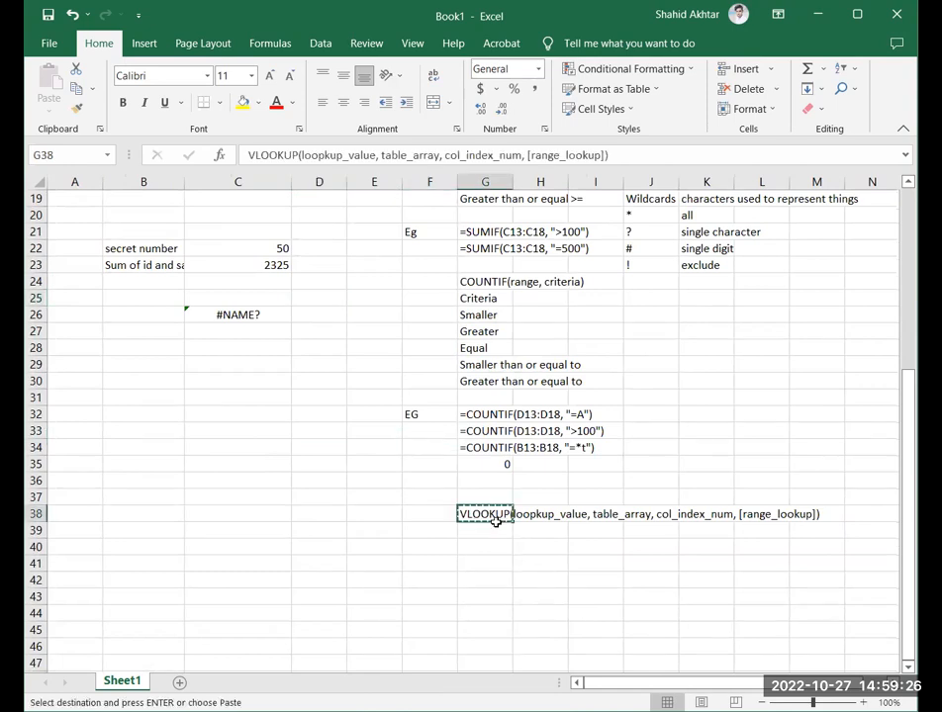
pyautogui.click(496, 546)
pyautogui.hotkey('ctrl', 'v')
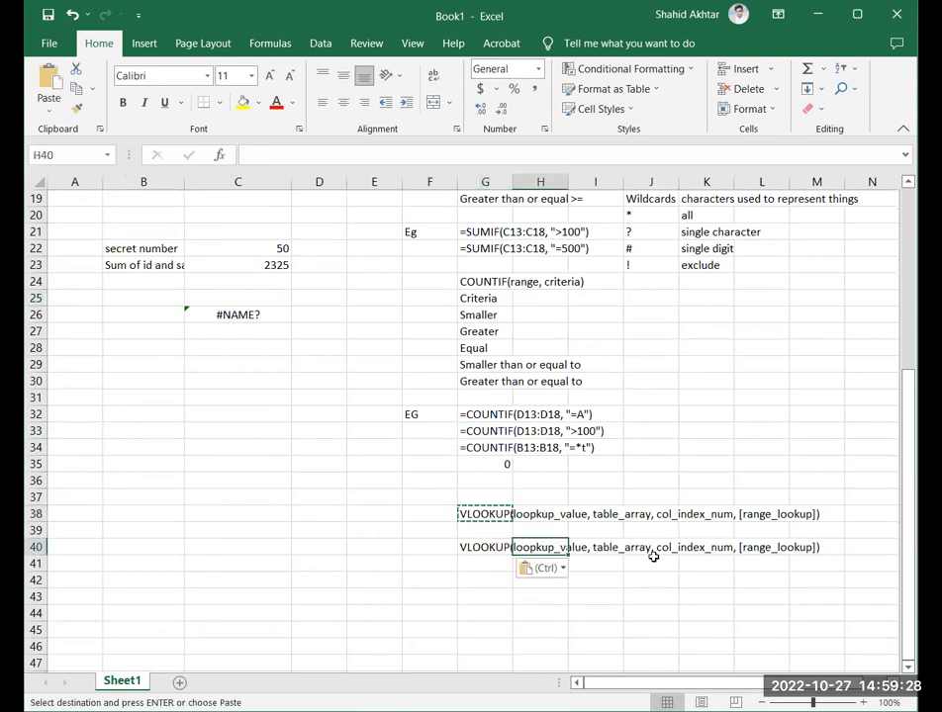
# Change the function name in the G40 syntax line to HLOOKUP.
pyautogui.doubleClick(513, 547)
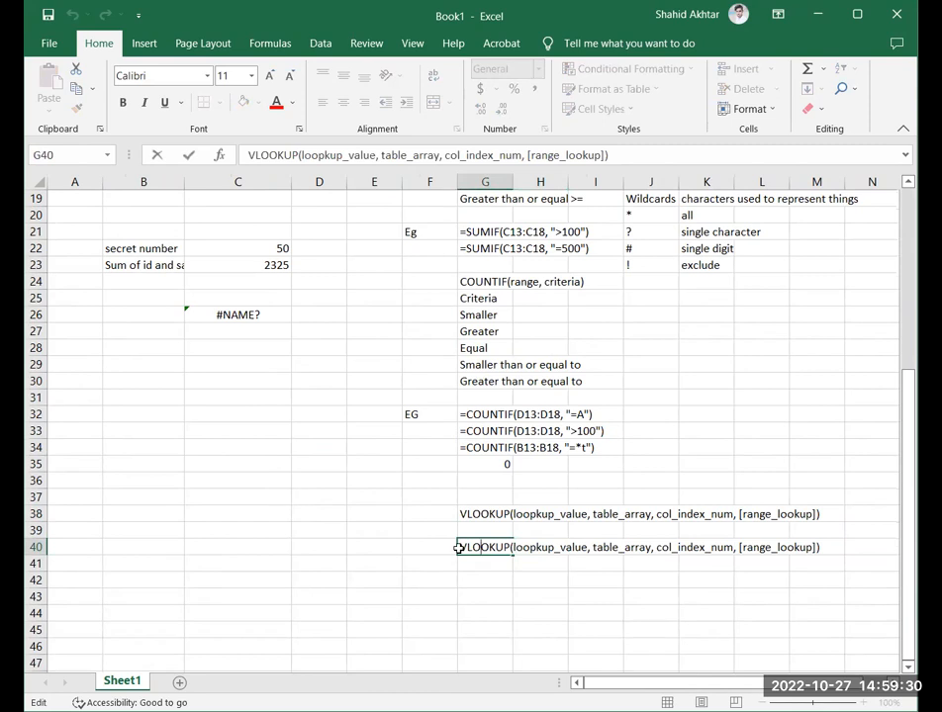
pyautogui.scroll(3, 385, 530)
pyautogui.scroll(-3, 344, 500)
pyautogui.tripleClick(499, 549)
pyautogui.click(499, 549)
pyautogui.click(460, 548)
pyautogui.press('Delete')
pyautogui.write('H')
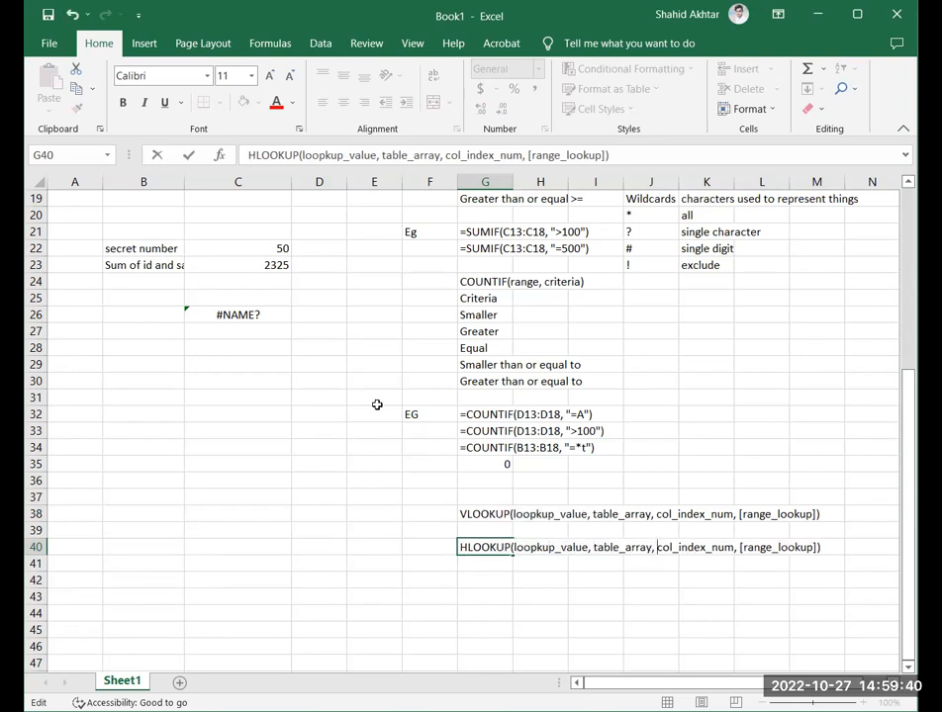
# Start an =hlookup( formula in D30 to check the function's argument names, and cancel it.
pyautogui.click(320, 381)
pyautogui.write('=')
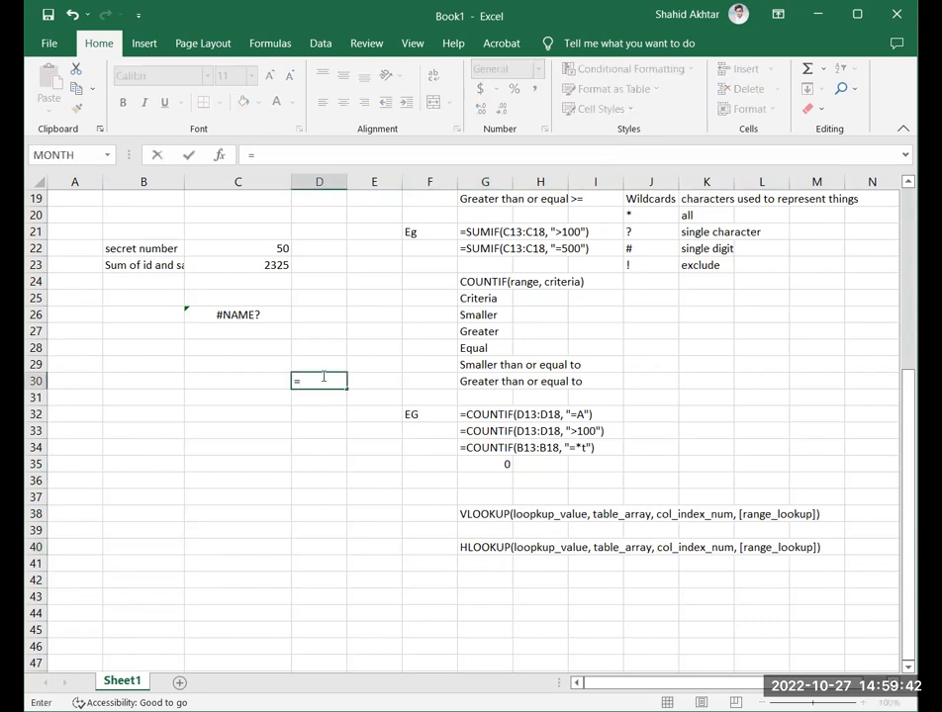
pyautogui.write('hlookup=')
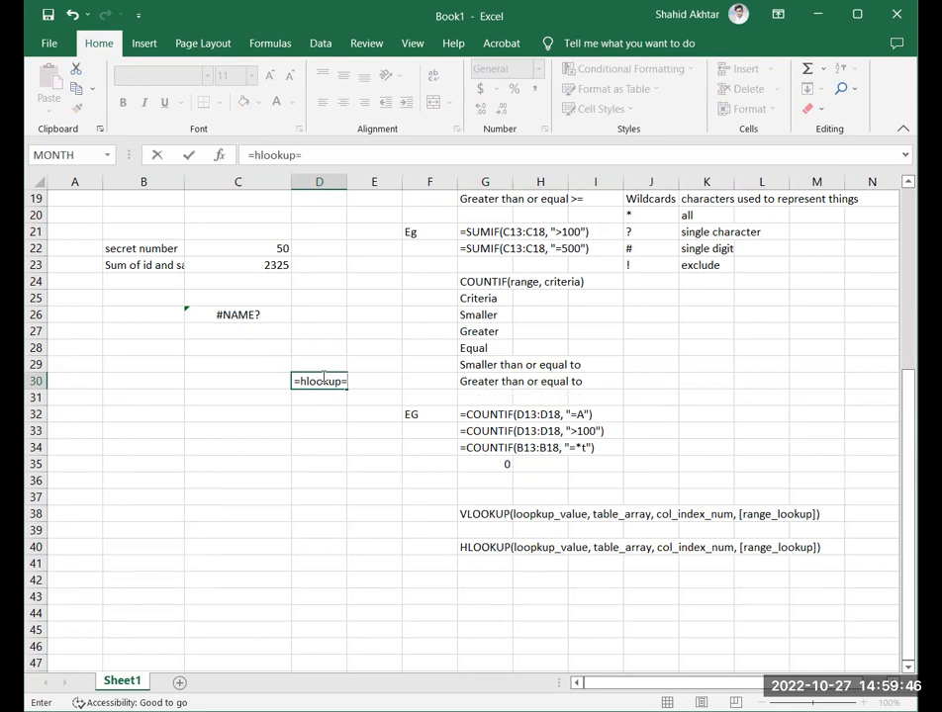
pyautogui.press('BackSpace')
pyautogui.write('(')
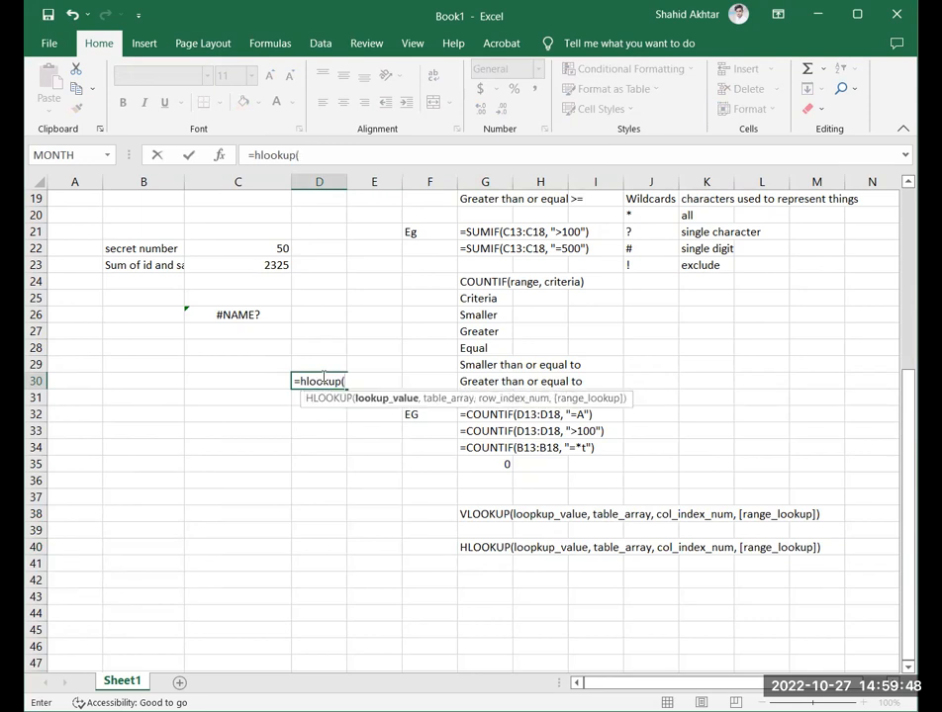
pyautogui.click(498, 543)
pyautogui.click(487, 514)
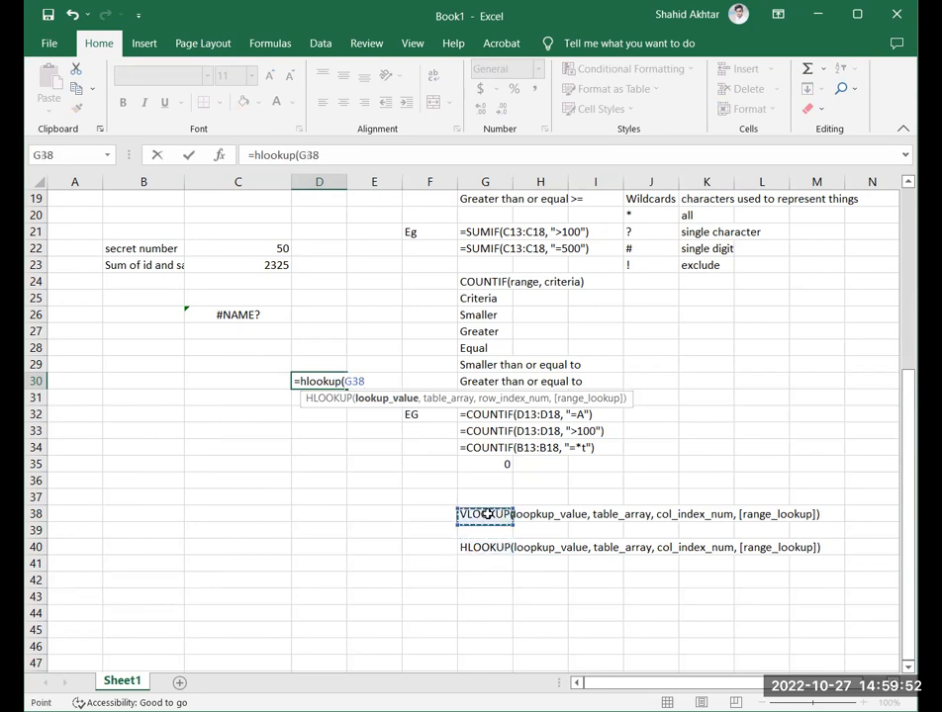
pyautogui.press('Right')
pyautogui.click(498, 515)
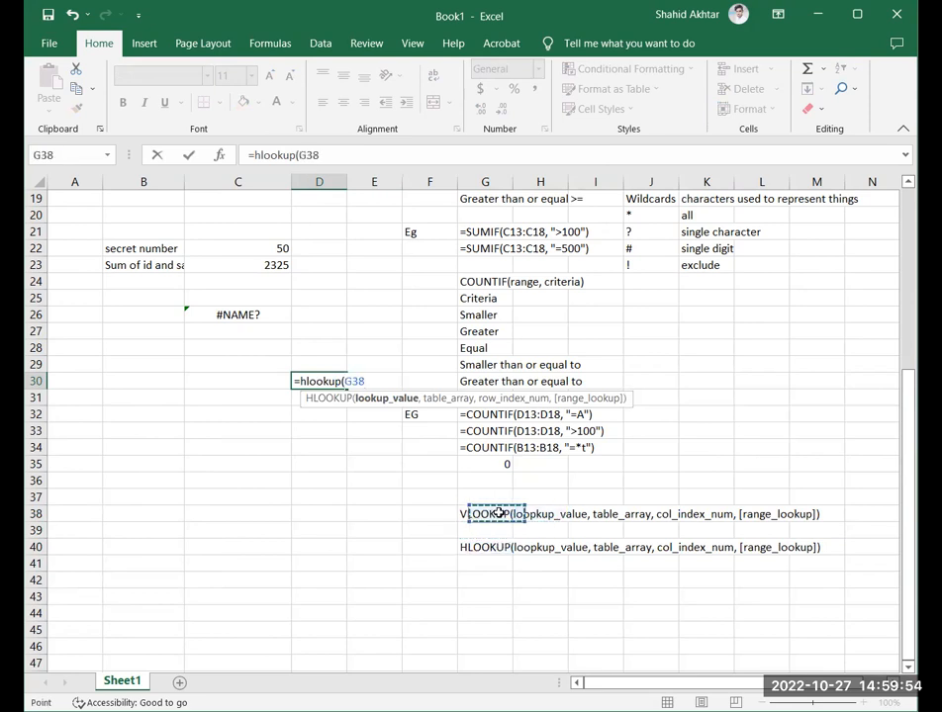
pyautogui.press('Escape')
# Correct the misspelled first argument to lookup_value in the VLOOKUP line in G38 and the HLOOKUP line in G40.
pyautogui.click(498, 515)
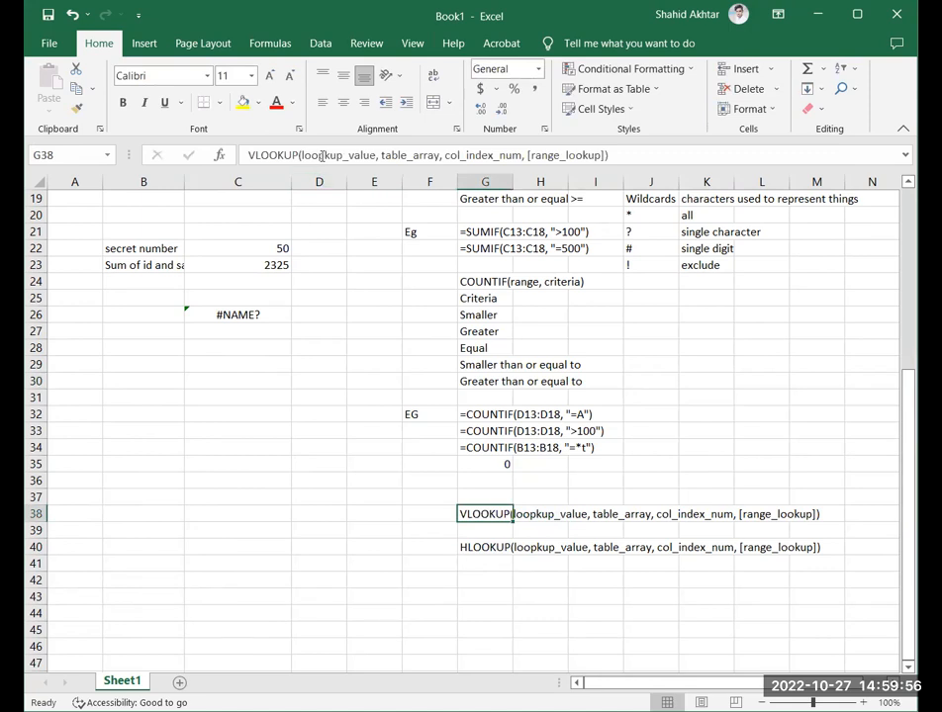
pyautogui.click(323, 155)
pyautogui.press('BackSpace')
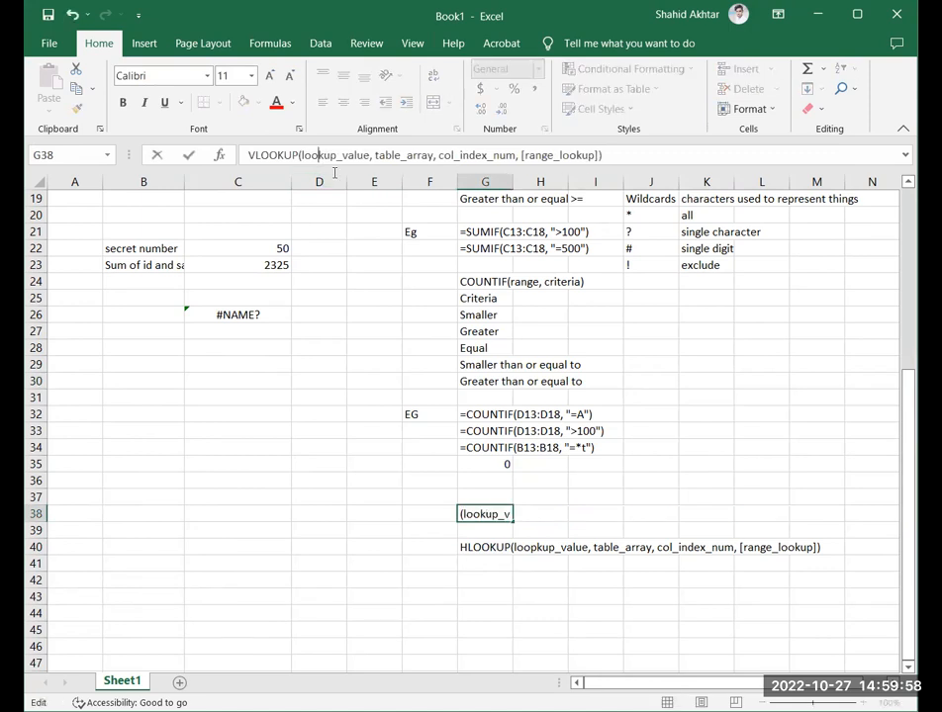
pyautogui.press('Return')
pyautogui.click(463, 547)
pyautogui.click(321, 155)
pyautogui.press('BackSpace')
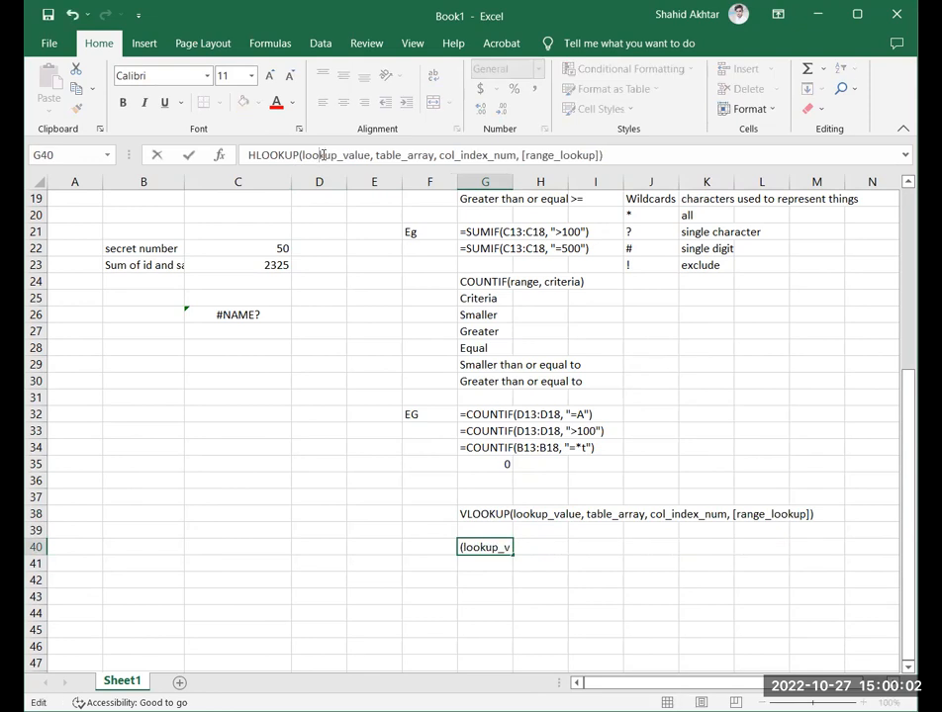
pyautogui.press('Return')
# Change the third argument in the HLOOKUP syntax line in G40 from col_index_num to row_index_num.
pyautogui.scroll(4, 475, 591)
pyautogui.scroll(-3, 482, 585)
pyautogui.click(490, 594)
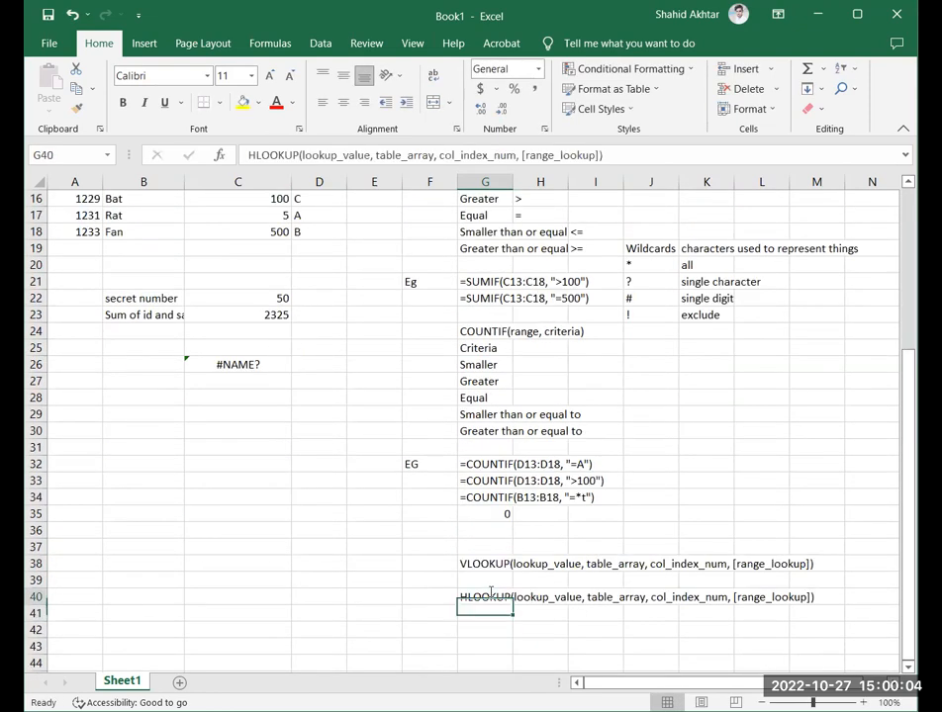
pyautogui.doubleClick(447, 156)
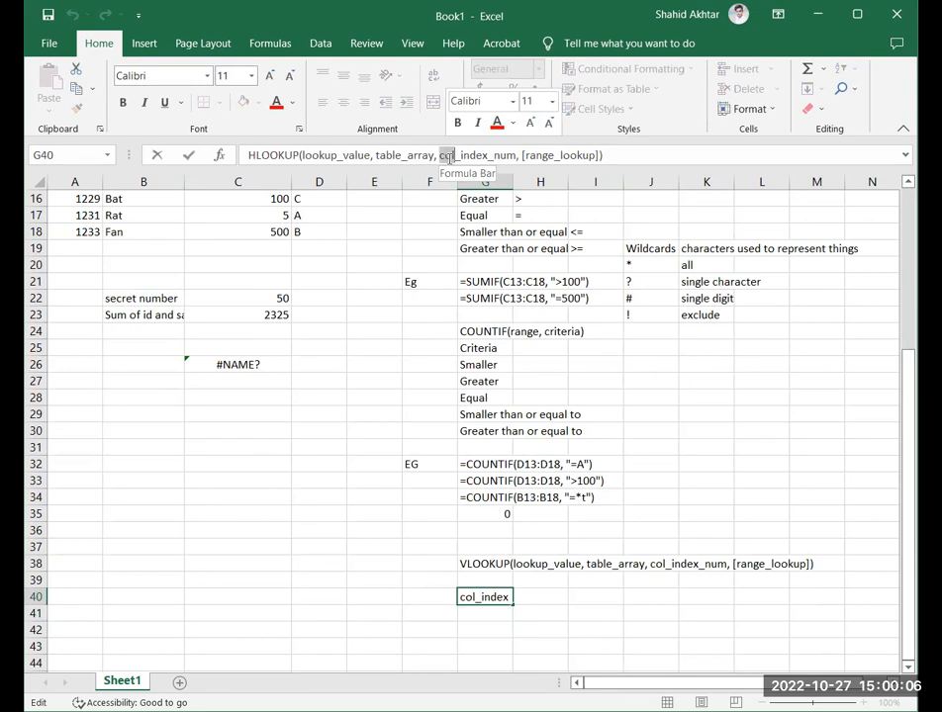
pyautogui.write('row')
pyautogui.press('Return')
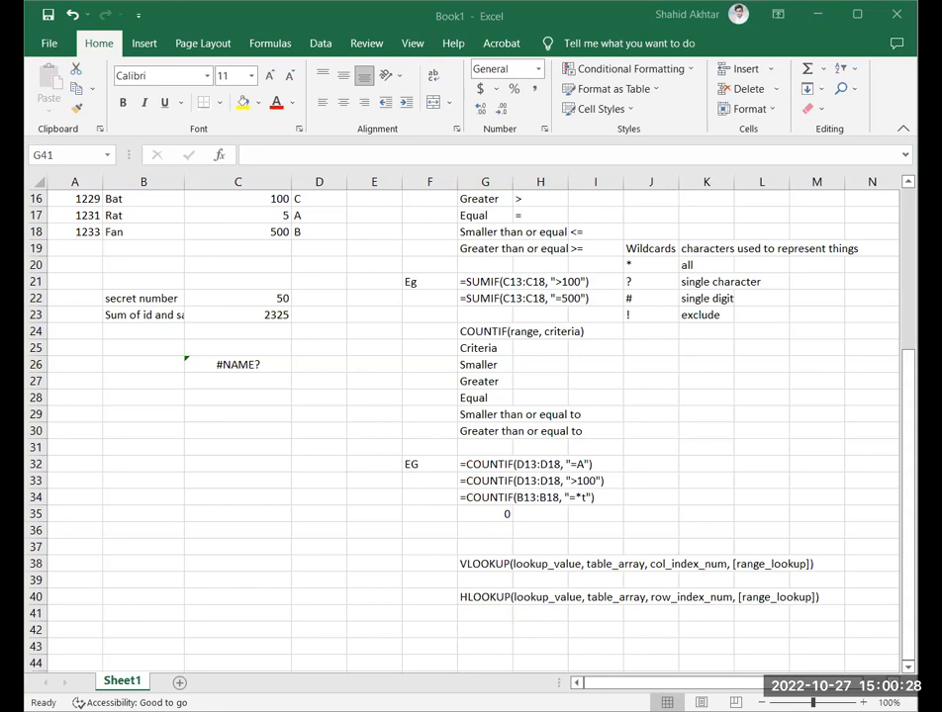
# Change the formula in E13 to multiply the secret number by the Cat sales: =$C22*C13.
pyautogui.scroll(3, 413, 259)
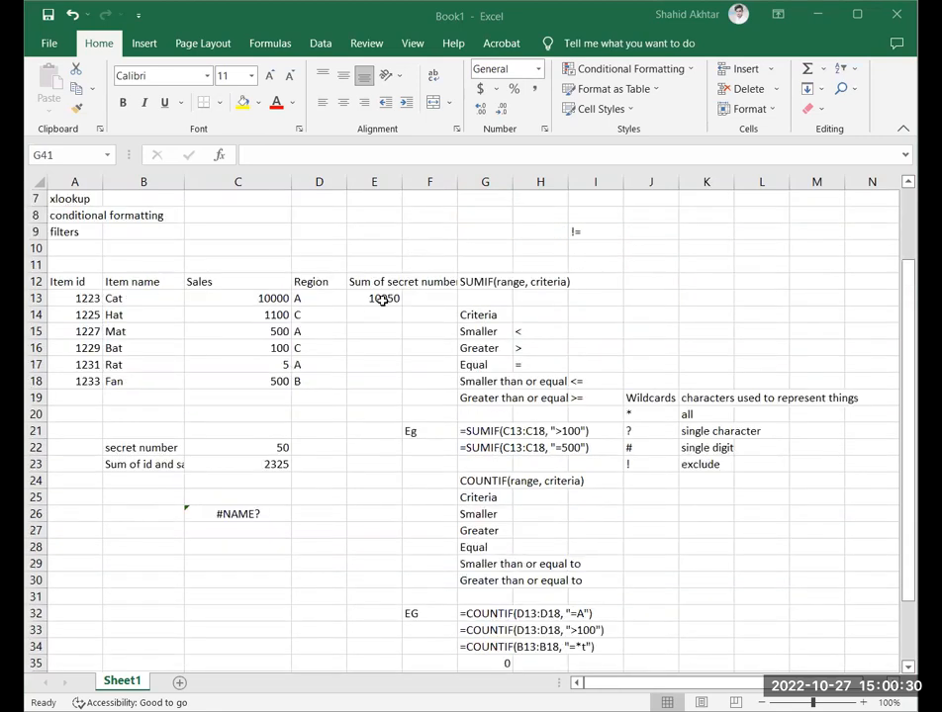
pyautogui.press('BackSpace')
pyautogui.scroll(1, 384, 255)
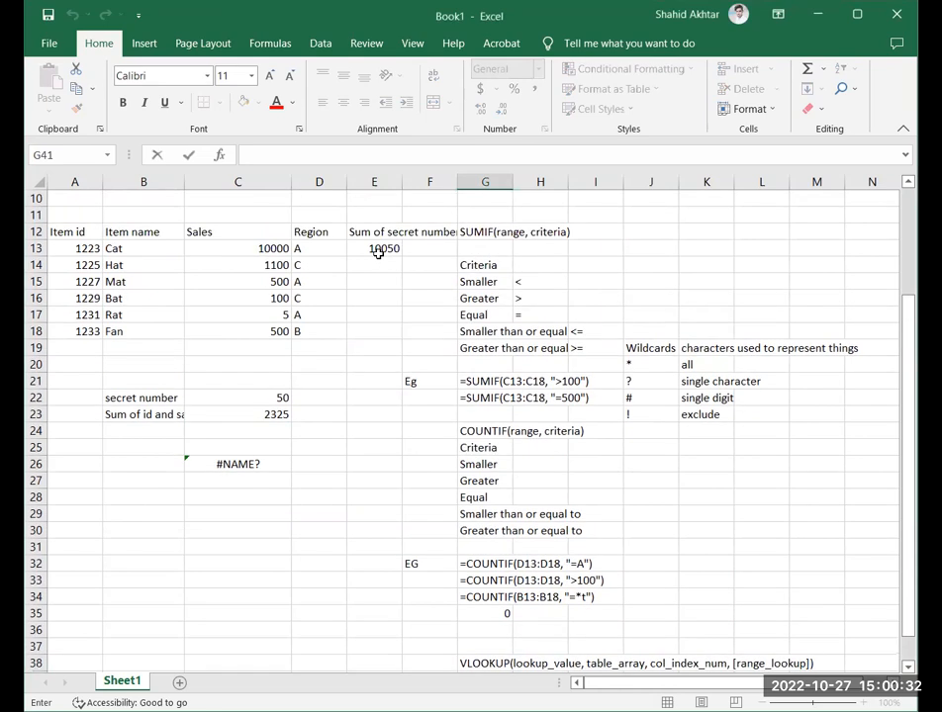
pyautogui.click(378, 251)
pyautogui.scroll(-2, 378, 253)
pyautogui.scroll(-2, 333, 402)
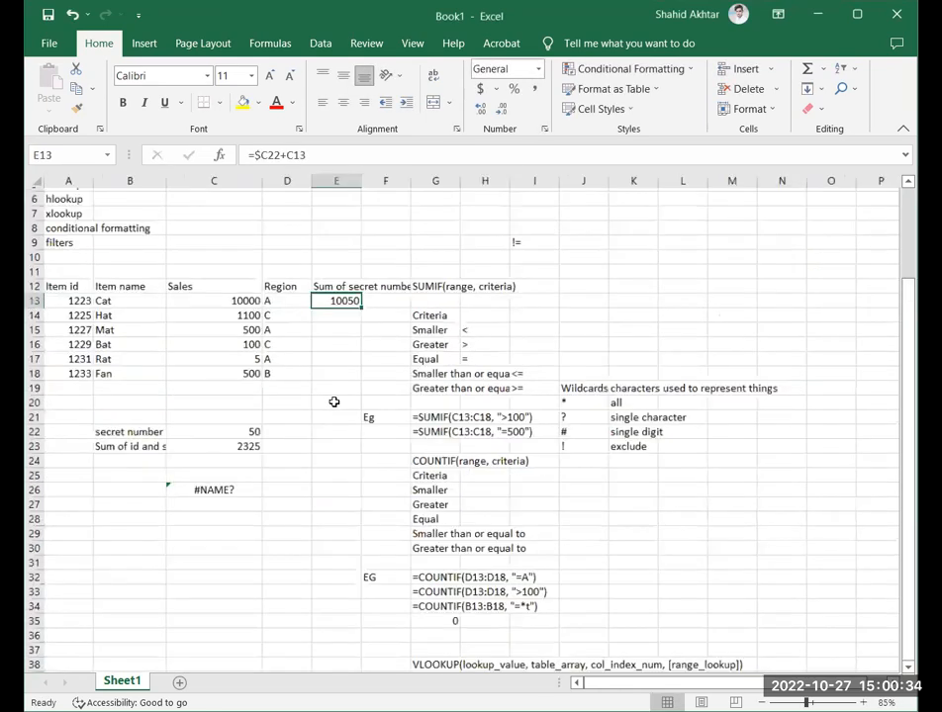
pyautogui.click(317, 156)
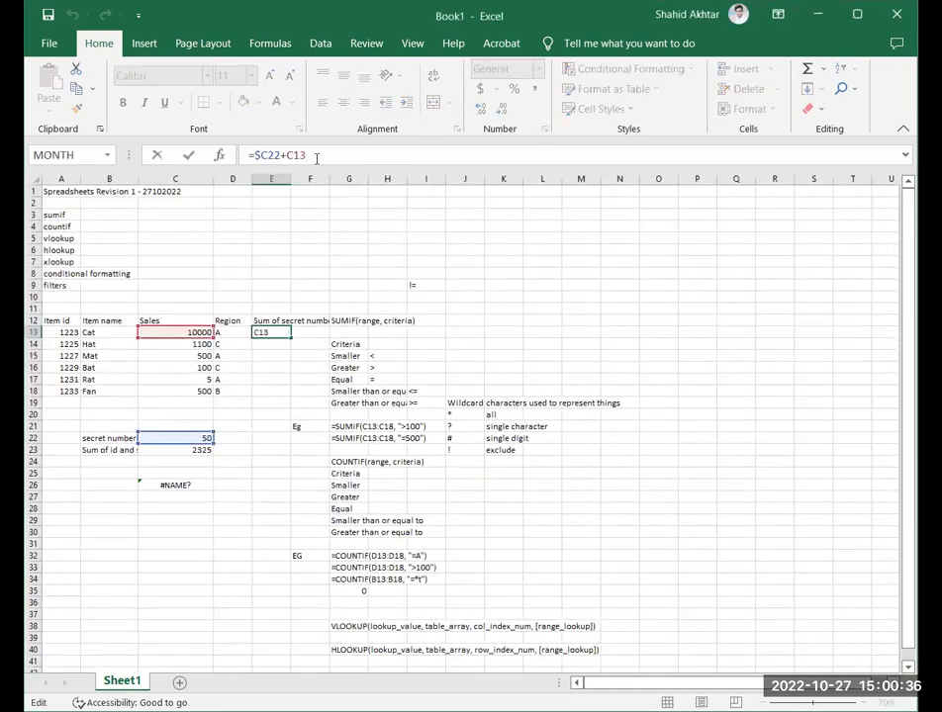
pyautogui.moveTo(287, 152); pyautogui.dragTo(282, 153)
pyautogui.write('*')
pyautogui.press('Return')
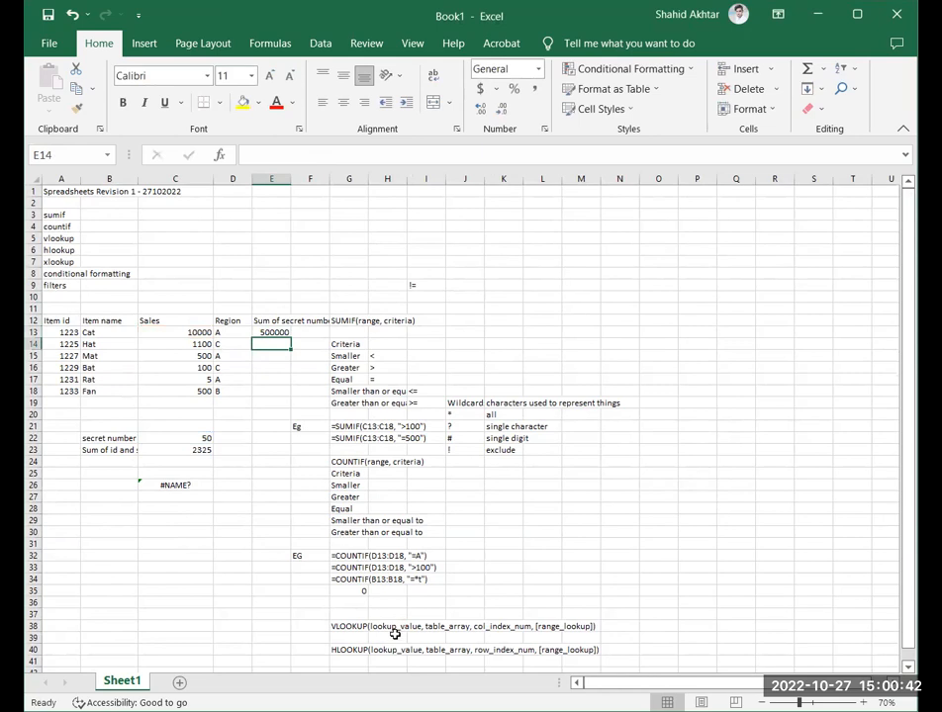
# Fill the E13 formula down to E18 and inspect the references in the copied formulas.
pyautogui.click(348, 651)
pyautogui.click(272, 332)
pyautogui.moveTo(291, 337); pyautogui.dragTo(287, 392)
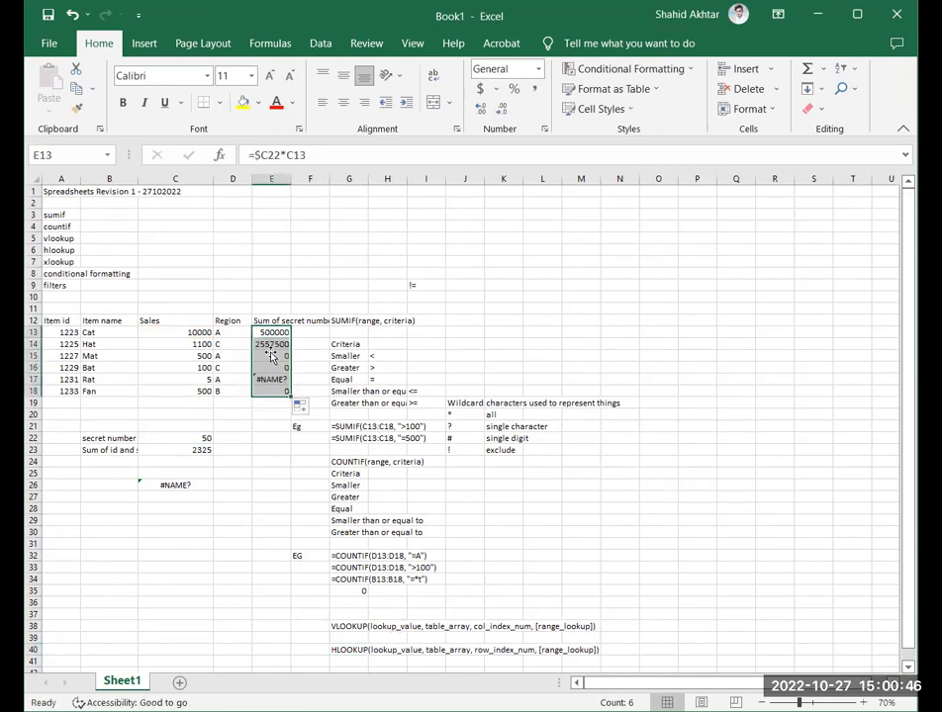
pyautogui.click(270, 356)
pyautogui.click(275, 344)
pyautogui.click(279, 381)
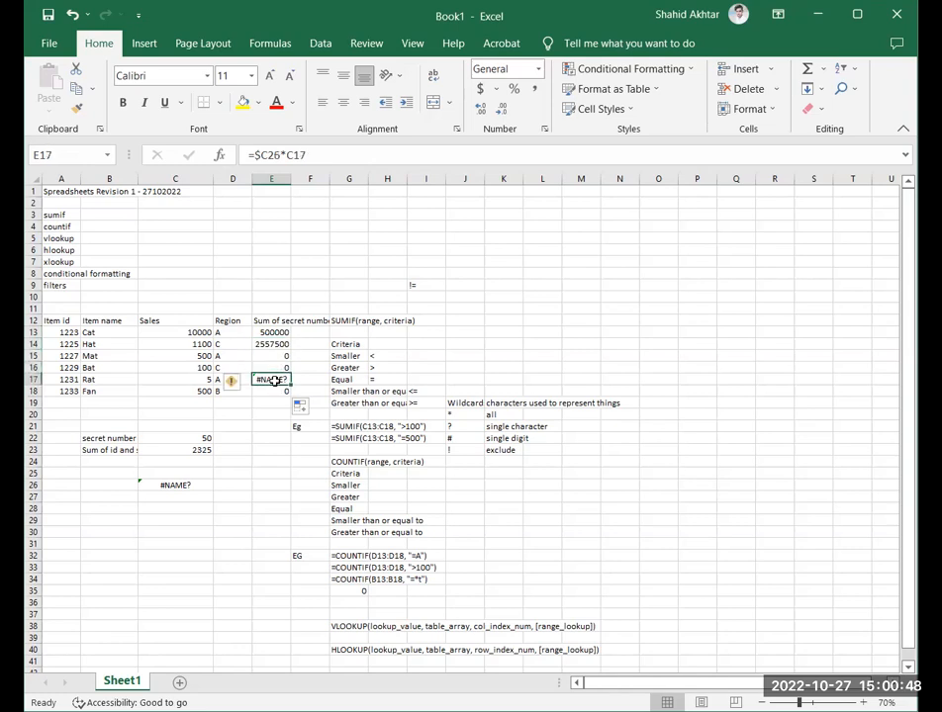
# Make the first reference in the E15 formula fully absolute: =$C$24*C15.
pyautogui.click(275, 355)
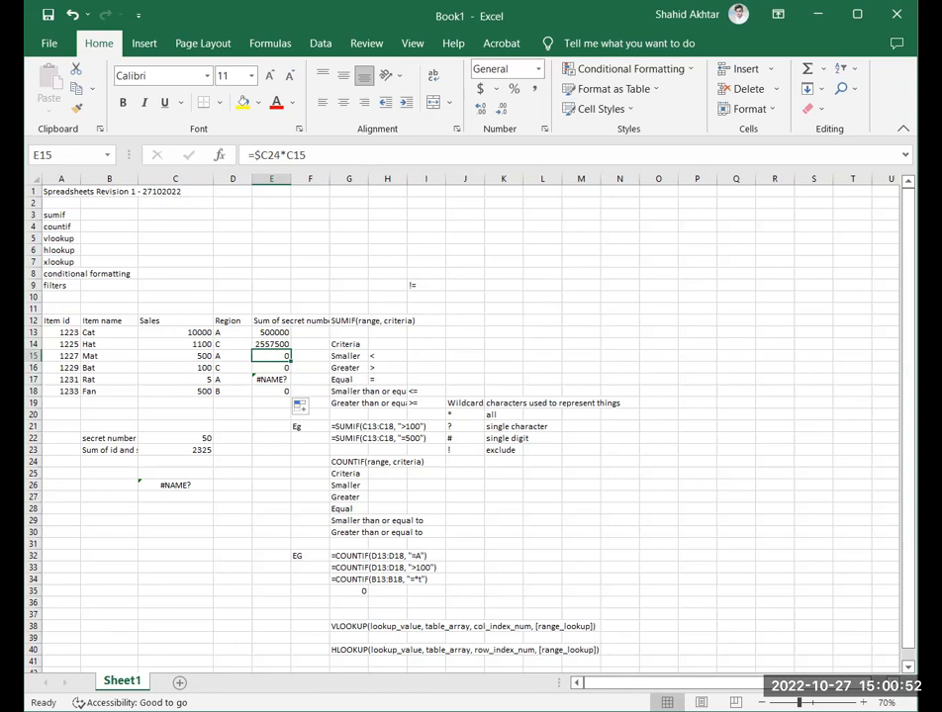
pyautogui.click(269, 155)
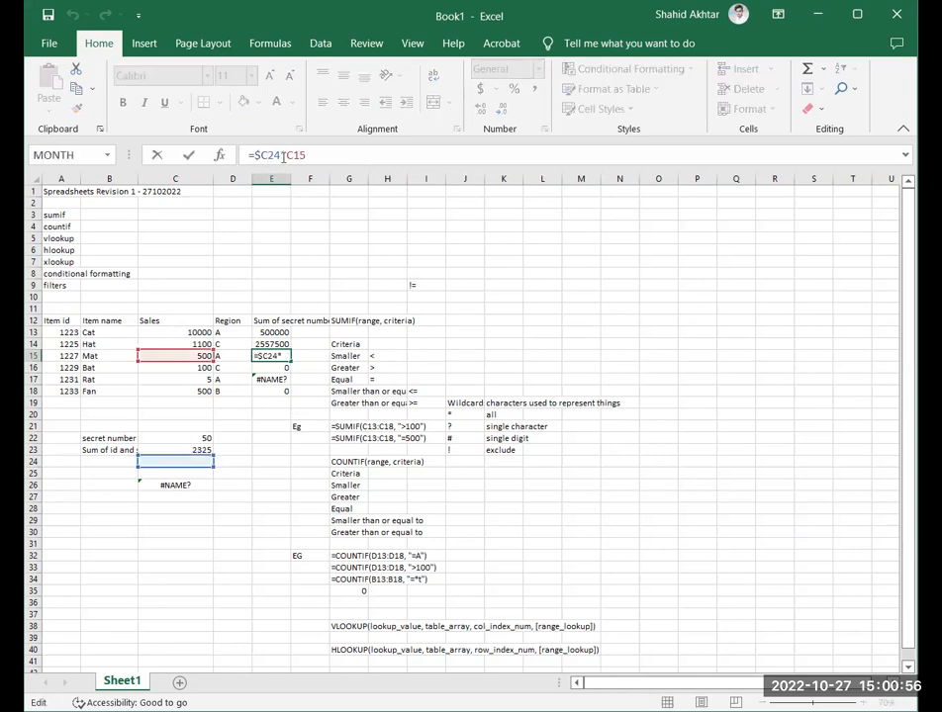
pyautogui.press('BackSpace')
pyautogui.write('5')
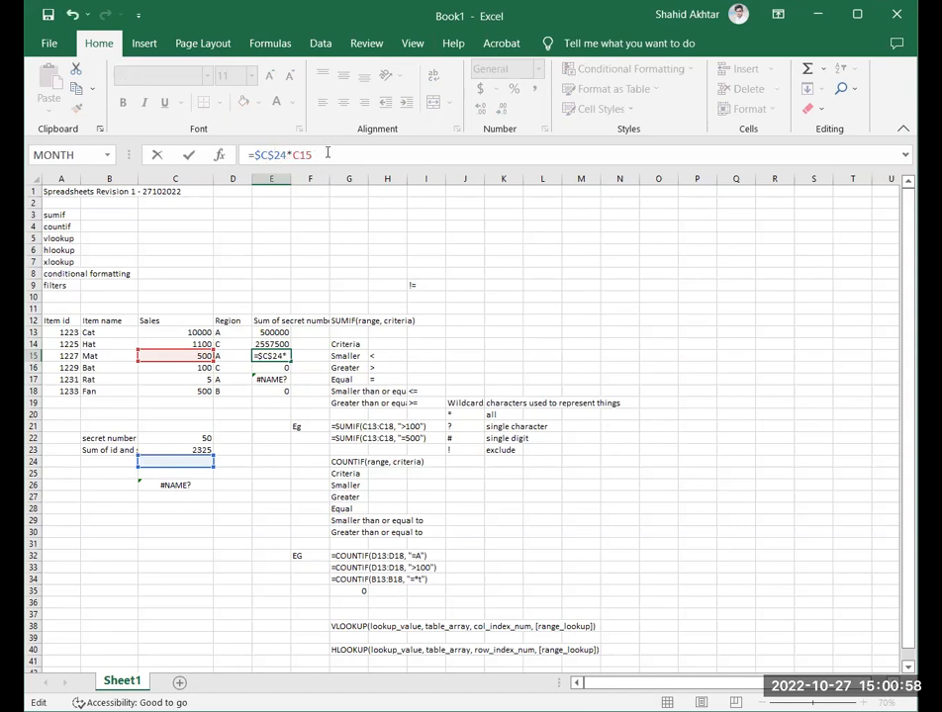
pyautogui.press('Return')
# Clear the formulas from E13:E18 and check the VLOOKUP formula in C26.
pyautogui.moveTo(273, 335); pyautogui.dragTo(280, 391)
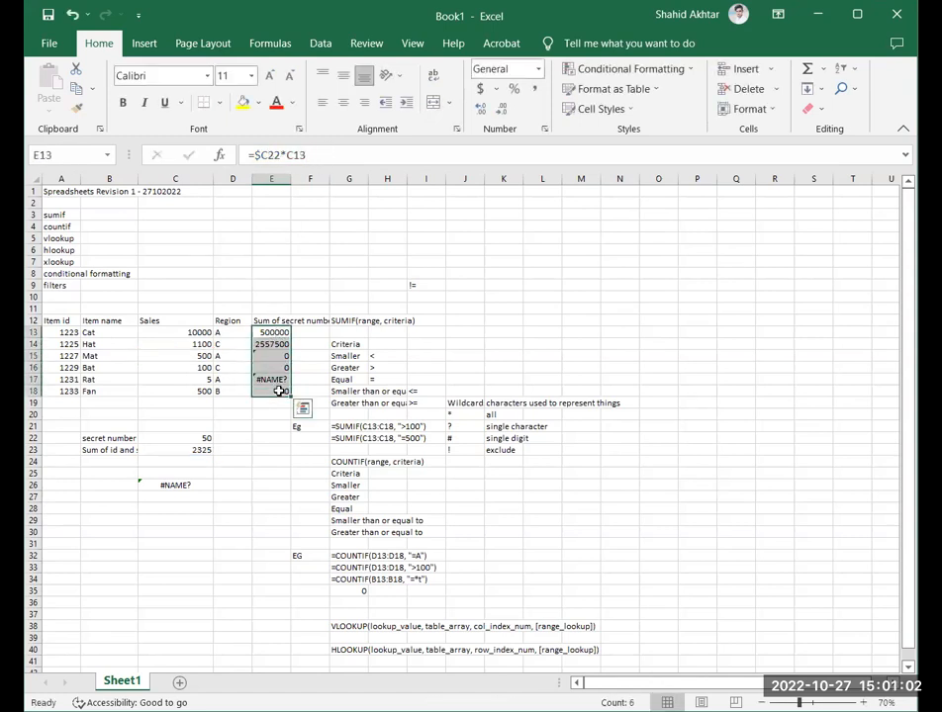
pyautogui.press('Delete')
pyautogui.click(232, 450)
pyautogui.click(193, 485)
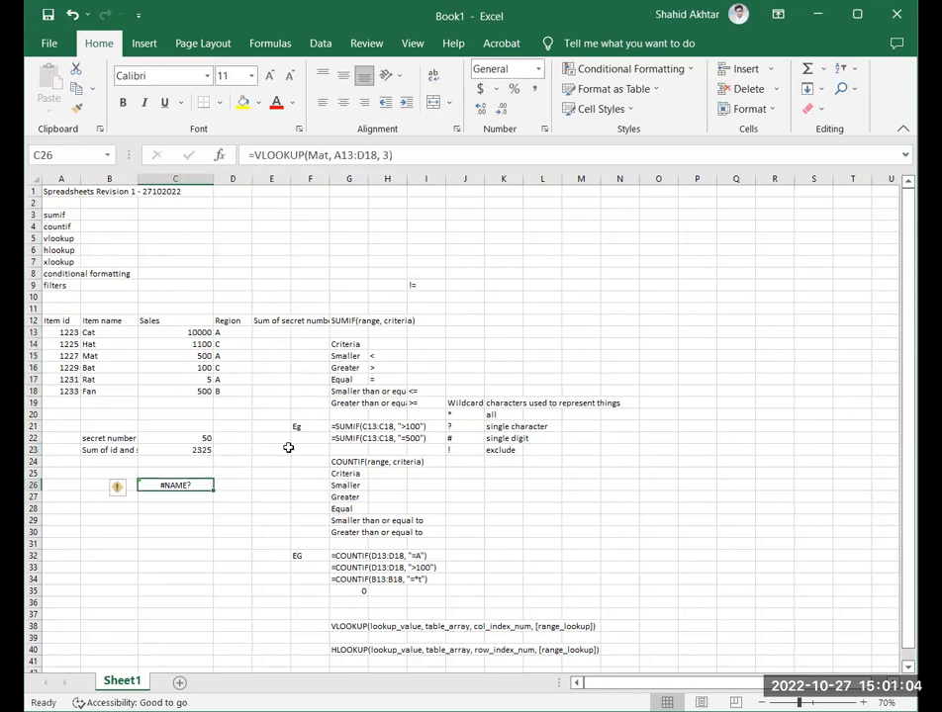
pyautogui.scroll(-2, 591, 497)
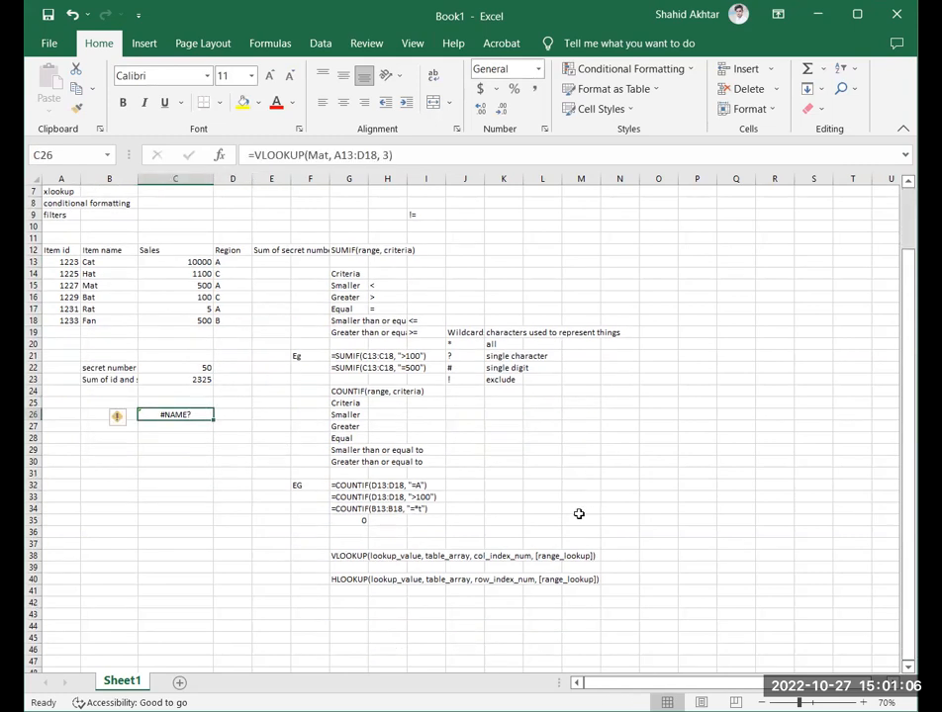
# Add an Addressing heading in J26 with the entries Absolute in J27 and Relative in J28.
pyautogui.click(579, 514)
pyautogui.click(467, 415)
pyautogui.click(471, 440)
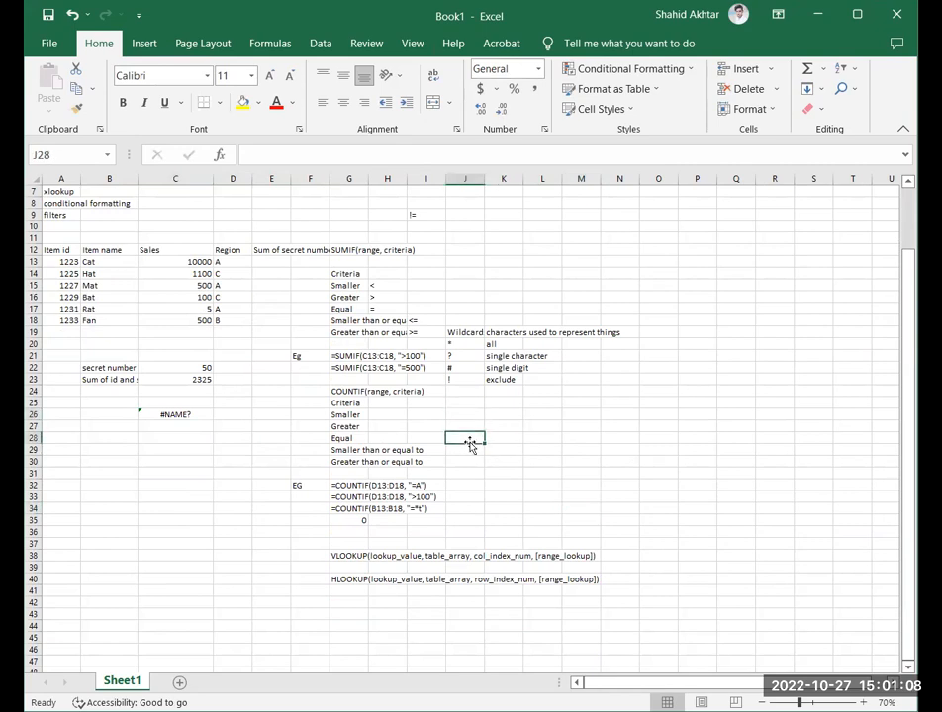
pyautogui.keyDown('ctrl'); pyautogui.scroll(1, 520, 507); pyautogui.keyUp('ctrl')
pyautogui.scroll(2, 554, 507)
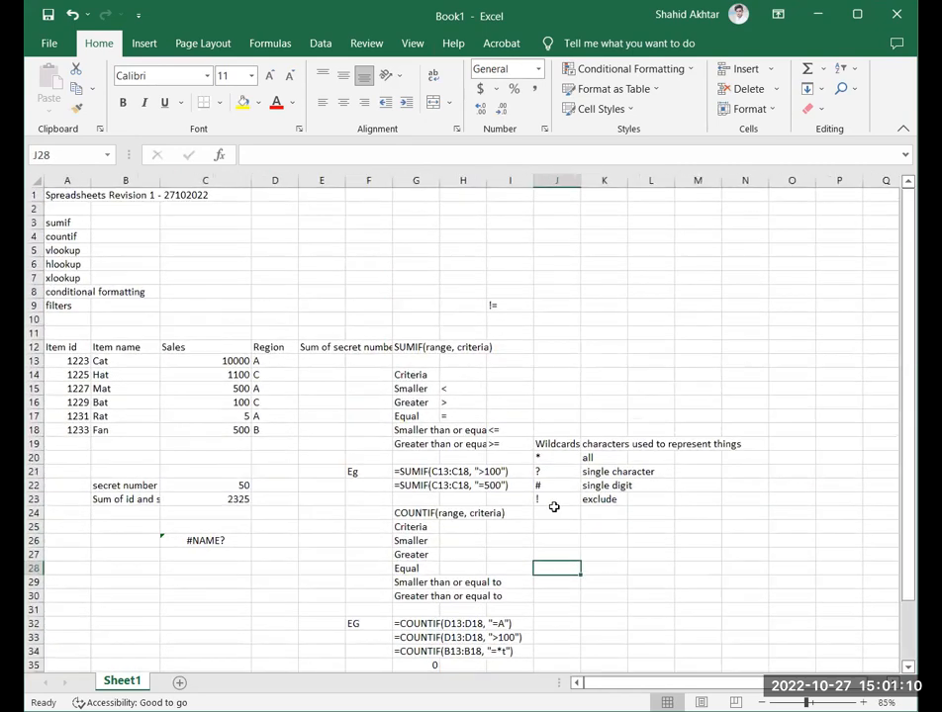
pyautogui.keyDown('ctrl'); pyautogui.scroll(2, 554, 506); pyautogui.keyUp('ctrl')
pyautogui.click(740, 491)
pyautogui.write('Absolute')
pyautogui.press('Return')
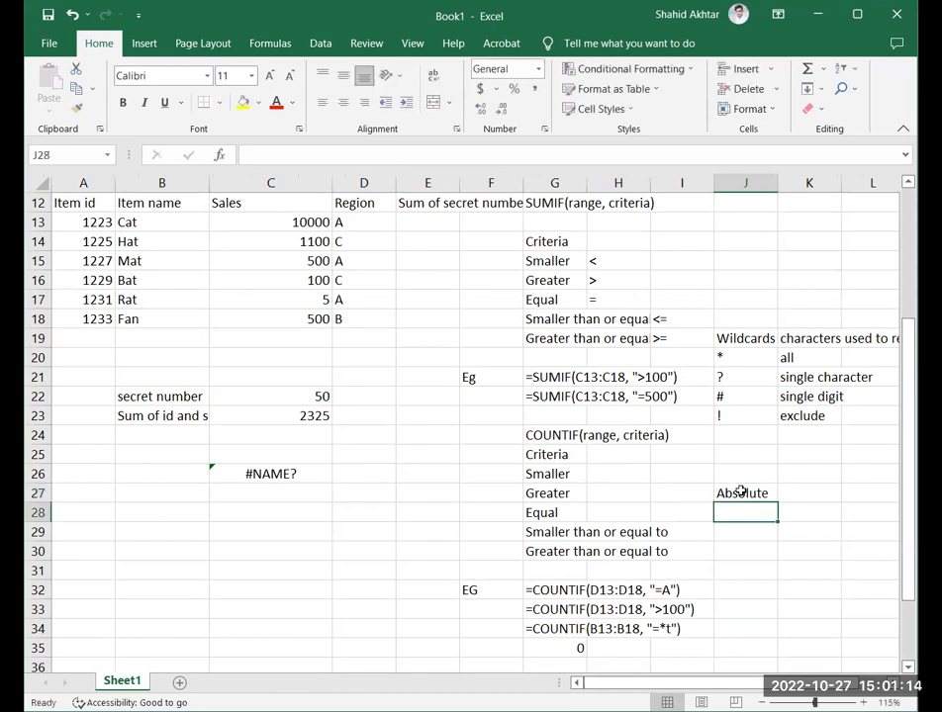
pyautogui.write('Rela')
pyautogui.write('tive')
pyautogui.click(755, 472)
pyautogui.write('Addressing')
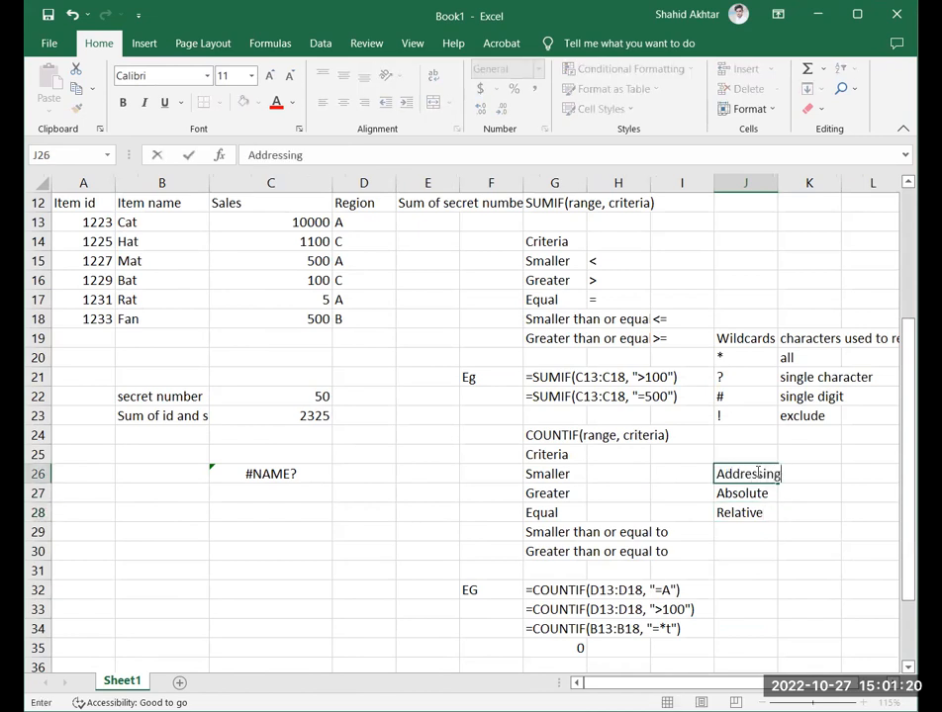
# Describe Absolute as "stays same" in K27 and Relative as "changes" in K28.
pyautogui.click(814, 499)
pyautogui.write('stays same')
pyautogui.press('Return')
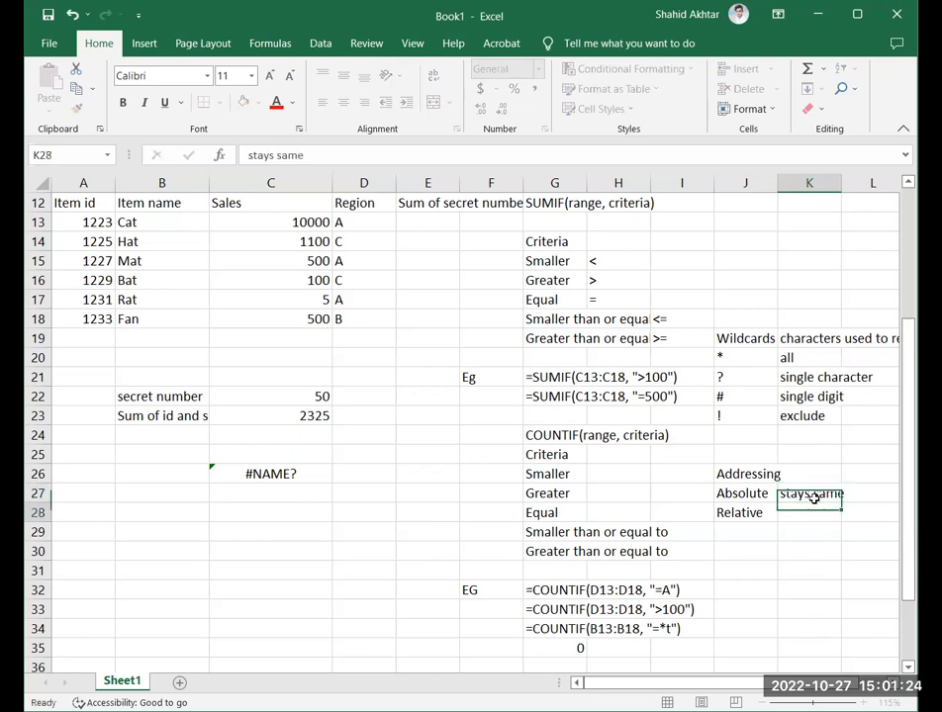
pyautogui.write('changes')
pyautogui.press('Return')
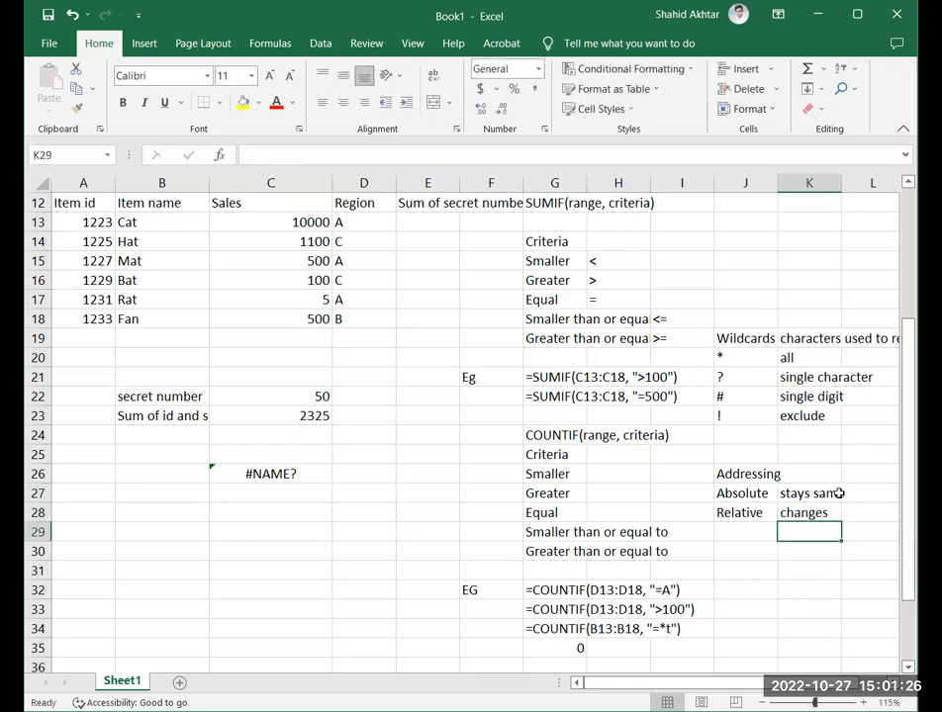
# Enter the label eg in L27 with the example references $A$B in M27 and AB in M28.
pyautogui.click(870, 488)
pyautogui.write('eg')
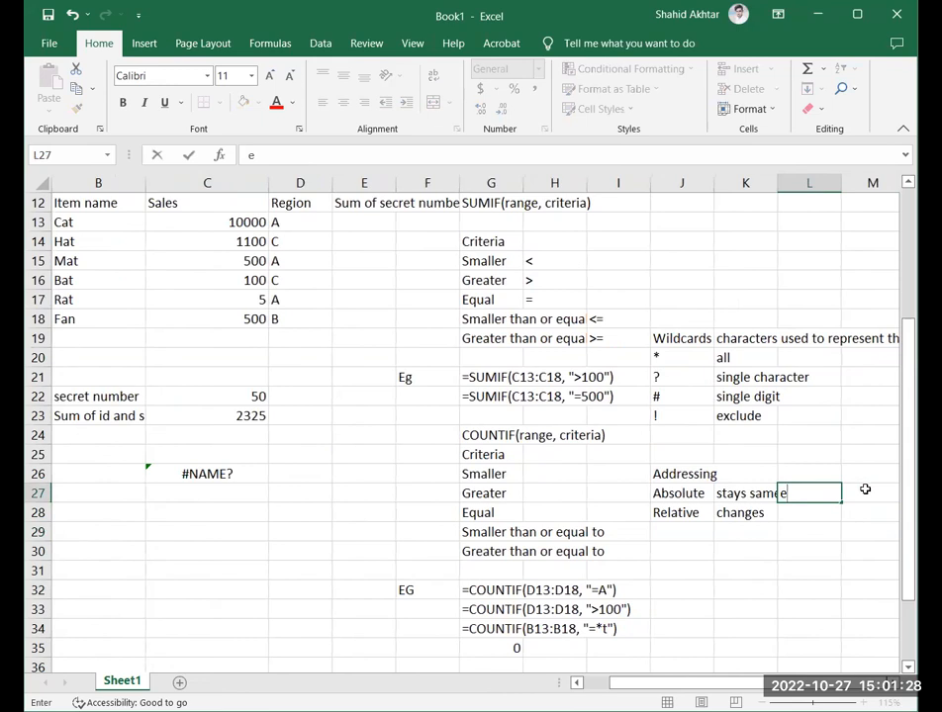
pyautogui.click(865, 489)
pyautogui.scroll(-1, 865, 489)
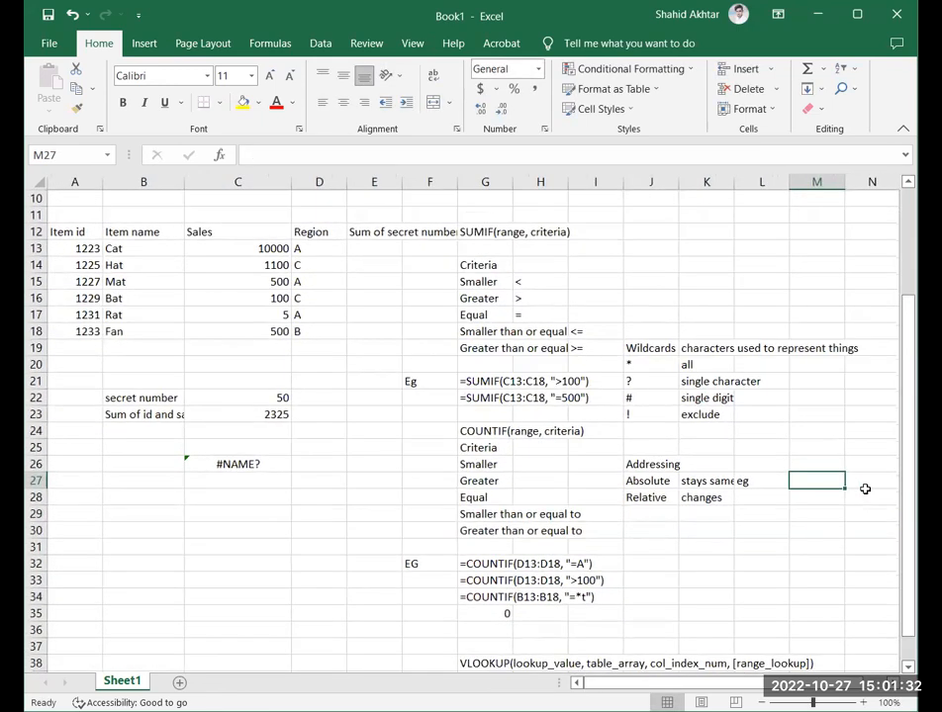
pyautogui.write('AB')
pyautogui.press('Left')
pyautogui.press('Left')
pyautogui.press('Right')
pyautogui.press('Right')
pyautogui.click(250, 156)
pyautogui.write('$')
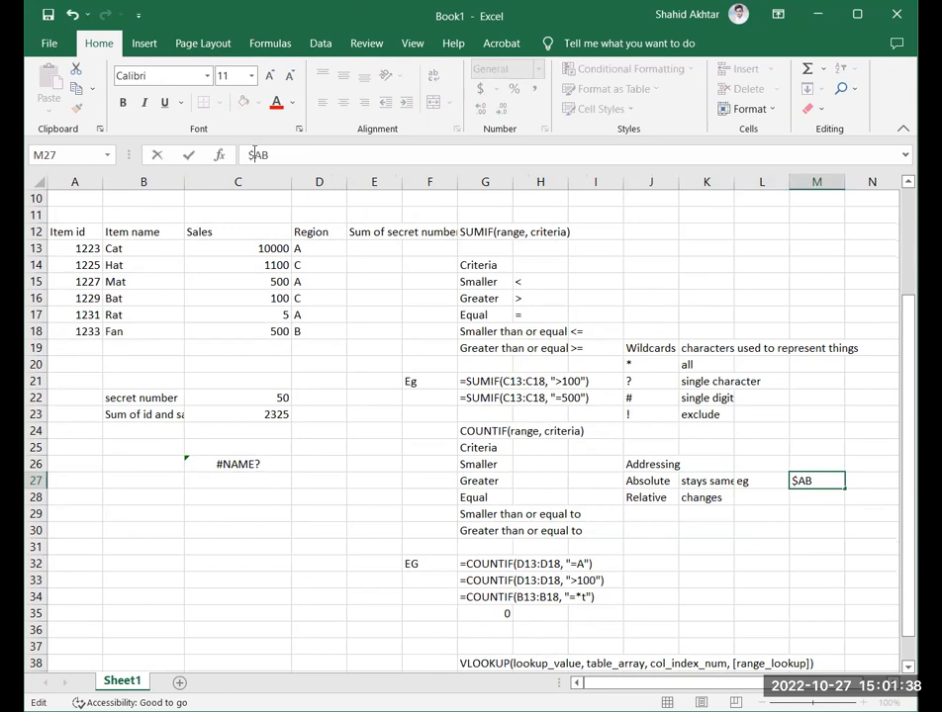
pyautogui.press('Delete')
pyautogui.write('$')
pyautogui.press('Left')
pyautogui.write('A')
pyautogui.press('Return')
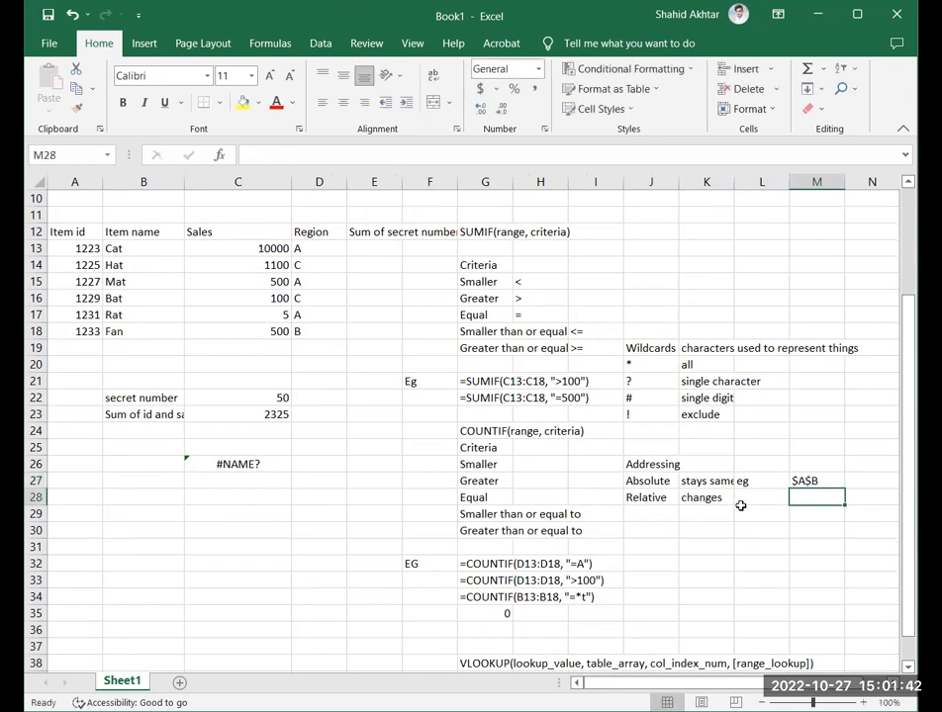
pyautogui.write('AB')
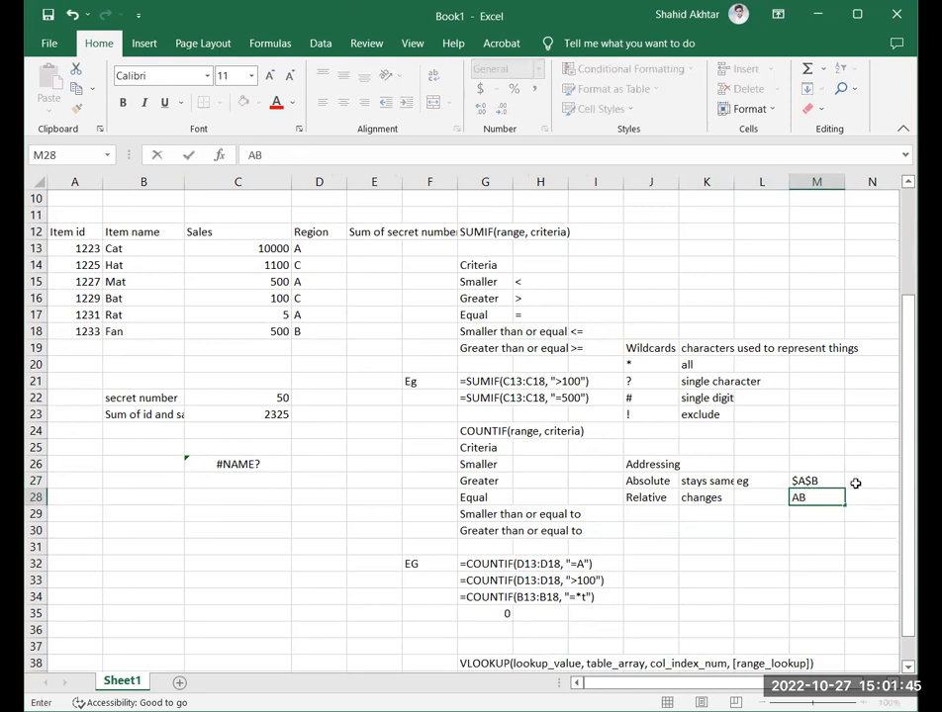
# Enter the partly absolute reference examples $AB in N27 and A$B in O27.
pyautogui.click(854, 483)
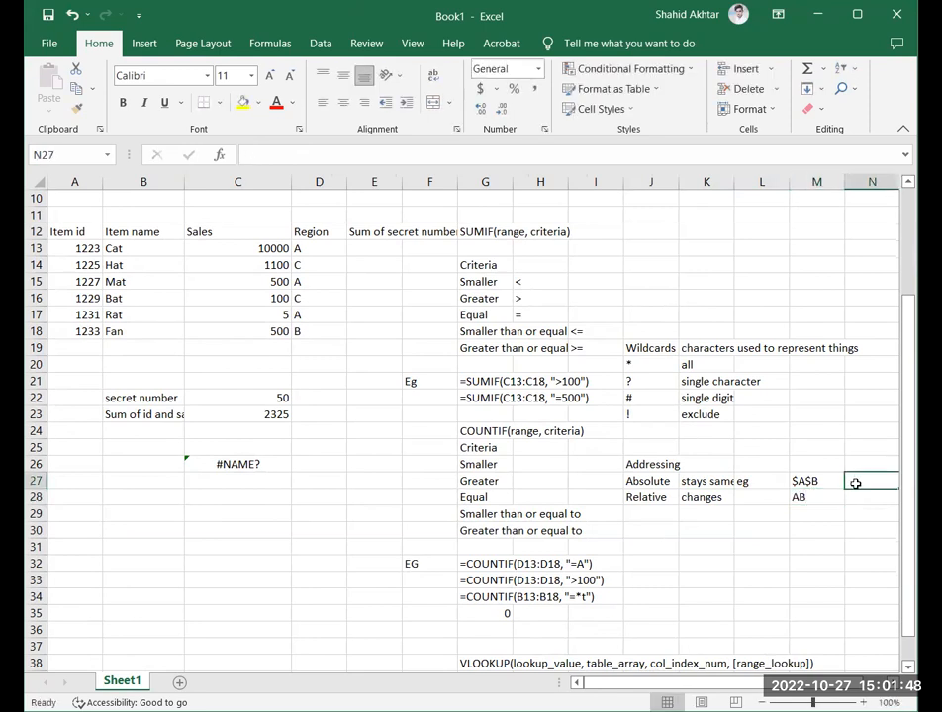
pyautogui.write('$')
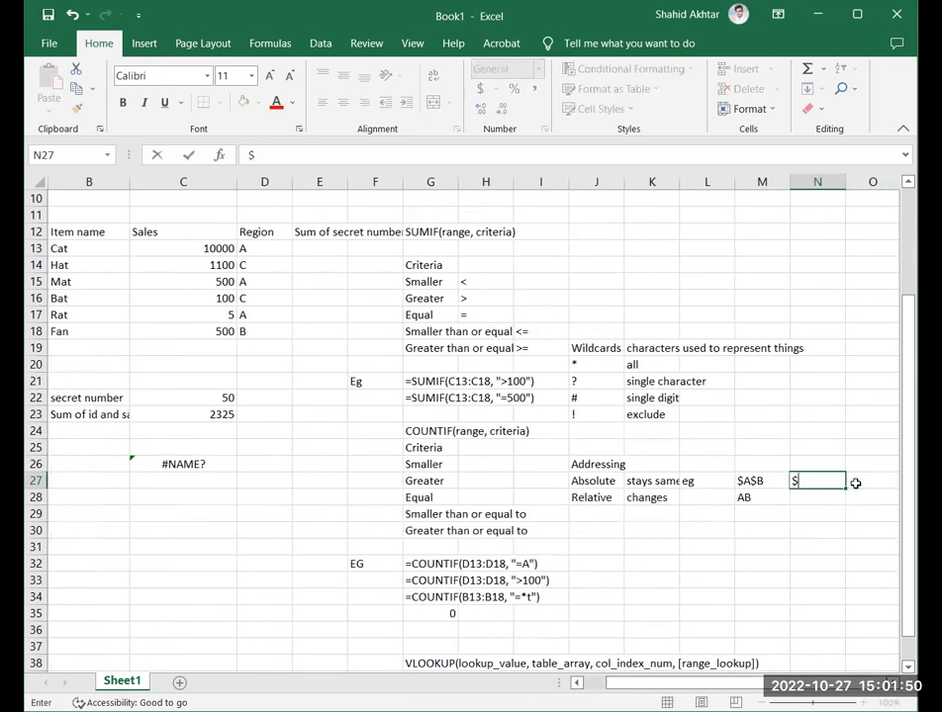
pyautogui.write('AB')
pyautogui.press('Return')
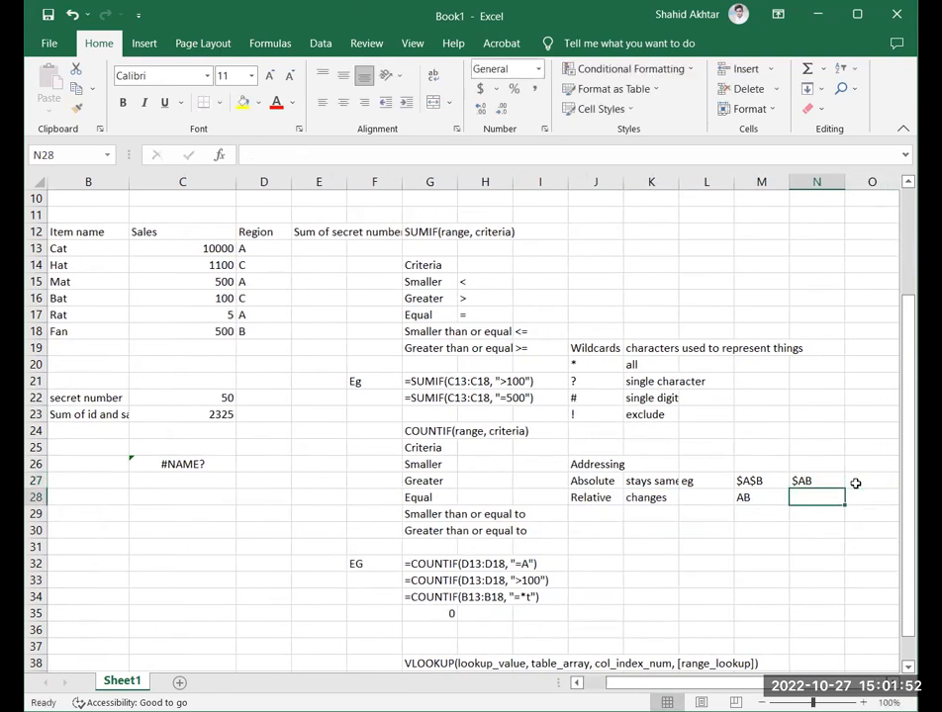
pyautogui.click(855, 483)
pyautogui.write('A')
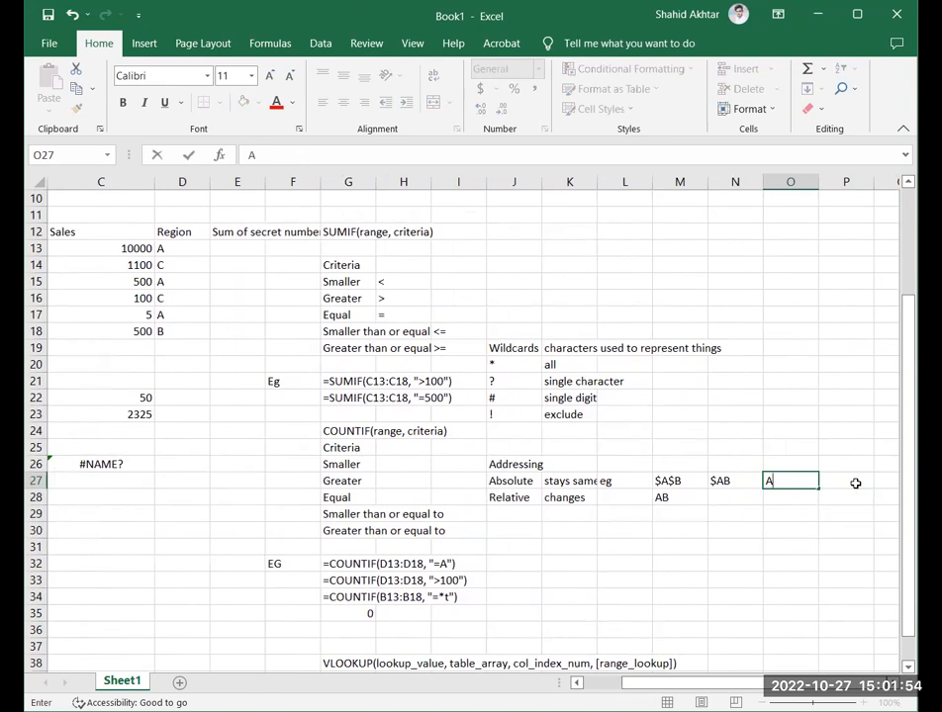
pyautogui.write('$B')
pyautogui.press('Return')
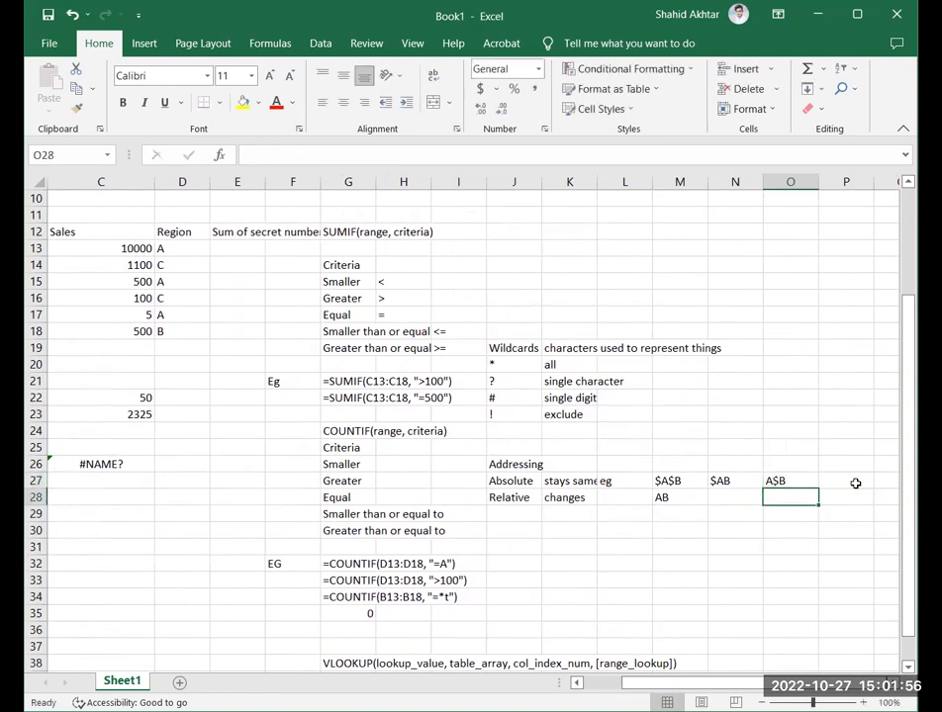
# Examine the secret number in C22 and the Sales values in C13:C18 alongside the empty sum column.
pyautogui.scroll(-1, 516, 488)
pyautogui.scroll(-2, 108, 477)
pyautogui.scroll(4, 109, 479)
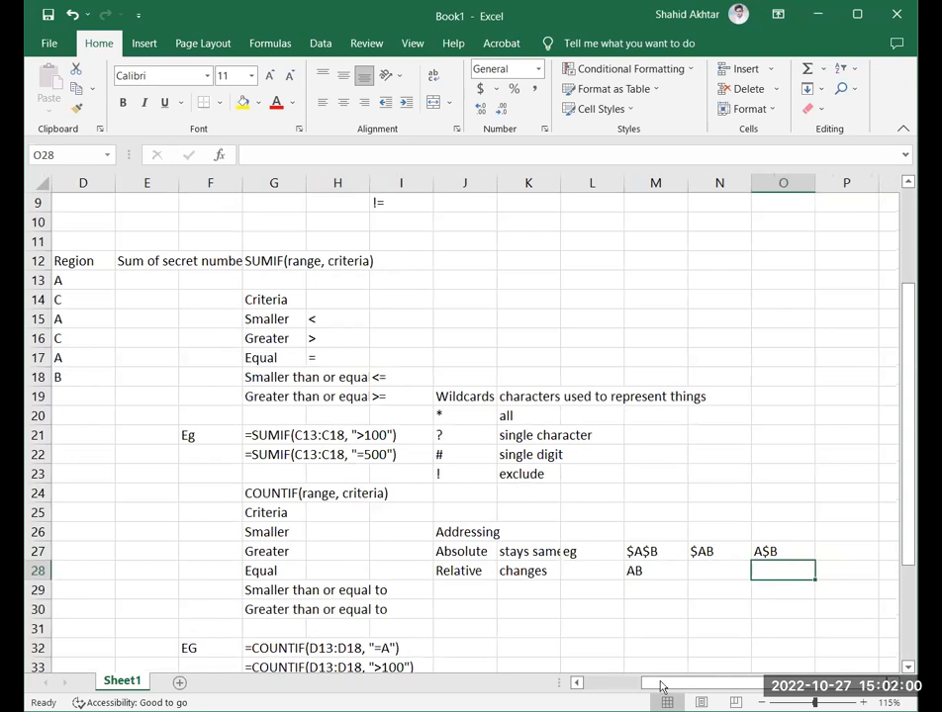
pyautogui.moveTo(673, 682); pyautogui.dragTo(579, 690)
pyautogui.click(280, 313)
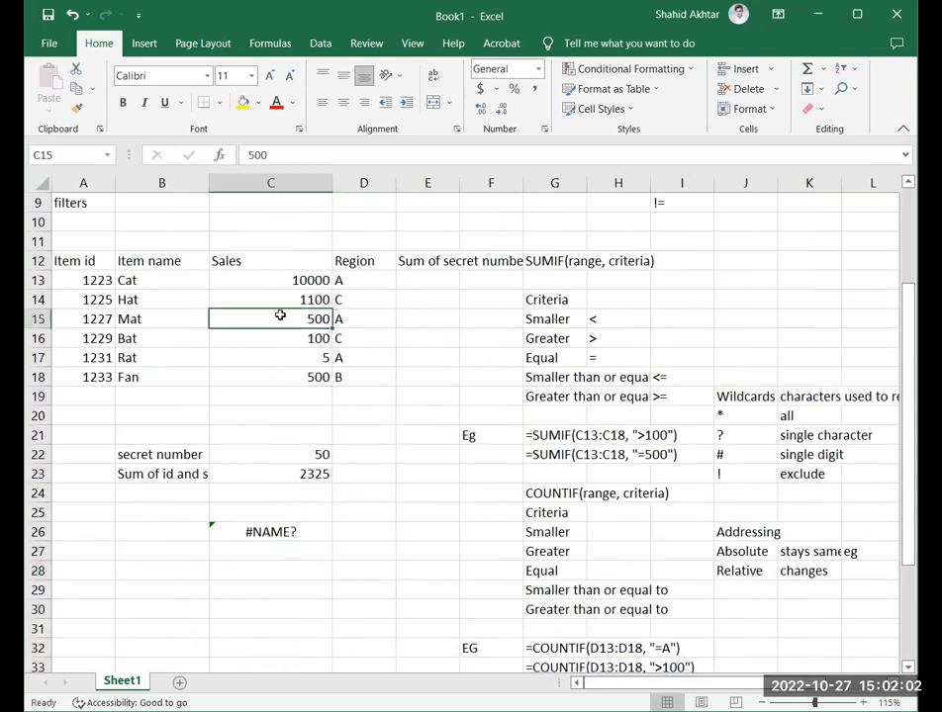
pyautogui.click(429, 275)
pyautogui.scroll(-1, 430, 275)
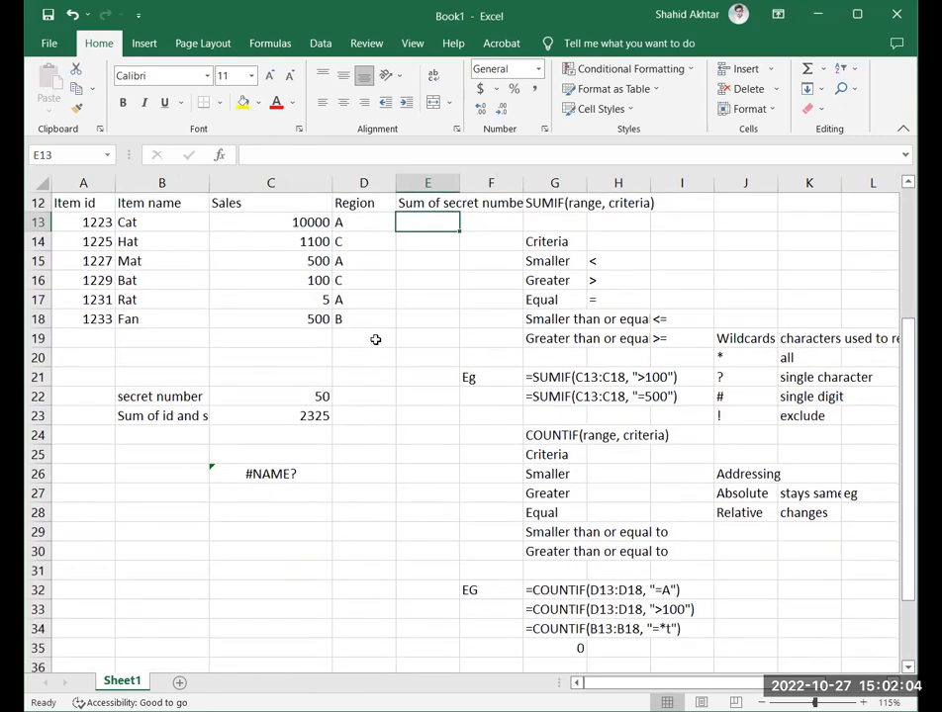
pyautogui.scroll(1, 311, 381)
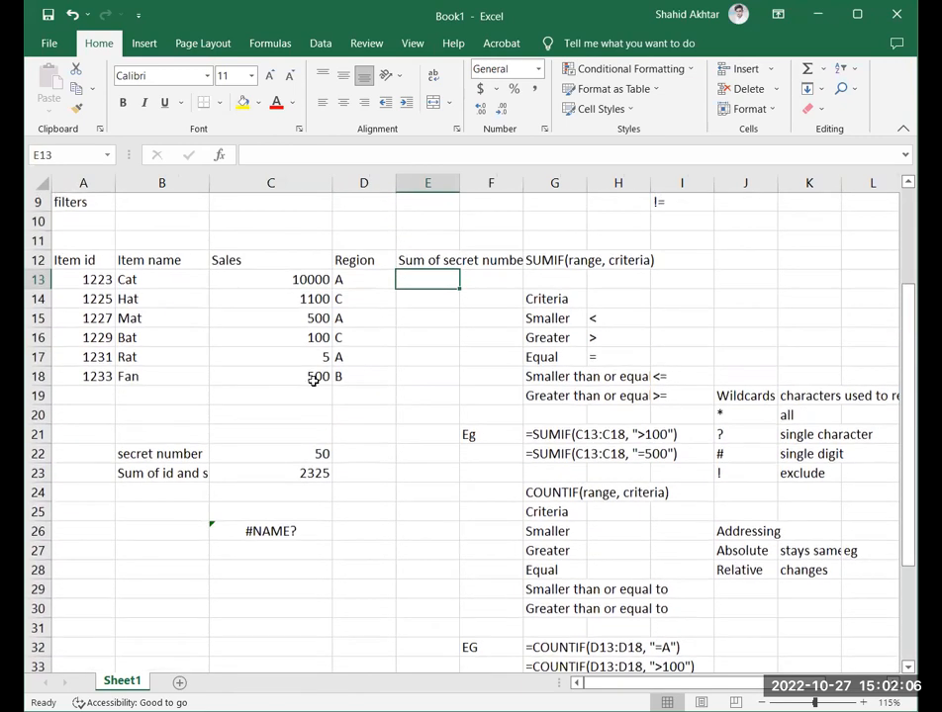
pyautogui.click(253, 455)
pyautogui.moveTo(311, 282); pyautogui.dragTo(311, 377)
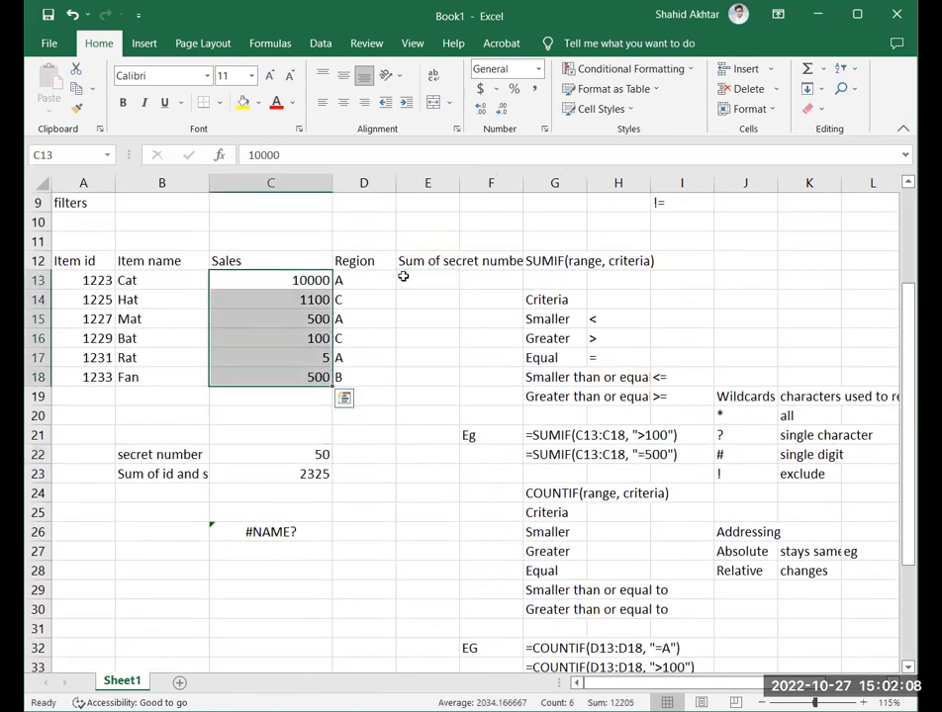
# Build the formula =C22+C13 in E13, adding the secret number to the Cat item's sales.
pyautogui.click(421, 273)
pyautogui.write('=')
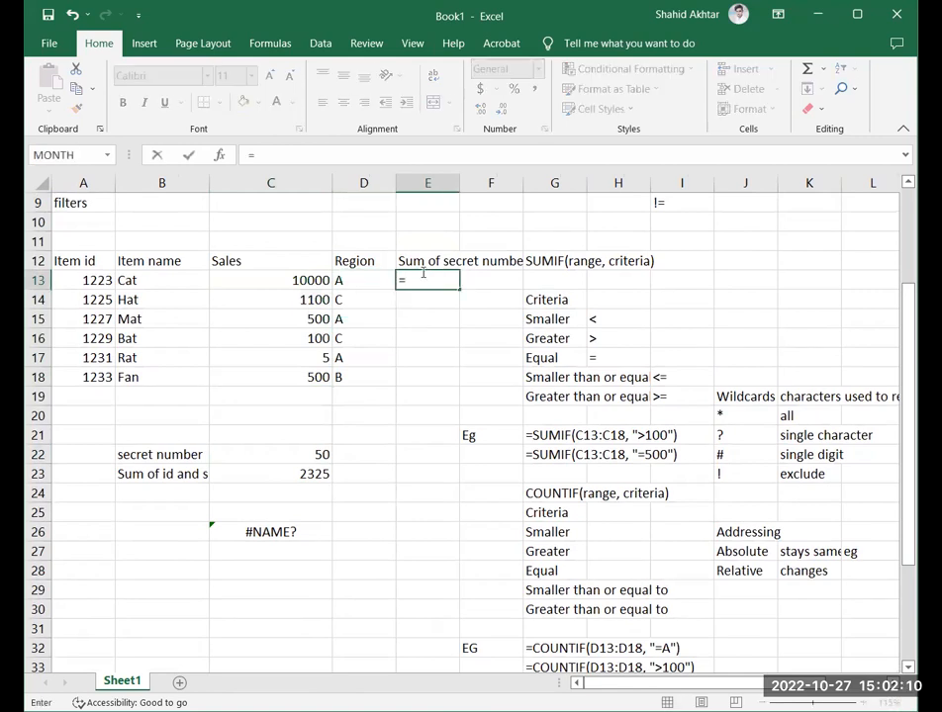
pyautogui.write('5')
pyautogui.press('BackSpace')
pyautogui.click(305, 451)
pyautogui.write('+')
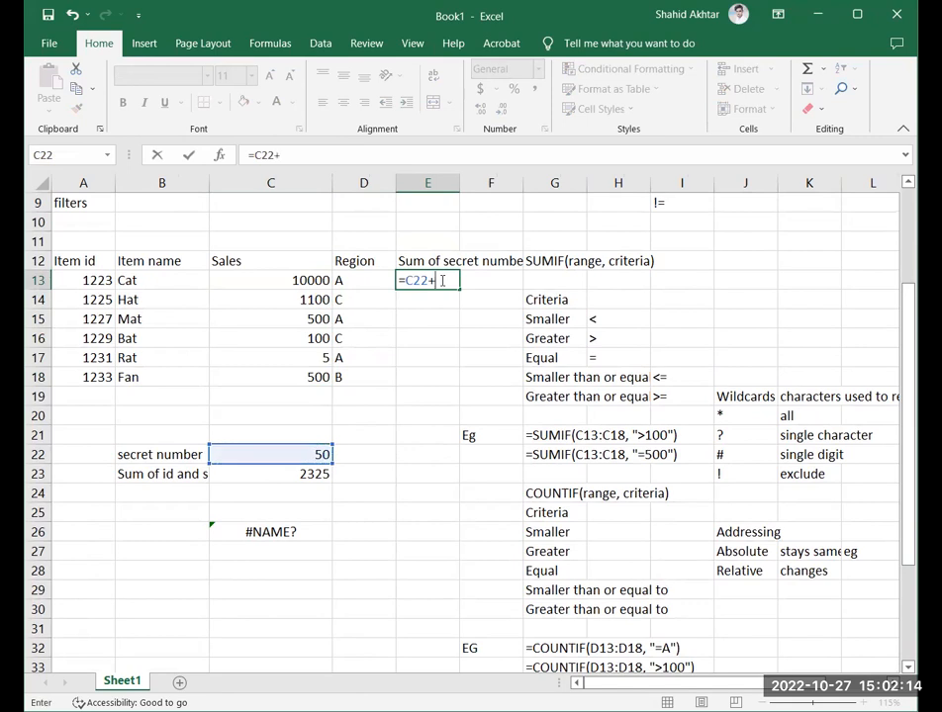
pyautogui.moveTo(297, 277)
pyautogui.mouseDown()
pyautogui.moveTo(301, 303)
pyautogui.moveTo(303, 280)
pyautogui.mouseUp()
# Make the secret number reference absolute so E13 reads =$C$22+C13, and fill the formula down to E18.
pyautogui.click(414, 281)
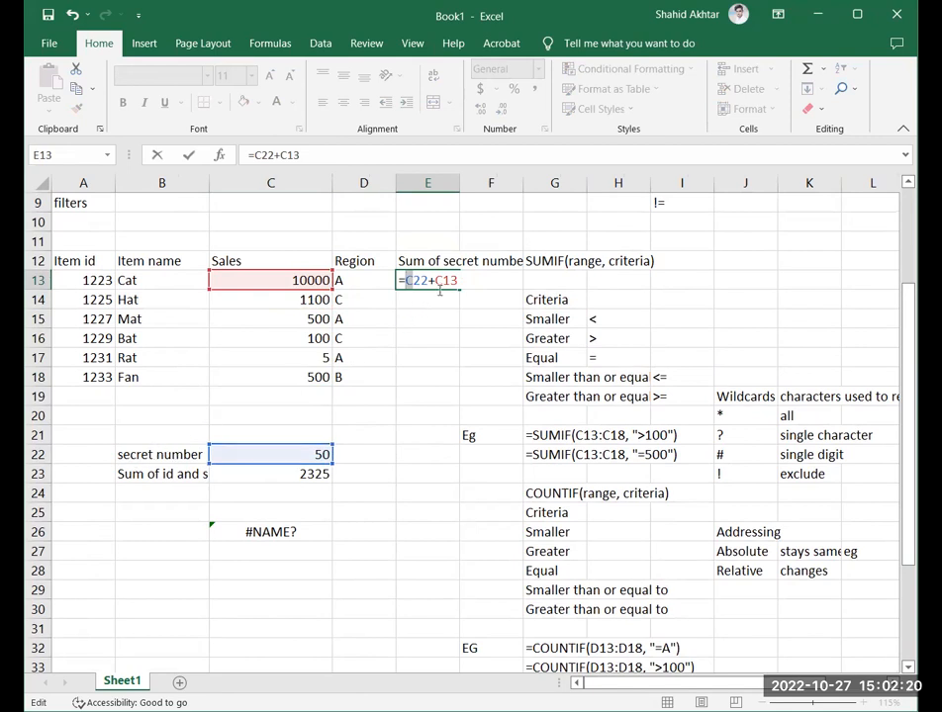
pyautogui.click(255, 155)
pyautogui.write('$')
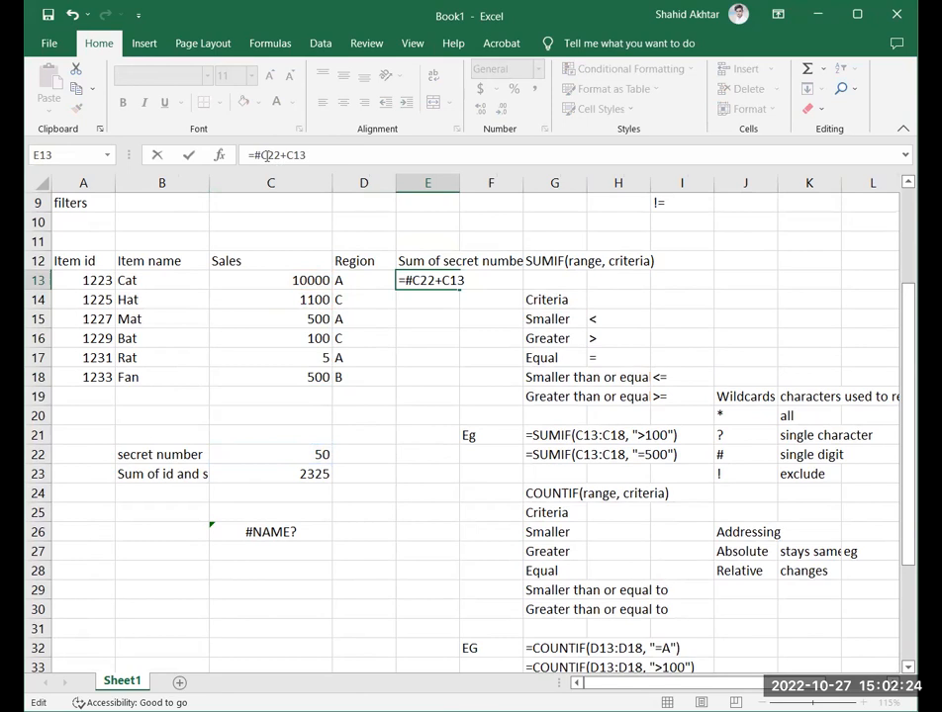
pyautogui.press('BackSpace')
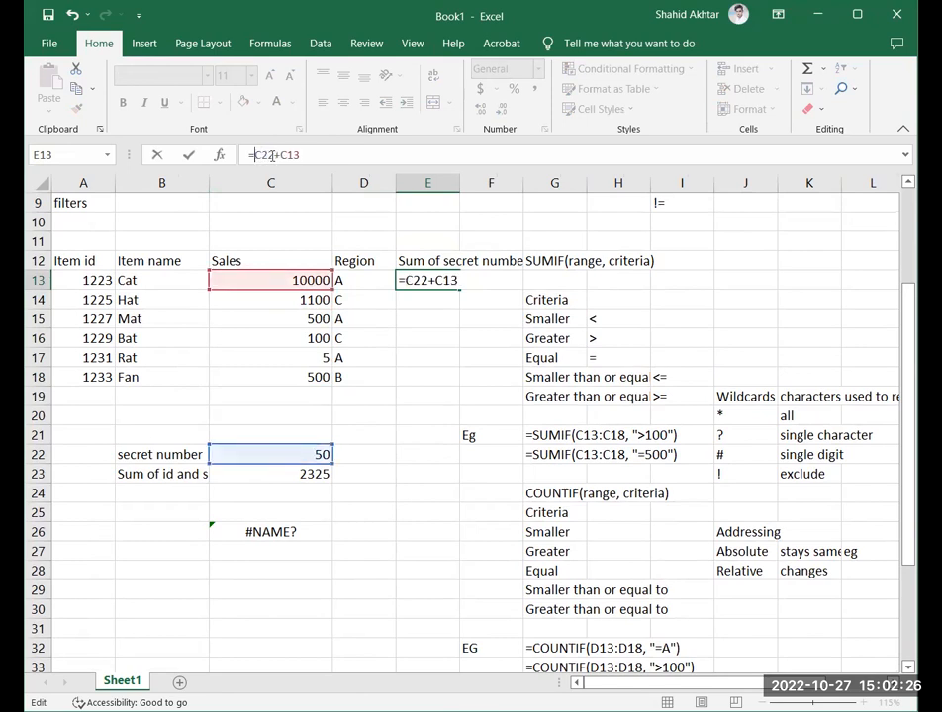
pyautogui.write('$C')
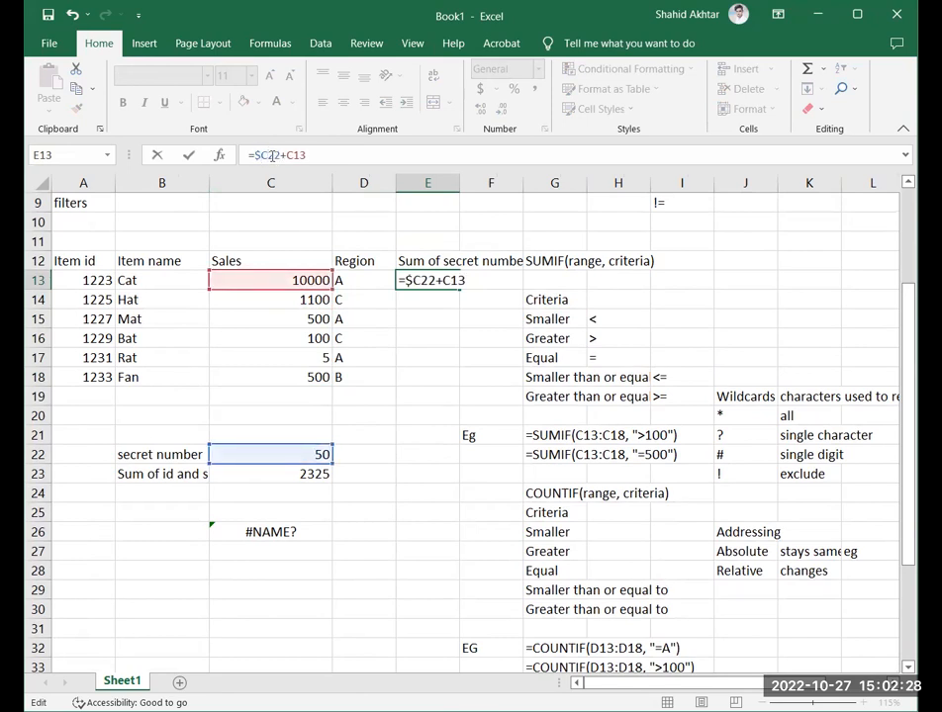
pyautogui.write('$')
pyautogui.press('Return')
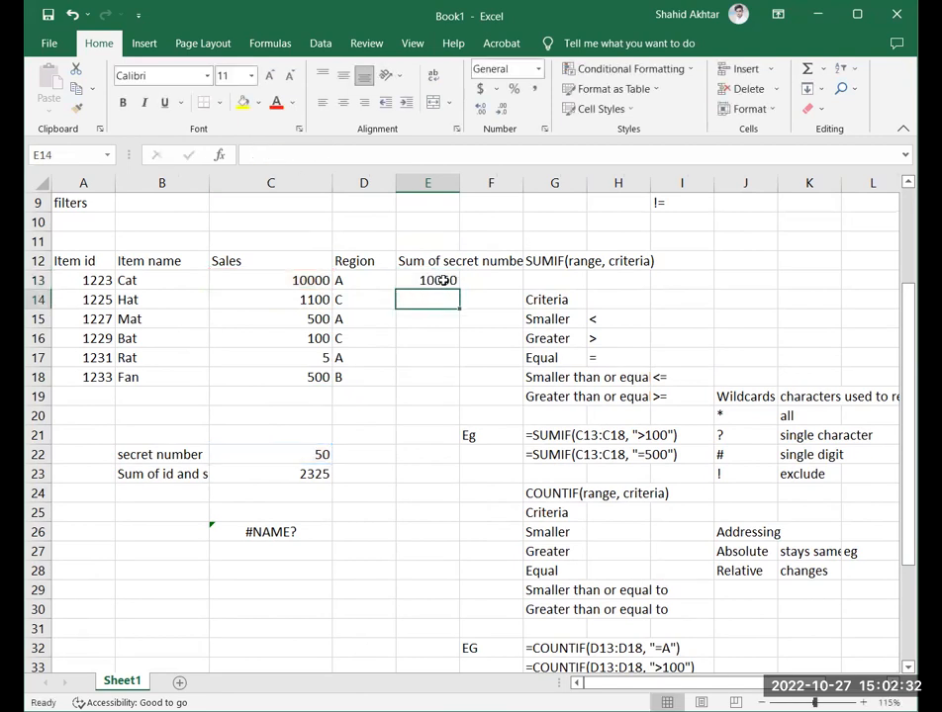
pyautogui.click(447, 280)
pyautogui.moveTo(459, 290); pyautogui.dragTo(454, 389)
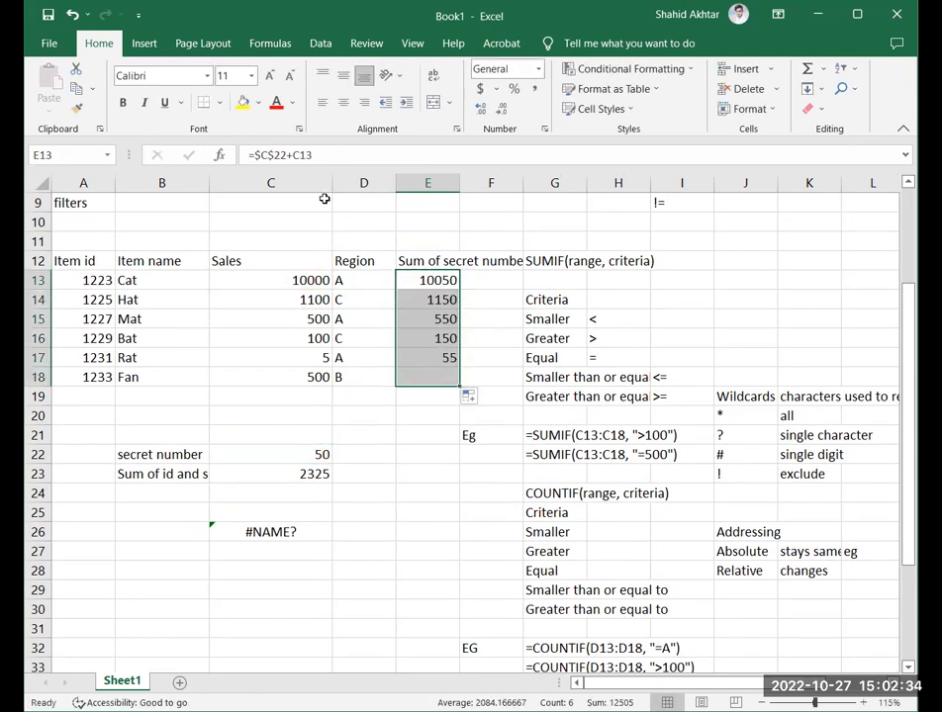
# Check the filled formulas in E14:E18, comparing the absolute secret number reference with the relative sales reference.
pyautogui.click(433, 317)
pyautogui.click(441, 339)
pyautogui.click(442, 357)
pyautogui.click(441, 377)
pyautogui.click(294, 155)
pyautogui.click(437, 338)
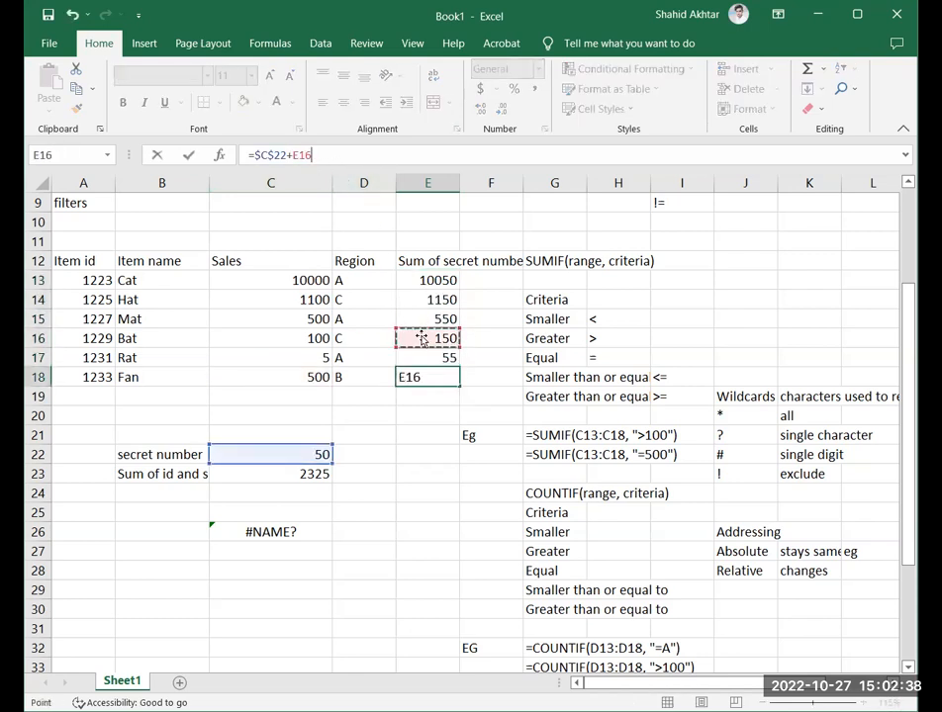
pyautogui.press('Escape')
pyautogui.click(438, 321)
pyautogui.click(443, 339)
pyautogui.click(440, 377)
pyautogui.click(441, 319)
pyautogui.click(441, 337)
pyautogui.click(440, 299)
pyautogui.click(436, 338)
pyautogui.click(440, 298)
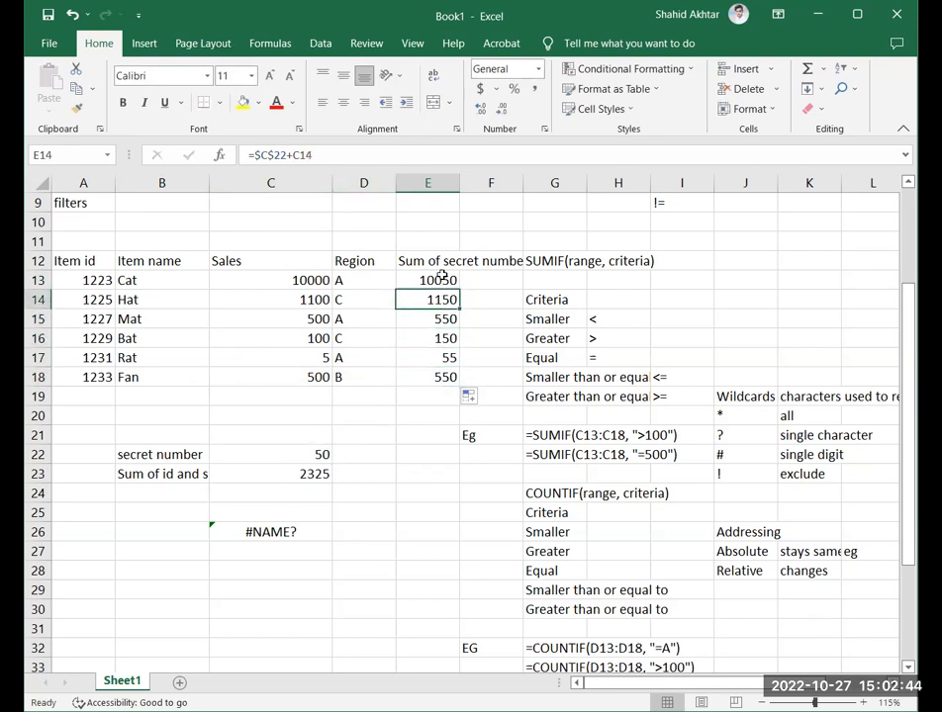
# Enter the heading "Naming a range" in G45, below the HLOOKUP syntax.
pyautogui.click(489, 354)
pyautogui.scroll(-3, 489, 354)
pyautogui.scroll(-4, 488, 347)
pyautogui.scroll(5, 318, 347)
pyautogui.scroll(-8, 317, 348)
pyautogui.scroll(3, 350, 407)
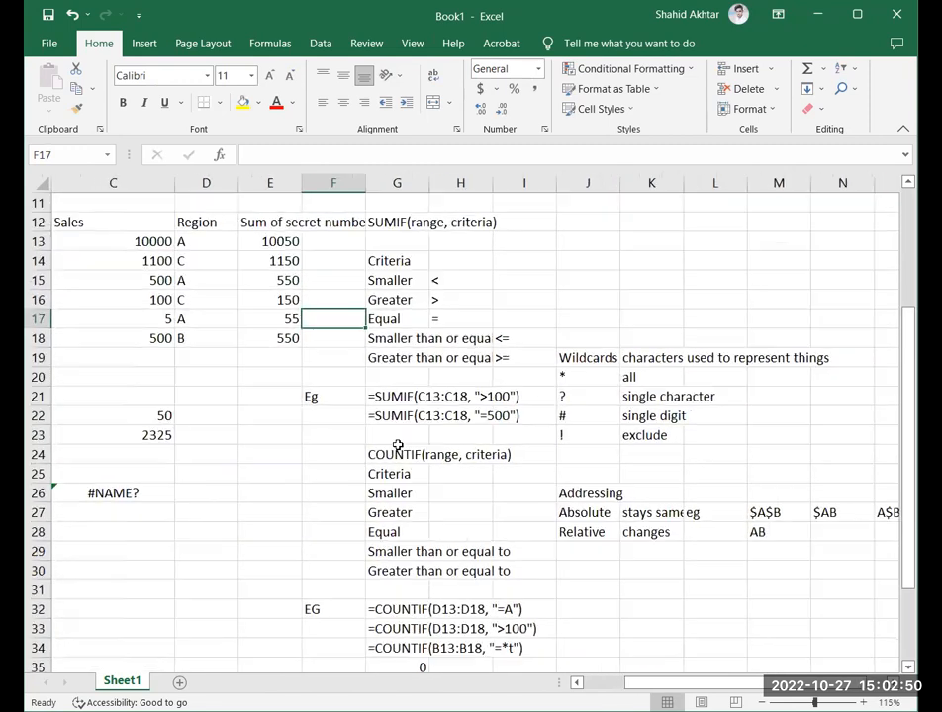
pyautogui.scroll(-8, 398, 440)
pyautogui.click(399, 401)
pyautogui.write('Nami')
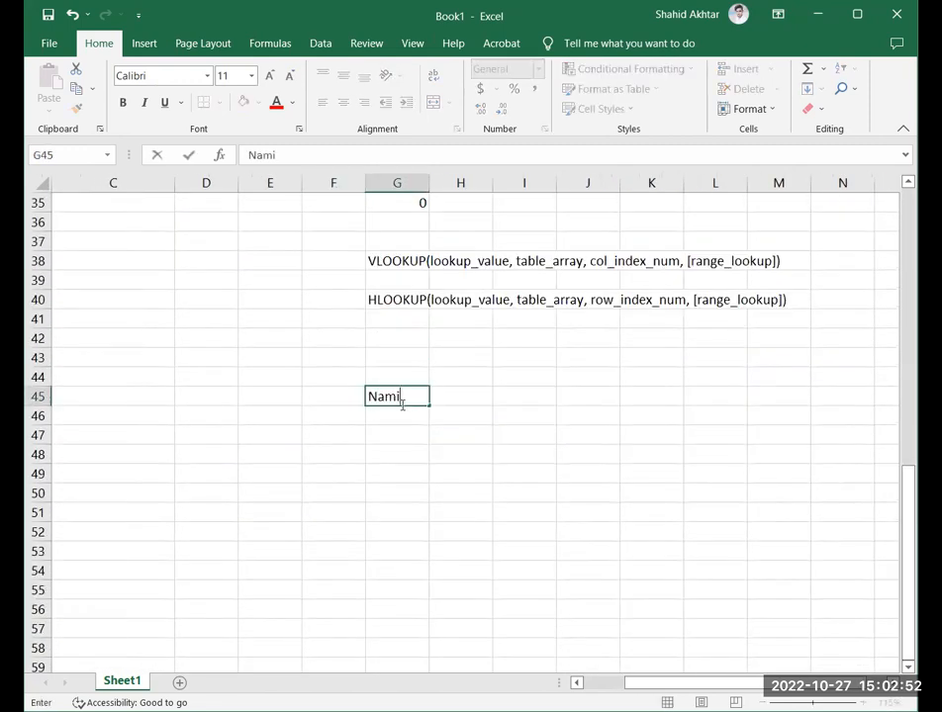
pyautogui.write('ng a rang')
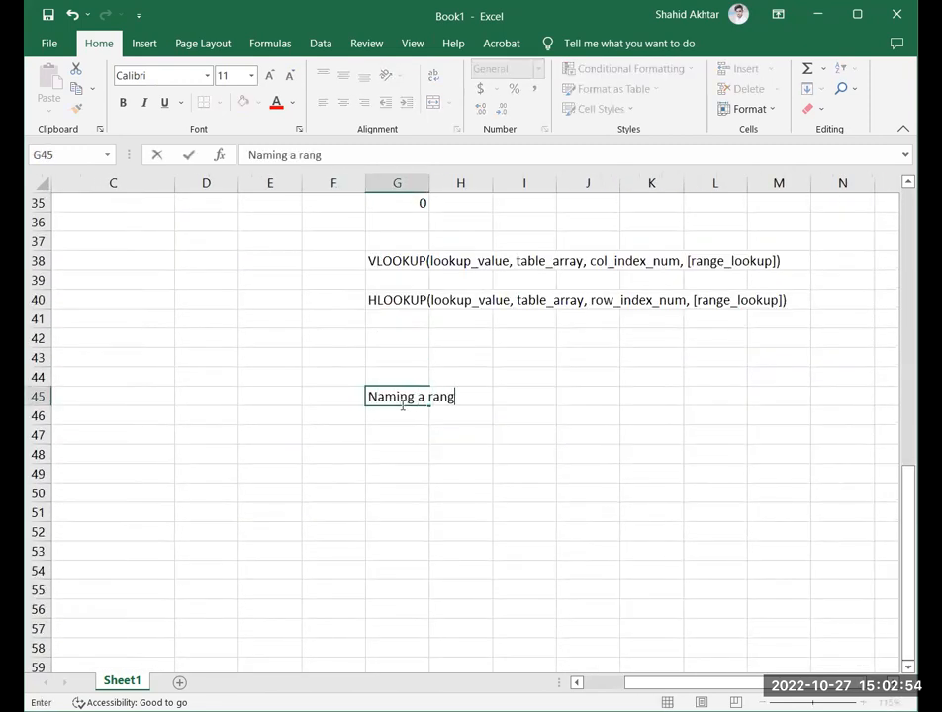
pyautogui.write('e')
pyautogui.click(292, 381)
# Define the workbook-scope name Sales for the range C13:C18.
pyautogui.scroll(-4, 247, 368)
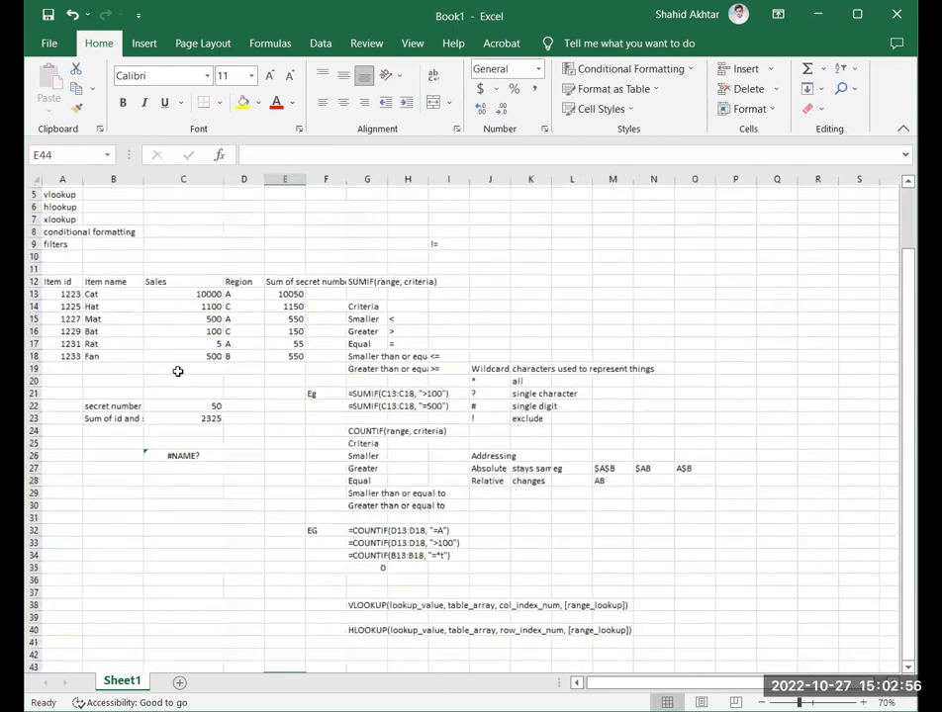
pyautogui.moveTo(159, 295); pyautogui.dragTo(160, 340)
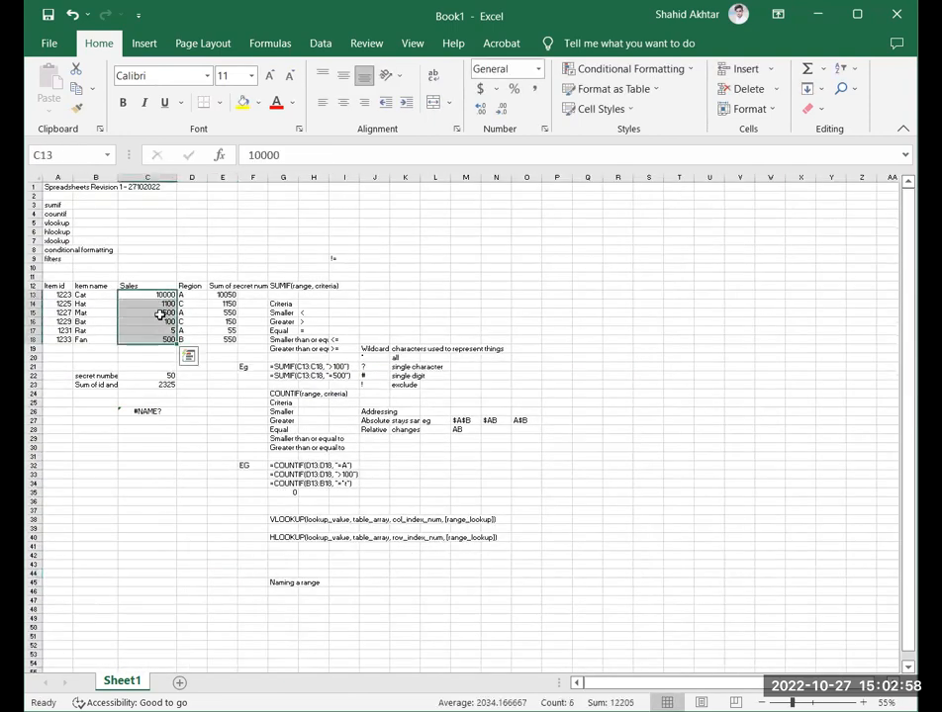
pyautogui.rightClick(161, 315)
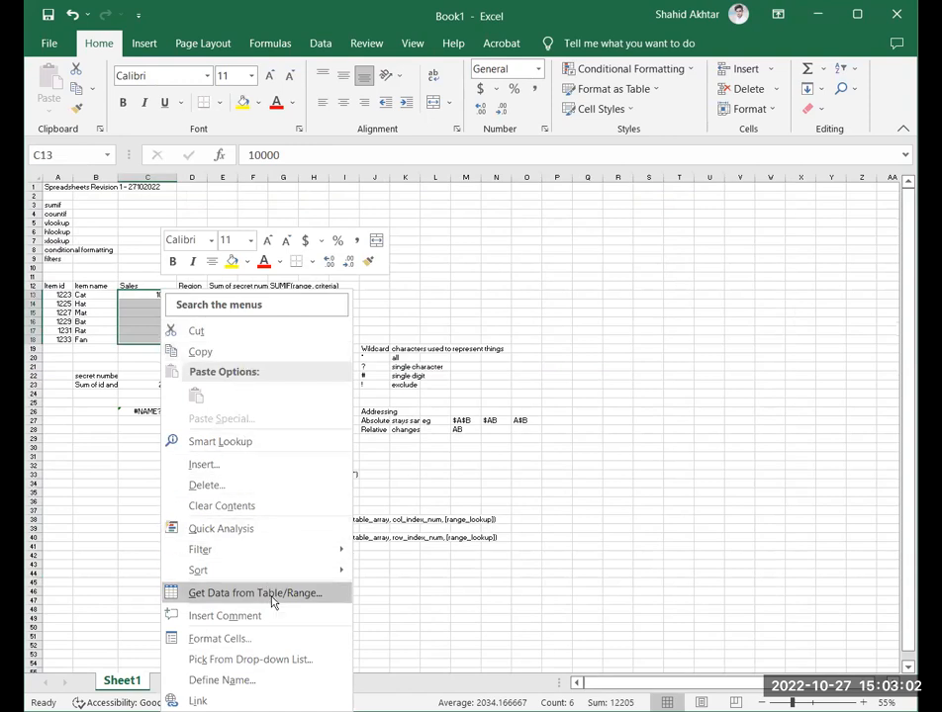
pyautogui.click(264, 680)
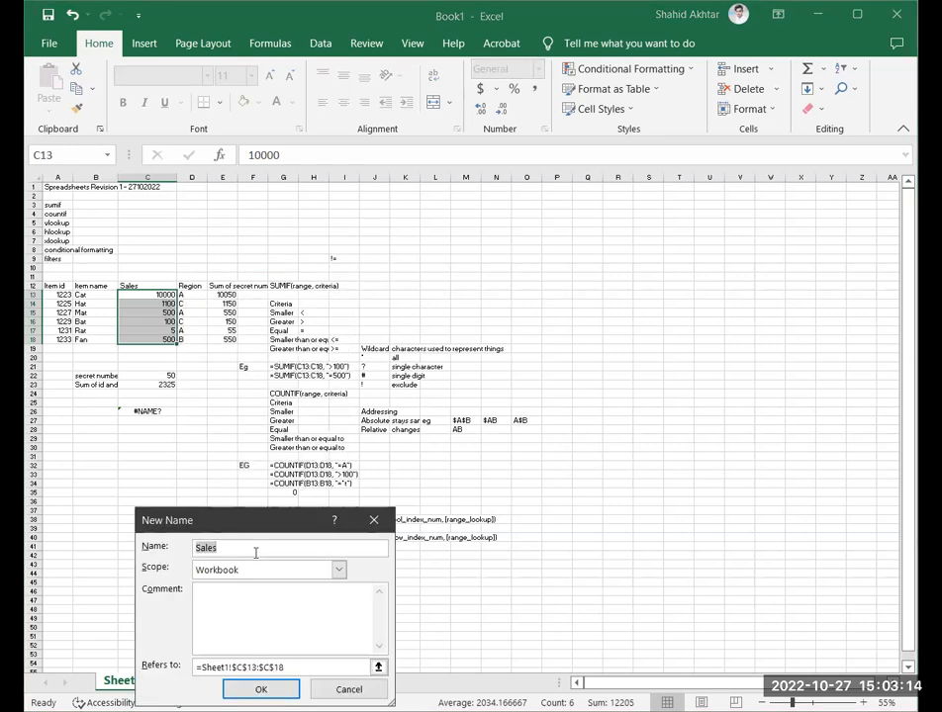
pyautogui.click(274, 690)
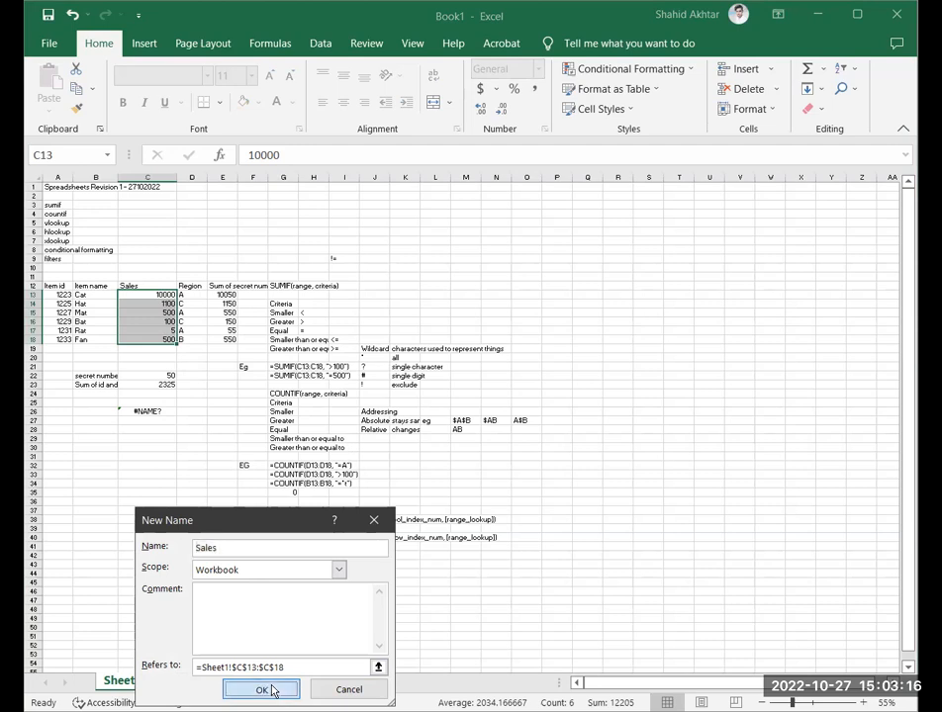
pyautogui.click(168, 420)
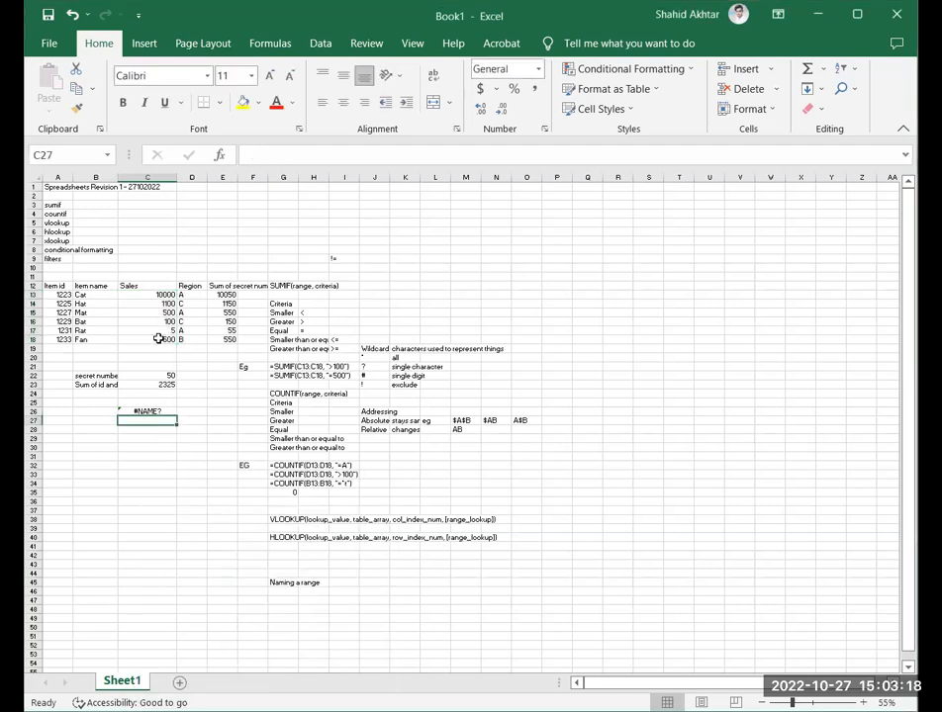
pyautogui.scroll(3, 158, 339)
pyautogui.click(211, 295)
pyautogui.click(213, 278)
pyautogui.scroll(-3, 214, 292)
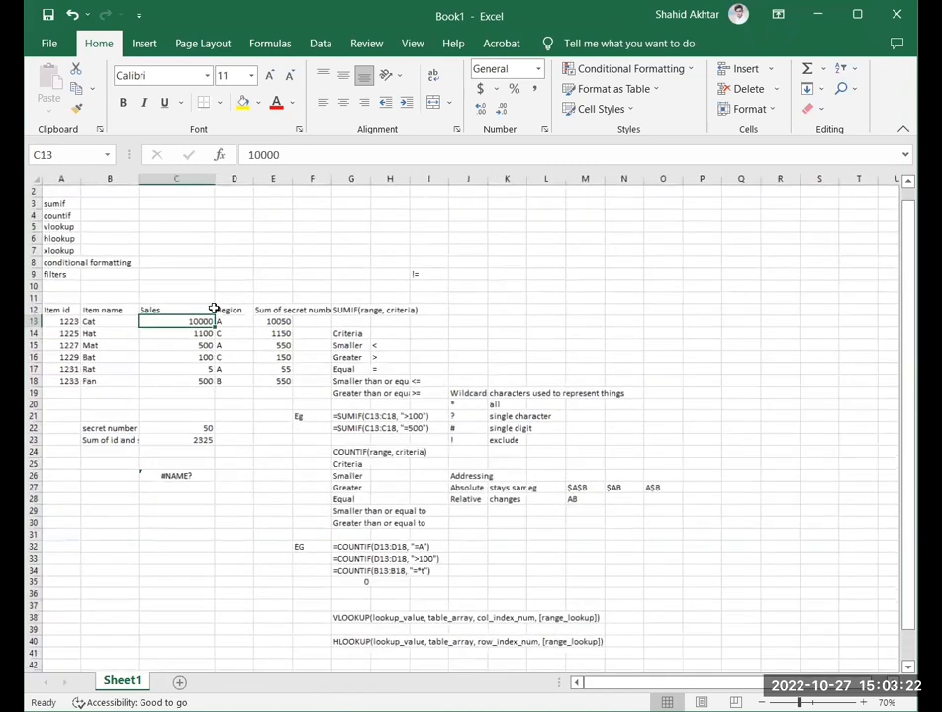
pyautogui.click(232, 272)
pyautogui.click(189, 270)
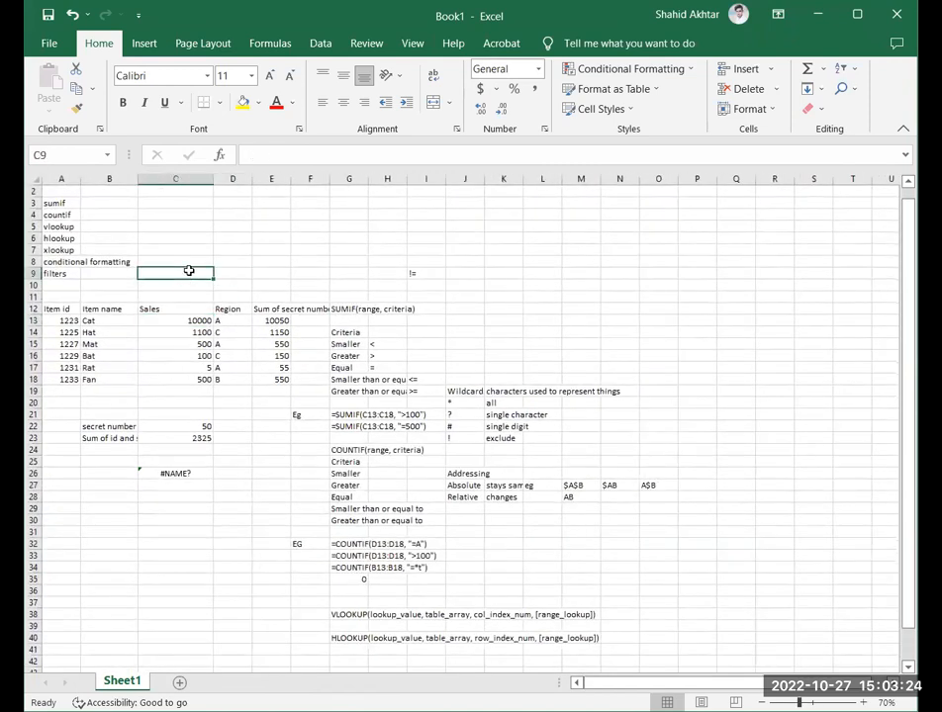
# Add the label Total in B19, below the last item name.
pyautogui.click(115, 387)
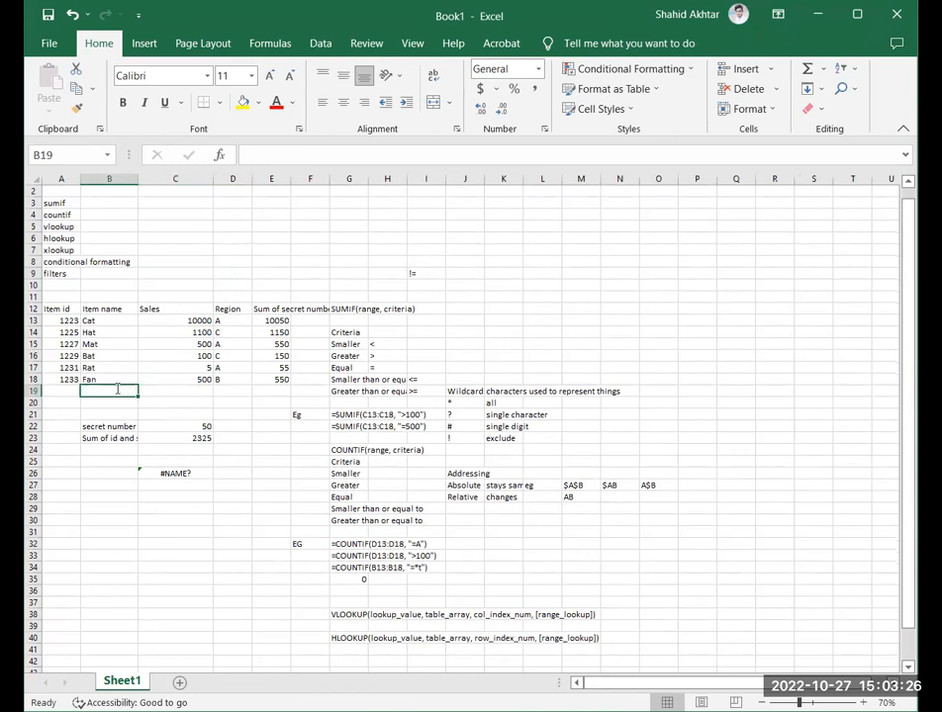
pyautogui.doubleClick(117, 389)
pyautogui.press('Escape')
pyautogui.write('Total')
# Total the sales in C19 with the formula =SUM(Sales), using the named range.
pyautogui.click(170, 393)
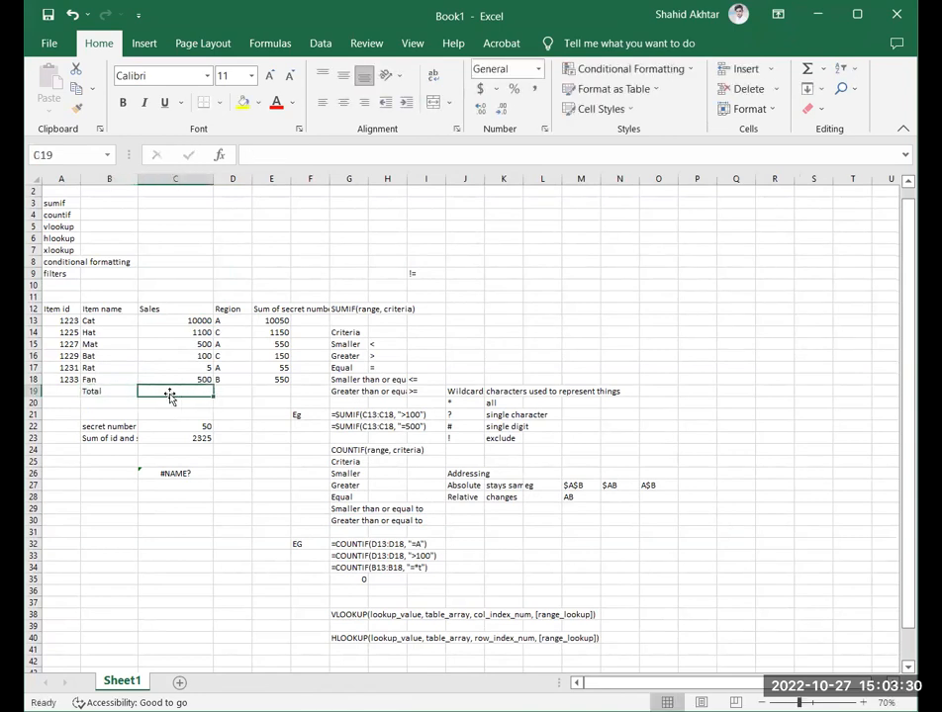
pyautogui.write('=s')
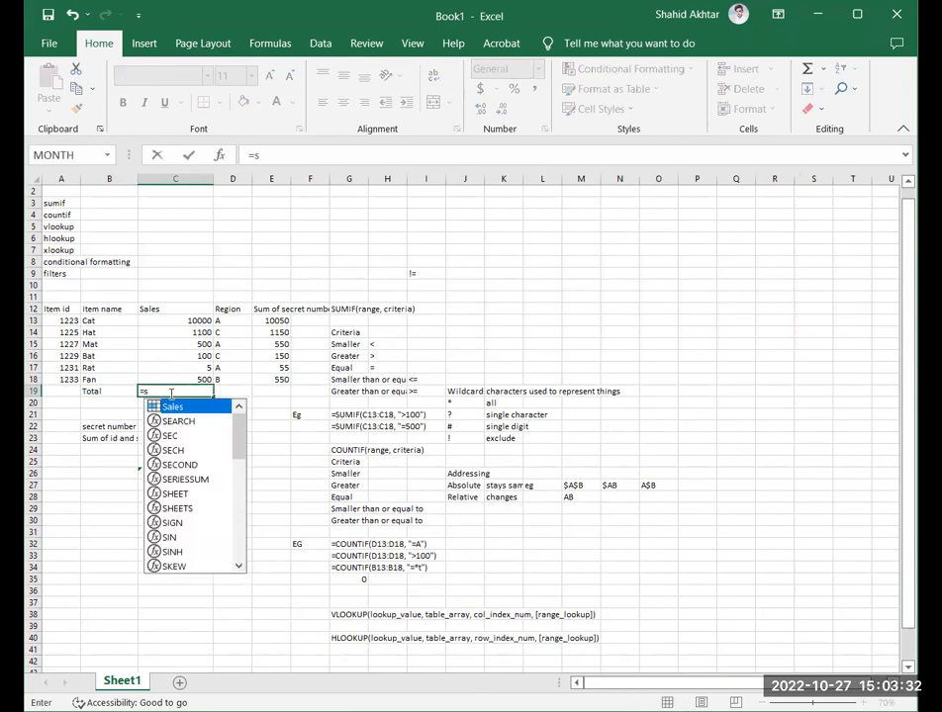
pyautogui.write('um')
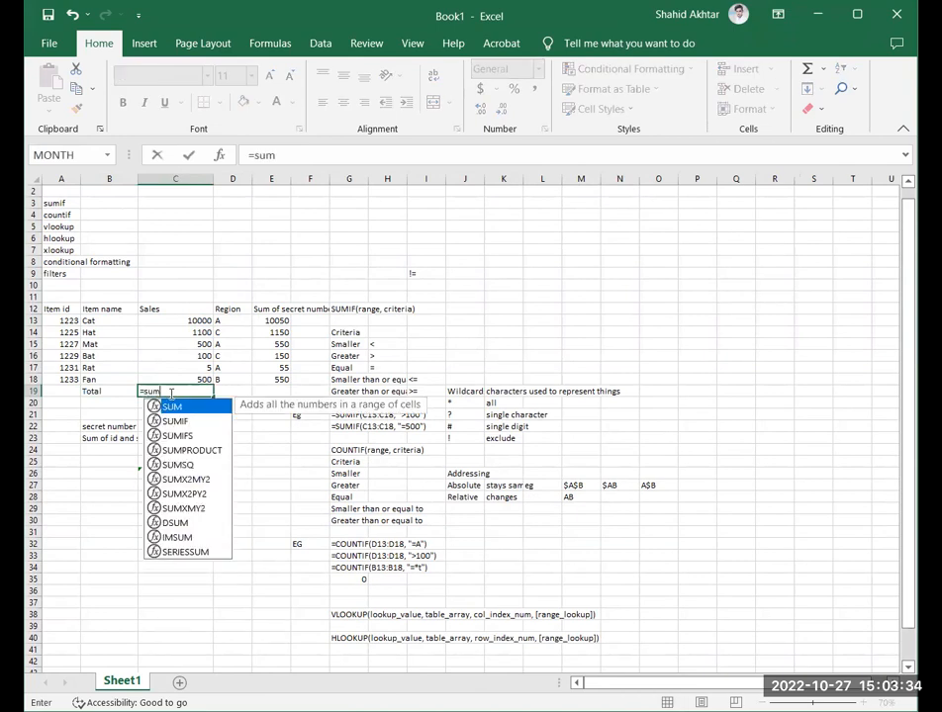
pyautogui.write('()')
pyautogui.press('Return')
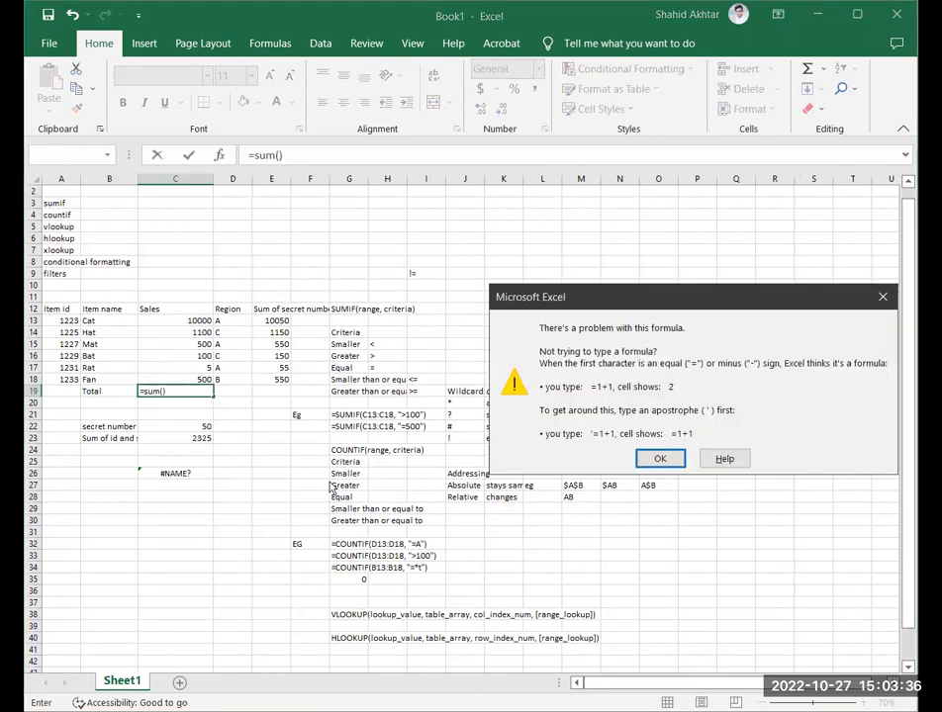
pyautogui.click(657, 457)
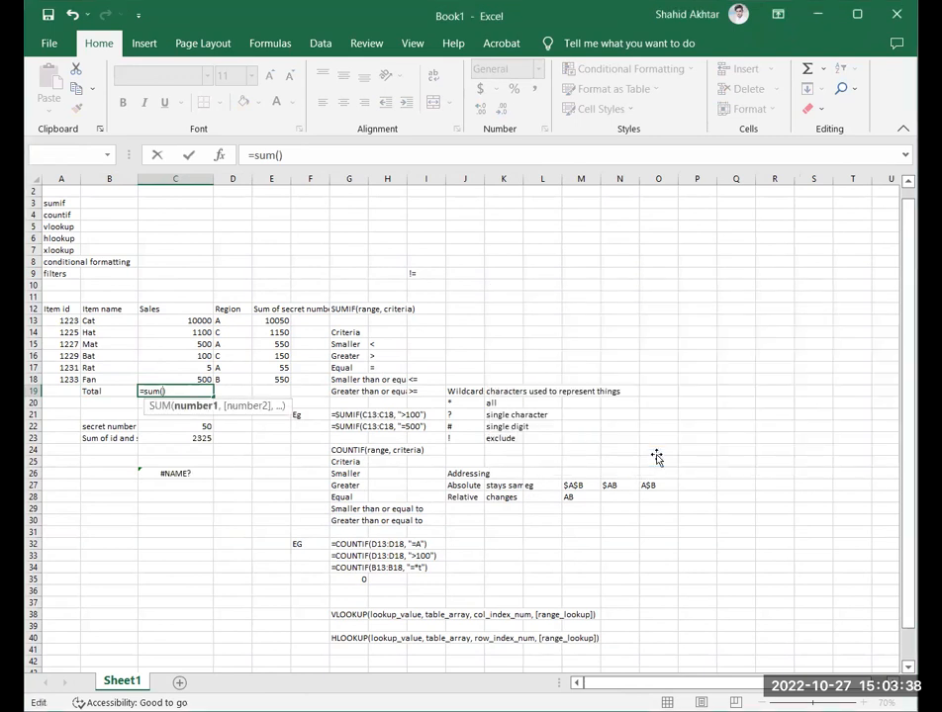
pyautogui.write('sales')
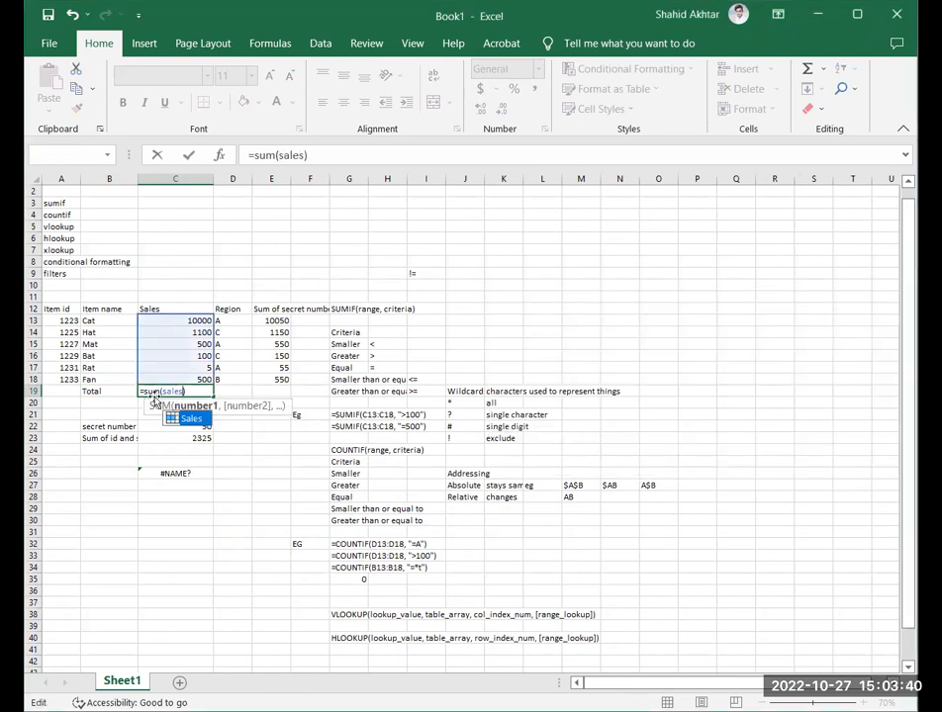
pyautogui.moveTo(202, 309); pyautogui.dragTo(200, 369)
pyautogui.click(195, 391)
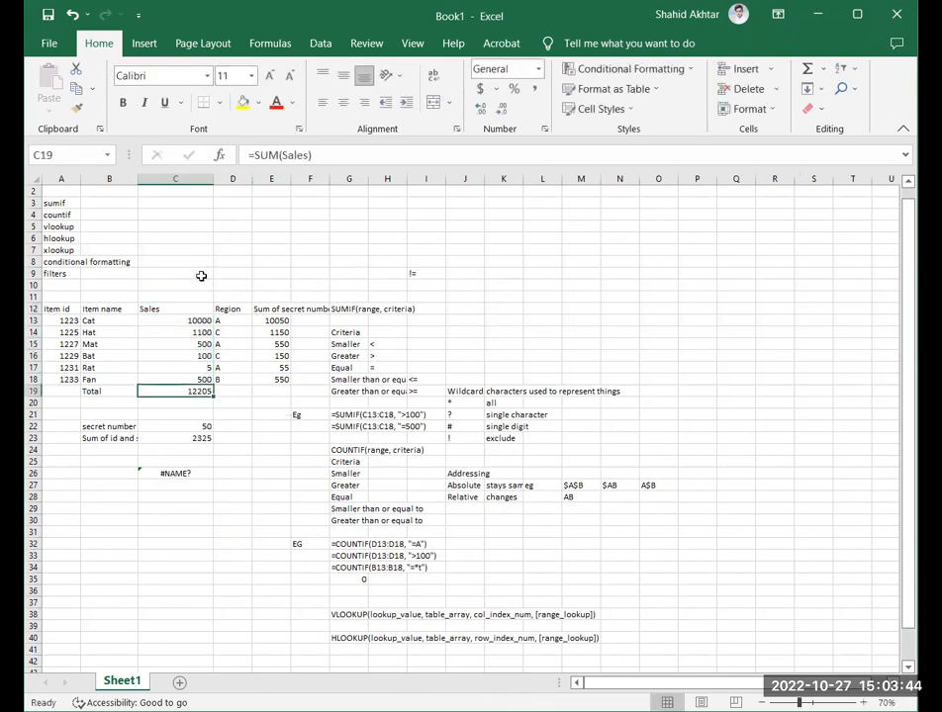
pyautogui.click(221, 461)
pyautogui.scroll(-2, 222, 461)
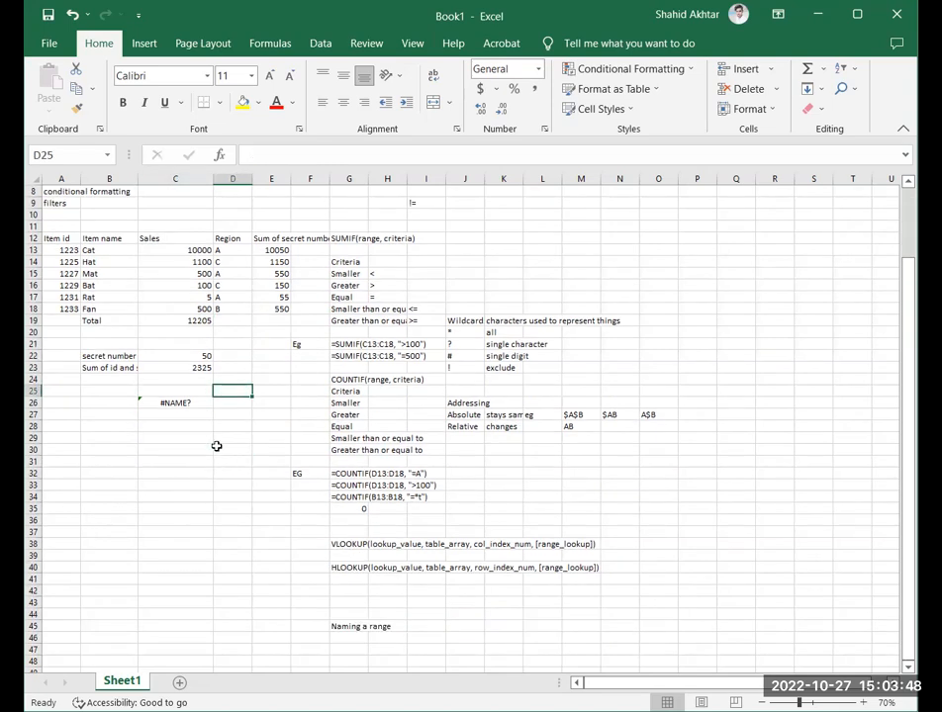
# Add the notes "Right click" in G46 and "Define name" in G47, below the heading Naming a range.
pyautogui.scroll(-1, 216, 450)
pyautogui.scroll(-4, 210, 440)
pyautogui.scroll(-2, 351, 475)
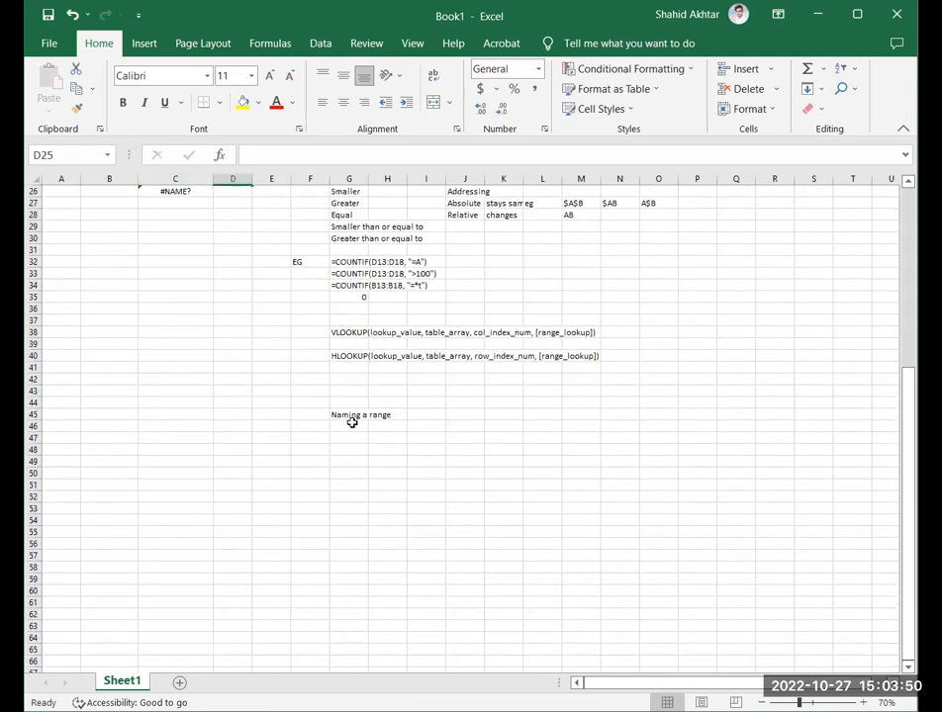
pyautogui.click(352, 422)
pyautogui.write('Right cl')
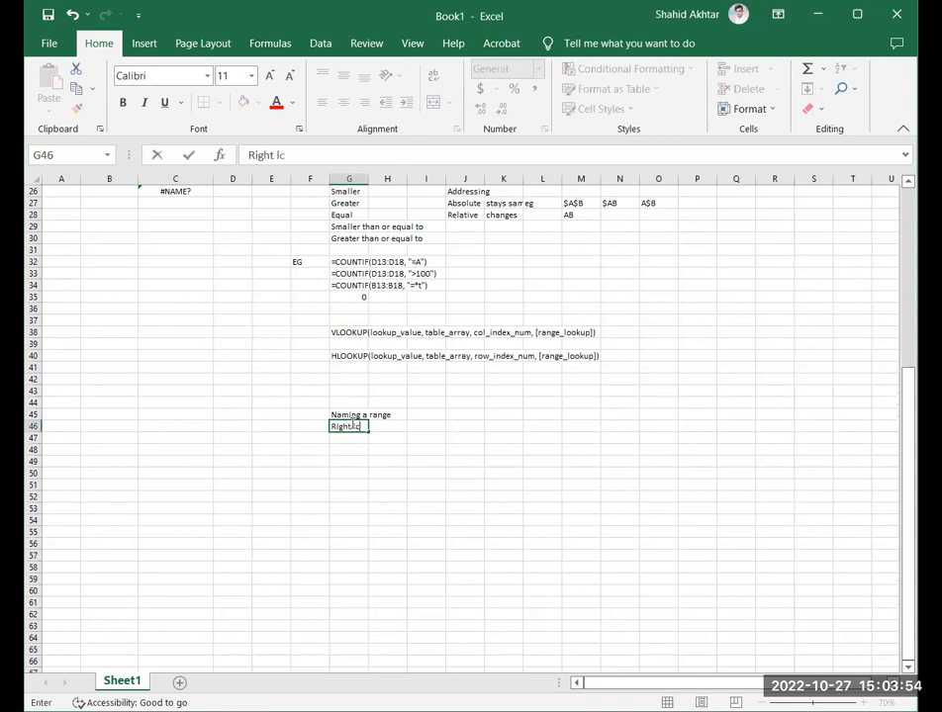
pyautogui.write('ic')
pyautogui.click(354, 437)
pyautogui.write('Define an')
pyautogui.write(' na')
pyautogui.write('me')
pyautogui.click(348, 426)
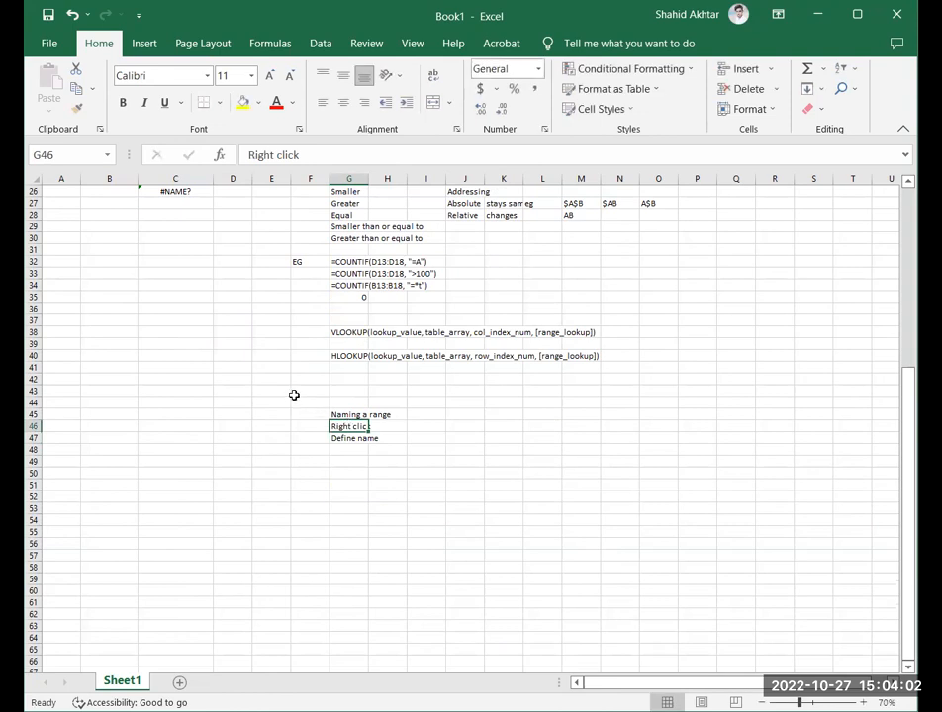
# Replace the Addressing heading in J26 with "Refrencing".
pyautogui.scroll(5, 294, 395)
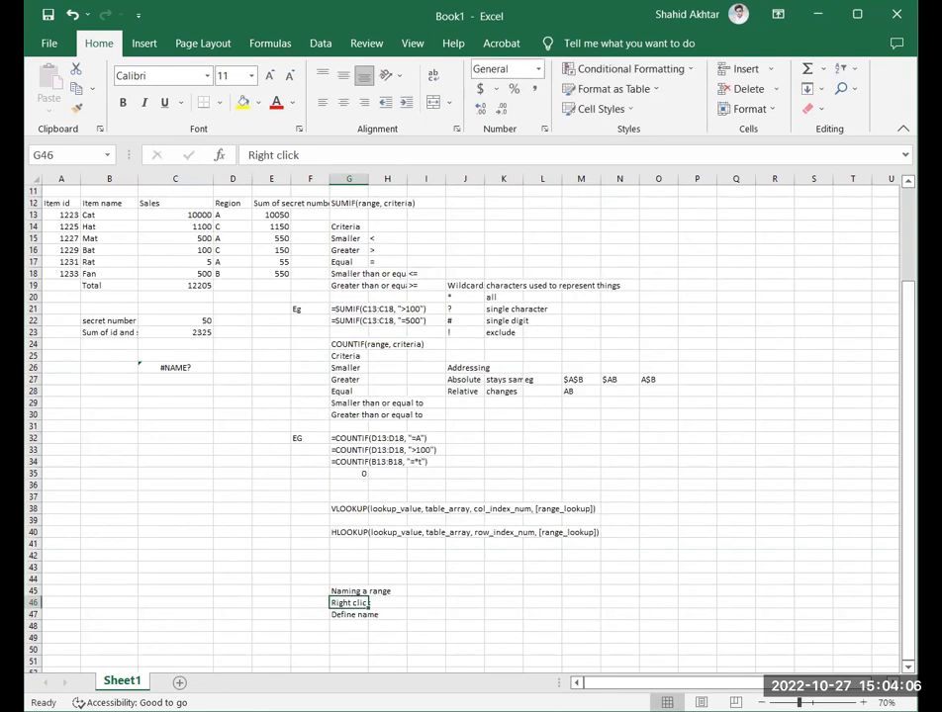
pyautogui.click(466, 367)
pyautogui.doubleClick(466, 367)
pyautogui.write('Refrencing')
pyautogui.press('Return')
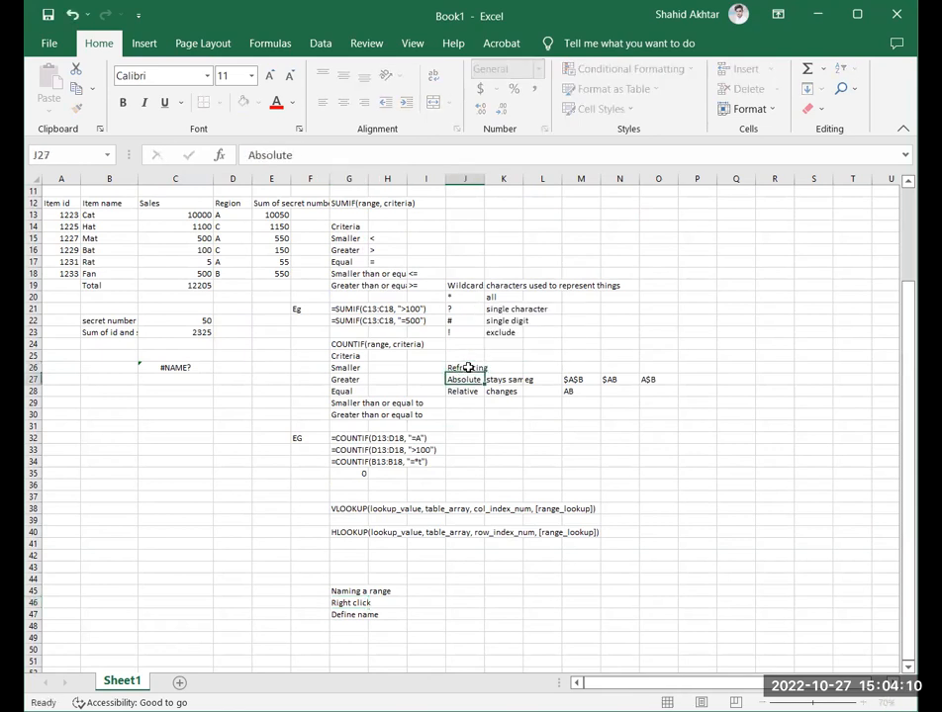
# Open the VLOOKUP formula in C26 for editing and select its lookup value Mat.
pyautogui.hotkey('alt', 'Tab')
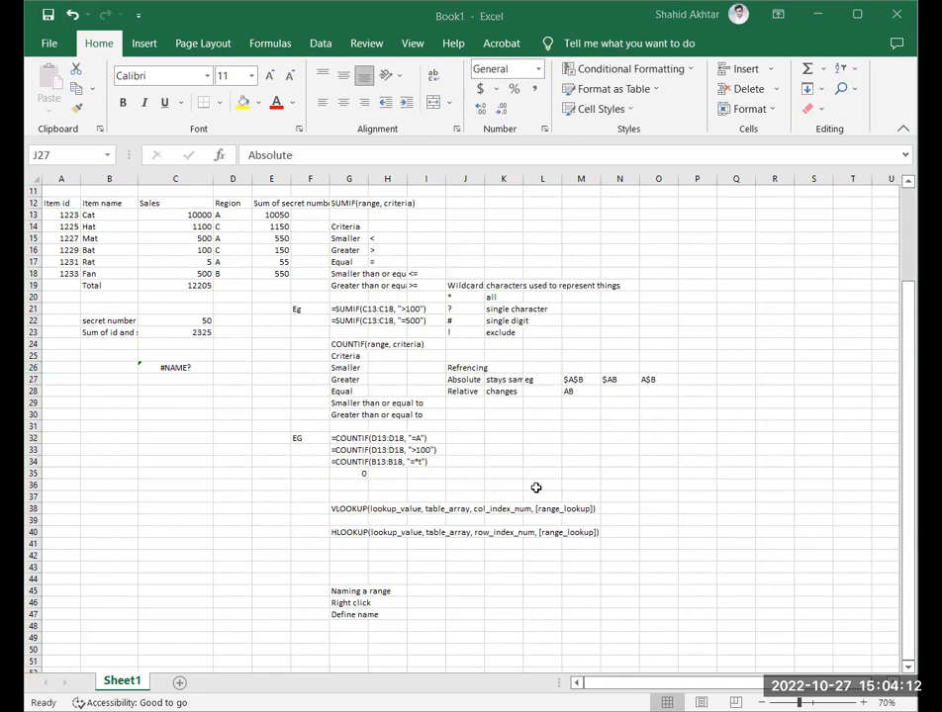
pyautogui.scroll(3, 113, 376)
pyautogui.scroll(-2, 103, 383)
pyautogui.scroll(-2, 94, 416)
pyautogui.scroll(4, 143, 554)
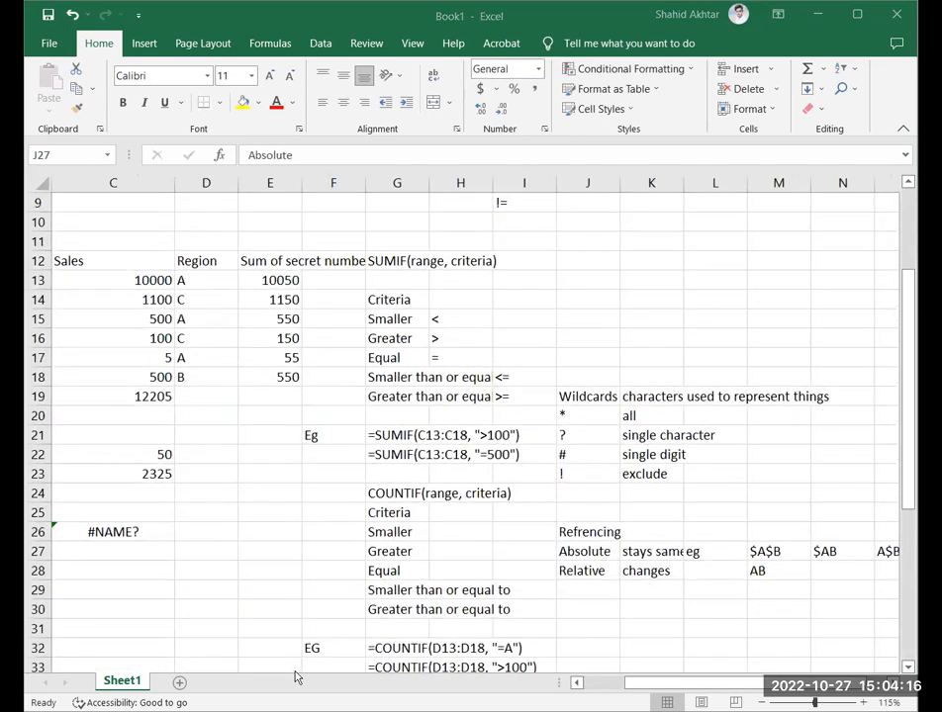
pyautogui.moveTo(694, 692); pyautogui.dragTo(609, 693)
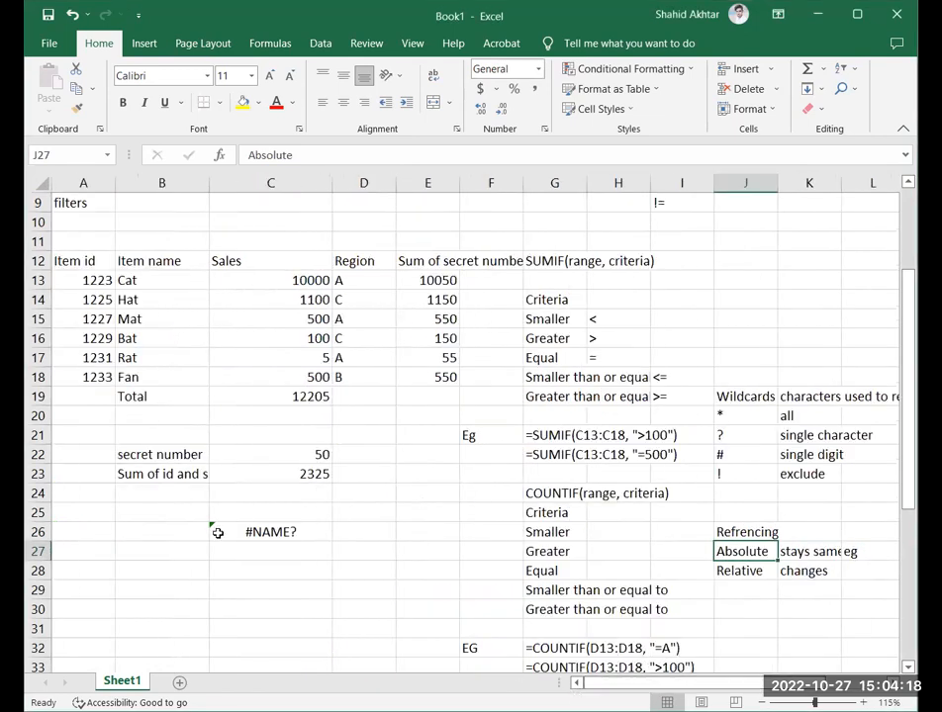
pyautogui.click(220, 532)
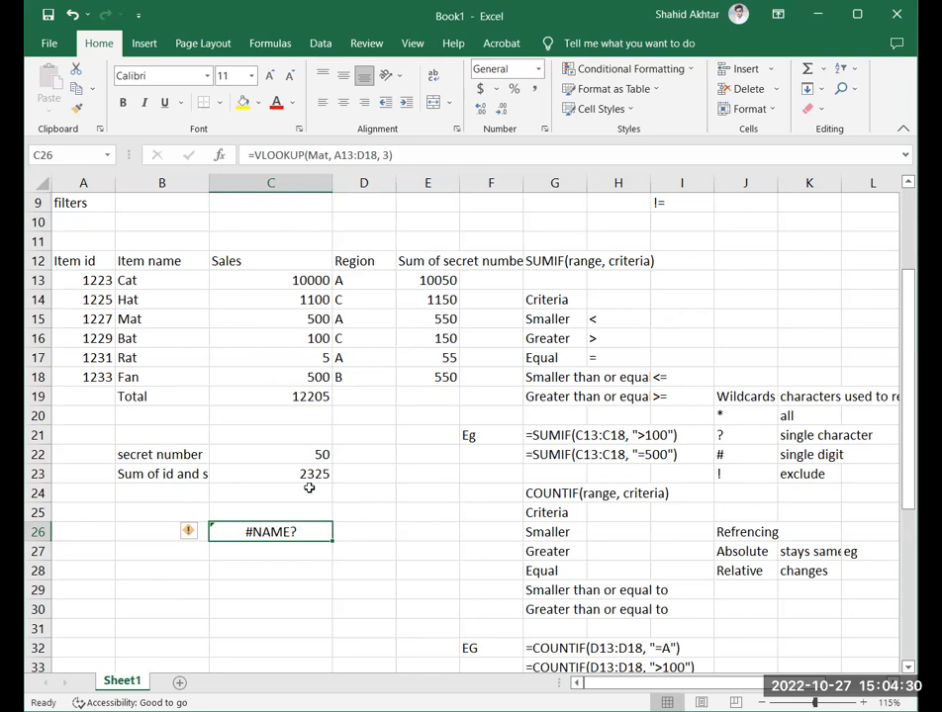
pyautogui.click(311, 155)
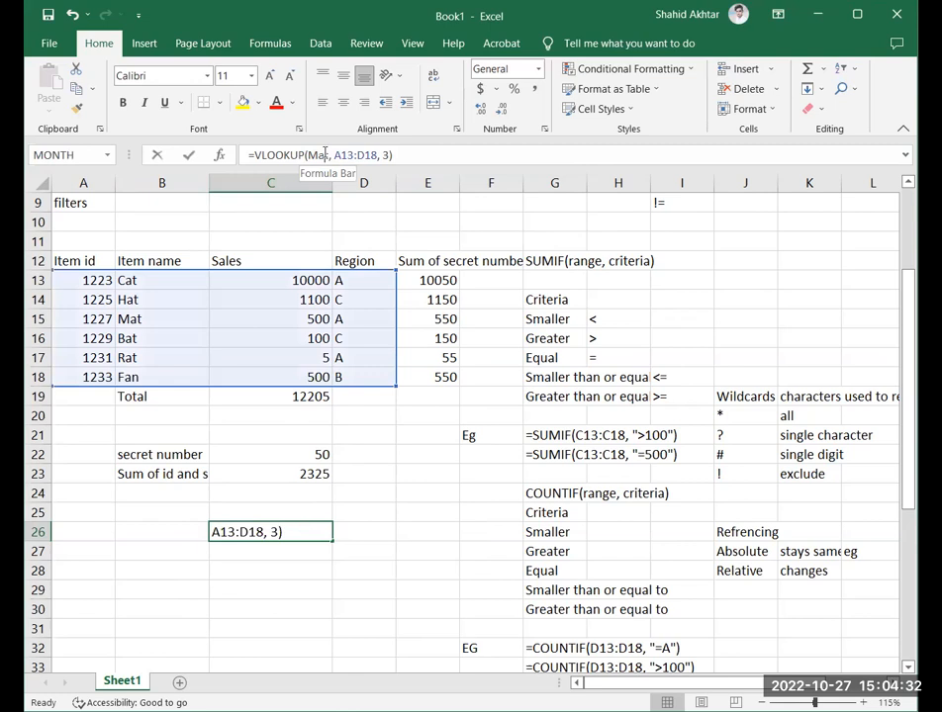
pyautogui.doubleClick(326, 154)
pyautogui.moveTo(330, 155); pyautogui.dragTo(308, 156)
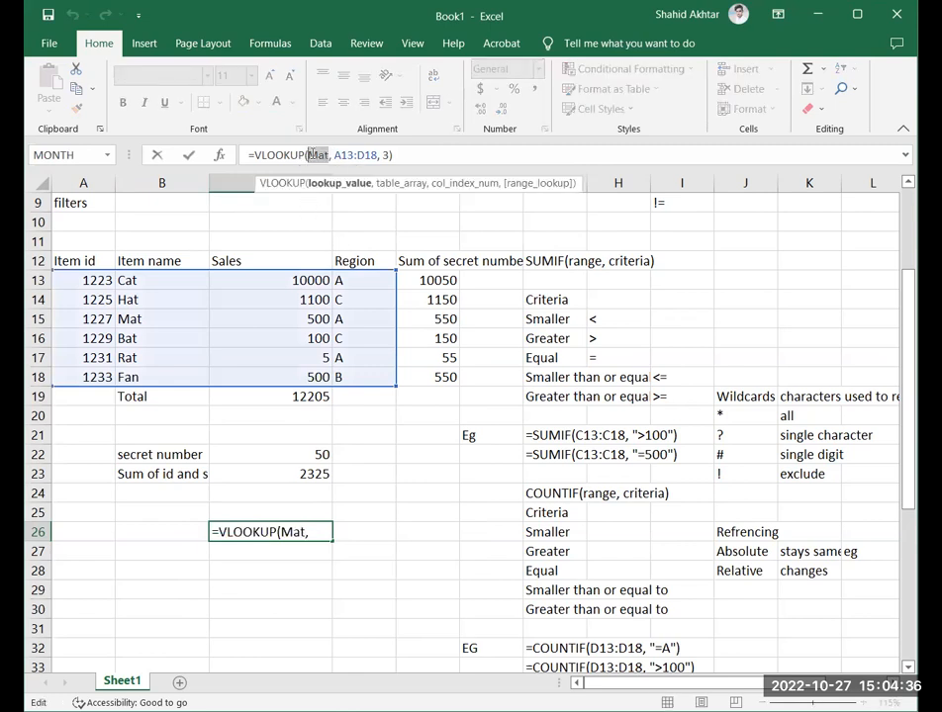
# Change the VLOOKUP formula in C26 to look up 100 in A13:D18, returning column 3.
pyautogui.write('100')
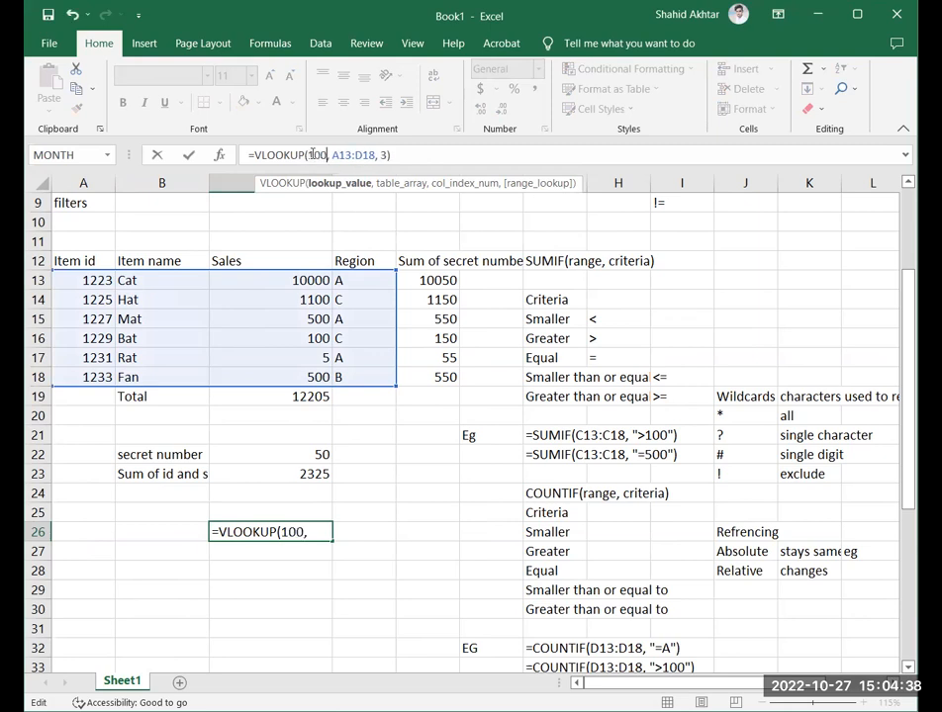
pyautogui.click(374, 155)
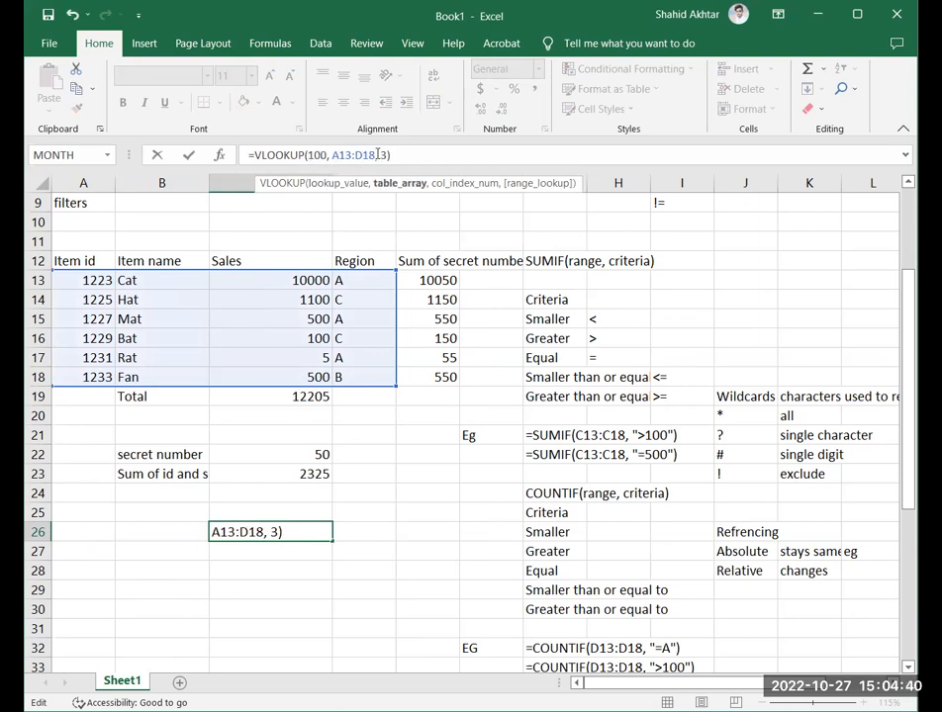
pyautogui.click(386, 156)
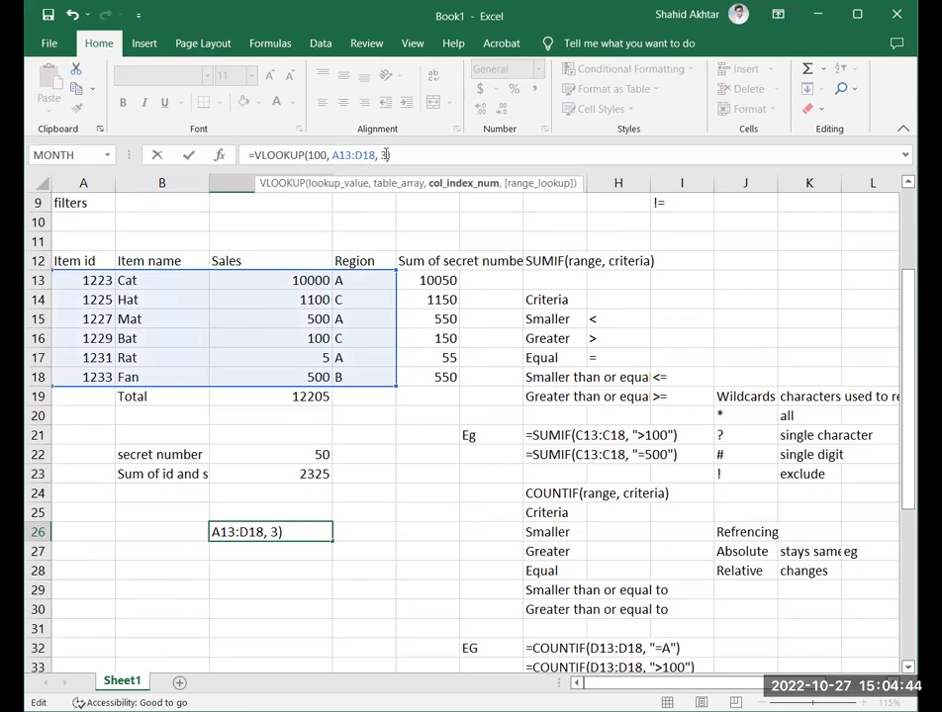
pyautogui.press('BackSpace')
pyautogui.write('3')
pyautogui.press('Return')
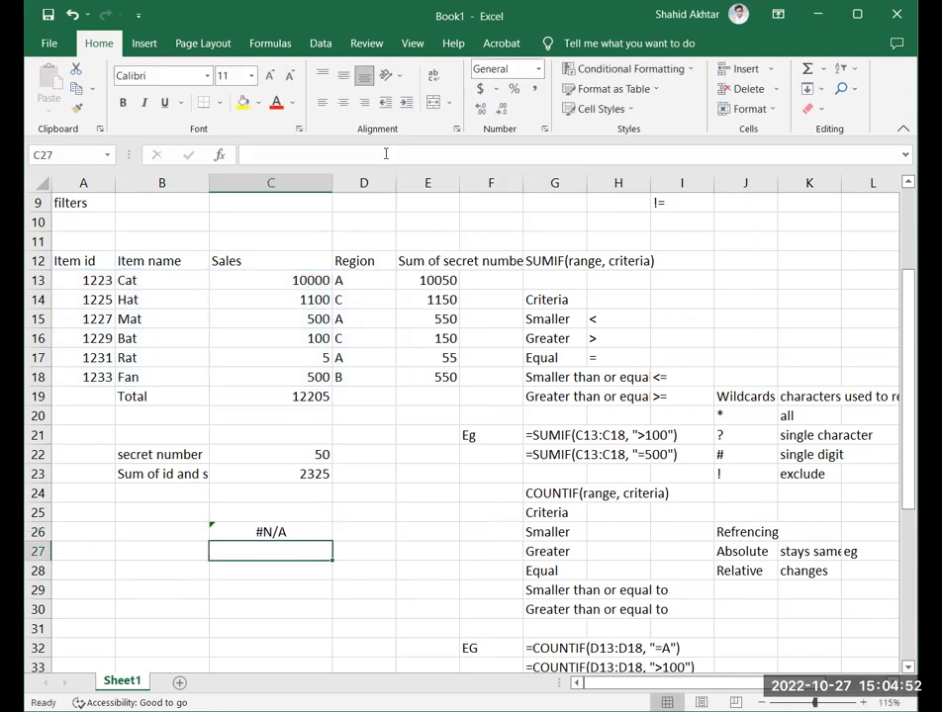
# Set the column index of the VLOOKUP formula in C26 to 2.
pyautogui.click(294, 534)
pyautogui.click(382, 156)
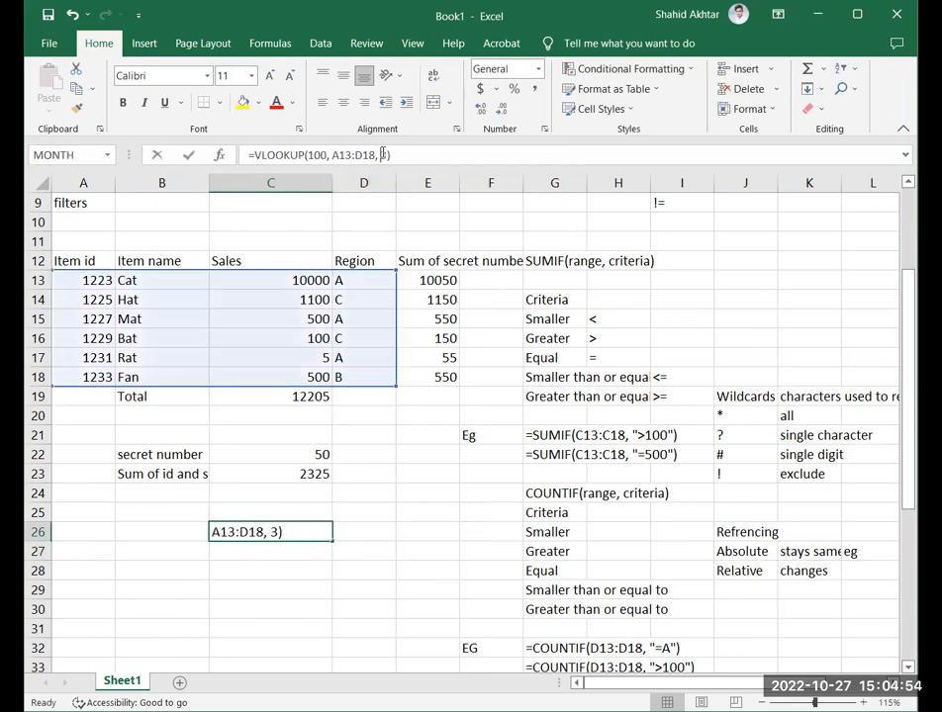
pyautogui.press('Delete')
pyautogui.write('3')
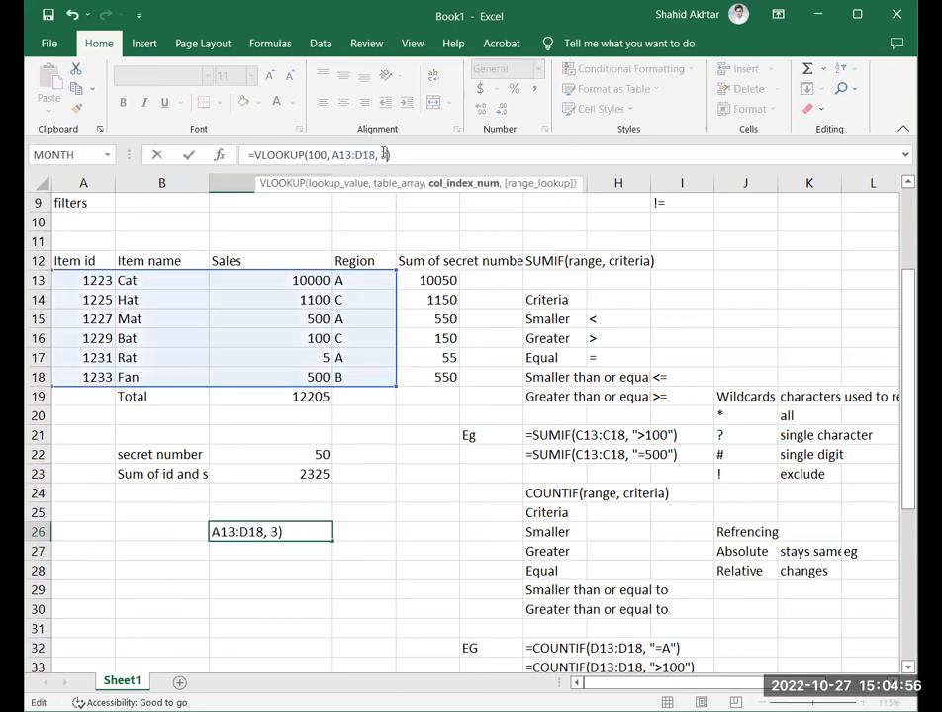
pyautogui.press('BackSpace')
pyautogui.write('2')
pyautogui.press('Return')
pyautogui.click(269, 531)
# Enter the heading "Conditional Formatting" in G51, below the notes on naming a range.
pyautogui.click(295, 477)
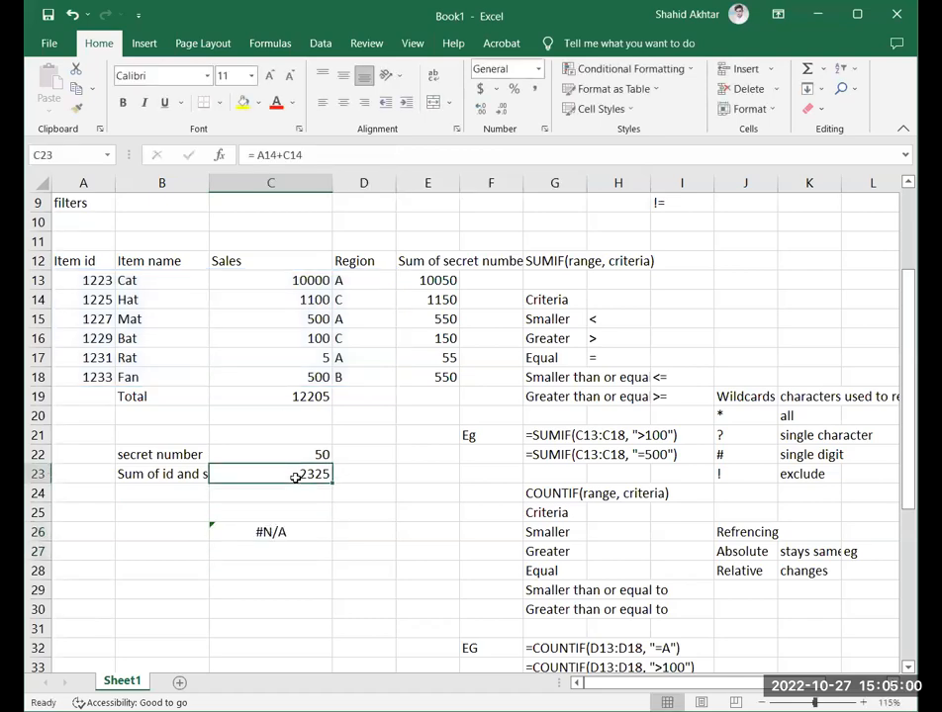
pyautogui.scroll(-3, 296, 479)
pyautogui.scroll(-2, 255, 485)
pyautogui.click(255, 486)
pyautogui.scroll(-5, 254, 486)
pyautogui.scroll(7, 254, 485)
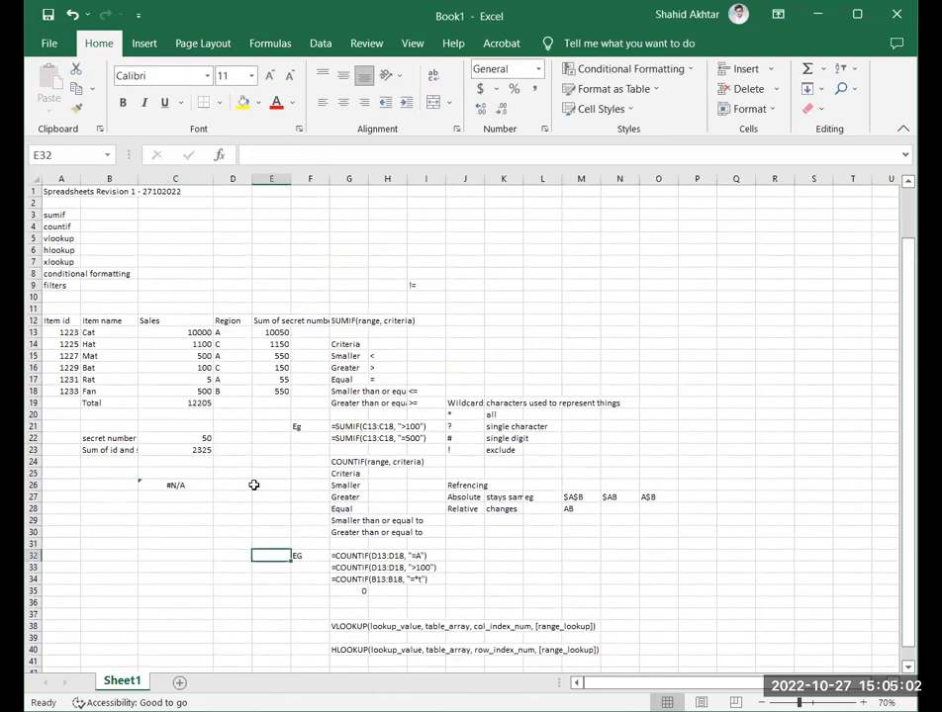
pyautogui.scroll(-7, 213, 510)
pyautogui.scroll(4, 423, 471)
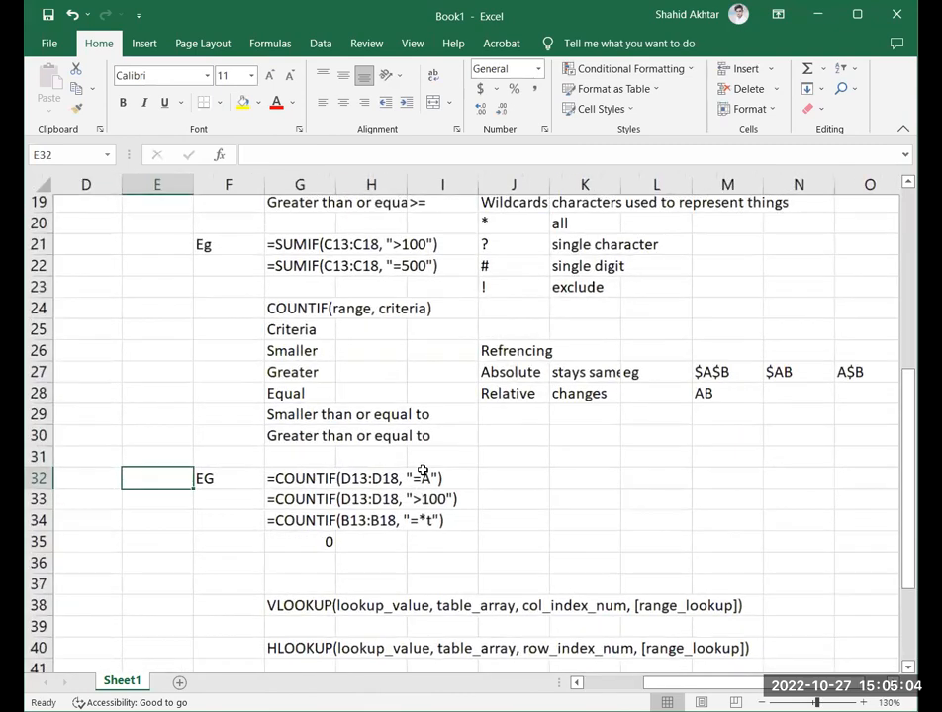
pyautogui.scroll(-8, 422, 471)
pyautogui.click(321, 374)
pyautogui.write('Condii')
pyautogui.press('BackSpace')
pyautogui.write('tional FOrma')
pyautogui.press('BackSpace')
pyautogui.press('BackSpace')
pyautogui.press('BackSpace')
pyautogui.press('BackSpace')
pyautogui.write('omr')
pyautogui.press('BackSpace')
pyautogui.write('rmatting')
pyautogui.press('Return')
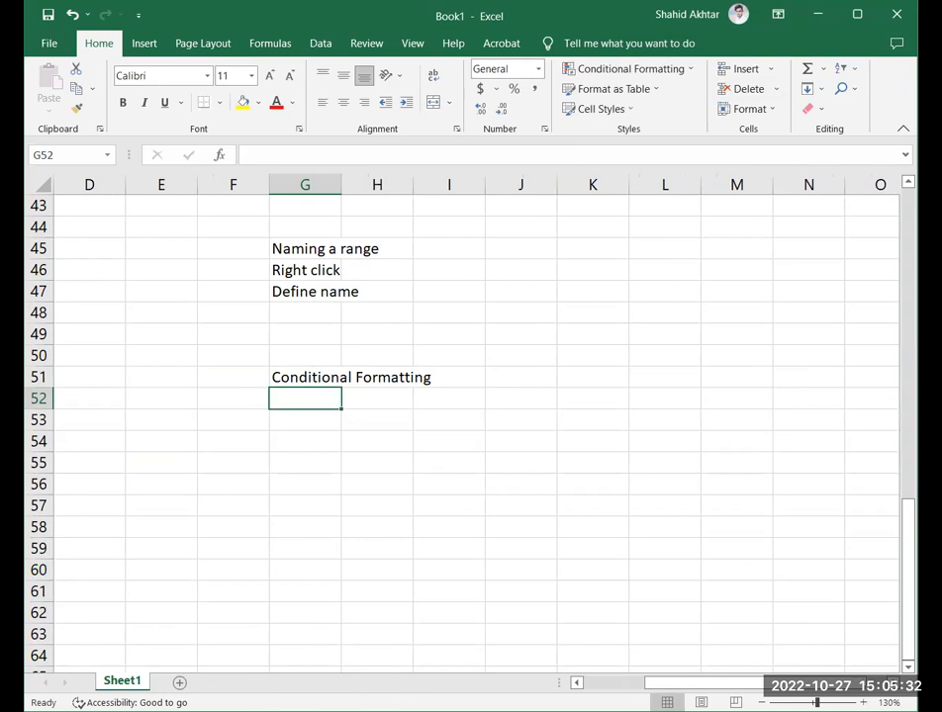
pyautogui.click(440, 381)
pyautogui.click(314, 401)
pyautogui.click(313, 411)
pyautogui.click(299, 351)
# Apply the Green - Yellow - Red Color Scale to the Sales values in C13:C18.
pyautogui.scroll(12, 300, 354)
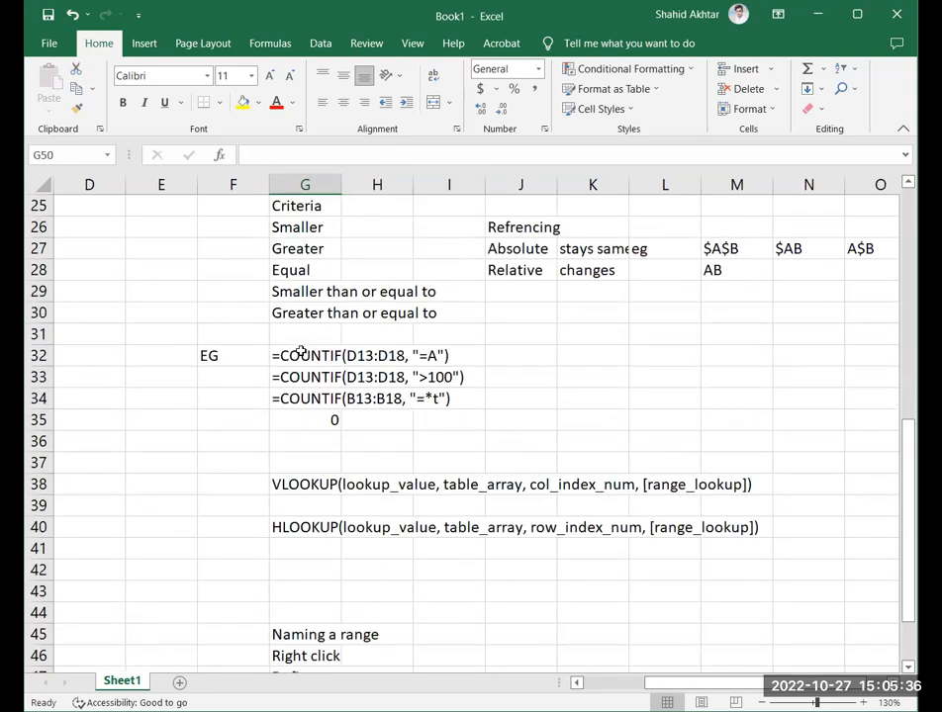
pyautogui.keyDown('ctrl'); pyautogui.scroll(-3, 300, 354); pyautogui.keyUp('ctrl')
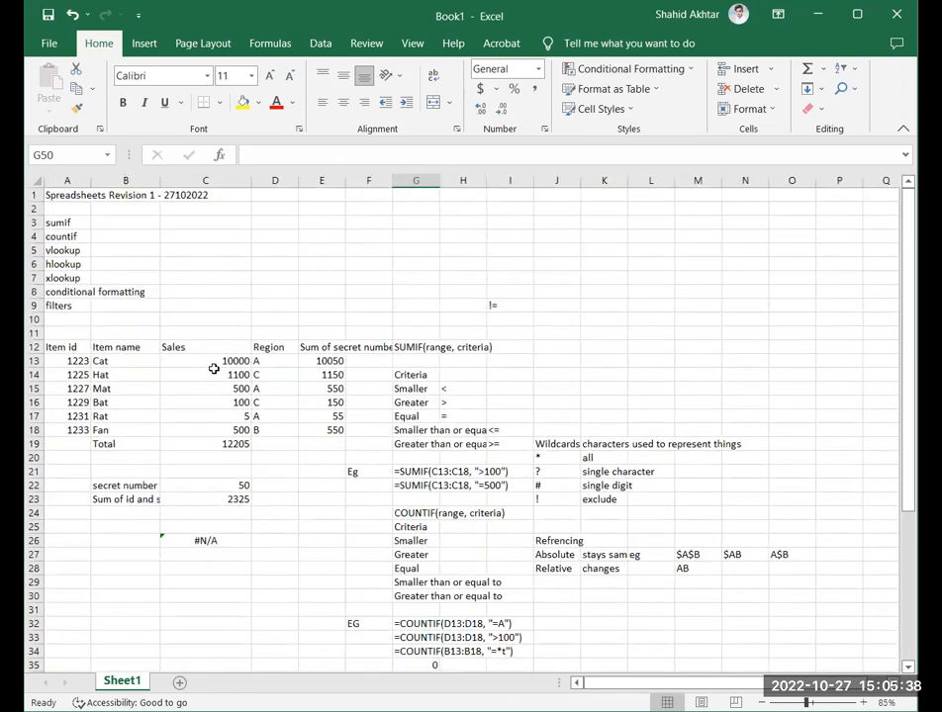
pyautogui.moveTo(227, 360); pyautogui.dragTo(237, 426)
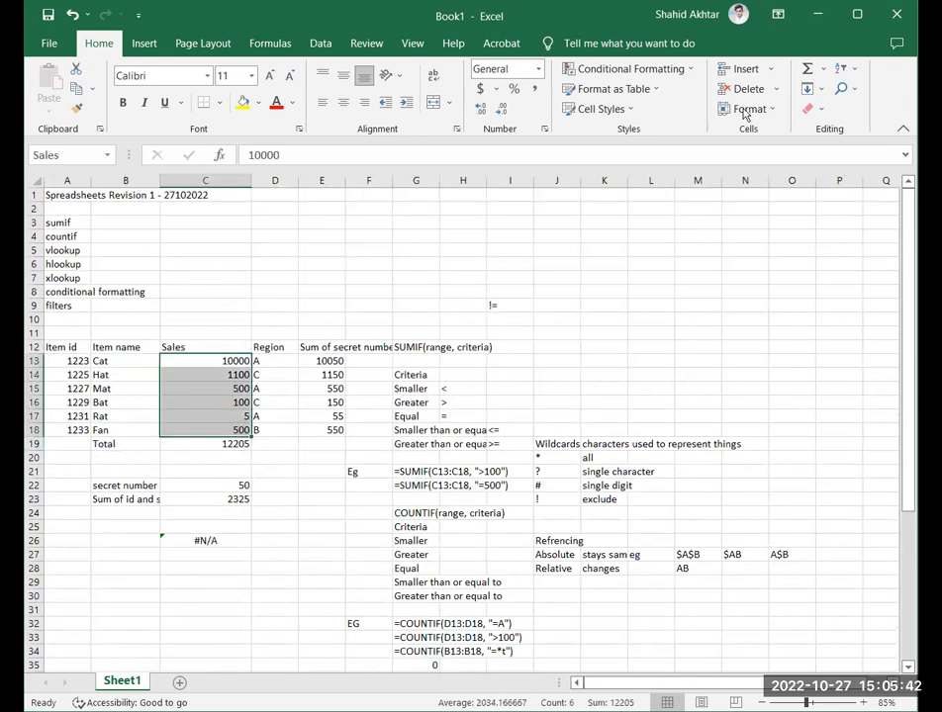
pyautogui.click(679, 81)
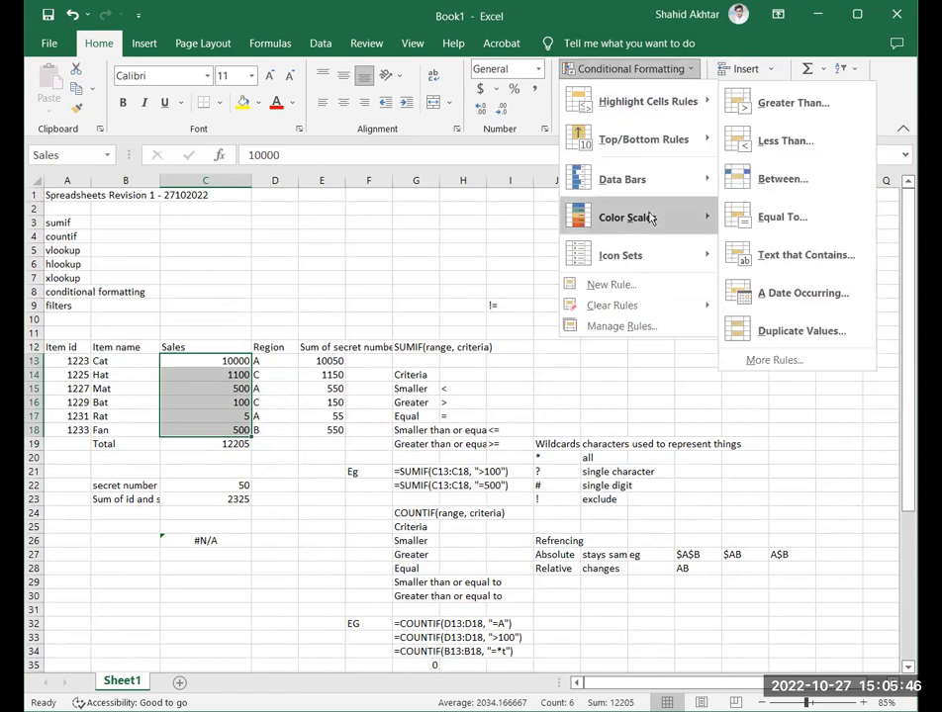
pyautogui.moveTo(658, 218)
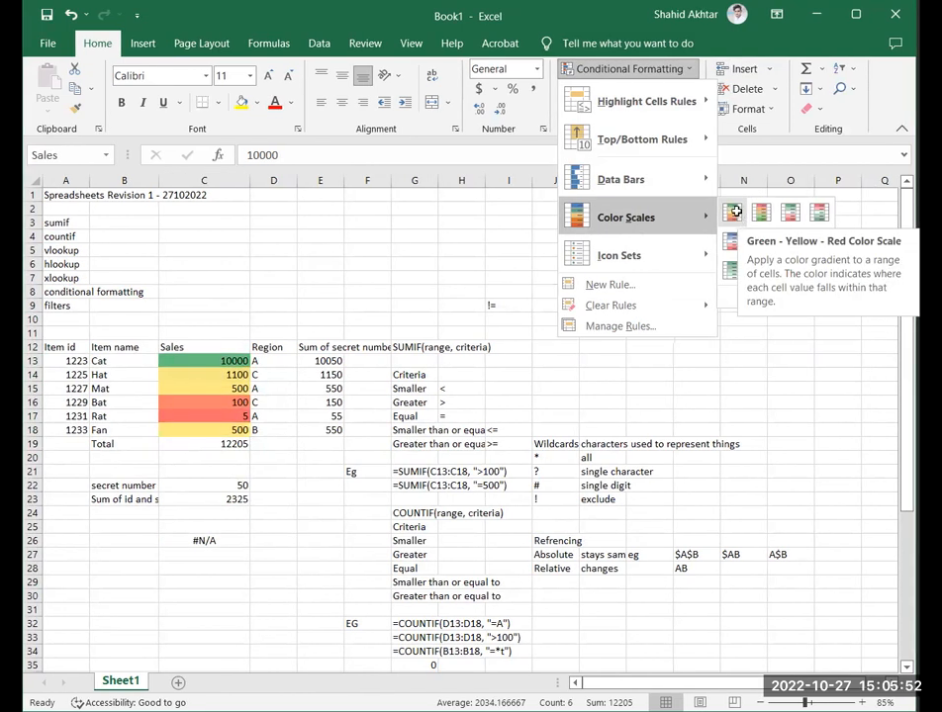
pyautogui.click(737, 215)
pyautogui.click(462, 305)
# Look over the other color scale options, and undo the color scale on the Sales values.
pyautogui.click(630, 68)
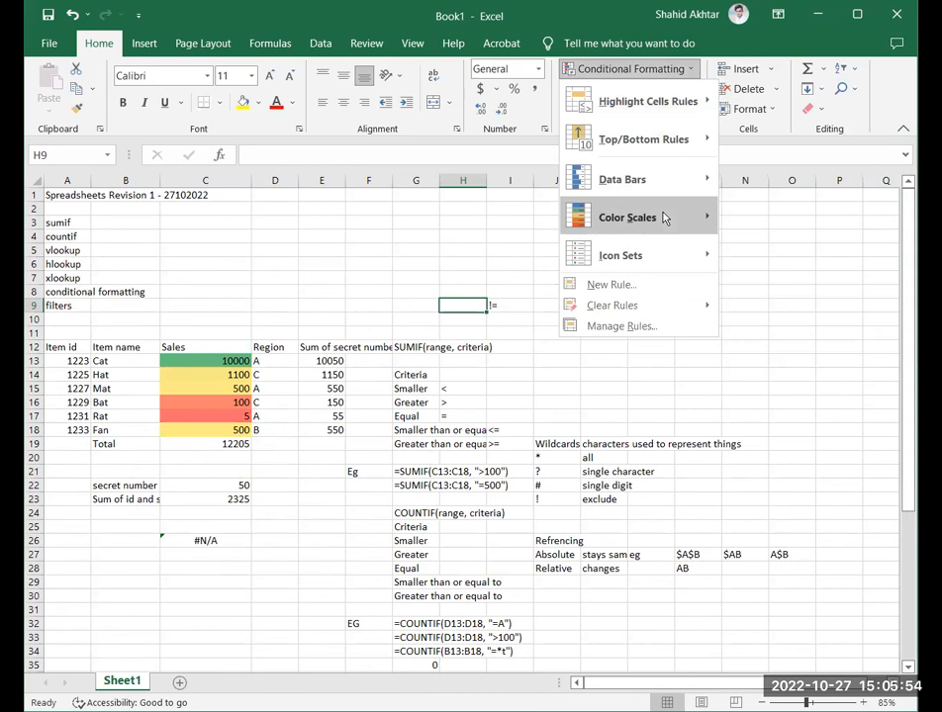
pyautogui.moveTo(665, 217)
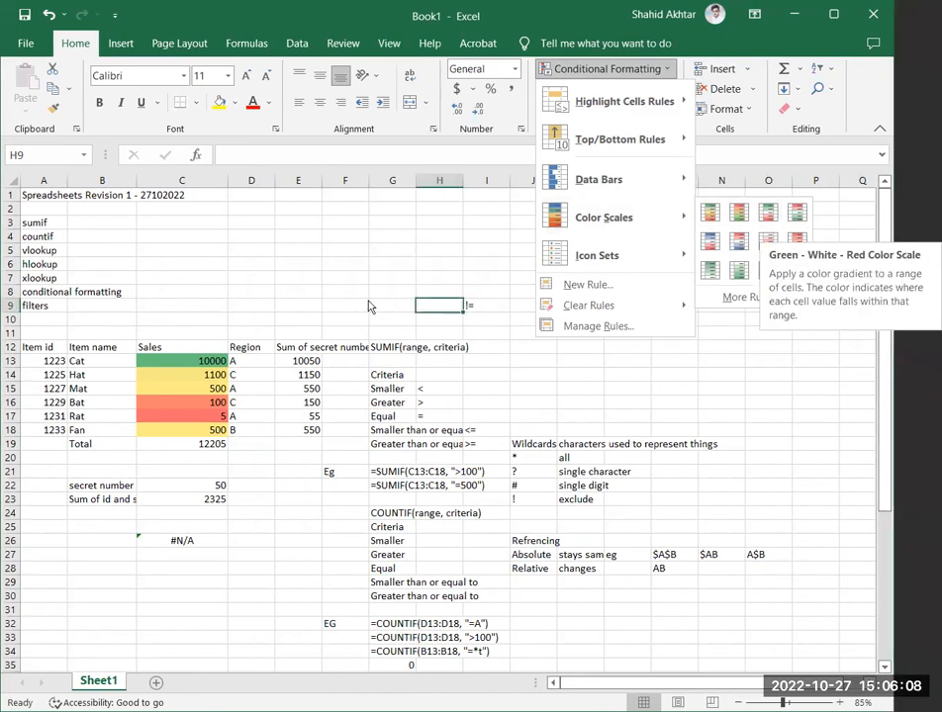
pyautogui.click(220, 308)
pyautogui.hotkey('ctrl', 'z')
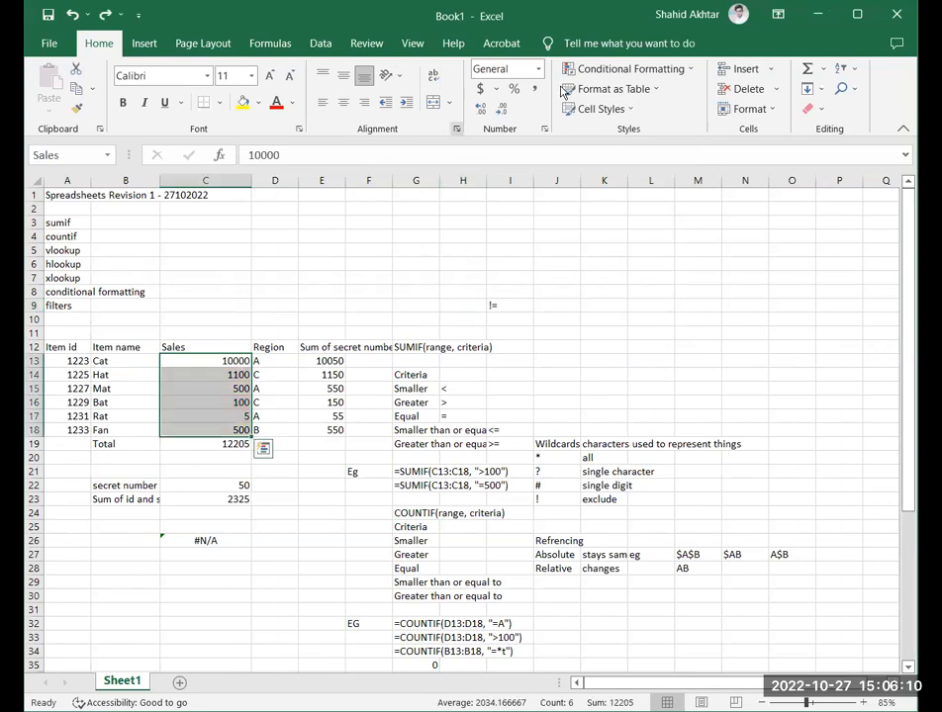
# Start a new conditional formatting rule for the Sales values, using the rule type "Format all cells based on their values".
pyautogui.click(593, 71)
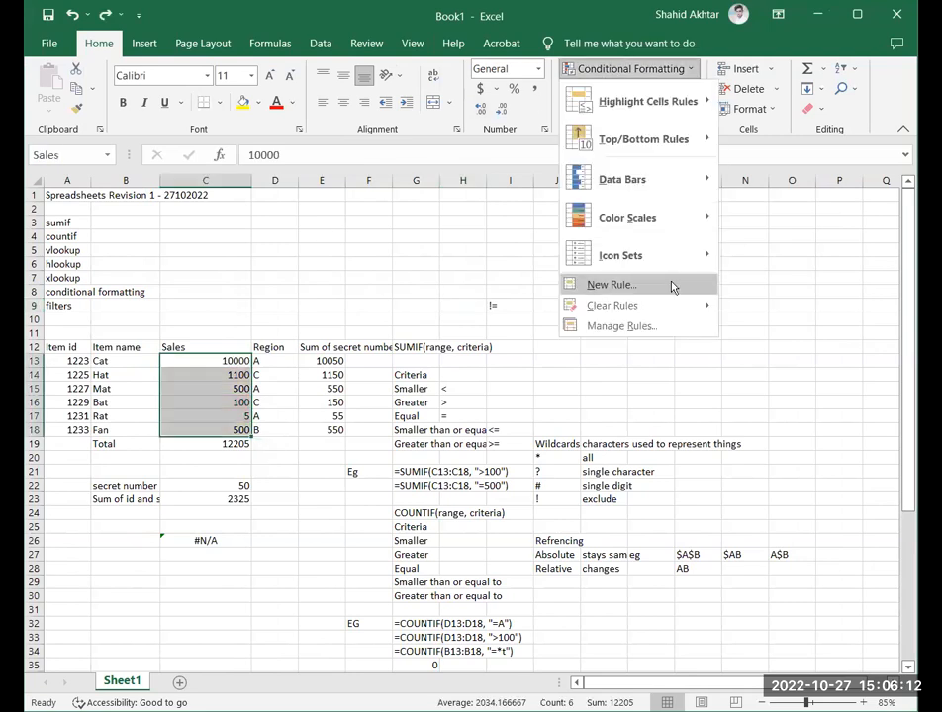
pyautogui.click(670, 285)
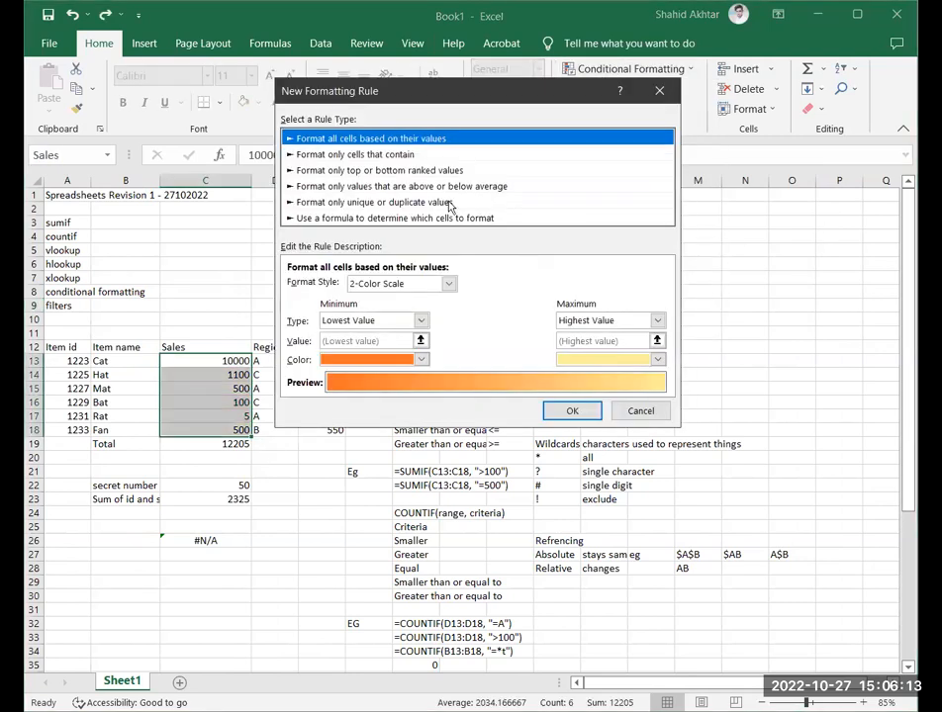
pyautogui.click(362, 156)
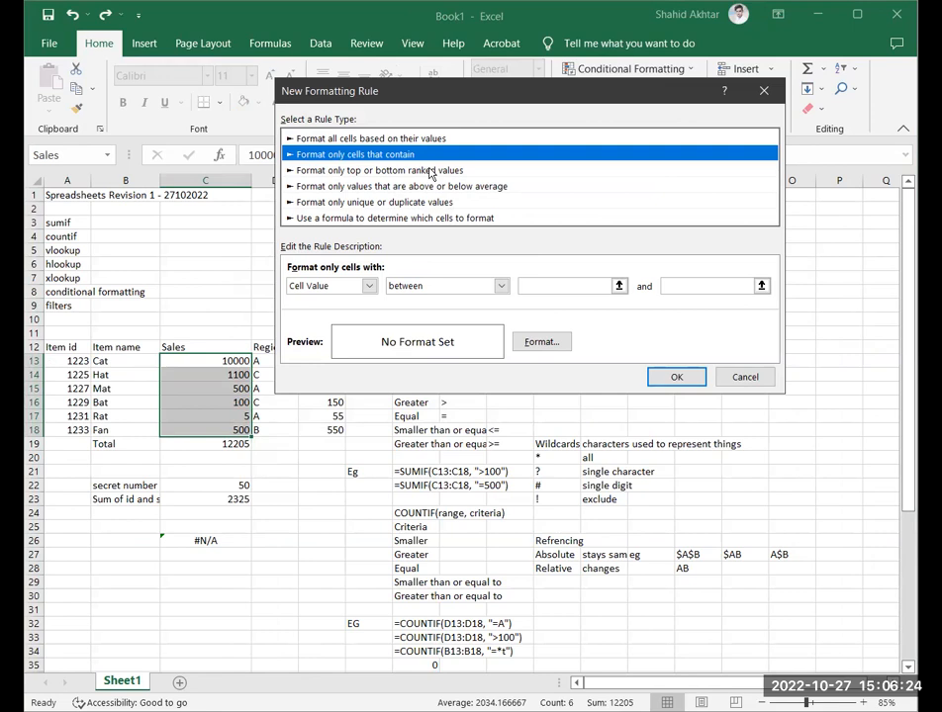
pyautogui.click(431, 172)
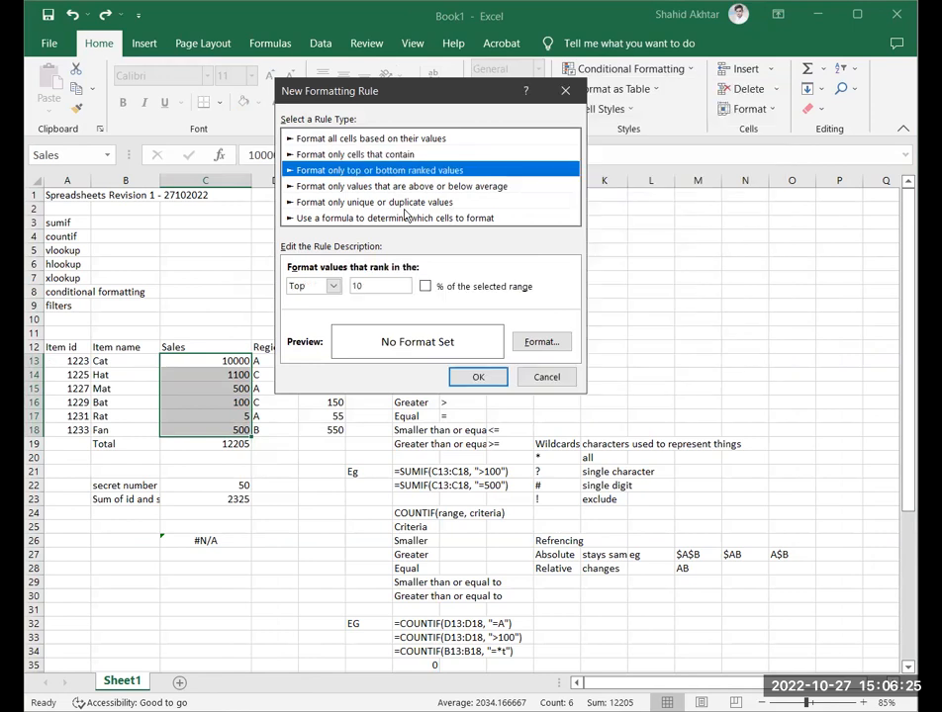
pyautogui.click(381, 140)
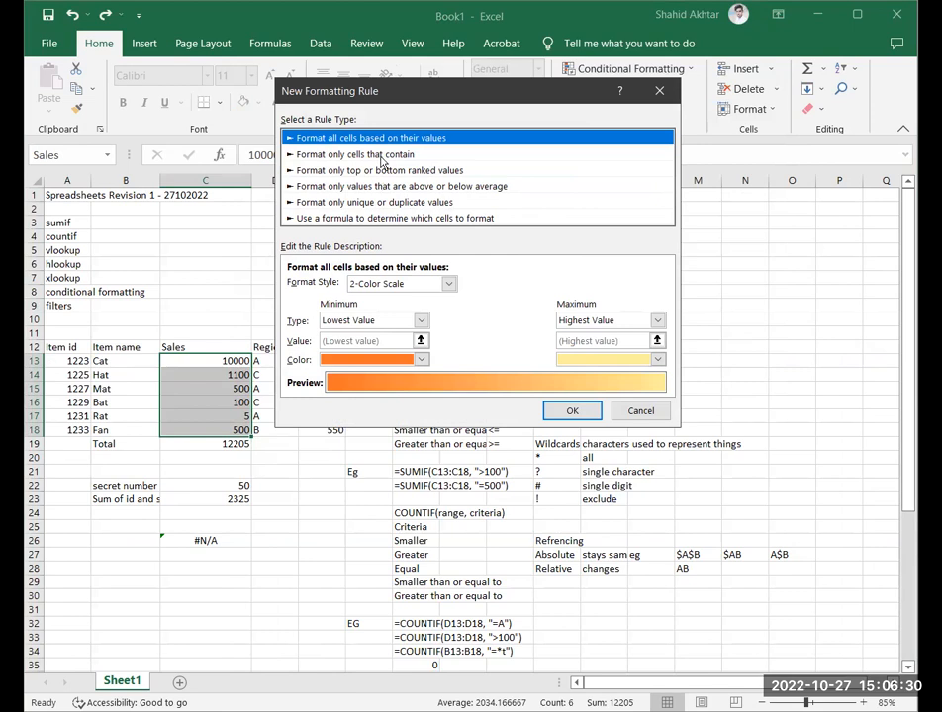
pyautogui.click(376, 172)
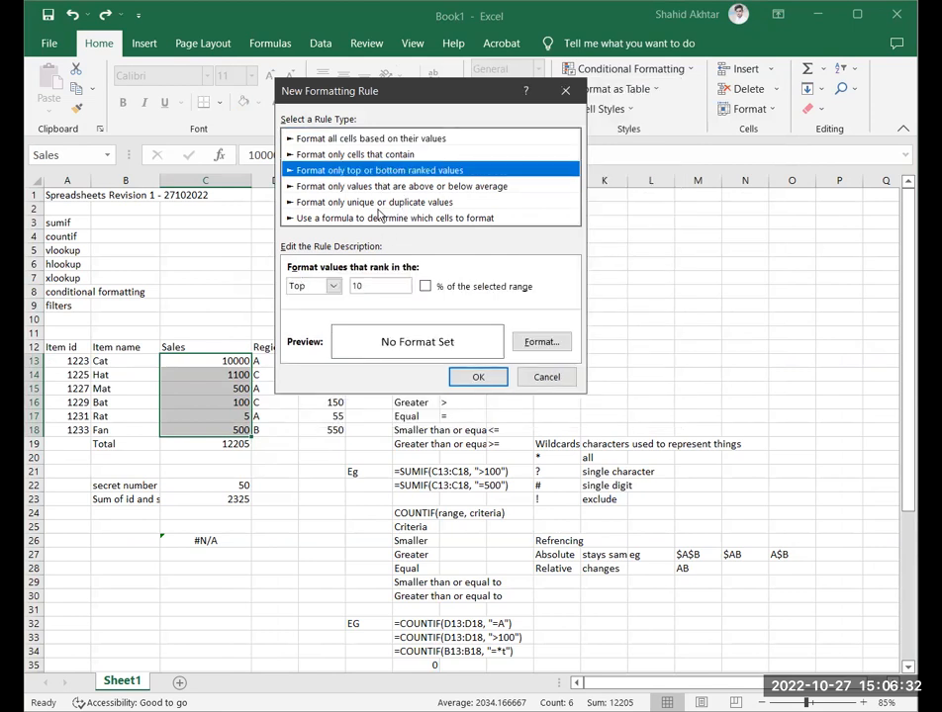
pyautogui.press('Up')
pyautogui.press('Up')
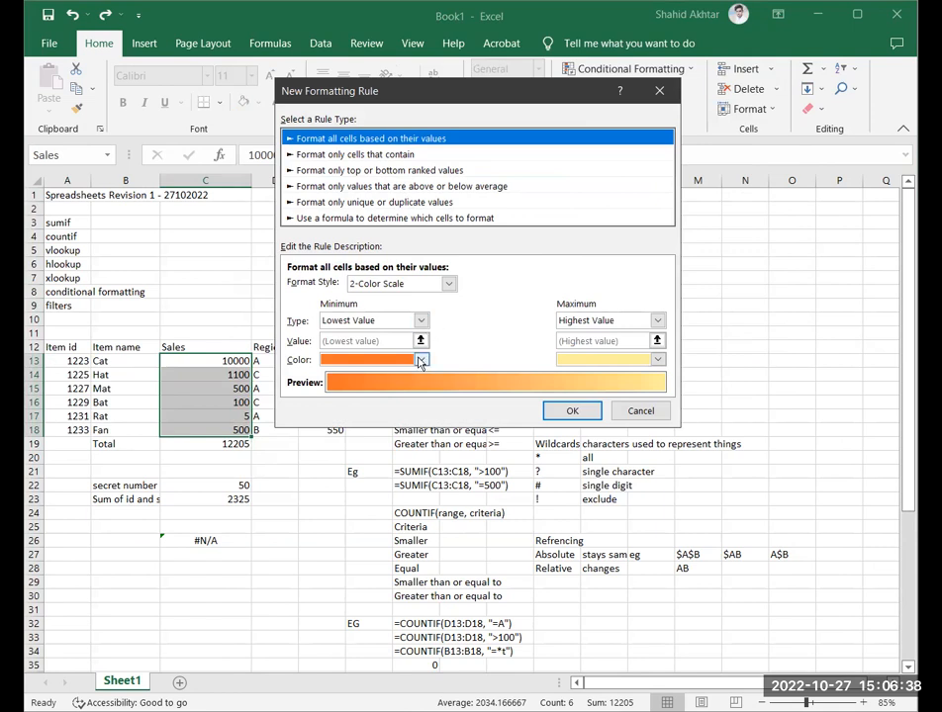
# Set the 2-Color Scale's minimum color to blue and its maximum color to dark green, and apply the rule.
pyautogui.click(420, 362)
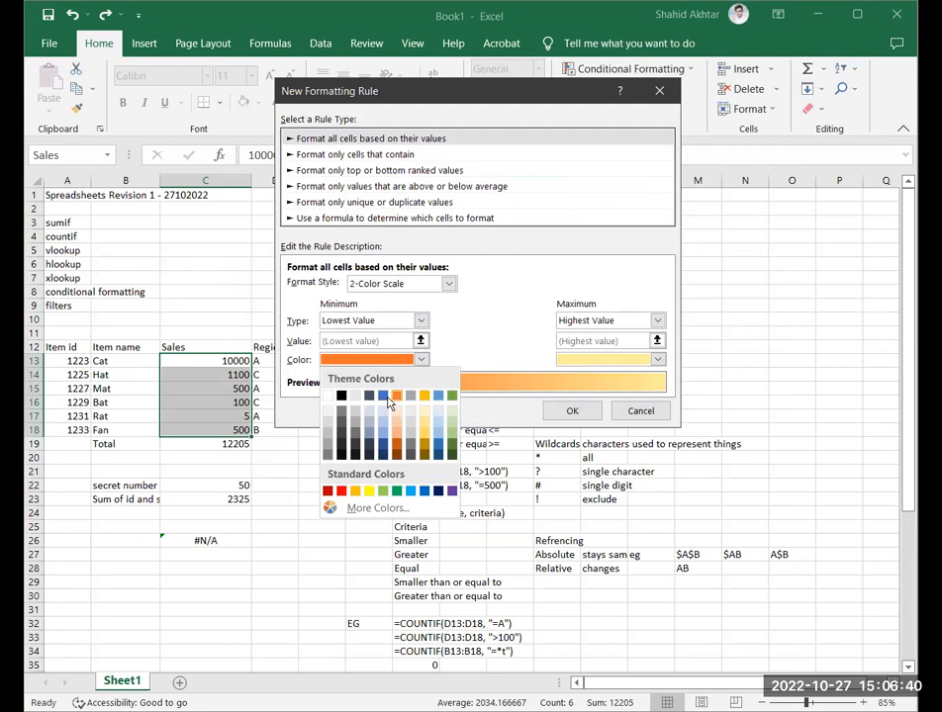
pyautogui.click(387, 397)
pyautogui.click(658, 359)
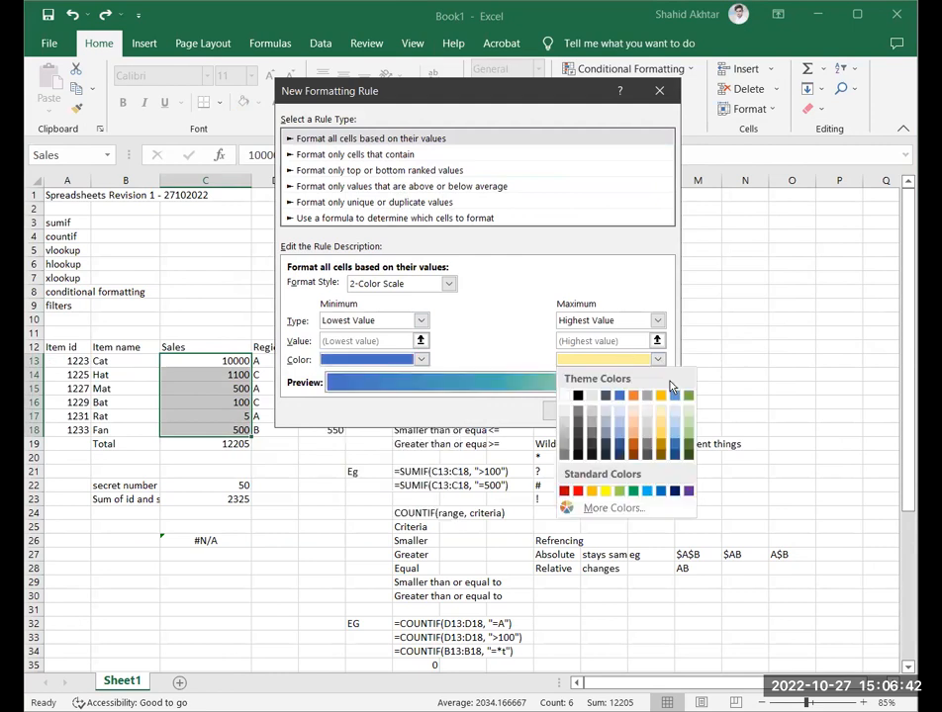
pyautogui.click(690, 447)
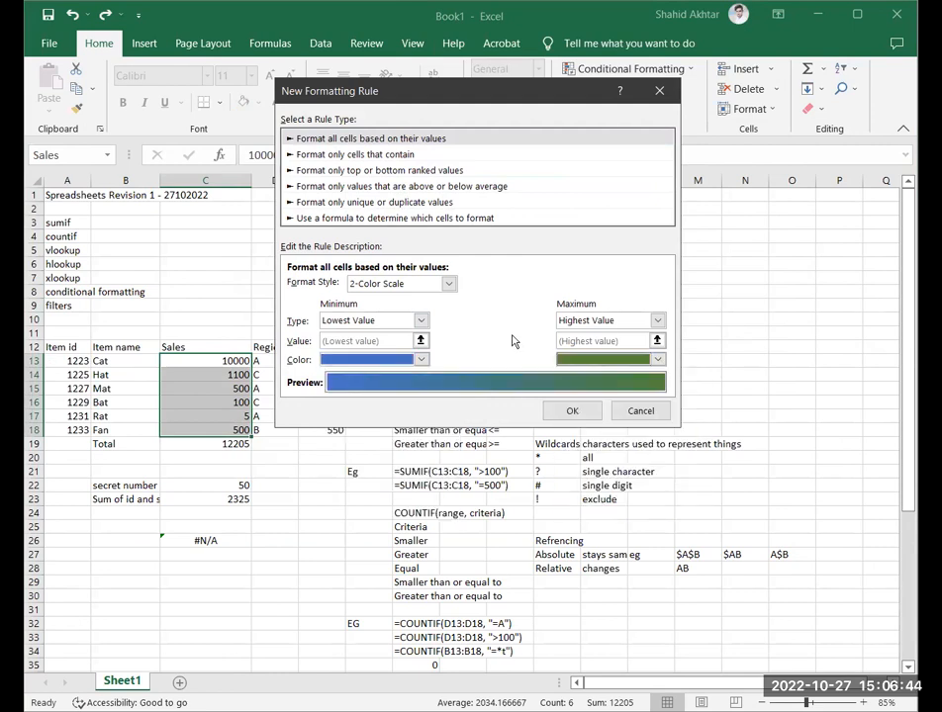
pyautogui.click(571, 412)
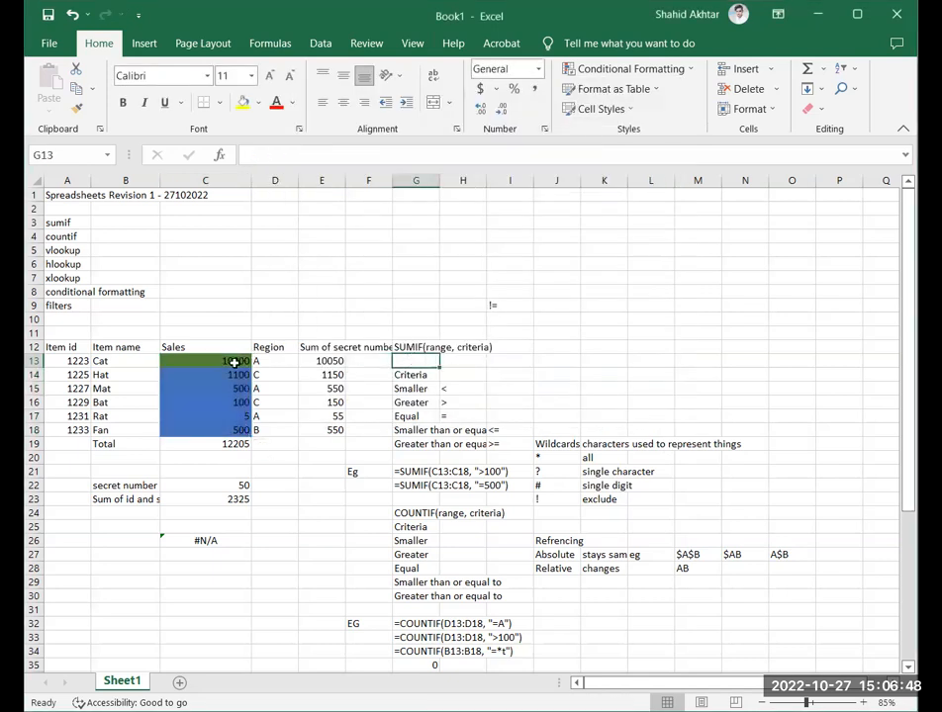
# Change the color scale rule on the Sales values in C13:C18 to a 3-Color Scale and apply it.
pyautogui.moveTo(235, 363); pyautogui.dragTo(235, 432)
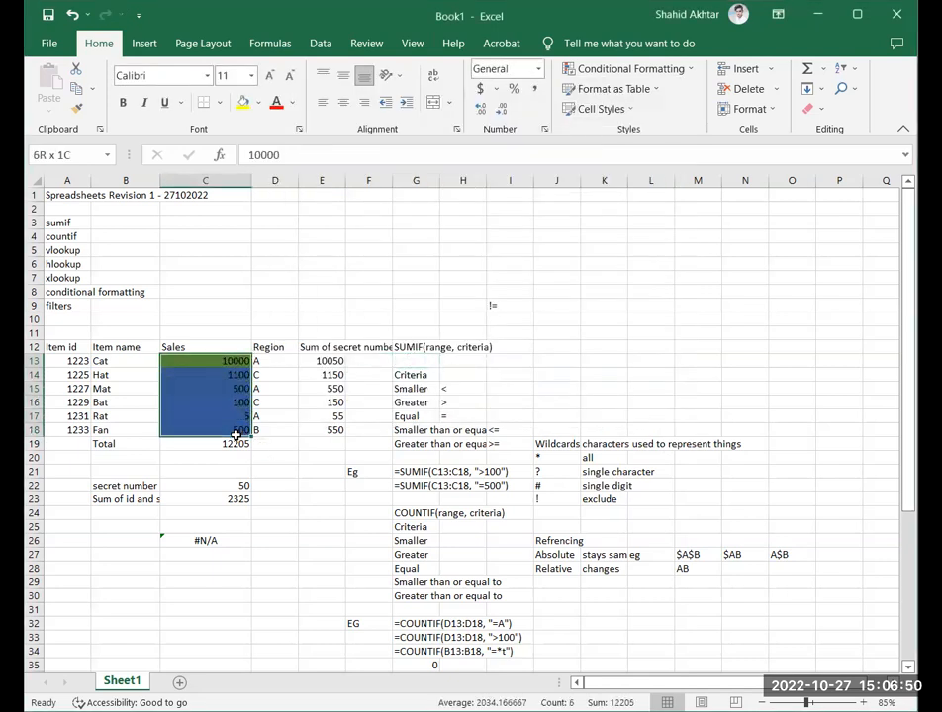
pyautogui.click(688, 69)
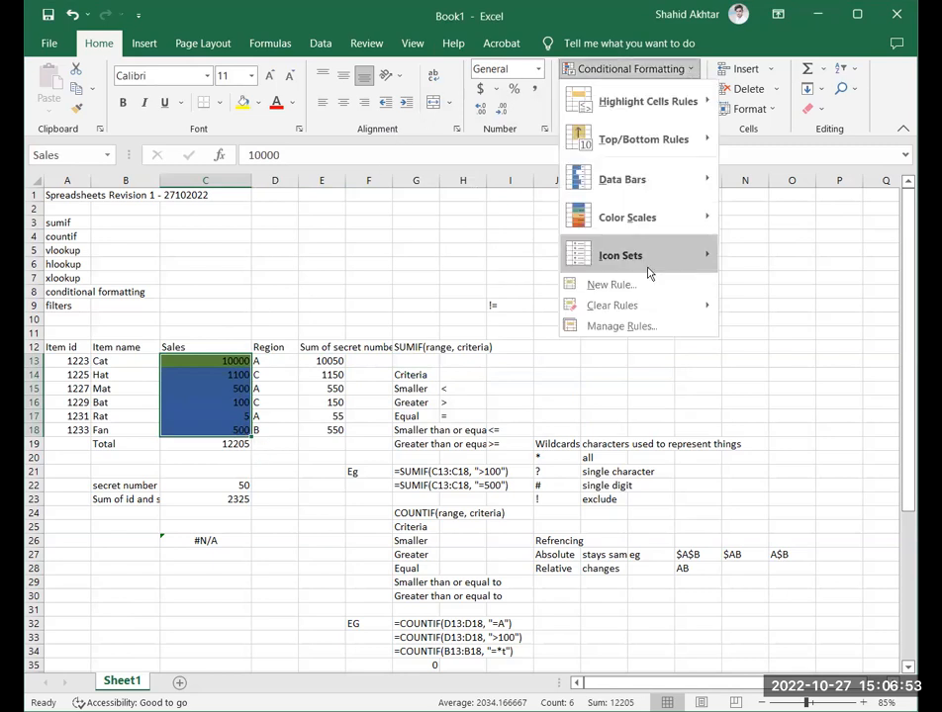
pyautogui.click(669, 327)
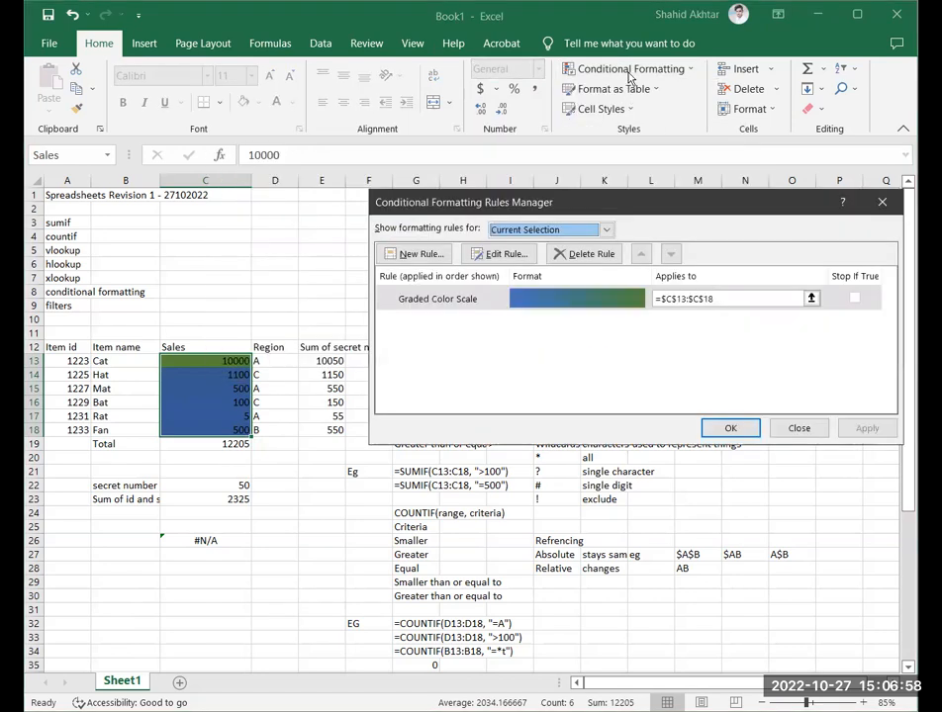
pyautogui.click(600, 302)
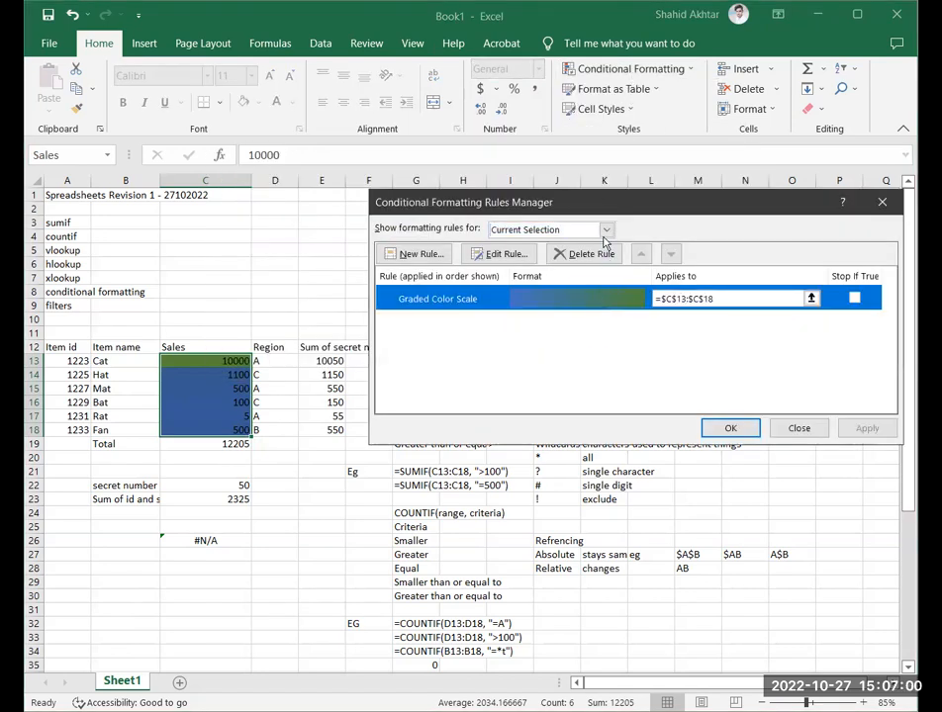
pyautogui.click(477, 257)
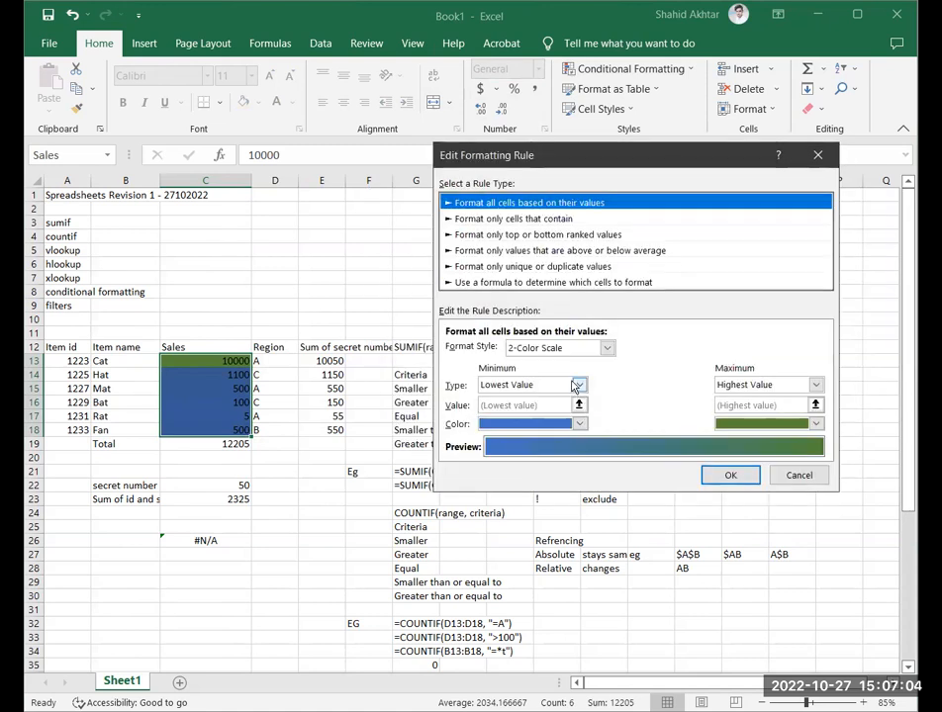
pyautogui.click(606, 348)
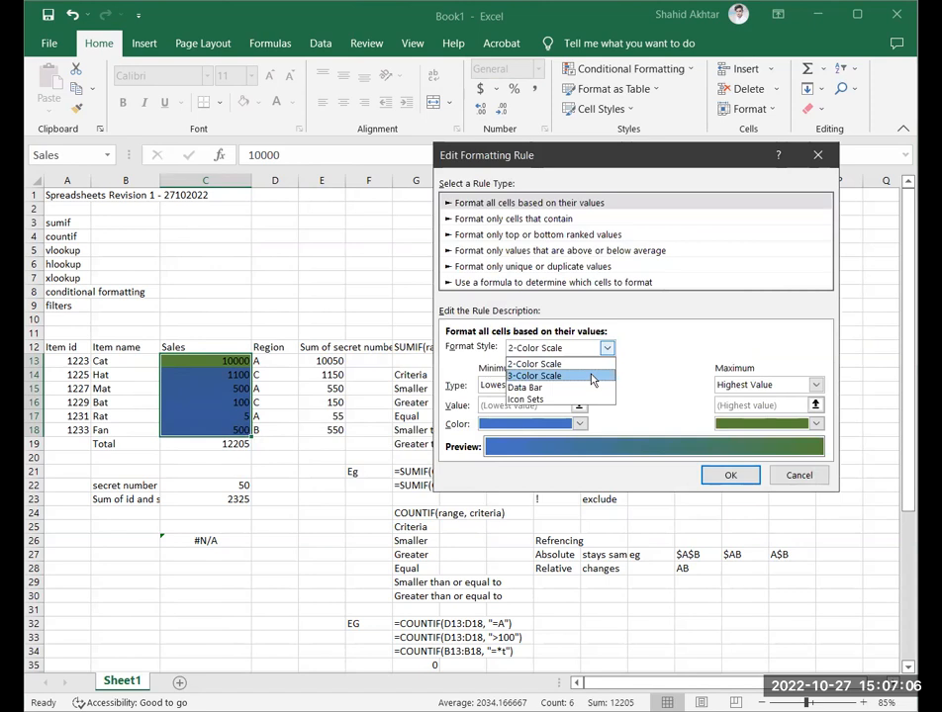
pyautogui.click(593, 376)
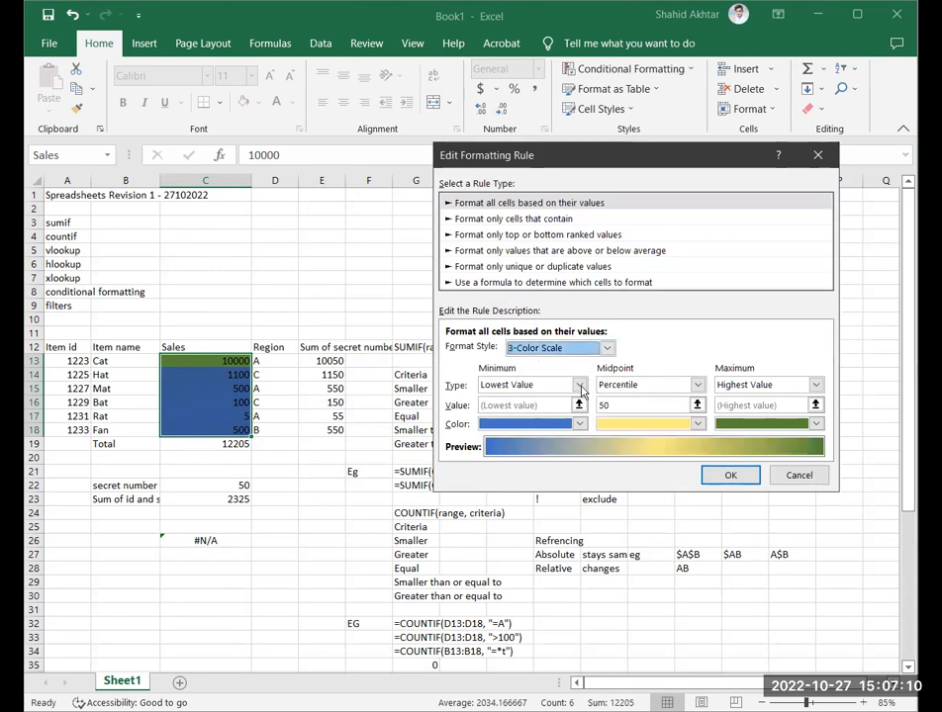
pyautogui.click(581, 386)
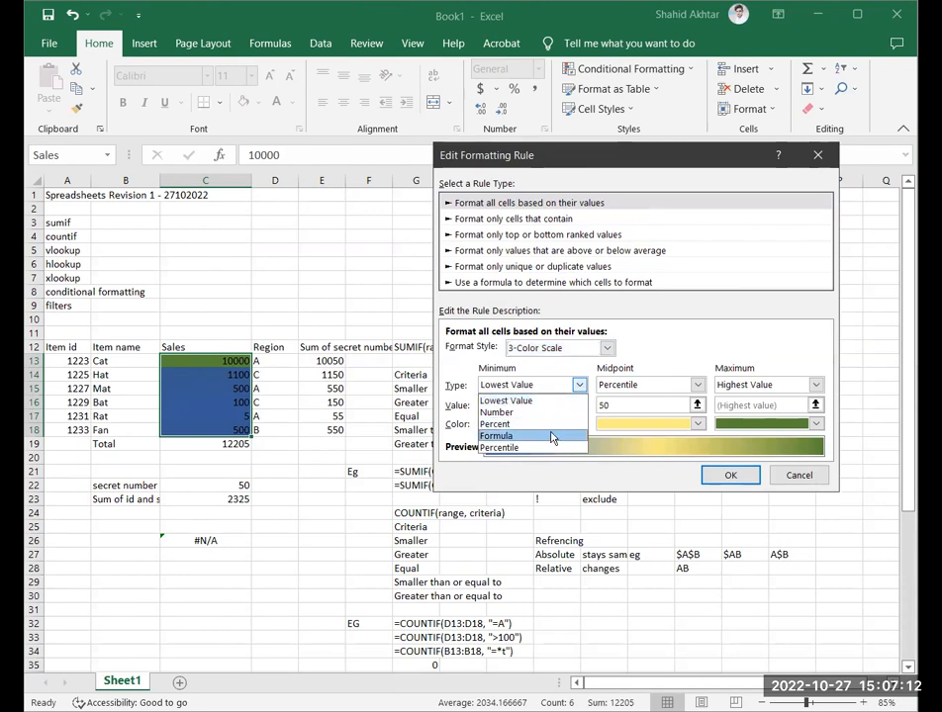
pyautogui.click(677, 341)
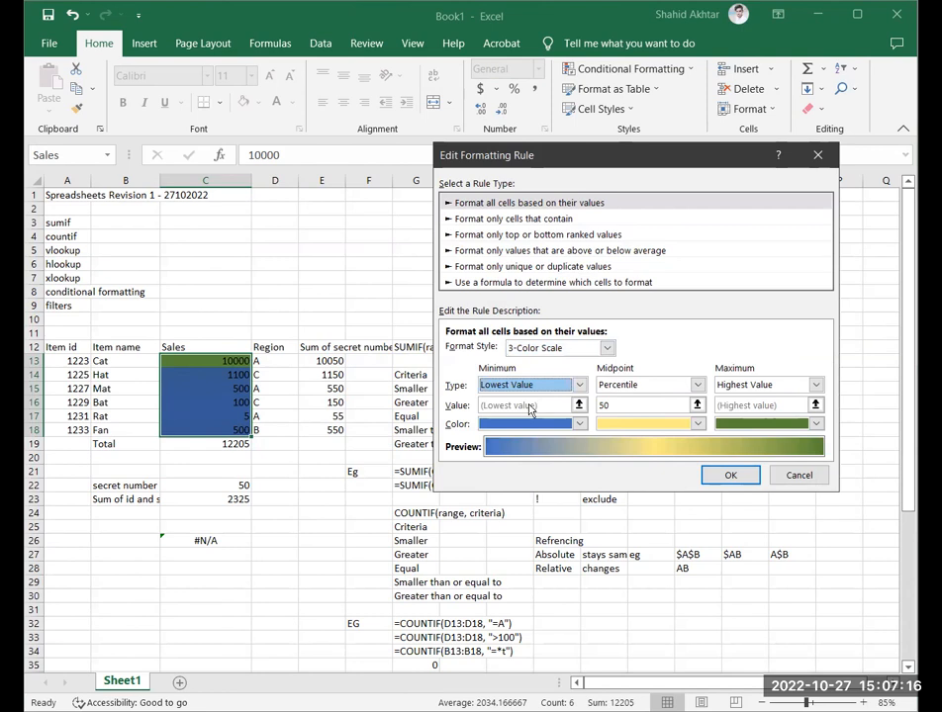
pyautogui.click(723, 478)
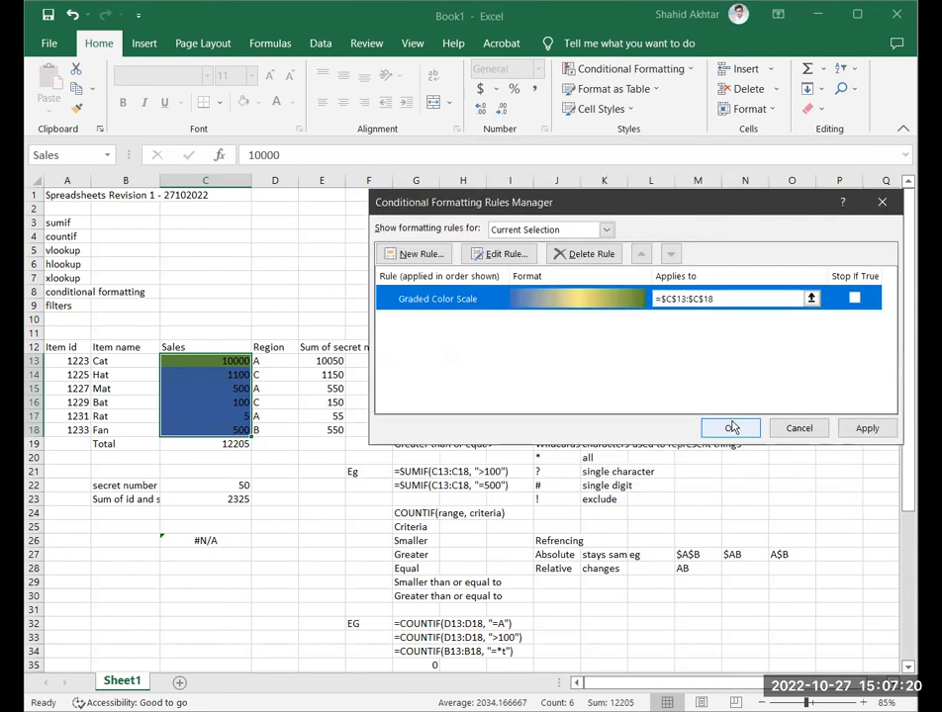
pyautogui.click(863, 432)
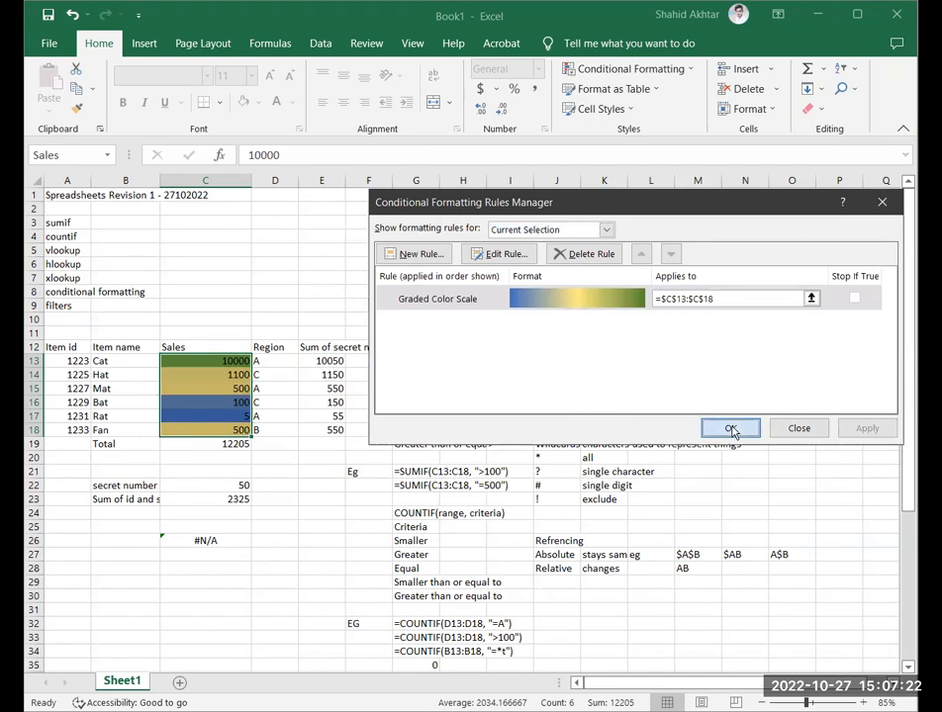
pyautogui.click(730, 429)
pyautogui.click(289, 392)
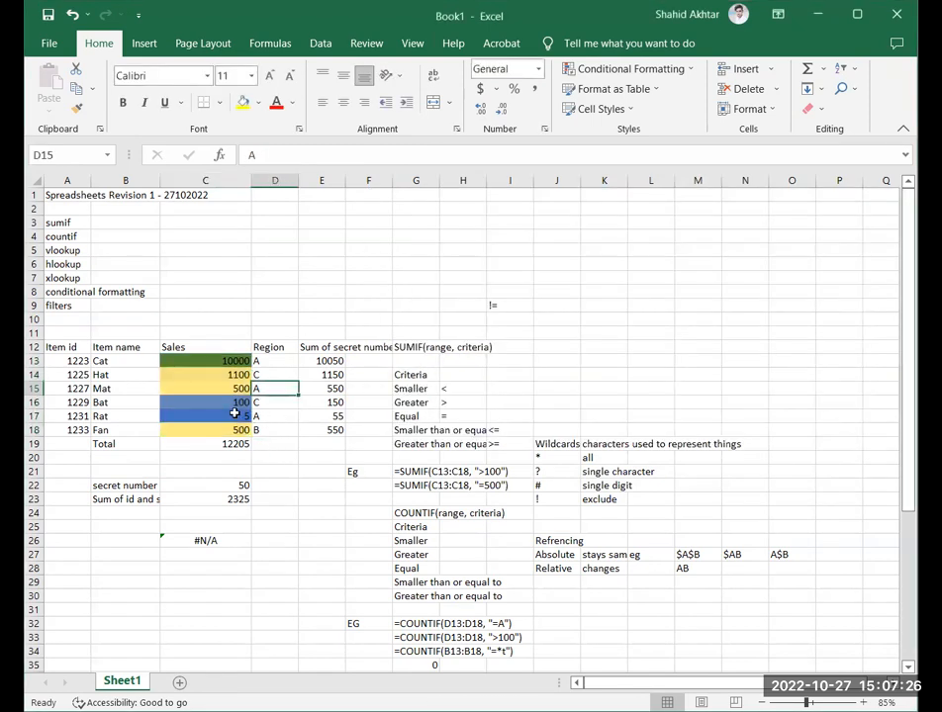
pyautogui.click(241, 352)
pyautogui.moveTo(243, 377); pyautogui.dragTo(243, 392)
pyautogui.click(245, 432)
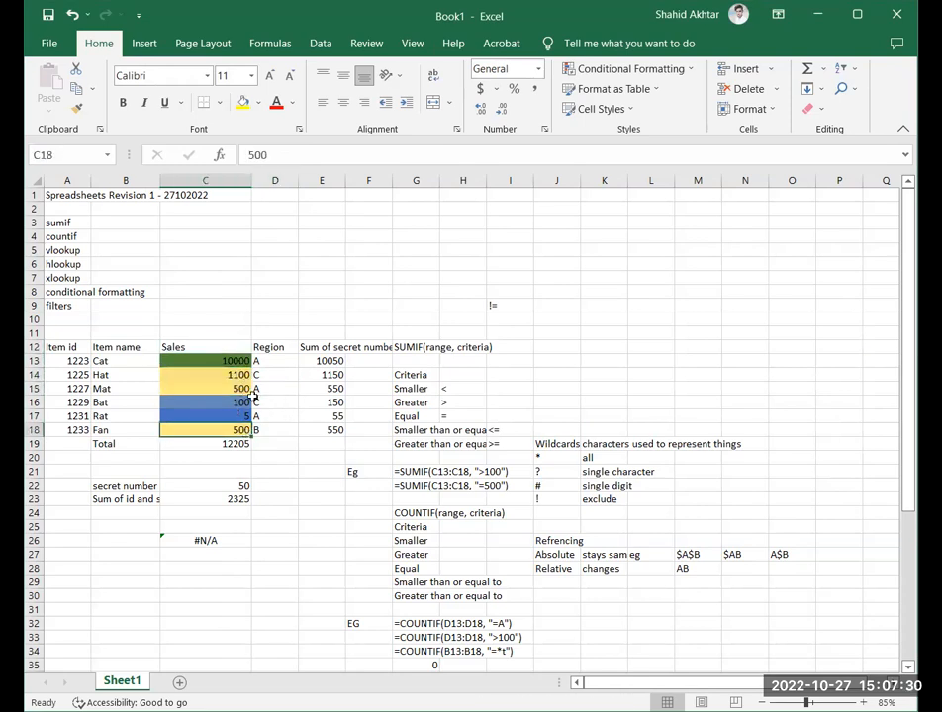
pyautogui.click(253, 335)
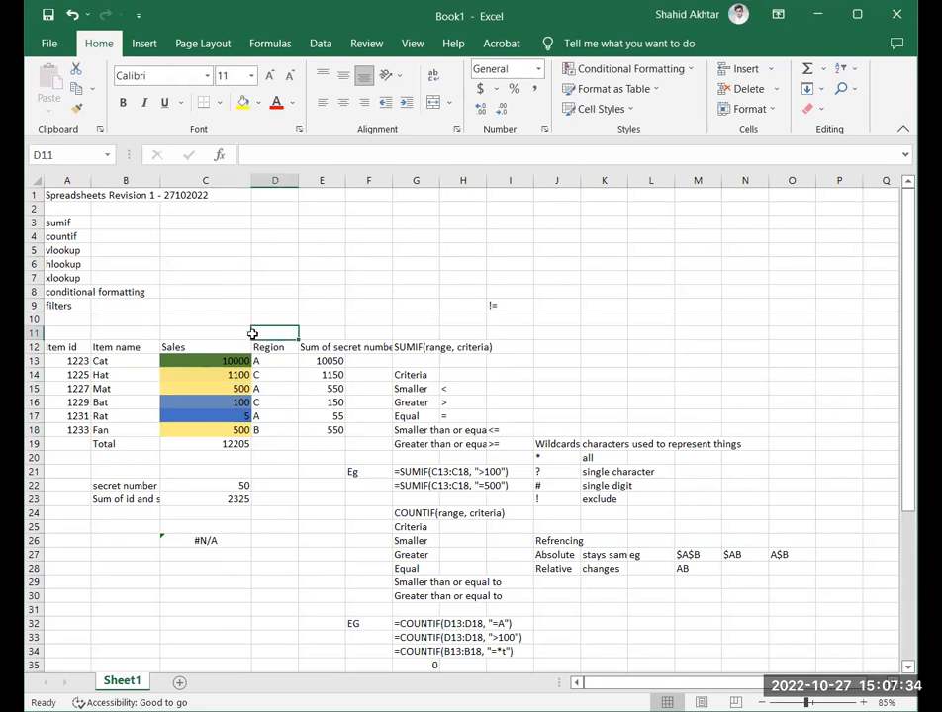
# Clear the "Sum of secret number and sales" heading from E12.
pyautogui.click(364, 346)
pyautogui.click(330, 342)
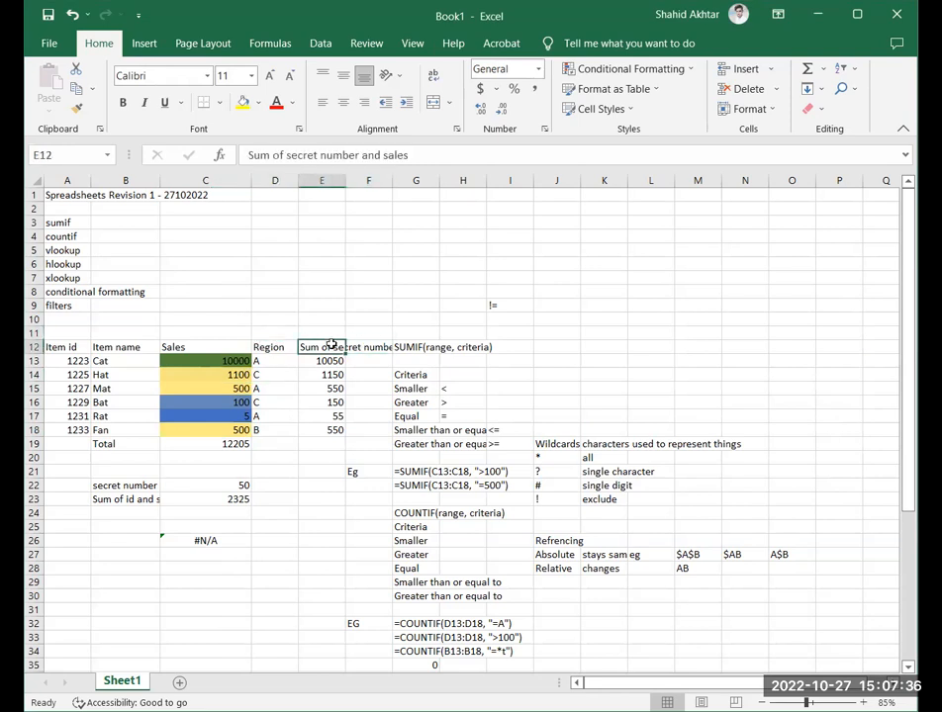
pyautogui.doubleClick(330, 343)
pyautogui.click(327, 429)
pyautogui.doubleClick(327, 429)
pyautogui.click(361, 428)
pyautogui.click(336, 348)
pyautogui.press('Delete')
# Clear all the sum formulas below the emptied heading, in E13:E18.
pyautogui.click(330, 361)
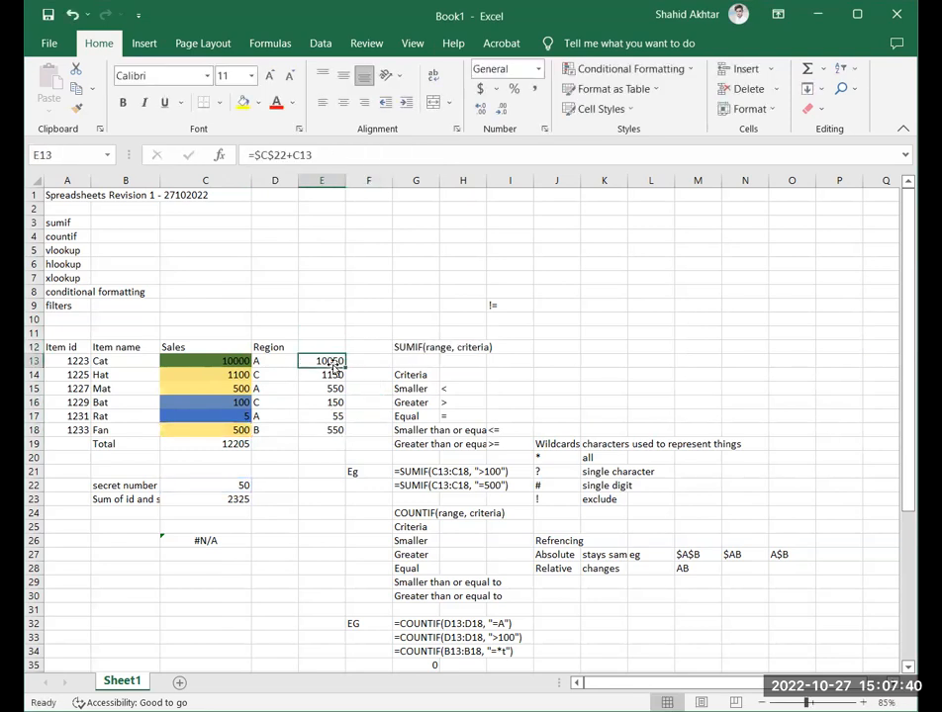
pyautogui.press('Delete')
pyautogui.click(331, 389)
pyautogui.press('Delete')
pyautogui.click(330, 417)
pyautogui.press('Delete')
pyautogui.click(328, 429)
pyautogui.press('Delete')
pyautogui.click(333, 401)
pyautogui.press('Delete')
pyautogui.click(325, 376)
pyautogui.press('Delete')
# Enter the heading "Secret character" in E12, beside the Region heading.
pyautogui.click(280, 346)
pyautogui.click(318, 351)
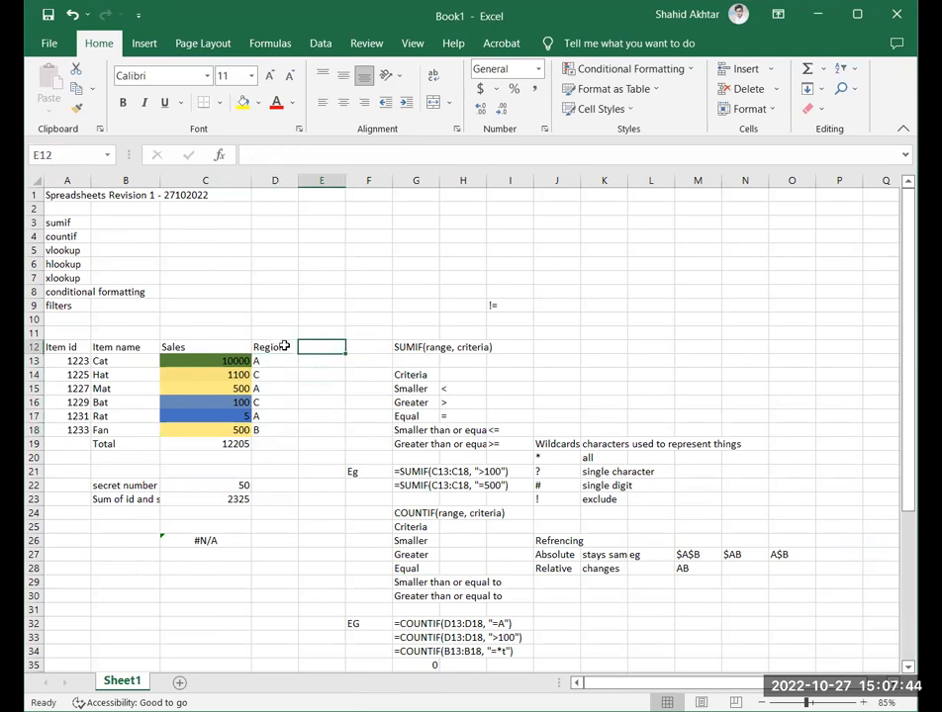
pyautogui.write('Sec')
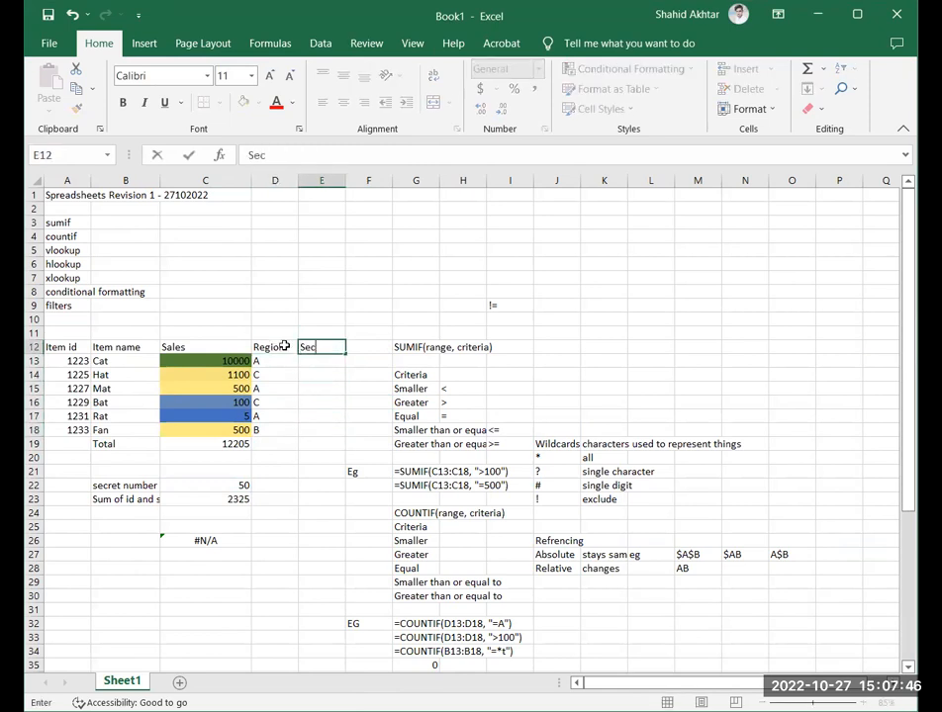
pyautogui.write('ret character')
pyautogui.press('Return')
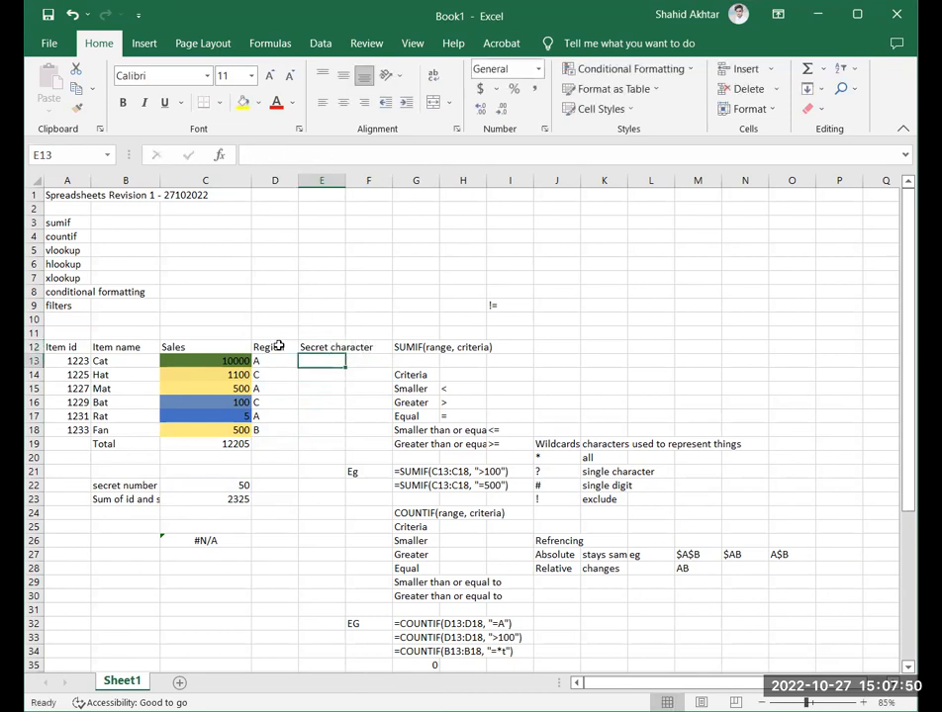
# Fill the Secret character column from E13 to E18 with 1, B, 12, A, # and $.
pyautogui.click(320, 374)
pyautogui.click(319, 361)
pyautogui.write('1')
pyautogui.click(321, 390)
pyautogui.write('12')
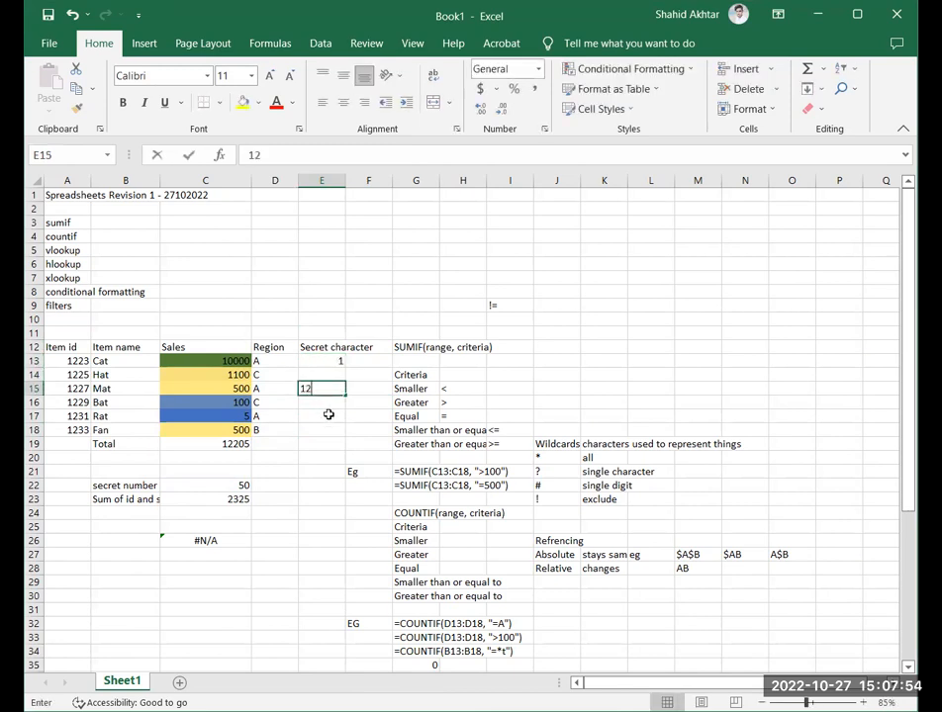
pyautogui.click(329, 418)
pyautogui.click(325, 431)
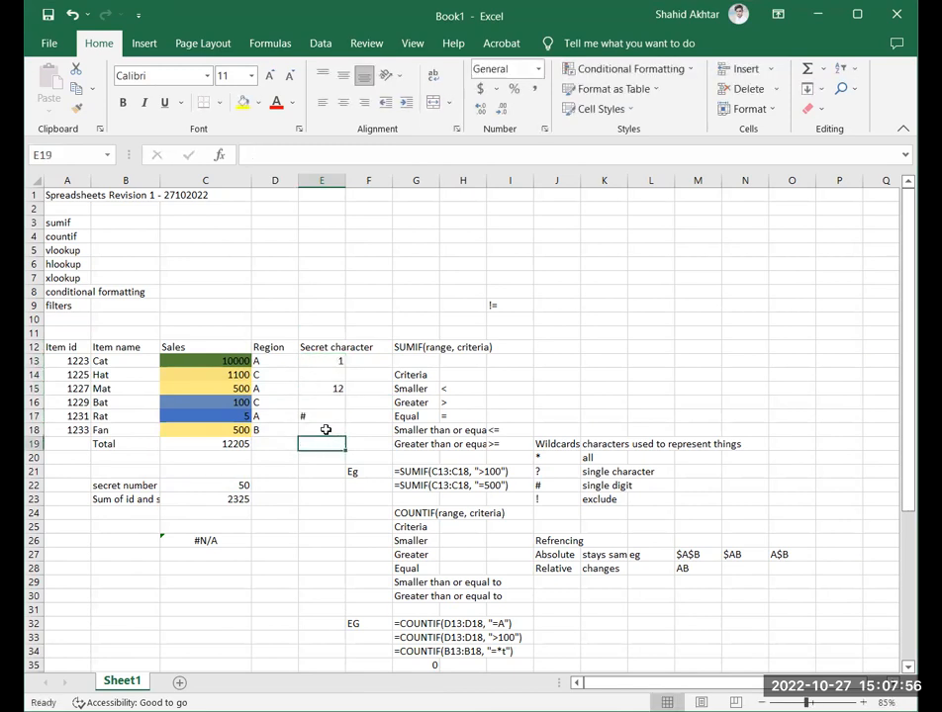
pyautogui.write('$')
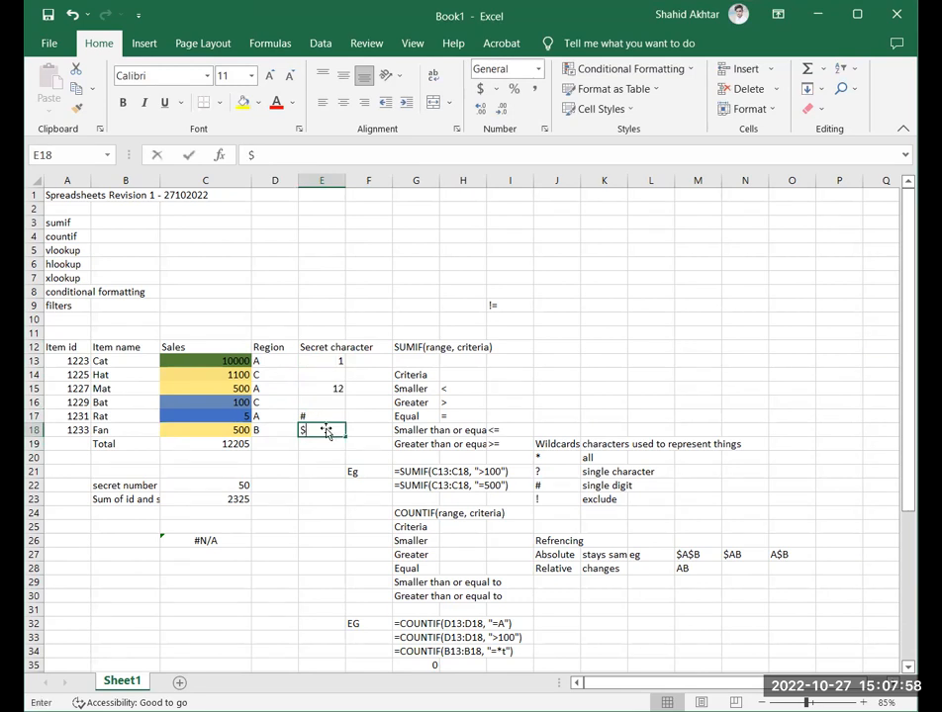
pyautogui.click(321, 403)
pyautogui.write('A')
pyautogui.click(324, 373)
pyautogui.write('B')
pyautogui.click(325, 417)
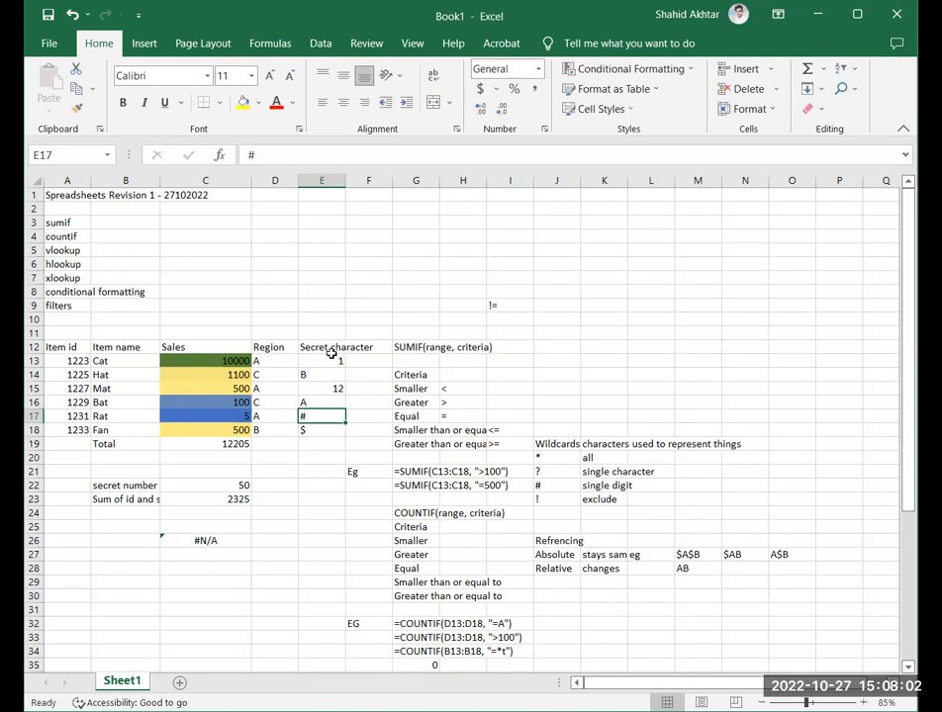
# Create a conditional formatting rule for E13:E18 using "Format only cells that contain", with the cell value equal to #, without setting a format.
pyautogui.moveTo(328, 360); pyautogui.dragTo(328, 427)
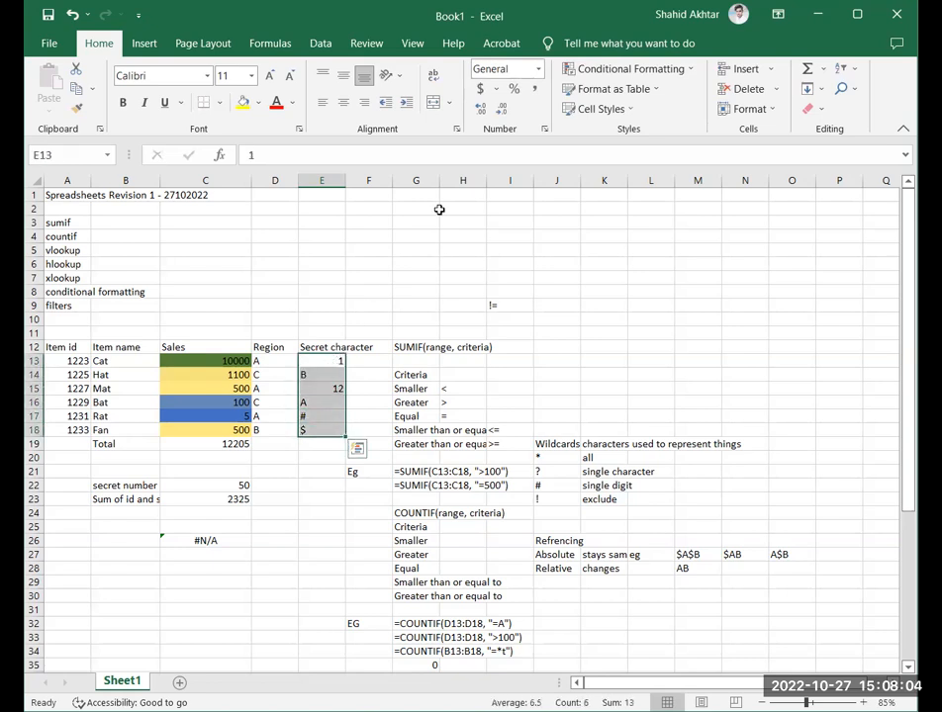
pyautogui.click(640, 73)
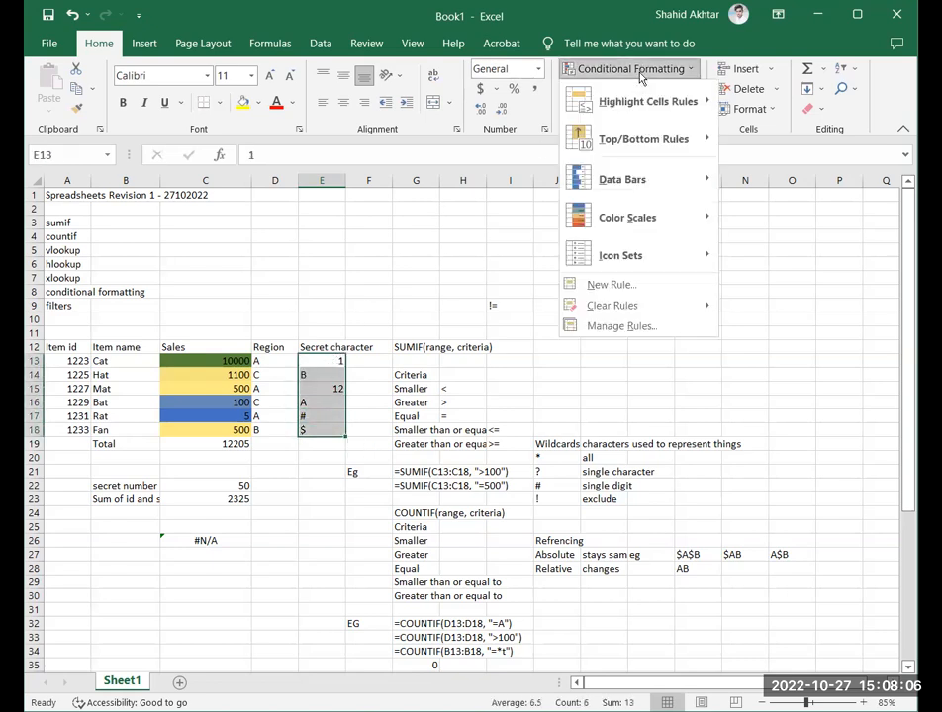
pyautogui.click(666, 289)
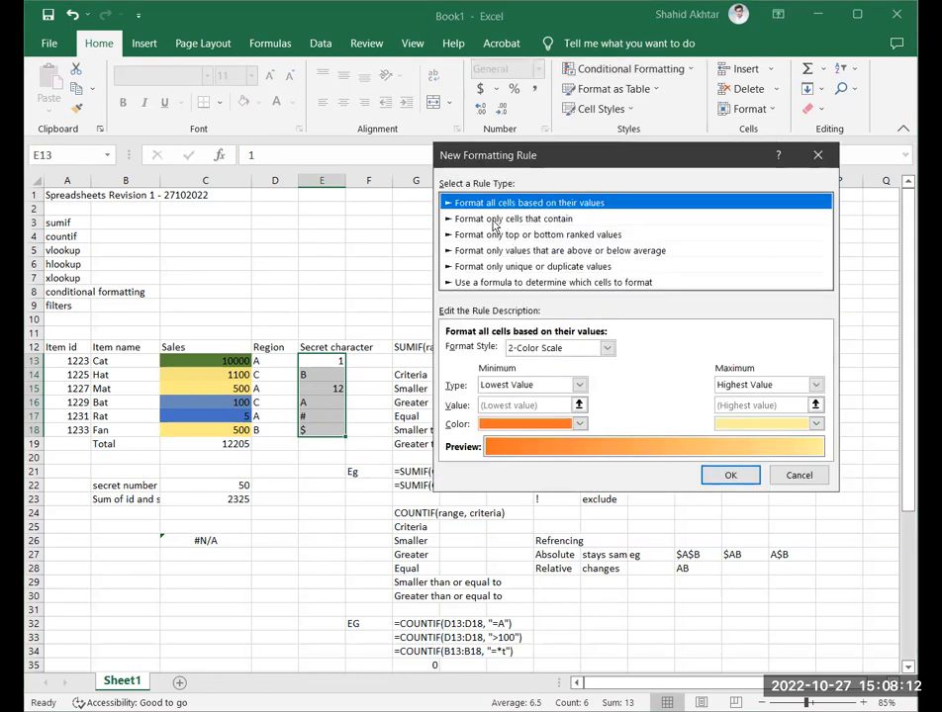
pyautogui.click(493, 219)
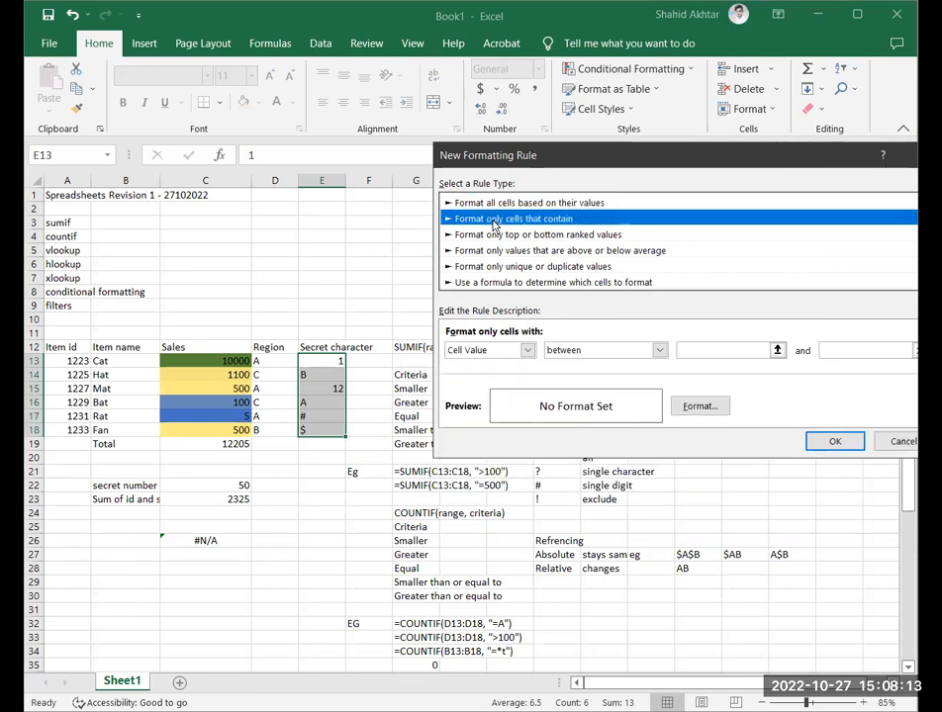
pyautogui.click(656, 352)
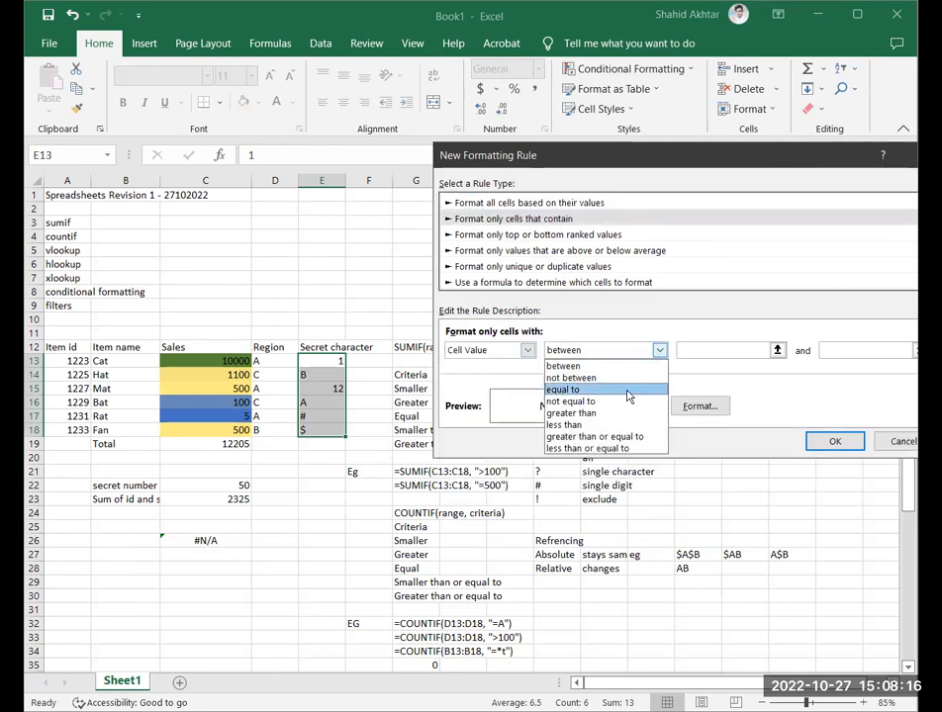
pyautogui.click(605, 381)
pyautogui.click(658, 351)
pyautogui.click(623, 391)
pyautogui.click(731, 352)
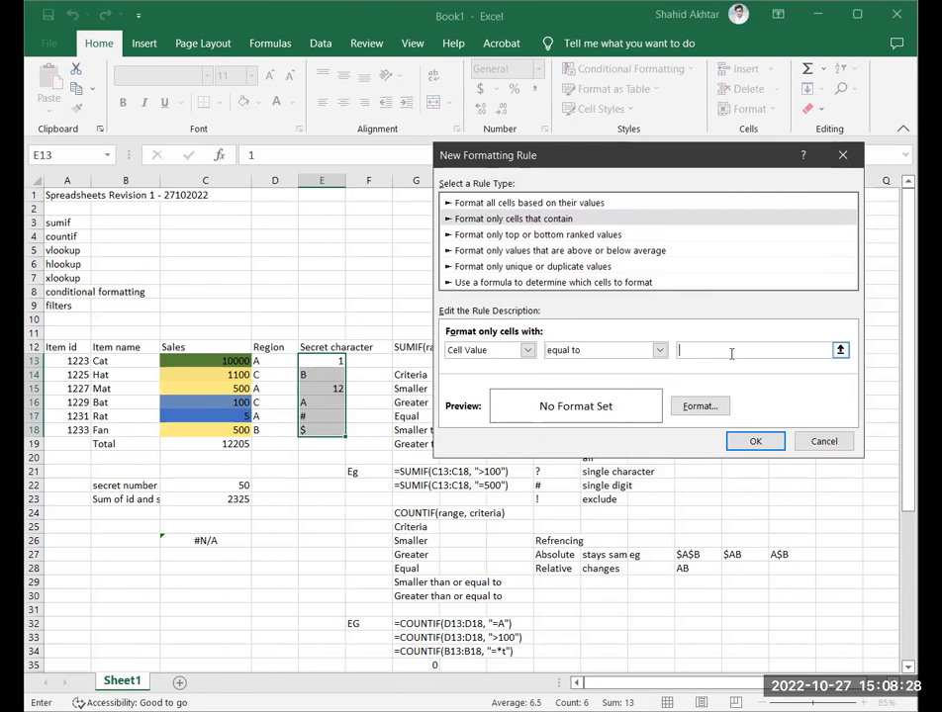
pyautogui.write('#')
pyautogui.click(751, 441)
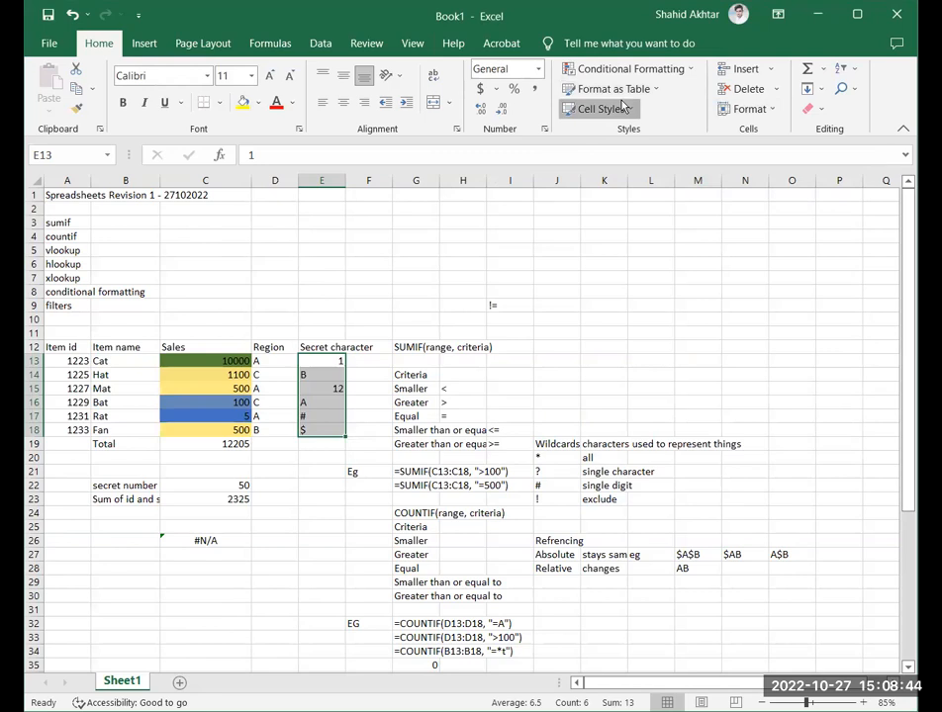
# Edit the existing conditional formatting rule for E13:E18 and give it a yellow fill.
pyautogui.click(630, 68)
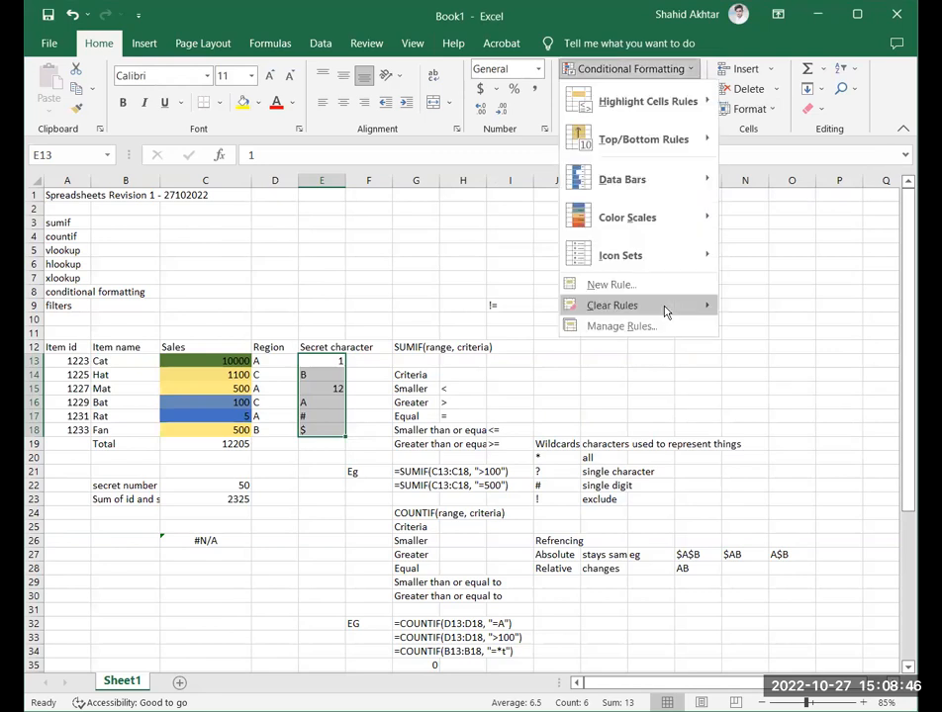
pyautogui.moveTo(666, 313)
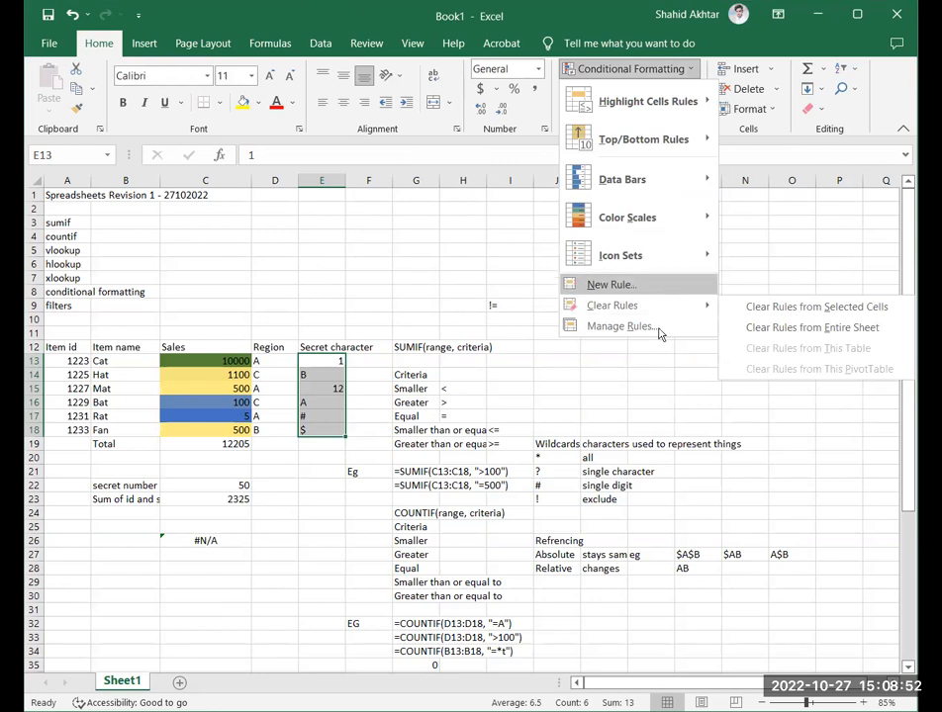
pyautogui.click(656, 328)
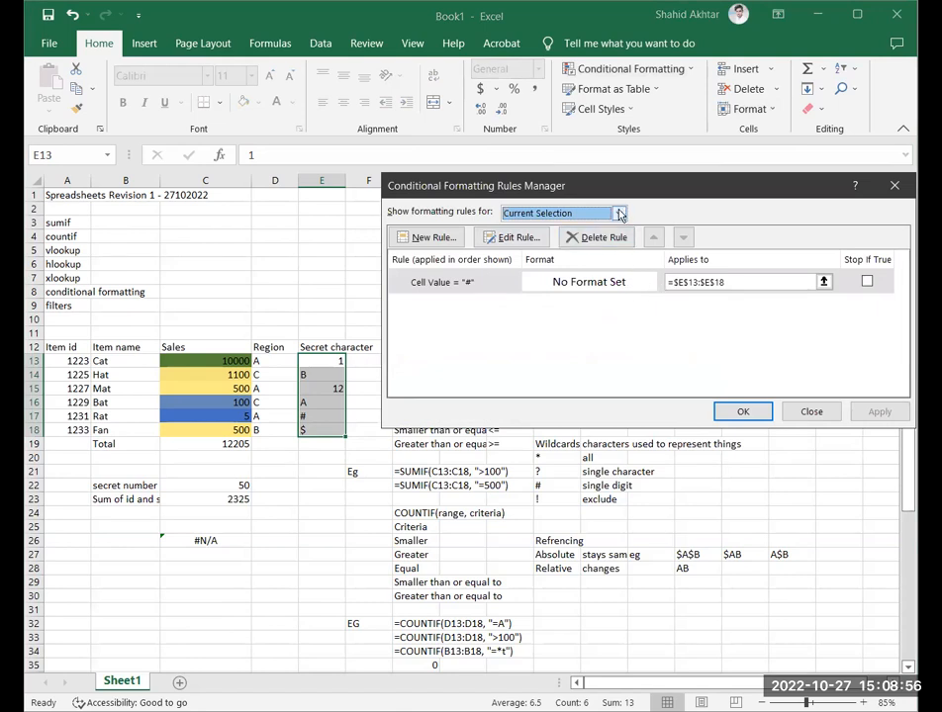
pyautogui.click(519, 240)
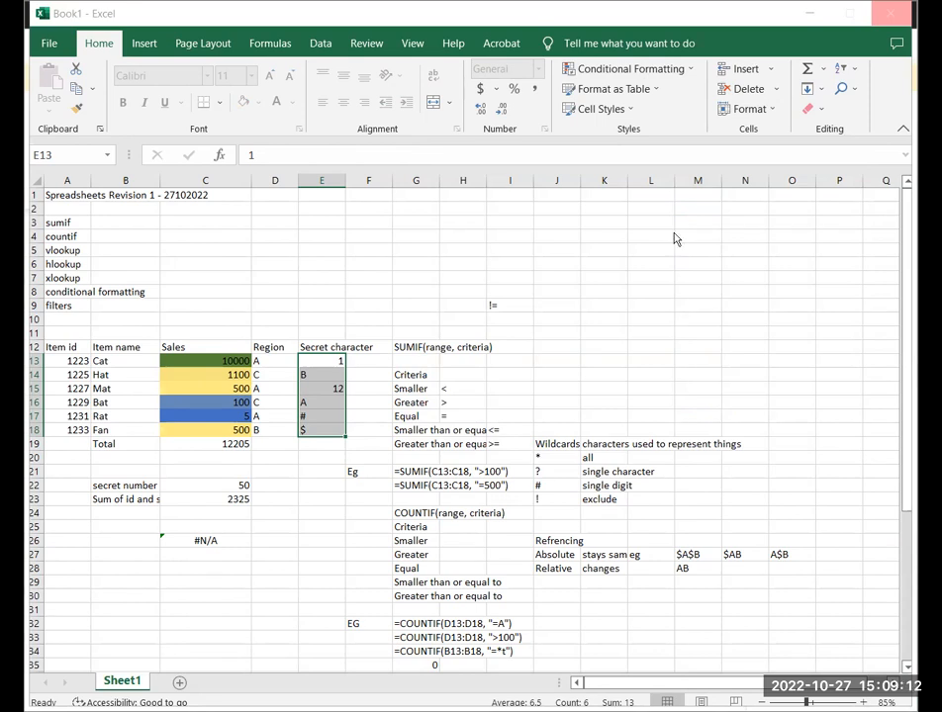
pyautogui.moveTo(615, 52); pyautogui.dragTo(886, 70)
pyautogui.click(886, 97)
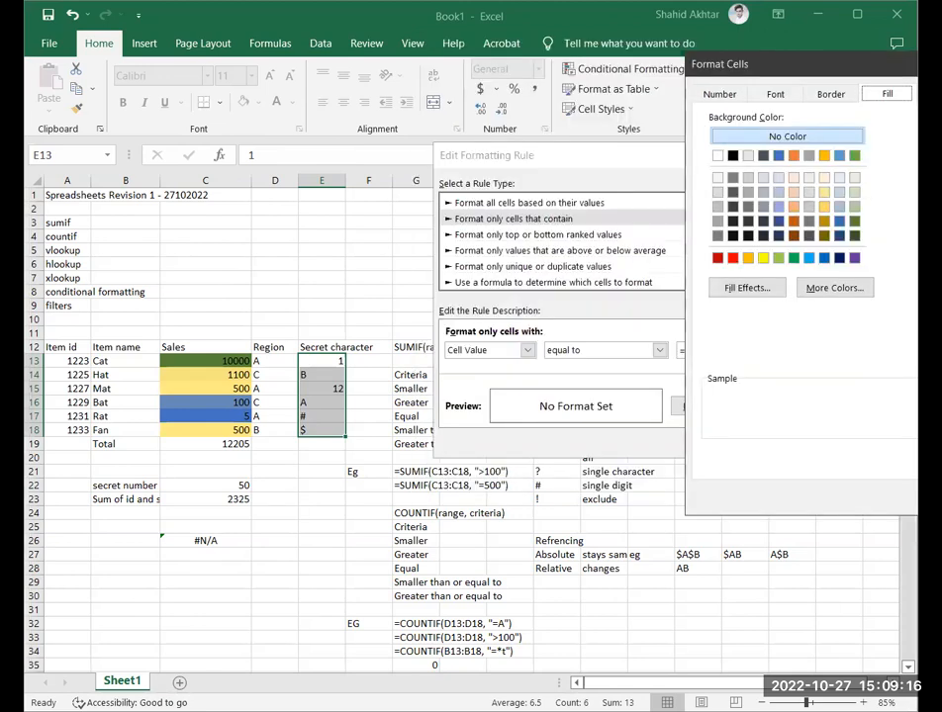
pyautogui.moveTo(772, 64); pyautogui.dragTo(514, 78)
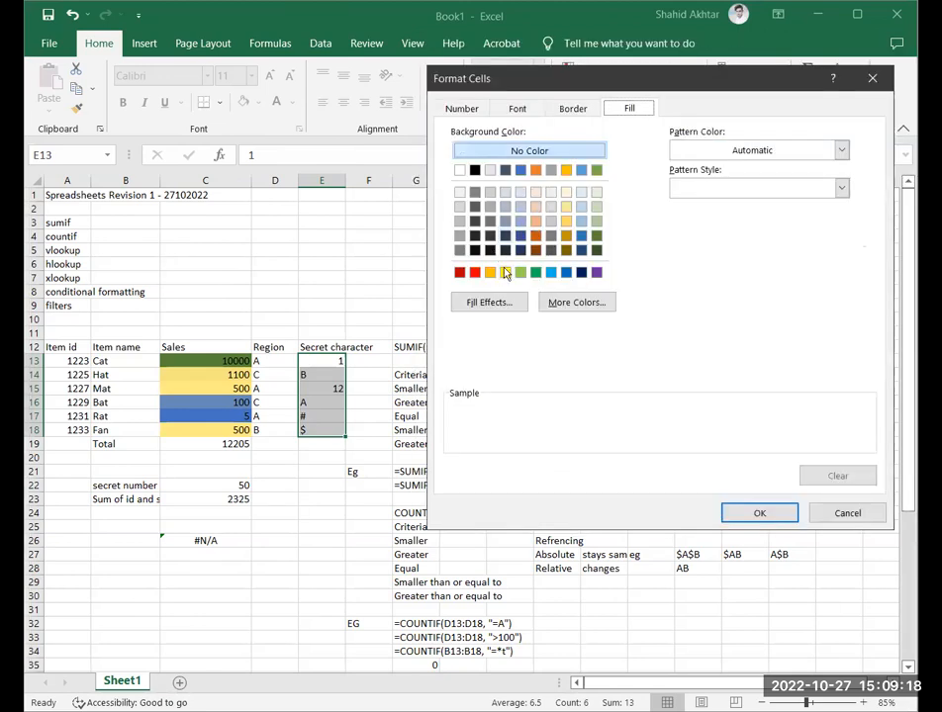
pyautogui.click(506, 273)
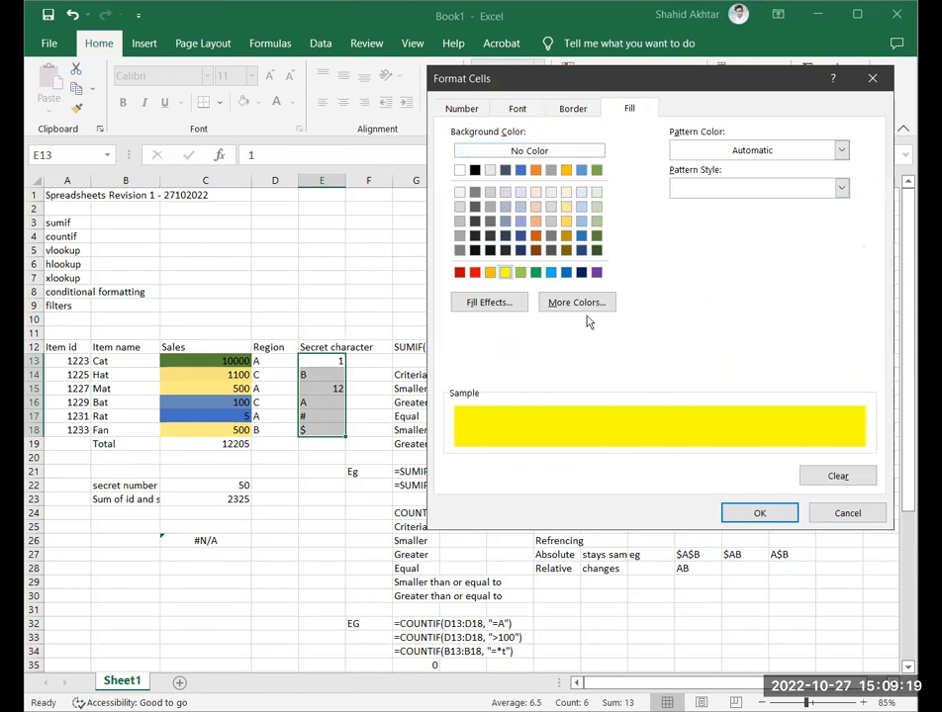
pyautogui.click(762, 511)
# Change the rule's condition to cell value equal to A and apply it to the Secret character column.
pyautogui.click(767, 352)
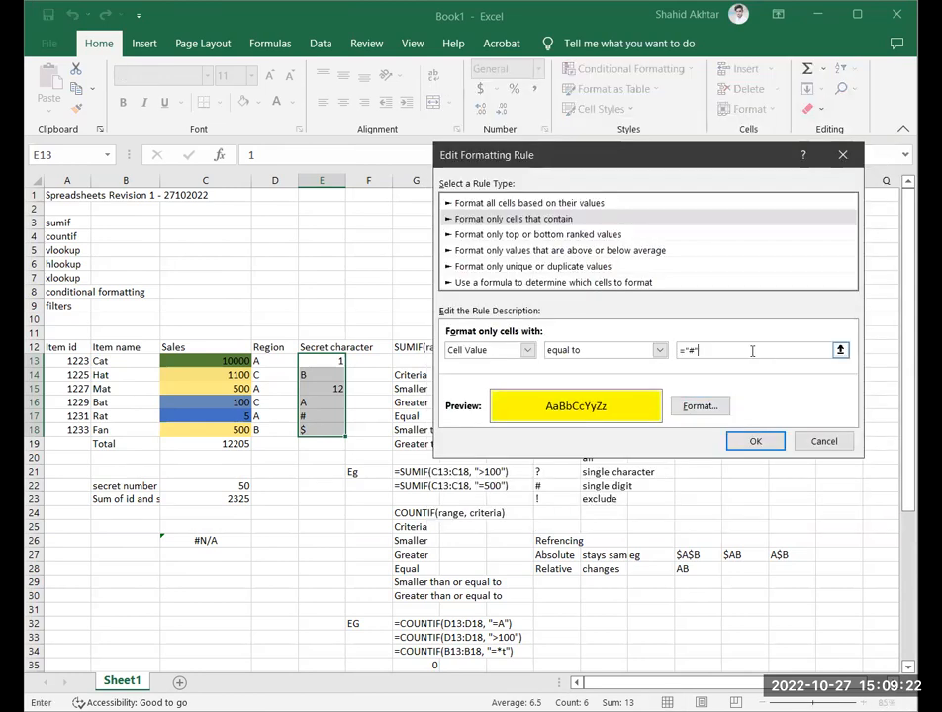
pyautogui.press('BackSpace')
pyautogui.press('BackSpace')
pyautogui.press('BackSpace')
pyautogui.press('BackSpace')
pyautogui.click(527, 351)
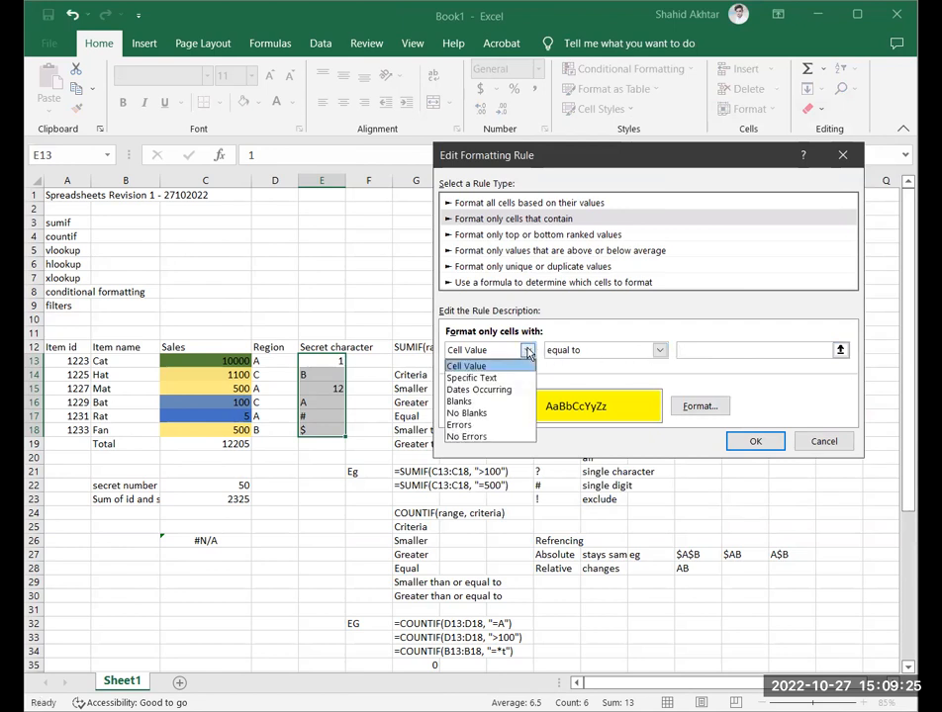
pyautogui.click(658, 353)
pyautogui.click(658, 351)
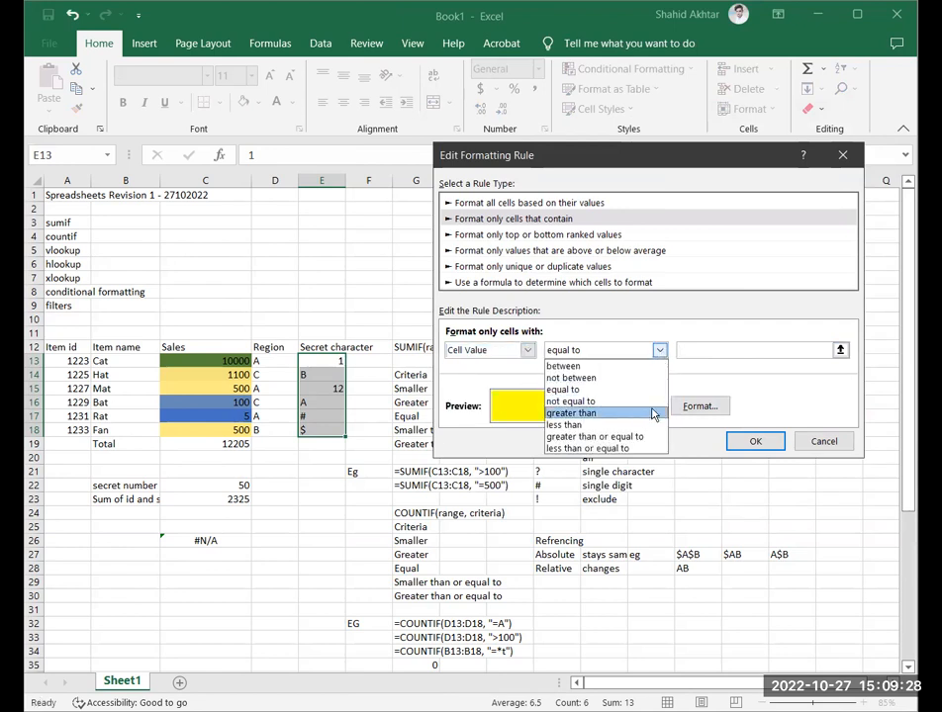
pyautogui.click(708, 353)
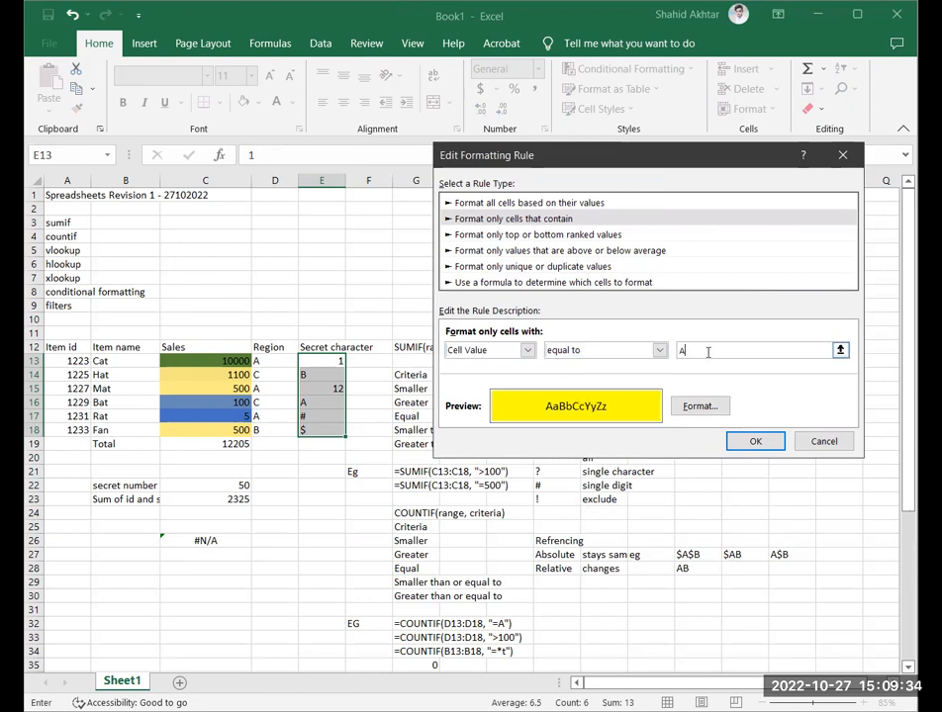
pyautogui.click(762, 439)
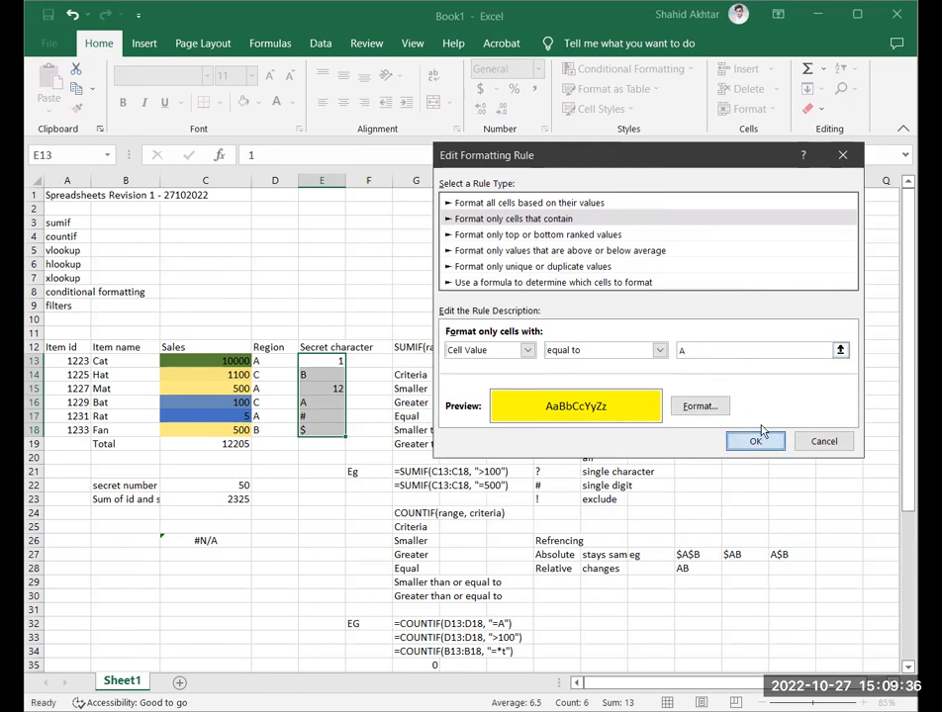
pyautogui.click(853, 413)
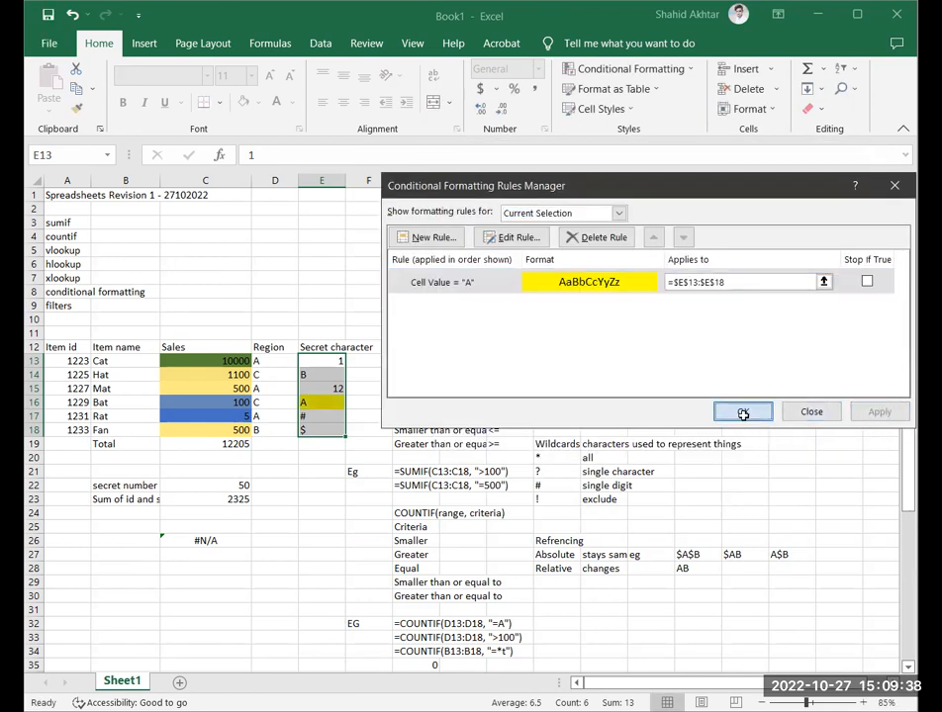
pyautogui.click(743, 413)
pyautogui.click(319, 407)
pyautogui.click(360, 407)
pyautogui.click(359, 440)
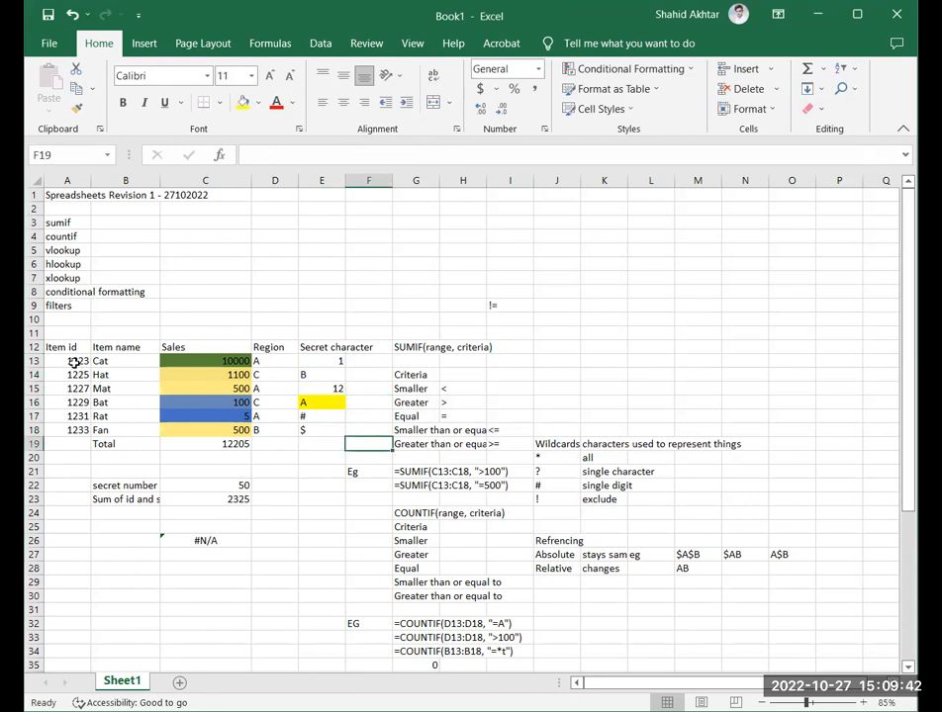
# Copy the item id of Mat in A15 over the item id of Bat in A16.
pyautogui.moveTo(74, 363); pyautogui.dragTo(75, 430)
pyautogui.click(79, 403)
pyautogui.click(74, 389)
pyautogui.hotkey('ctrl', 'c')
pyautogui.click(75, 403)
pyautogui.hotkey('ctrl', 'v')
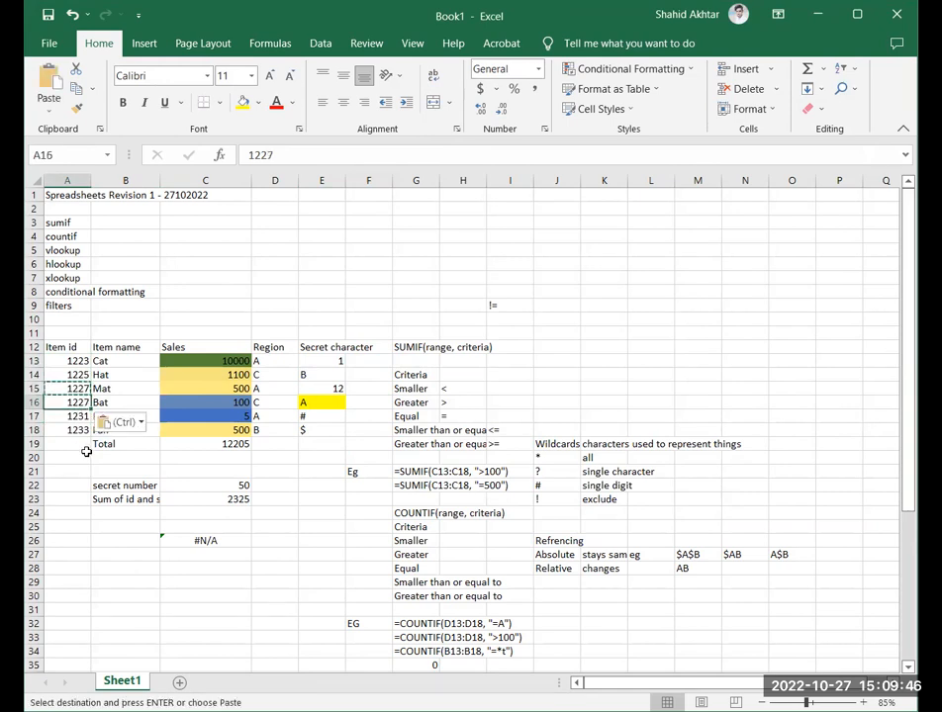
pyautogui.click(87, 459)
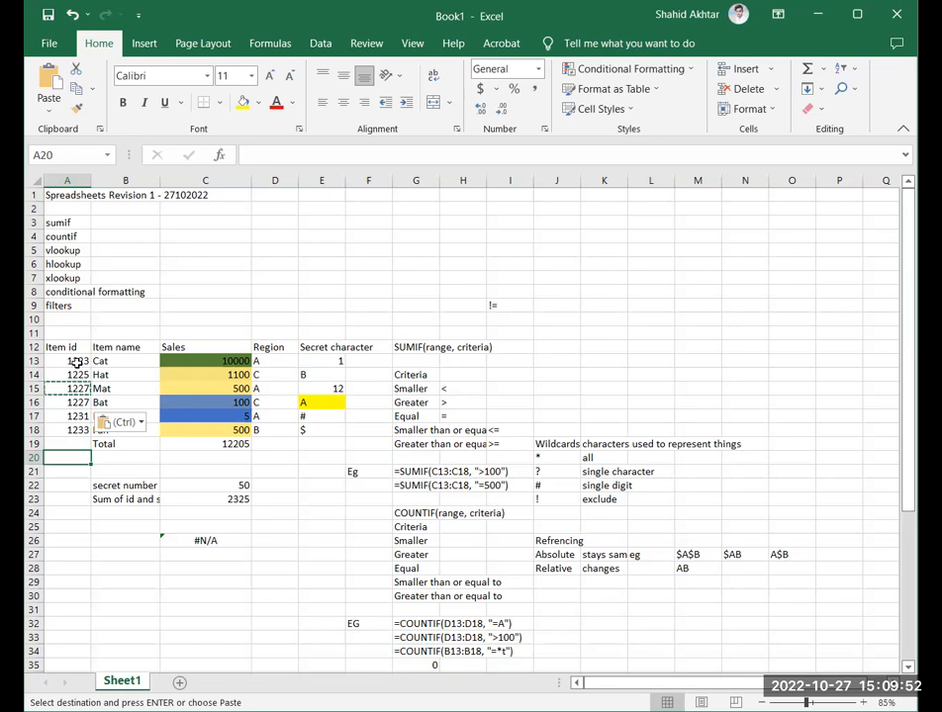
# Start a new conditional formatting rule for the item ids in A13:A18 using "Format only unique or duplicate values", set to duplicate.
pyautogui.moveTo(76, 362); pyautogui.dragTo(74, 429)
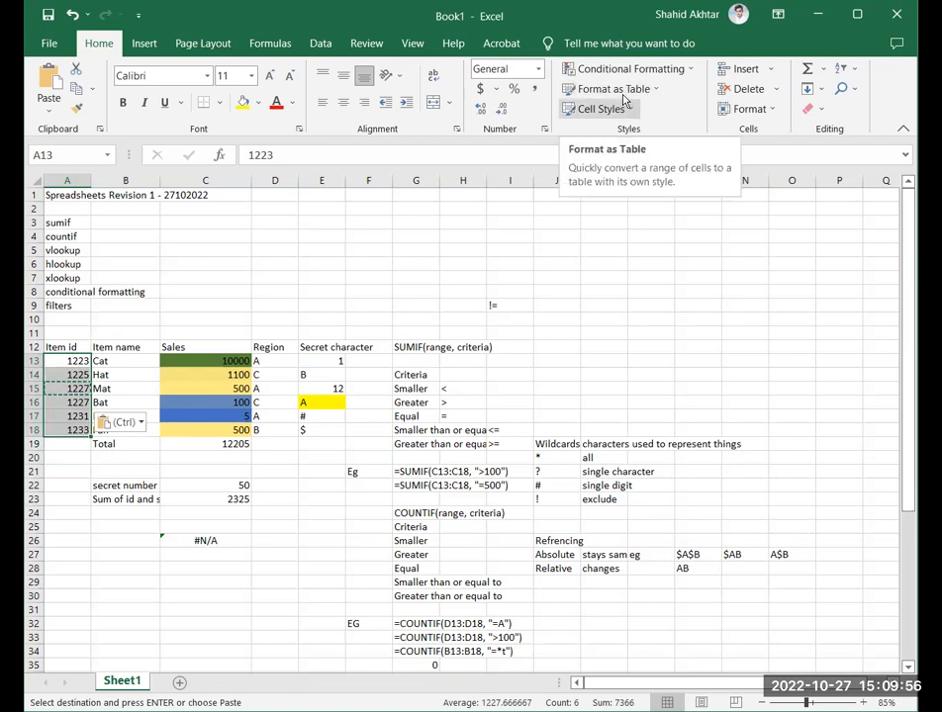
pyautogui.click(627, 69)
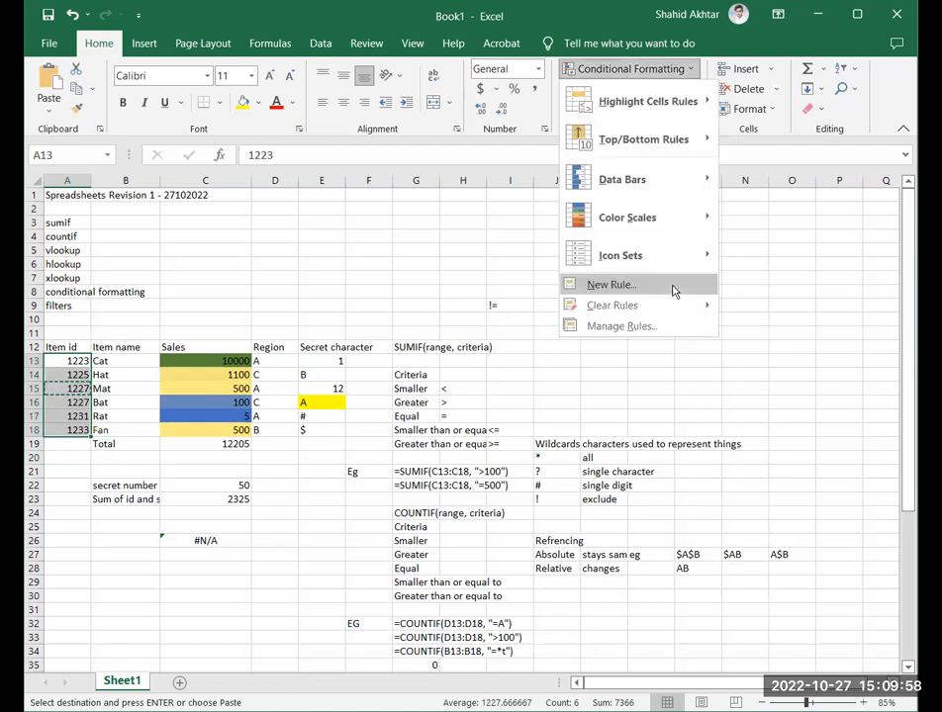
pyautogui.click(671, 289)
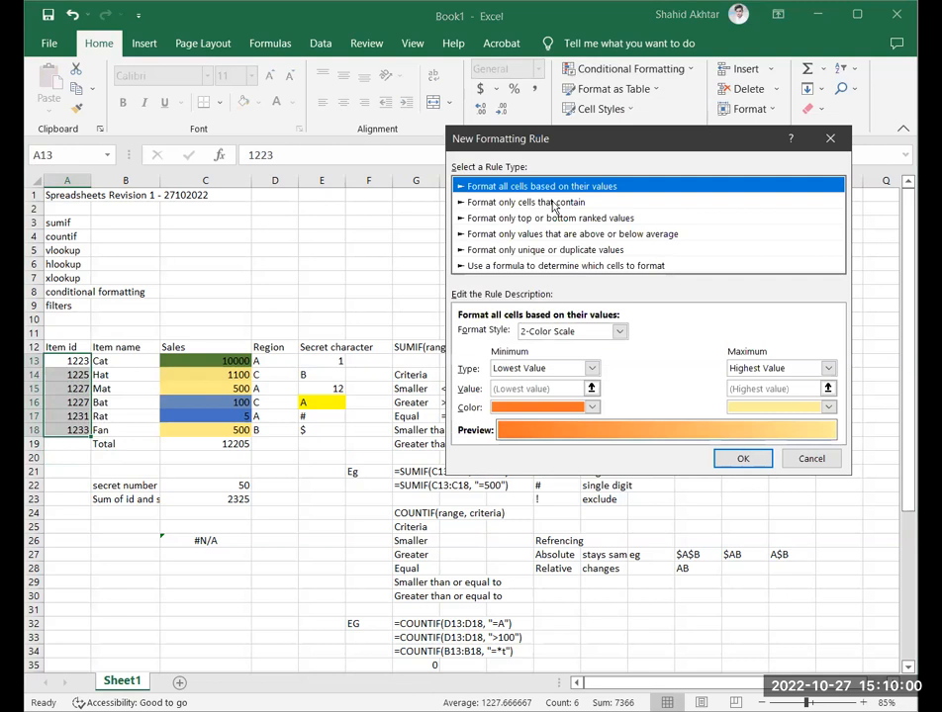
pyautogui.click(554, 203)
pyautogui.click(672, 334)
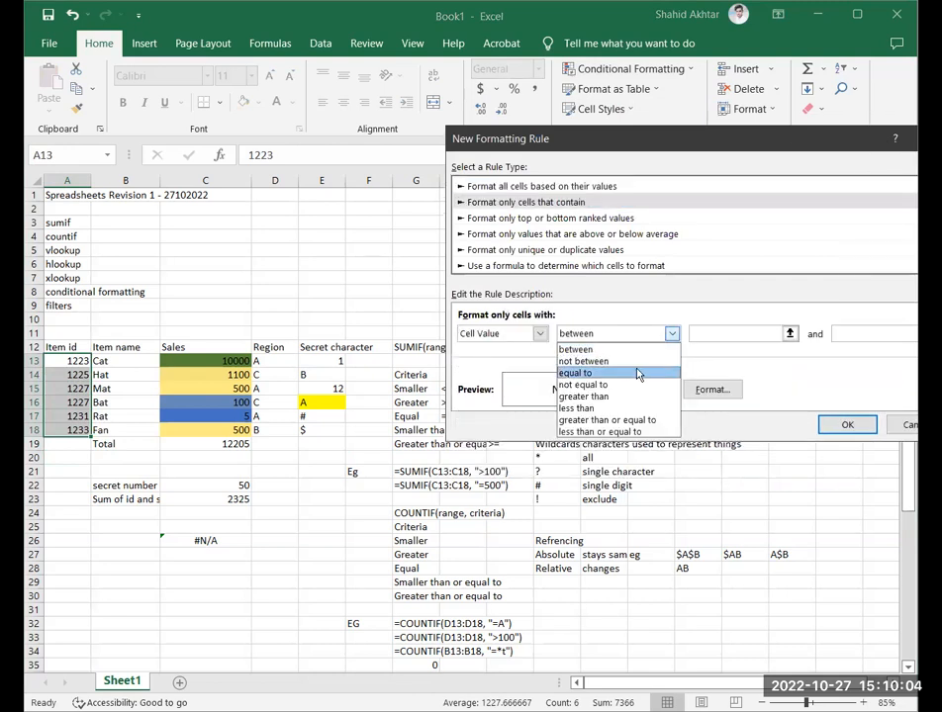
pyautogui.click(606, 188)
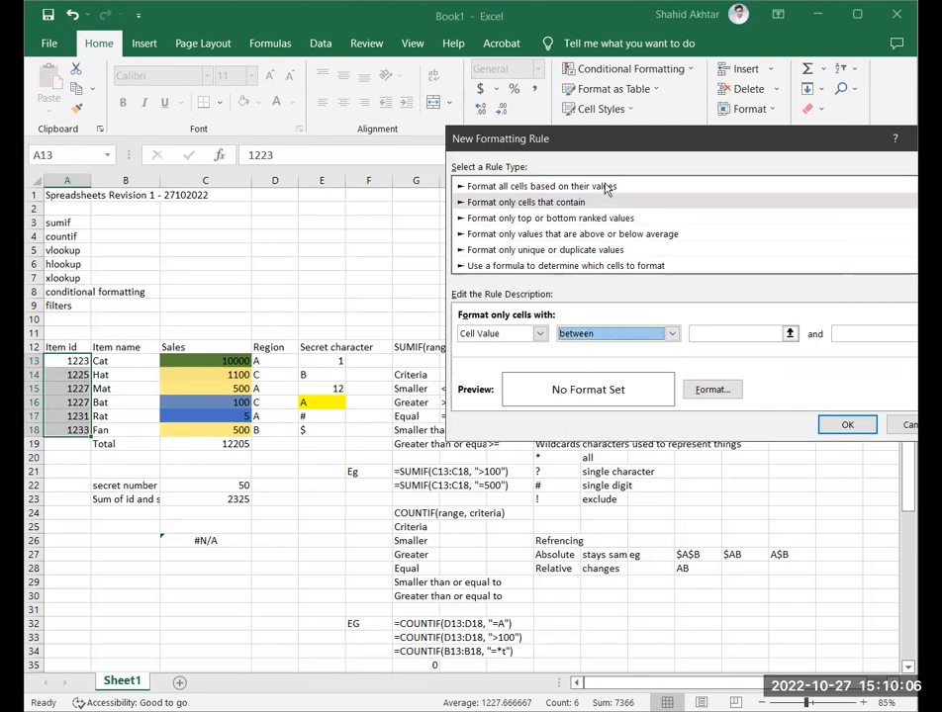
pyautogui.click(607, 188)
pyautogui.click(569, 203)
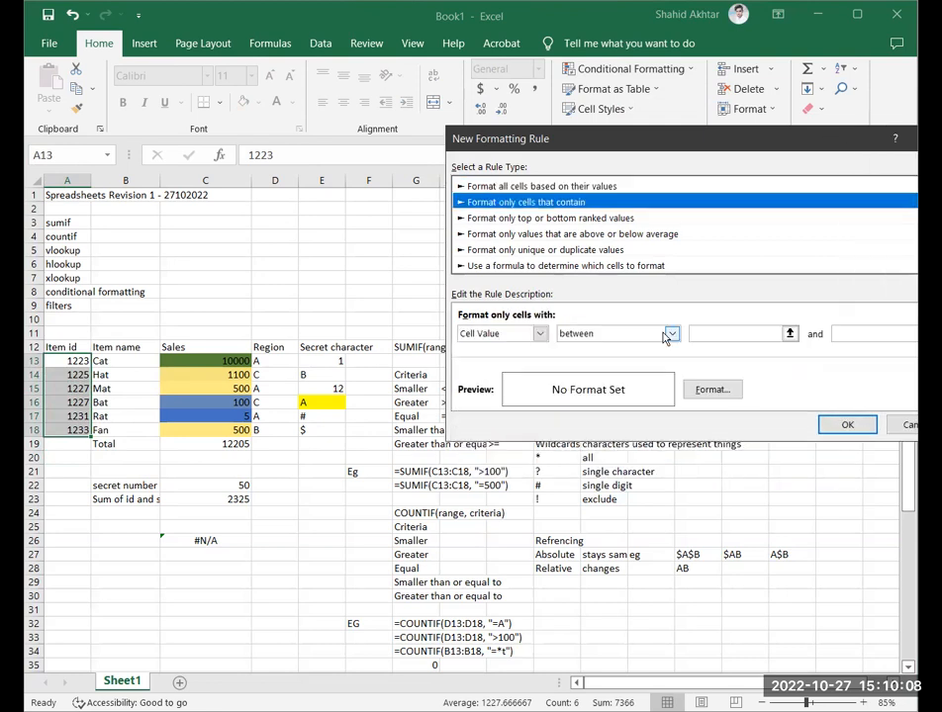
pyautogui.click(613, 250)
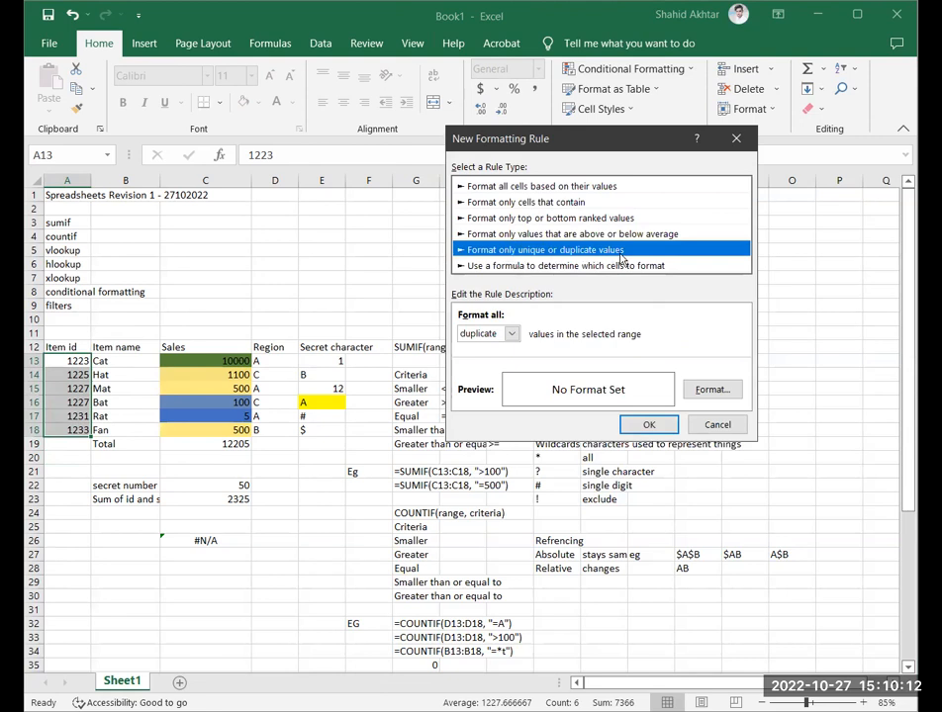
pyautogui.click(511, 334)
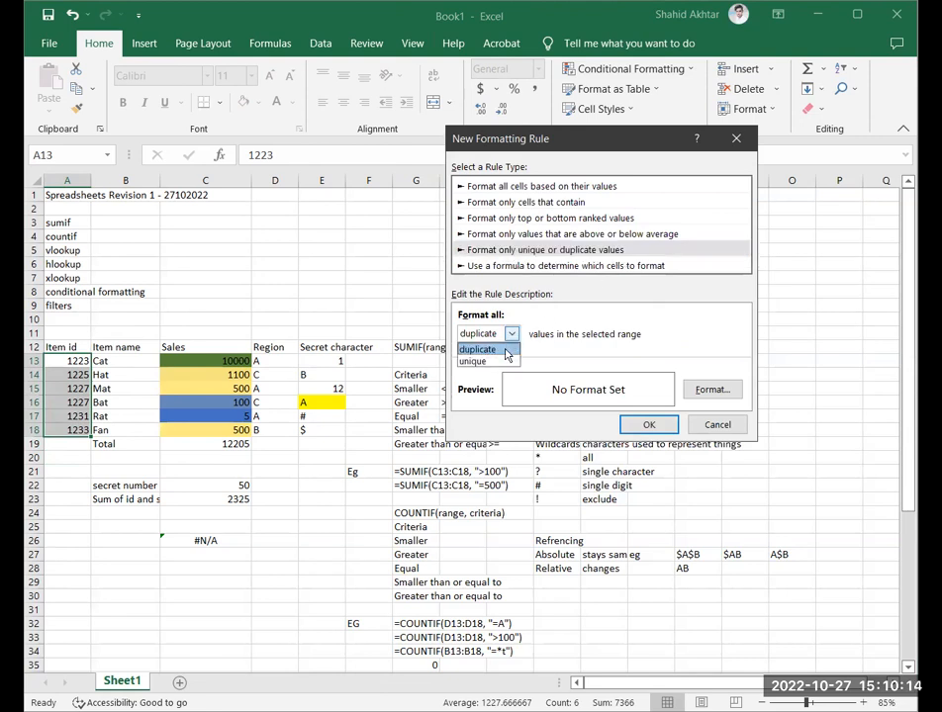
pyautogui.click(494, 349)
# Give the duplicate-values rule a red fill and apply it to the item ids.
pyautogui.click(712, 389)
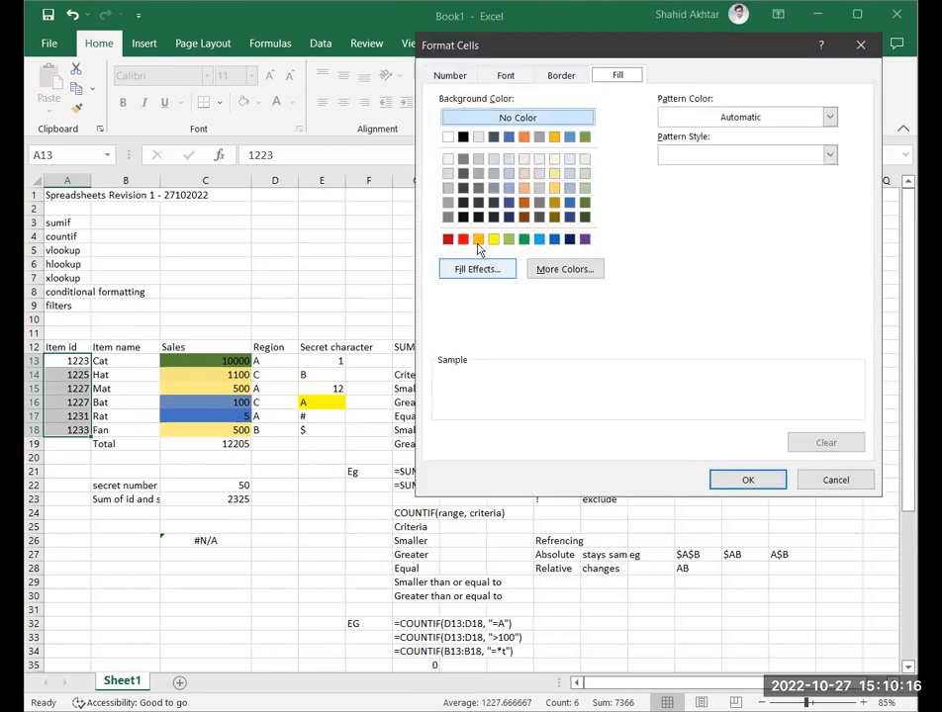
pyautogui.click(463, 239)
pyautogui.click(764, 479)
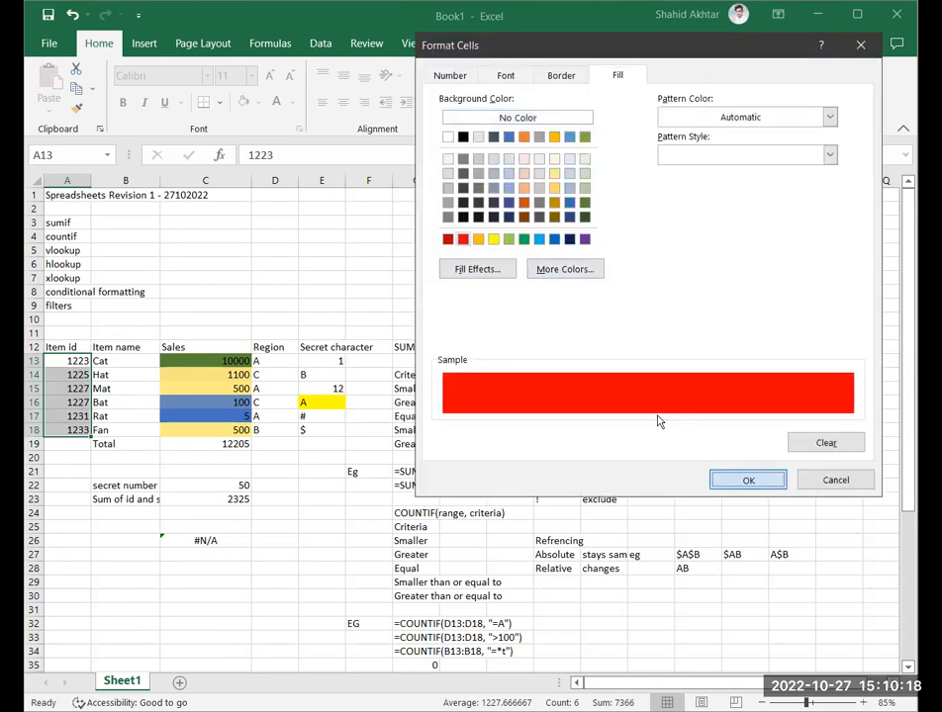
pyautogui.click(654, 423)
pyautogui.click(126, 400)
pyautogui.moveTo(79, 394); pyautogui.dragTo(79, 403)
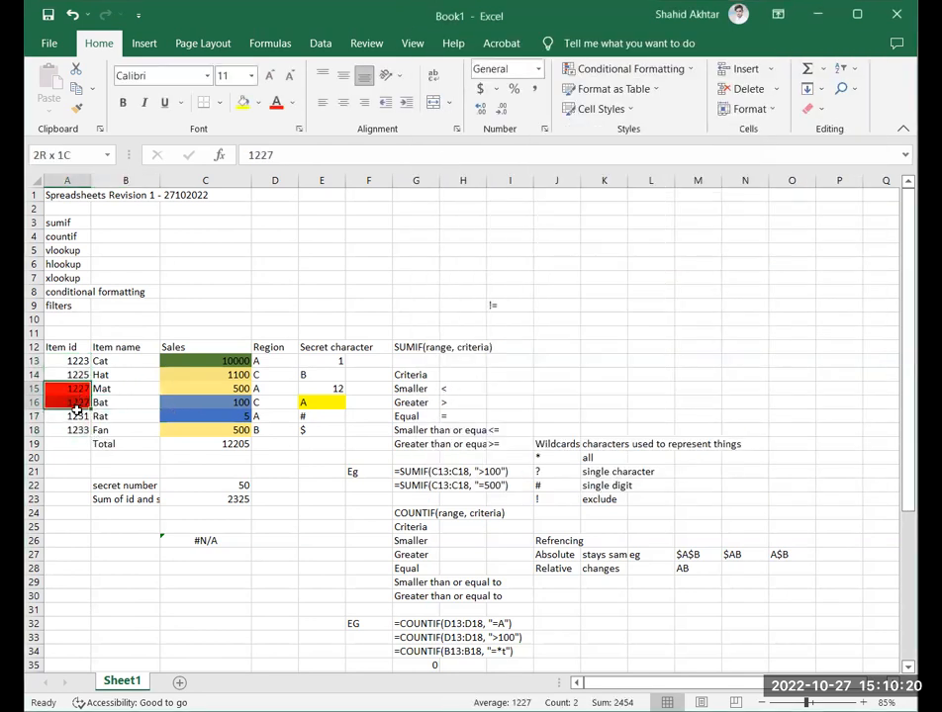
pyautogui.click(198, 498)
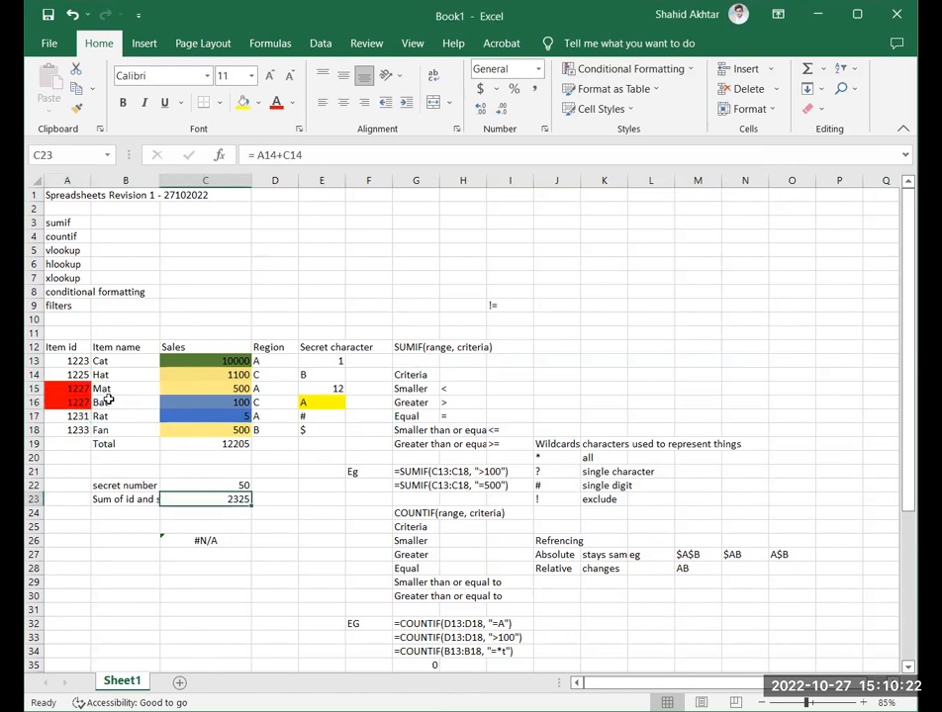
# Change Bat's item id in A16 to 1226.
pyautogui.click(78, 400)
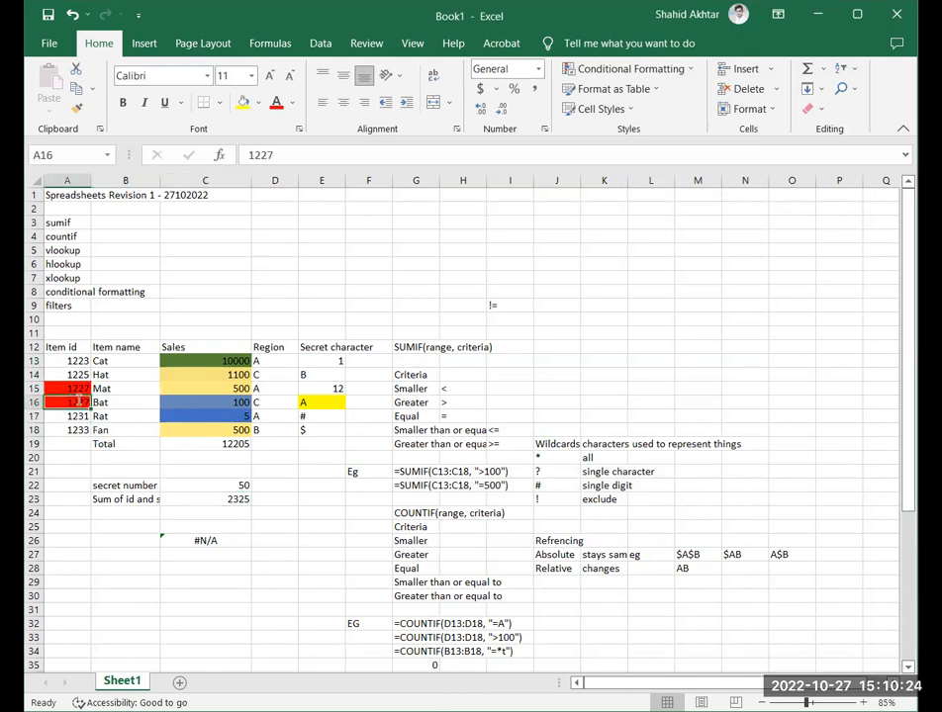
pyautogui.write('1226')
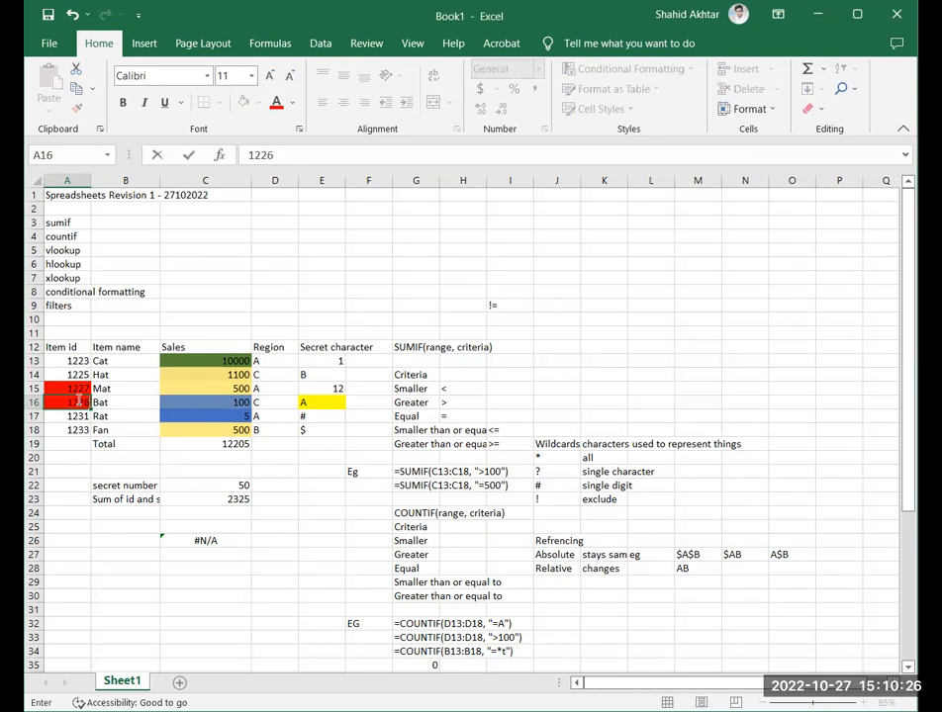
pyautogui.press('Return')
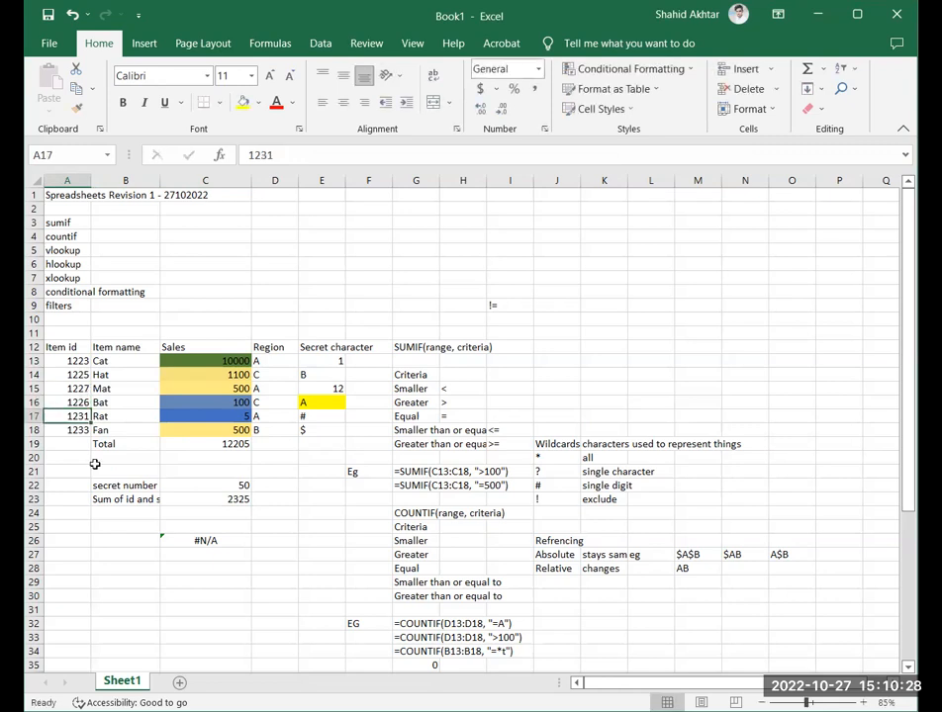
# Change Bat's item id in A16 to 1231, matching the item id of Rat.
pyautogui.click(78, 401)
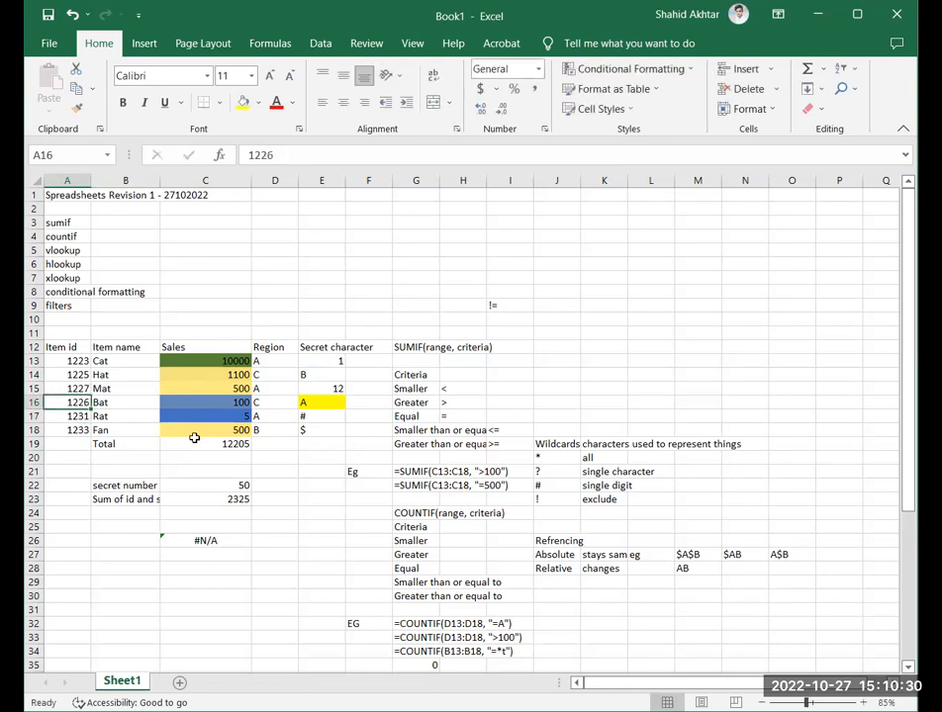
pyautogui.write('1231')
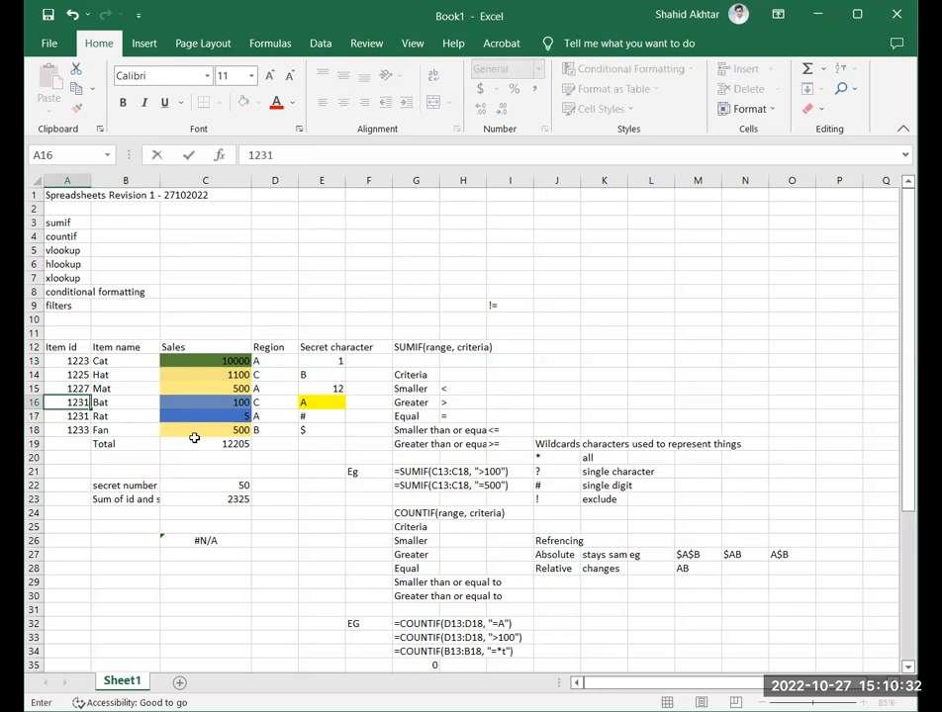
pyautogui.press('Return')
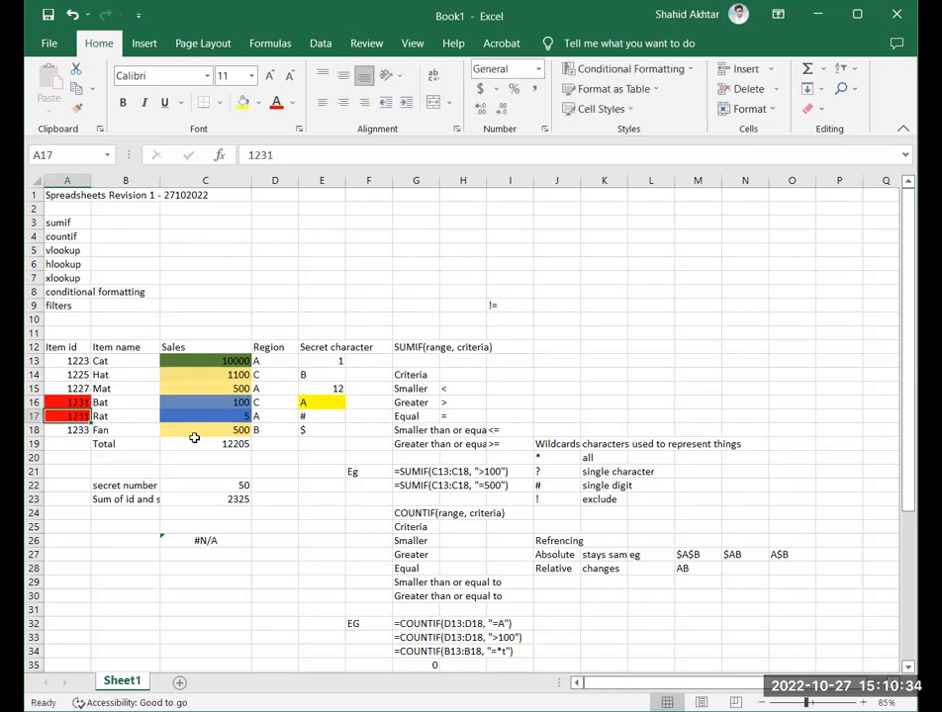
pyautogui.click(195, 440)
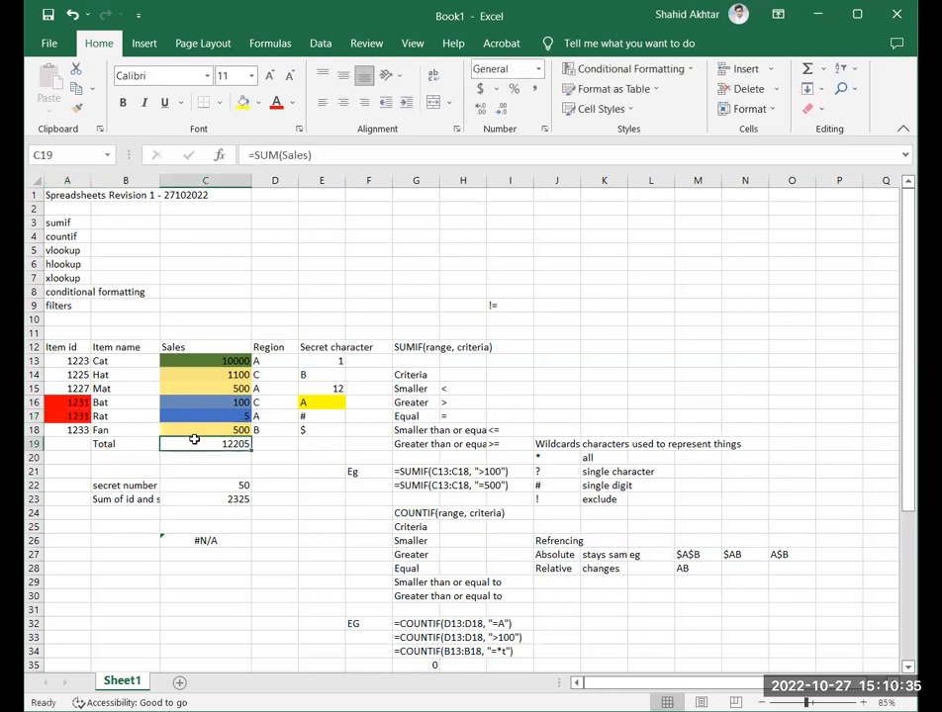
# Undo the last change to Bat's item id in A16.
pyautogui.hotkey('ctrl', 'z')
pyautogui.click(169, 486)
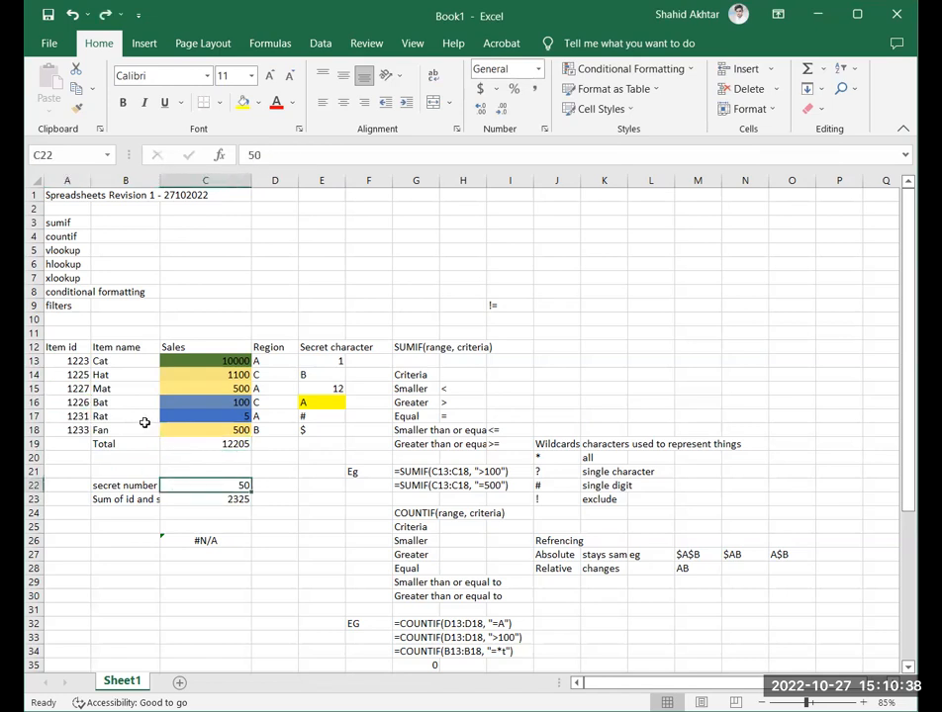
pyautogui.click(71, 445)
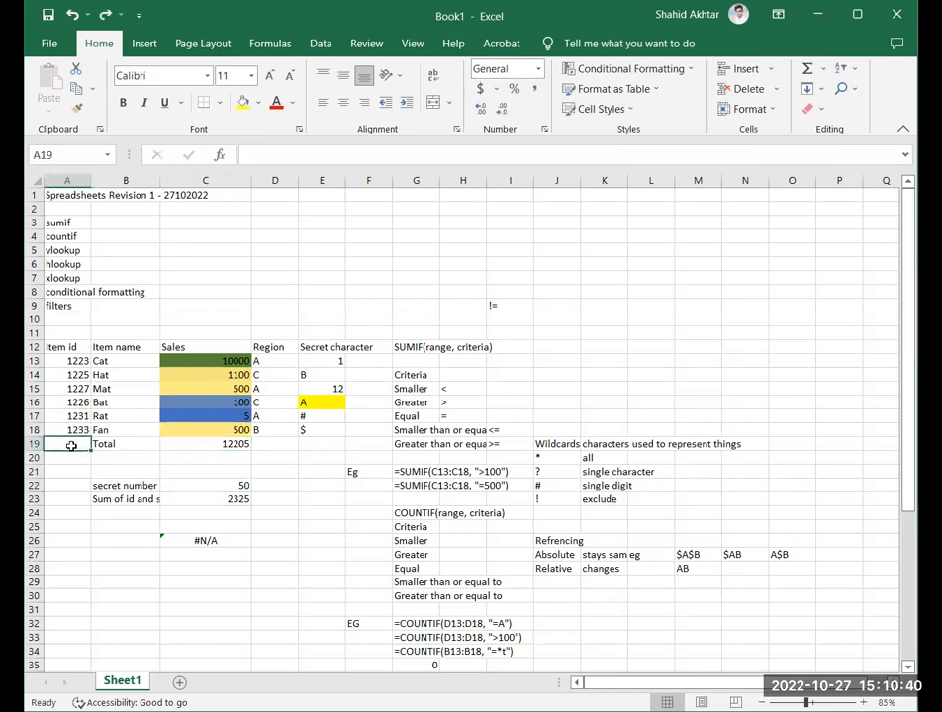
pyautogui.click(169, 458)
pyautogui.click(73, 376)
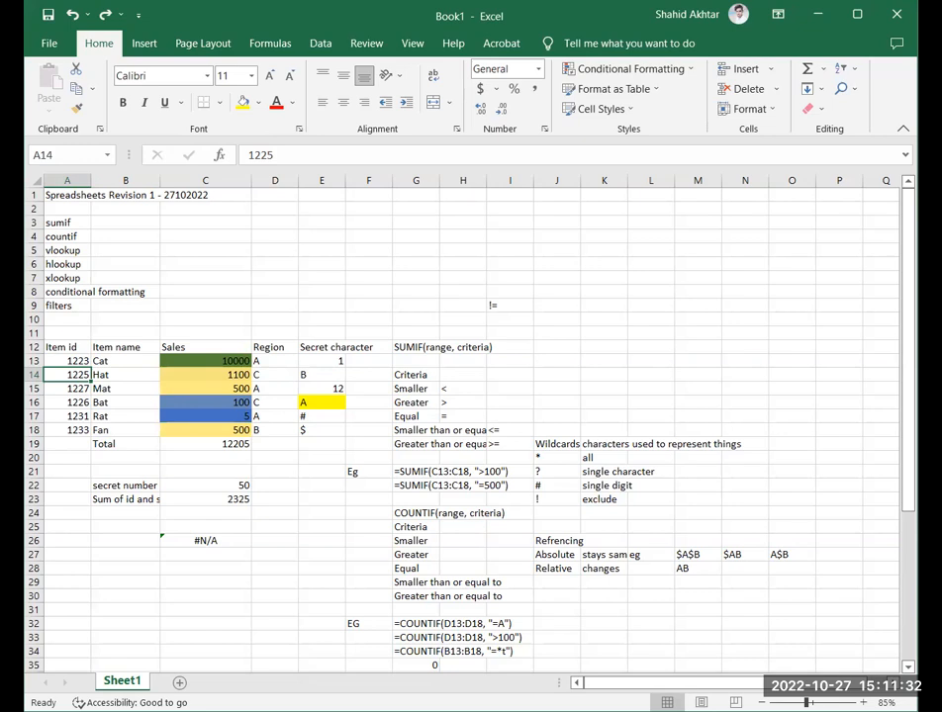
# Add the note "Duplicates" in G52, directly below the Conditional Formatting heading.
pyautogui.click(622, 209)
pyautogui.scroll(-10, 634, 238)
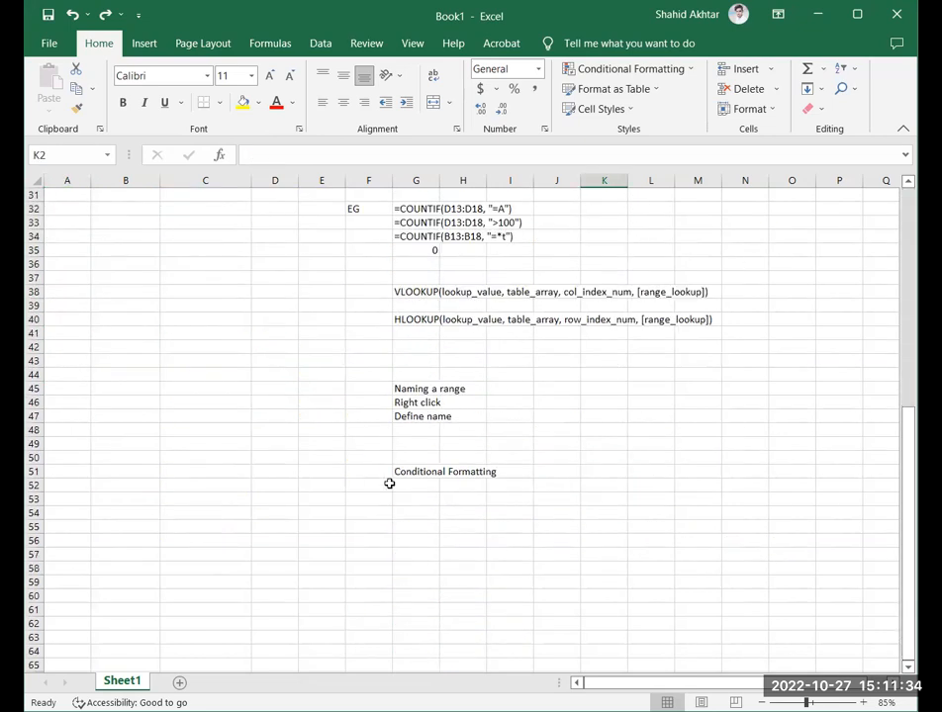
pyautogui.click(415, 486)
pyautogui.write('Du')
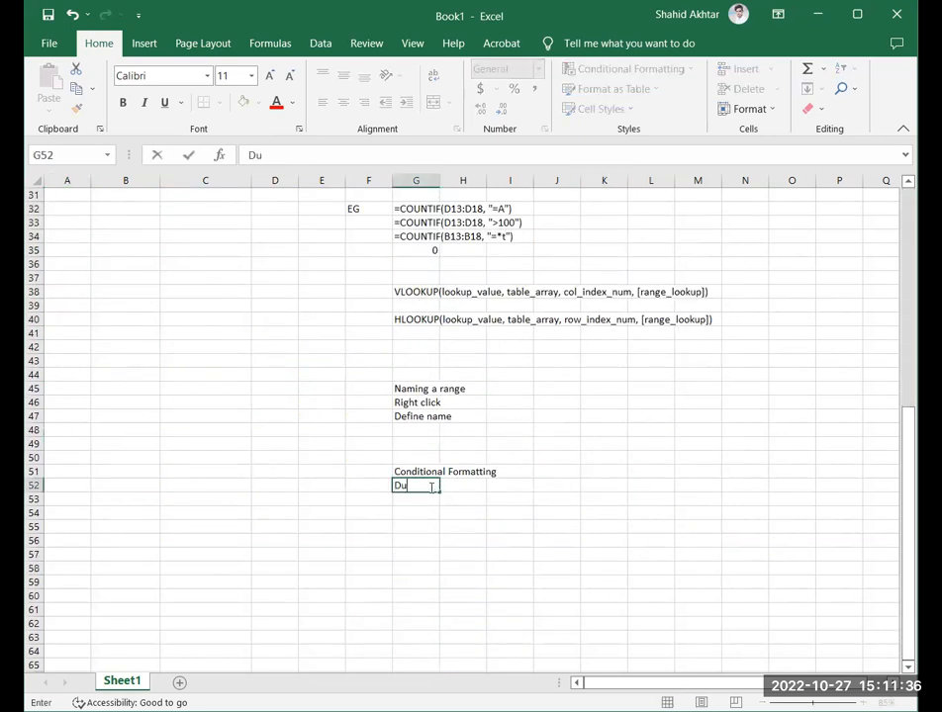
pyautogui.write('plicates')
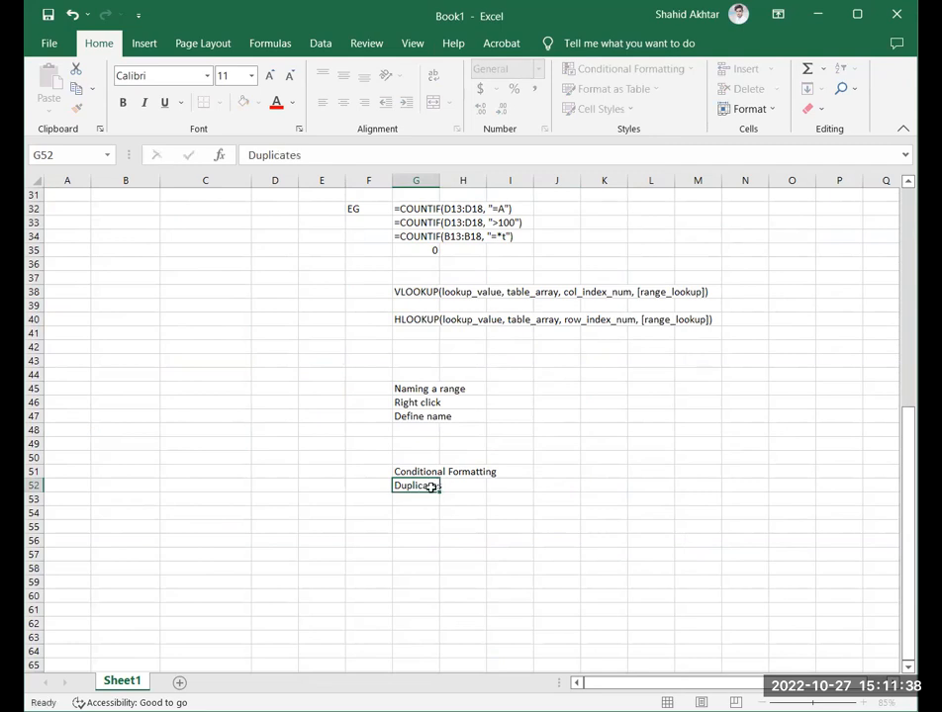
pyautogui.press('Return')
# Add the note "Range - smaller or greater" in G53.
pyautogui.write('Range - sma')
pyautogui.press('BackSpace')
pyautogui.write('maller or great')
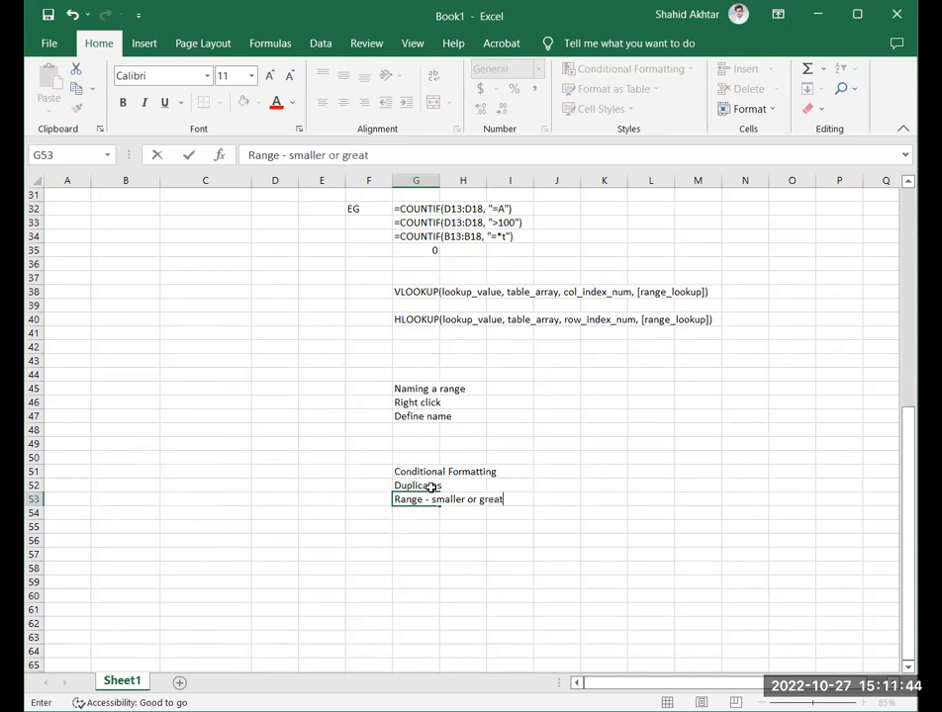
pyautogui.write('er')
pyautogui.press('Return')
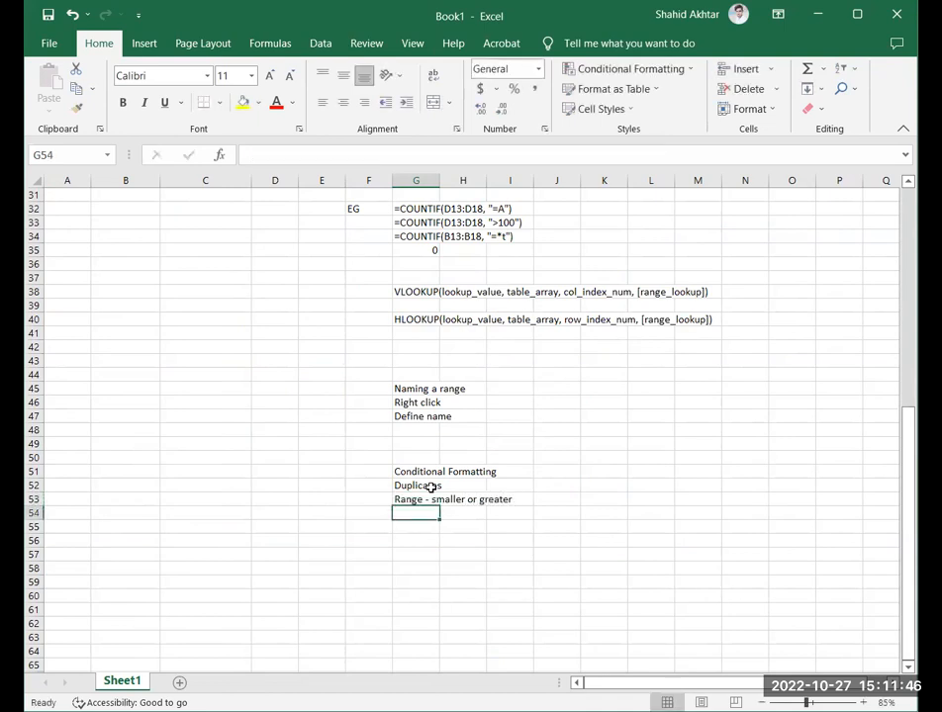
# Add the note "Color scales" in G54 to the list of conditional formatting types.
pyautogui.write('Sc')
pyautogui.press('BackSpace')
pyautogui.press('BackSpace')
pyautogui.write('COl')
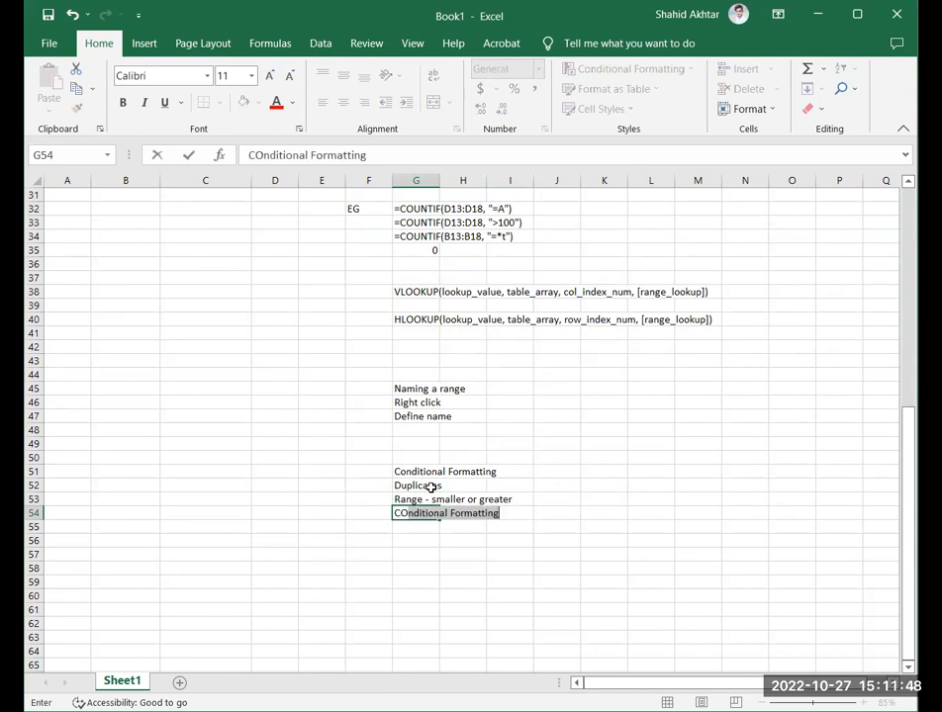
pyautogui.press('BackSpace')
pyautogui.press('BackSpace')
pyautogui.write('olr')
pyautogui.write('or scales')
pyautogui.press('Return')
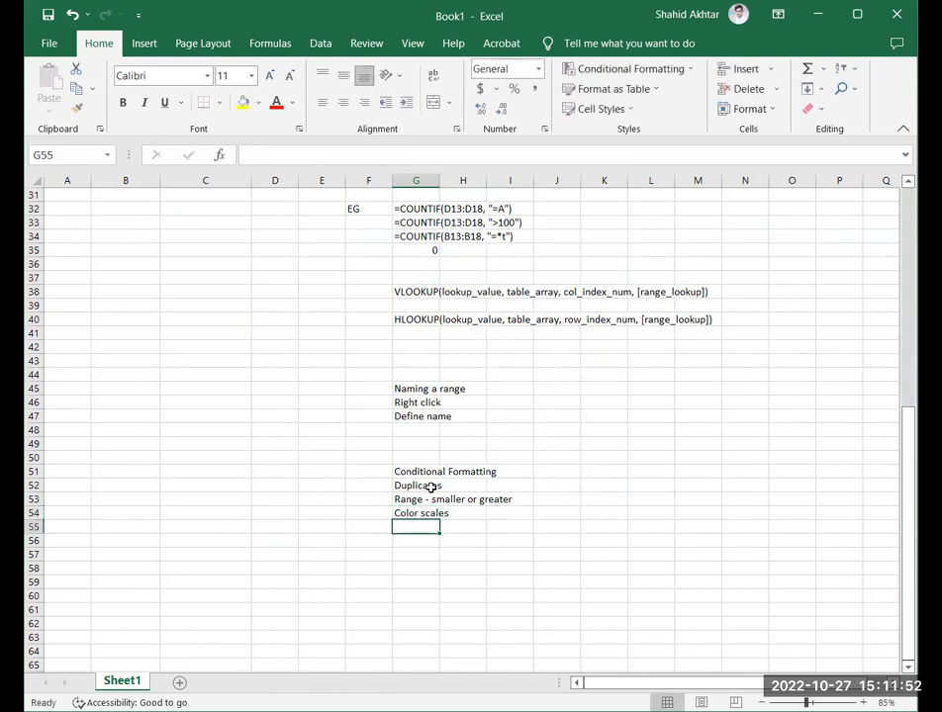
# Apply solid-fill green data bars to the Sales values in C13:C18.
pyautogui.scroll(8, 374, 422)
pyautogui.click(273, 335)
pyautogui.moveTo(210, 278); pyautogui.dragTo(220, 346)
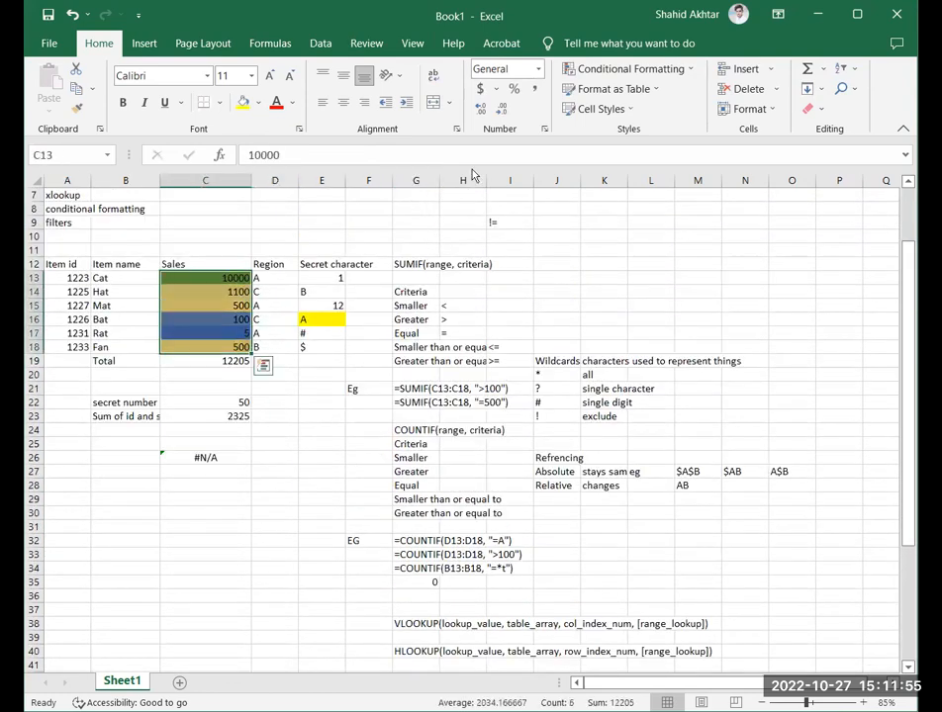
pyautogui.click(651, 71)
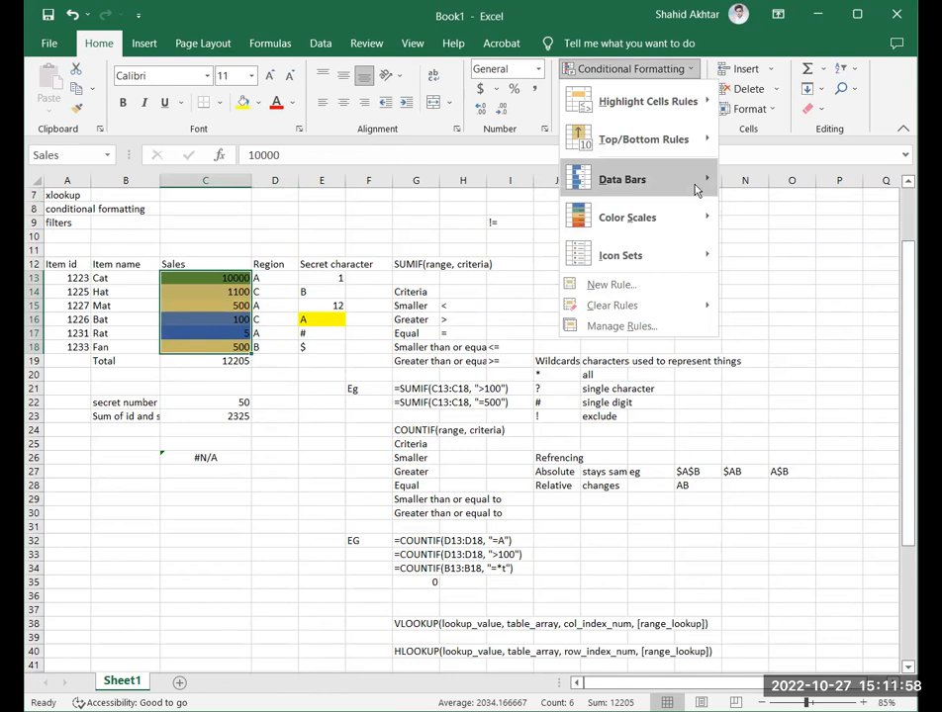
pyautogui.moveTo(696, 190)
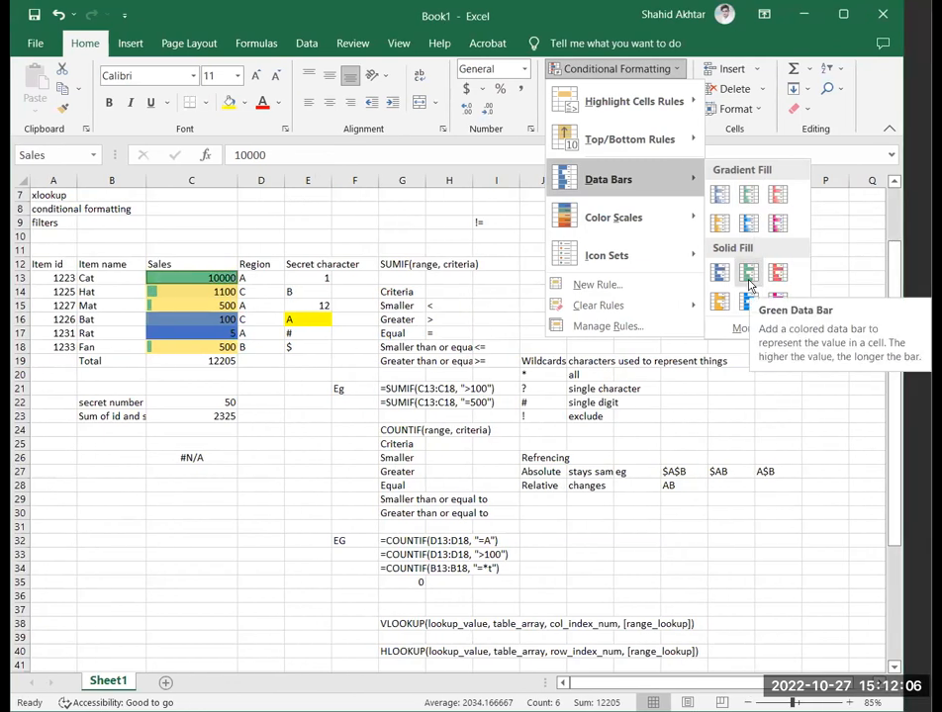
pyautogui.click(396, 236)
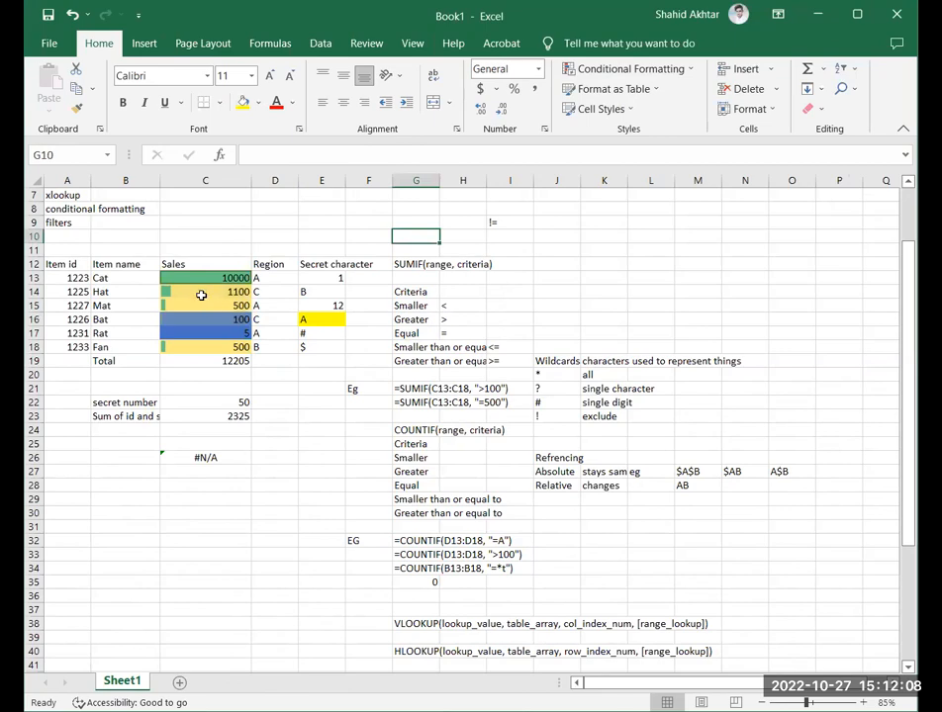
pyautogui.keyDown('ctrl'); pyautogui.scroll(3, 301, 351); pyautogui.keyUp('ctrl')
pyautogui.click(303, 351)
pyautogui.keyDown('ctrl'); pyautogui.scroll(-6, 307, 351); pyautogui.keyUp('ctrl')
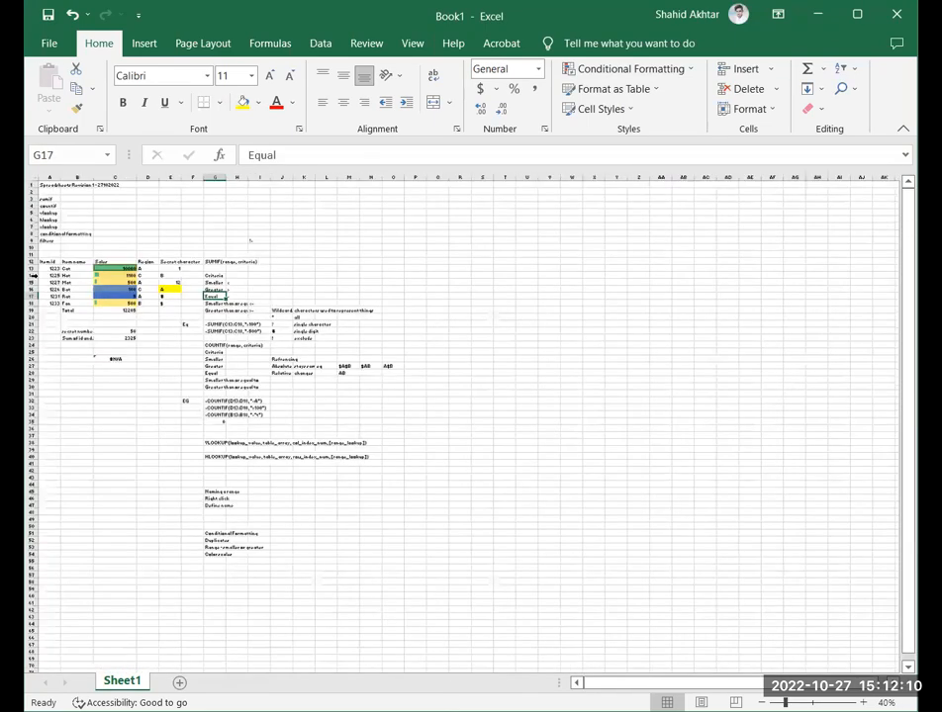
pyautogui.keyDown('ctrl'); pyautogui.scroll(3, 59, 281); pyautogui.keyUp('ctrl')
pyautogui.click(239, 274)
pyautogui.click(237, 266)
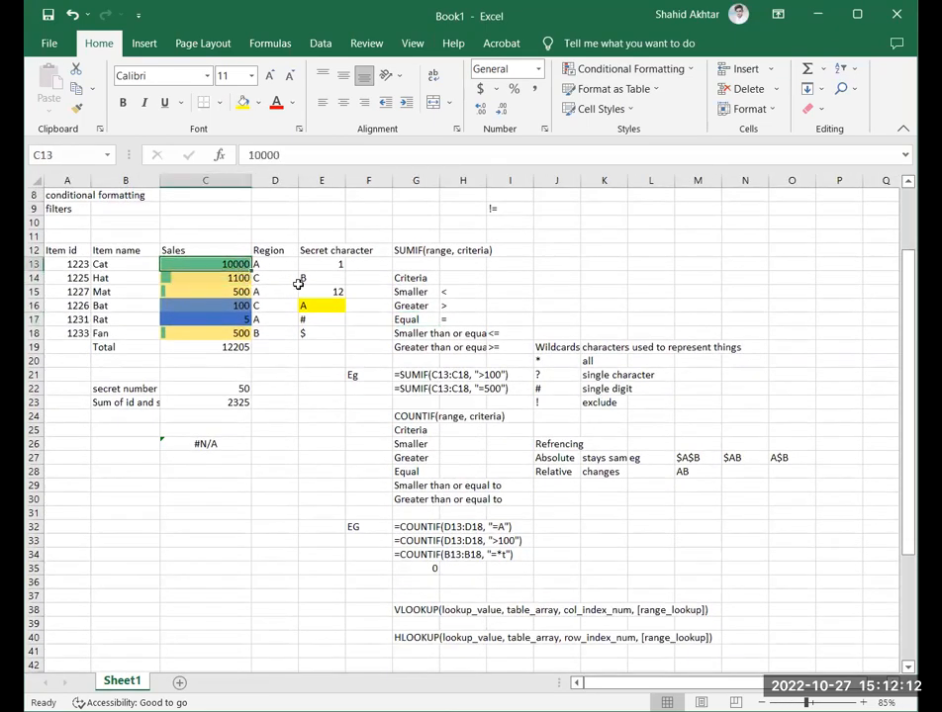
pyautogui.click(295, 281)
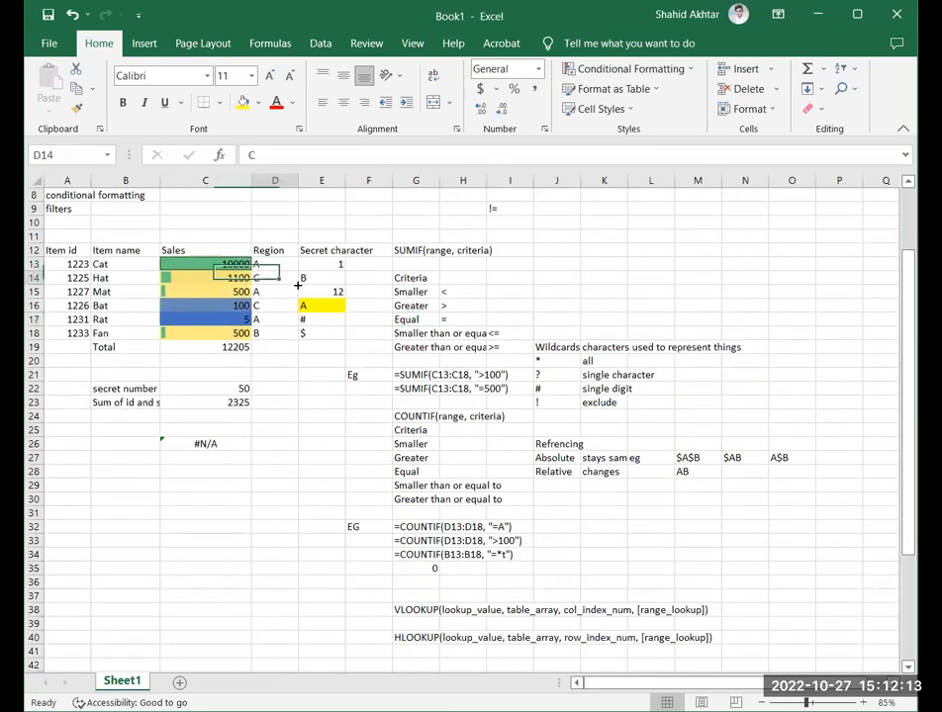
# Clear the conditional formatting rules from the Sales values in C13:C18 only.
pyautogui.click(226, 264)
pyautogui.moveTo(236, 343); pyautogui.dragTo(224, 264)
pyautogui.click(237, 333)
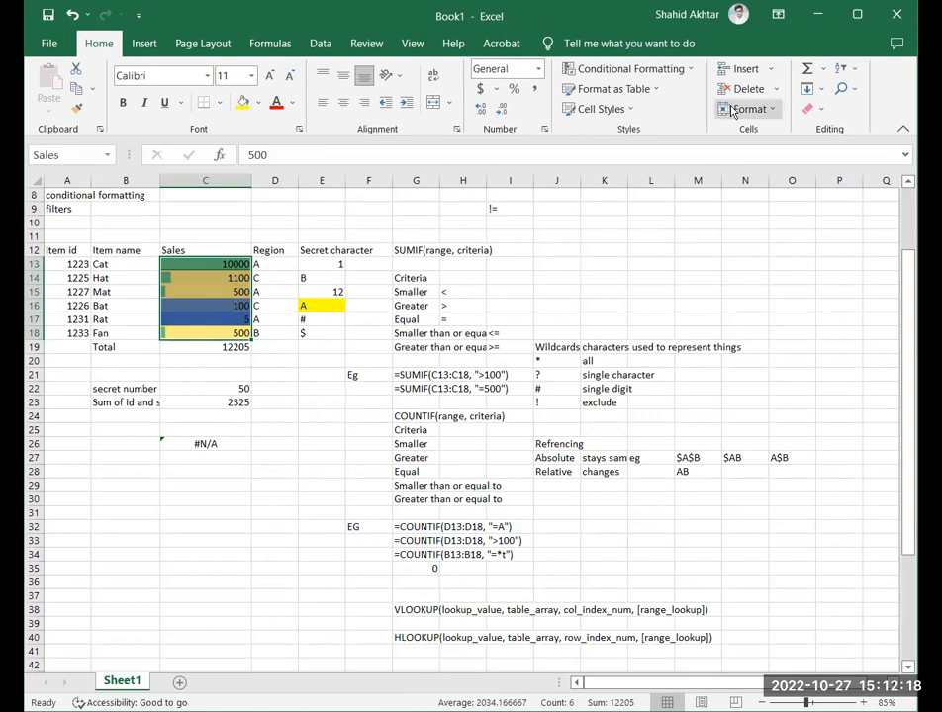
pyautogui.click(648, 69)
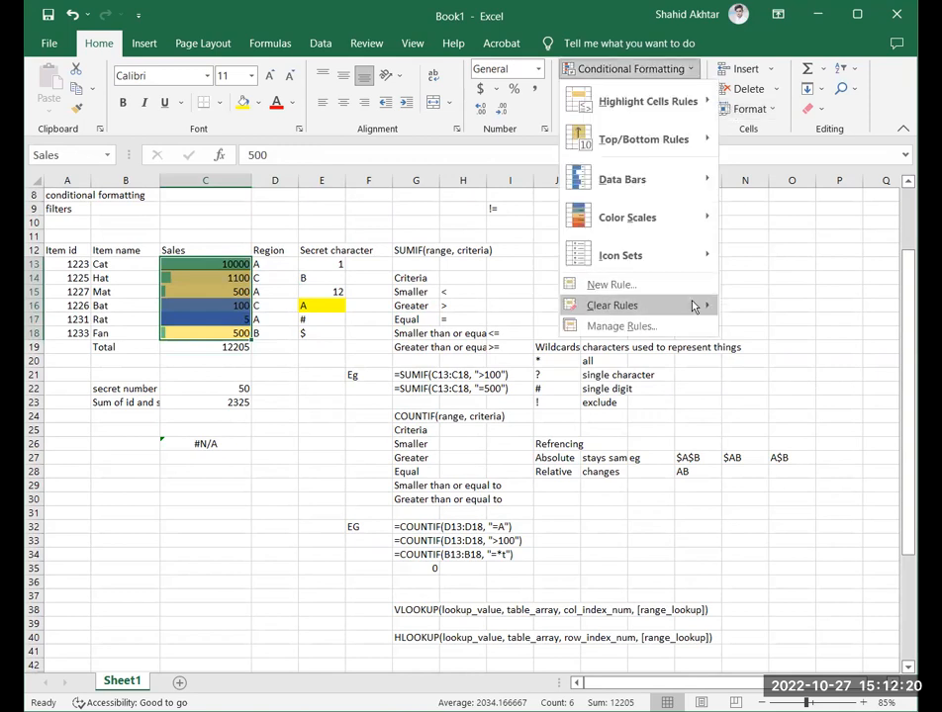
pyautogui.moveTo(694, 306)
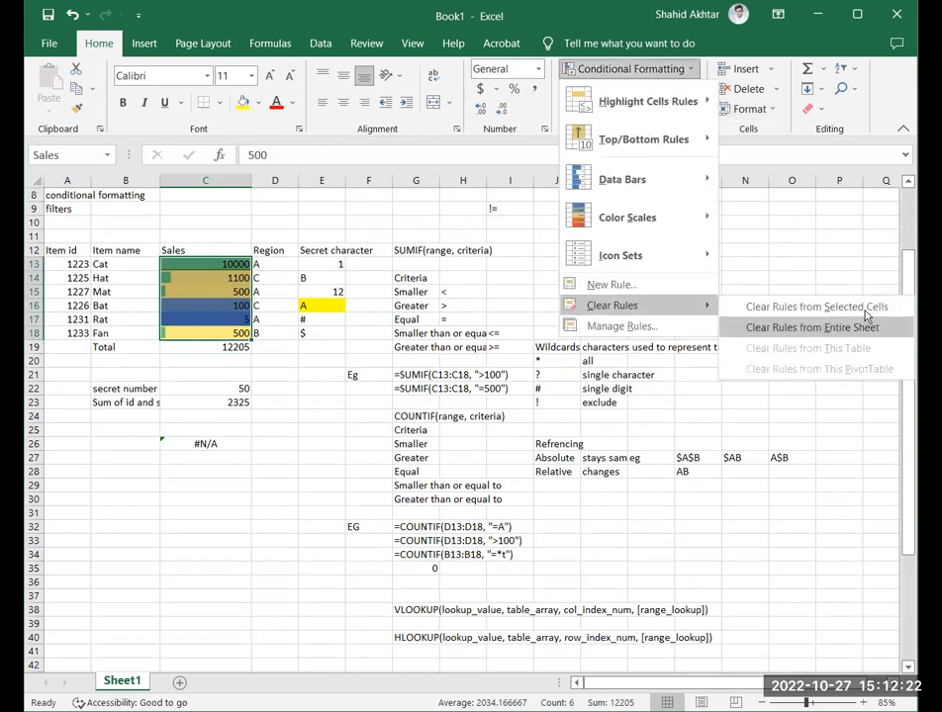
pyautogui.click(805, 308)
pyautogui.click(683, 261)
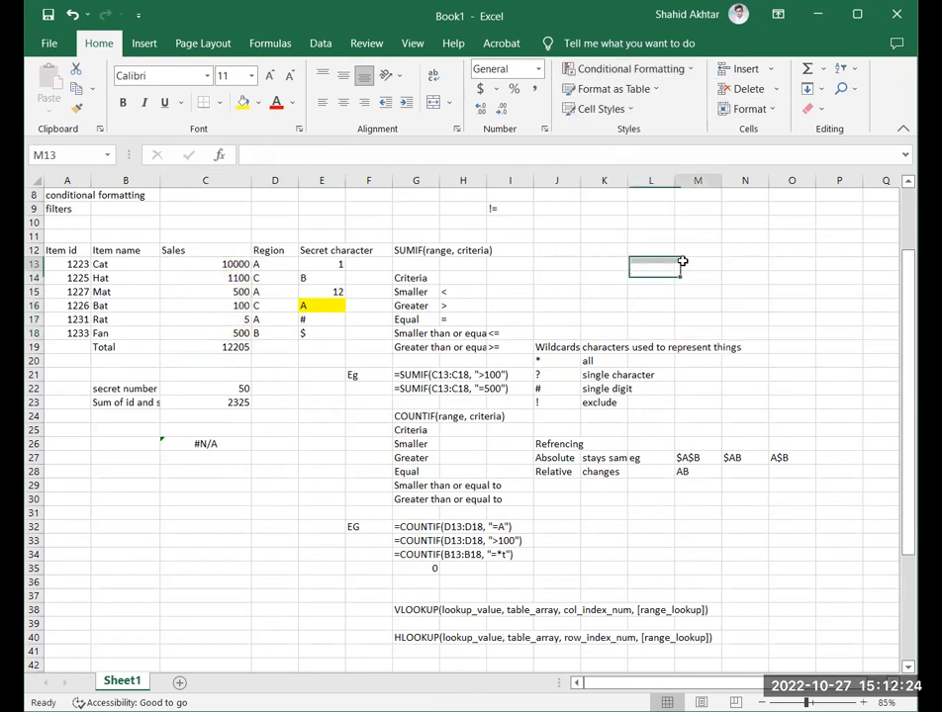
# Undo the clearing of the conditional formatting rules on the Sales values.
pyautogui.moveTo(238, 269); pyautogui.dragTo(233, 332)
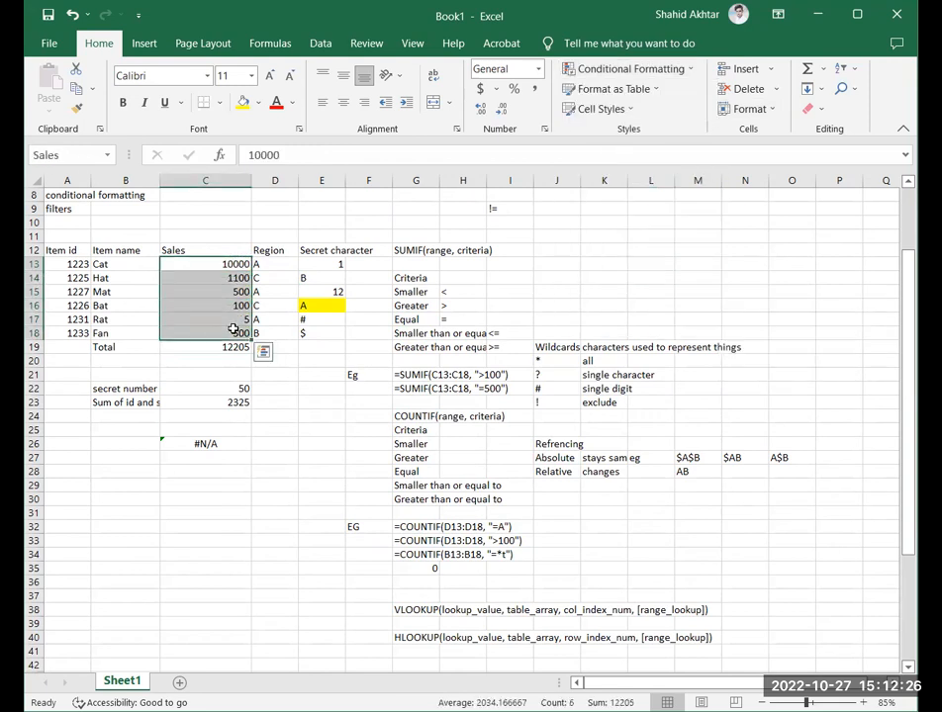
pyautogui.hotkey('ctrl', 'z')
pyautogui.click(564, 283)
pyautogui.hotkey('ctrl', 'z')
# Enter the note "Search" below the conditional formatting notes and move it to G57.
pyautogui.scroll(-1, 563, 284)
pyautogui.click(557, 284)
pyautogui.scroll(-4, 502, 356)
pyautogui.scroll(-6, 442, 372)
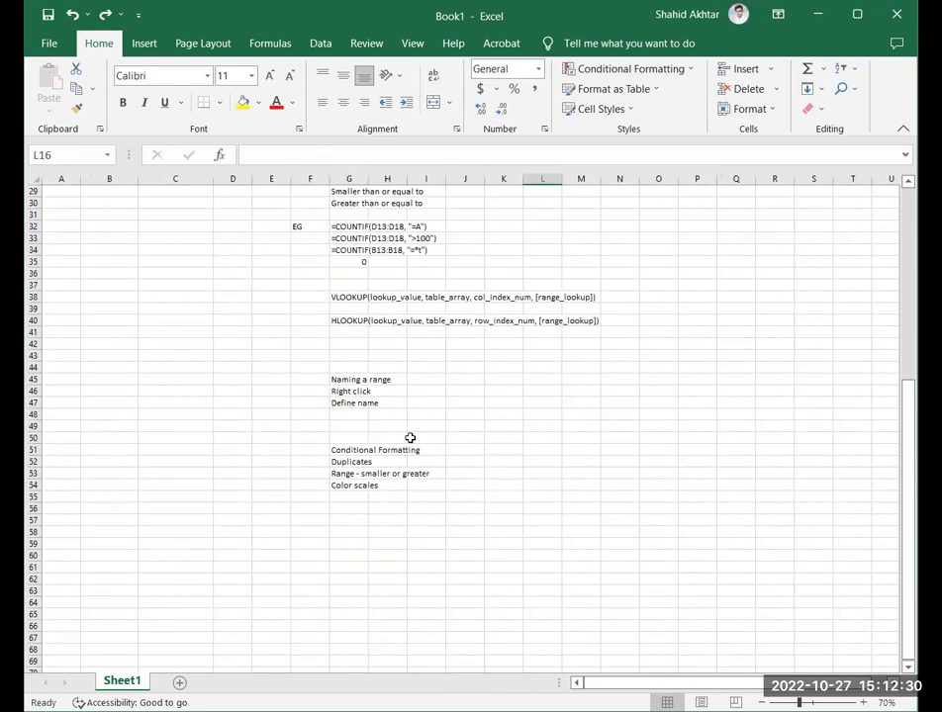
pyautogui.click(343, 393)
pyautogui.click(346, 428)
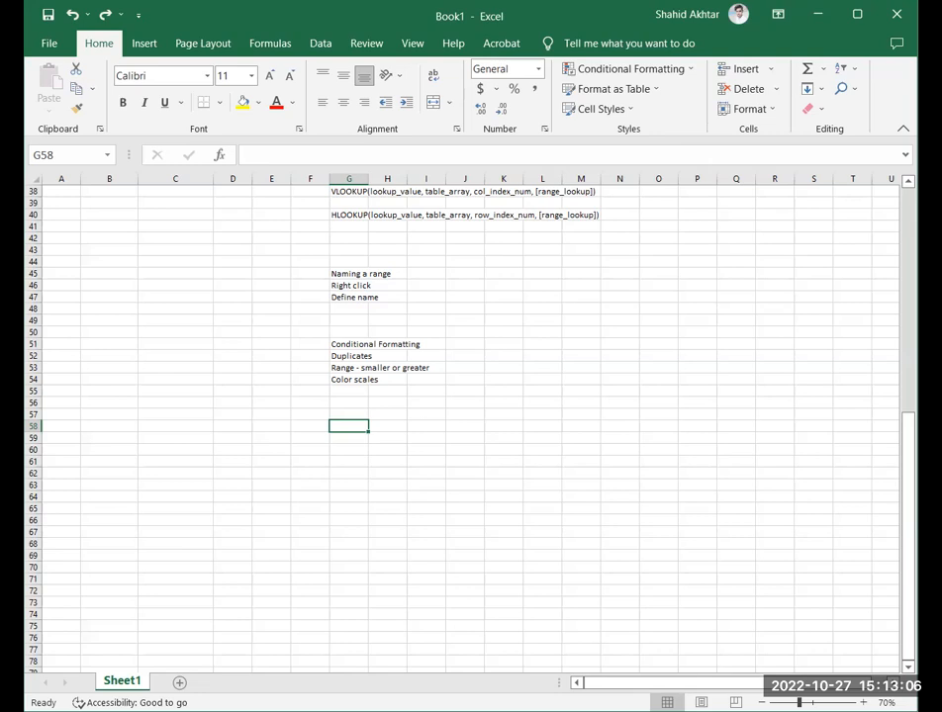
pyautogui.click(356, 438)
pyautogui.write('Search')
pyautogui.click(391, 382)
pyautogui.click(357, 442)
pyautogui.moveTo(358, 443); pyautogui.dragTo(357, 414)
pyautogui.click(425, 402)
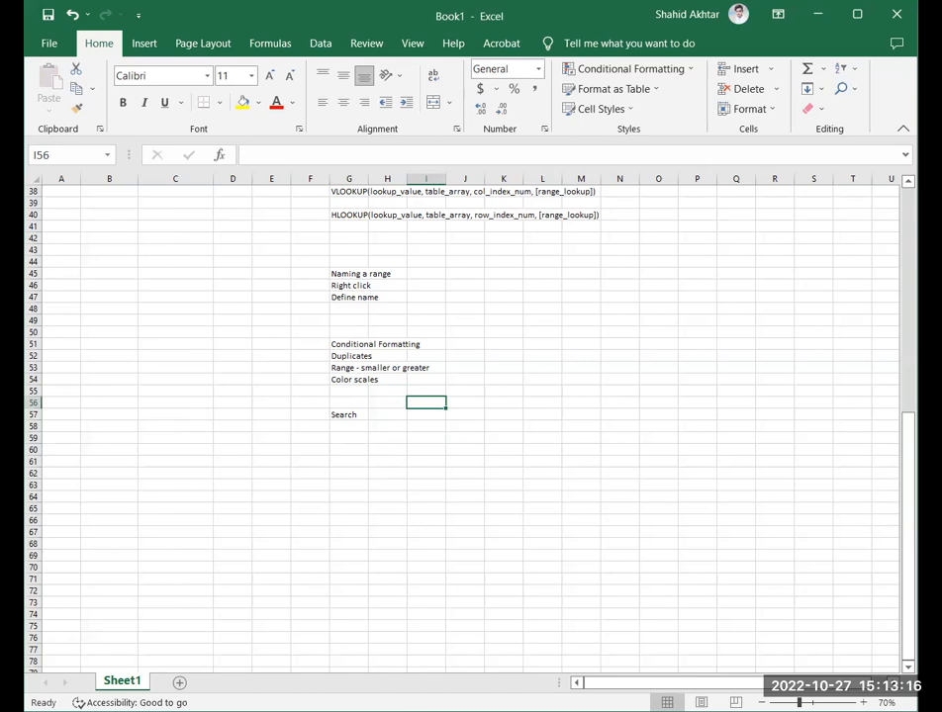
pyautogui.click(579, 416)
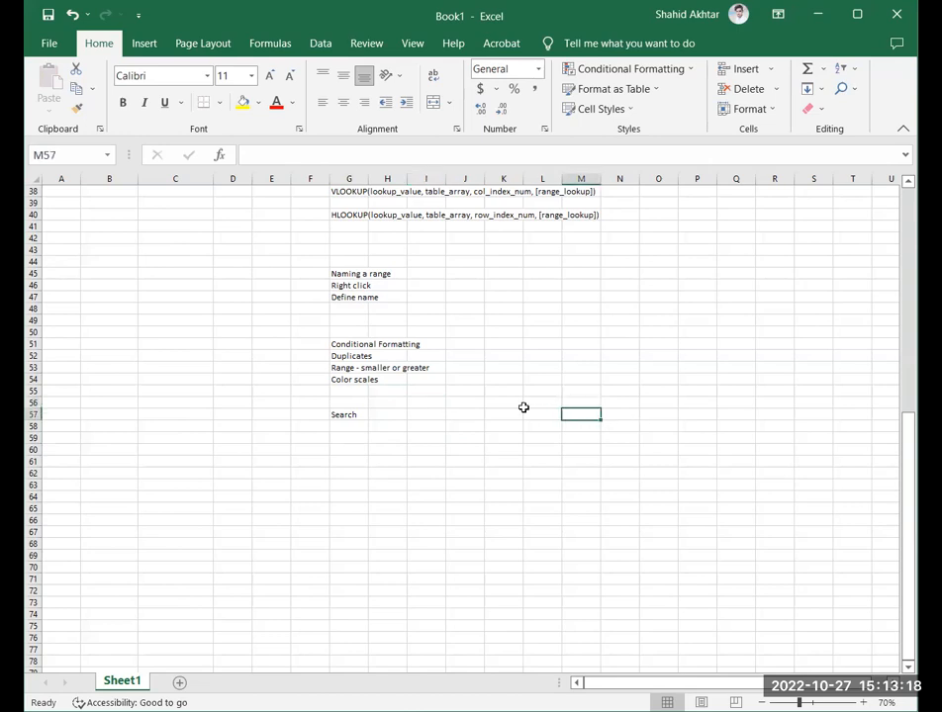
# Replace the text in G57 with the heading "Filtering".
pyautogui.scroll(12, 198, 372)
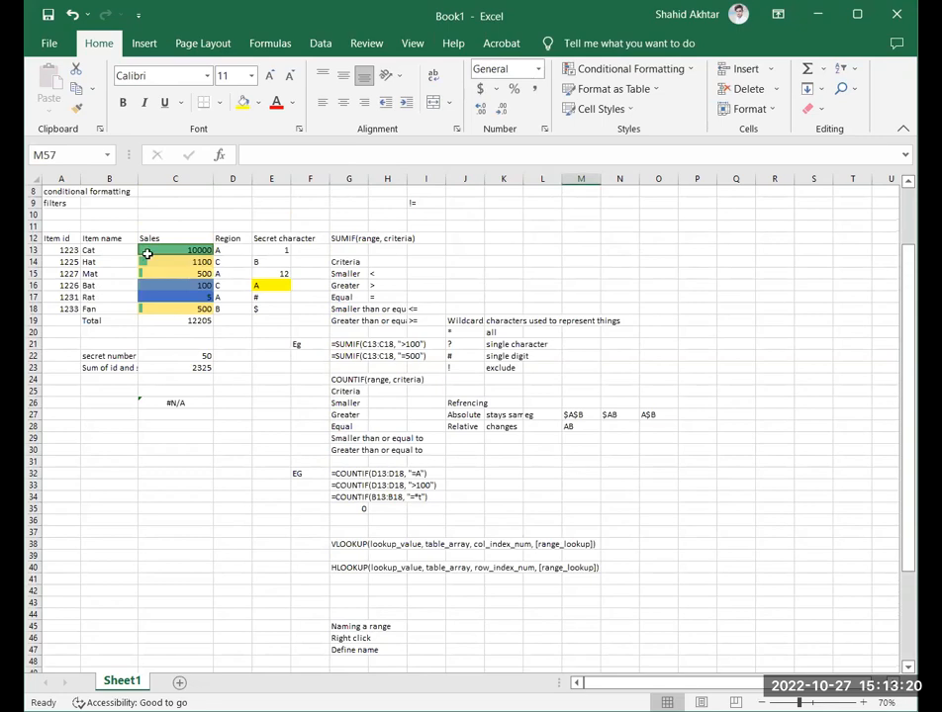
pyautogui.keyDown('ctrl'); pyautogui.scroll(4, 147, 250); pyautogui.keyUp('ctrl')
pyautogui.keyDown('ctrl'); pyautogui.scroll(-5, 148, 254); pyautogui.keyUp('ctrl')
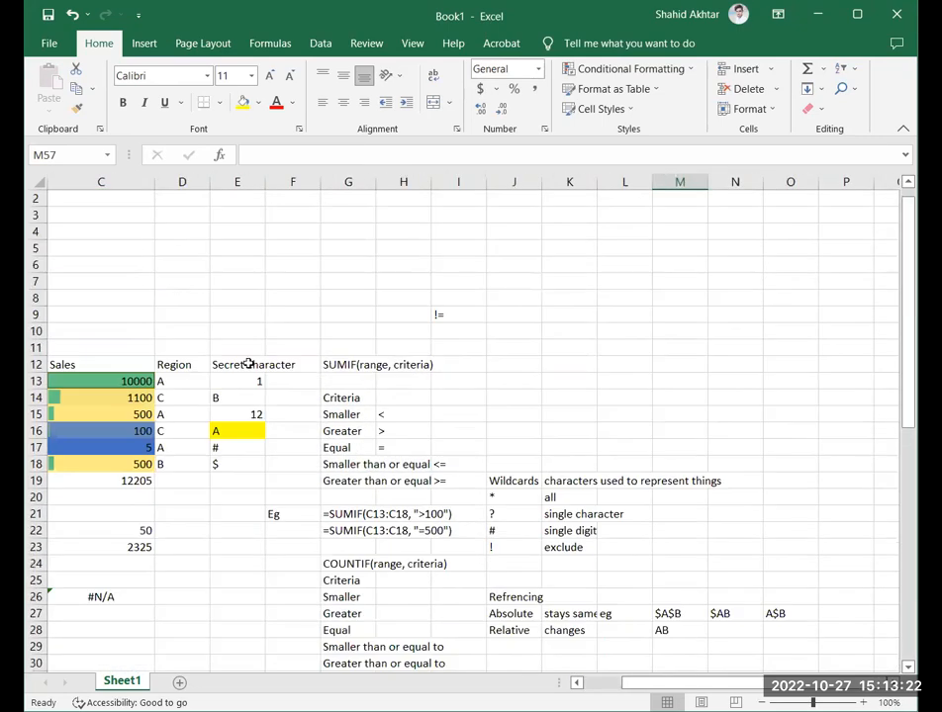
pyautogui.scroll(-7, 338, 401)
pyautogui.doubleClick(289, 500)
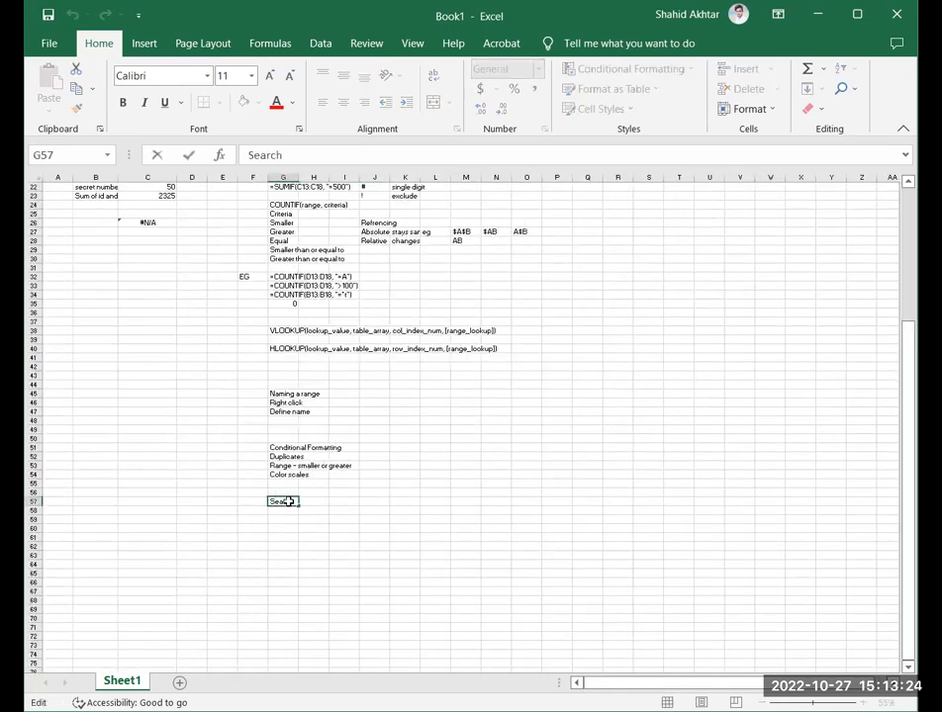
pyautogui.doubleClick(287, 502)
pyautogui.write('Filtering')
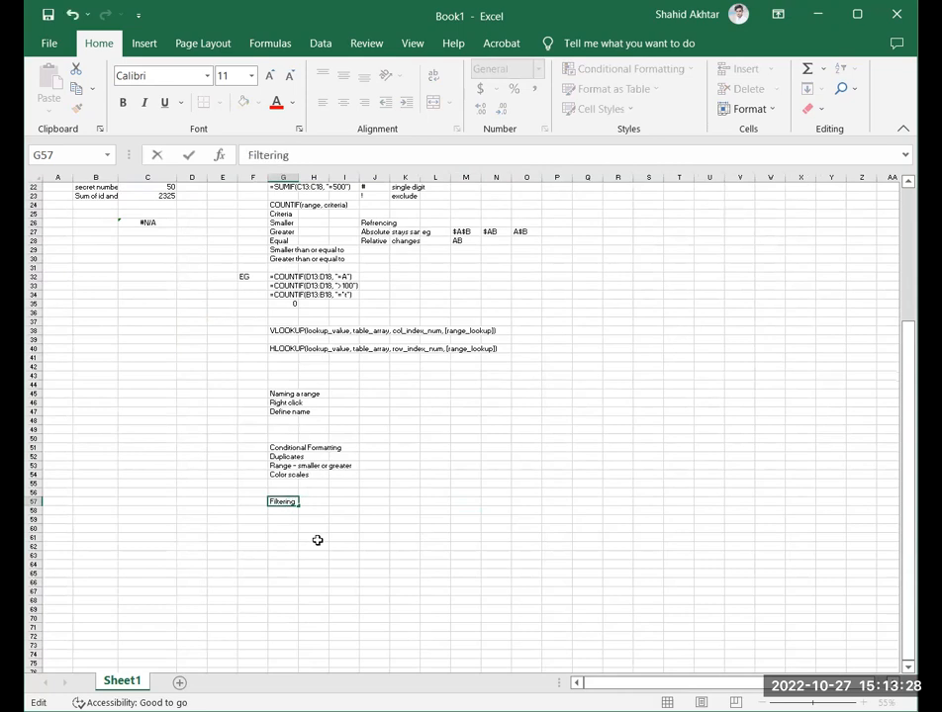
# Add the note "Search" in G58 beneath the Filtering heading.
pyautogui.click(291, 513)
pyautogui.write('Se')
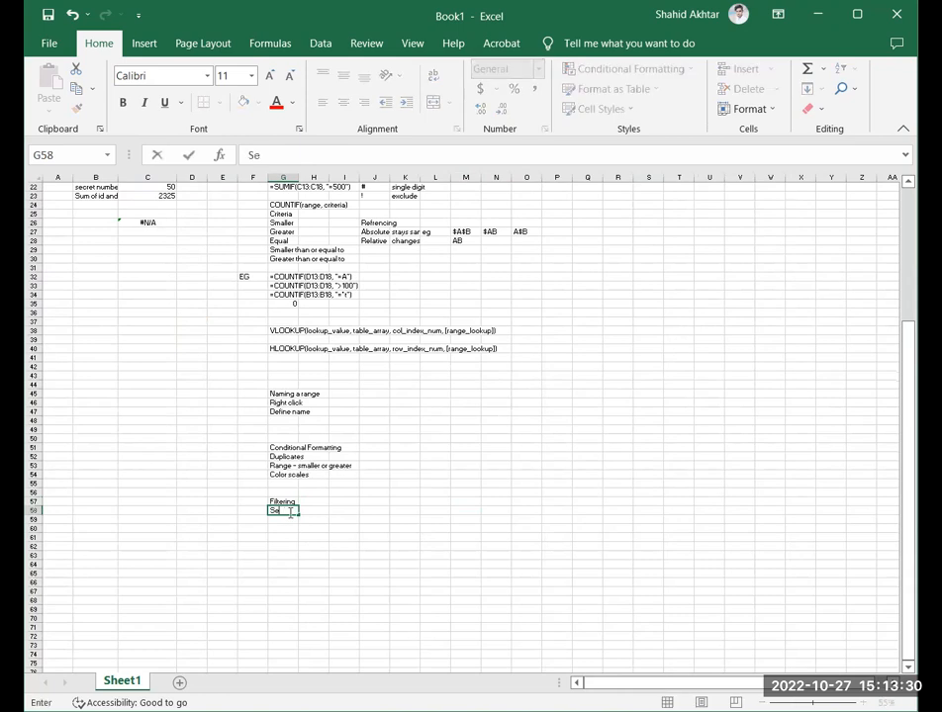
pyautogui.write('arch')
pyautogui.press('Return')
# Convert the item data in A12:E18, from Item id to Secret character, into a table with headers.
pyautogui.scroll(7, 56, 414)
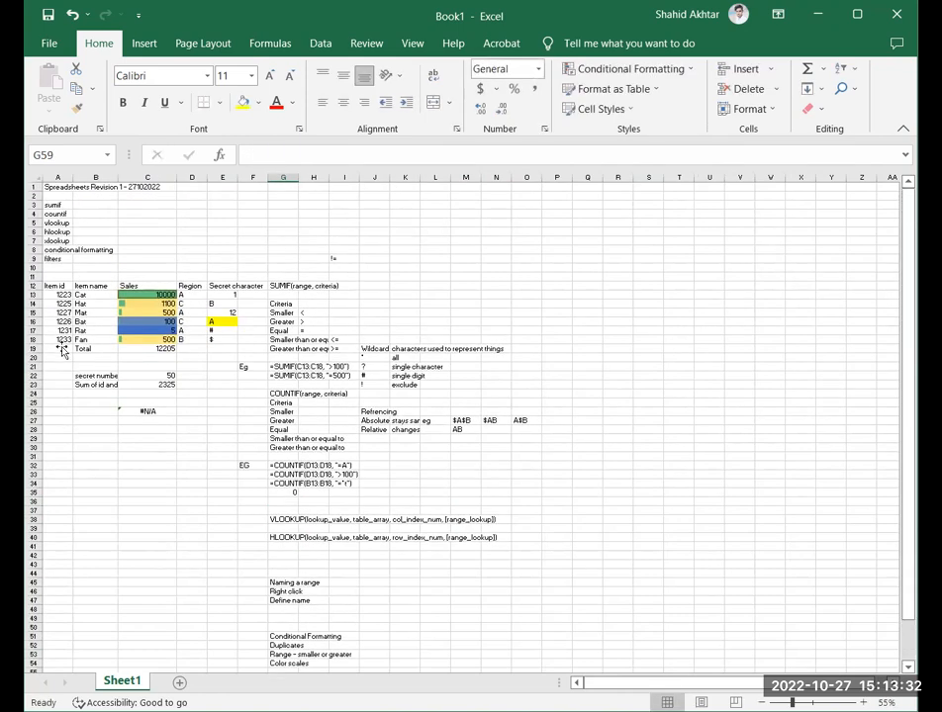
pyautogui.scroll(5, 67, 327)
pyautogui.scroll(-3, 110, 324)
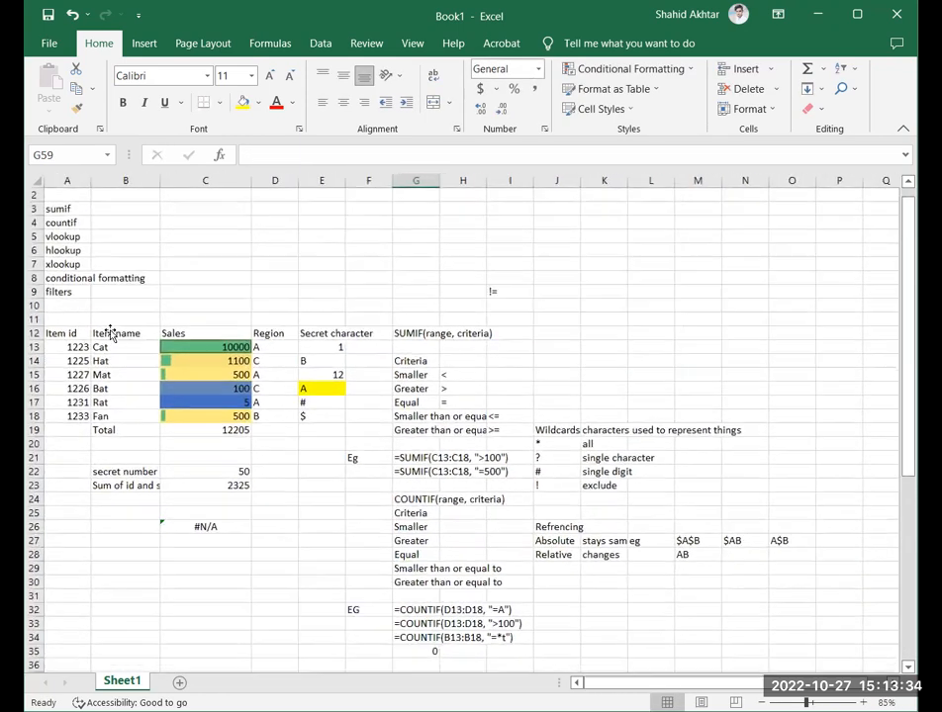
pyautogui.click(132, 304)
pyautogui.moveTo(59, 334); pyautogui.dragTo(323, 416)
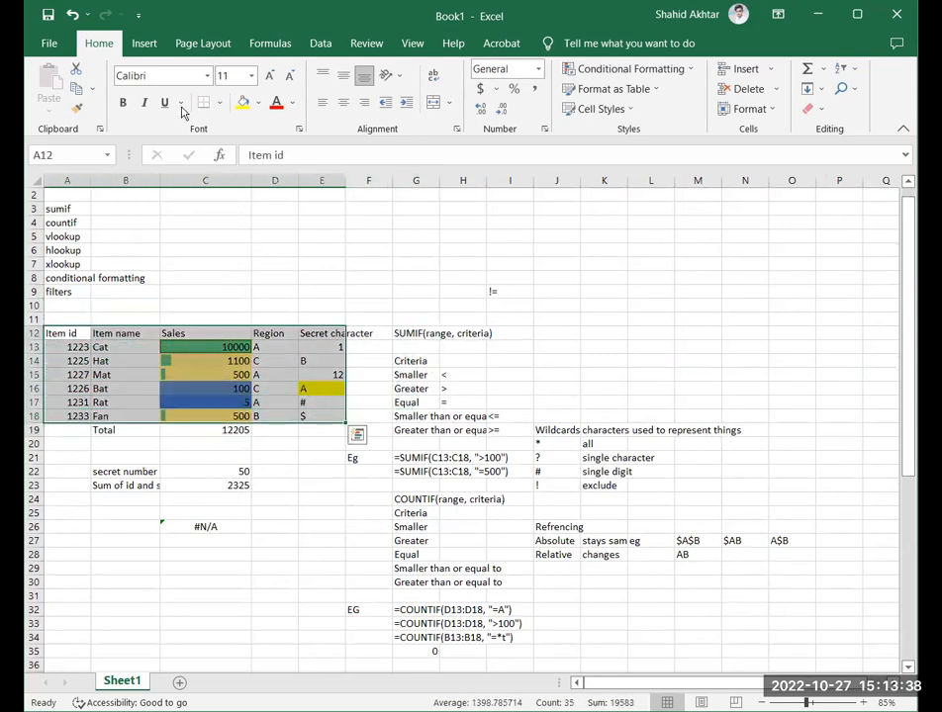
pyautogui.click(144, 44)
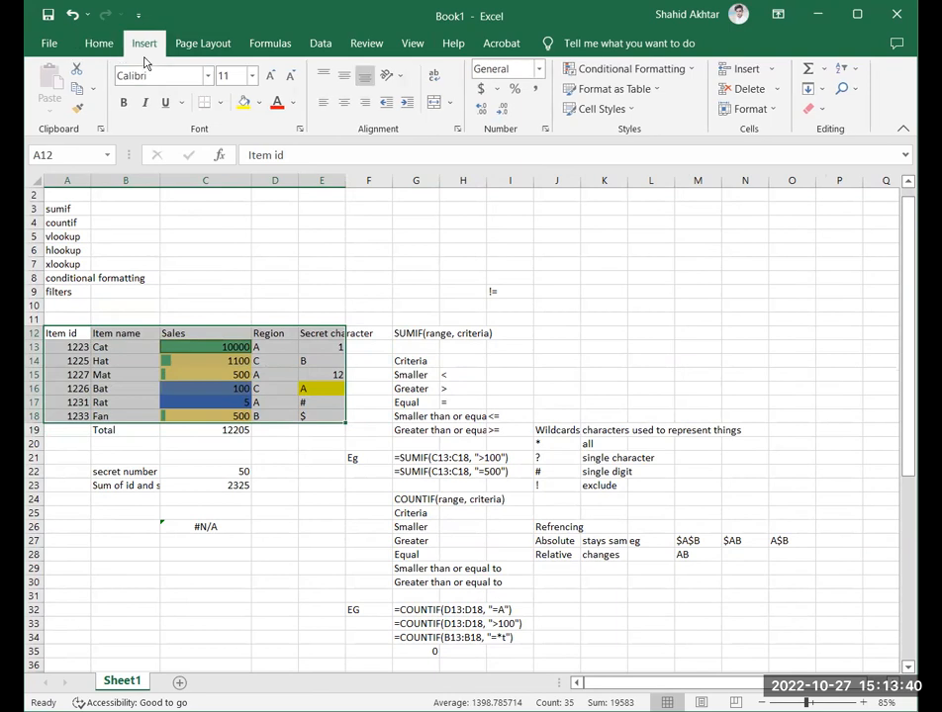
pyautogui.click(52, 91)
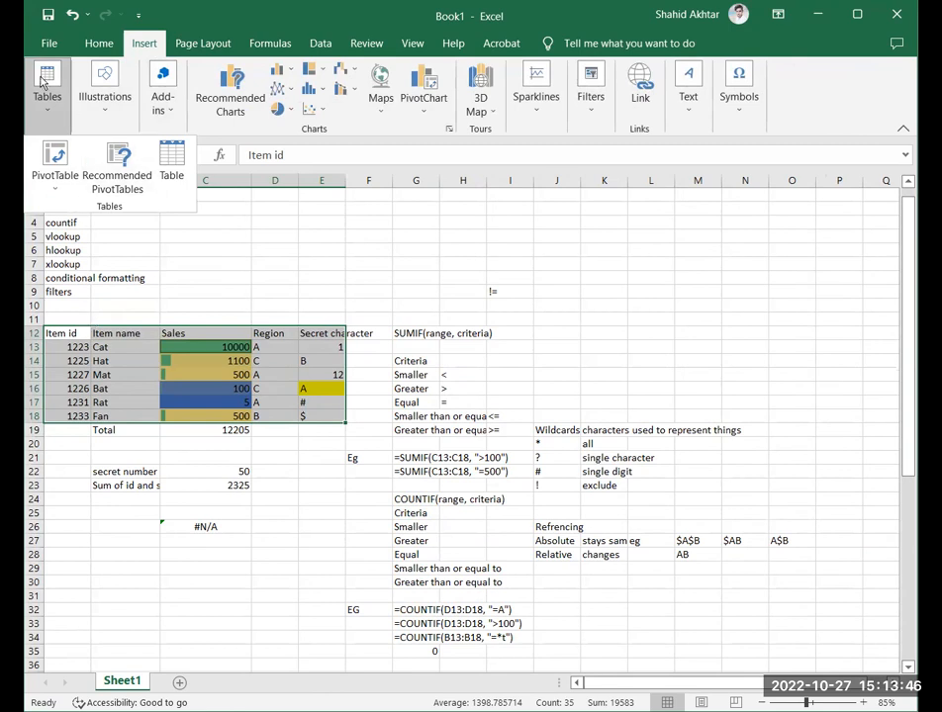
pyautogui.click(171, 167)
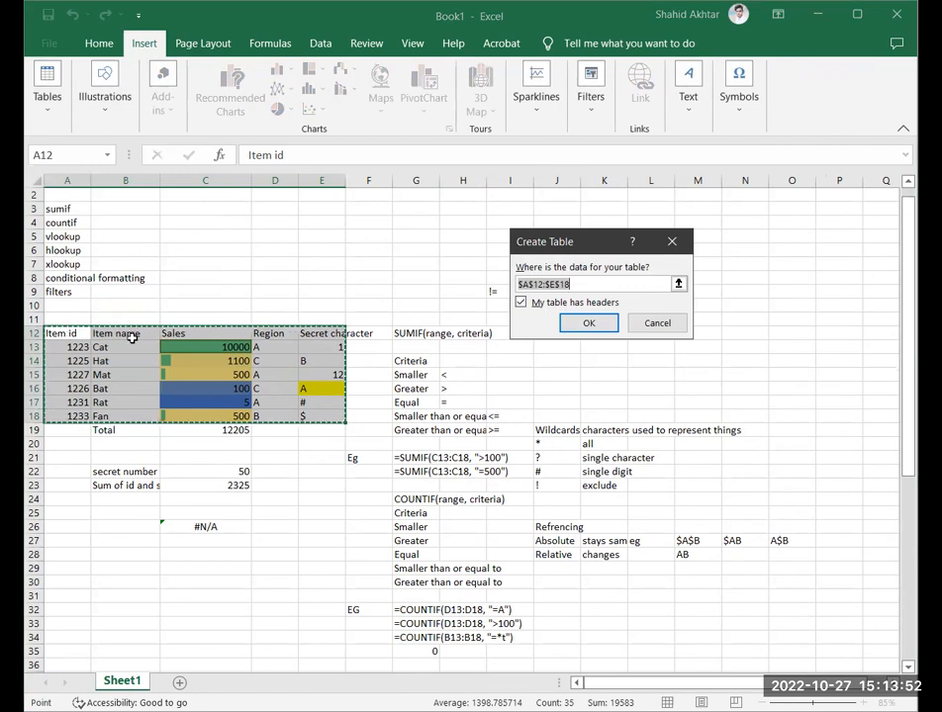
pyautogui.click(601, 323)
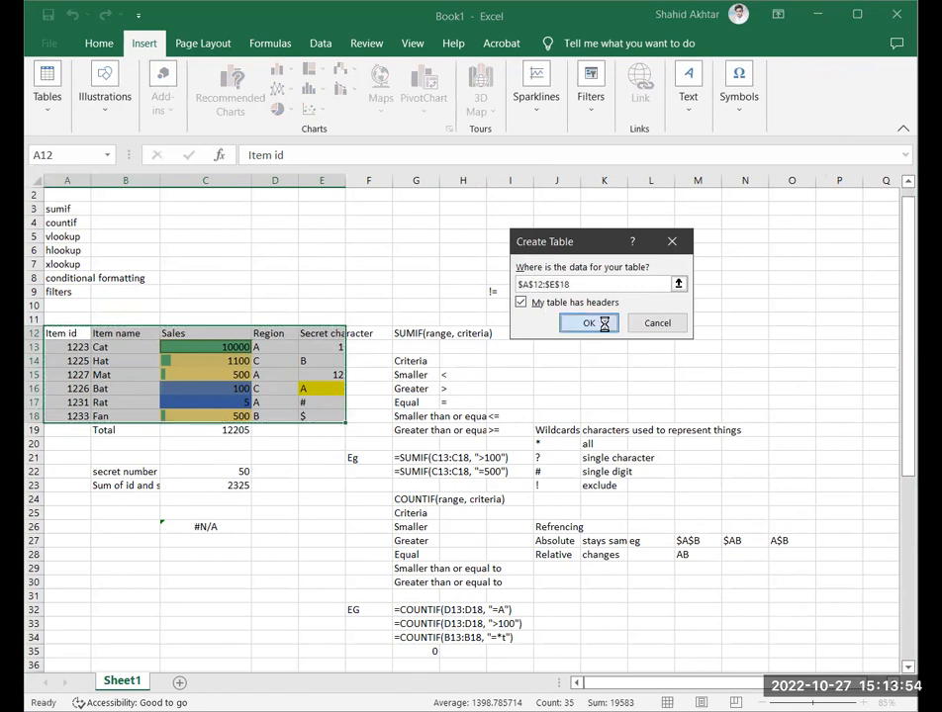
pyautogui.click(290, 305)
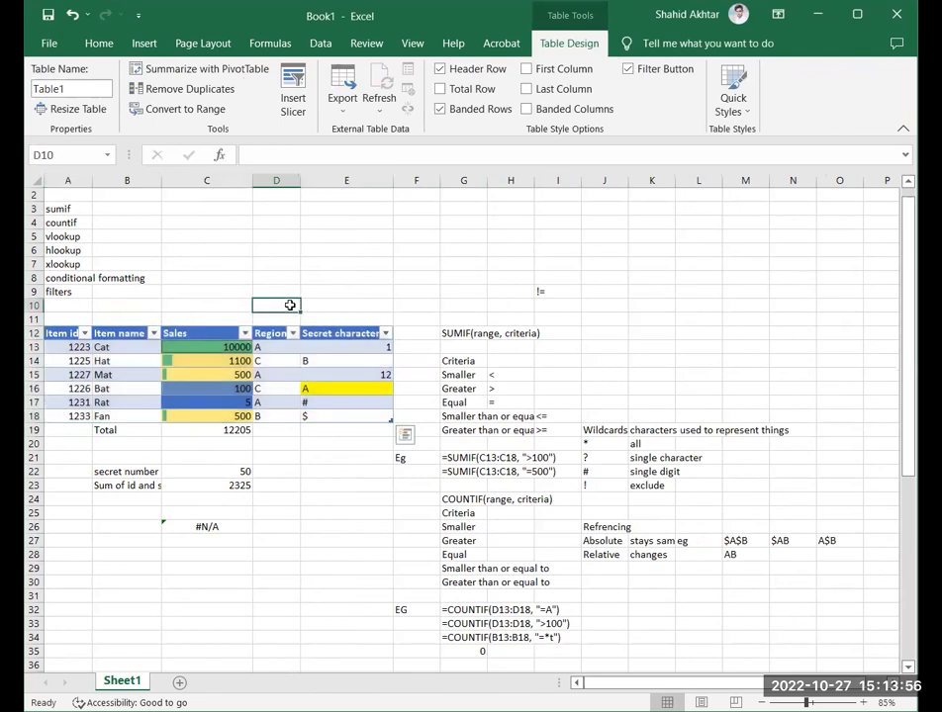
pyautogui.click(379, 377)
pyautogui.click(206, 291)
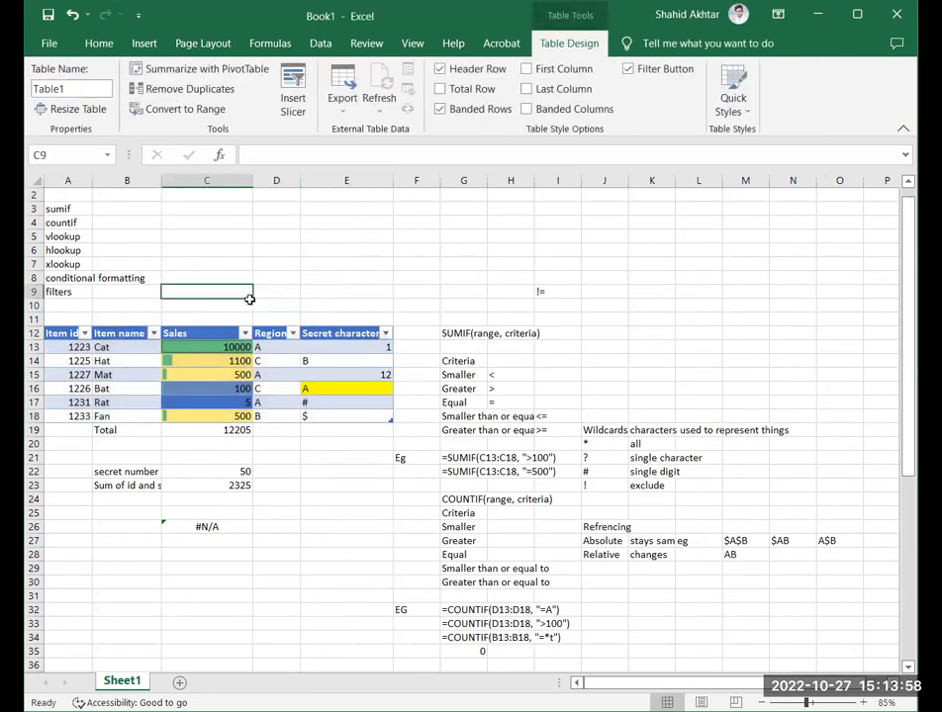
# Filter the table's Region column with a text filter to show only rows that contain "A".
pyautogui.click(293, 334)
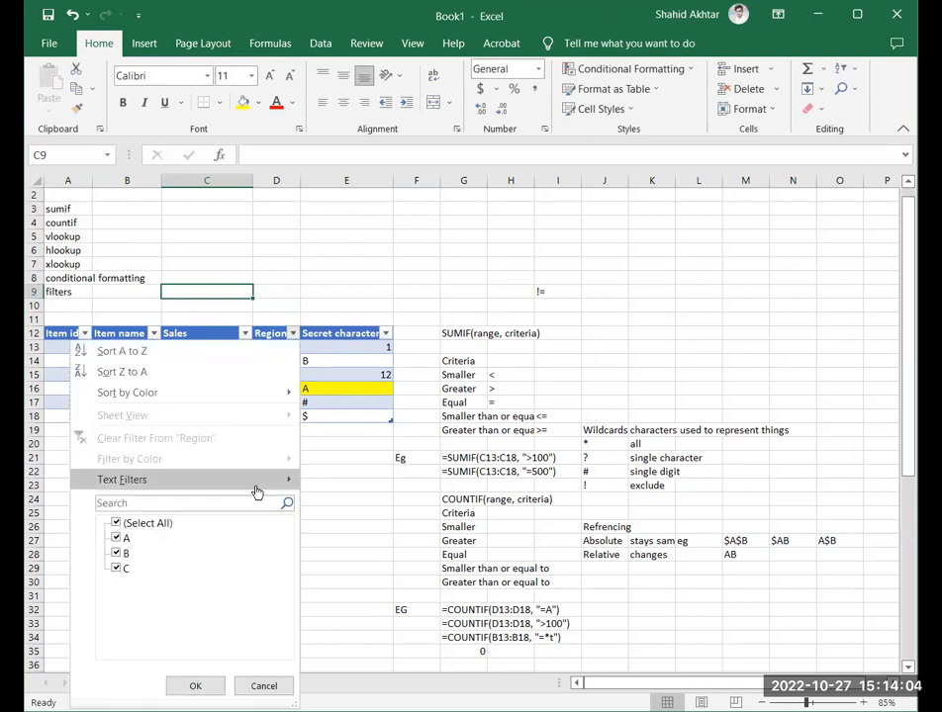
pyautogui.moveTo(256, 487)
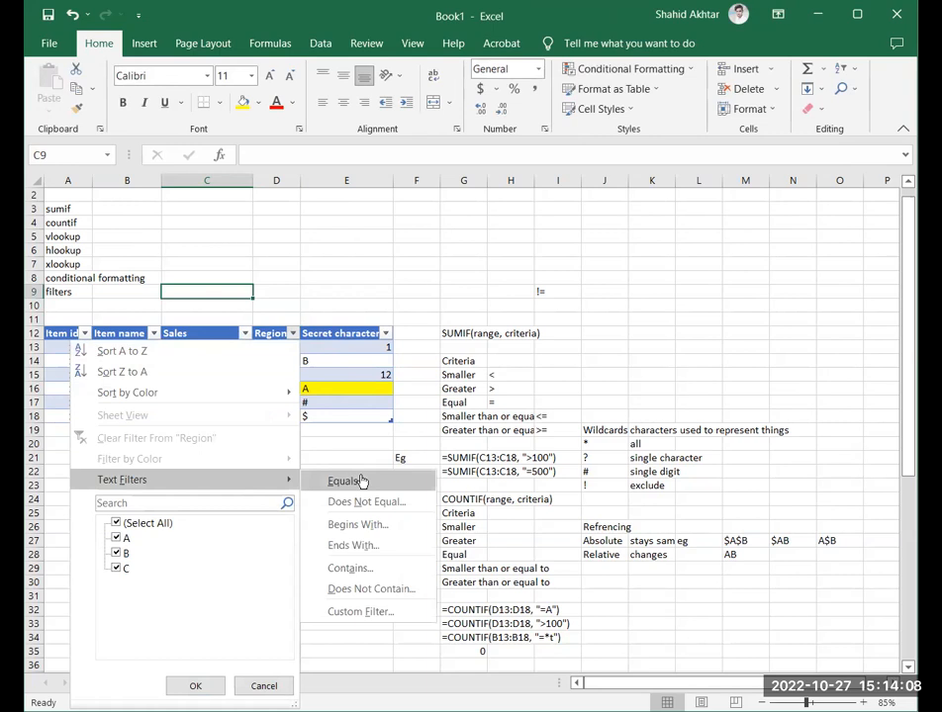
pyautogui.click(385, 572)
pyautogui.click(555, 254)
pyautogui.write('A')
pyautogui.click(716, 366)
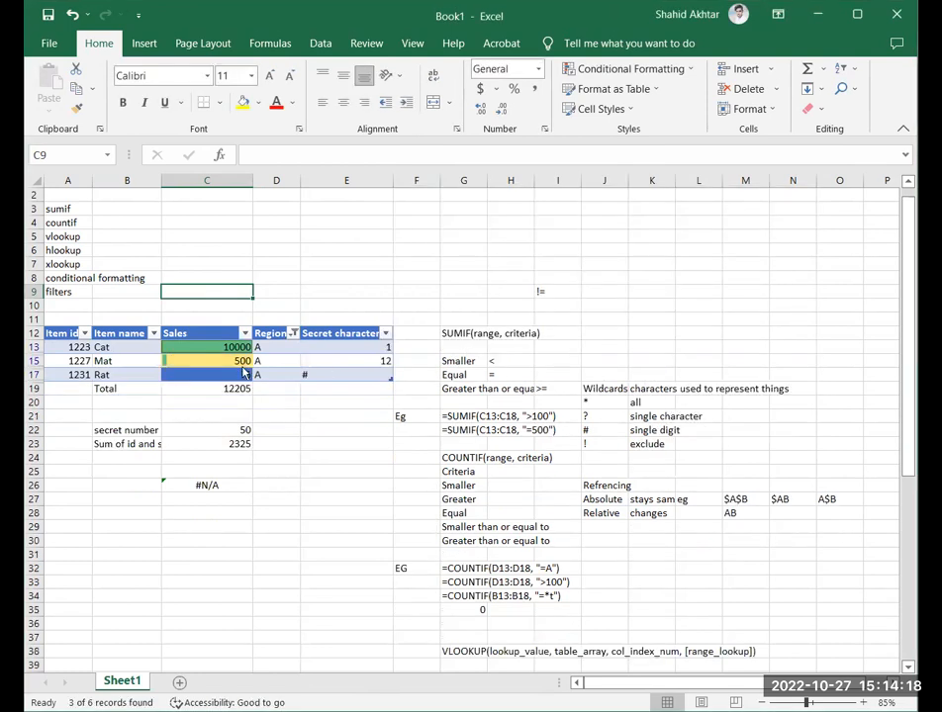
pyautogui.click(276, 347)
pyautogui.moveTo(274, 370); pyautogui.dragTo(273, 387)
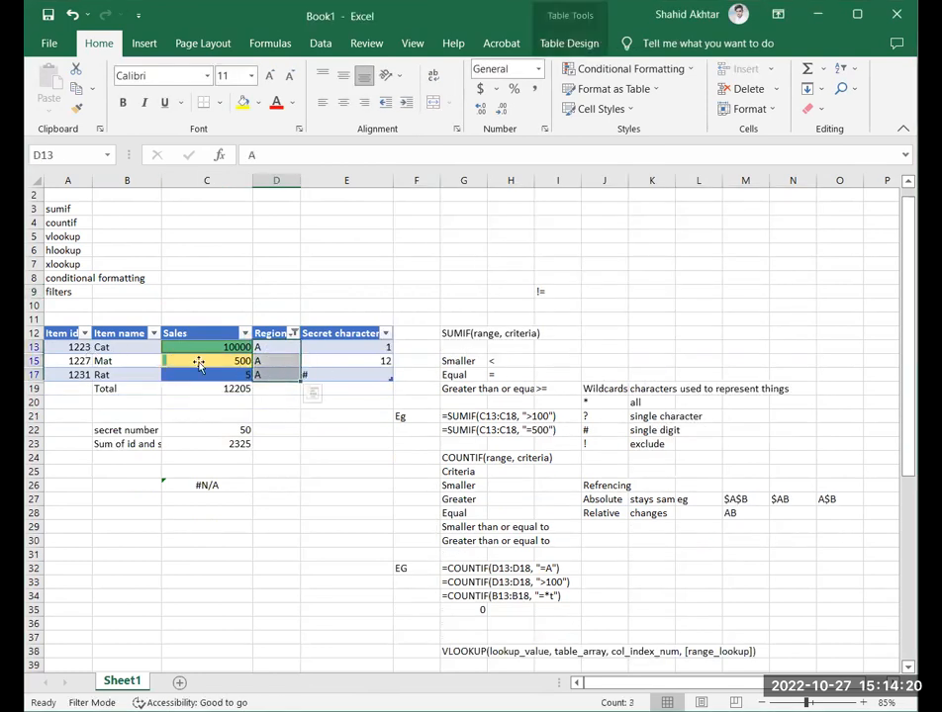
# Change the Region text filter to show only rows that do not contain "B".
pyautogui.click(294, 334)
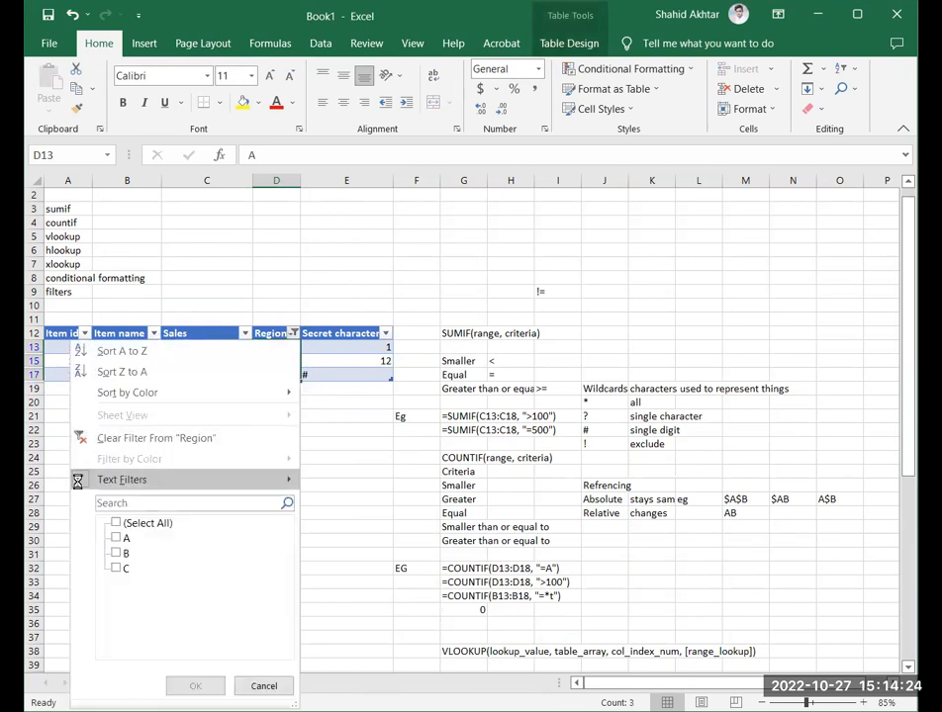
pyautogui.click(83, 480)
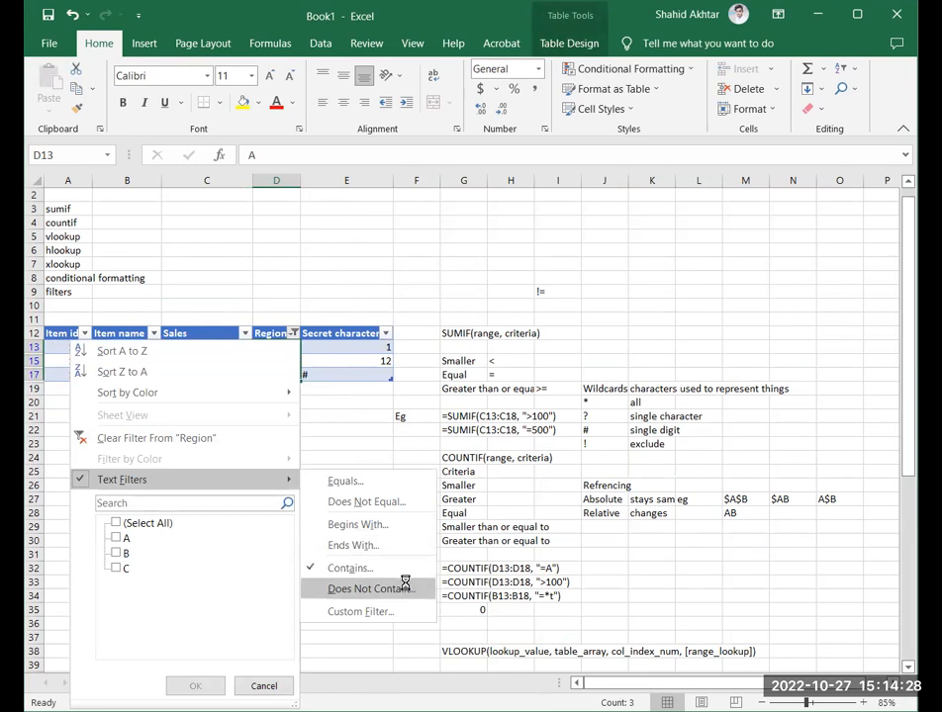
pyautogui.click(405, 588)
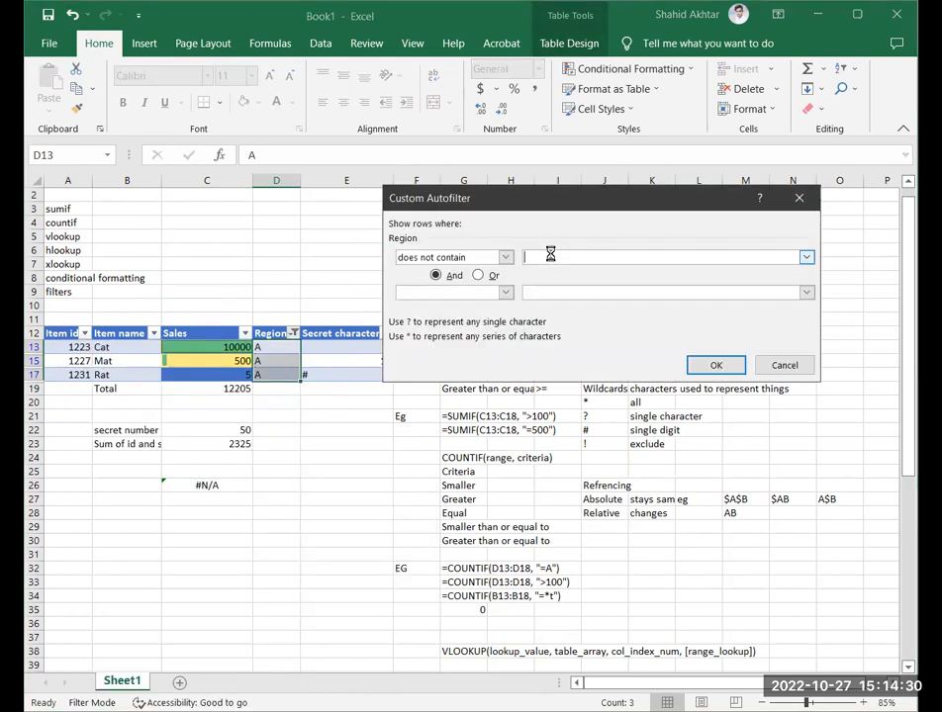
pyautogui.write('B')
pyautogui.click(720, 363)
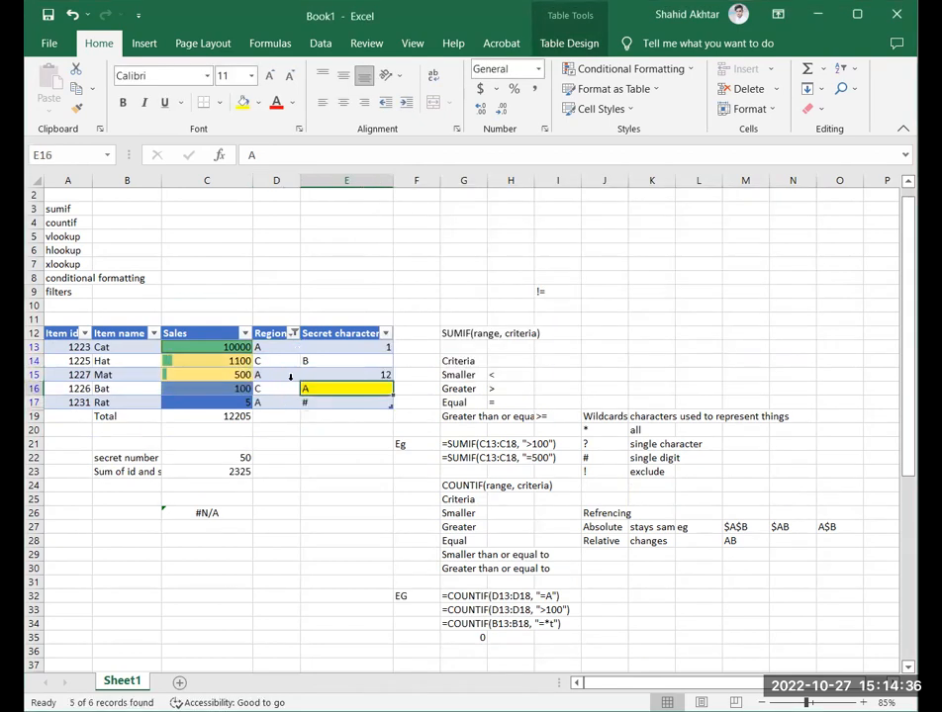
pyautogui.click(290, 377)
pyautogui.click(341, 443)
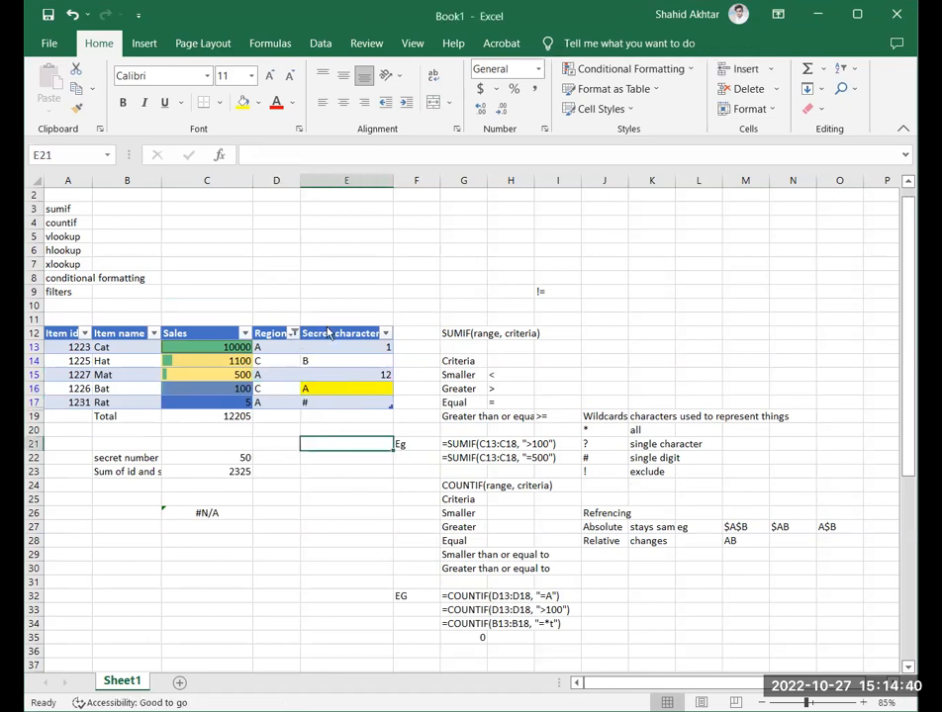
pyautogui.click(293, 334)
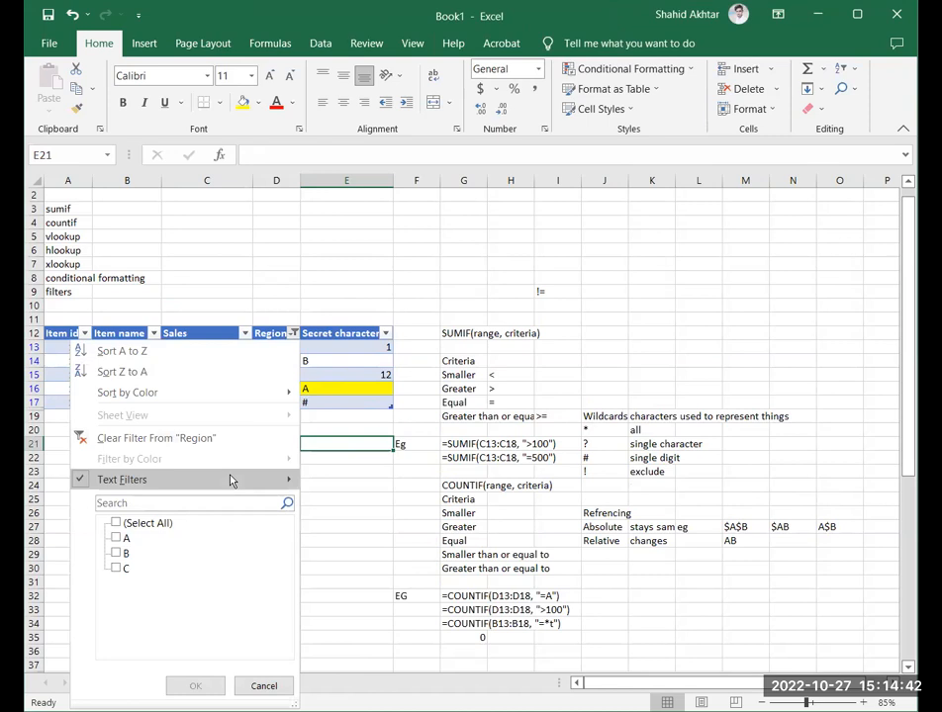
pyautogui.moveTo(237, 481)
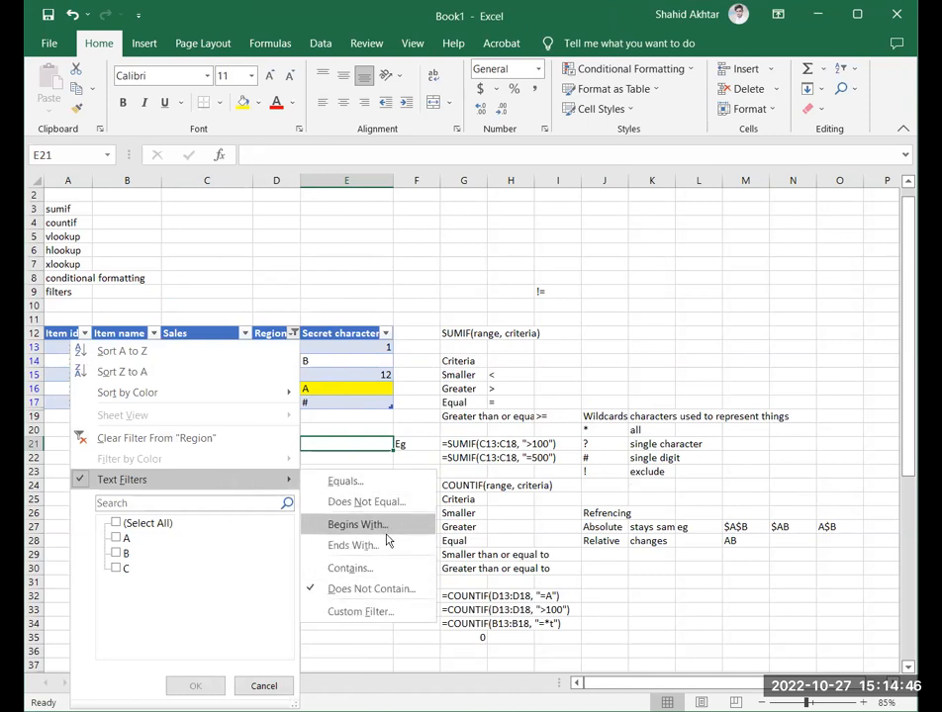
pyautogui.click(283, 301)
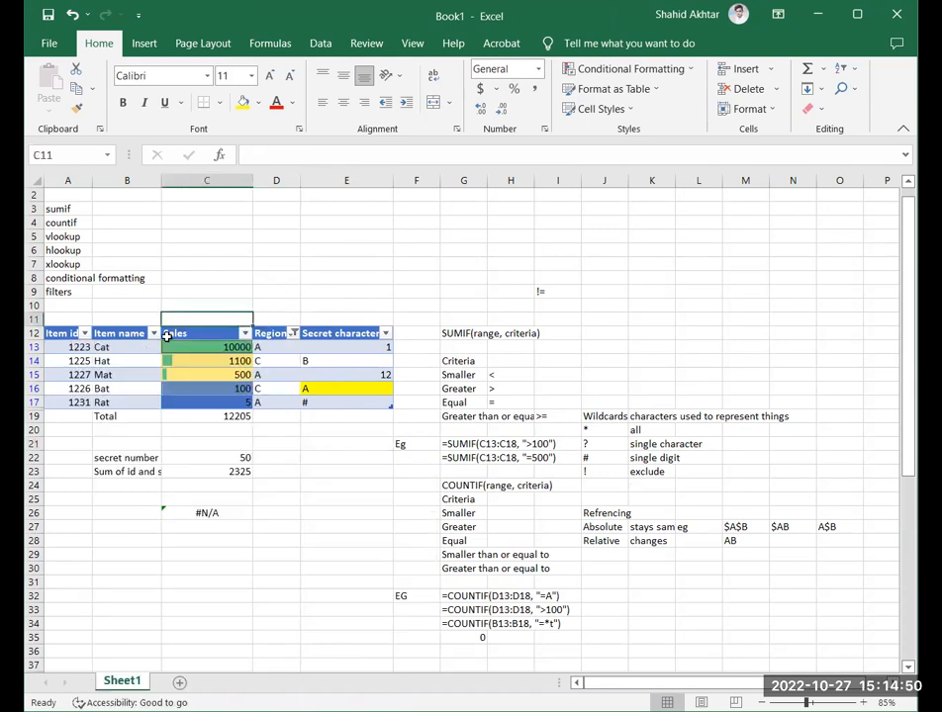
# Sort the table by Item name from A to Z, and re-sort it from Z to A.
pyautogui.click(153, 333)
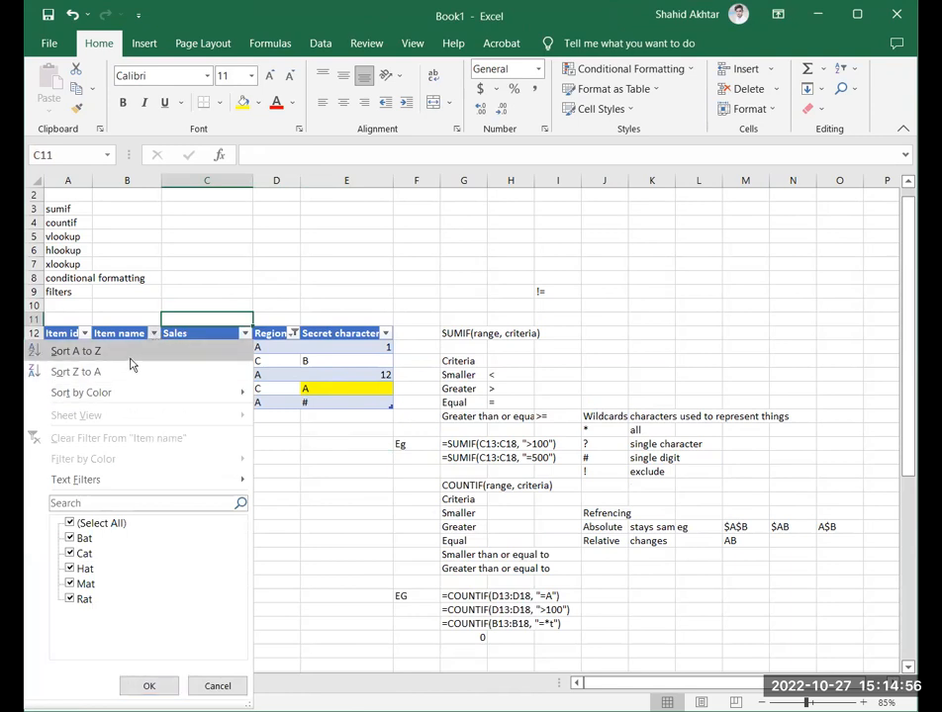
pyautogui.click(111, 352)
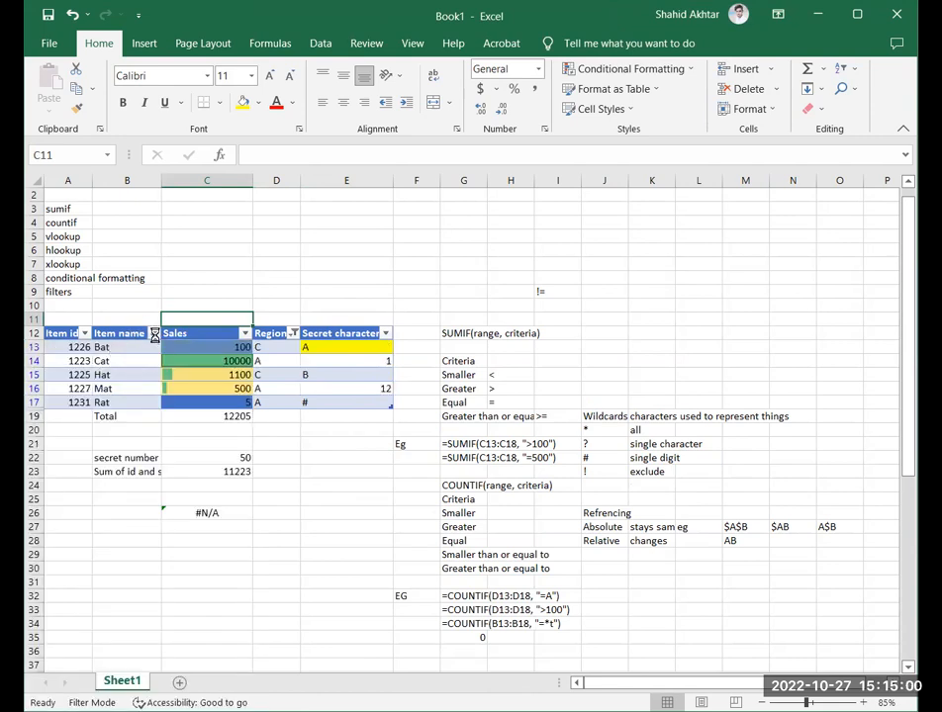
pyautogui.click(153, 334)
pyautogui.click(137, 369)
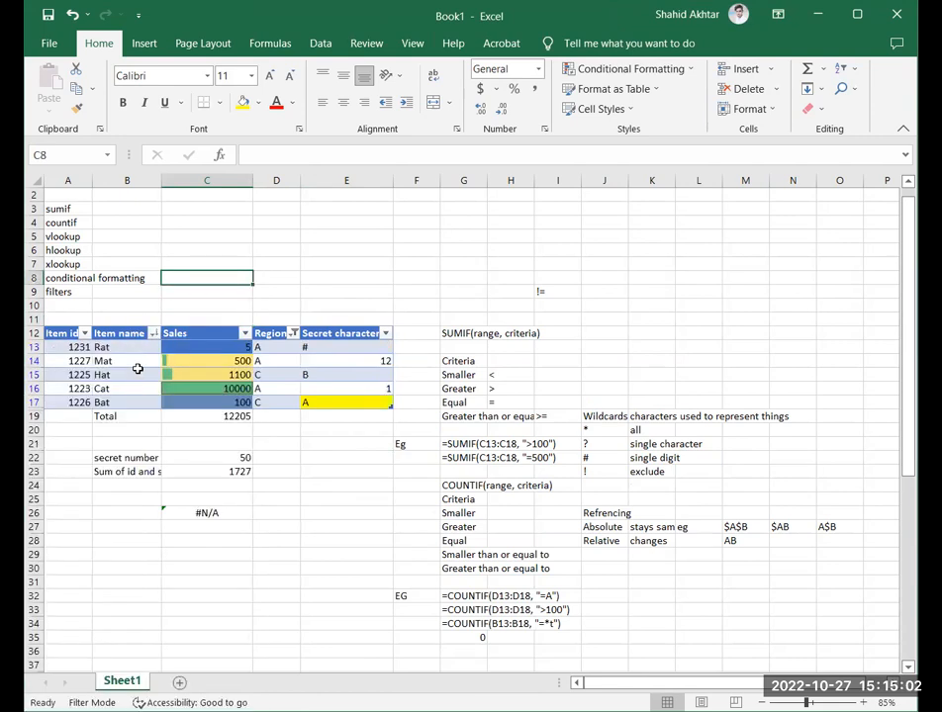
pyautogui.click(293, 333)
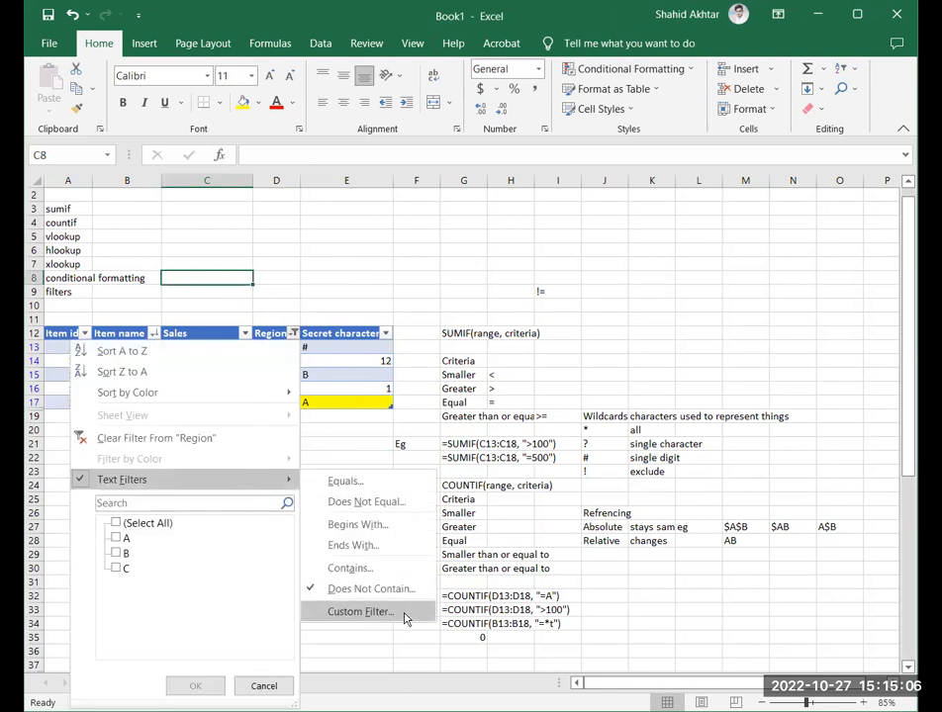
pyautogui.click(361, 612)
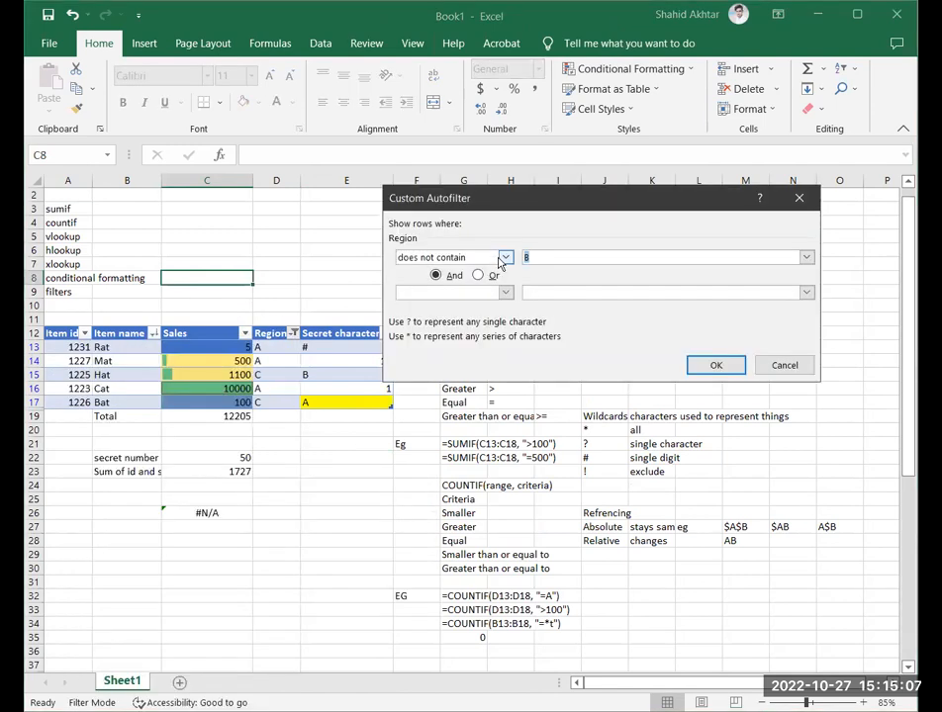
pyautogui.click(446, 272)
pyautogui.click(558, 261)
pyautogui.click(805, 369)
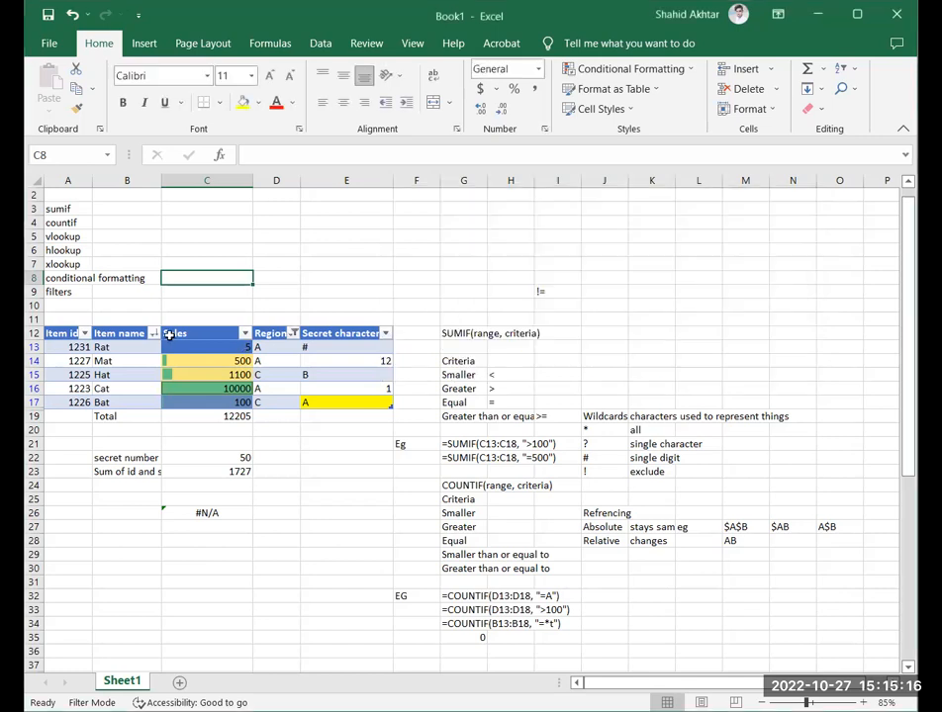
# Set up a custom filter on Item name for values that end with "t" and begin with "c".
pyautogui.click(153, 333)
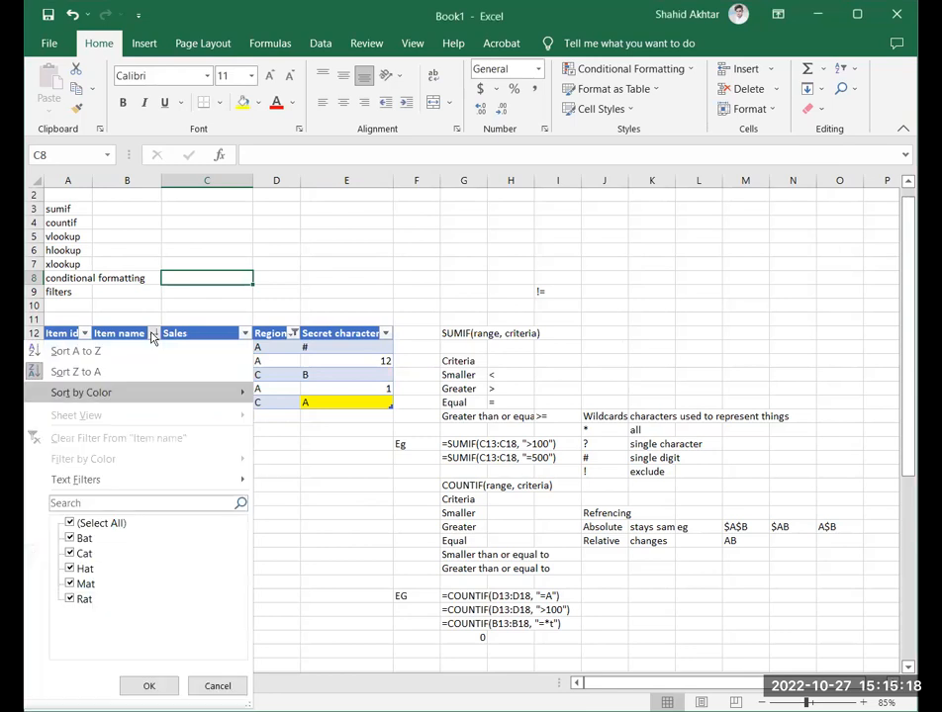
pyautogui.click(191, 481)
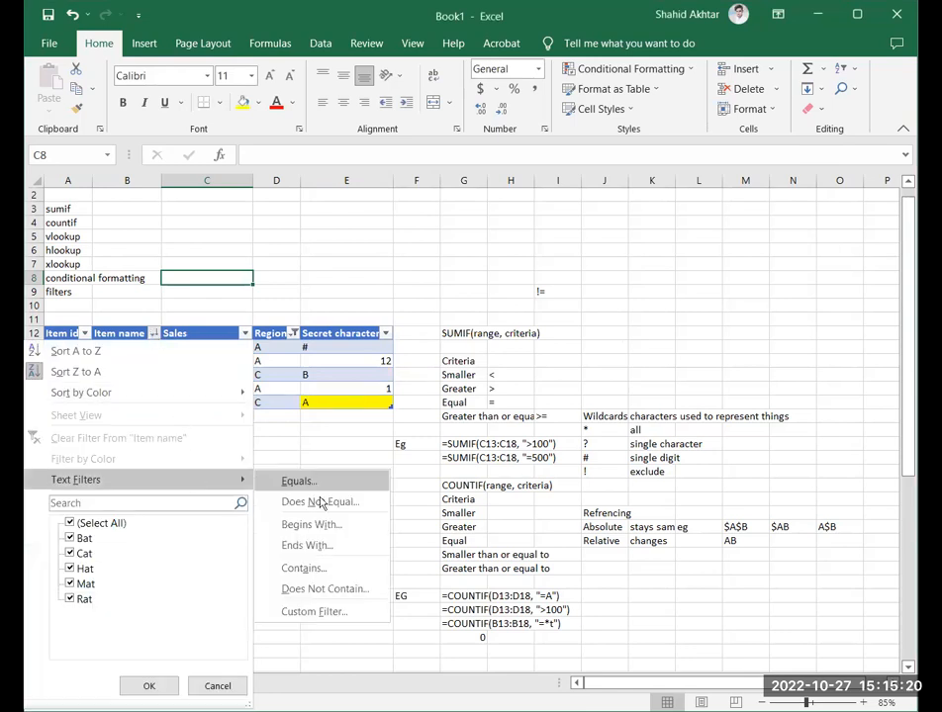
pyautogui.click(315, 612)
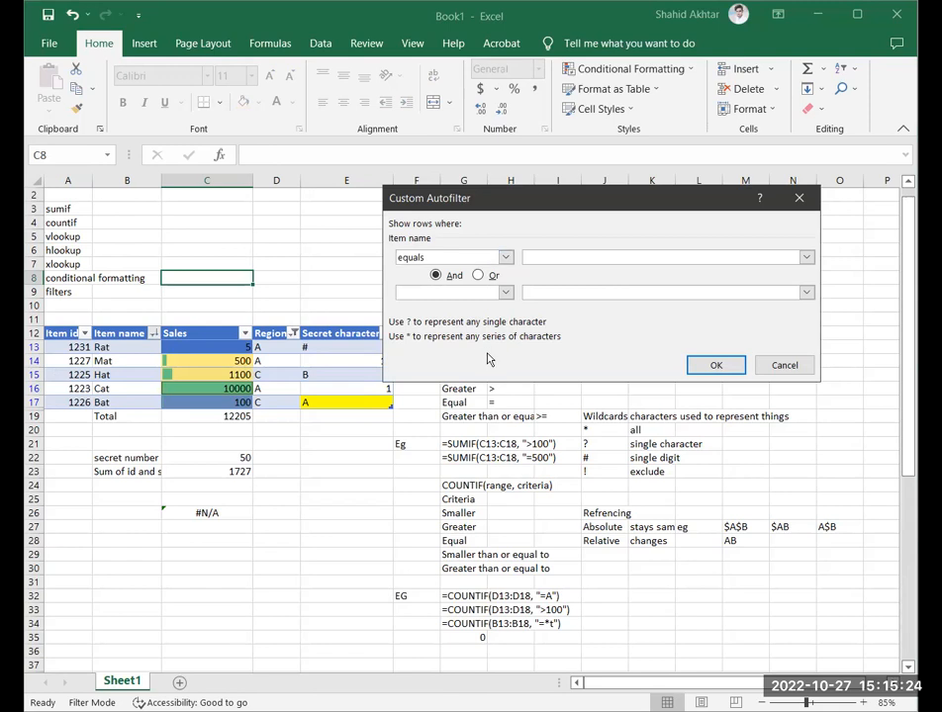
pyautogui.press('b')
pyautogui.press('e')
pyautogui.press('Tab')
pyautogui.write('t')
pyautogui.click(465, 366)
pyautogui.write('c')
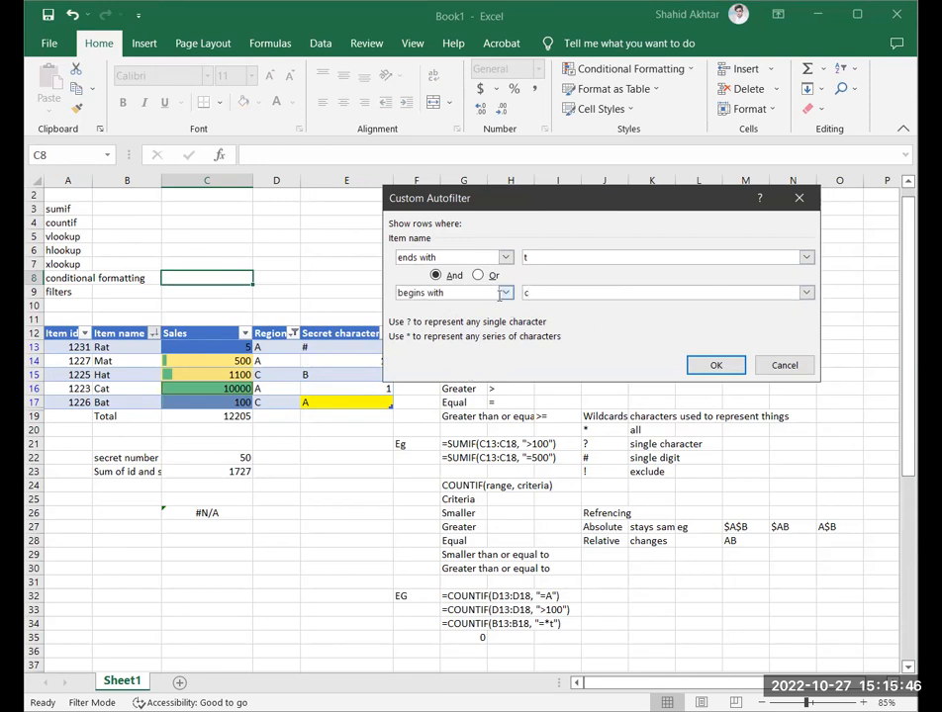
# Change the second Item name condition to does not contain "m" and apply the custom filter.
pyautogui.click(482, 388)
pyautogui.moveTo(545, 294); pyautogui.dragTo(517, 299)
pyautogui.write('m')
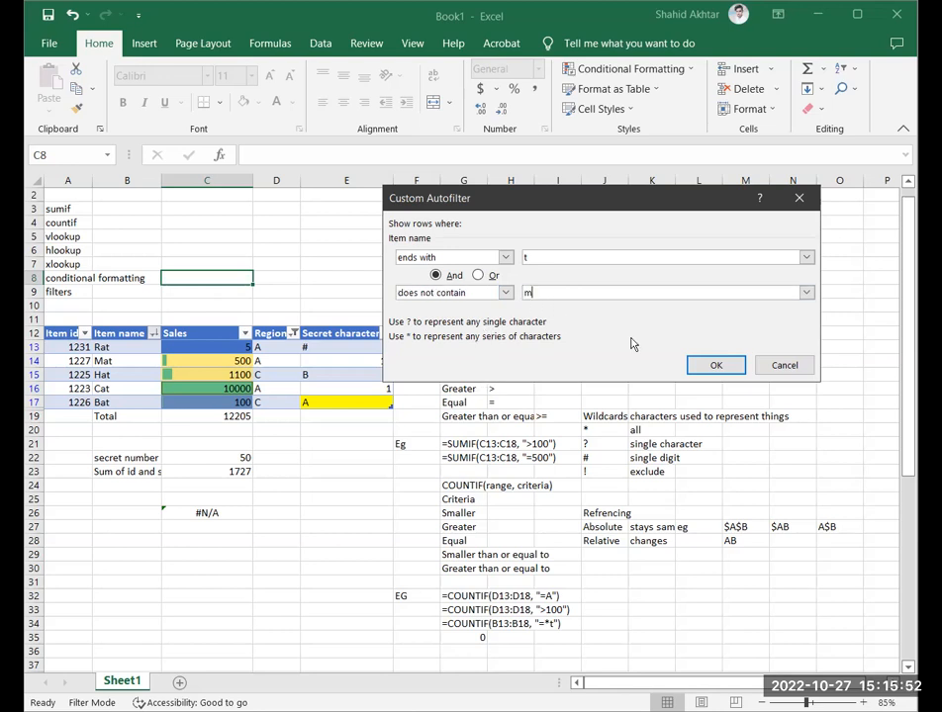
pyautogui.click(716, 365)
pyautogui.click(121, 402)
pyautogui.moveTo(120, 348); pyautogui.dragTo(131, 388)
pyautogui.click(260, 458)
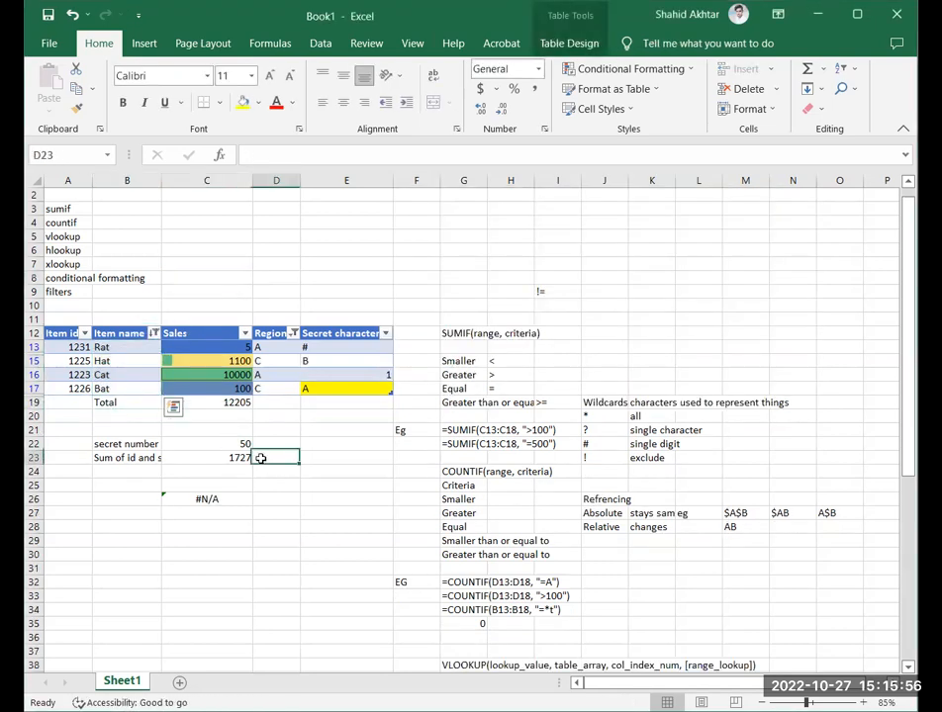
# Review the sheet's revision notes from the formula syntax through Filtering, and check the secret number and the VLOOKUP formula in C26.
pyautogui.click(332, 428)
pyautogui.scroll(-3, 471, 414)
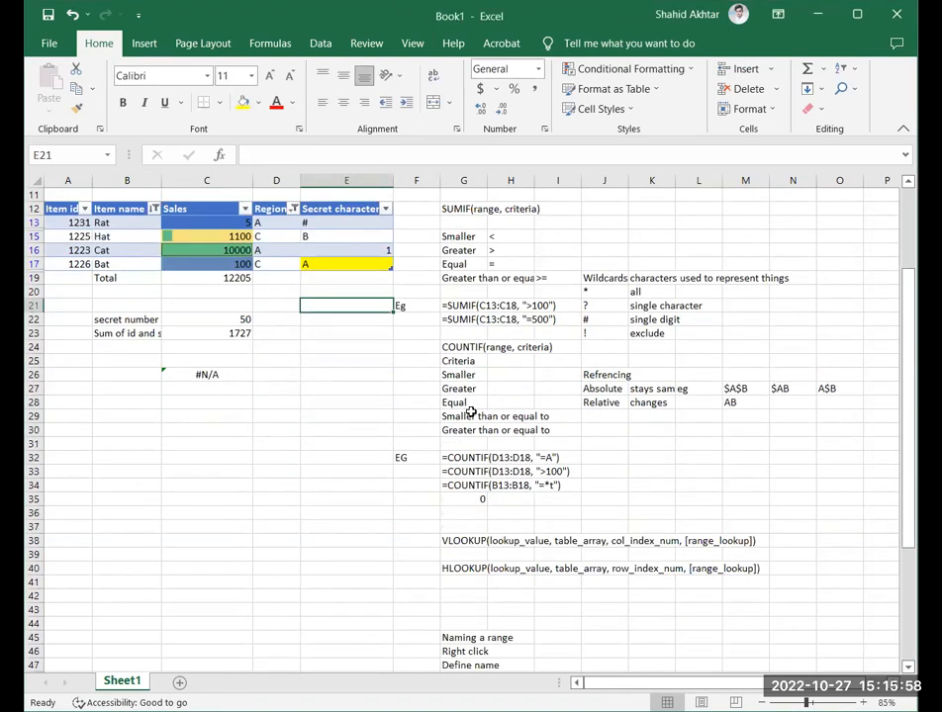
pyautogui.scroll(-9, 471, 413)
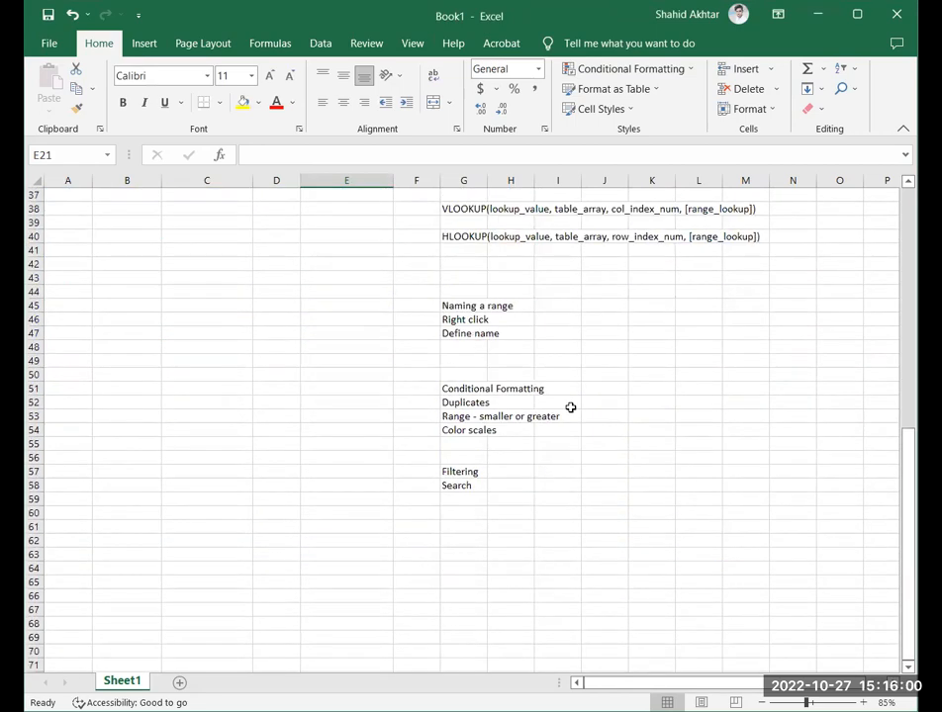
pyautogui.scroll(8, 570, 407)
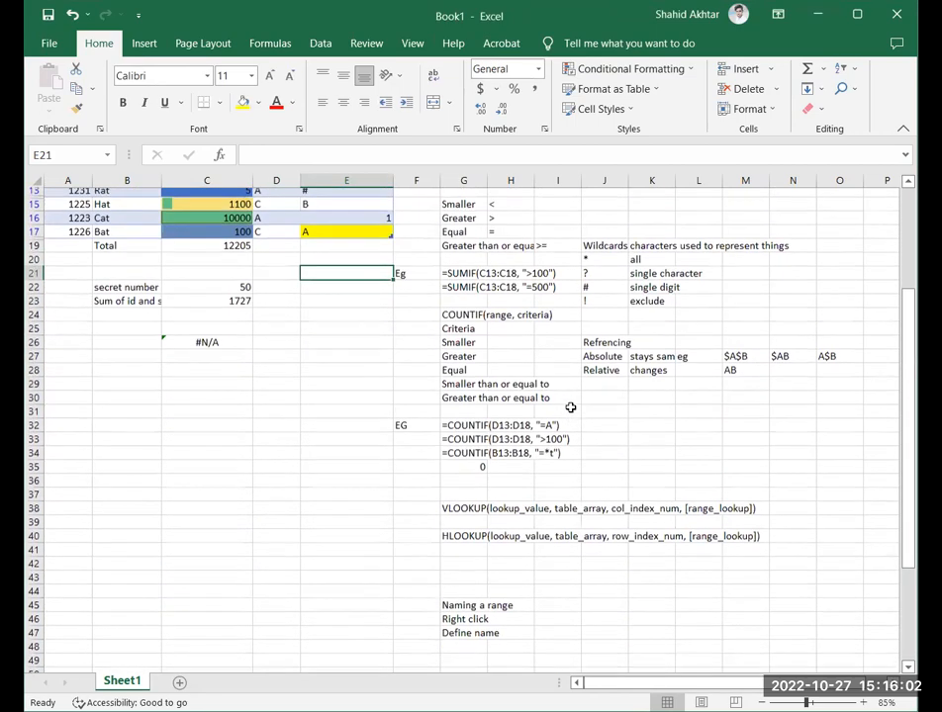
pyautogui.scroll(4, 570, 406)
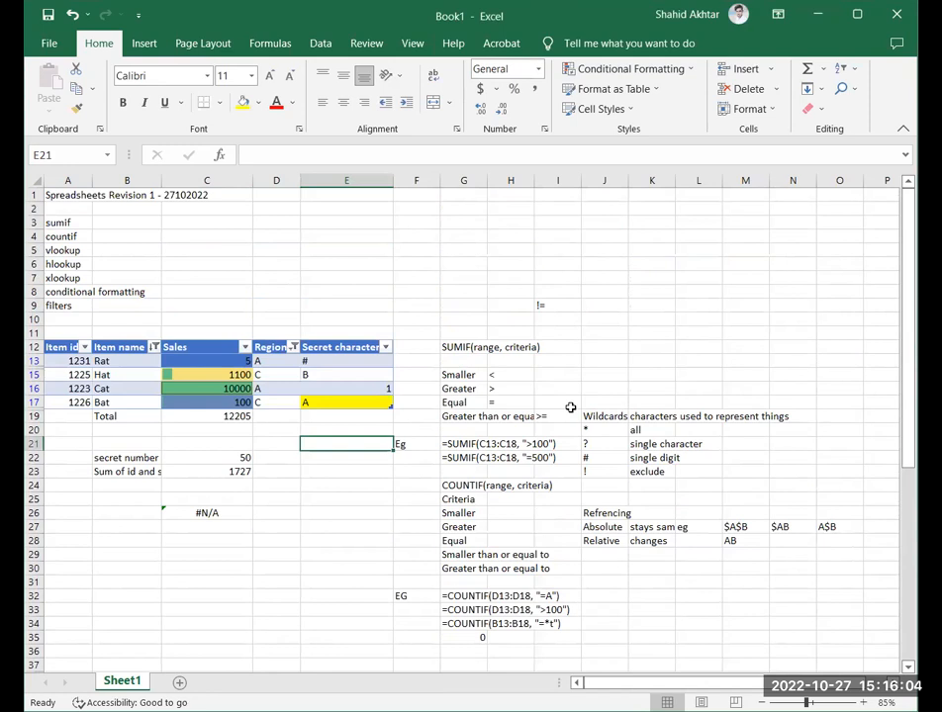
pyautogui.click(193, 457)
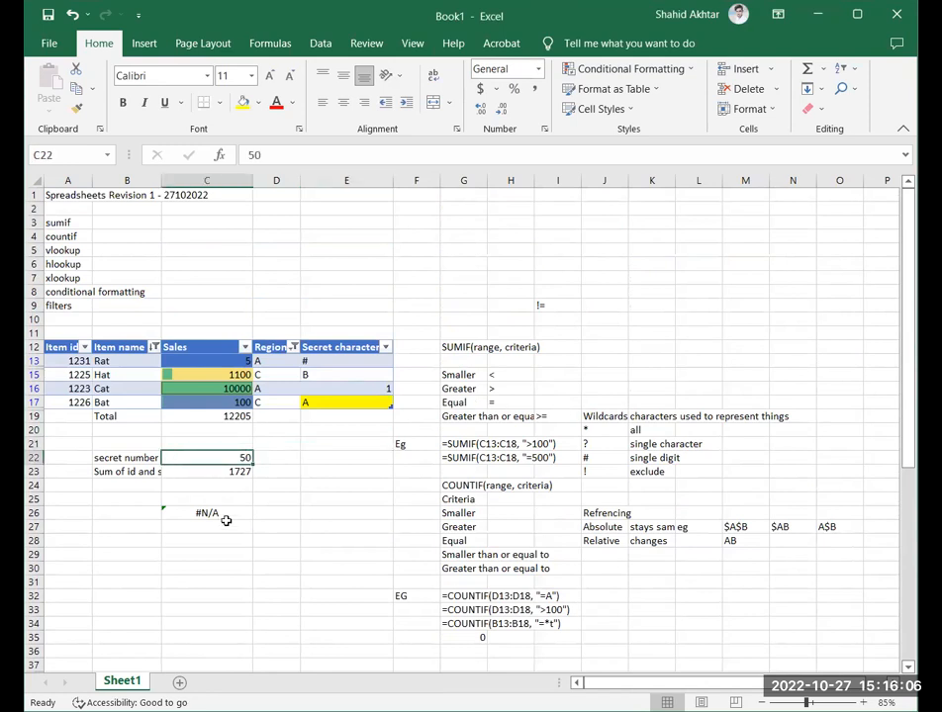
pyautogui.click(226, 518)
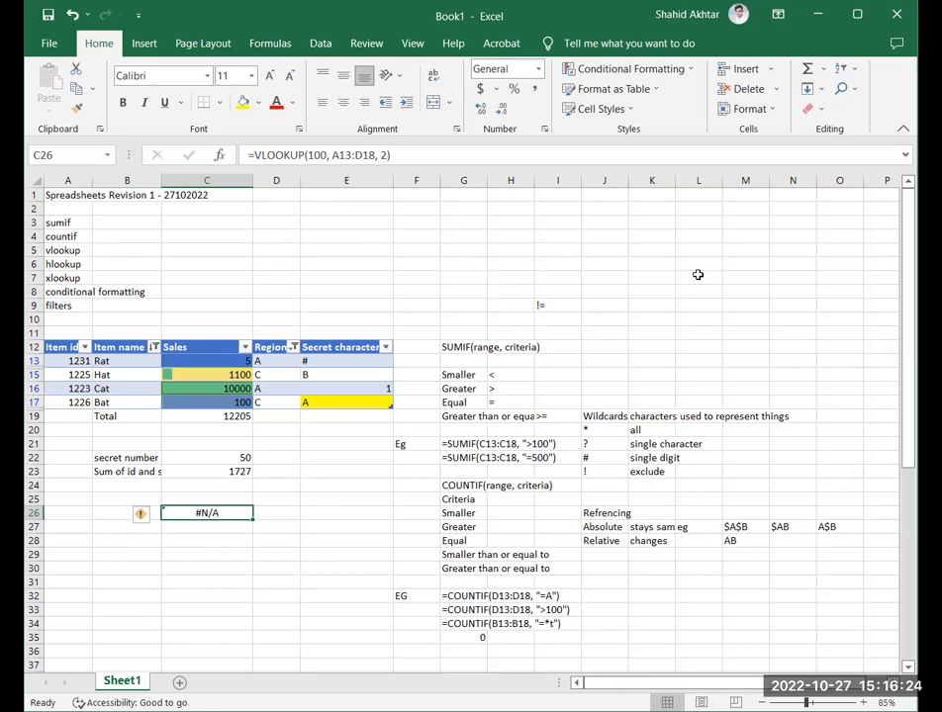
pyautogui.click(656, 259)
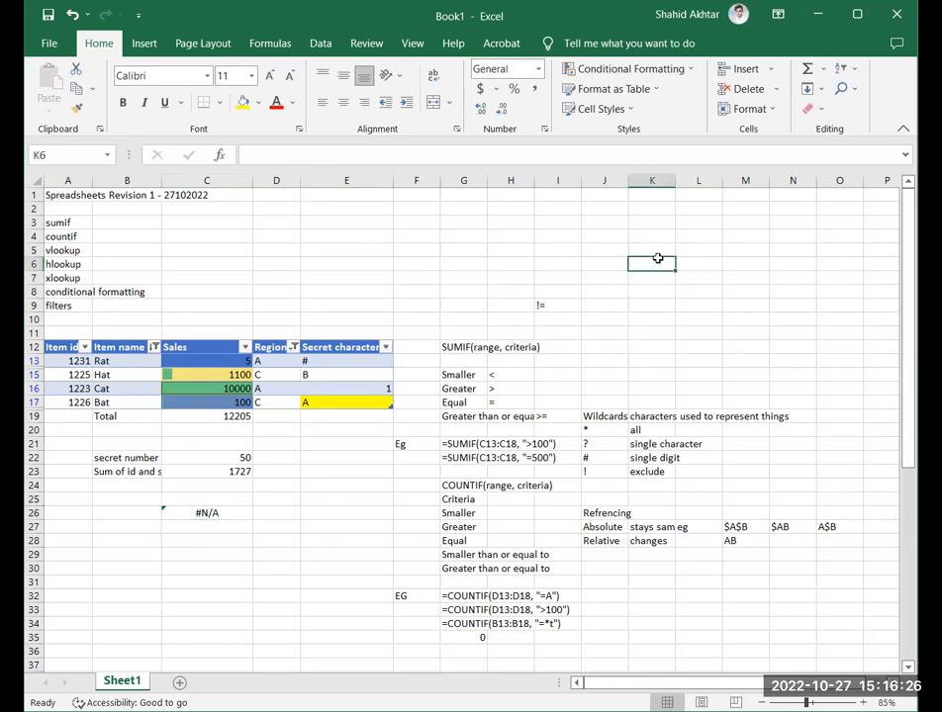
# Remove the optional [range_lookup] argument from the VLOOKUP syntax note in G38 so it reads VLOOKUP(lookup_value, table_array, col_index_num).
pyautogui.scroll(-3, 656, 259)
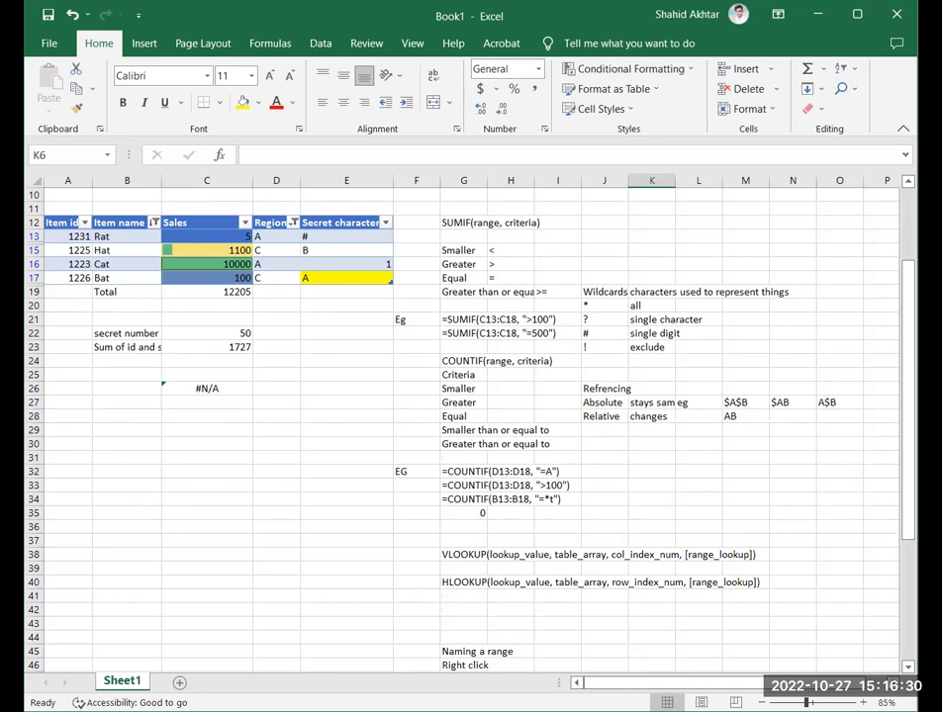
pyautogui.scroll(-4, 765, 432)
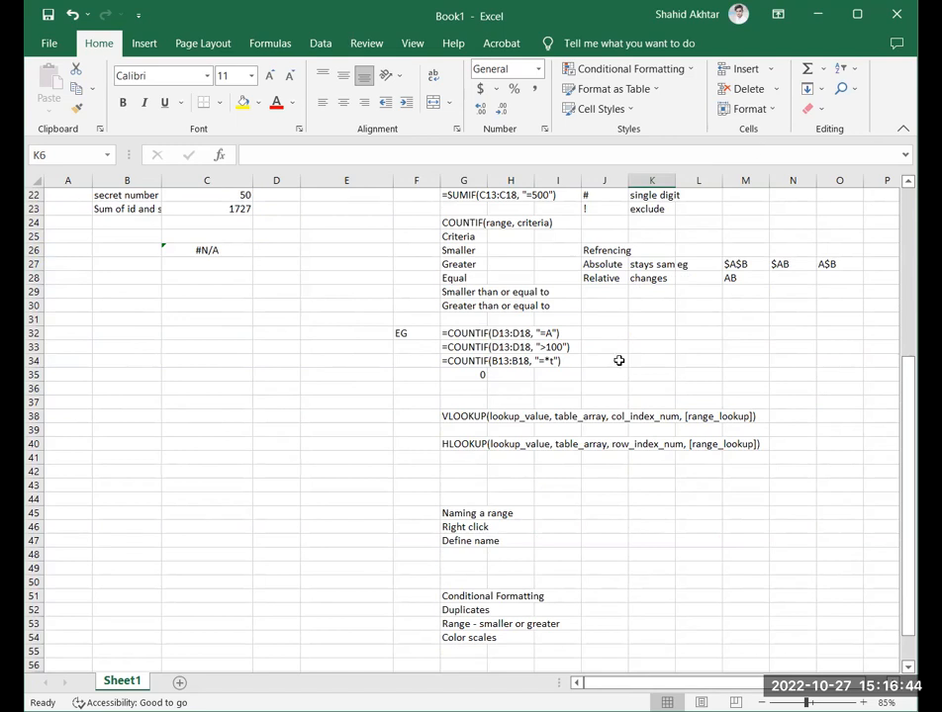
pyautogui.click(695, 419)
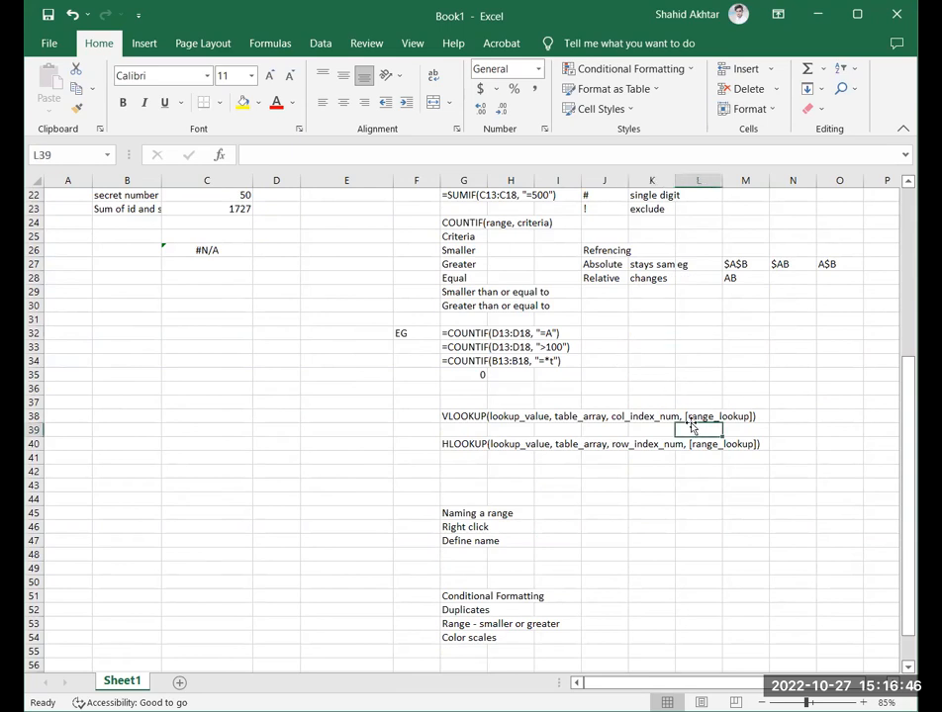
pyautogui.click(475, 417)
pyautogui.click(597, 155)
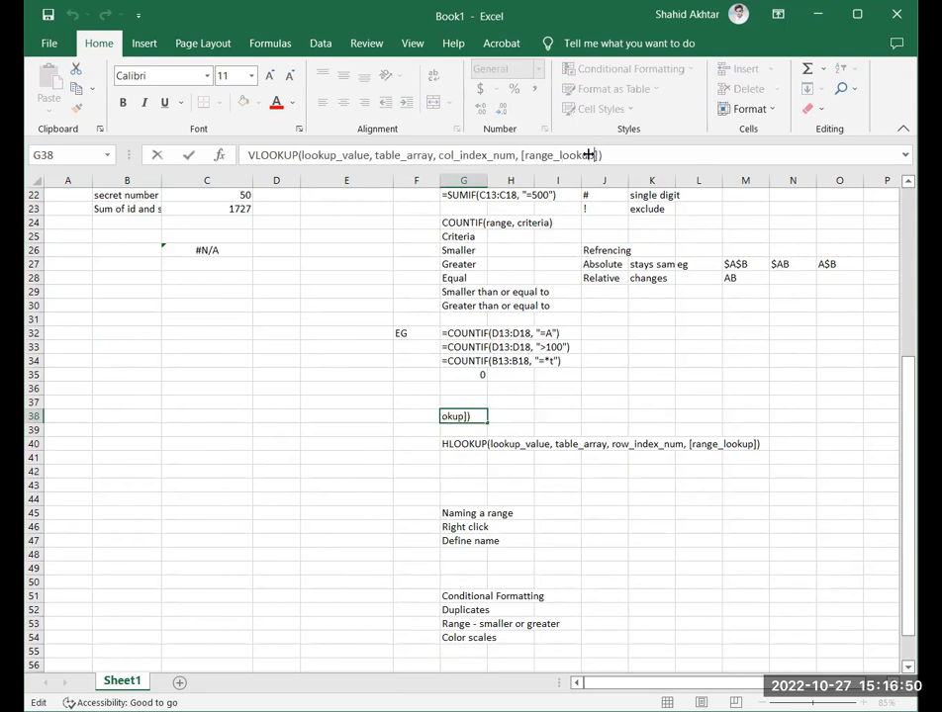
pyautogui.moveTo(599, 155); pyautogui.dragTo(510, 155)
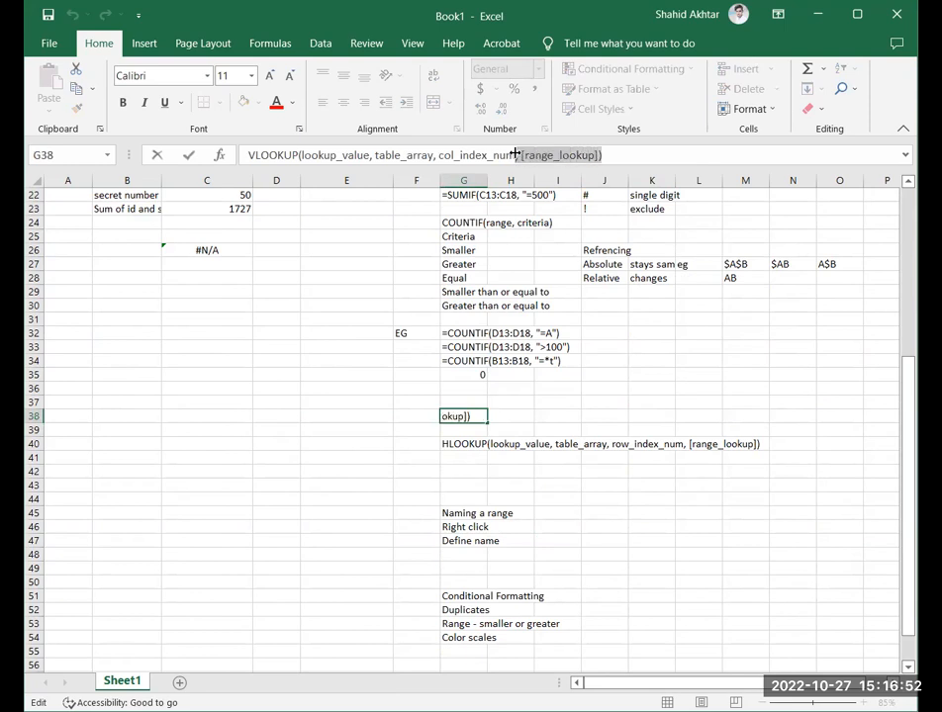
pyautogui.press('BackSpace')
pyautogui.press('Return')
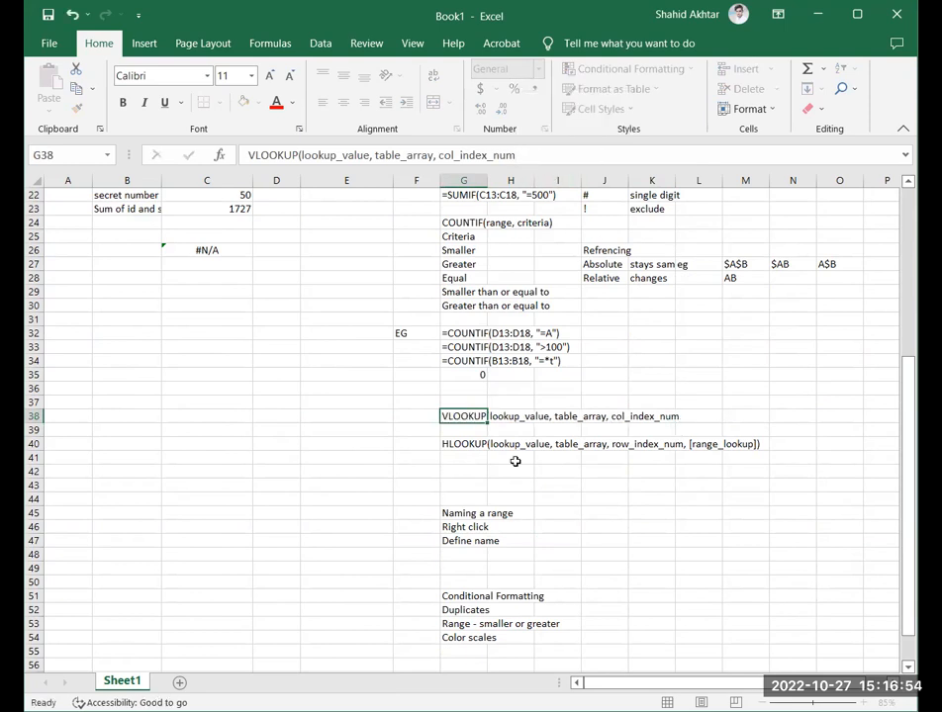
pyautogui.click(469, 413)
pyautogui.click(540, 156)
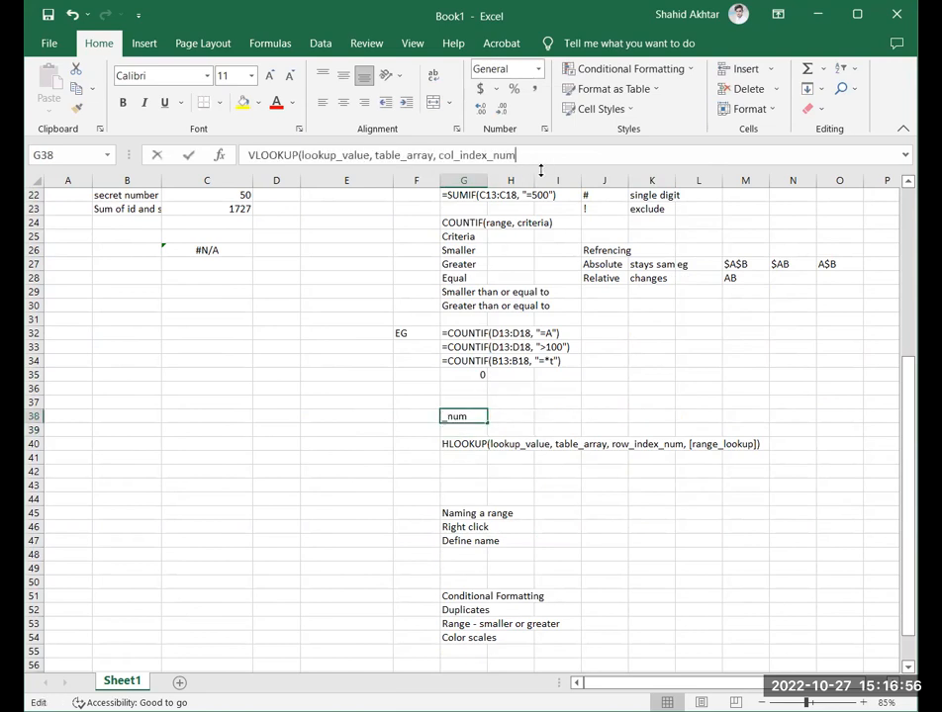
pyautogui.write(')')
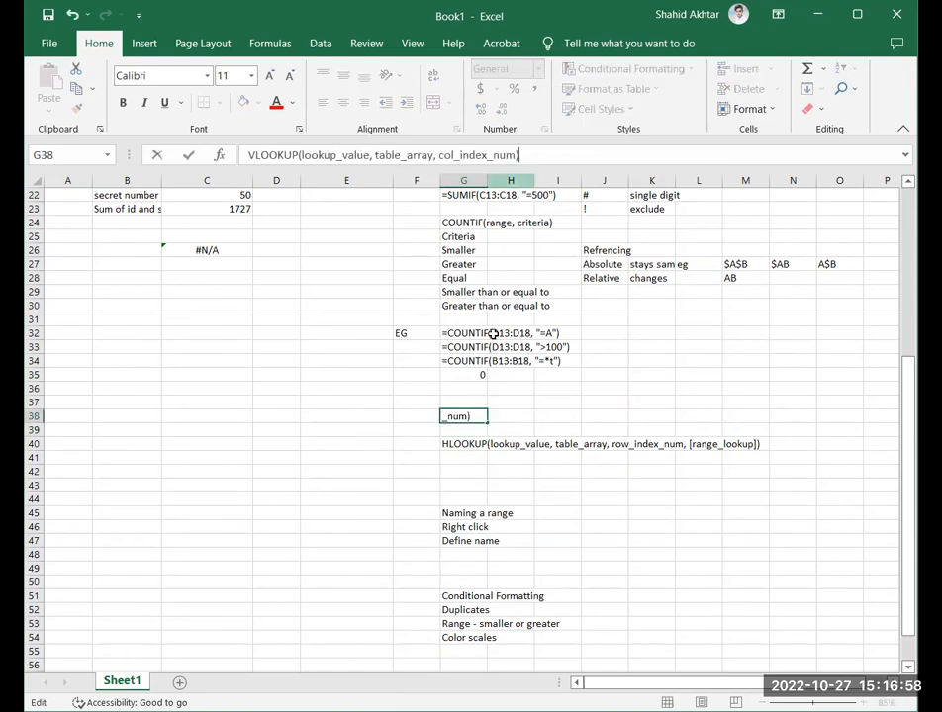
# Shorten the HLOOKUP syntax note in G40 to HLOOKUP(lookup_value, table_array, row_index_num).
pyautogui.click(479, 443)
pyautogui.moveTo(602, 156); pyautogui.dragTo(525, 155)
pyautogui.press('Delete')
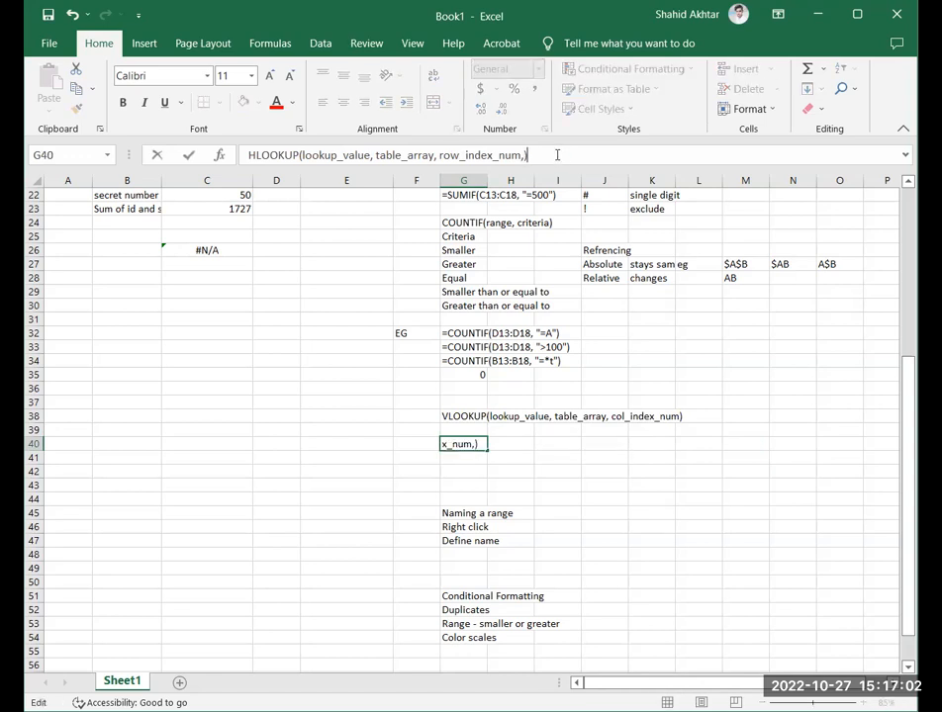
pyautogui.press('BackSpace')
pyautogui.click(557, 209)
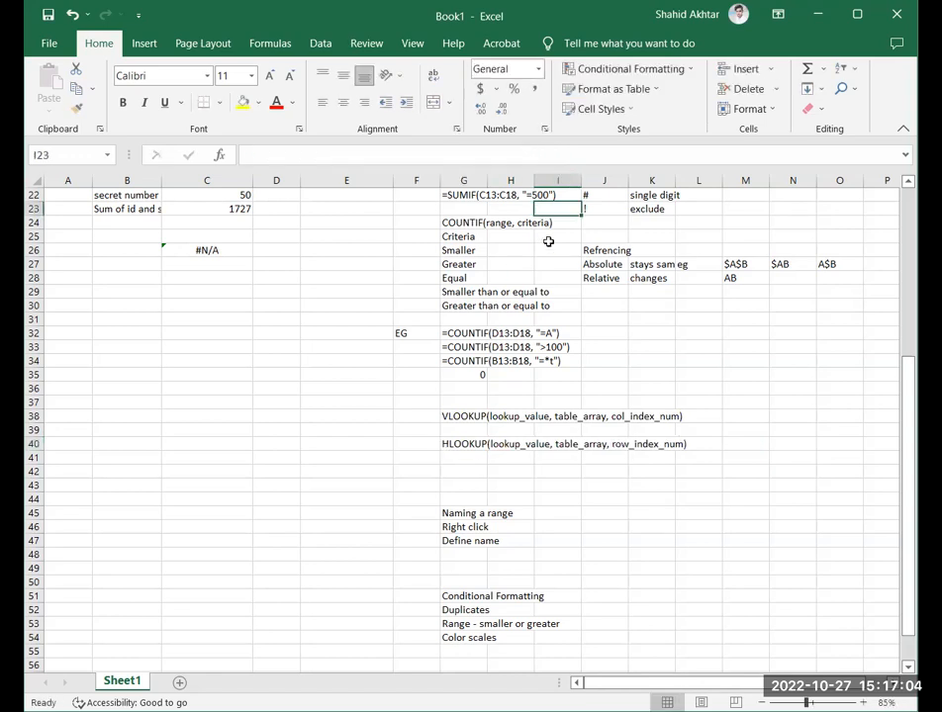
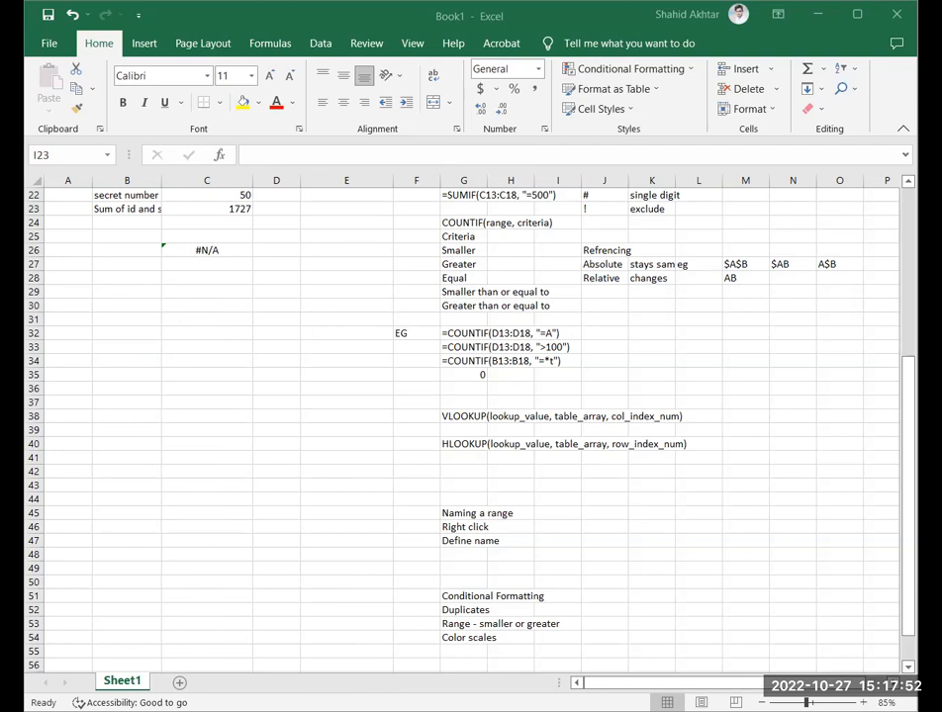
# Copy the filtered table's visible data rows, Rat through Bat, and paste them as values only starting at A27.
pyautogui.scroll(3, 183, 317)
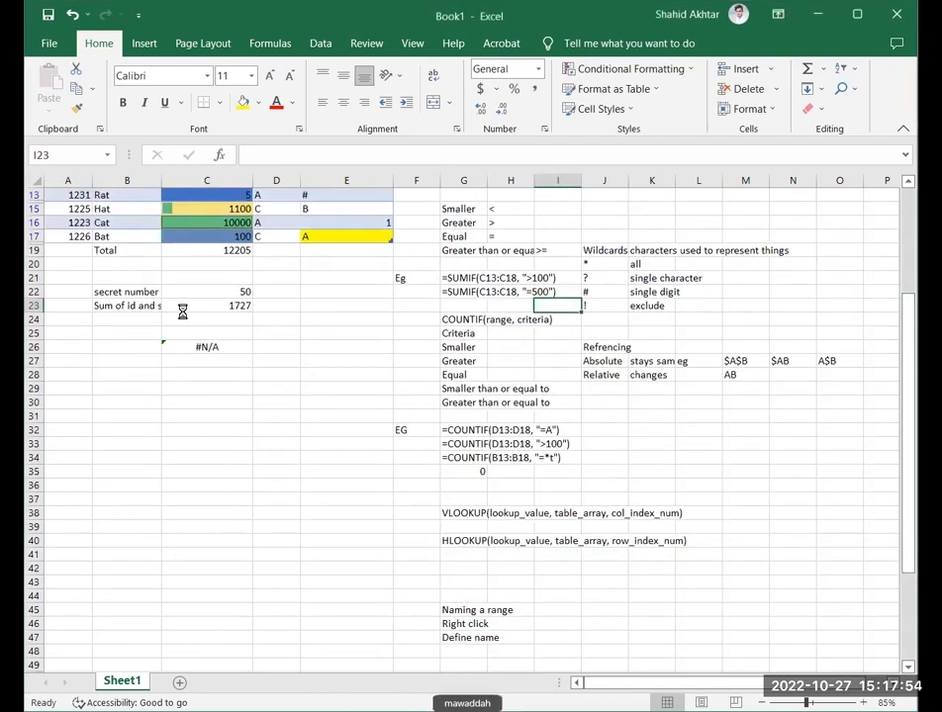
pyautogui.keyDown('ctrl'); pyautogui.scroll(3, 184, 312); pyautogui.keyUp('ctrl')
pyautogui.scroll(3, 183, 311)
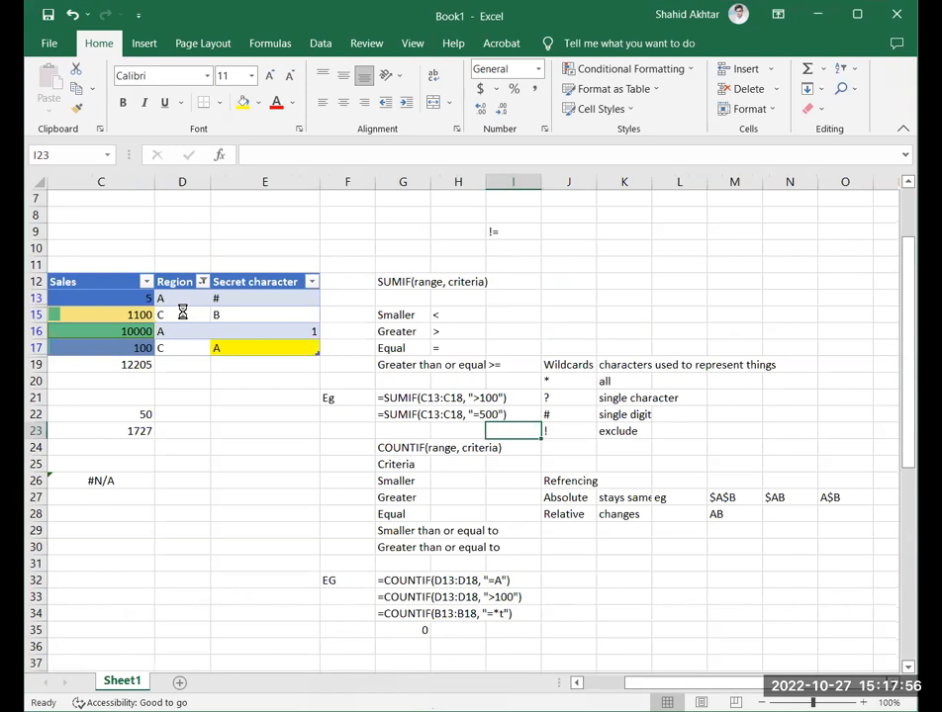
pyautogui.keyDown('ctrl'); pyautogui.scroll(-1, 78, 334); pyautogui.keyUp('ctrl')
pyautogui.moveTo(69, 319); pyautogui.dragTo(343, 364)
pyautogui.hotkey('ctrl', 'c')
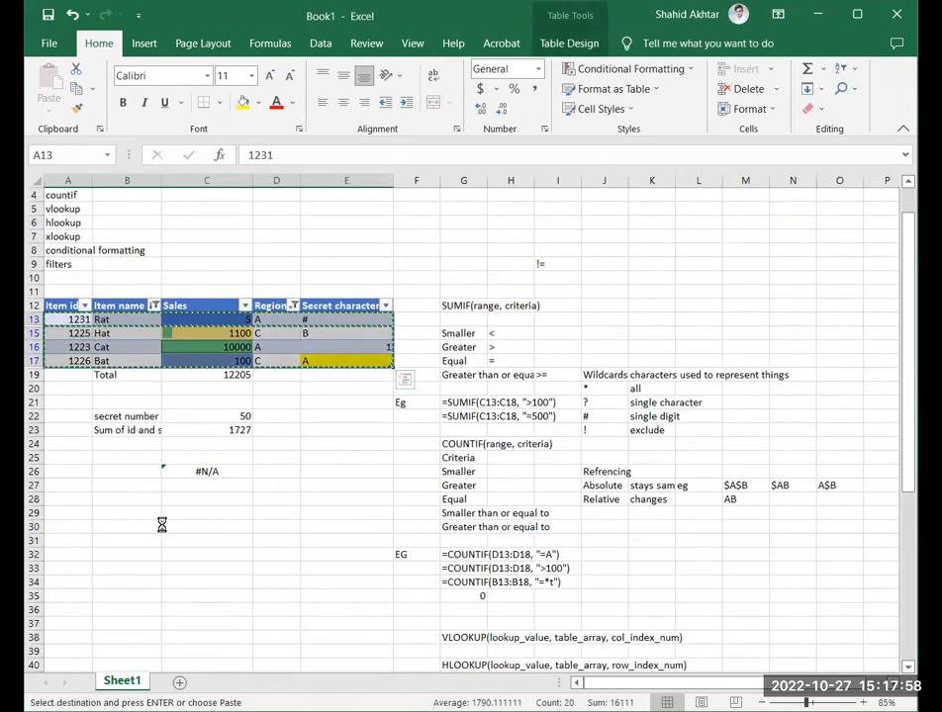
pyautogui.hotkey('ctrl', 'q')
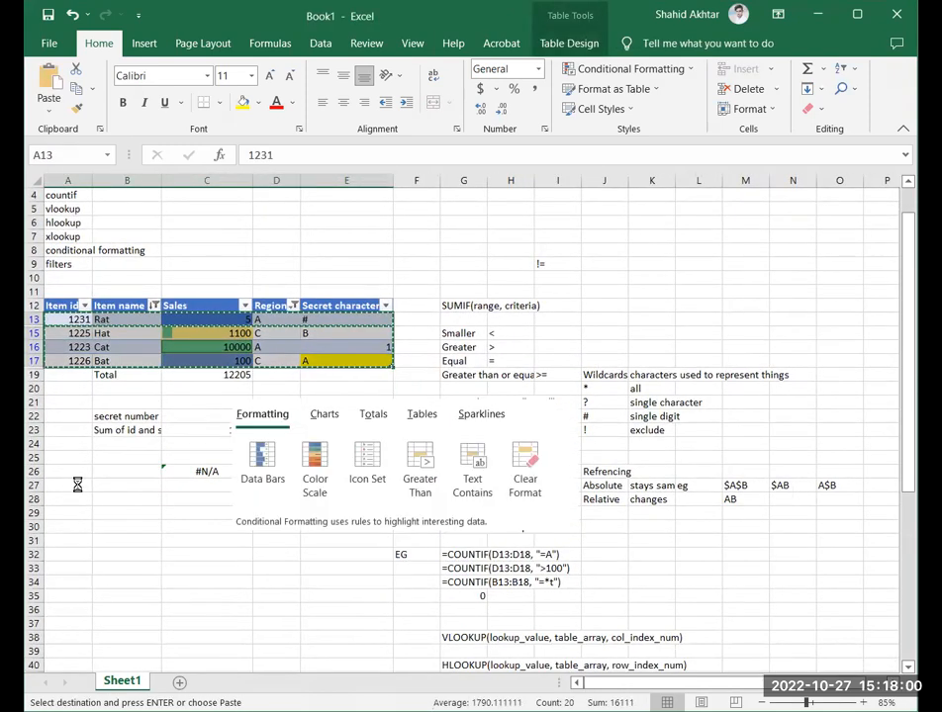
pyautogui.click(77, 485)
pyautogui.hotkey('ctrl', 'v')
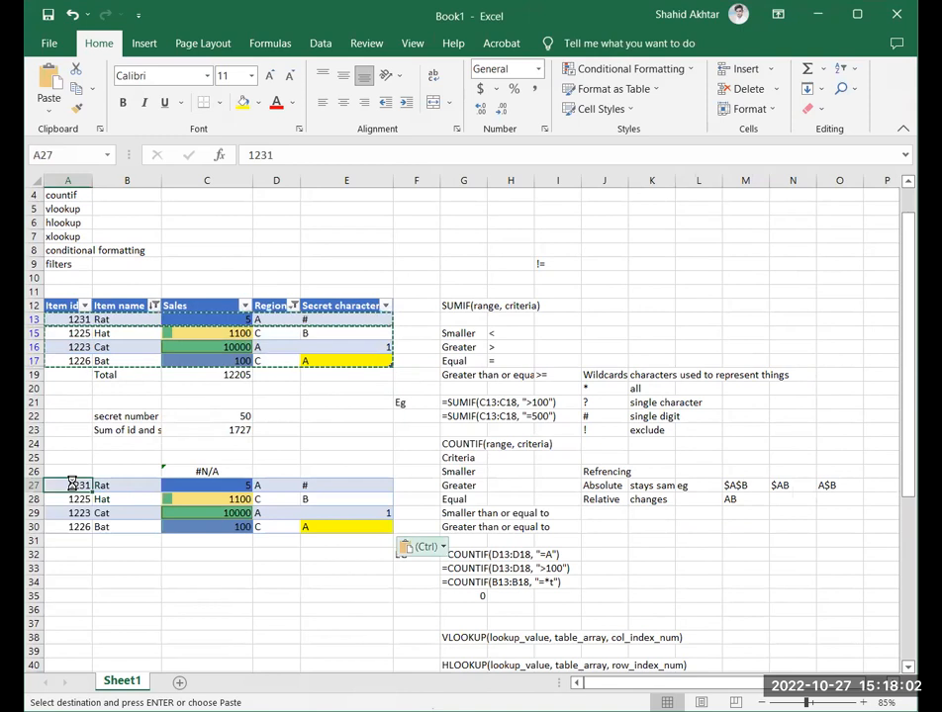
pyautogui.click(424, 546)
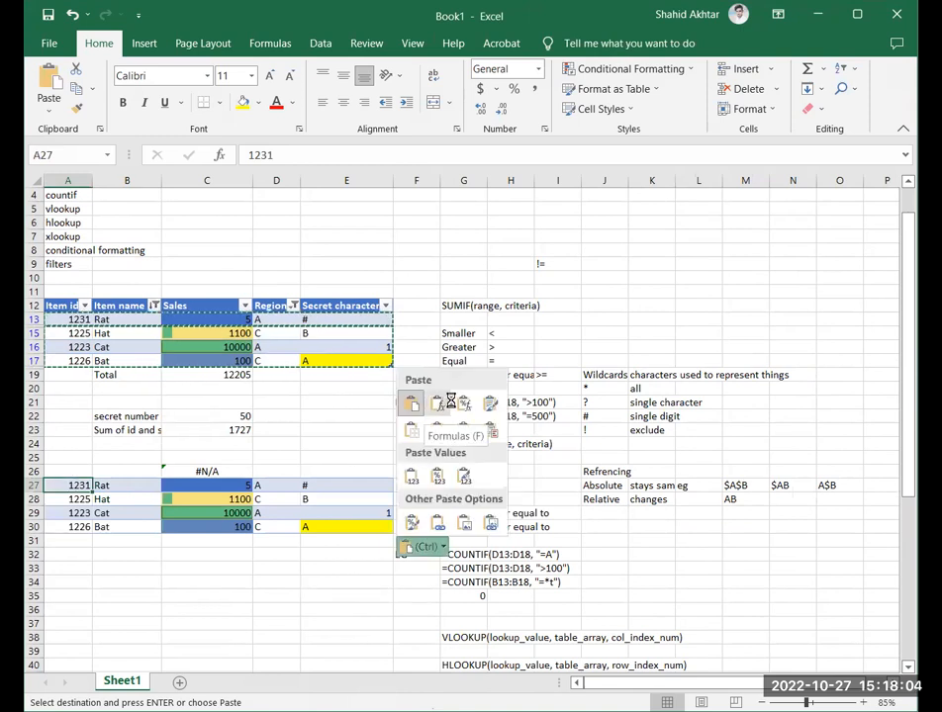
pyautogui.click(414, 480)
pyautogui.click(347, 457)
# Clear the old VLOOKUP formula from C26 and paste the table's header row as values only starting at A26.
pyautogui.click(206, 473)
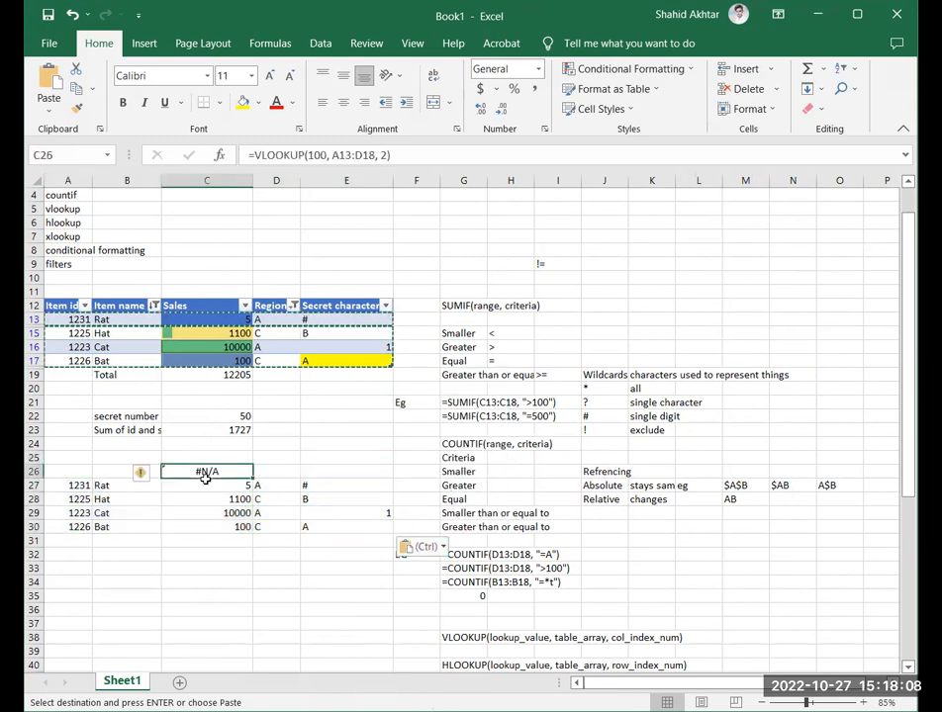
pyautogui.press('Delete')
pyautogui.scroll(-2, 205, 469)
pyautogui.moveTo(67, 221); pyautogui.dragTo(362, 220)
pyautogui.hotkey('ctrl', 'c')
pyautogui.click(65, 388)
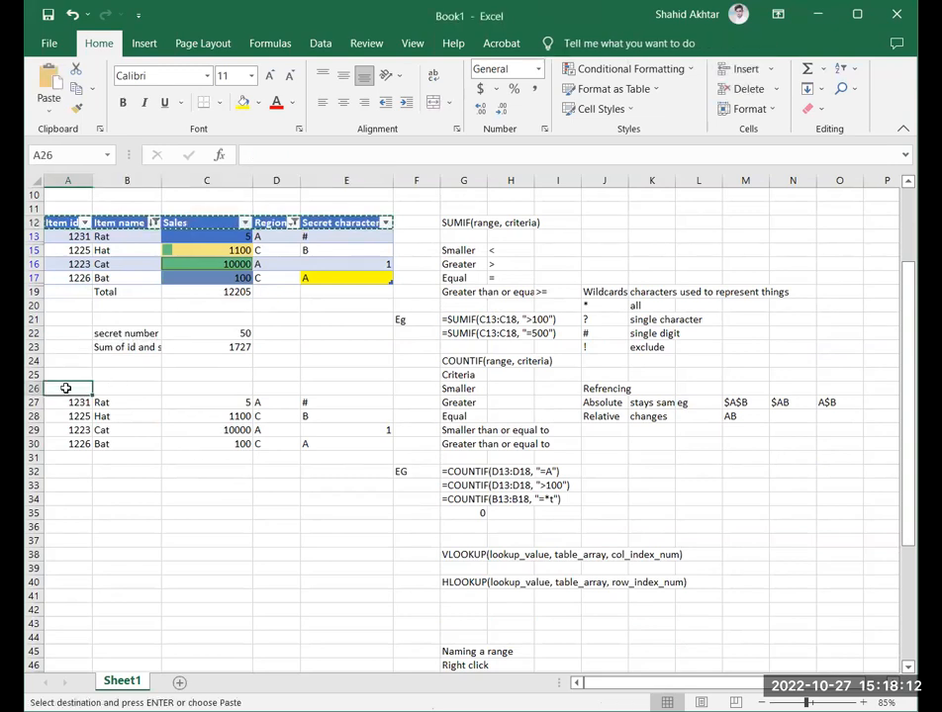
pyautogui.hotkey('ctrl', 'v')
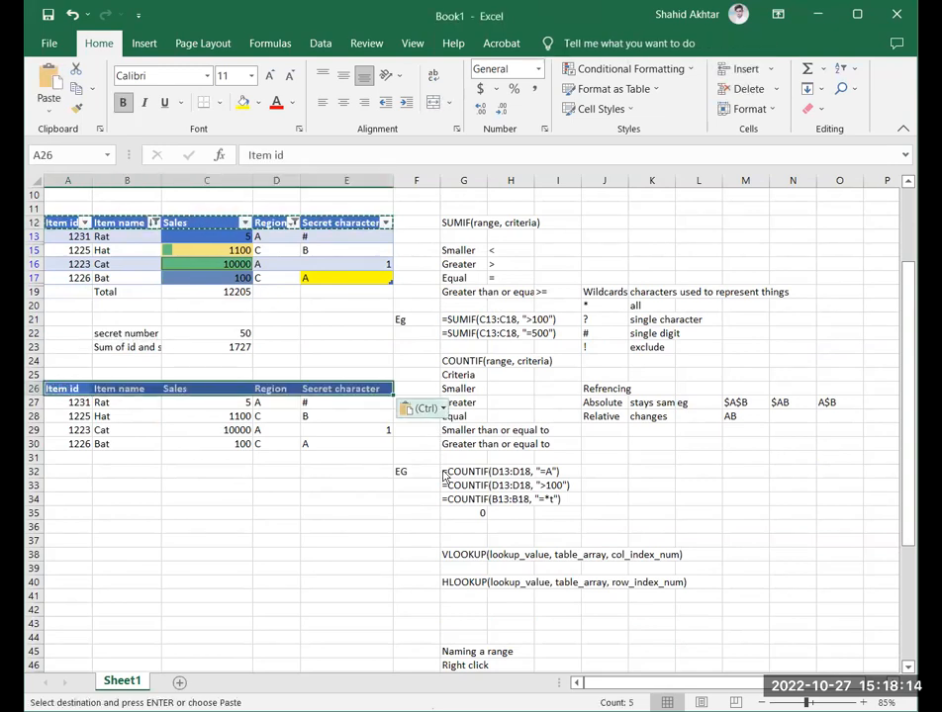
pyautogui.click(423, 408)
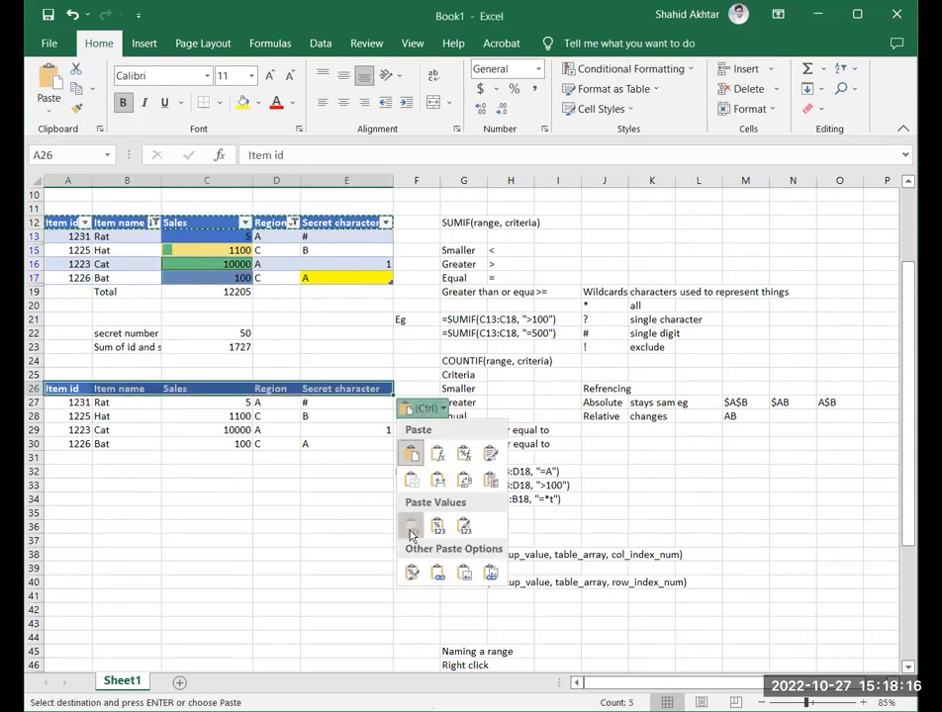
pyautogui.click(412, 530)
# Delete the "EG" label in F32 beside the COUNTIF examples.
pyautogui.click(206, 484)
pyautogui.scroll(-1, 412, 533)
pyautogui.scroll(1, 416, 444)
pyautogui.click(418, 437)
pyautogui.press('Delete')
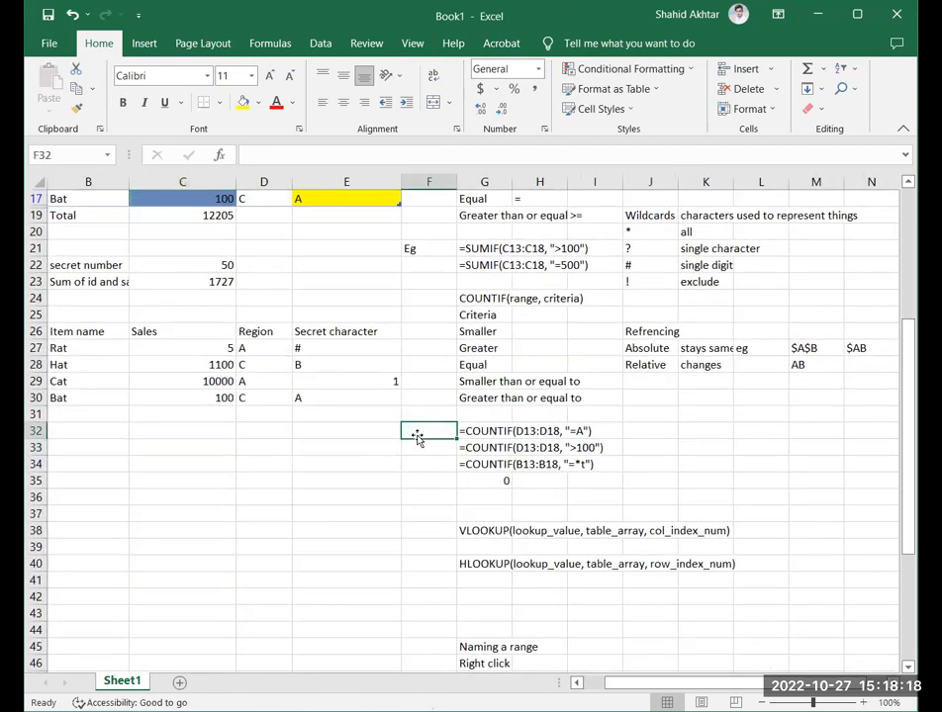
# Enter a VLOOKUP formula in B33 that looks up 1231 in A27:E30 with column index 1 and FALSE for exact match.
pyautogui.click(195, 397)
pyautogui.press('Left')
pyautogui.press('Left')
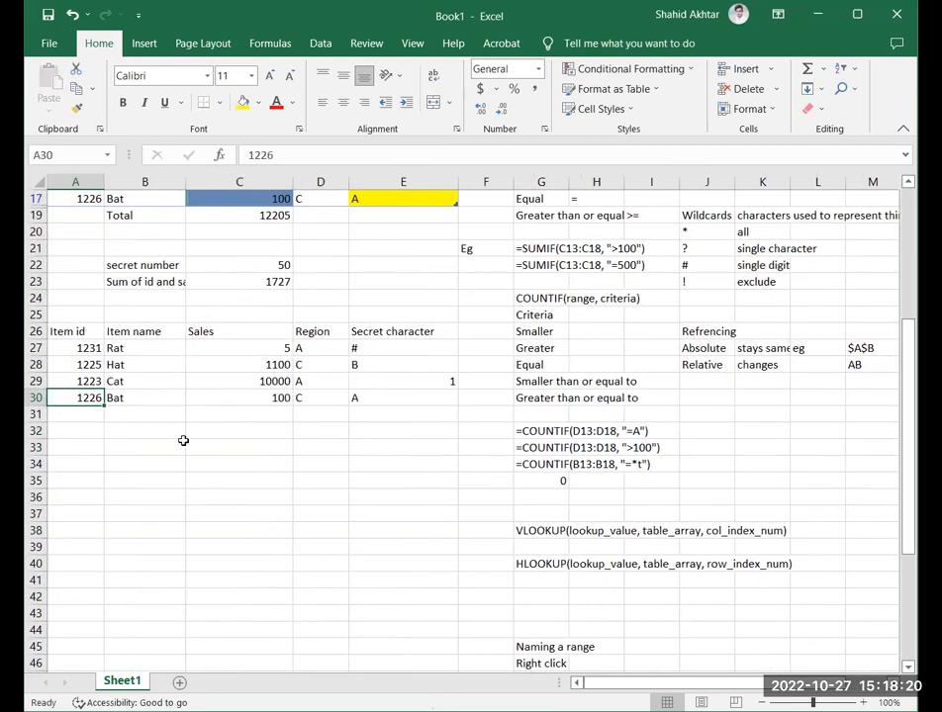
pyautogui.click(154, 445)
pyautogui.write('=')
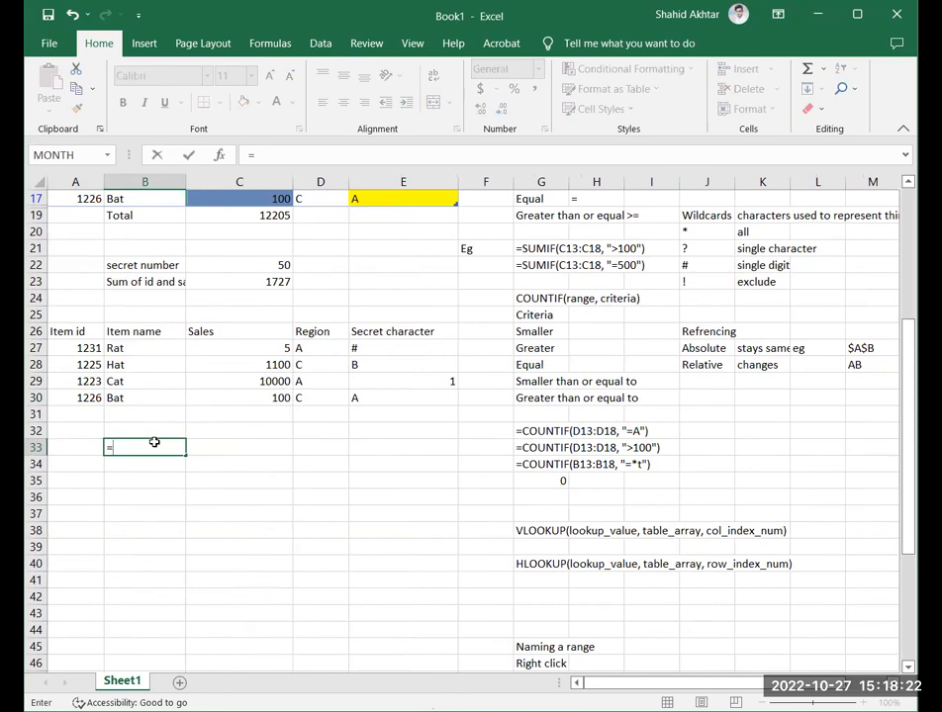
pyautogui.write('vlookup(')
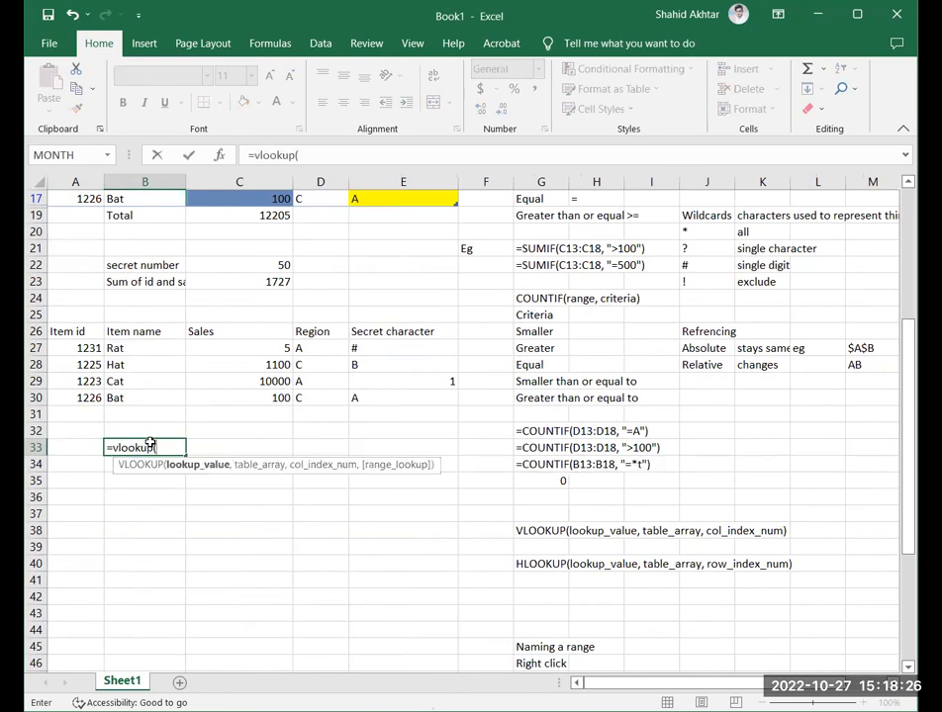
pyautogui.write('1231,')
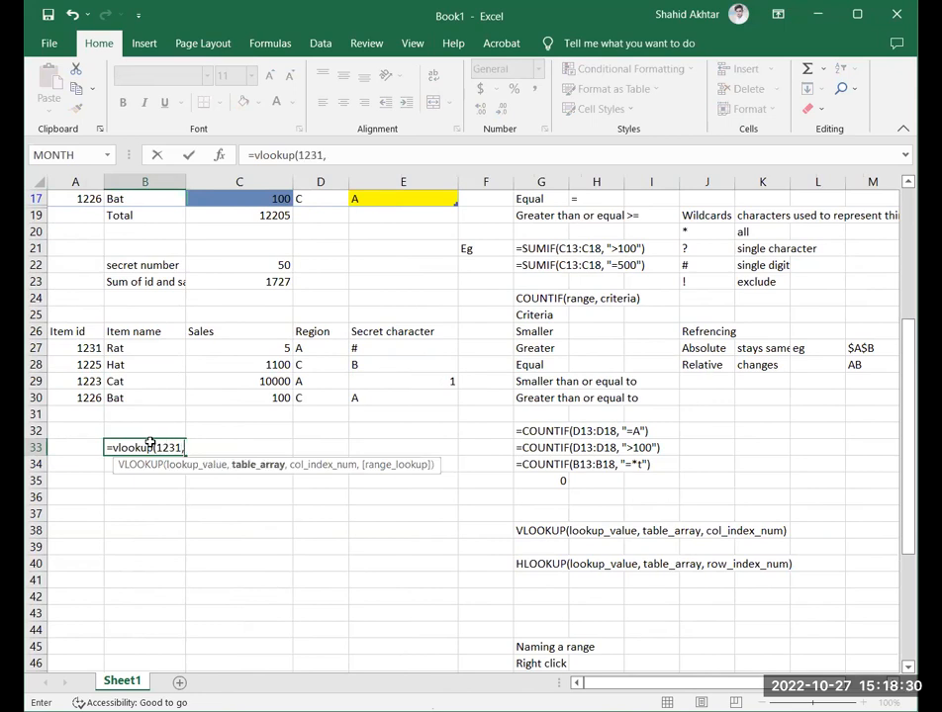
pyautogui.moveTo(85, 350); pyautogui.dragTo(400, 388)
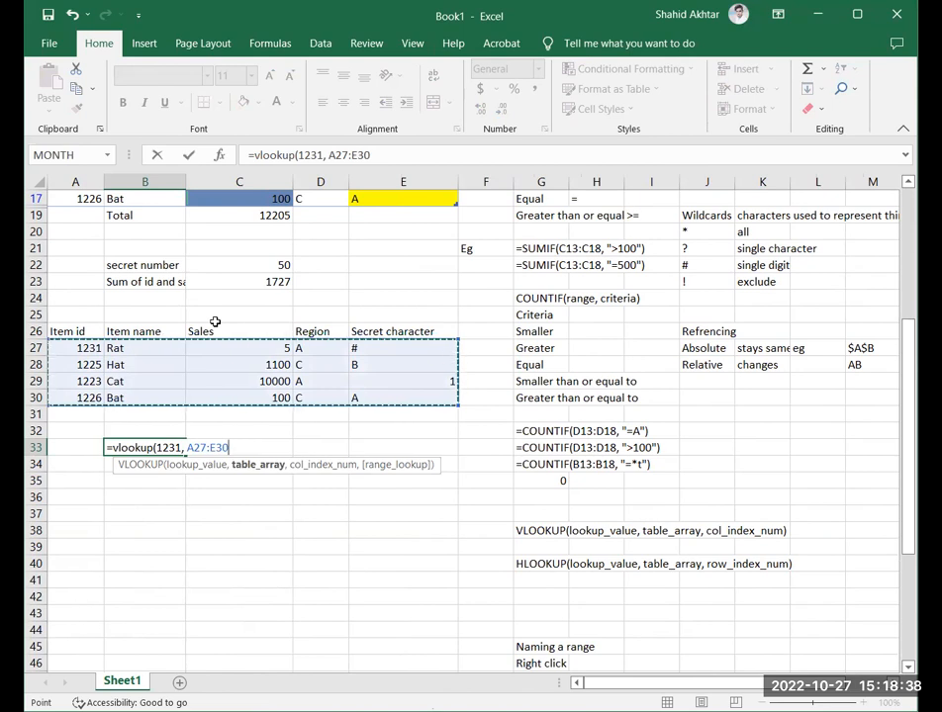
pyautogui.write(',')
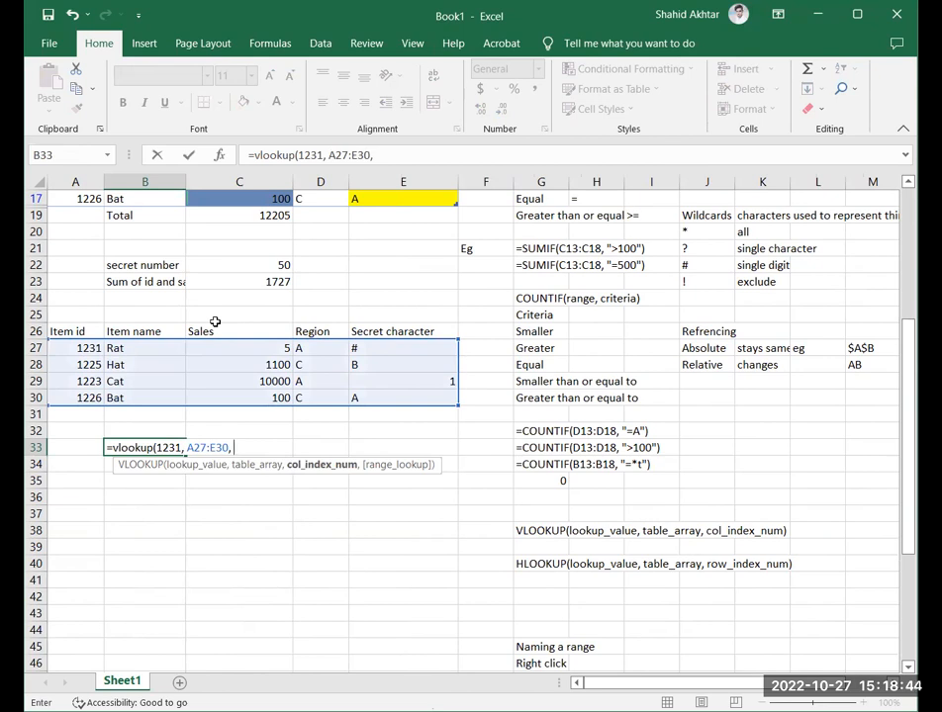
pyautogui.write(' 1,')
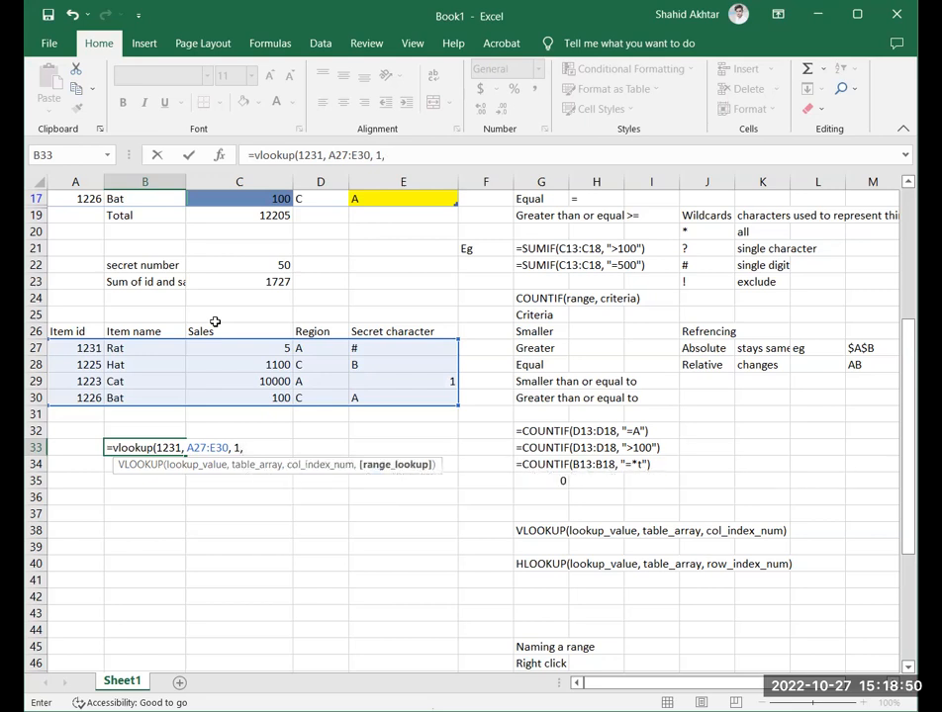
pyautogui.write(' False')
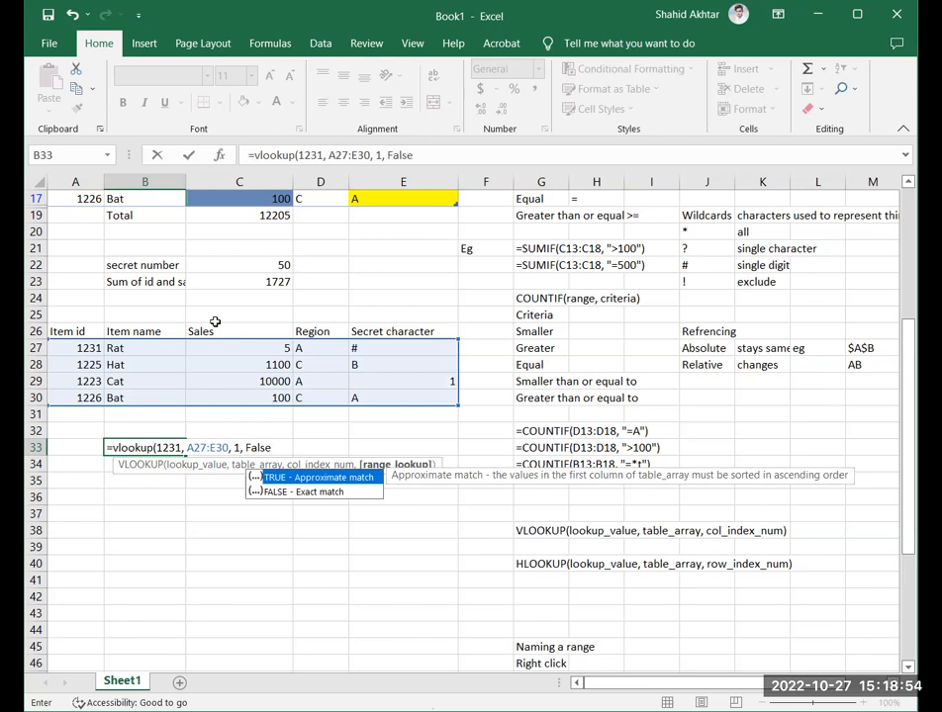
pyautogui.press('Return')
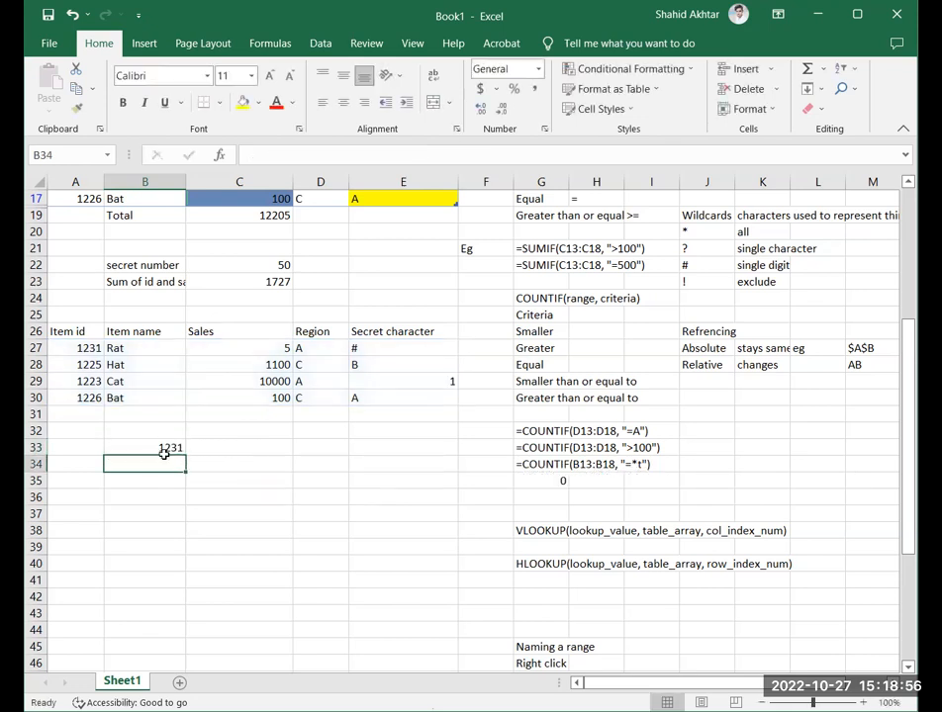
# Set the column index of the VLOOKUP formula in B33 to 2.
pyautogui.click(164, 450)
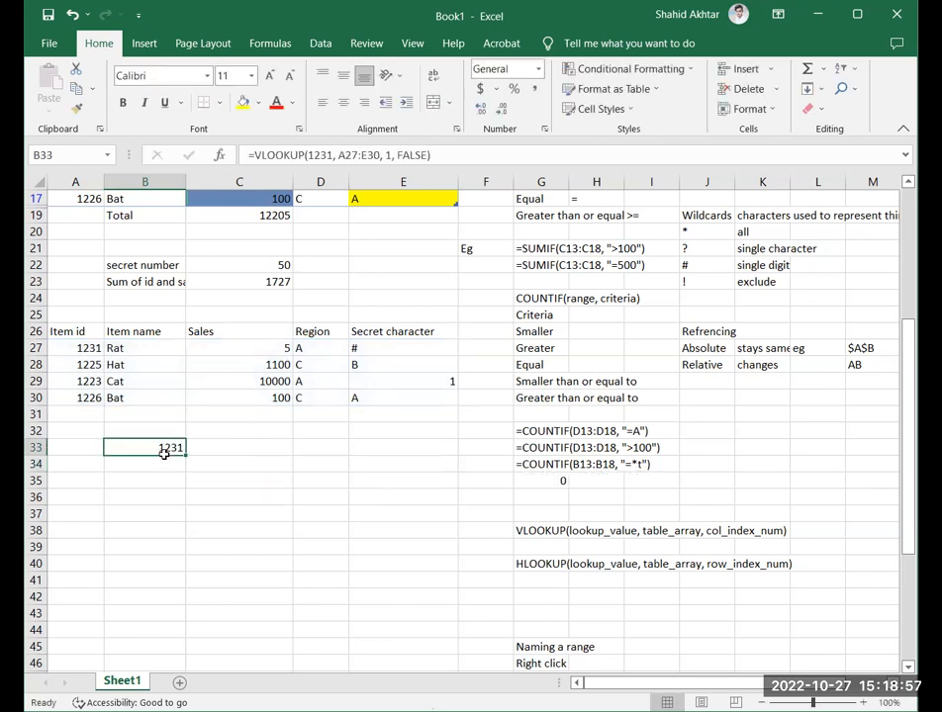
pyautogui.click(386, 156)
pyautogui.press('BackSpace')
pyautogui.write('2')
pyautogui.press('Return')
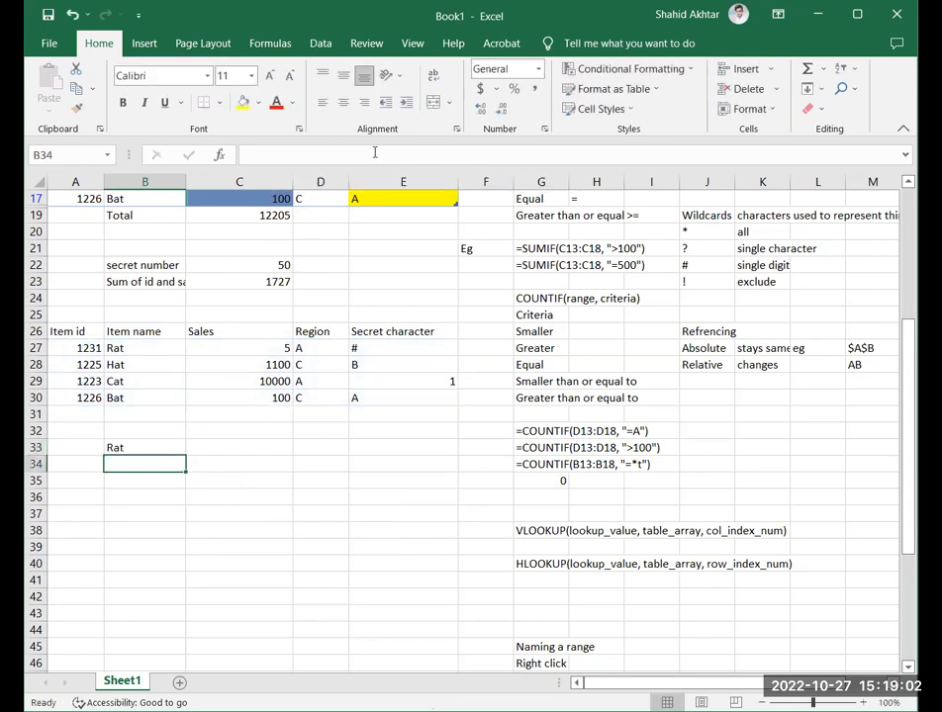
# Remove the FALSE range_lookup argument from the VLOOKUP formula in B33.
pyautogui.click(158, 446)
pyautogui.moveTo(427, 156); pyautogui.dragTo(391, 155)
pyautogui.press('BackSpace')
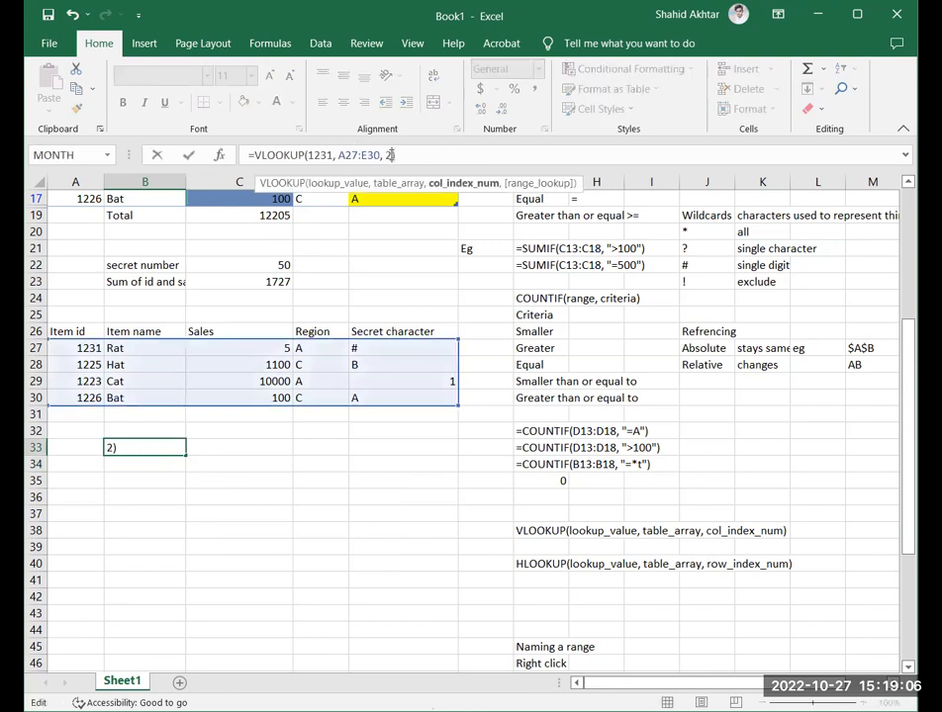
pyautogui.press('Return')
pyautogui.click(130, 448)
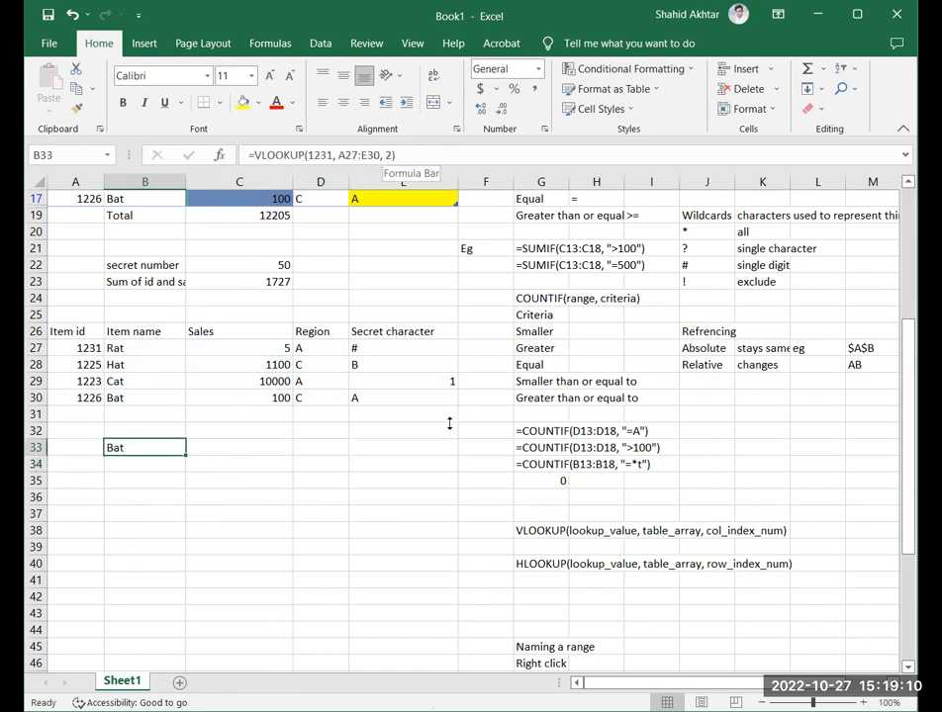
# Review the notes on naming ranges, conditional formatting and filtering, the VLOOKUP syntax in G38, and the formula in B33.
pyautogui.scroll(-4, 451, 422)
pyautogui.scroll(2, 451, 422)
pyautogui.scroll(-7, 450, 422)
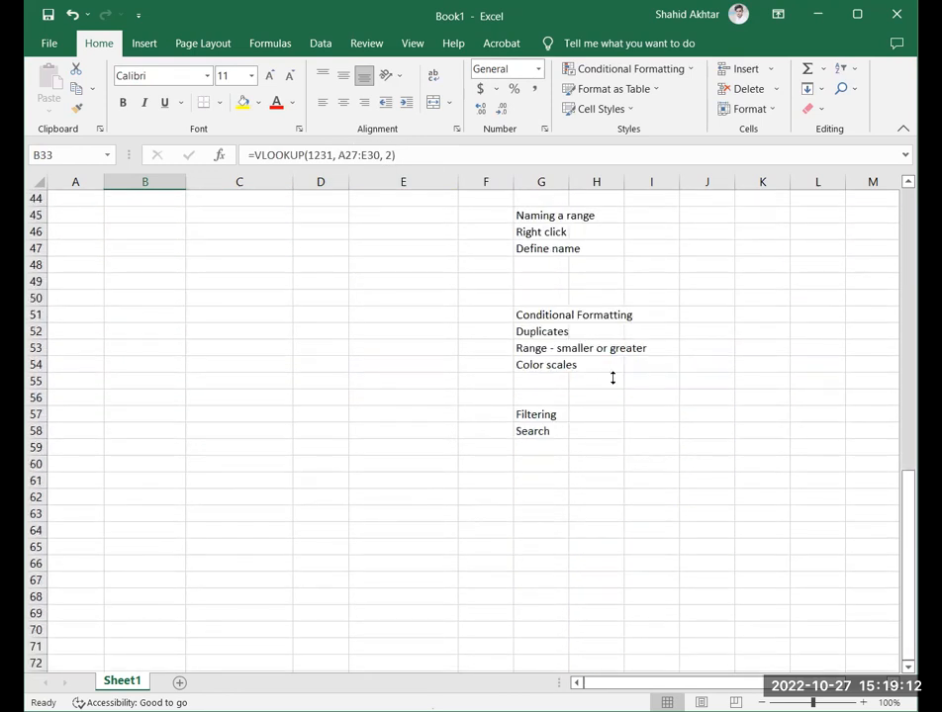
pyautogui.click(617, 368)
pyautogui.scroll(5, 625, 364)
pyautogui.moveTo(787, 347); pyautogui.dragTo(761, 343)
pyautogui.click(530, 349)
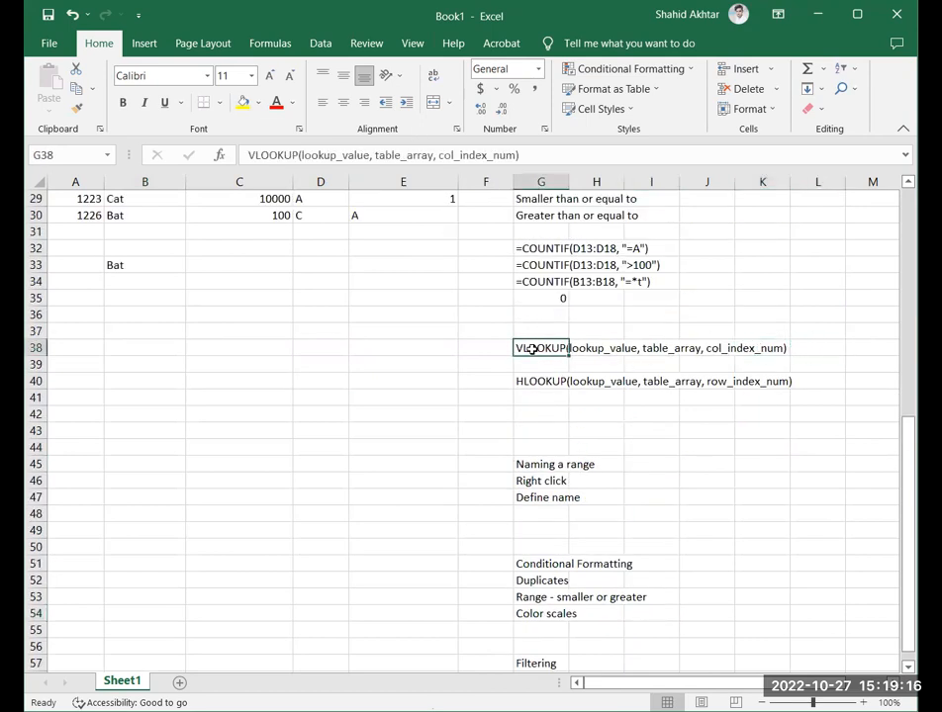
pyautogui.scroll(3, 372, 354)
pyautogui.click(134, 398)
pyautogui.click(143, 418)
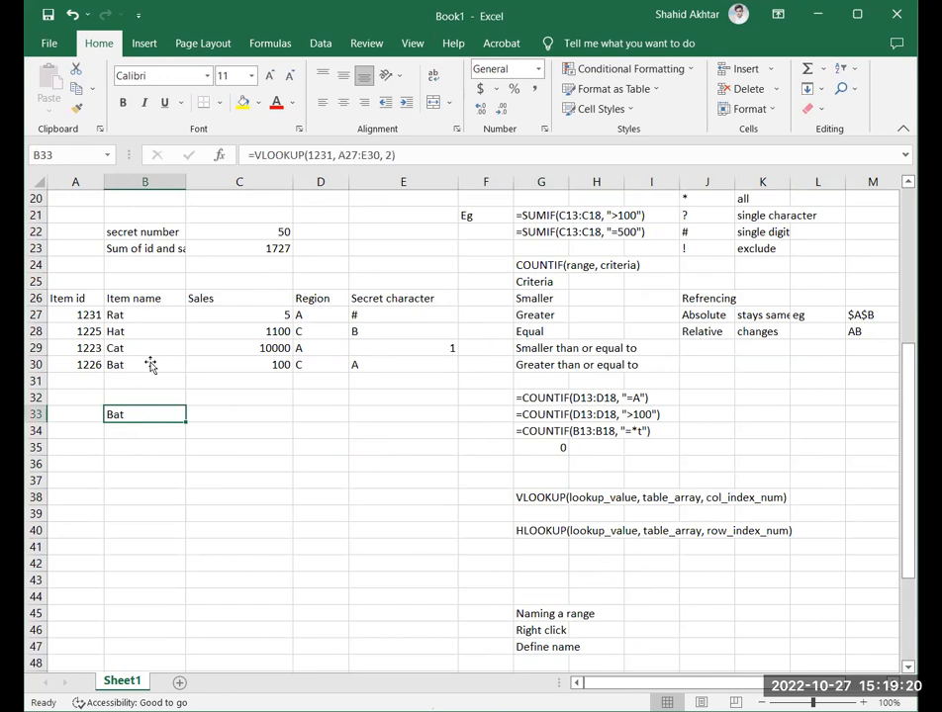
# Examine the lookup value and column index arguments of the B33 formula against the item 1231 row.
pyautogui.click(330, 156)
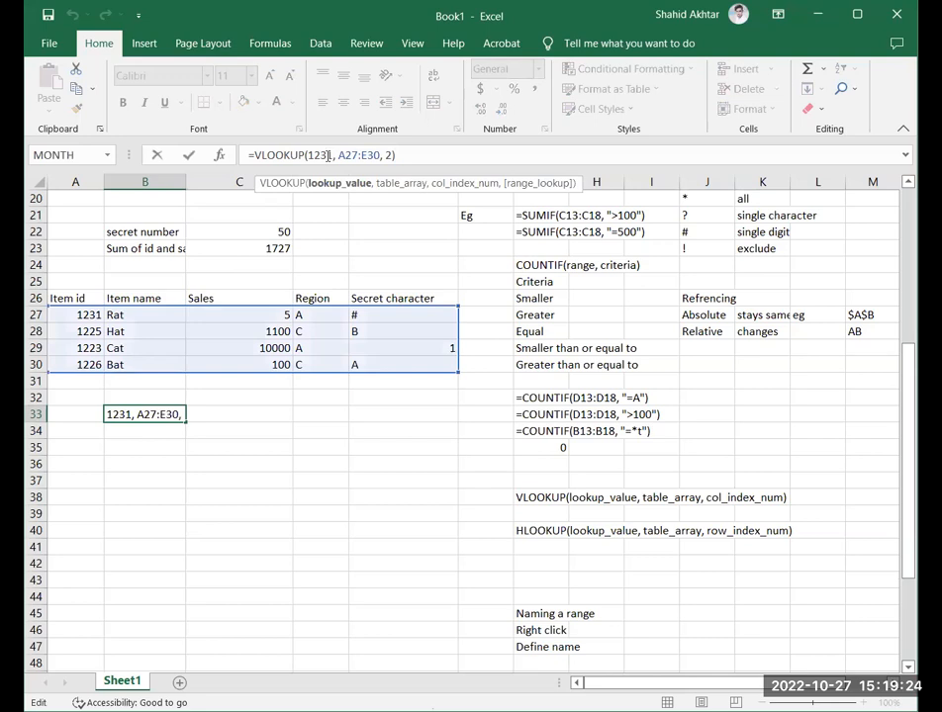
pyautogui.click(211, 426)
pyautogui.click(168, 409)
pyautogui.click(299, 151)
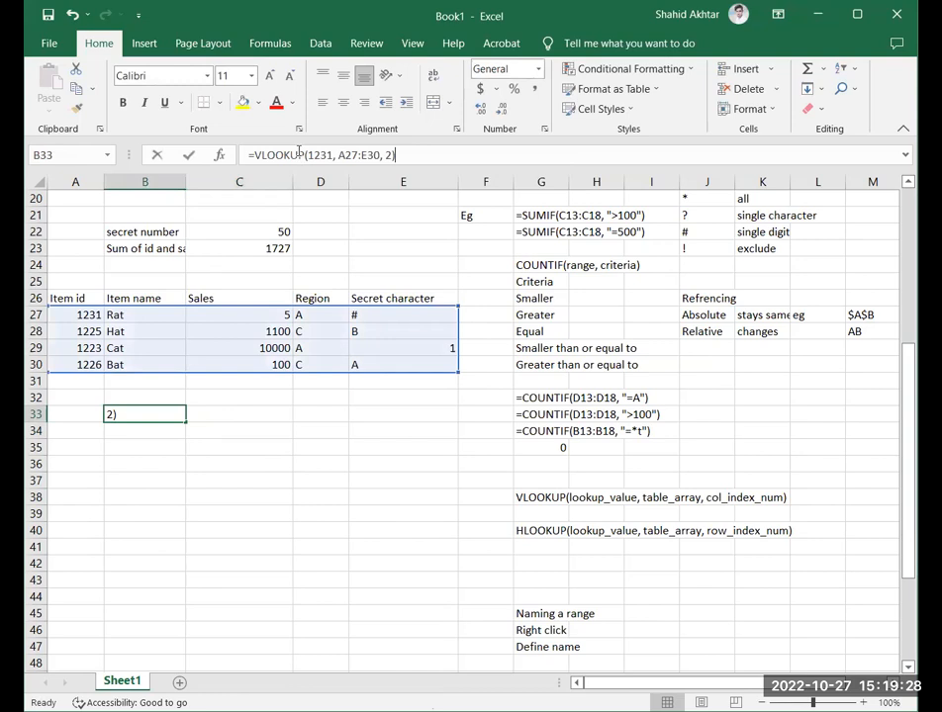
pyautogui.click(323, 151)
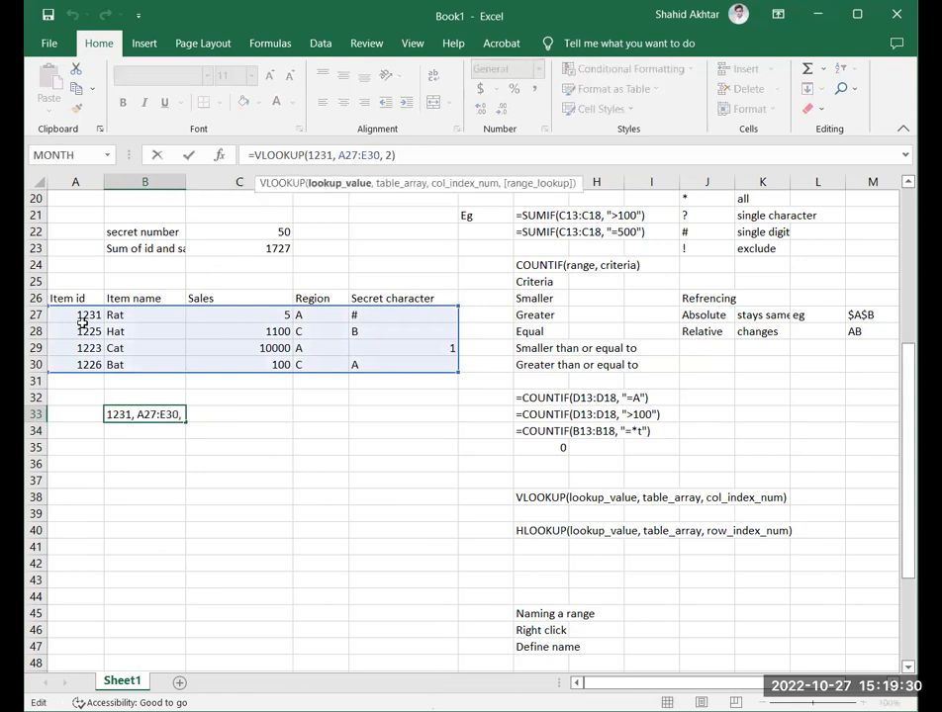
pyautogui.click(389, 154)
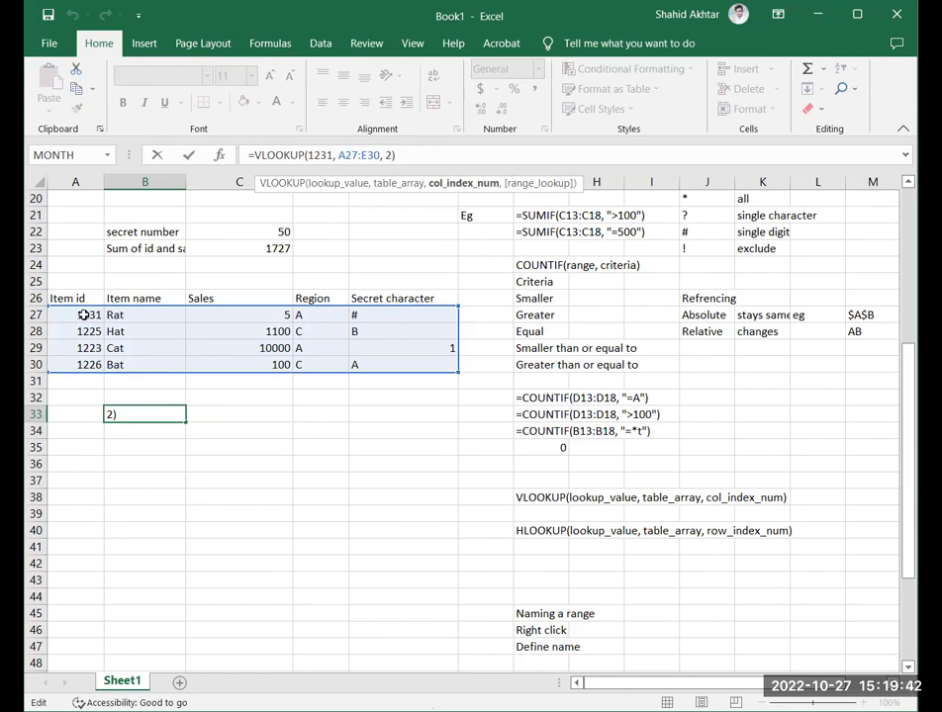
pyautogui.click(84, 315)
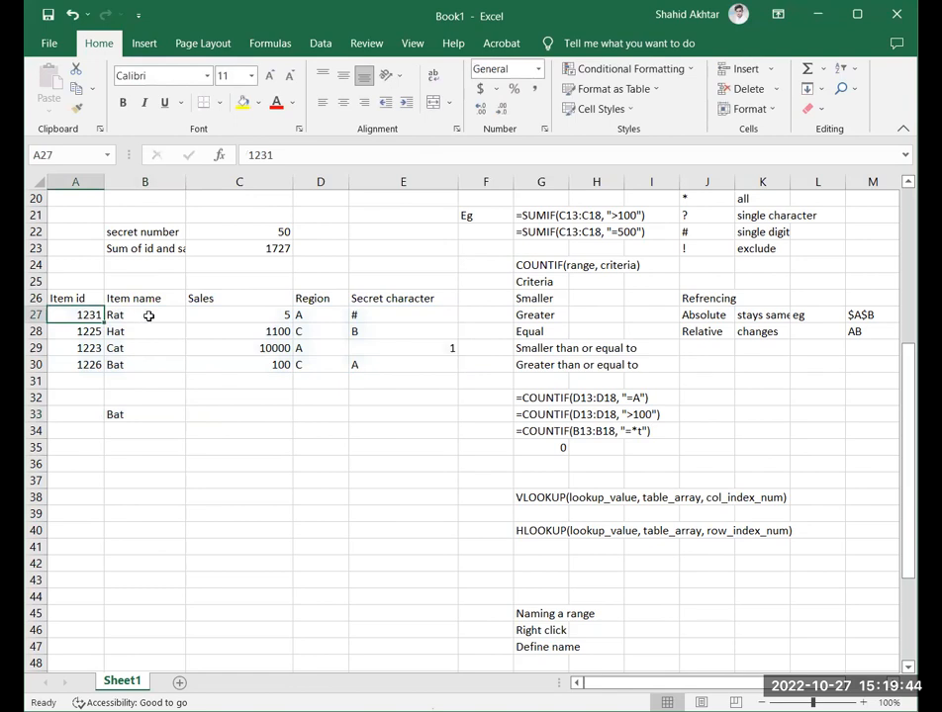
pyautogui.moveTo(103, 323); pyautogui.dragTo(202, 320)
pyautogui.moveTo(445, 315); pyautogui.dragTo(445, 314)
pyautogui.hotkey('ctrl', 'z')
pyautogui.click(197, 421)
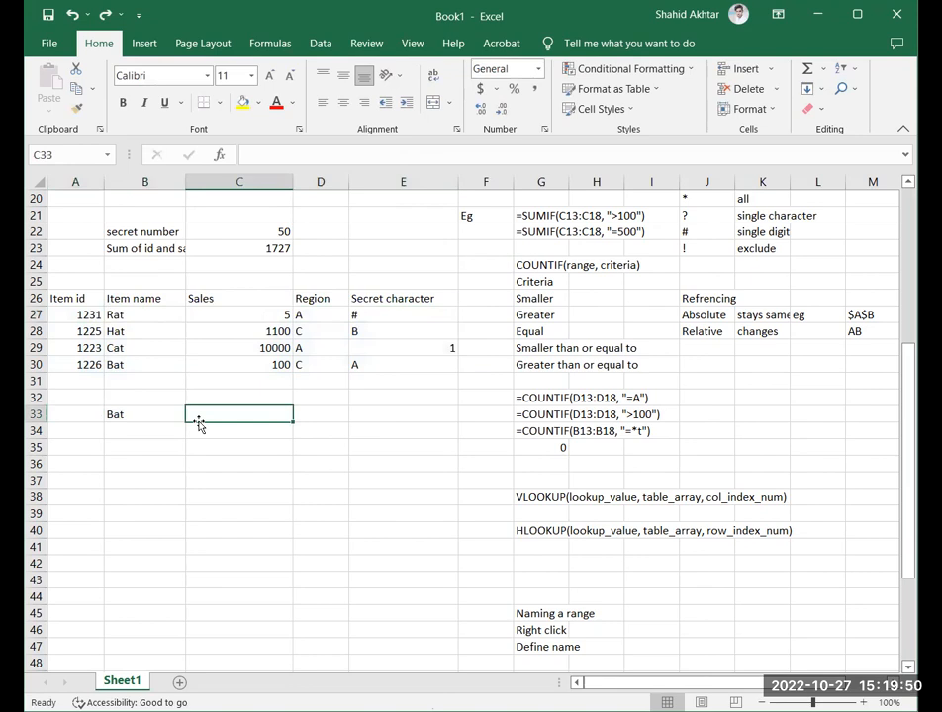
pyautogui.click(690, 226)
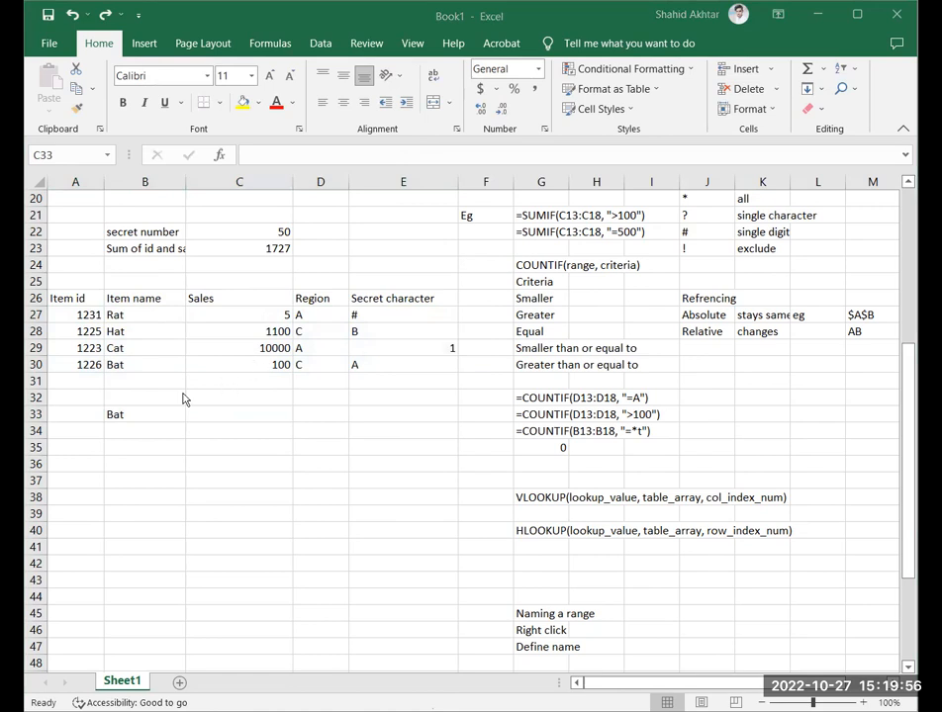
# Replace the lookup value in the B33 VLOOKUP formula with the text "Rat".
pyautogui.click(143, 413)
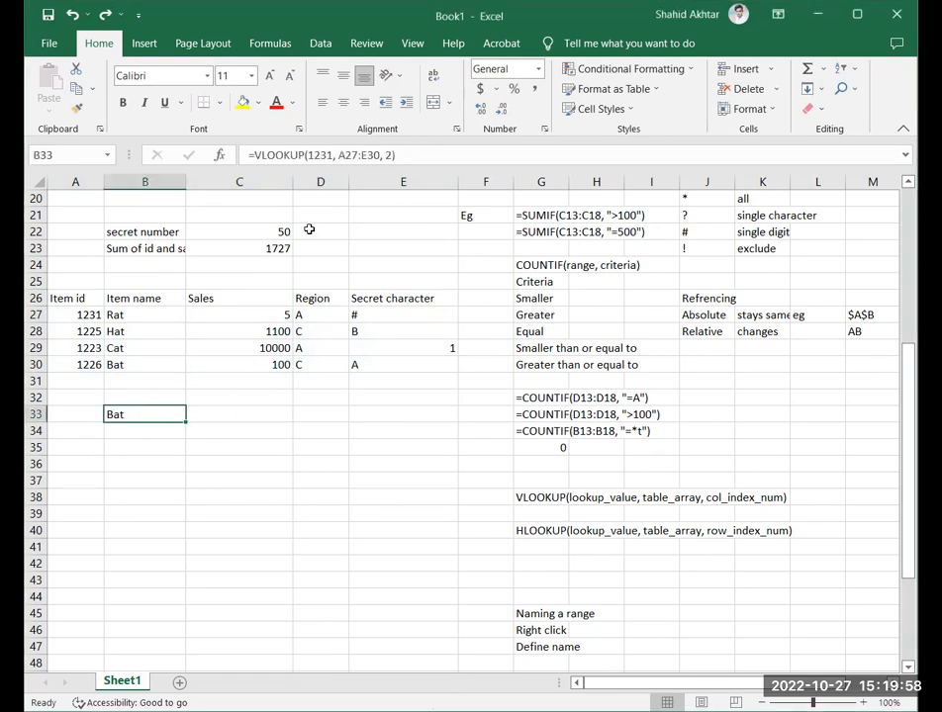
pyautogui.click(327, 156)
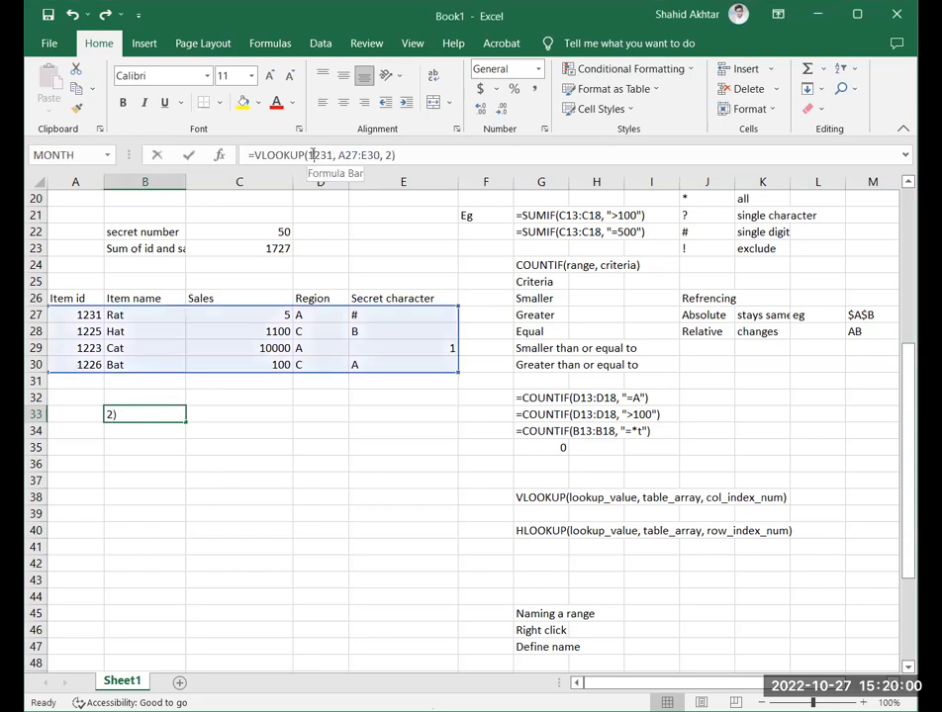
pyautogui.moveTo(335, 155); pyautogui.dragTo(308, 155)
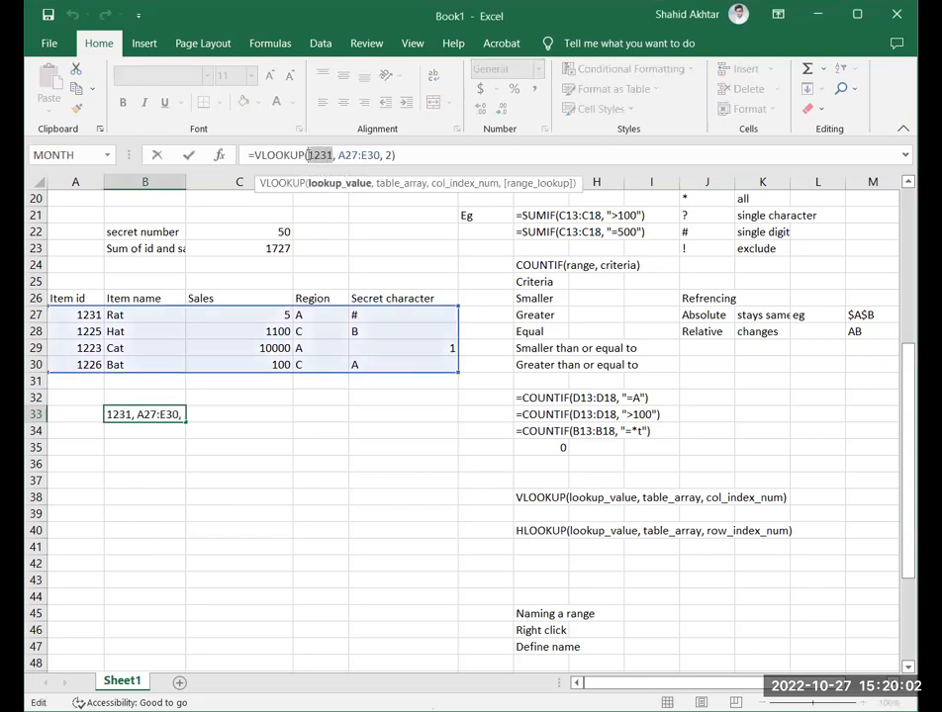
pyautogui.press('BackSpace')
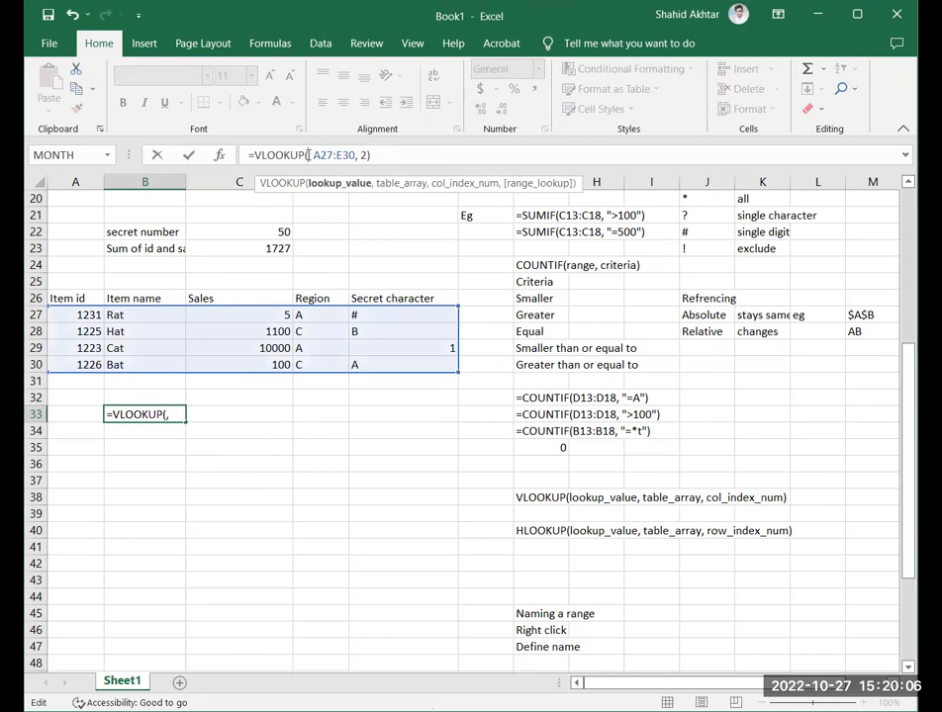
pyautogui.write('"RA')
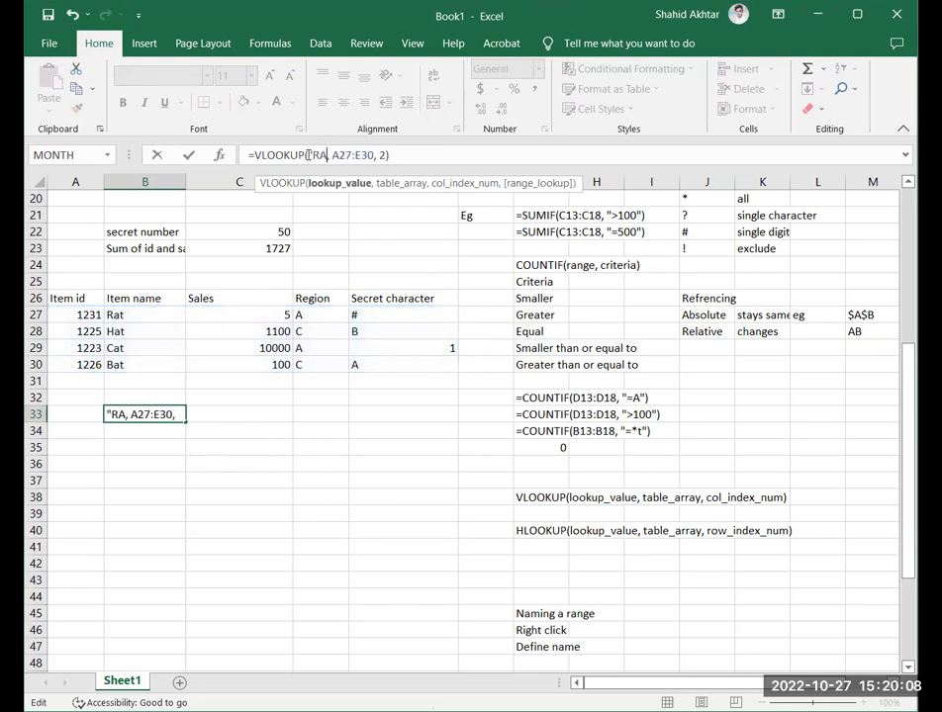
pyautogui.press('BackSpace')
pyautogui.write('at')
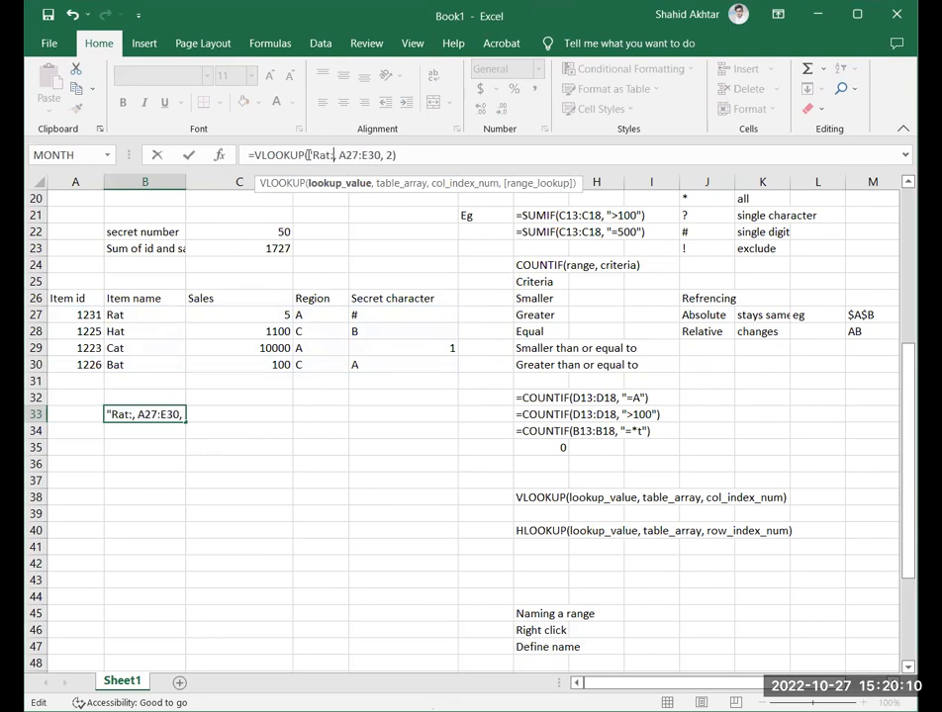
pyautogui.write('"')
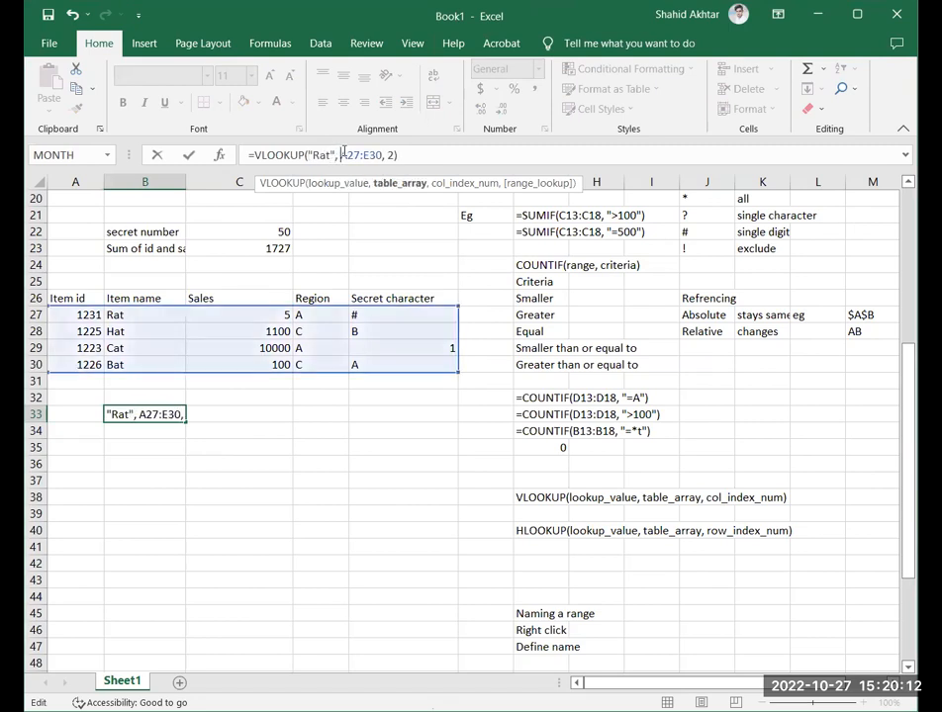
# Set the column index in the B33 formula to 3 so it targets Sales, and commit the formula.
pyautogui.click(385, 155)
pyautogui.click(391, 155)
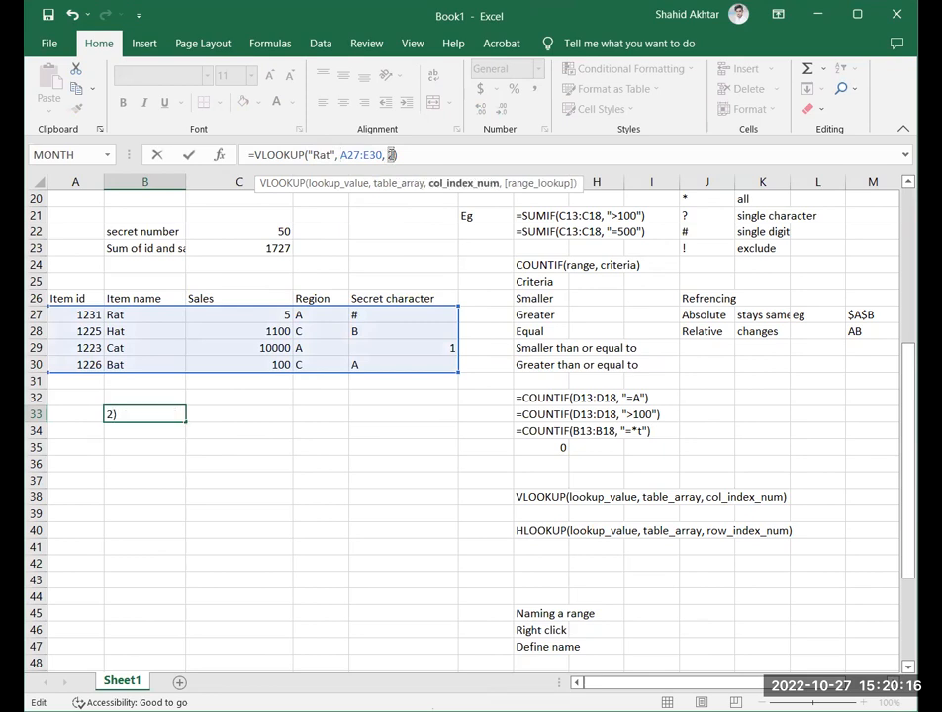
pyautogui.click(391, 156)
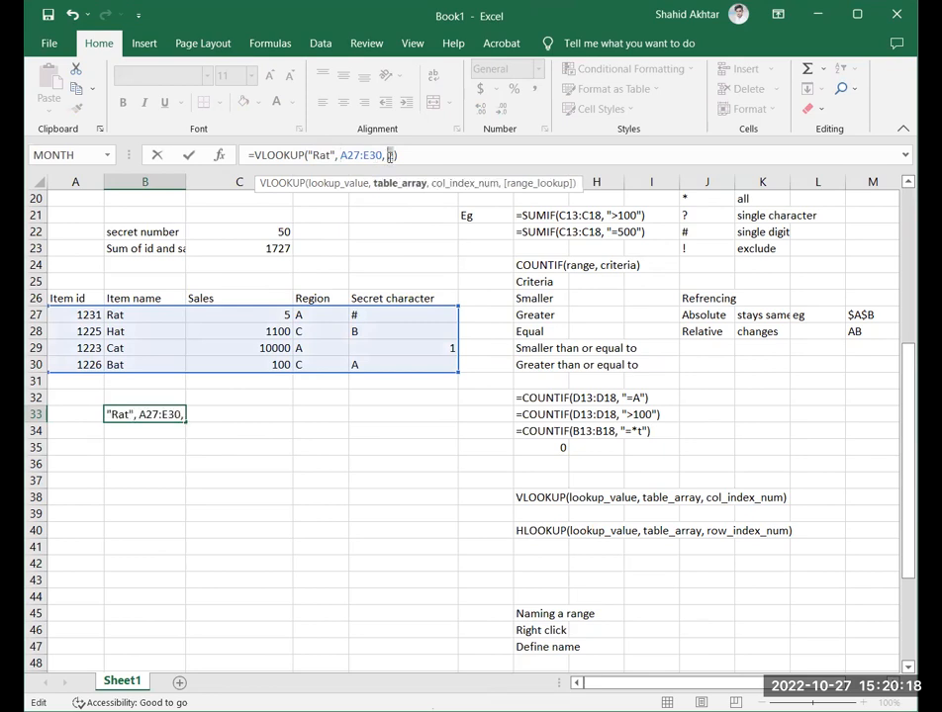
pyautogui.click(391, 155)
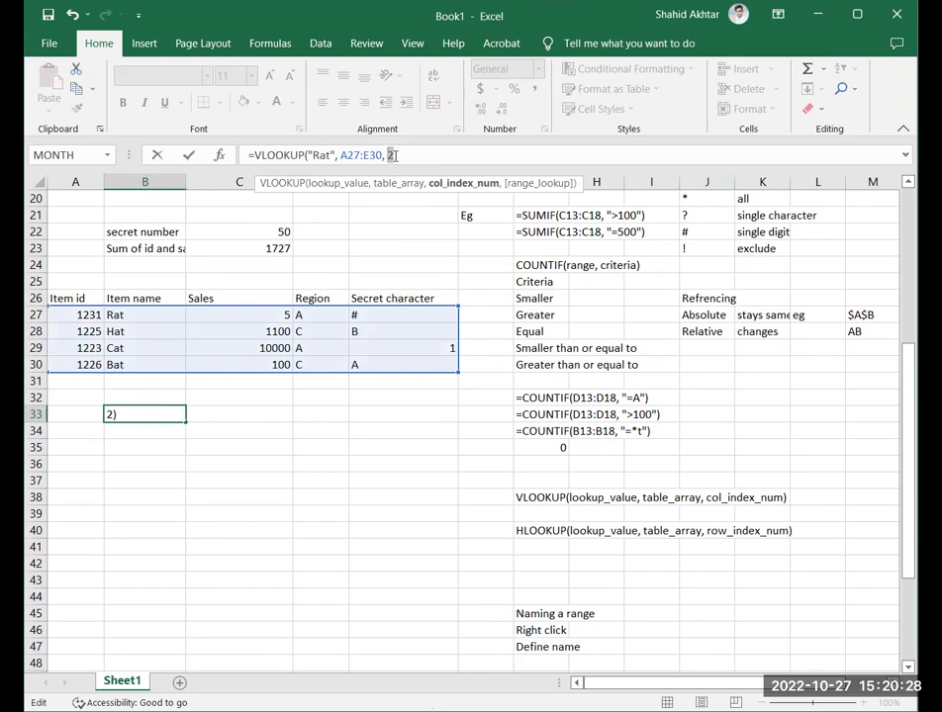
pyautogui.write('3')
pyautogui.press('Return')
pyautogui.press('Up')
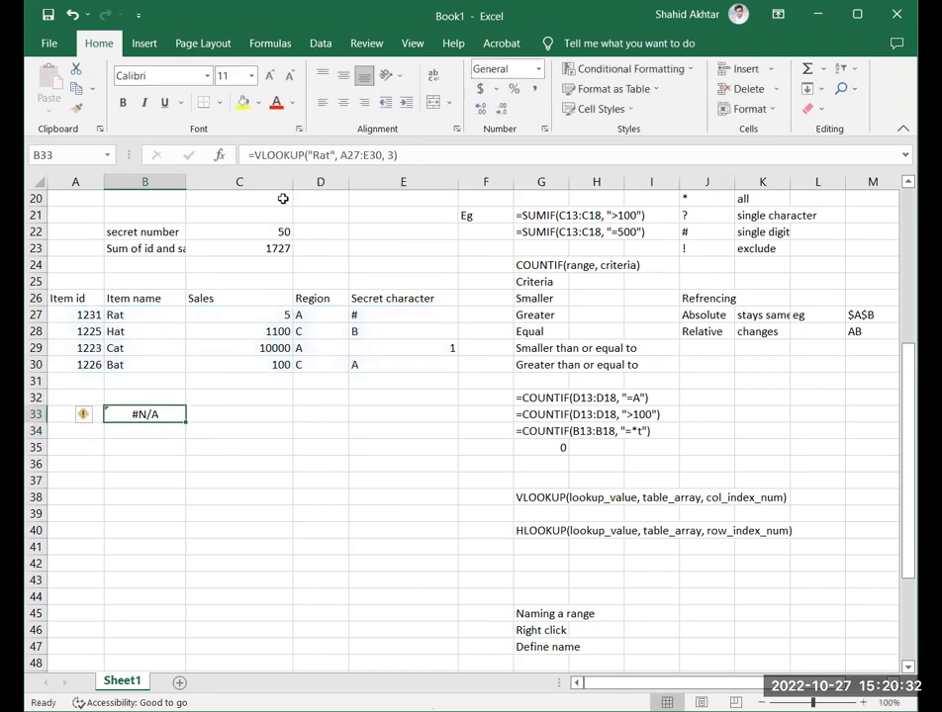
# Remove the quotation marks around Rat in the B33 VLOOKUP formula and commit it.
pyautogui.click(310, 157)
pyautogui.click(316, 155)
pyautogui.press('BackSpace')
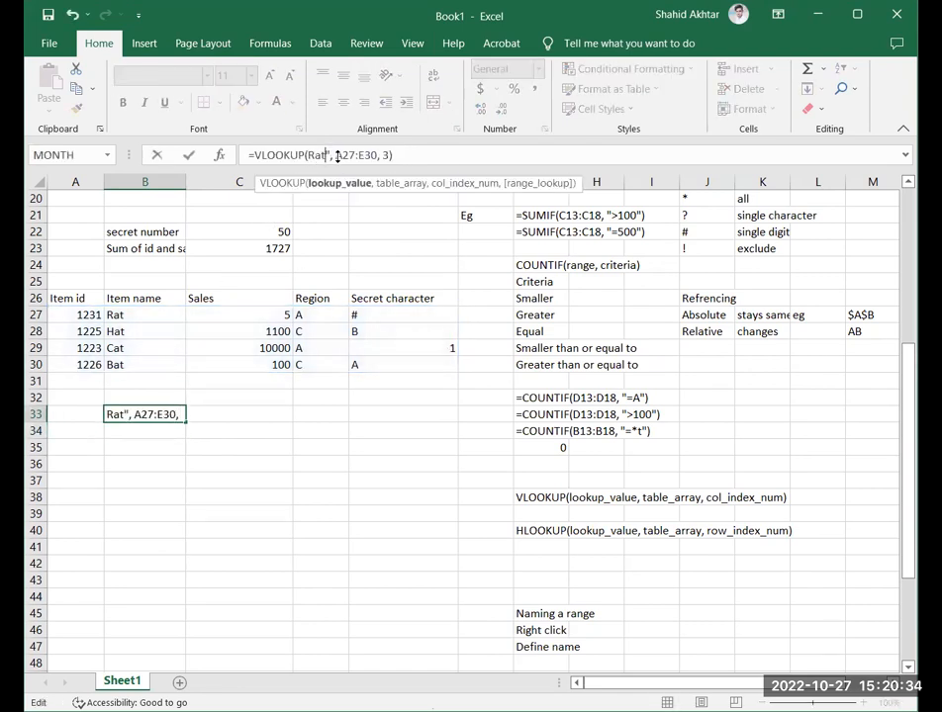
pyautogui.click(329, 156)
pyautogui.press('BackSpace')
pyautogui.press('Return')
pyautogui.click(161, 415)
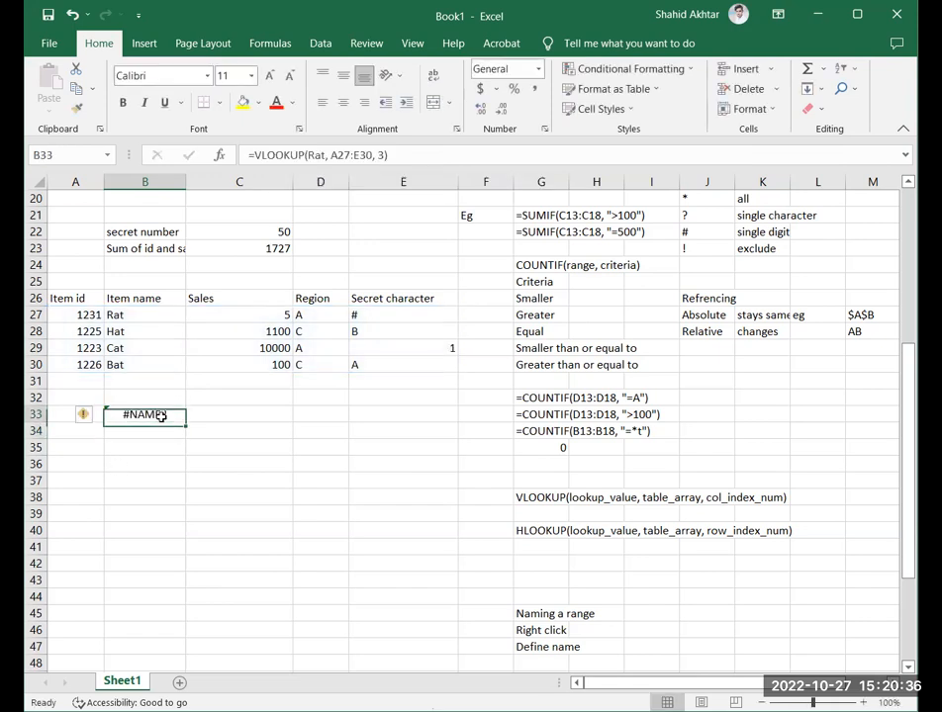
# Try to commit the B33 VLOOKUP formula with ="Rat" as its lookup value.
pyautogui.click(308, 156)
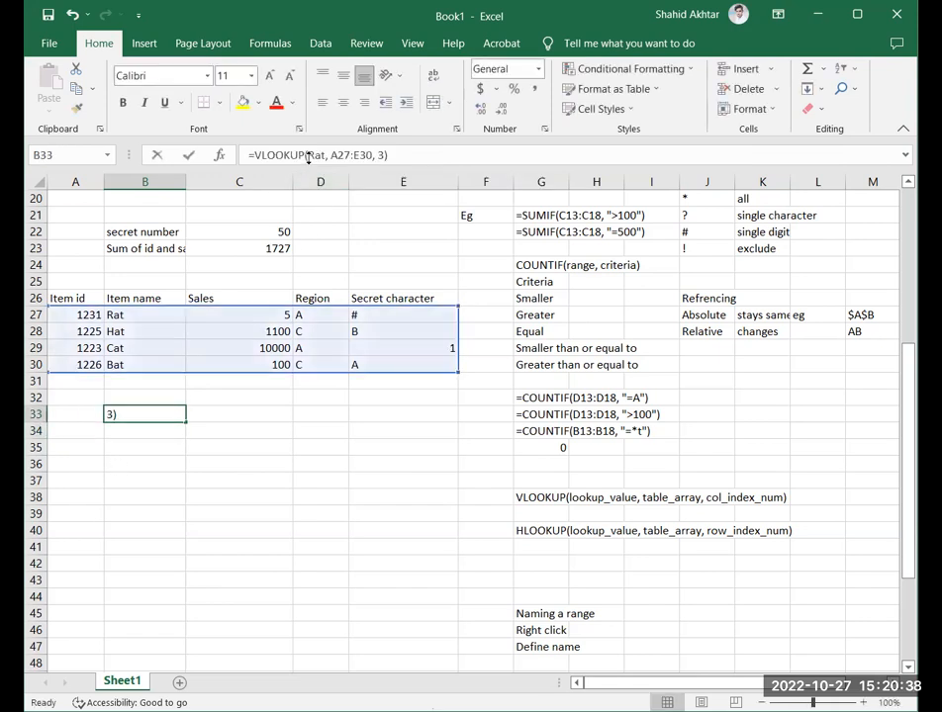
pyautogui.write('"')
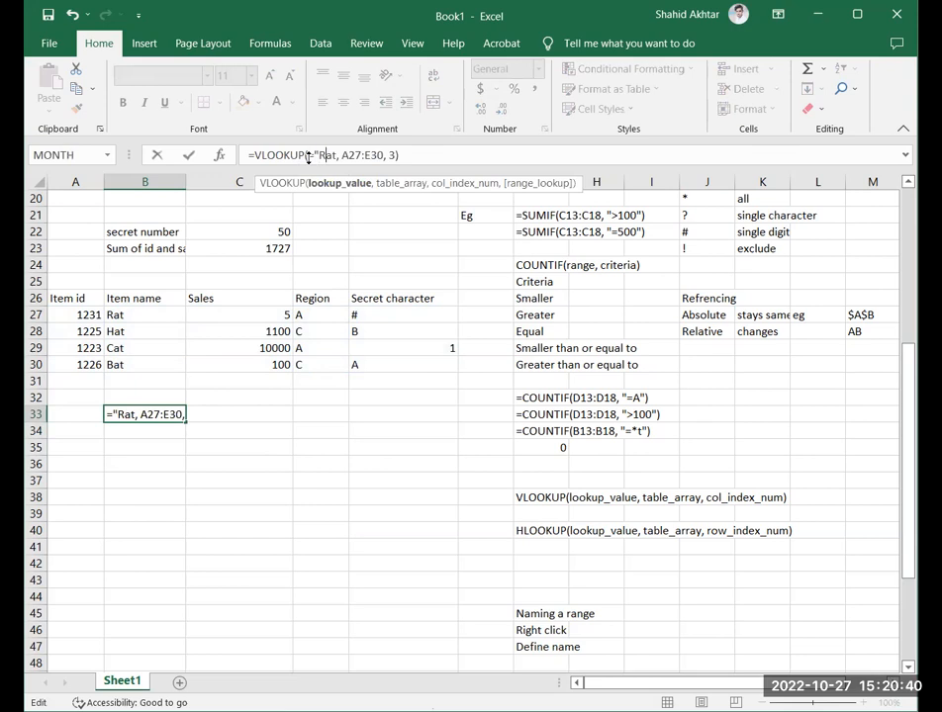
pyautogui.press('Right')
pyautogui.write('"')
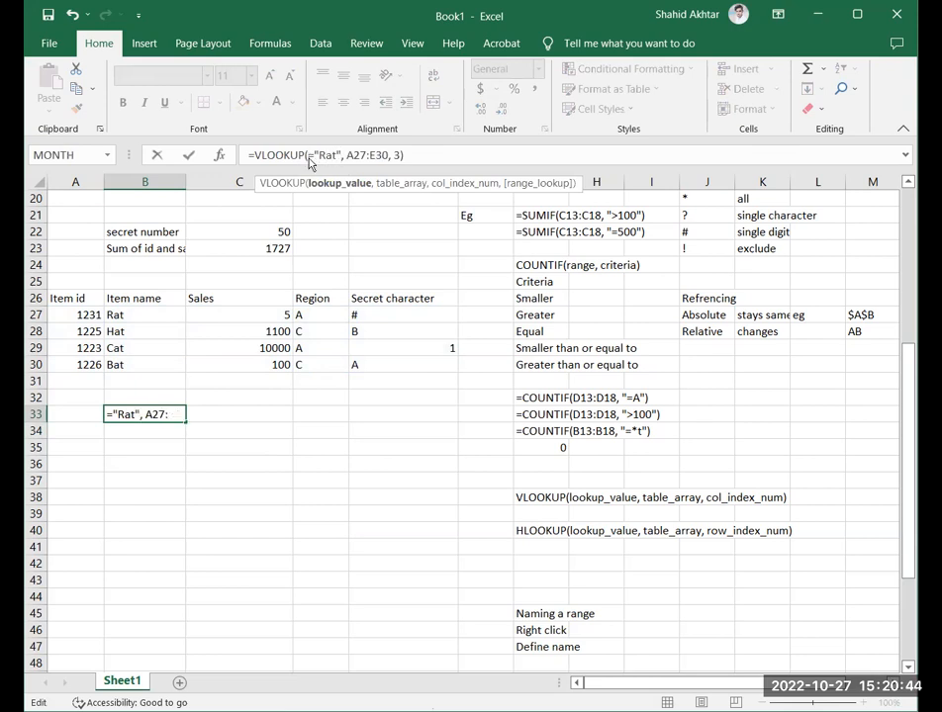
pyautogui.press('Return')
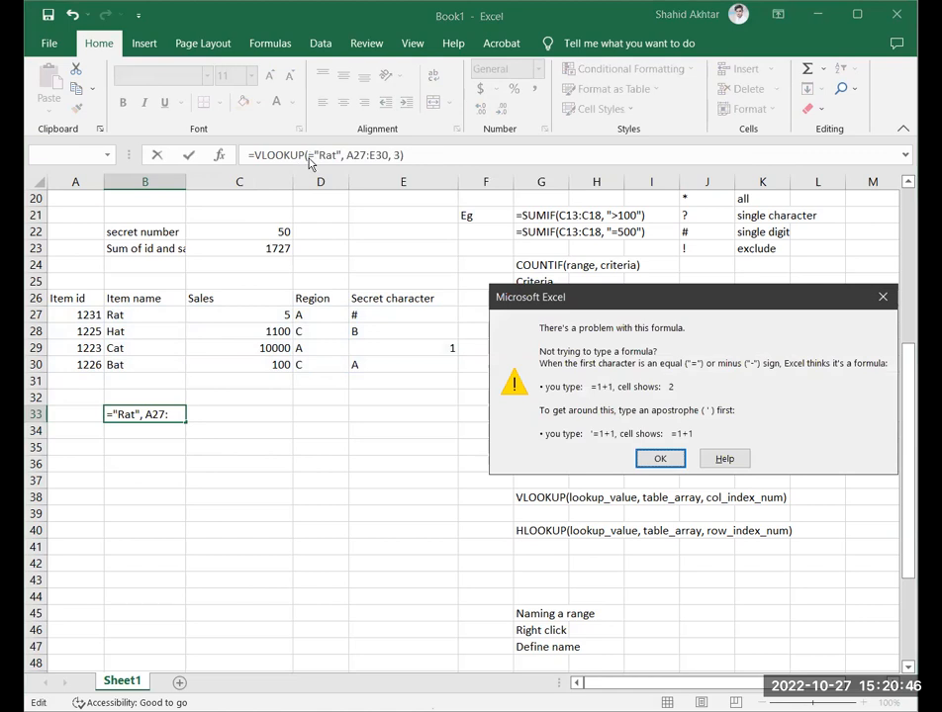
pyautogui.press('Return')
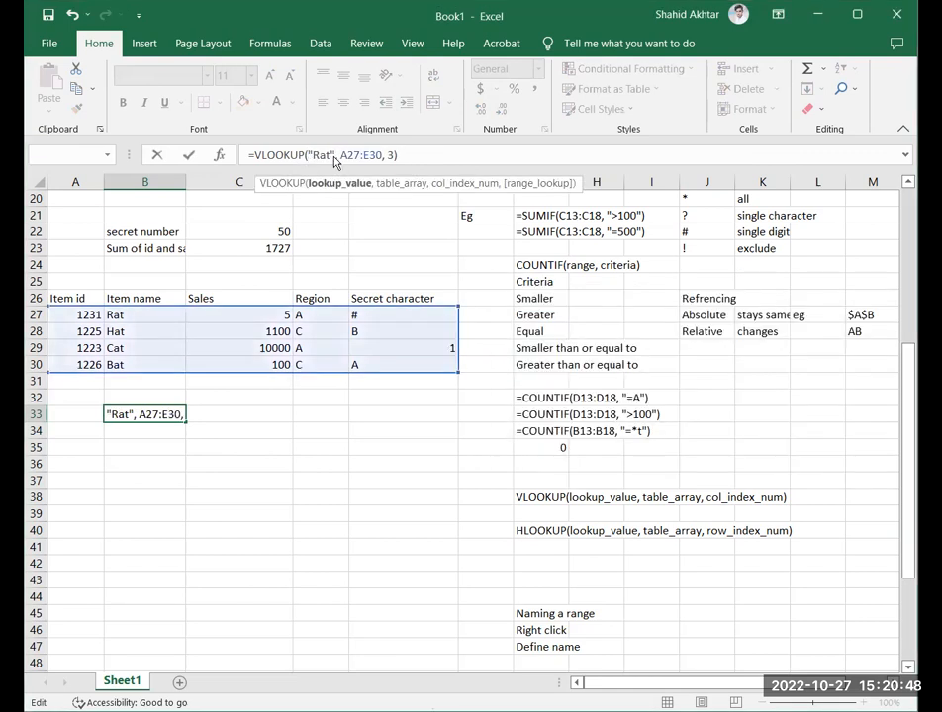
# Set the lookup value in the B33 VLOOKUP formula to 1225 and compare its result with the Hat row's Sales.
pyautogui.moveTo(334, 163); pyautogui.dragTo(310, 156)
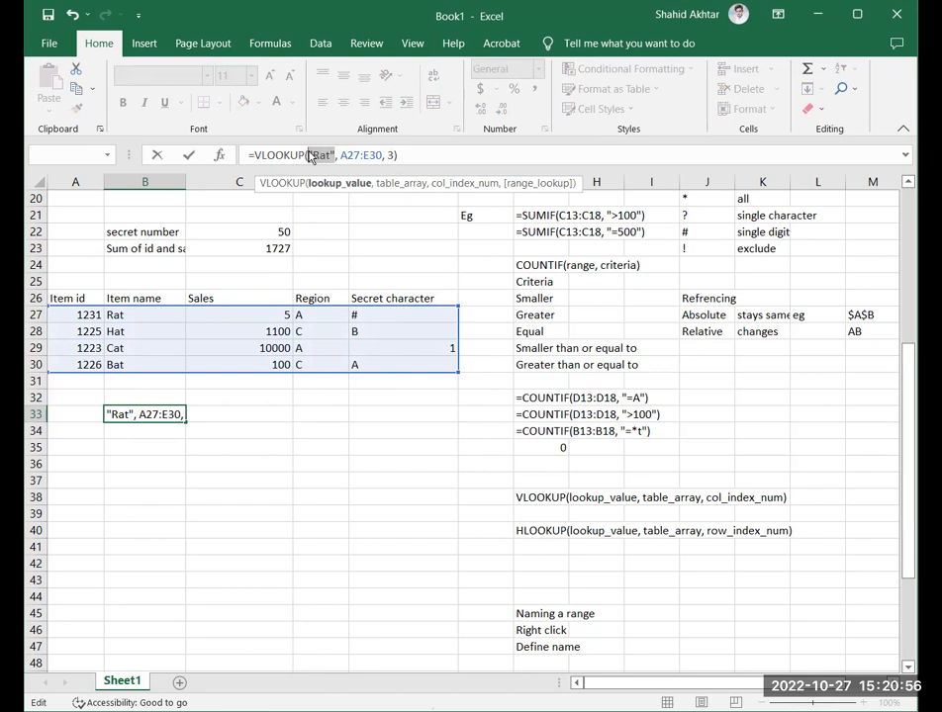
pyautogui.press('BackSpace')
pyautogui.write('1225')
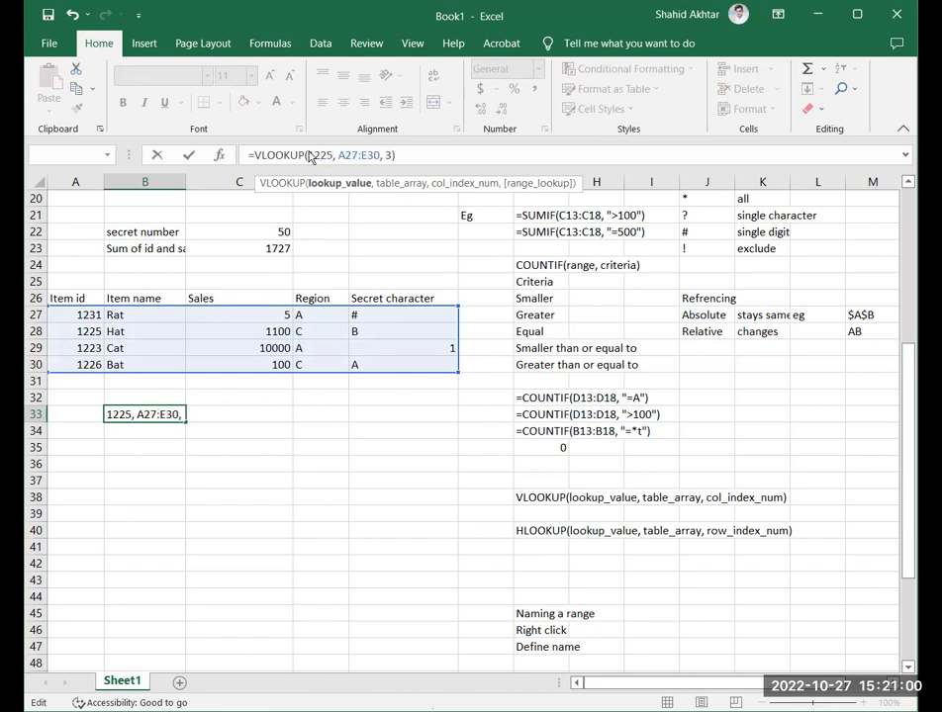
pyautogui.click(399, 158)
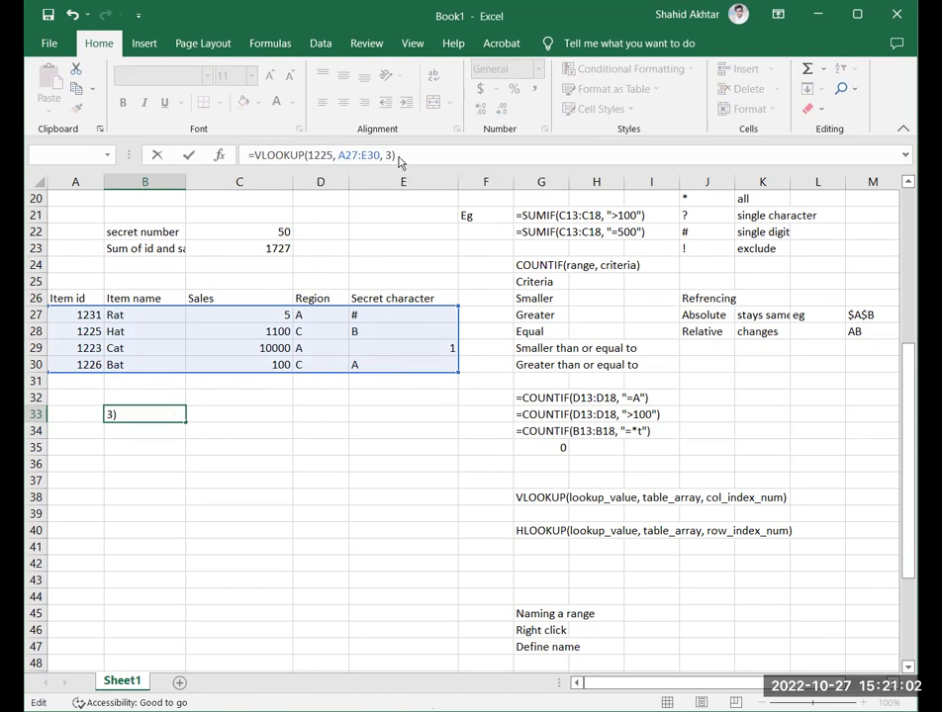
pyautogui.press('Return')
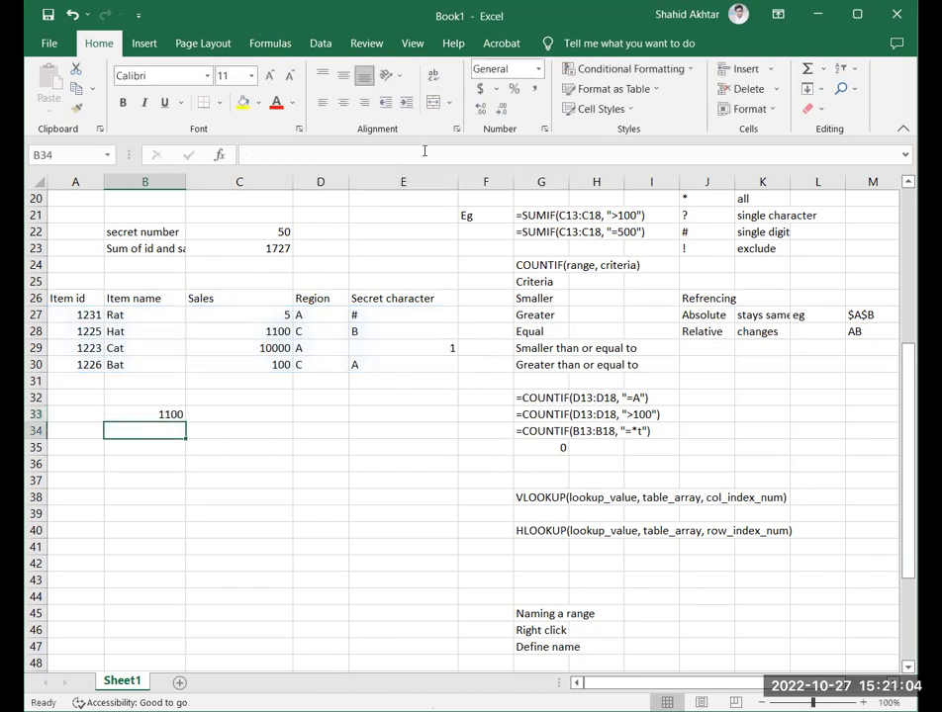
pyautogui.click(273, 334)
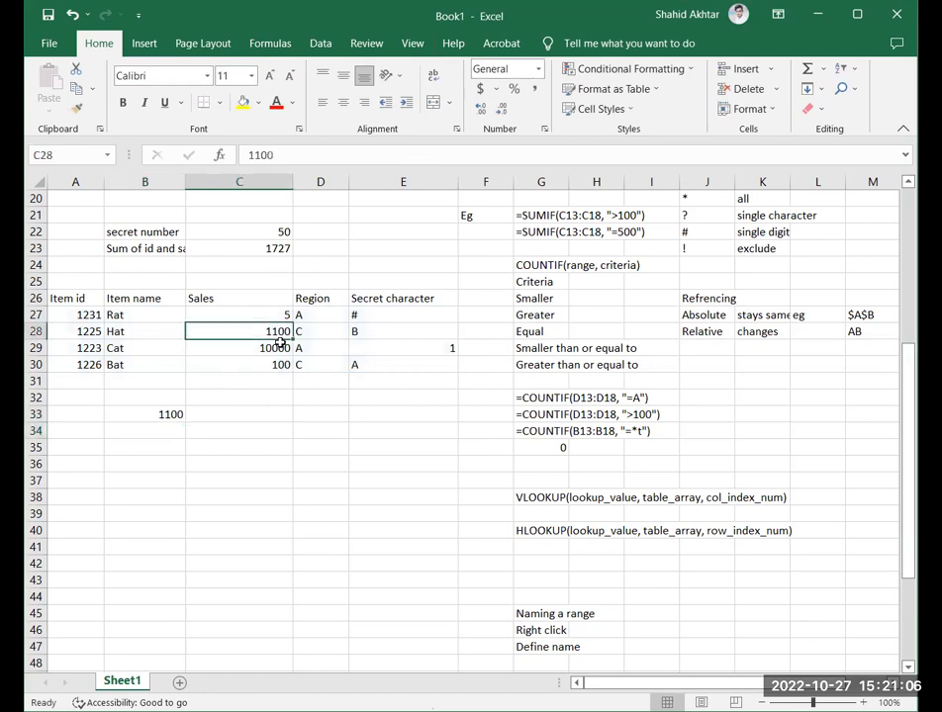
pyautogui.click(177, 412)
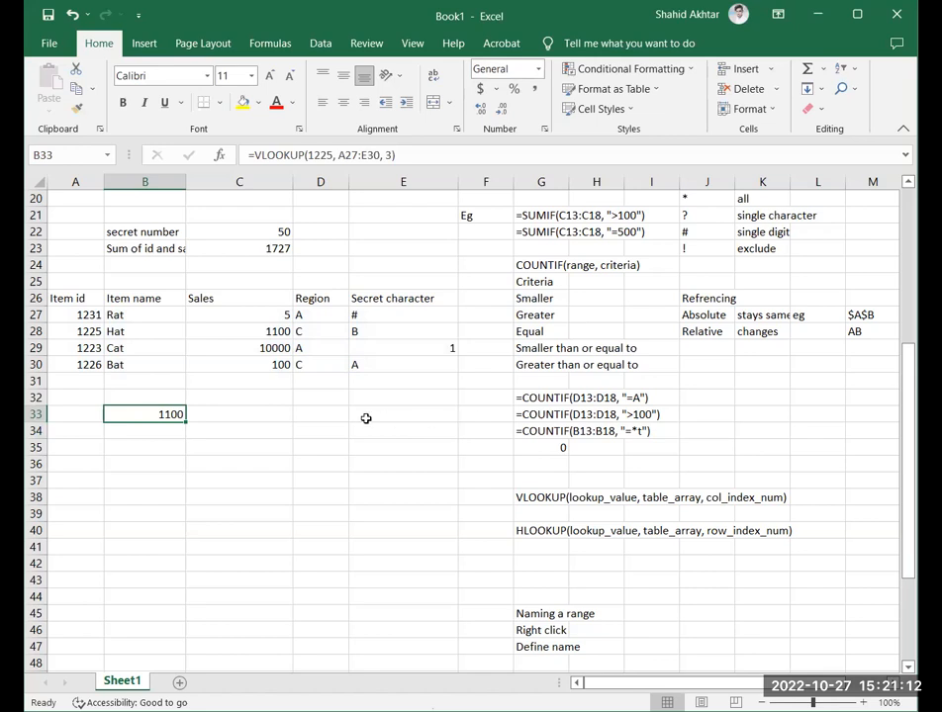
# Enter a VLOOKUP formula in B34 that looks up 1223 in A27:E30 with column index 4.
pyautogui.click(131, 431)
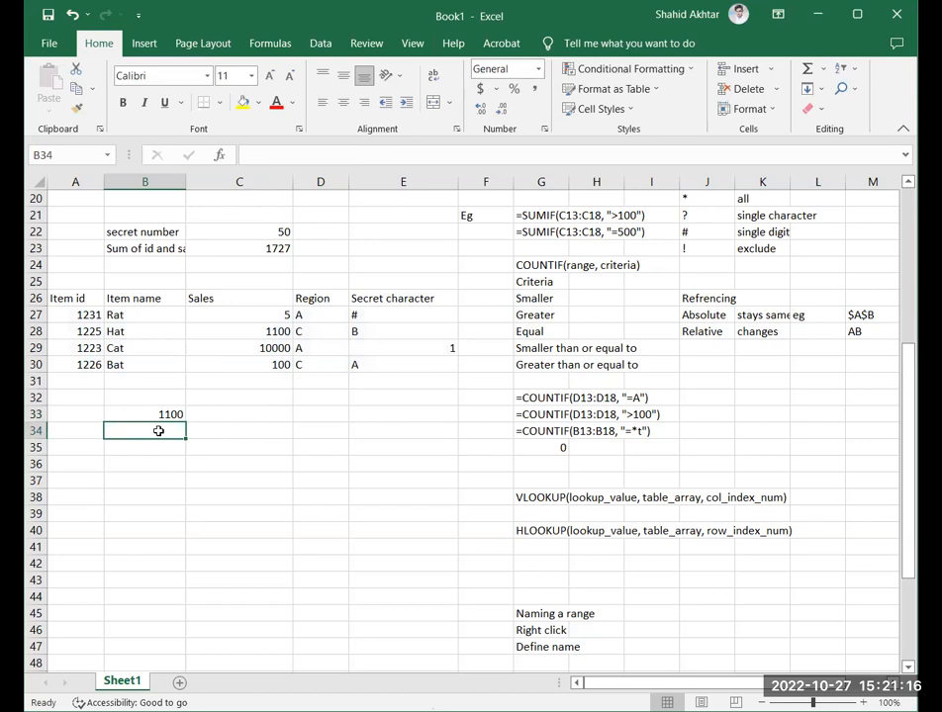
pyautogui.write('=')
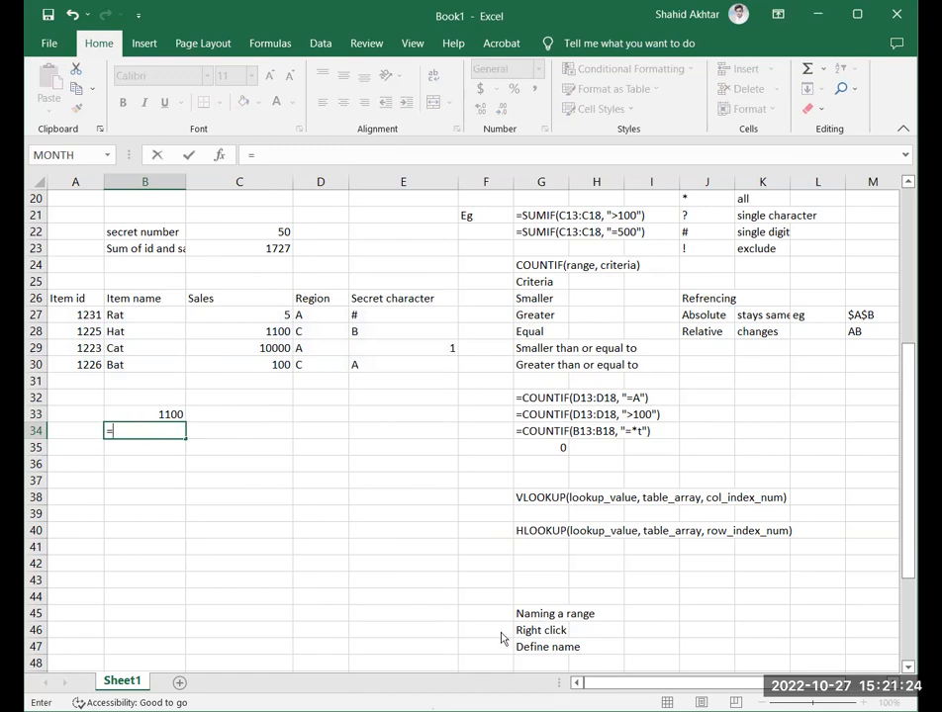
pyautogui.click(148, 408)
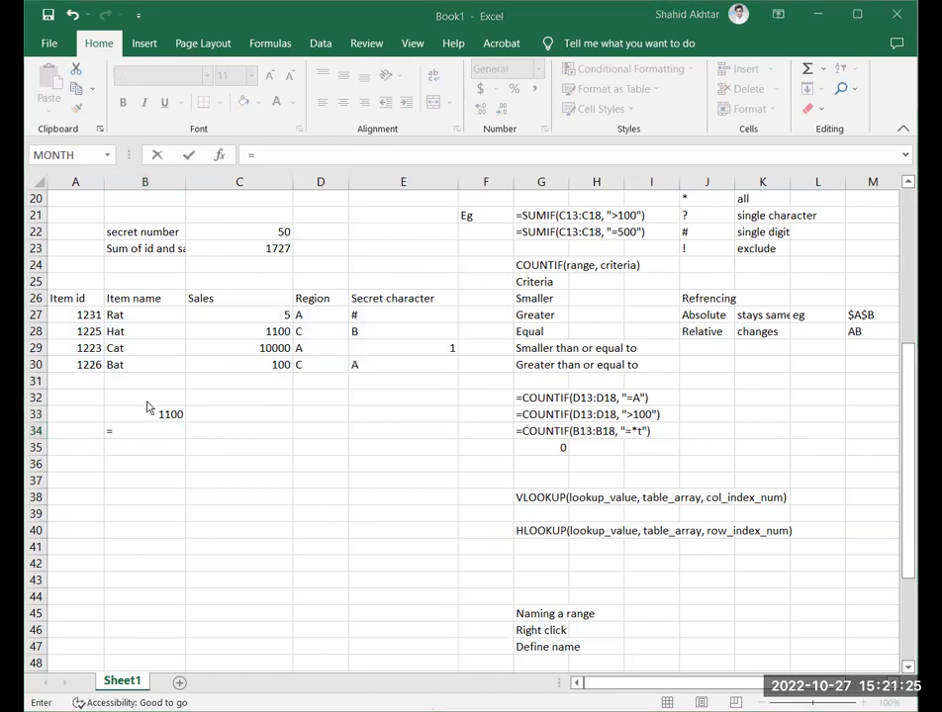
pyautogui.click(277, 157)
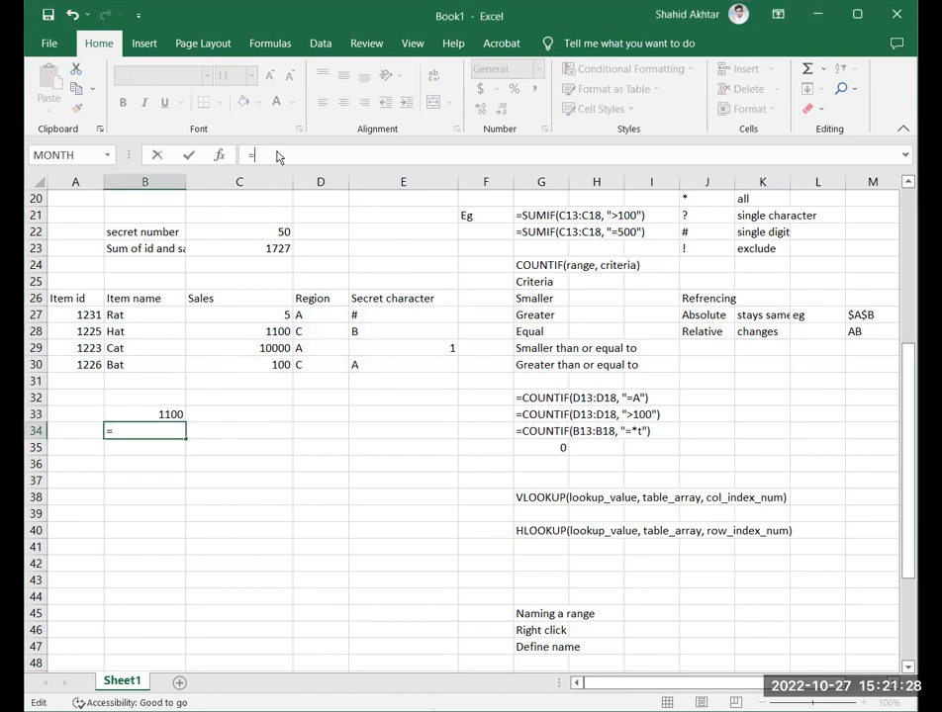
pyautogui.write('vlookup')
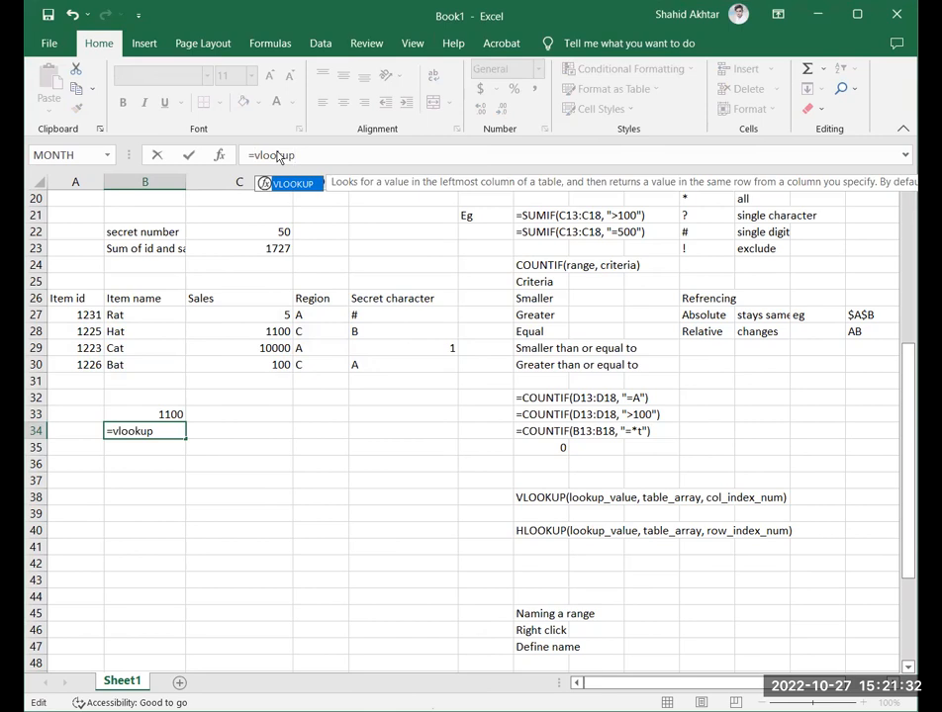
pyautogui.write('(')
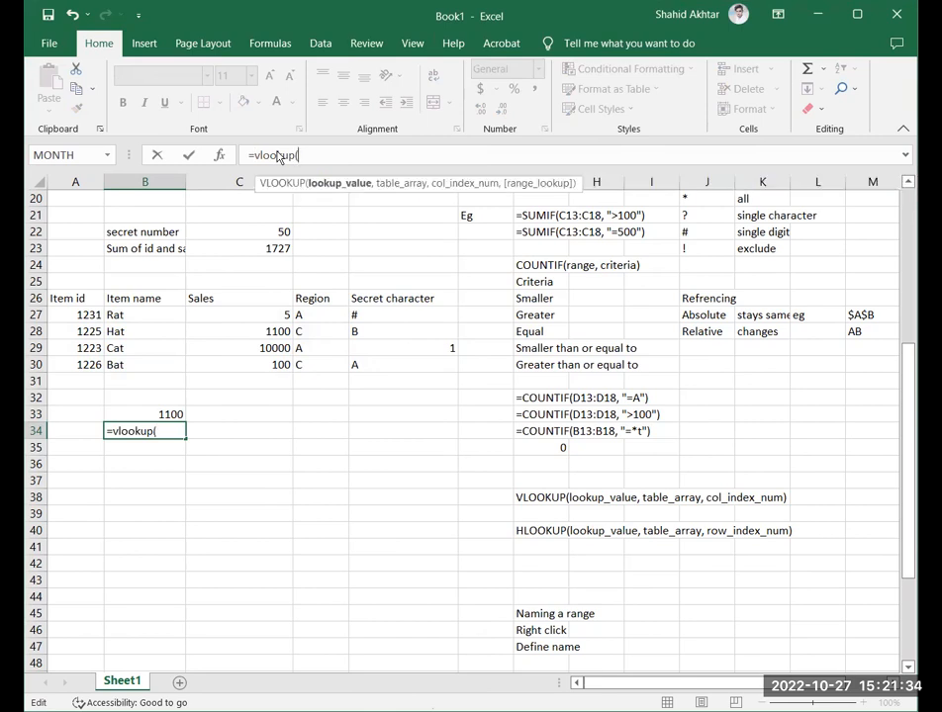
pyautogui.write('1223,')
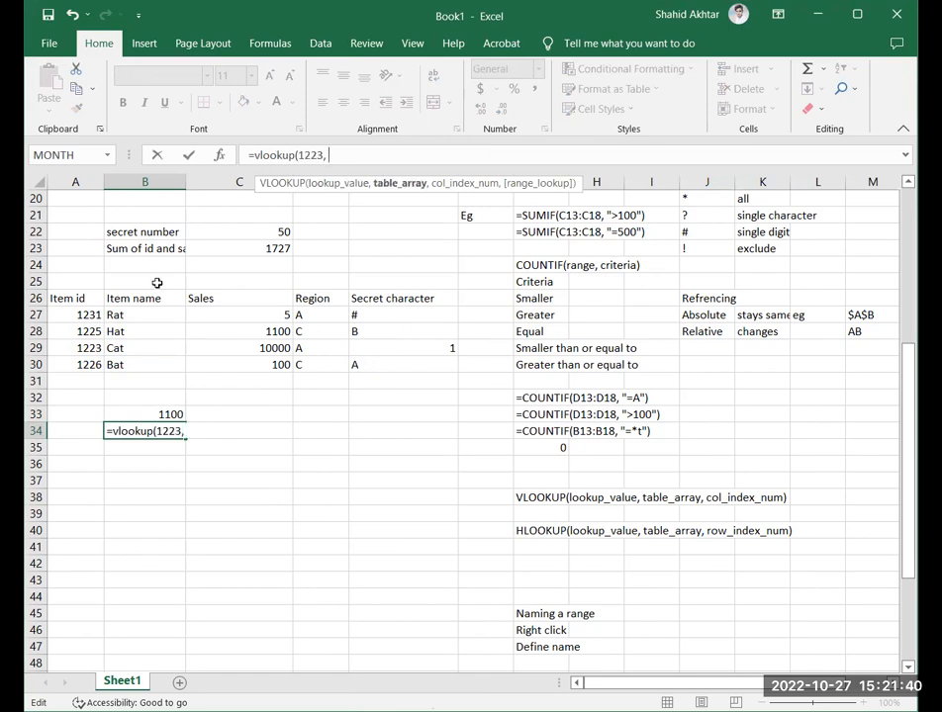
pyautogui.click(88, 317)
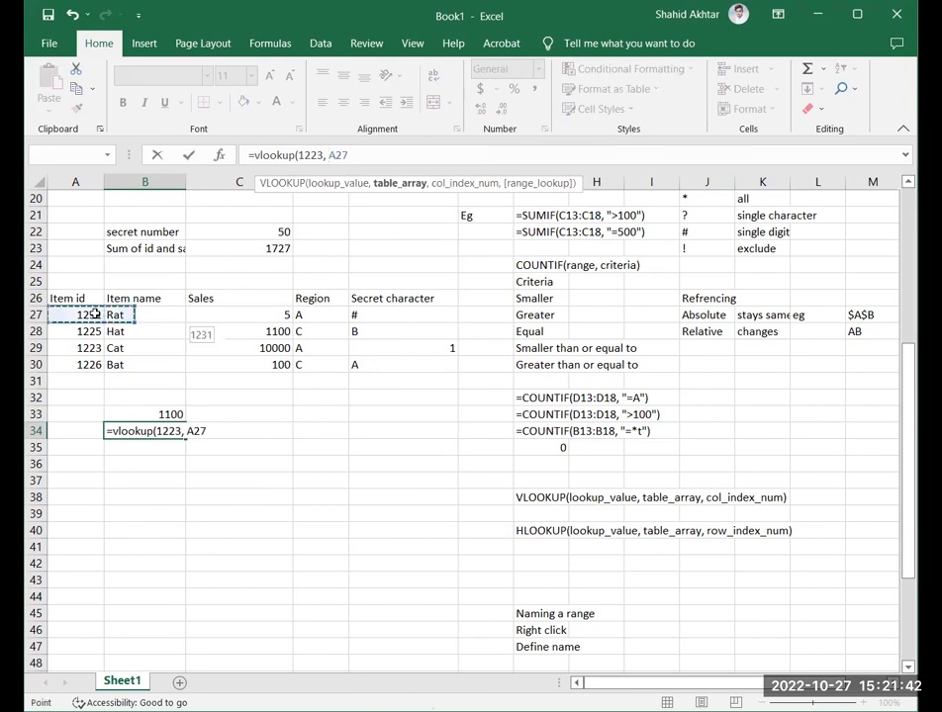
pyautogui.keyDown('shift'); pyautogui.click(406, 364); pyautogui.keyUp('shift')
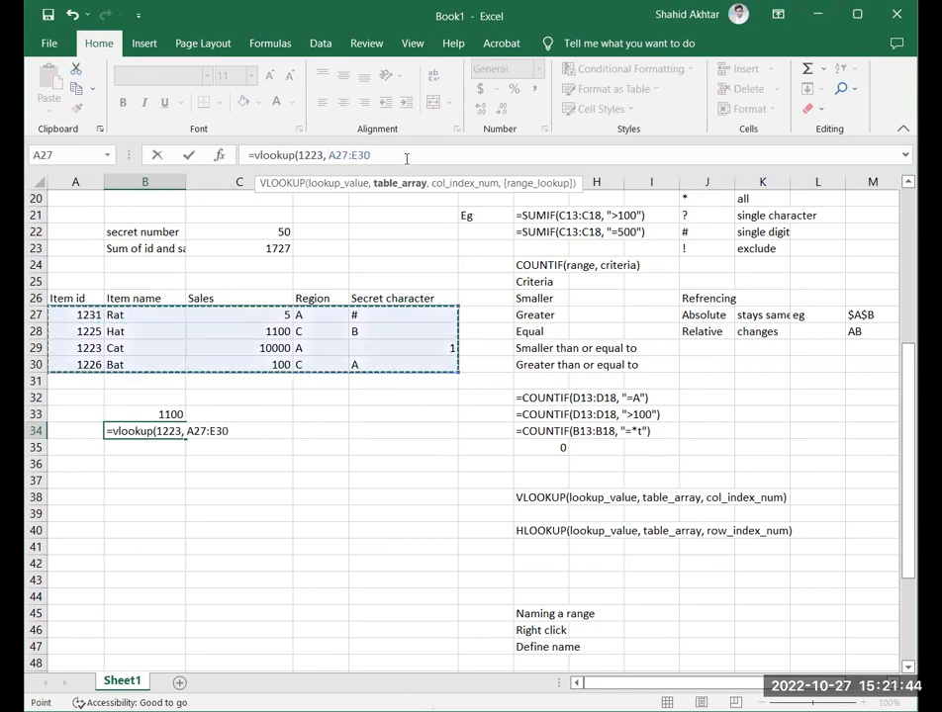
pyautogui.write(',')
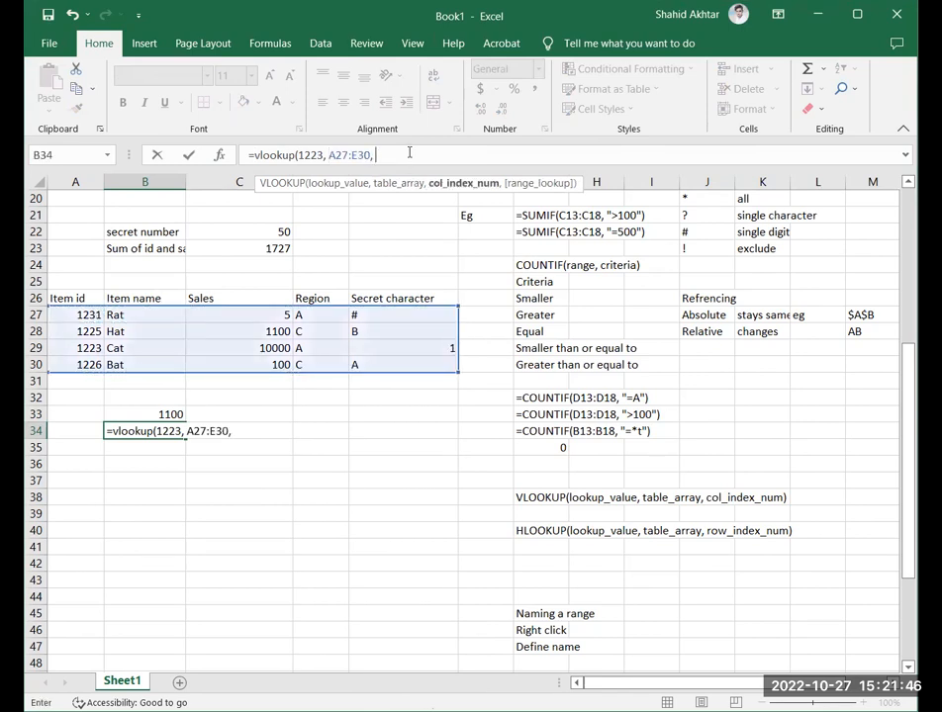
pyautogui.write(' 4)')
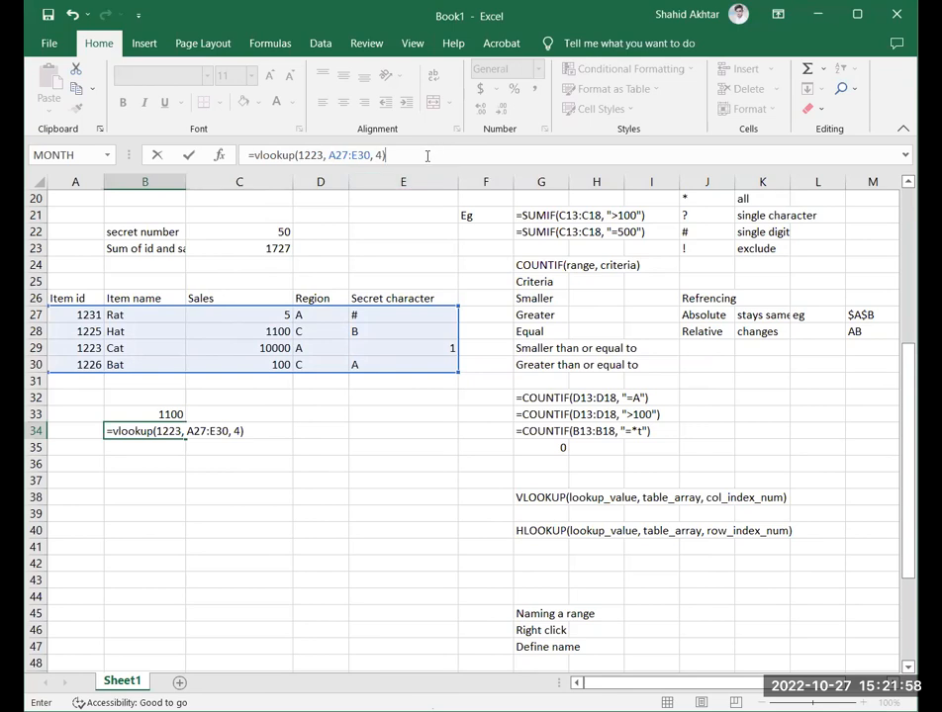
pyautogui.press('Return')
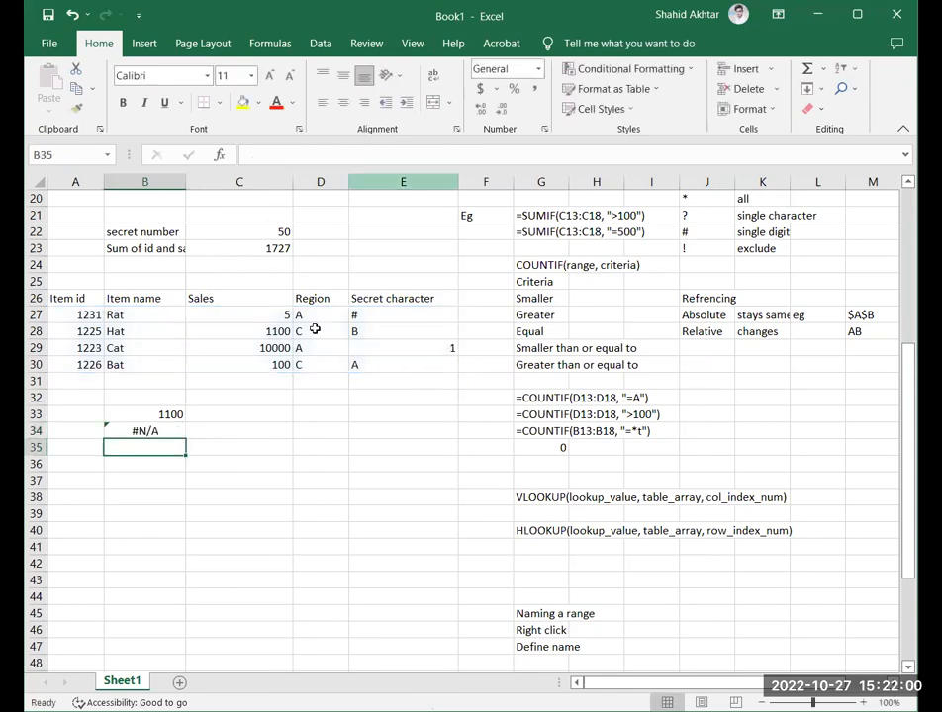
# Add False as the range lookup argument of the B34 VLOOKUP formula for an exact match.
pyautogui.click(138, 425)
pyautogui.click(343, 154)
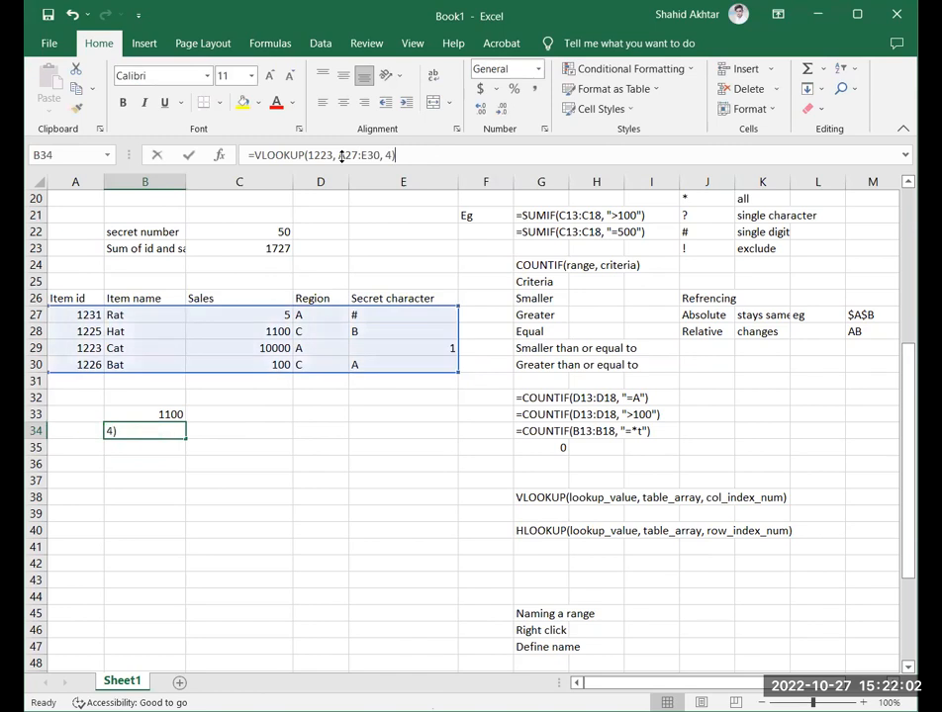
pyautogui.click(393, 154)
pyautogui.click(395, 154)
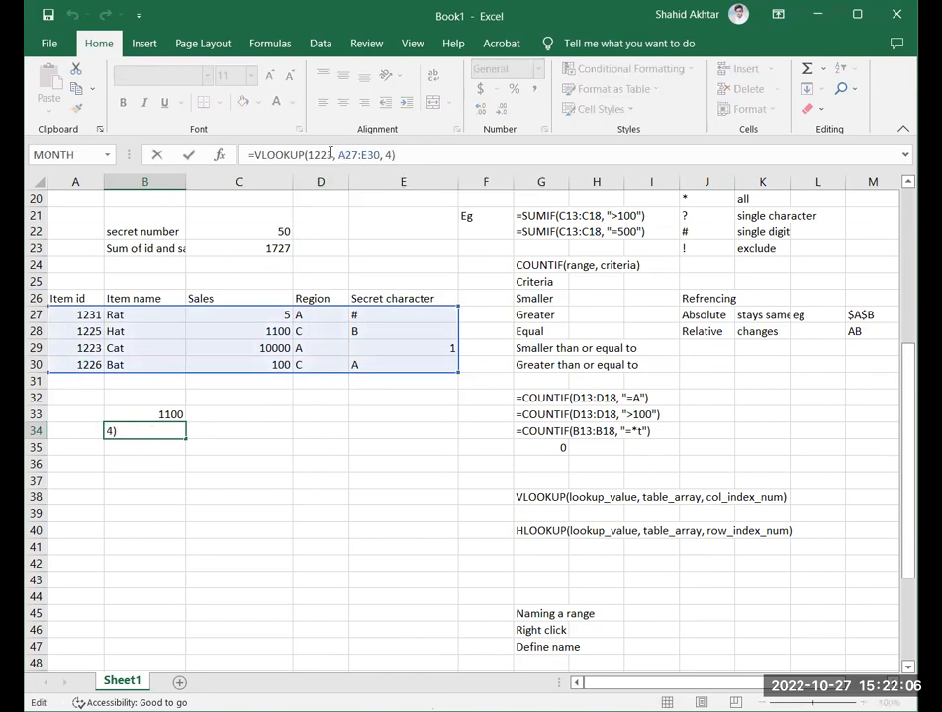
pyautogui.click(331, 154)
pyautogui.click(368, 154)
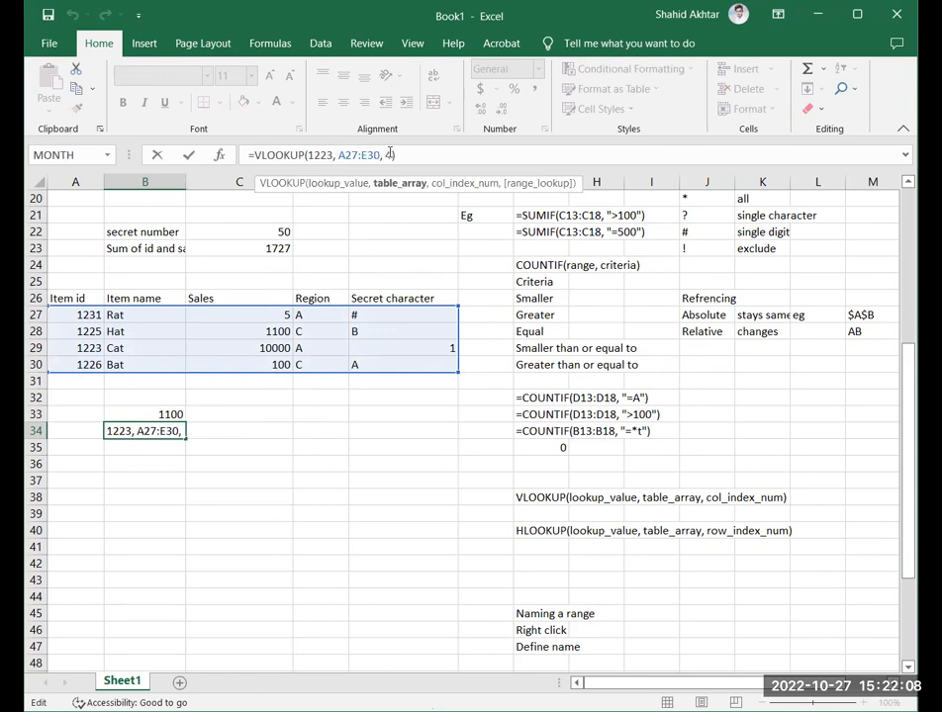
pyautogui.click(416, 155)
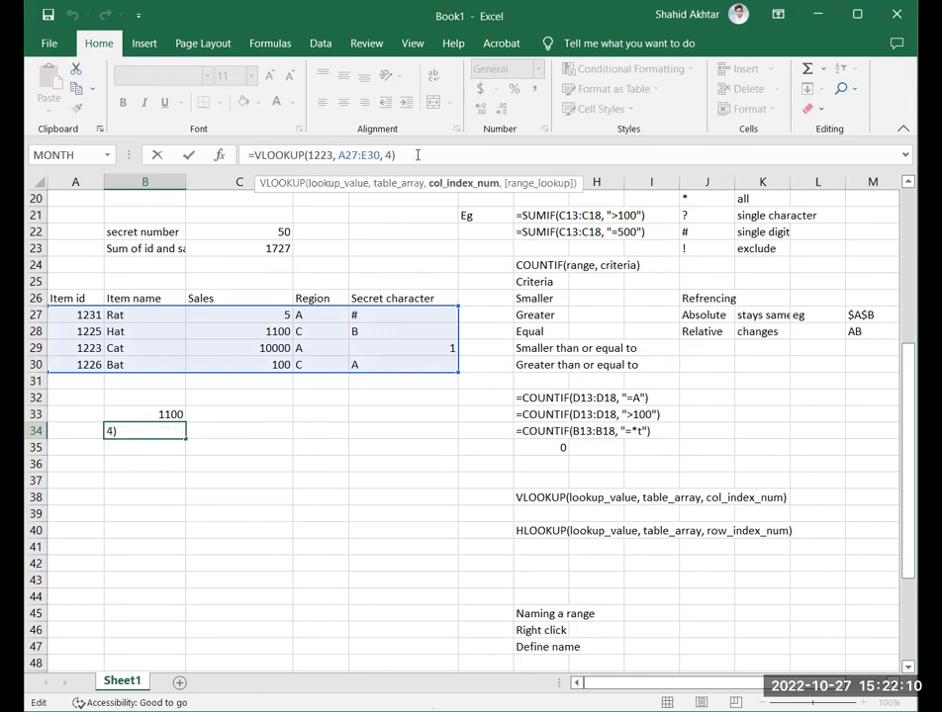
pyautogui.write(', False')
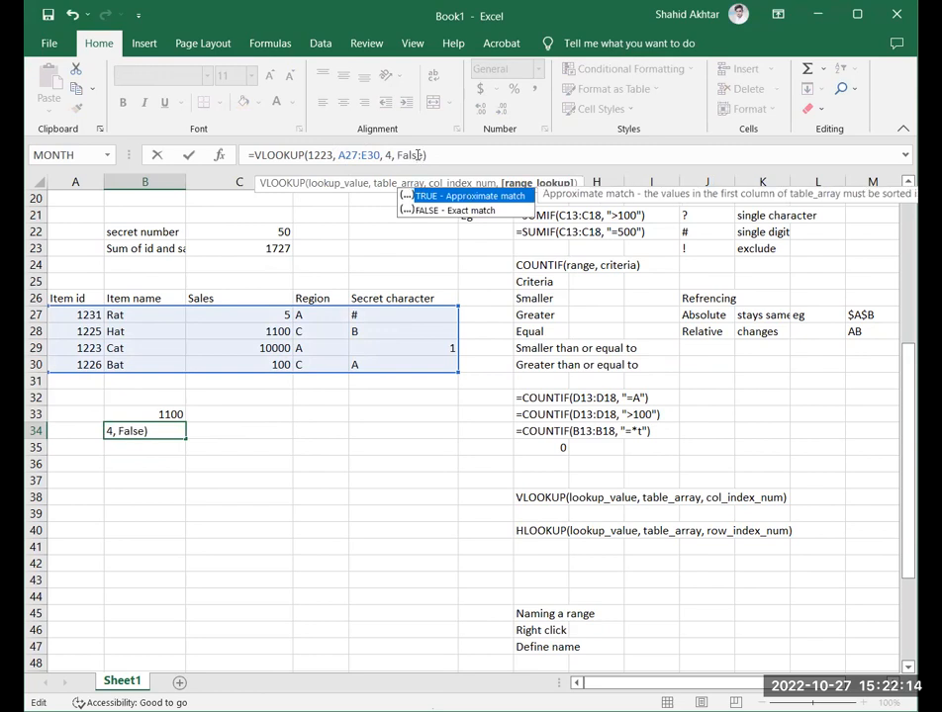
pyautogui.press('Return')
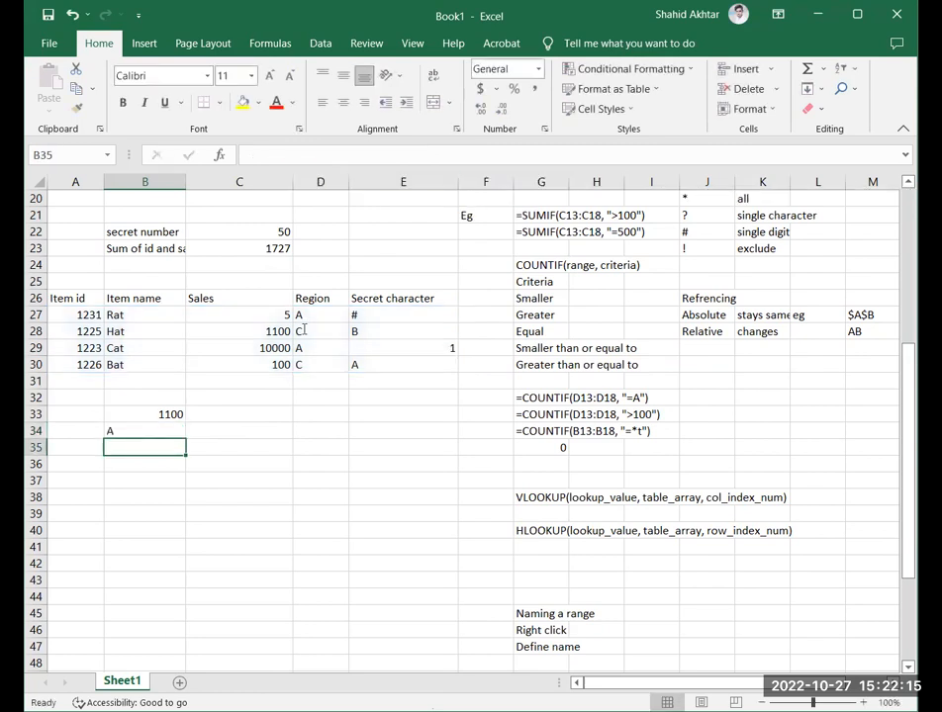
# Examine the B34 formula's lookup value argument and the Sales values in C27:C30.
pyautogui.click(166, 430)
pyautogui.click(158, 445)
pyautogui.click(154, 437)
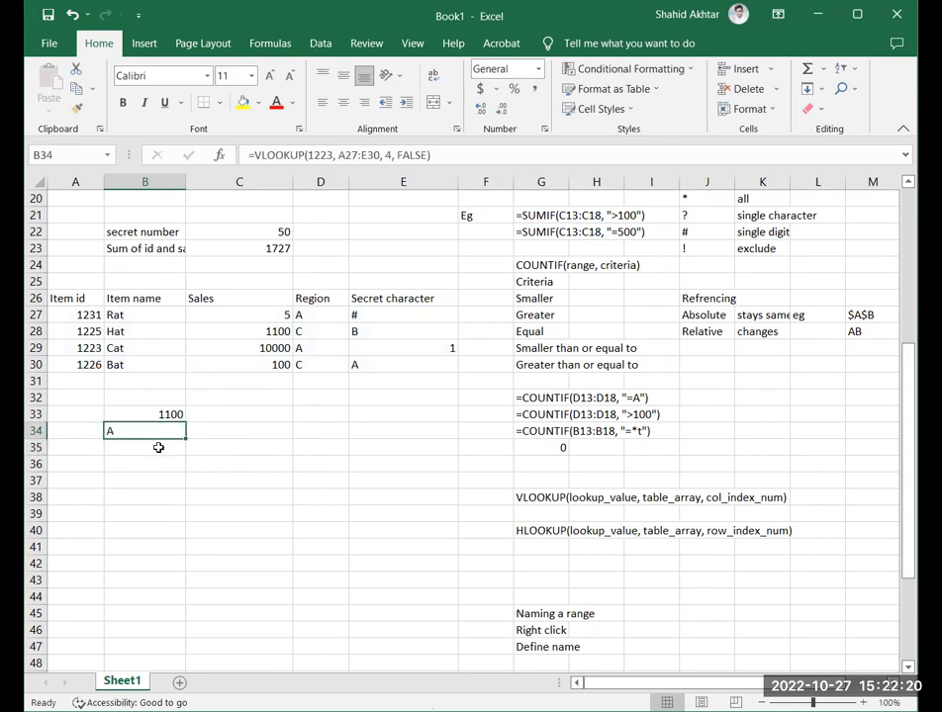
pyautogui.moveTo(333, 154); pyautogui.dragTo(307, 155)
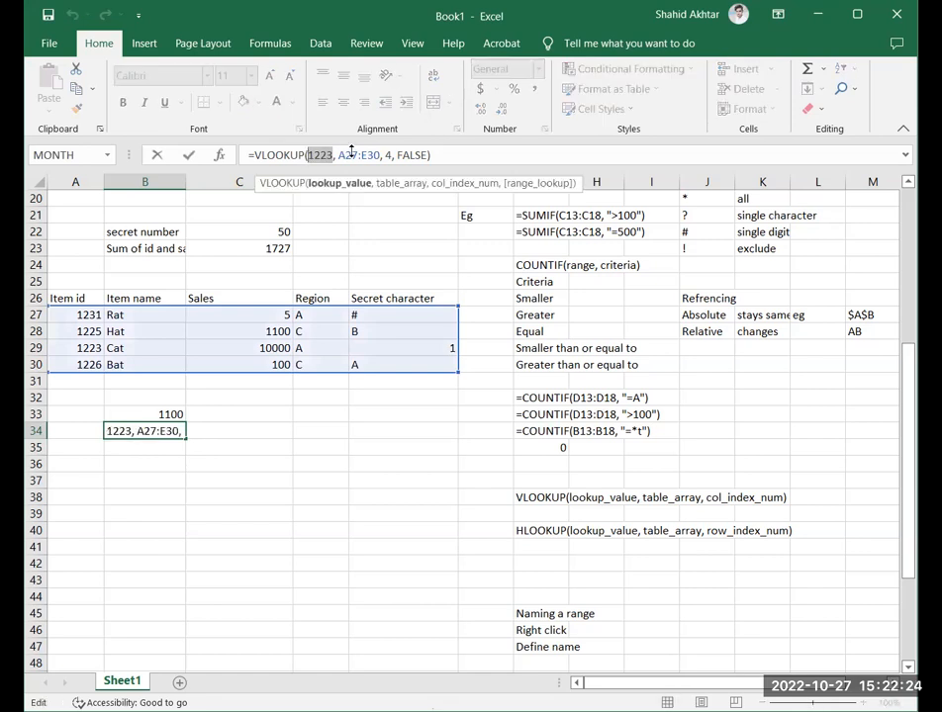
pyautogui.click(550, 246)
pyautogui.press('Escape')
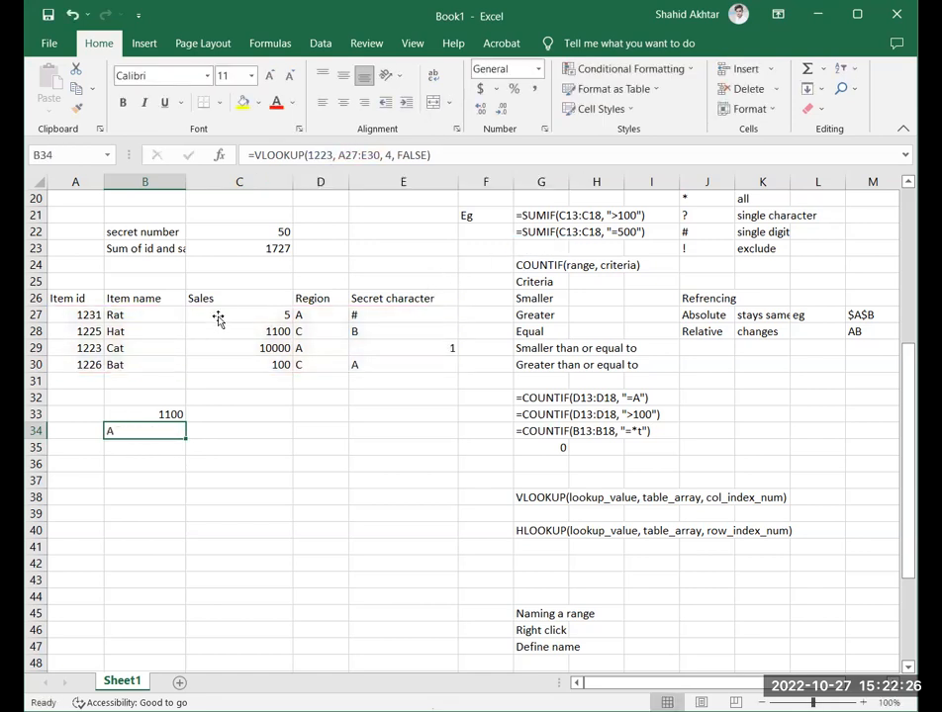
pyautogui.moveTo(220, 311); pyautogui.dragTo(234, 361)
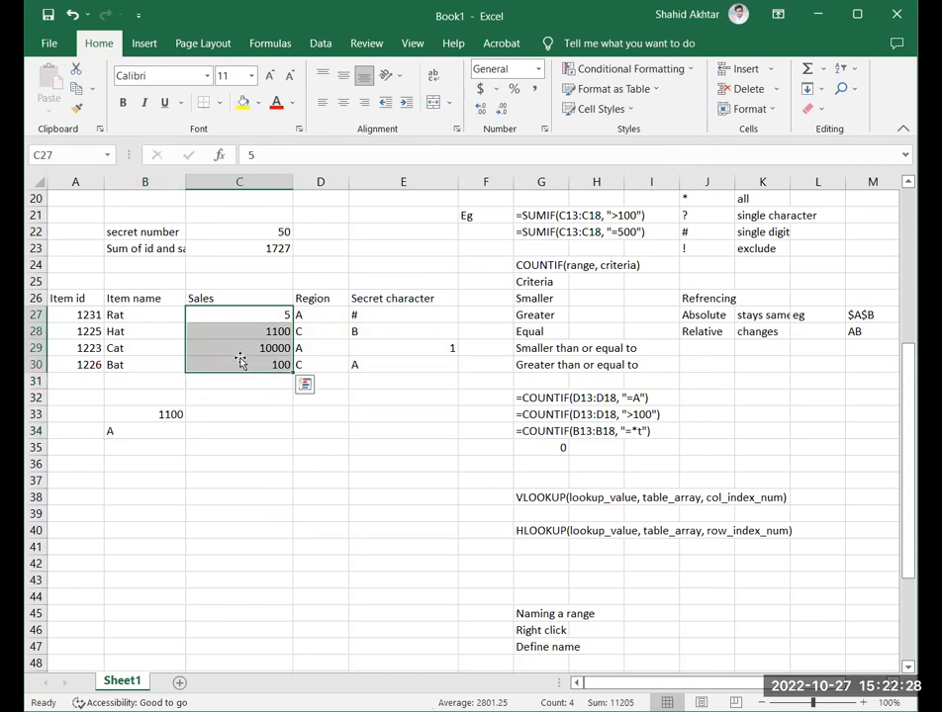
# Review the conditional formatting options for the Sales values in C27:C30 without applying a rule.
pyautogui.click(651, 67)
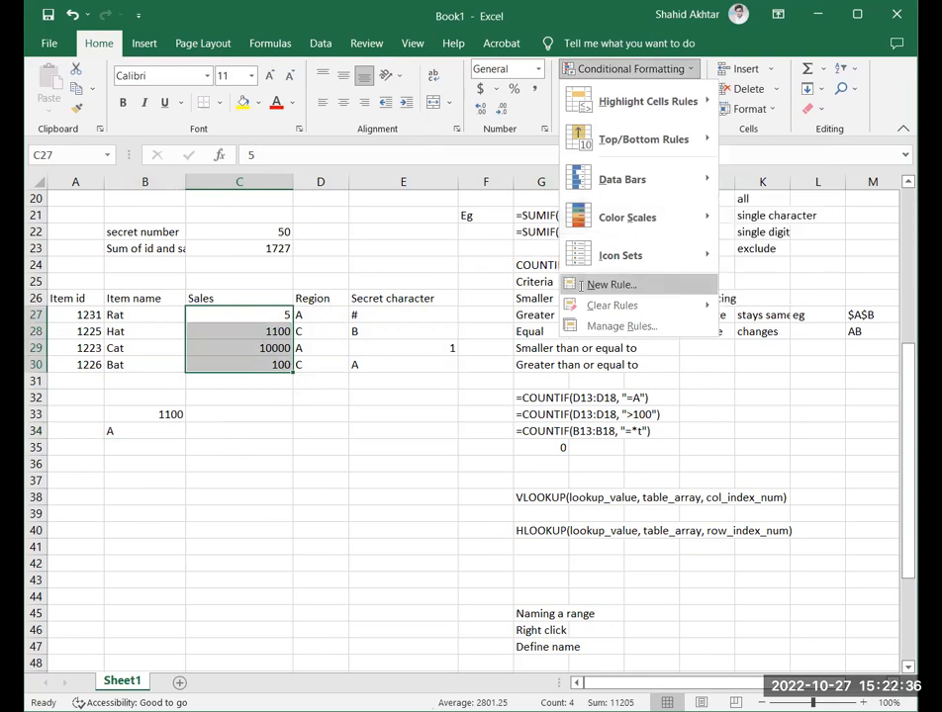
pyautogui.click(367, 382)
pyautogui.click(367, 382)
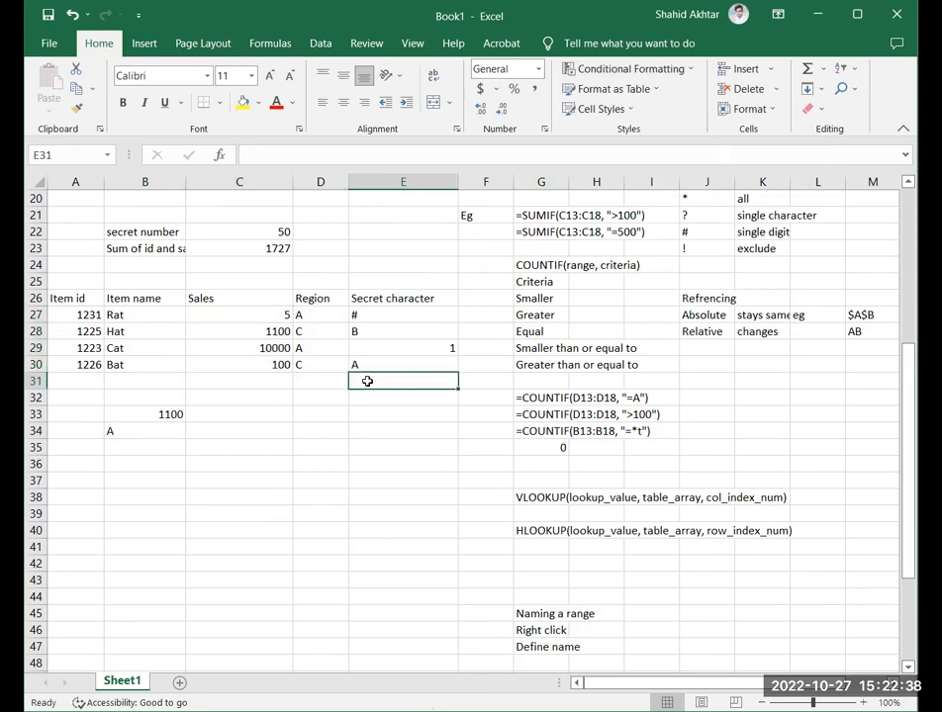
# Examine the lookup, conditional formatting and filtering notes alongside the copied item data in A27:E30 and the formatted item table.
pyautogui.scroll(-4, 367, 382)
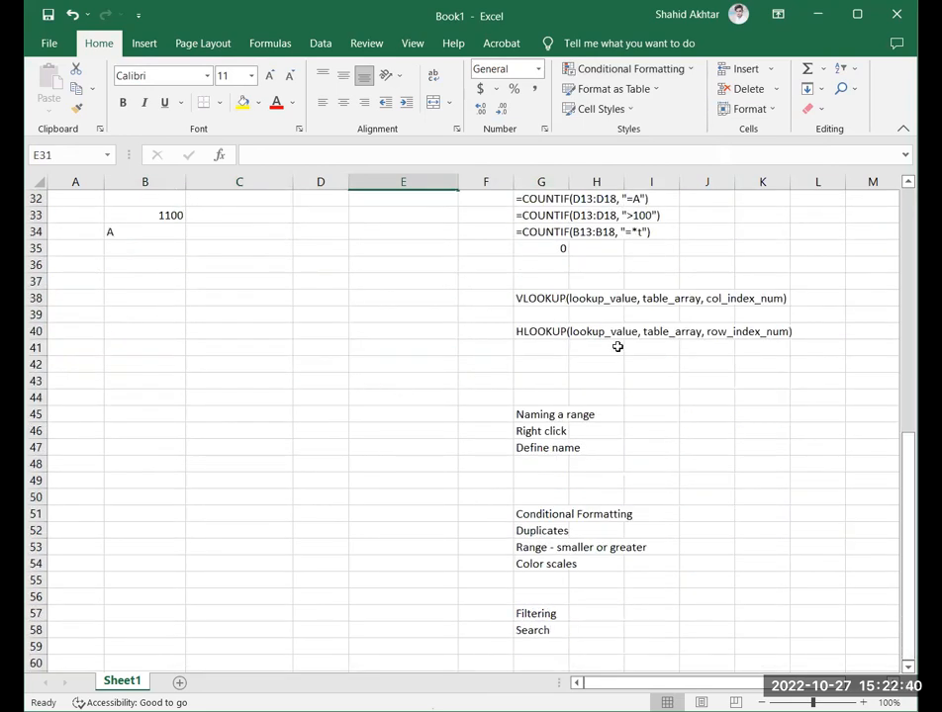
pyautogui.scroll(2, 617, 346)
pyautogui.moveTo(78, 215); pyautogui.dragTo(370, 250)
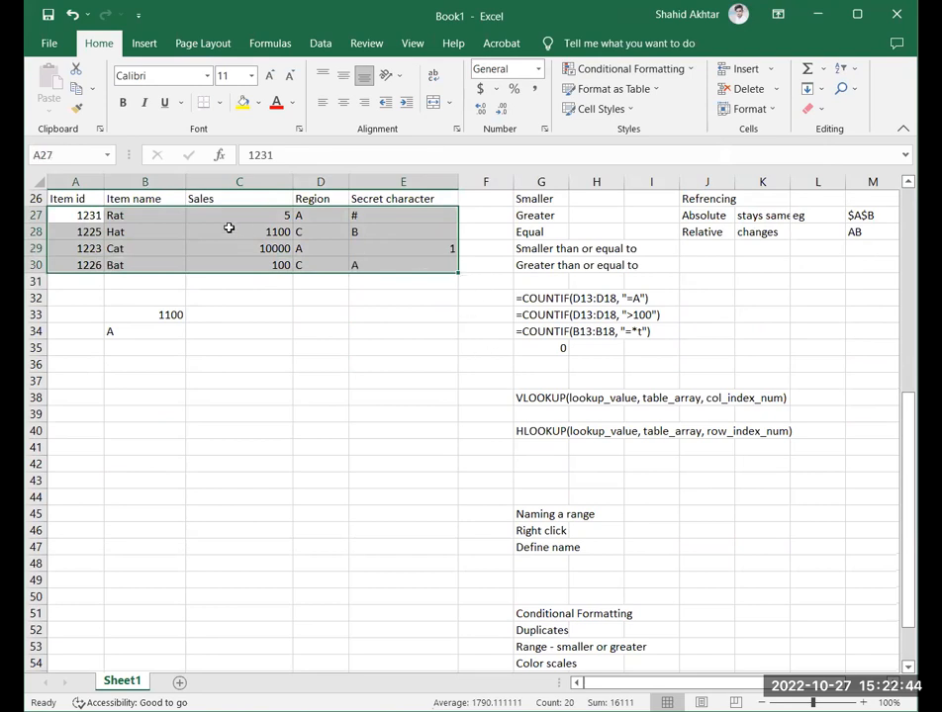
pyautogui.click(315, 396)
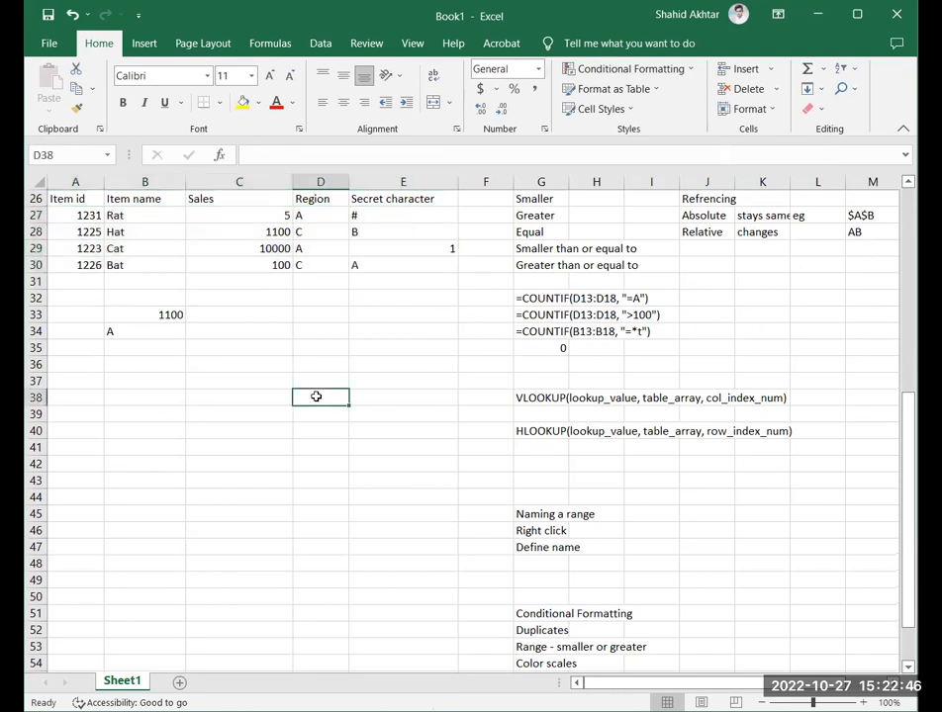
pyautogui.scroll(7, 312, 335)
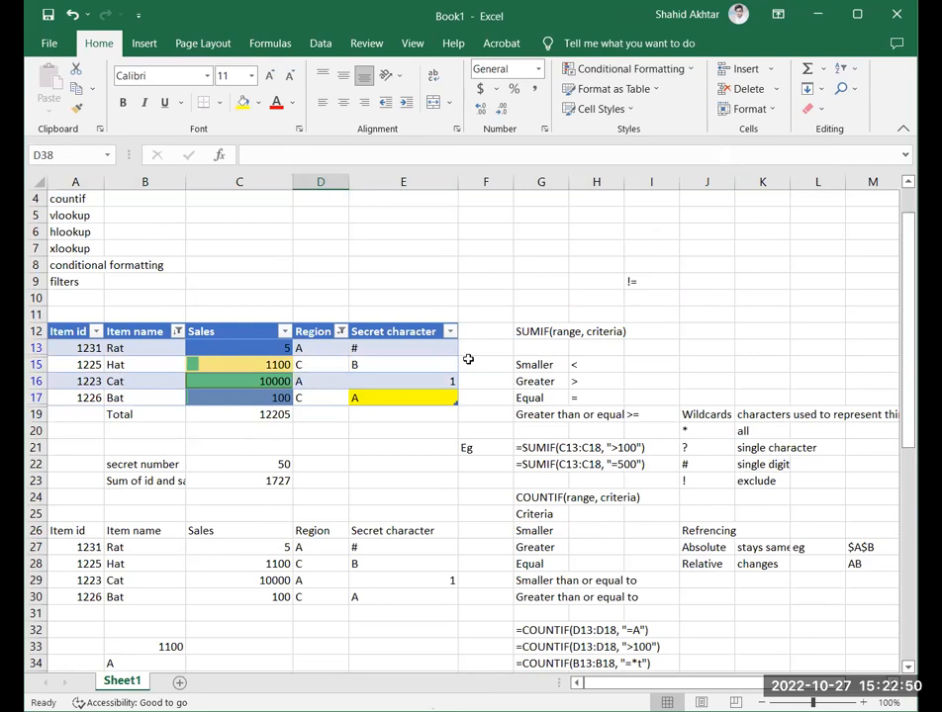
pyautogui.scroll(2, 468, 359)
pyautogui.scroll(-1, 468, 359)
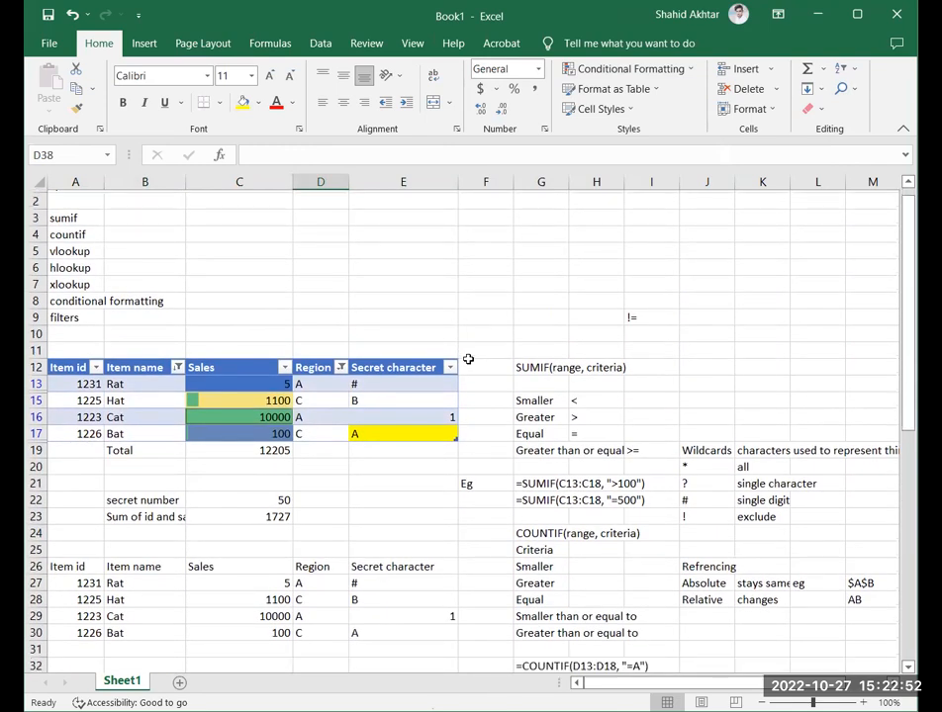
pyautogui.scroll(-3, 468, 359)
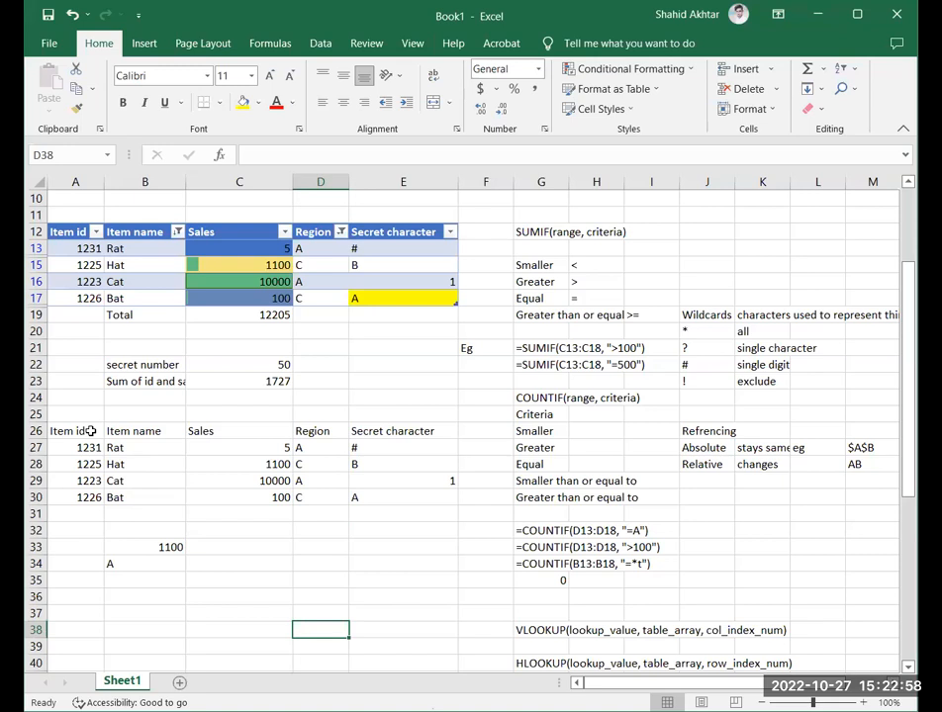
# View the worksheet in Page Layout view and return it to Normal view.
pyautogui.click(427, 44)
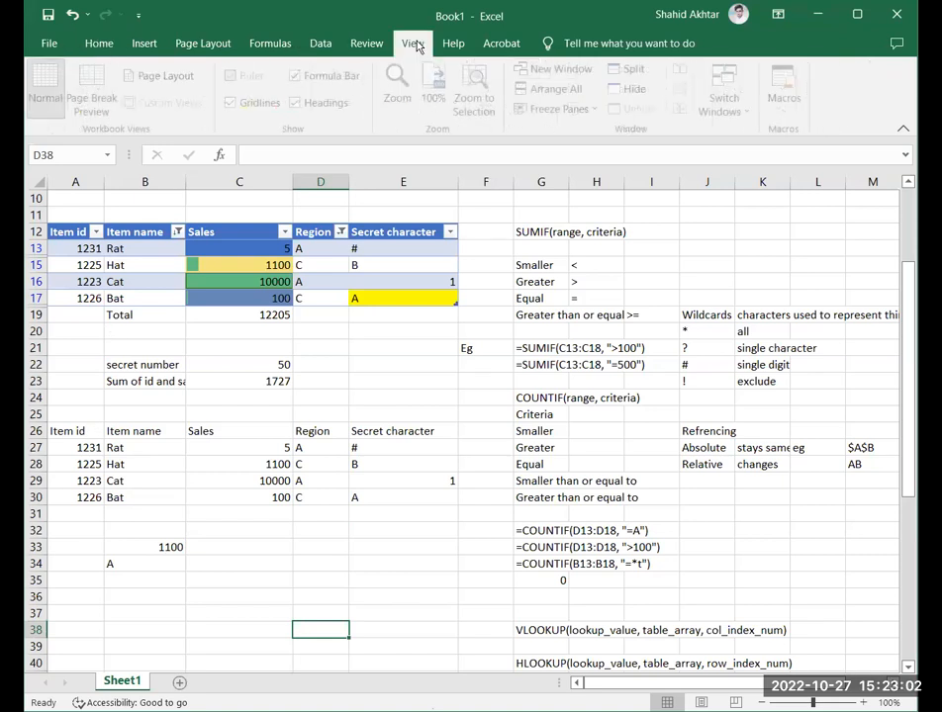
pyautogui.click(168, 85)
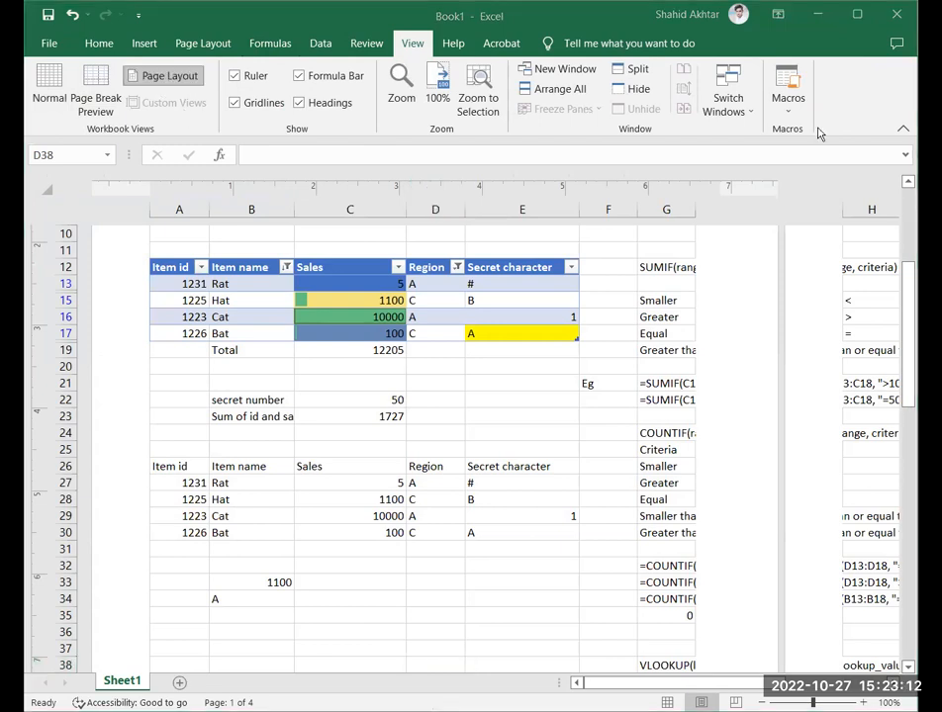
pyautogui.click(747, 104)
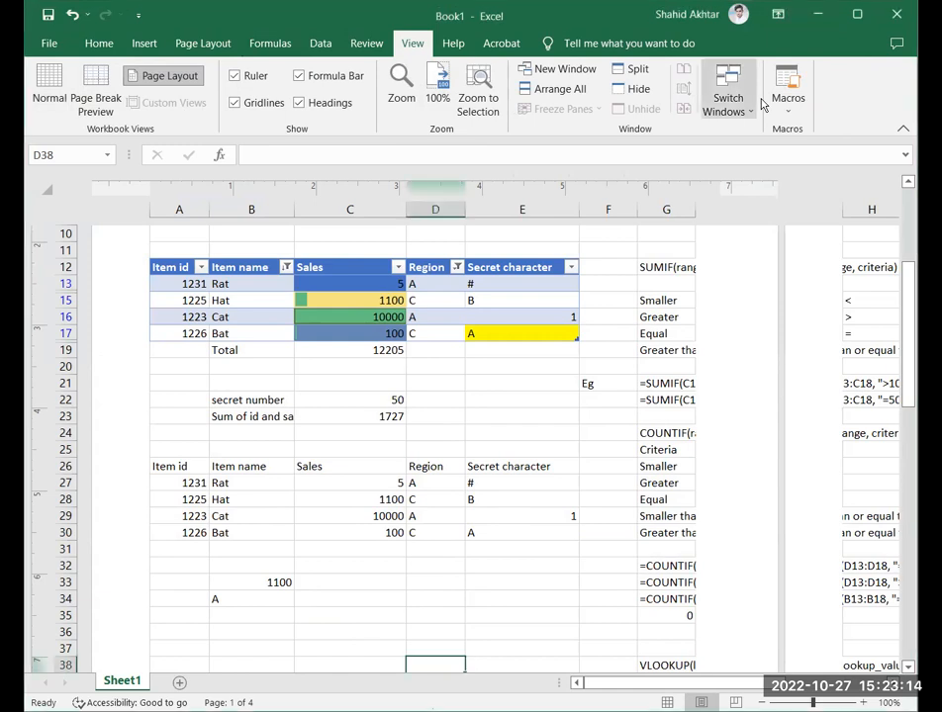
pyautogui.click(763, 105)
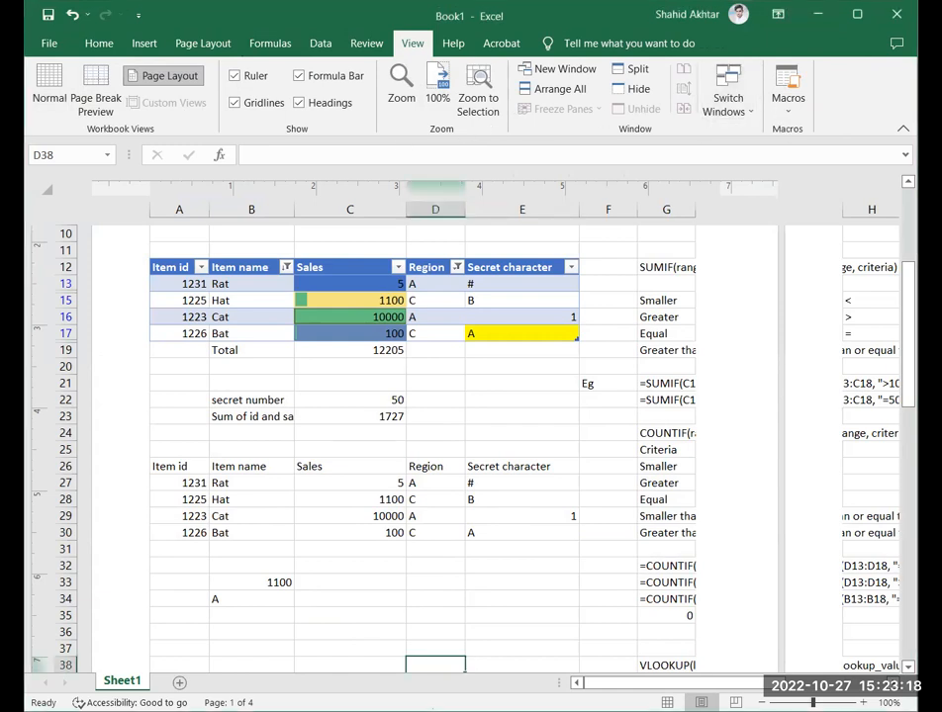
pyautogui.click(50, 89)
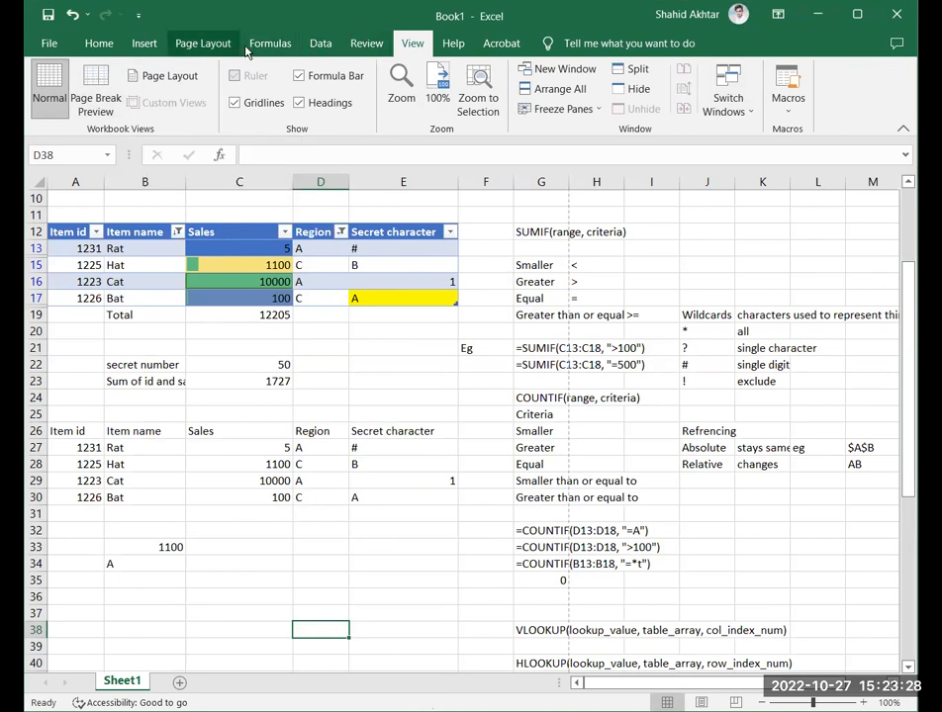
# Set the worksheet's page orientation to Landscape.
pyautogui.click(188, 41)
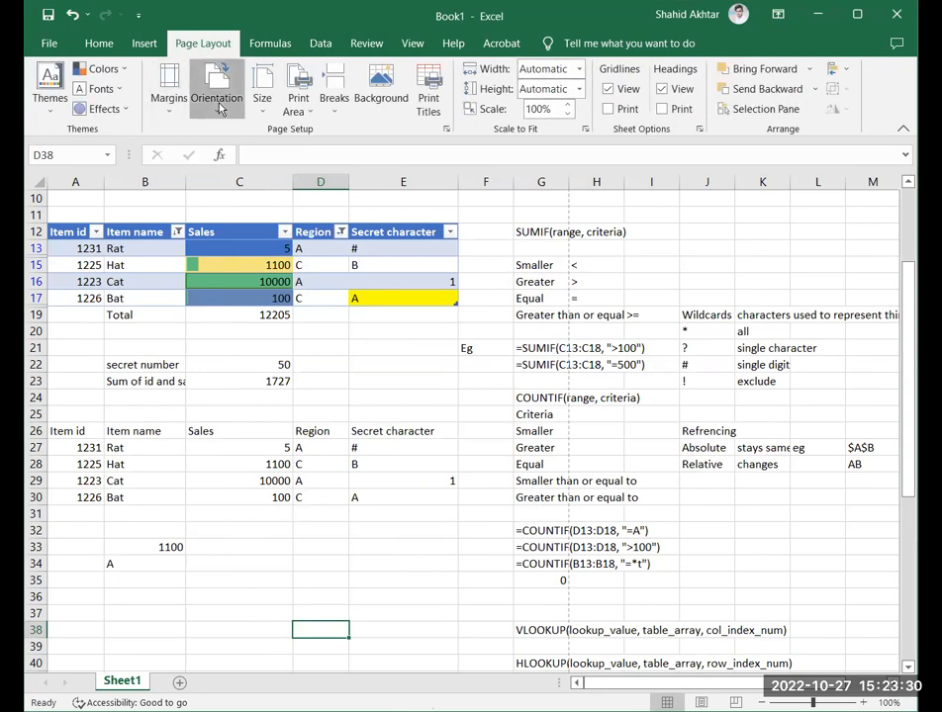
pyautogui.click(212, 91)
pyautogui.click(261, 183)
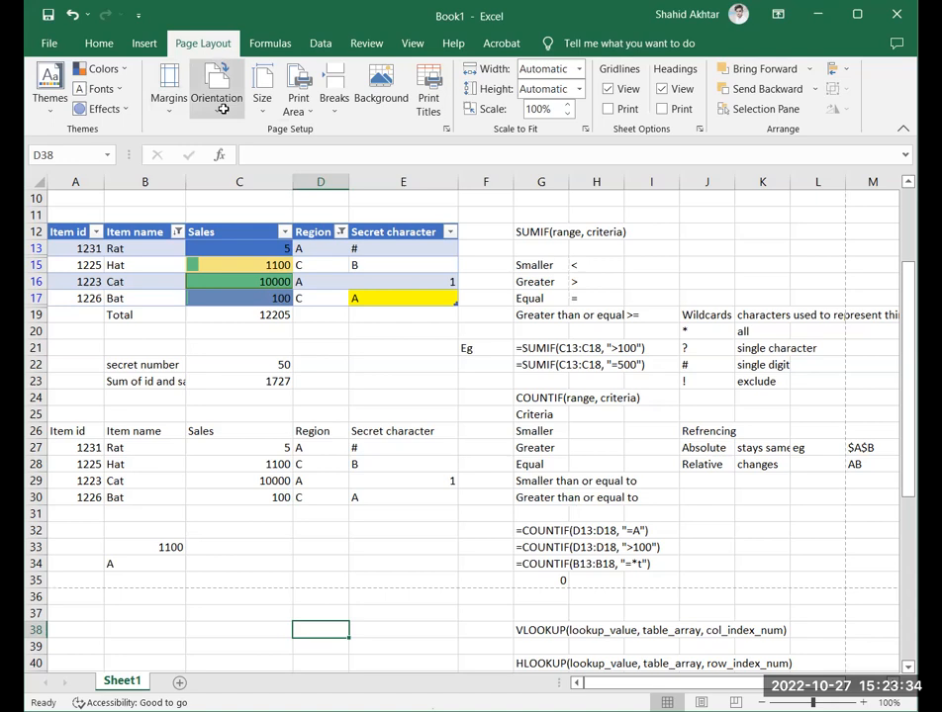
# Check the worksheet's page orientation options and its print preview, and return to the sheet without printing.
pyautogui.click(413, 43)
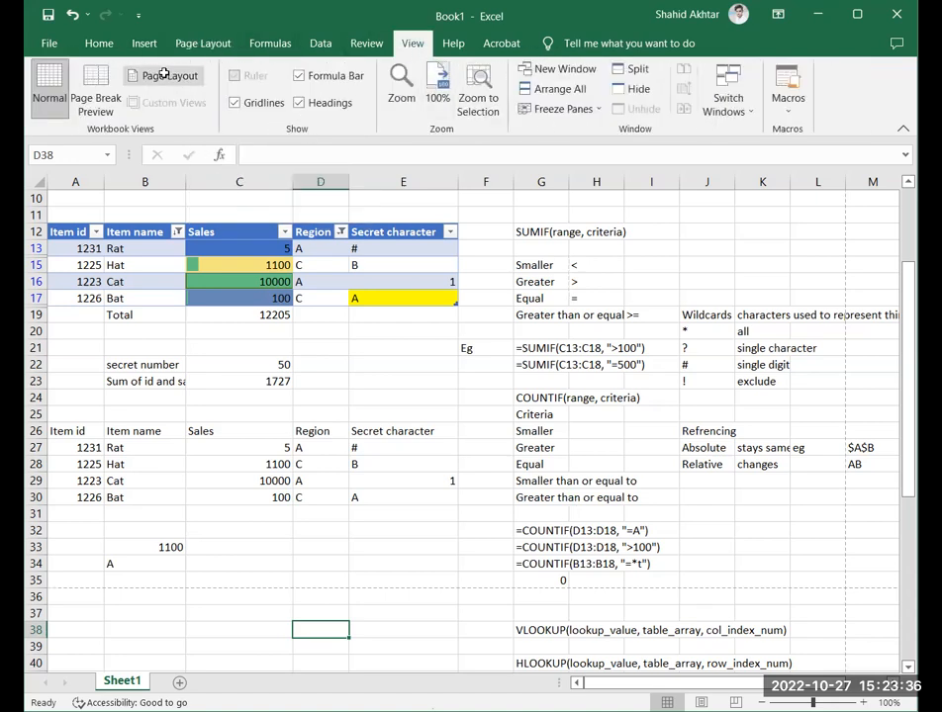
pyautogui.click(206, 42)
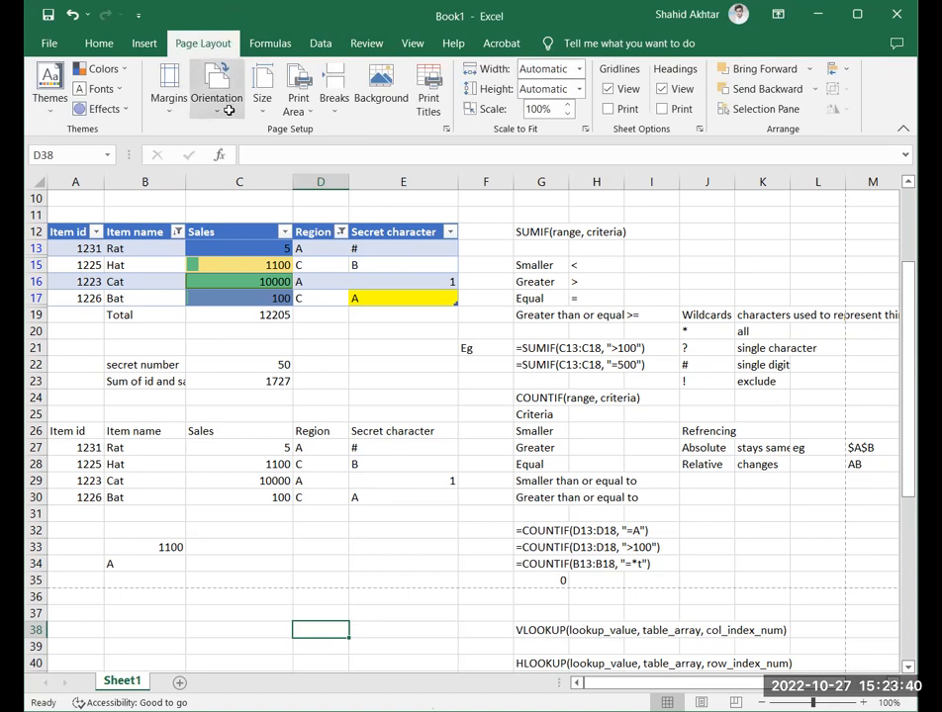
pyautogui.click(227, 109)
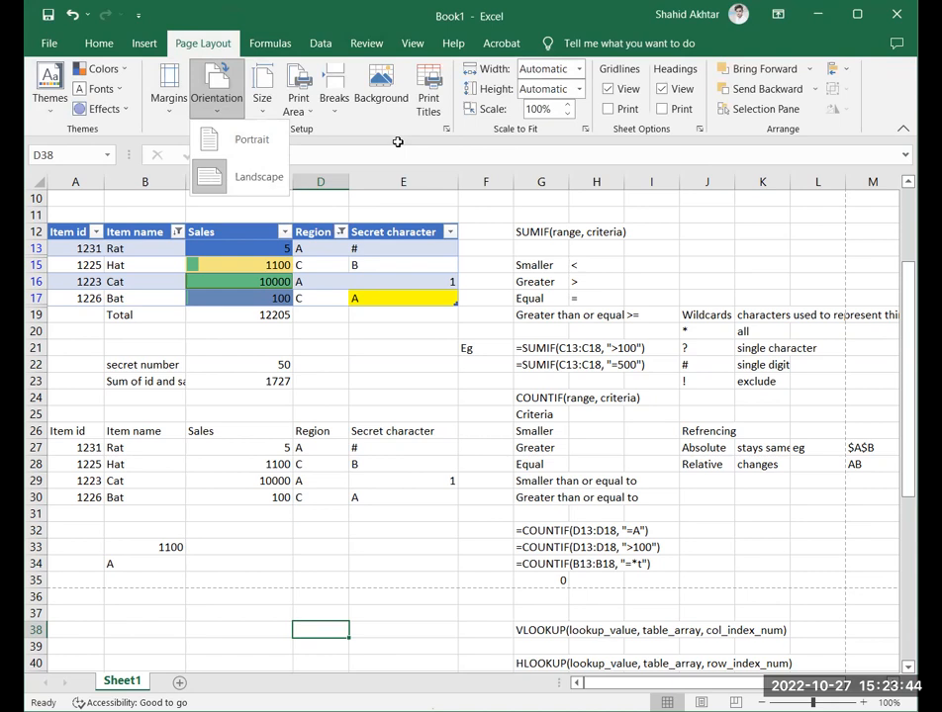
pyautogui.click(396, 141)
pyautogui.hotkey('ctrl', 'p')
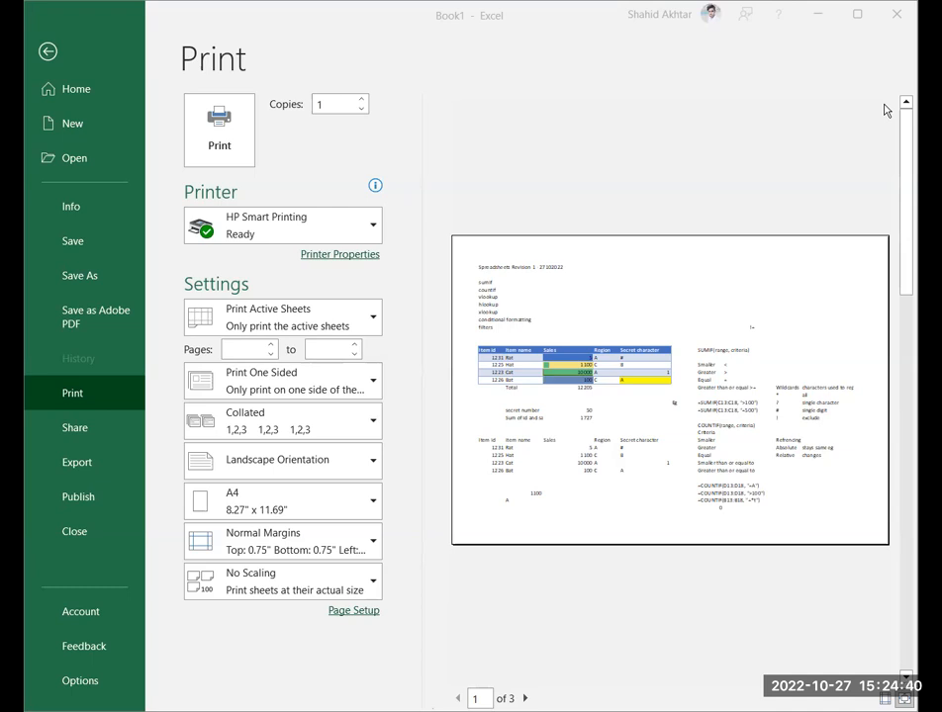
pyautogui.click(48, 52)
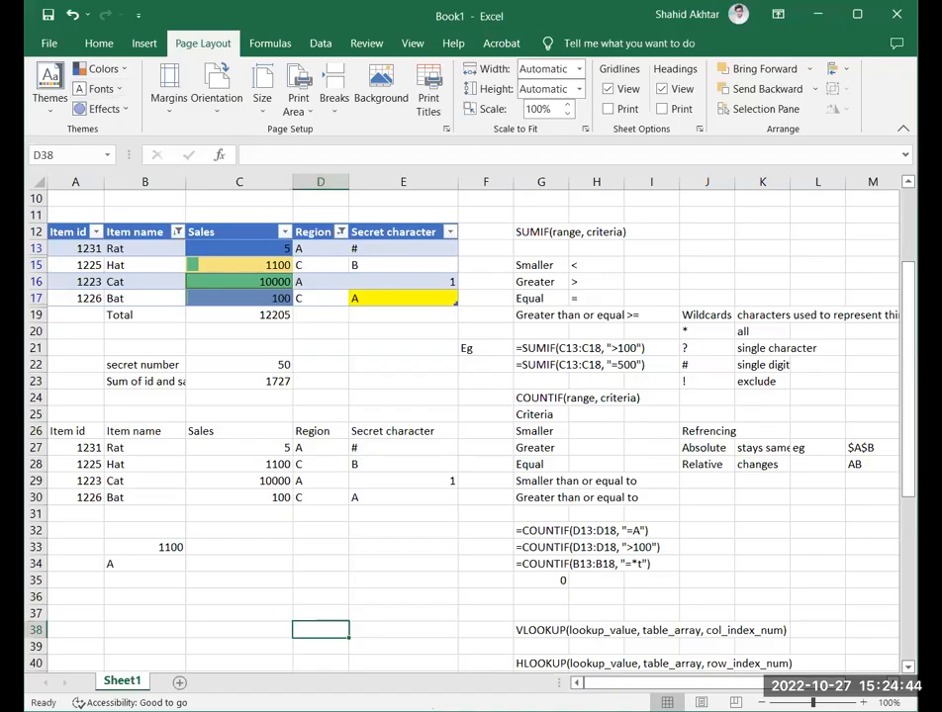